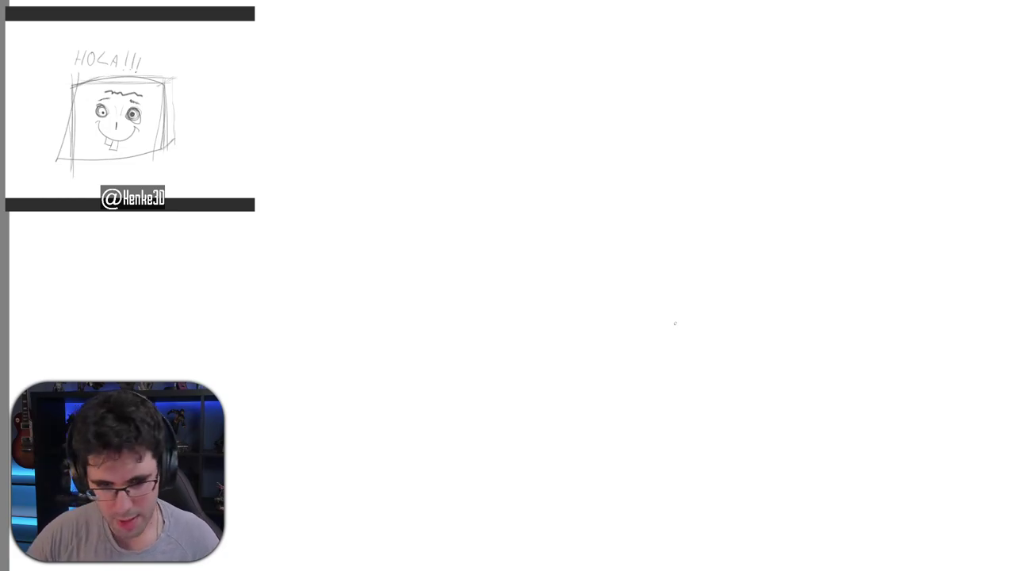
pyautogui.moveTo(579, 231)
pyautogui.mouseDown()
pyautogui.moveTo(592, 267)
pyautogui.moveTo(648, 255)
pyautogui.moveTo(688, 188)
pyautogui.moveTo(654, 286)
pyautogui.moveTo(599, 387)
pyautogui.moveTo(740, 249)
pyautogui.mouseUp()
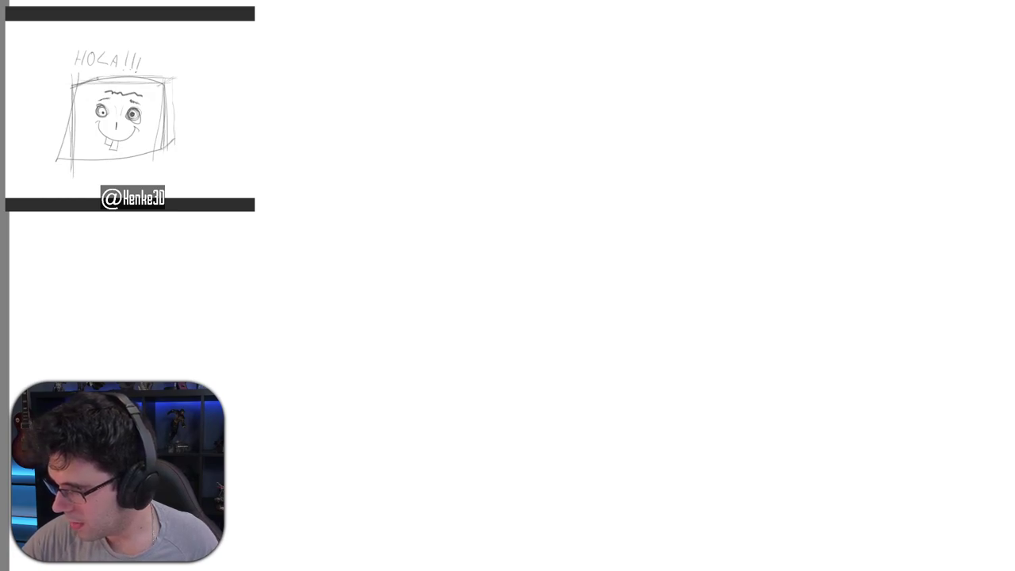
pyautogui.moveTo(658, 218)
pyautogui.mouseDown()
pyautogui.moveTo(628, 273)
pyautogui.moveTo(689, 277)
pyautogui.moveTo(634, 413)
pyautogui.moveTo(670, 417)
pyautogui.mouseUp()
pyautogui.hotkey('ctrl', 'z')
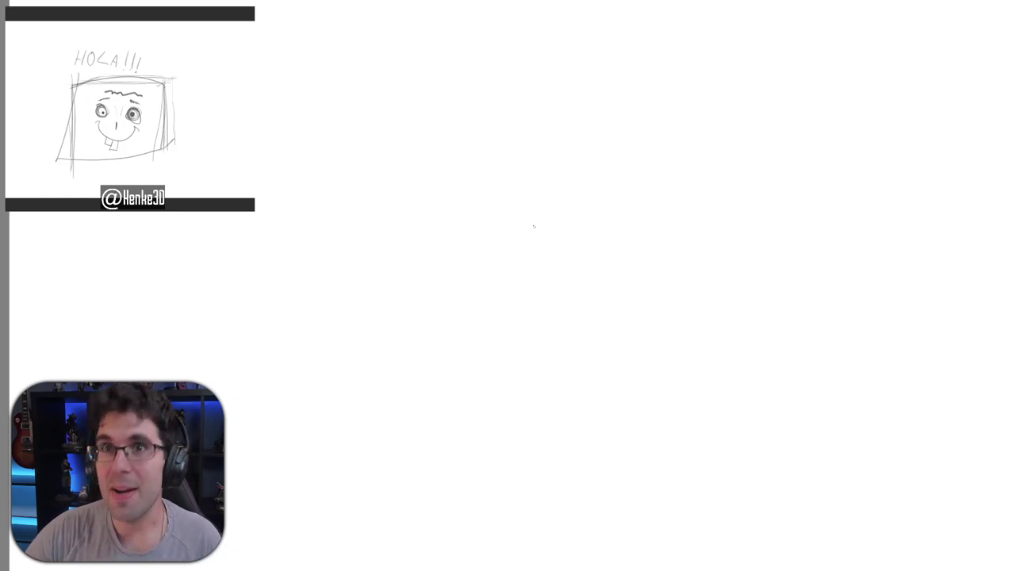
pyautogui.moveTo(524, 248)
pyautogui.mouseDown()
pyautogui.moveTo(543, 212)
pyautogui.moveTo(523, 277)
pyautogui.moveTo(556, 193)
pyautogui.moveTo(531, 299)
pyautogui.moveTo(609, 272)
pyautogui.moveTo(560, 339)
pyautogui.moveTo(637, 343)
pyautogui.moveTo(573, 276)
pyautogui.moveTo(568, 386)
pyautogui.moveTo(631, 266)
pyautogui.moveTo(593, 370)
pyautogui.moveTo(633, 343)
pyautogui.mouseUp()
pyautogui.hotkey('ctrl', 'z')
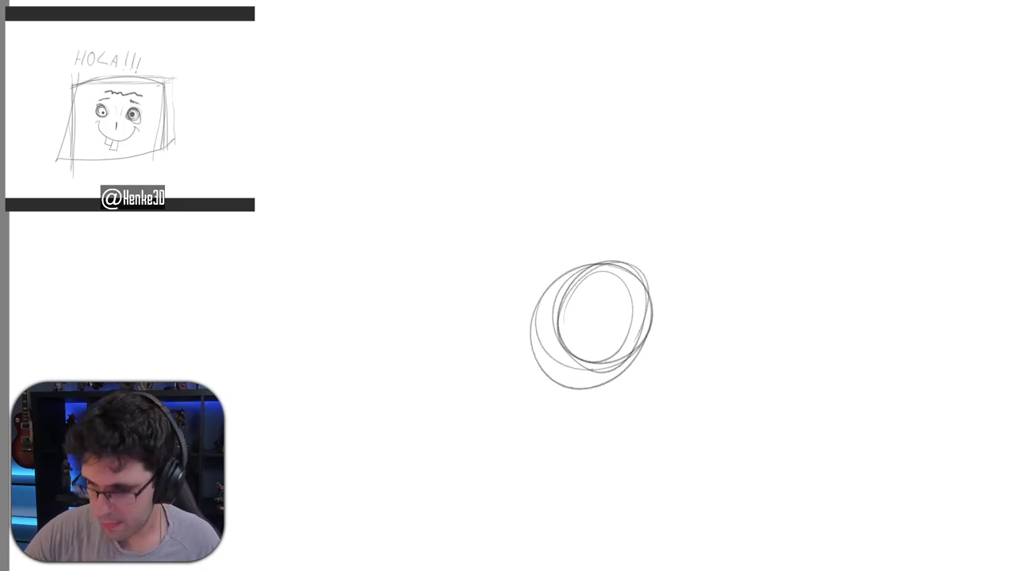
pyautogui.press('Delete')
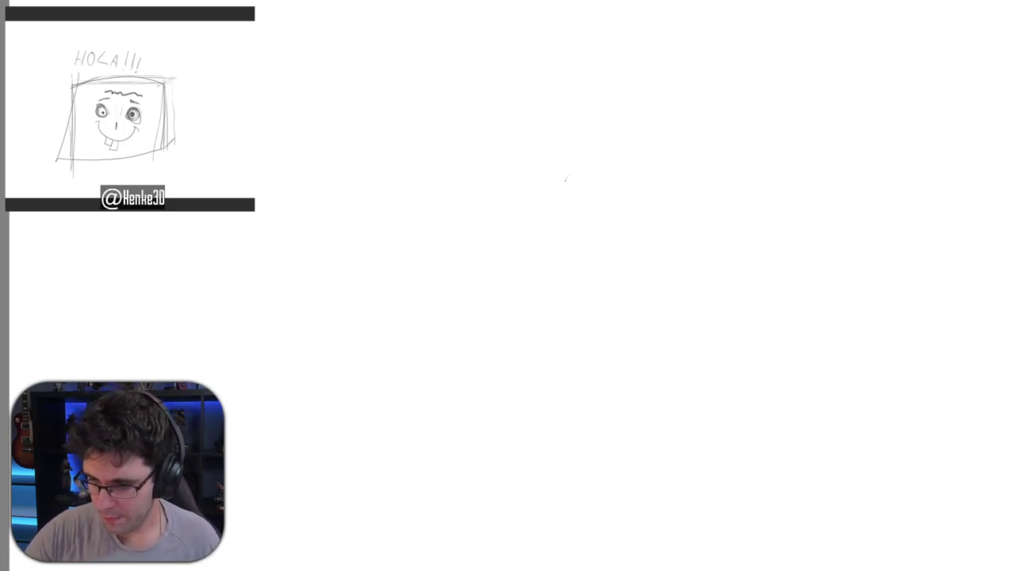
# Sketch a smiley face with two round eyes and a curved mouth, and undo all of its strokes.
pyautogui.moveTo(565, 179)
pyautogui.mouseDown()
pyautogui.moveTo(584, 250)
pyautogui.moveTo(667, 253)
pyautogui.moveTo(684, 183)
pyautogui.moveTo(628, 137)
pyautogui.moveTo(565, 173)
pyautogui.moveTo(646, 176)
pyautogui.mouseUp()
pyautogui.moveTo(600, 221)
pyautogui.mouseDown()
pyautogui.moveTo(642, 223)
pyautogui.moveTo(642, 211)
pyautogui.moveTo(603, 224)
pyautogui.mouseUp()
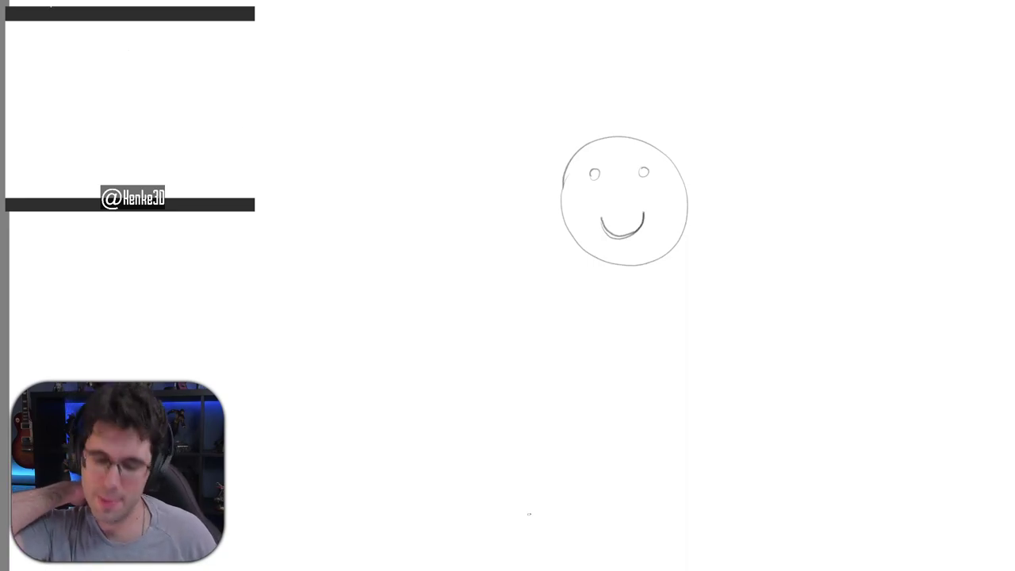
pyautogui.hotkey('ctrl', 'z')
pyautogui.hotkey('ctrl', 'z')
pyautogui.hotkey('ctrl', 'z')
pyautogui.hotkey('ctrl', 'z')
pyautogui.hotkey('ctrl', 'z')
pyautogui.hotkey('ctrl', 'z')
pyautogui.hotkey('ctrl', 'z')
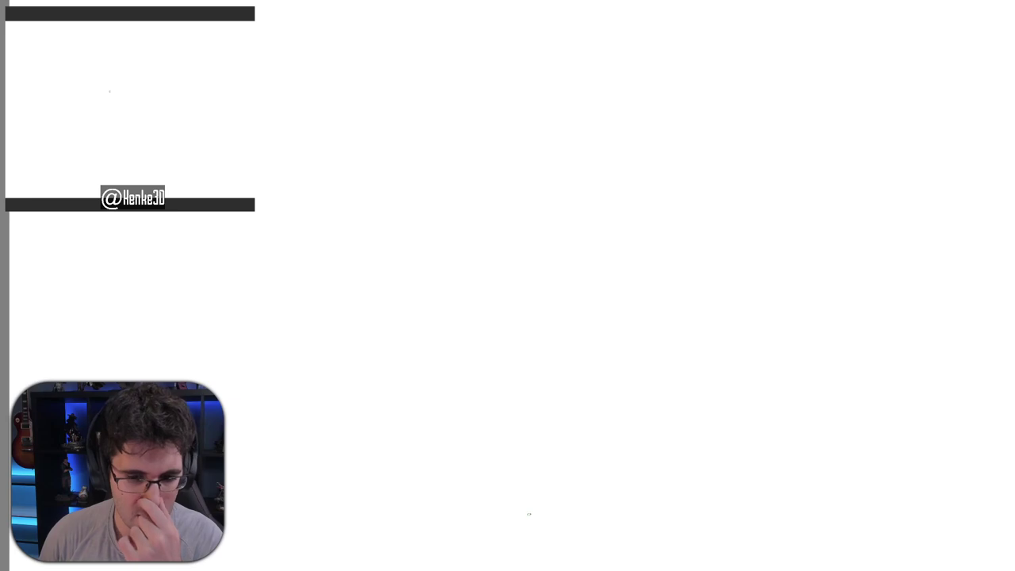
pyautogui.moveTo(566, 328); pyautogui.dragTo(630, 296)
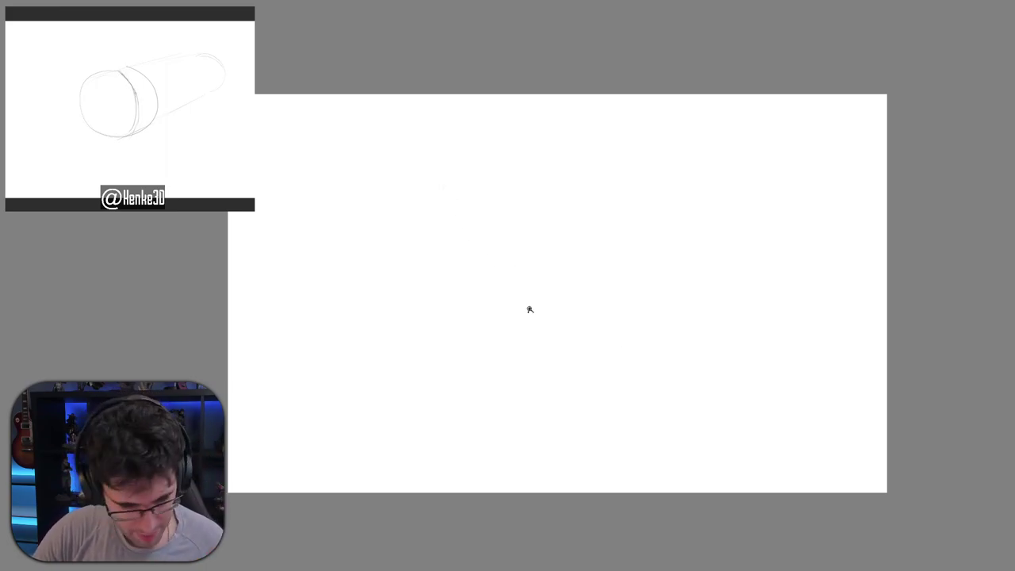
pyautogui.moveTo(531, 308); pyautogui.dragTo(919, 556)
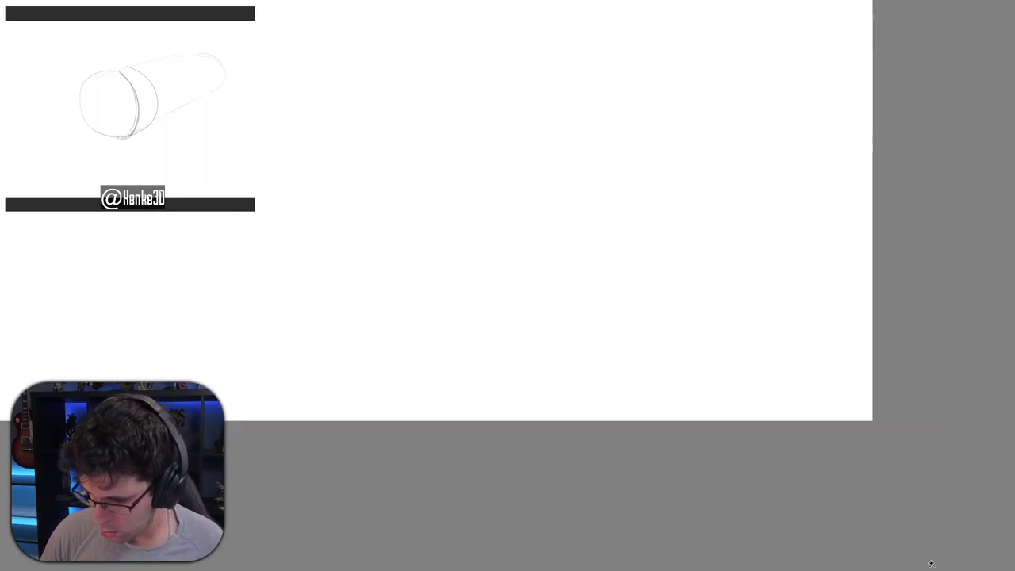
pyautogui.keyDown('ctrl'); pyautogui.click(656, 318); pyautogui.keyUp('ctrl')
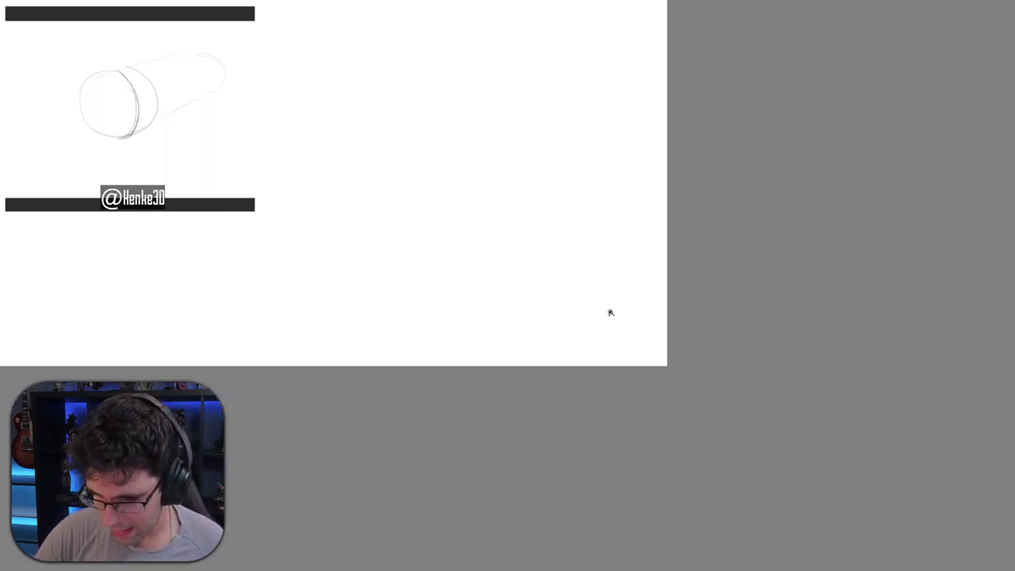
pyautogui.moveTo(614, 315); pyautogui.dragTo(910, 486)
pyautogui.keyDown('alt'); pyautogui.click(705, 350); pyautogui.keyUp('alt')
pyautogui.moveTo(614, 333); pyautogui.dragTo(930, 461)
pyautogui.moveTo(602, 313)
pyautogui.mouseDown()
pyautogui.moveTo(660, 313)
pyautogui.moveTo(725, 401)
pyautogui.moveTo(658, 349)
pyautogui.moveTo(712, 333)
pyautogui.mouseUp()
pyautogui.hotkey('ctrl', 'z')
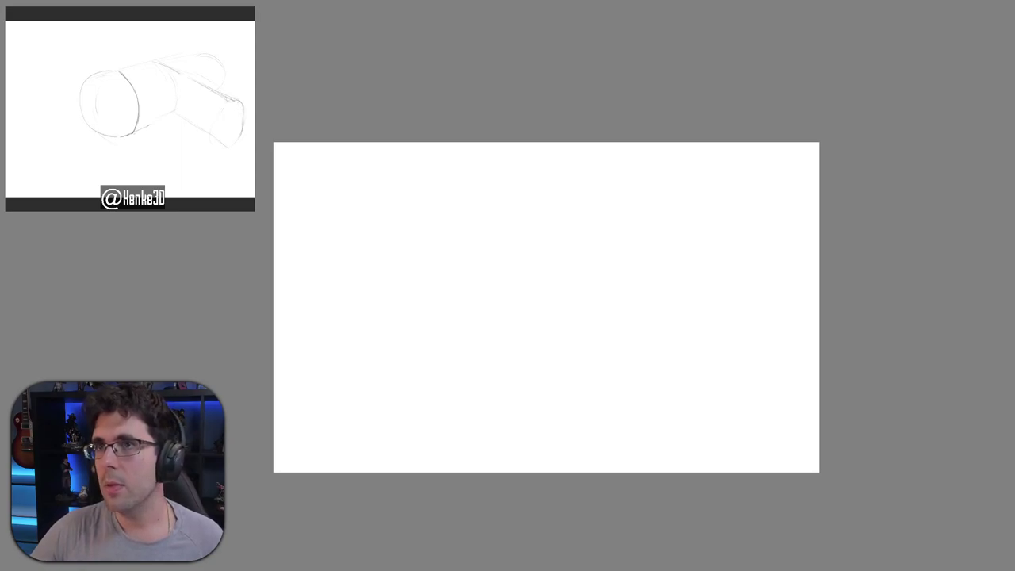
pyautogui.click(327, 171)
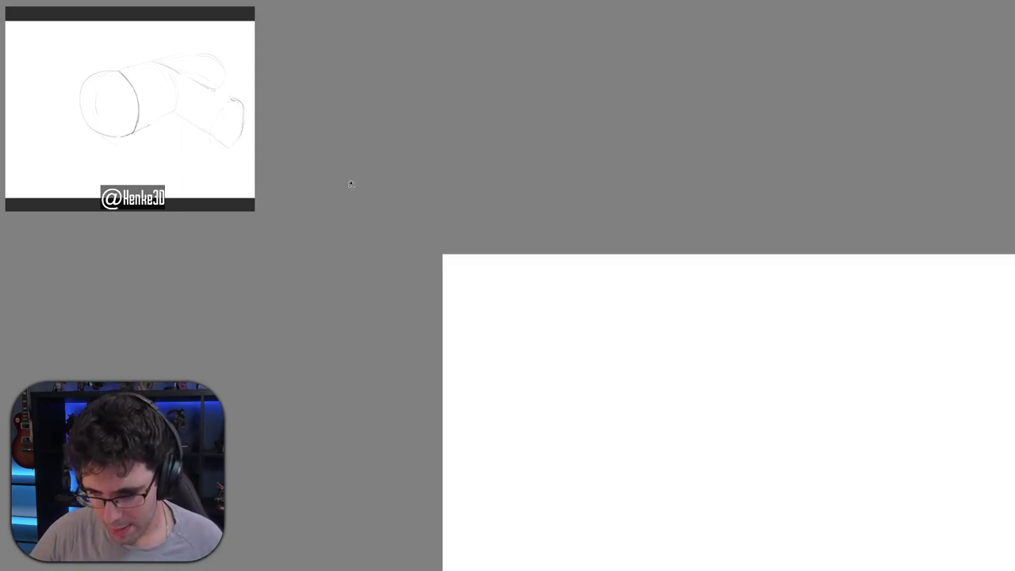
pyautogui.moveTo(603, 262); pyautogui.dragTo(488, 183)
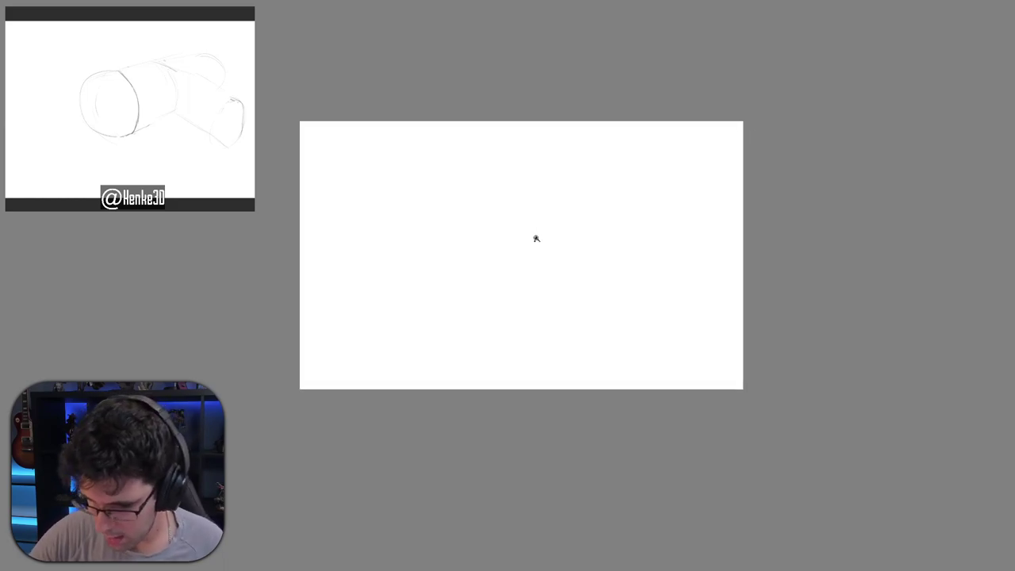
pyautogui.moveTo(547, 242); pyautogui.dragTo(578, 260)
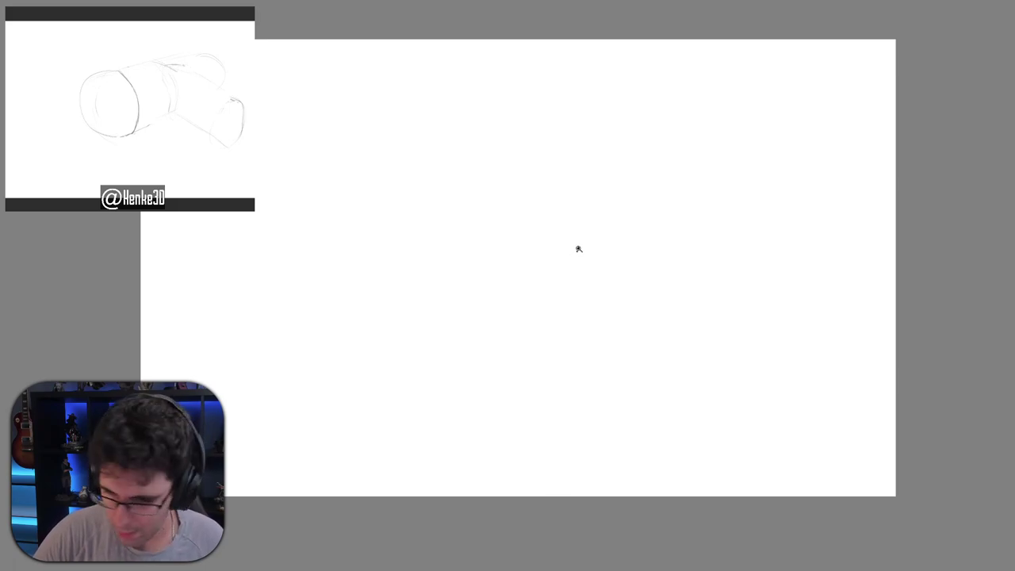
# Handwrite the word "DISCULPEN" in large capital letters across the upper part of the blank canvas.
pyautogui.moveTo(435, 116); pyautogui.dragTo(441, 159)
pyautogui.moveTo(433, 115)
pyautogui.mouseDown()
pyautogui.moveTo(462, 136)
pyautogui.moveTo(444, 161)
pyautogui.mouseUp()
pyautogui.moveTo(478, 116); pyautogui.dragTo(490, 156)
pyautogui.moveTo(530, 106); pyautogui.dragTo(552, 146)
pyautogui.moveTo(560, 110)
pyautogui.mouseDown()
pyautogui.moveTo(593, 110)
pyautogui.moveTo(620, 127)
pyautogui.moveTo(610, 149)
pyautogui.mouseUp()
pyautogui.moveTo(621, 113)
pyautogui.mouseDown()
pyautogui.moveTo(623, 154)
pyautogui.moveTo(623, 135)
pyautogui.mouseUp()
pyautogui.moveTo(647, 119)
pyautogui.mouseDown()
pyautogui.moveTo(652, 139)
pyautogui.moveTo(678, 149)
pyautogui.mouseUp()
pyautogui.moveTo(678, 110)
pyautogui.mouseDown()
pyautogui.moveTo(712, 137)
pyautogui.moveTo(726, 96)
pyautogui.mouseUp()
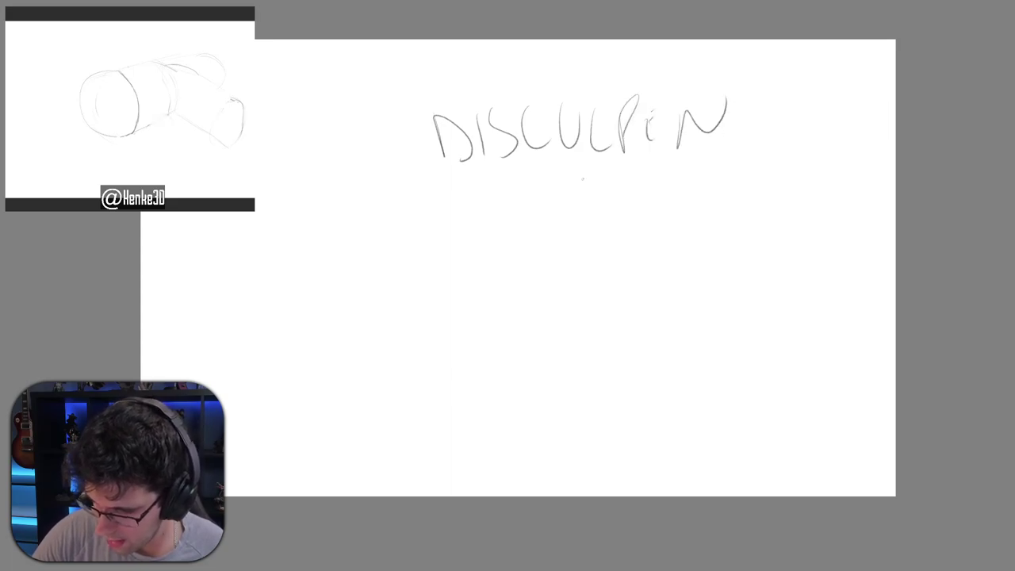
# Handwrite "LAS" and "MOLESTIAS" in capitals on two separate lines beneath "DISCULPEN".
pyautogui.moveTo(517, 180)
pyautogui.mouseDown()
pyautogui.moveTo(536, 213)
pyautogui.moveTo(566, 211)
pyautogui.mouseUp()
pyautogui.moveTo(482, 311)
pyautogui.mouseDown()
pyautogui.moveTo(535, 279)
pyautogui.moveTo(525, 270)
pyautogui.mouseUp()
pyautogui.moveTo(540, 265); pyautogui.dragTo(564, 298)
pyautogui.moveTo(595, 258); pyautogui.dragTo(579, 290)
pyautogui.moveTo(609, 255)
pyautogui.mouseDown()
pyautogui.moveTo(608, 292)
pyautogui.moveTo(613, 255)
pyautogui.mouseUp()
pyautogui.moveTo(628, 294)
pyautogui.mouseDown()
pyautogui.moveTo(620, 262)
pyautogui.moveTo(647, 282)
pyautogui.mouseUp()
pyautogui.moveTo(669, 245)
pyautogui.mouseDown()
pyautogui.moveTo(661, 262)
pyautogui.moveTo(674, 283)
pyautogui.mouseUp()
pyautogui.click(693, 259)
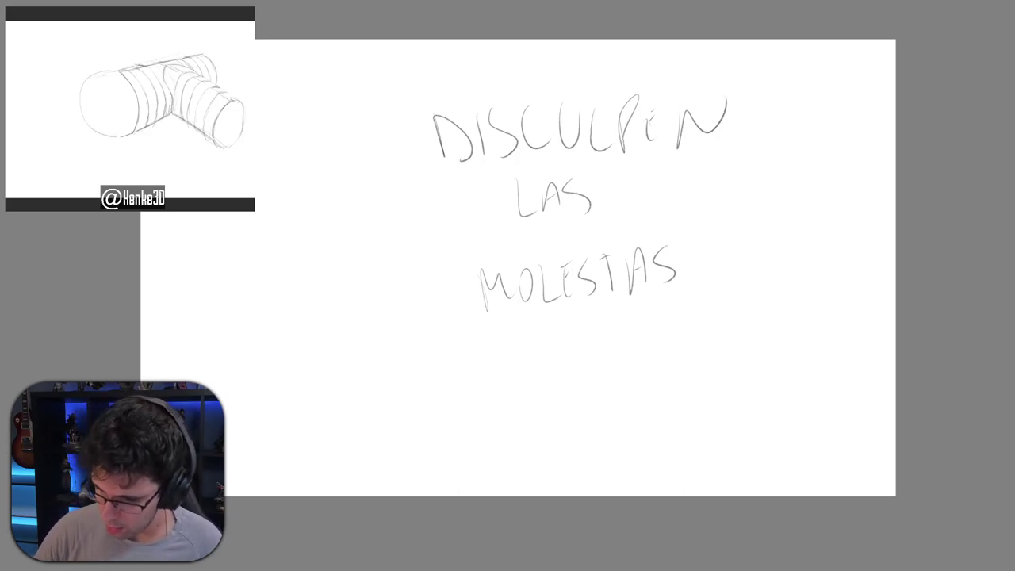
# Scribble a short dash, a circled shaded mark and an overlapping loop beneath the end of "MOLESTIAS".
pyautogui.moveTo(642, 346); pyautogui.dragTo(655, 332)
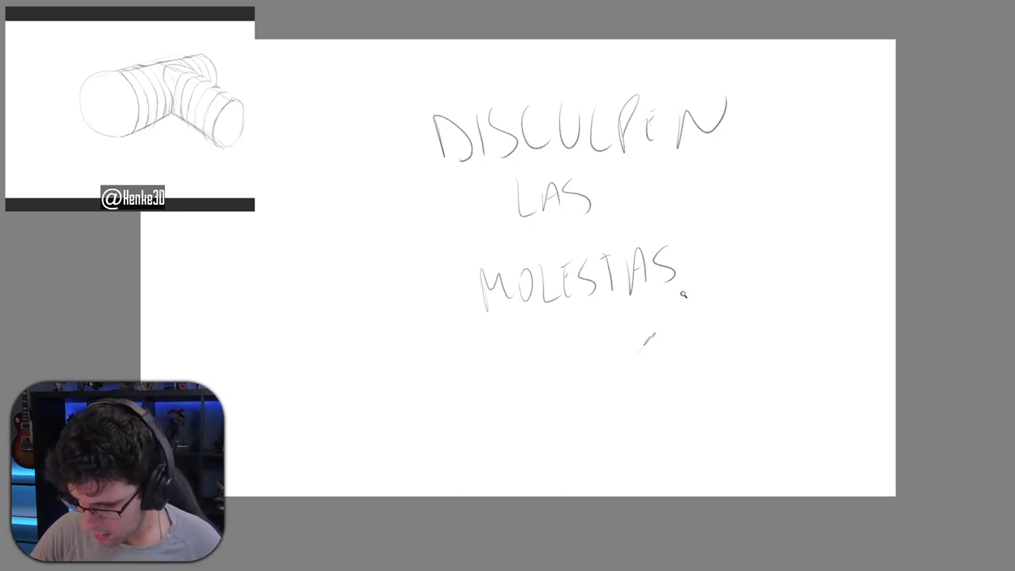
pyautogui.moveTo(692, 298)
pyautogui.mouseDown()
pyautogui.moveTo(678, 279)
pyautogui.moveTo(701, 306)
pyautogui.moveTo(688, 321)
pyautogui.moveTo(683, 296)
pyautogui.moveTo(684, 317)
pyautogui.moveTo(696, 290)
pyautogui.moveTo(691, 298)
pyautogui.mouseUp()
pyautogui.scroll(-4, 684, 317)
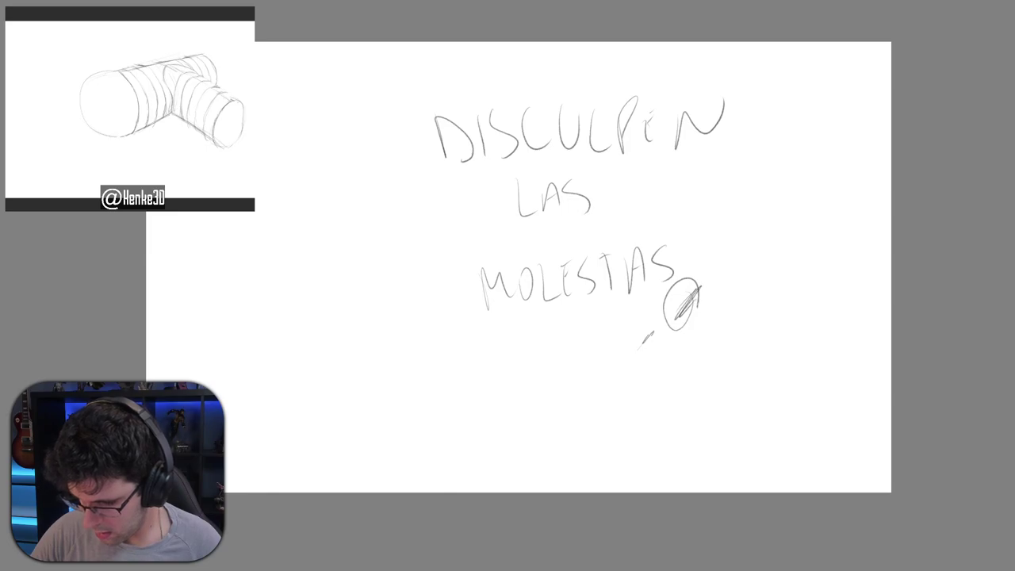
pyautogui.scroll(3, 690, 298)
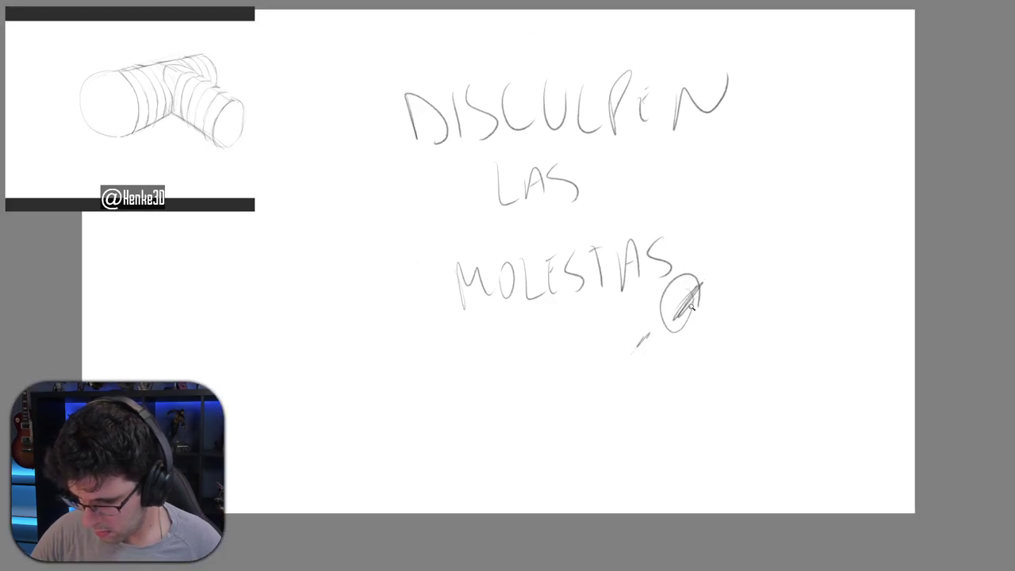
pyautogui.scroll(3, 692, 302)
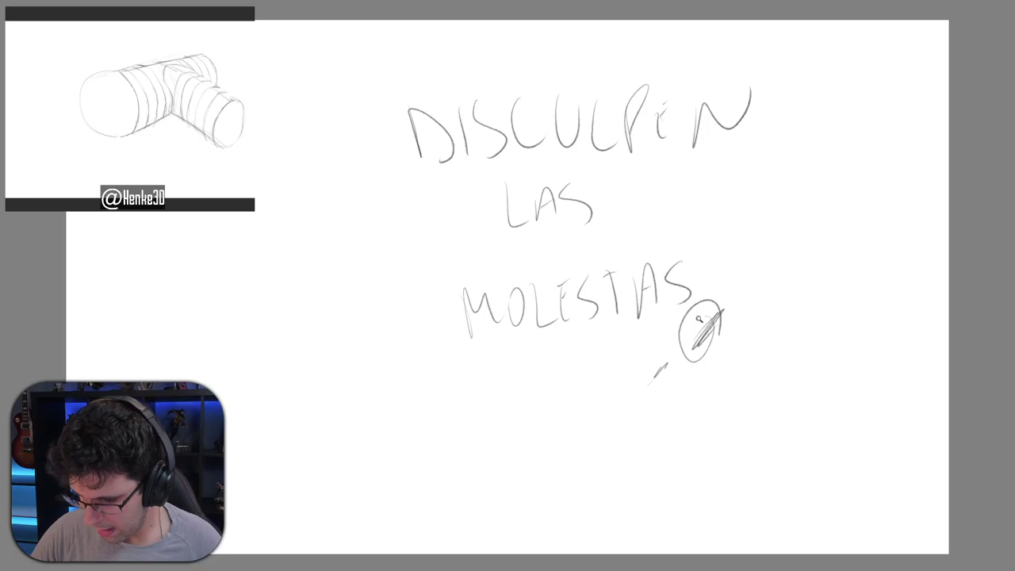
pyautogui.scroll(-3, 692, 302)
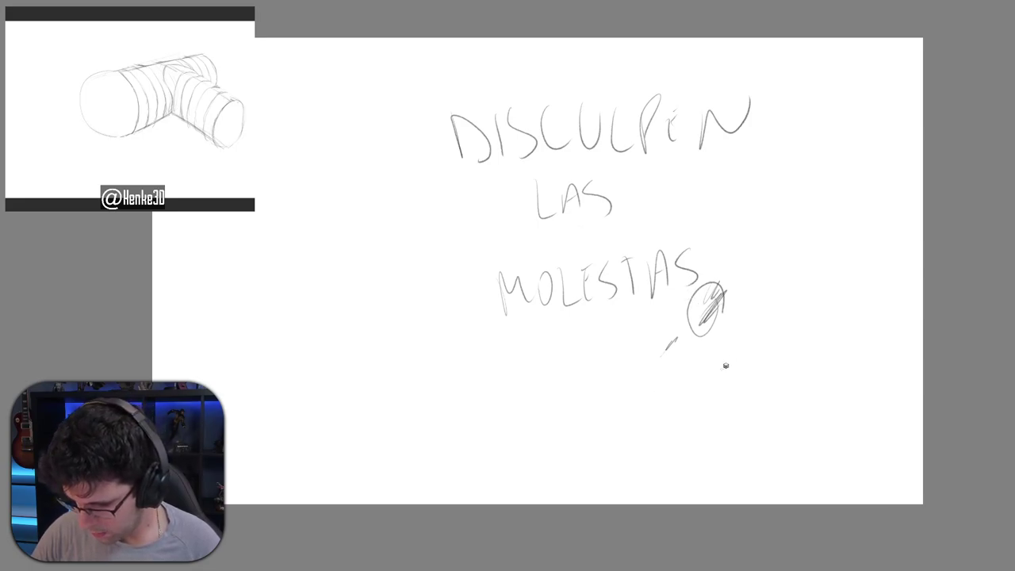
pyautogui.moveTo(729, 317)
pyautogui.mouseDown()
pyautogui.moveTo(687, 325)
pyautogui.moveTo(713, 356)
pyautogui.moveTo(737, 353)
pyautogui.mouseUp()
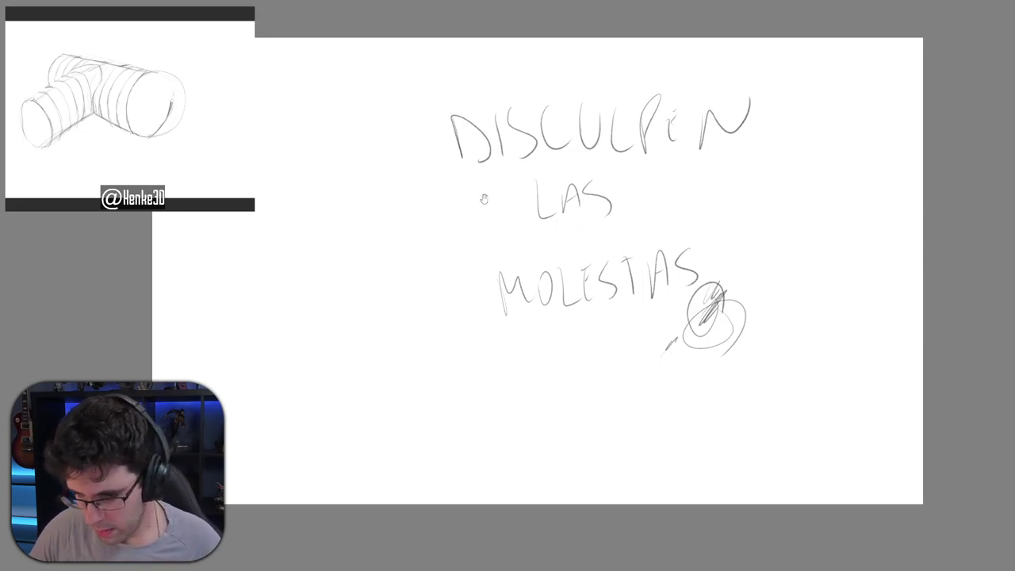
pyautogui.moveTo(516, 207)
pyautogui.mouseDown()
pyautogui.moveTo(546, 218)
pyautogui.moveTo(539, 231)
pyautogui.moveTo(530, 203)
pyautogui.moveTo(511, 217)
pyautogui.moveTo(509, 205)
pyautogui.moveTo(535, 213)
pyautogui.mouseUp()
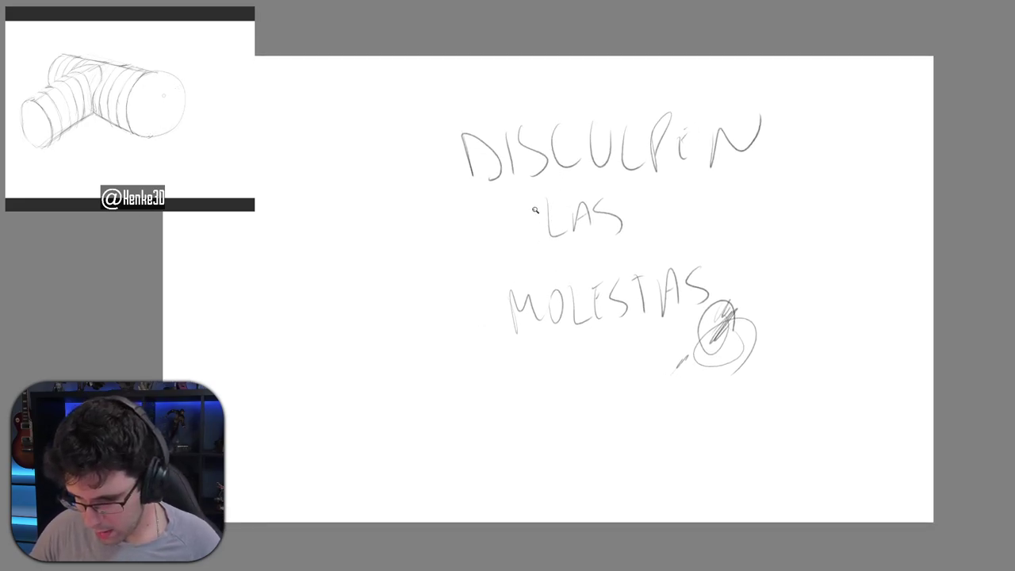
pyautogui.moveTo(536, 210)
pyautogui.mouseDown()
pyautogui.moveTo(532, 242)
pyautogui.moveTo(575, 186)
pyautogui.moveTo(535, 226)
pyautogui.mouseUp()
pyautogui.hotkey('ctrl', 'z')
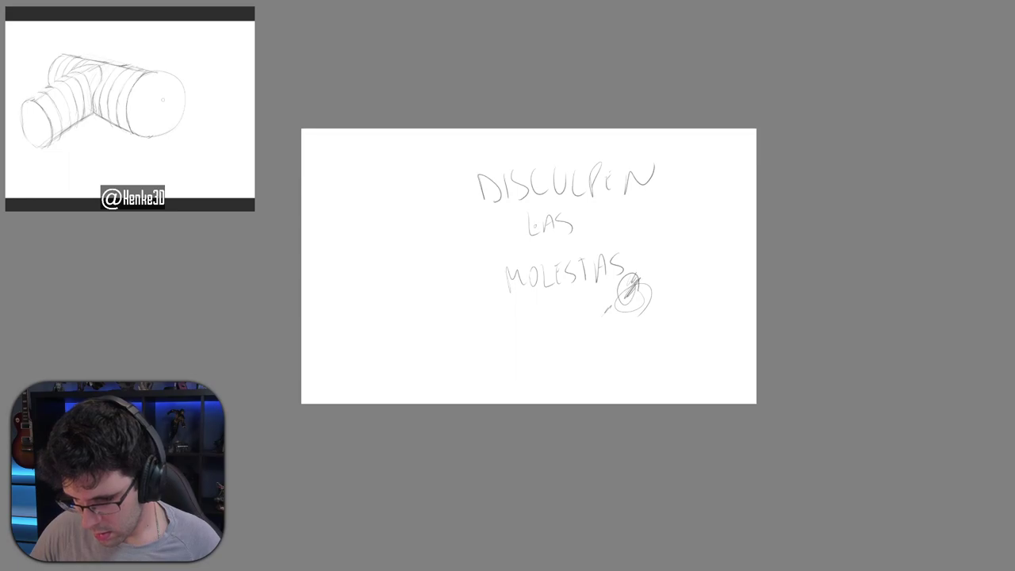
pyautogui.press('e')
pyautogui.press('[')
pyautogui.press('[')
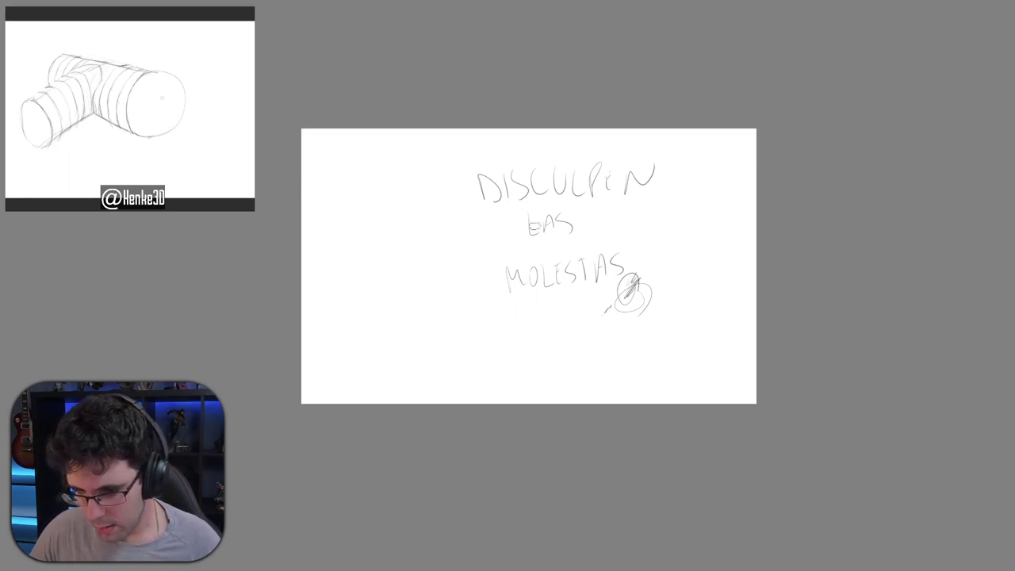
pyautogui.press('b')
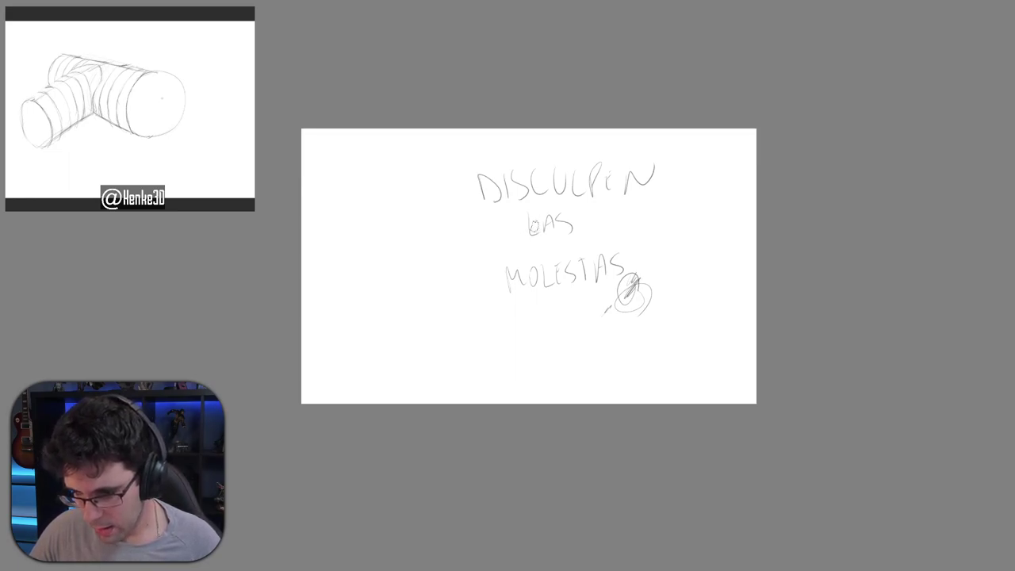
pyautogui.press('e')
pyautogui.moveTo(488, 299); pyautogui.dragTo(587, 286)
pyautogui.hotkey('ctrl', 'z')
pyautogui.moveTo(534, 316)
pyautogui.mouseDown()
pyautogui.moveTo(519, 219)
pyautogui.moveTo(476, 233)
pyautogui.moveTo(493, 263)
pyautogui.moveTo(485, 230)
pyautogui.moveTo(453, 242)
pyautogui.moveTo(476, 277)
pyautogui.moveTo(423, 213)
pyautogui.moveTo(474, 210)
pyautogui.moveTo(471, 254)
pyautogui.moveTo(449, 278)
pyautogui.moveTo(462, 256)
pyautogui.moveTo(434, 210)
pyautogui.moveTo(508, 254)
pyautogui.moveTo(432, 215)
pyautogui.moveTo(430, 229)
pyautogui.moveTo(485, 221)
pyautogui.moveTo(420, 236)
pyautogui.moveTo(433, 216)
pyautogui.mouseUp()
pyautogui.hotkey('ctrl', 'z')
pyautogui.hotkey('ctrl', 'z')
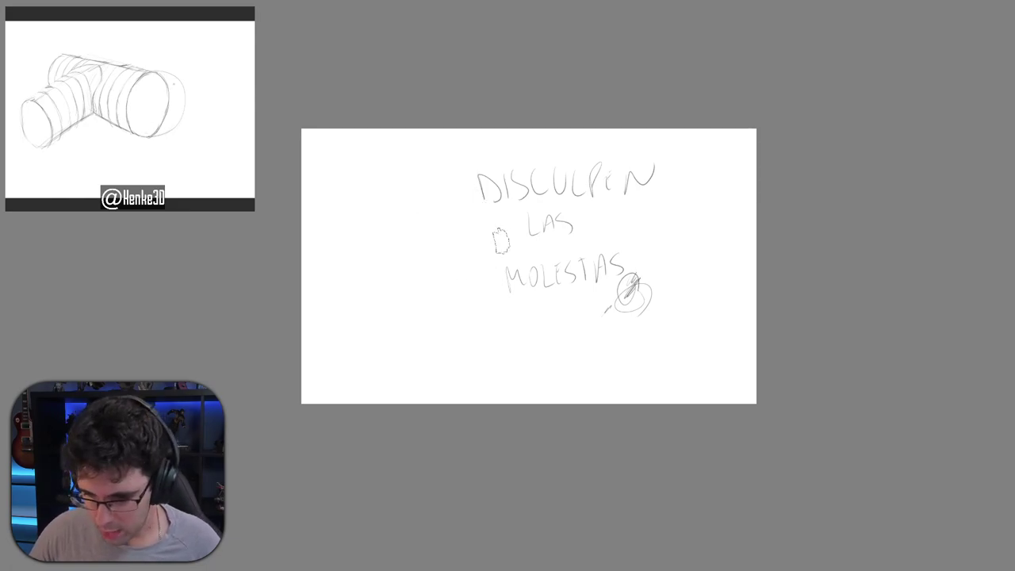
# Reduce the eraser's tip size and undo a test stroke made beside "LAS".
pyautogui.press('[')
pyautogui.press('[')
pyautogui.press('[')
pyautogui.press('[')
pyautogui.press('[')
pyautogui.press('[')
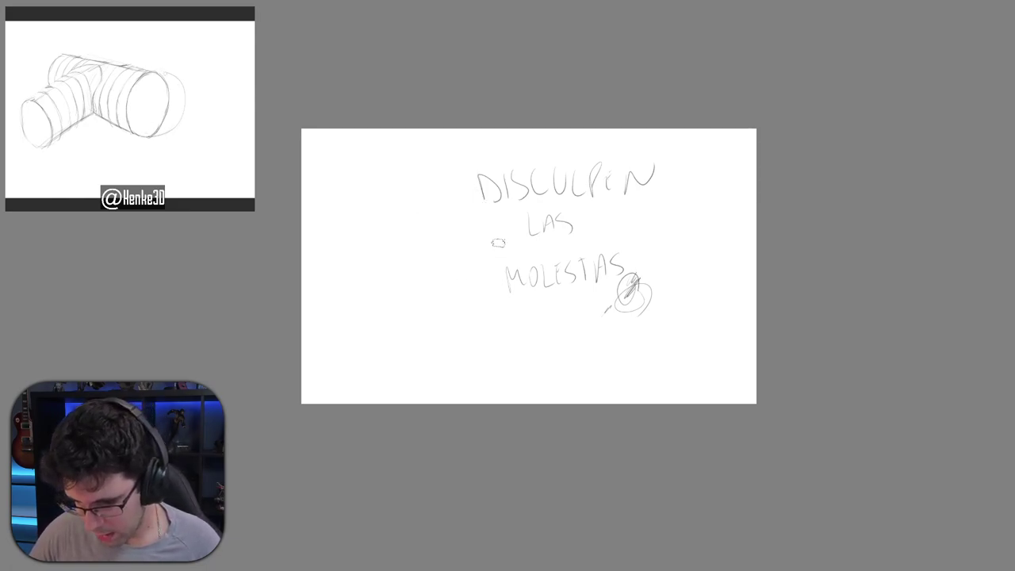
pyautogui.moveTo(451, 277); pyautogui.dragTo(531, 230)
pyautogui.hotkey('ctrl', 'z')
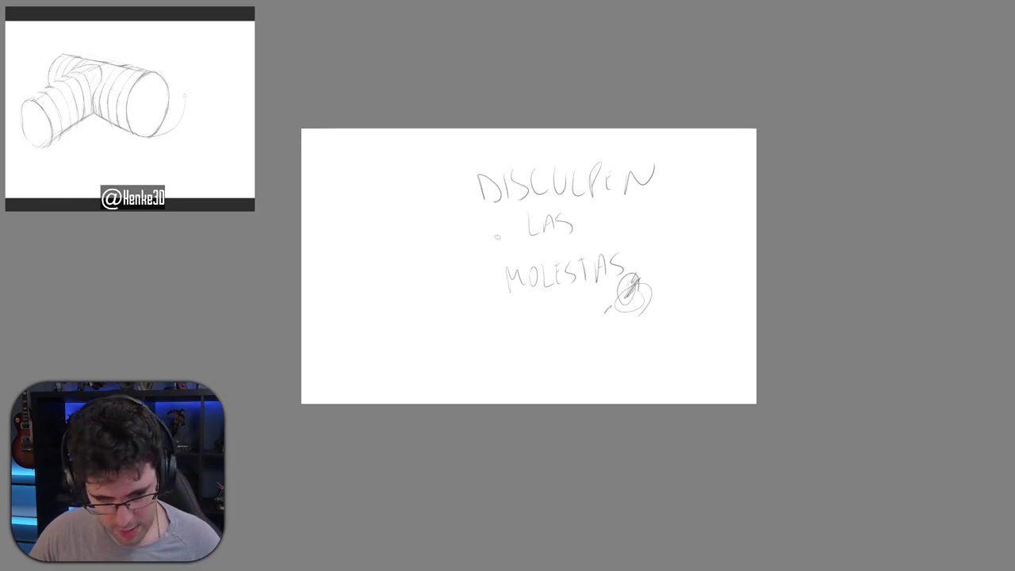
pyautogui.press('ctrl')
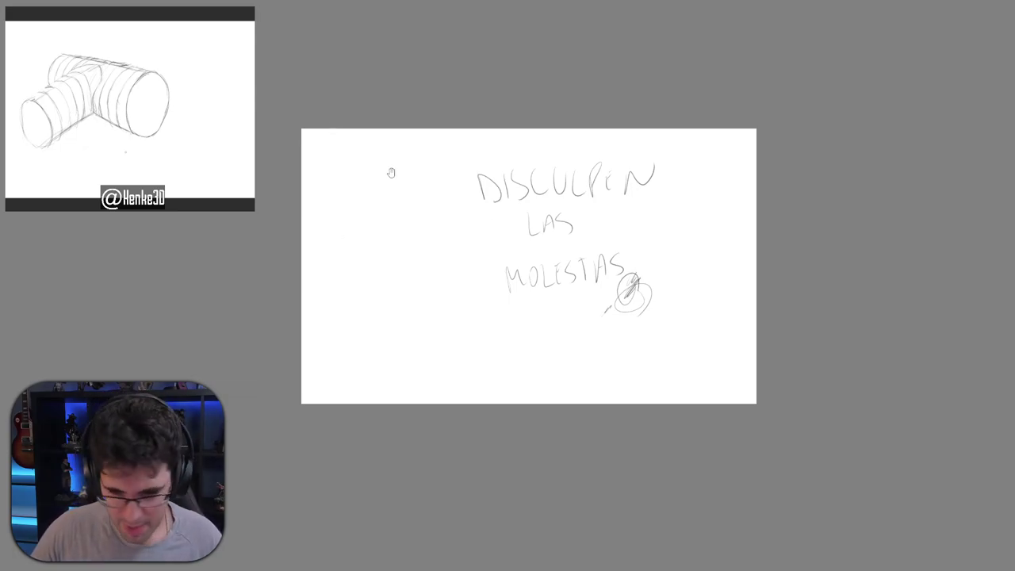
pyautogui.moveTo(408, 209); pyautogui.dragTo(428, 226)
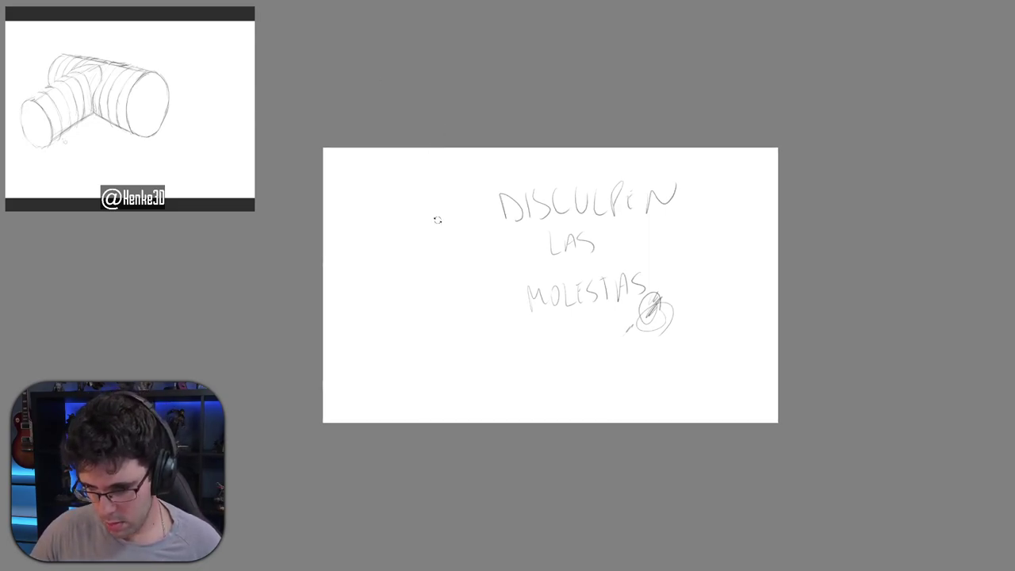
pyautogui.moveTo(435, 220)
pyautogui.mouseDown()
pyautogui.moveTo(412, 245)
pyautogui.moveTo(545, 192)
pyautogui.moveTo(447, 229)
pyautogui.moveTo(515, 191)
pyautogui.moveTo(439, 243)
pyautogui.moveTo(457, 219)
pyautogui.moveTo(442, 224)
pyautogui.mouseUp()
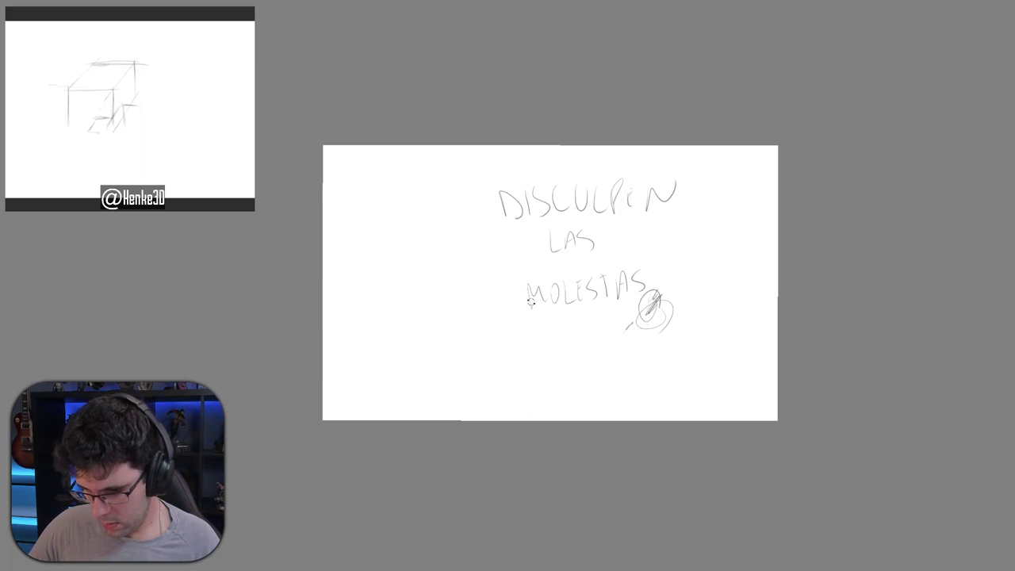
pyautogui.moveTo(530, 302)
pyautogui.mouseDown()
pyautogui.moveTo(547, 327)
pyautogui.moveTo(536, 291)
pyautogui.mouseUp()
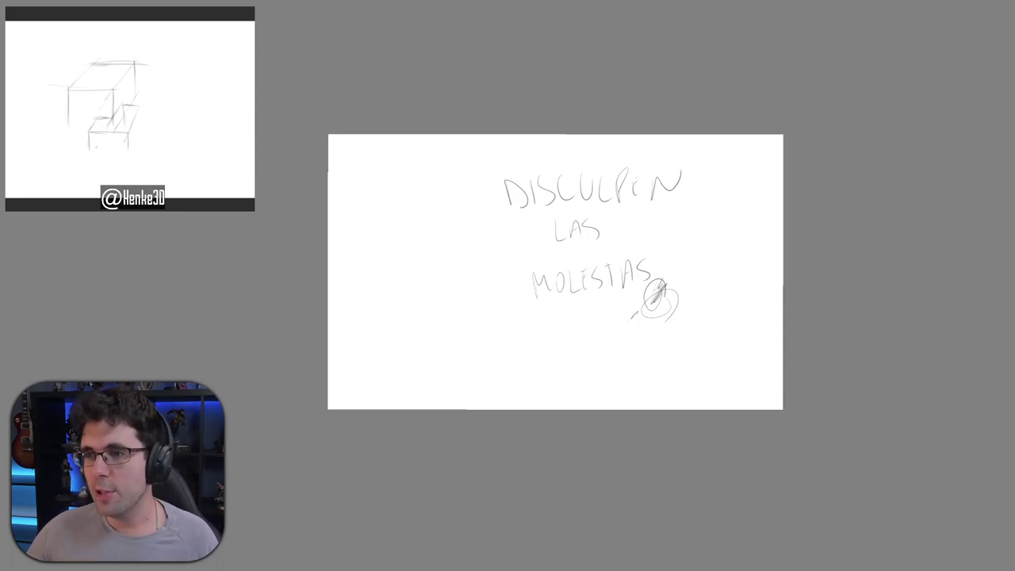
# Switch to the Clip Studio Paint window, maximize it, and draw a short wavy red stroke on the blank canvas.
pyautogui.hotkey('shift', 'Tab')
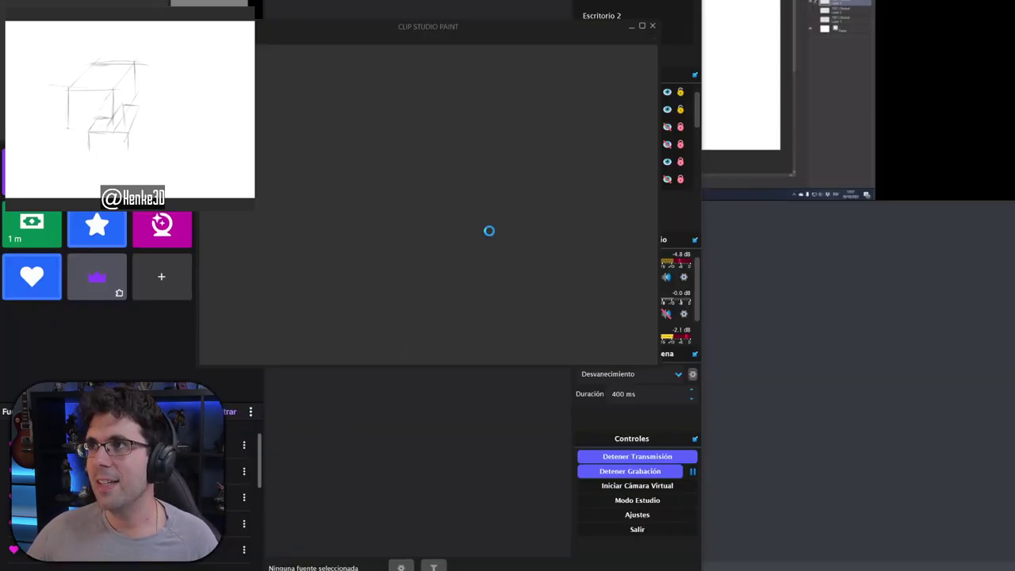
pyautogui.click(642, 26)
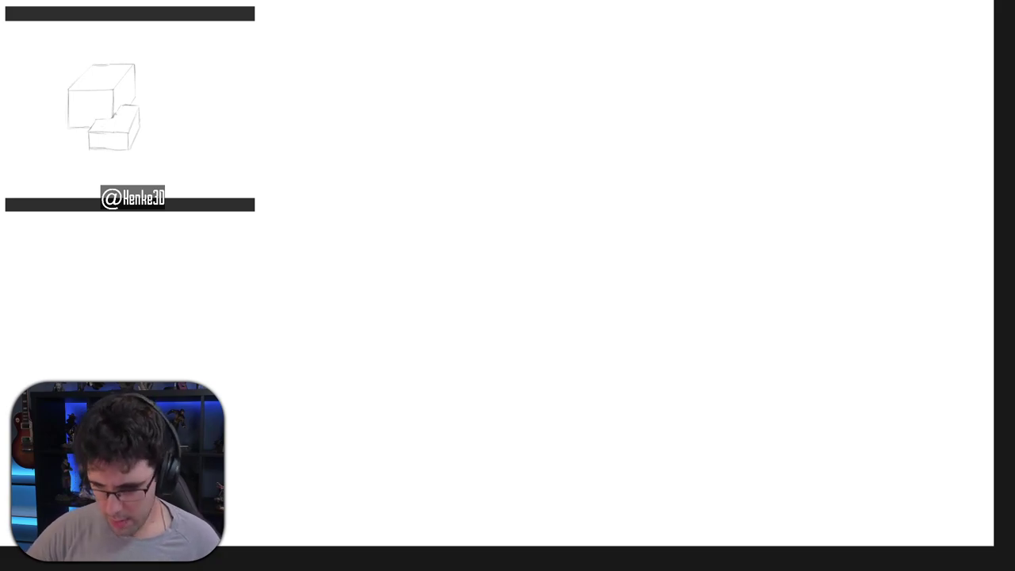
pyautogui.moveTo(536, 210)
pyautogui.mouseDown()
pyautogui.moveTo(564, 207)
pyautogui.moveTo(595, 202)
pyautogui.mouseUp()
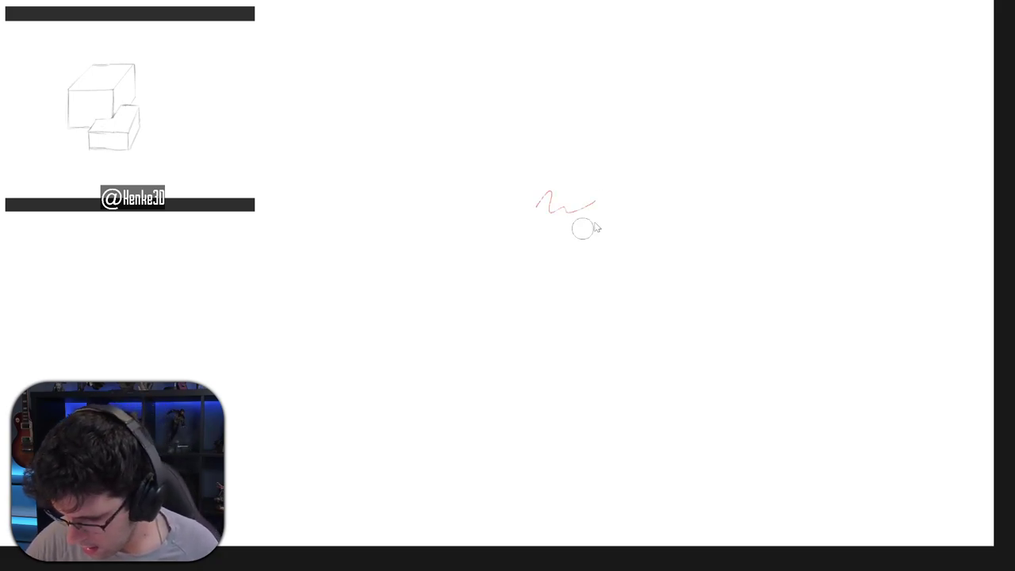
# Remove the short wavy red stroke from the canvas, undoing a newly drawn test stroke along with it.
pyautogui.moveTo(567, 262)
pyautogui.mouseDown()
pyautogui.moveTo(634, 204)
pyautogui.moveTo(643, 412)
pyautogui.moveTo(604, 446)
pyautogui.mouseUp()
pyautogui.hotkey('ctrl', 'z')
pyautogui.hotkey('ctrl', 'z')
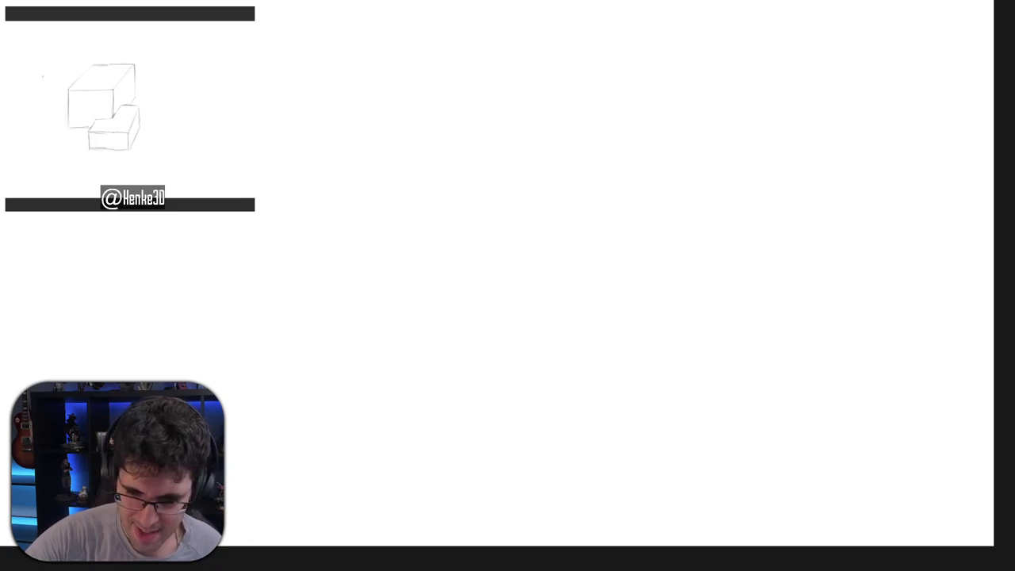
# Try wavy and looping dark test strokes across the blank white canvas, undoing each one.
pyautogui.moveTo(429, 211)
pyautogui.mouseDown()
pyautogui.moveTo(454, 156)
pyautogui.moveTo(585, 264)
pyautogui.moveTo(794, 164)
pyautogui.moveTo(704, 291)
pyautogui.mouseUp()
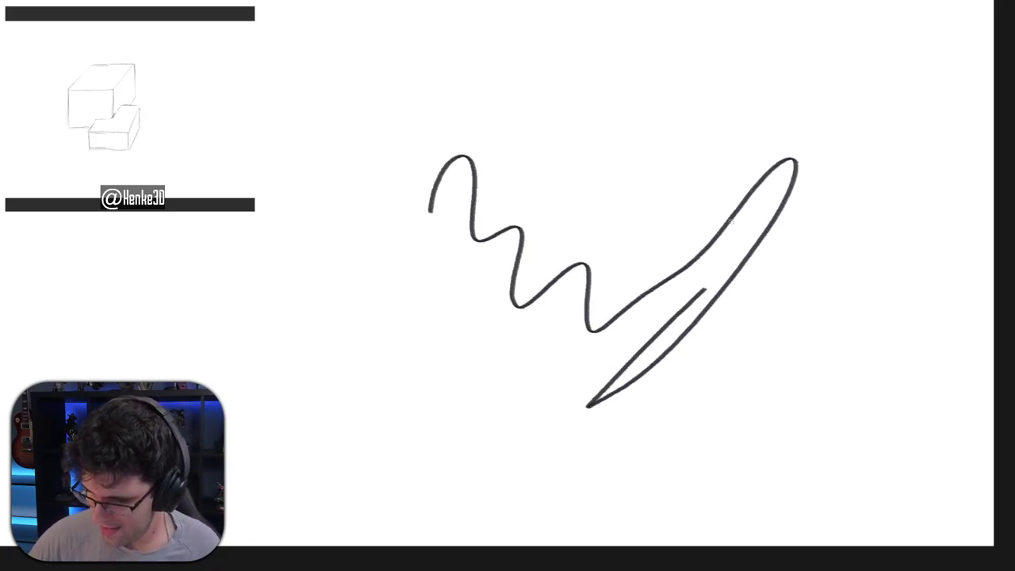
pyautogui.hotkey('ctrl', 'z')
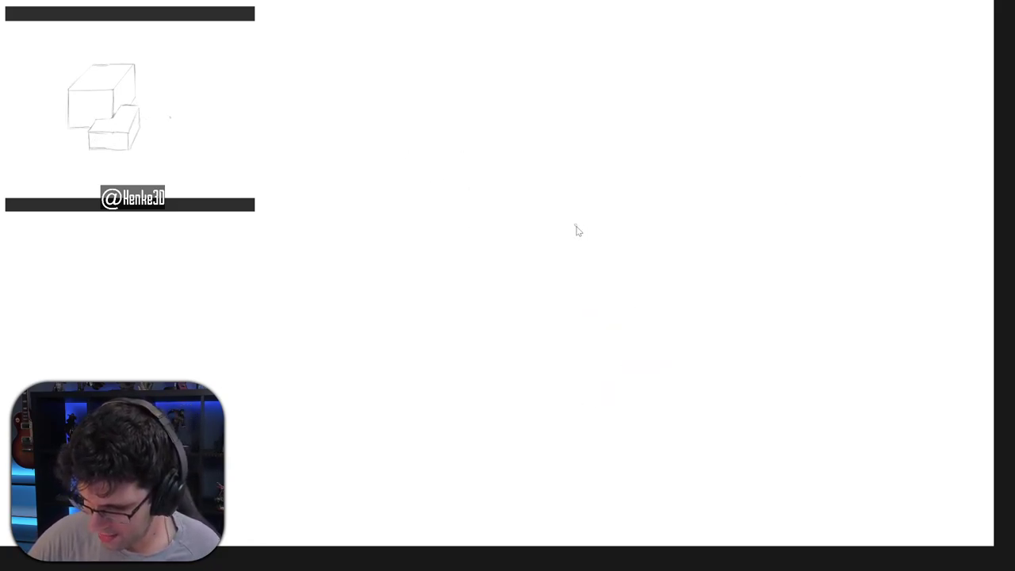
pyautogui.moveTo(553, 228)
pyautogui.mouseDown()
pyautogui.moveTo(564, 313)
pyautogui.moveTo(559, 295)
pyautogui.moveTo(623, 243)
pyautogui.moveTo(648, 361)
pyautogui.mouseUp()
pyautogui.hotkey('ctrl', 'z')
pyautogui.moveTo(727, 265)
pyautogui.mouseDown()
pyautogui.moveTo(741, 349)
pyautogui.moveTo(816, 328)
pyautogui.moveTo(847, 255)
pyautogui.mouseUp()
pyautogui.hotkey('ctrl', 'z')
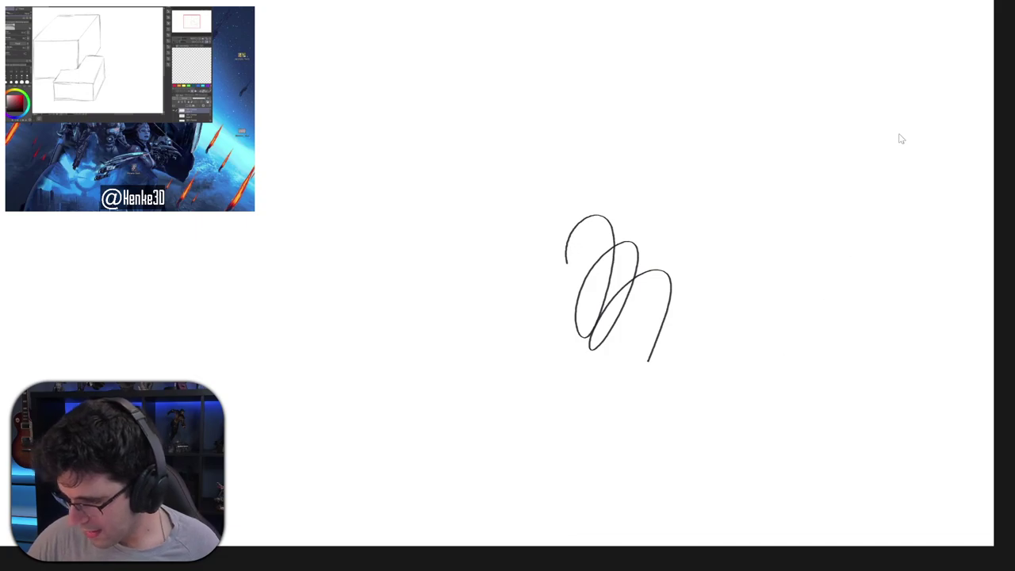
pyautogui.hotkey('ctrl', 'z')
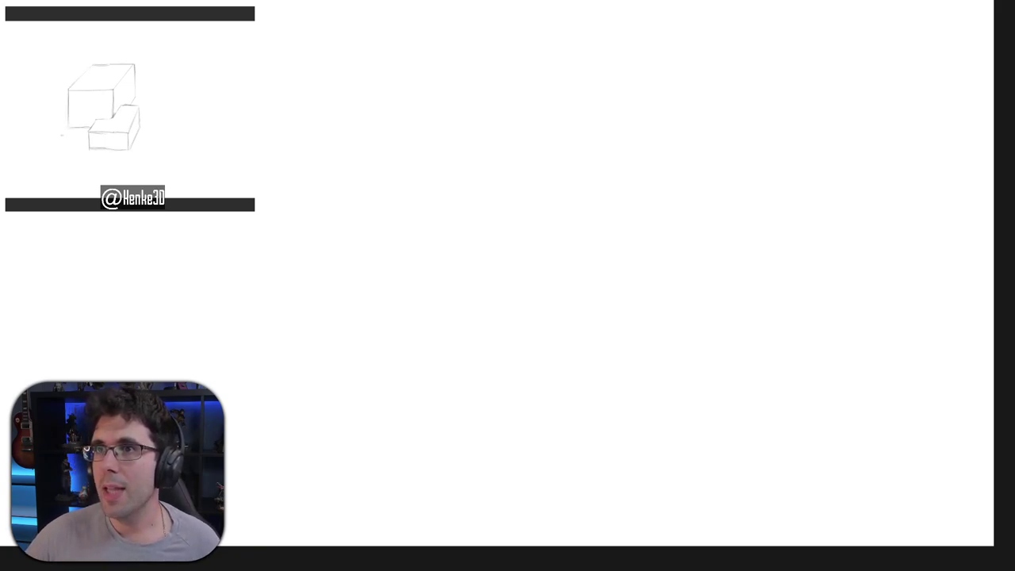
pyautogui.moveTo(527, 269)
pyautogui.mouseDown()
pyautogui.moveTo(539, 290)
pyautogui.moveTo(705, 207)
pyautogui.moveTo(628, 408)
pyautogui.moveTo(838, 238)
pyautogui.mouseUp()
pyautogui.hotkey('ctrl', 'z')
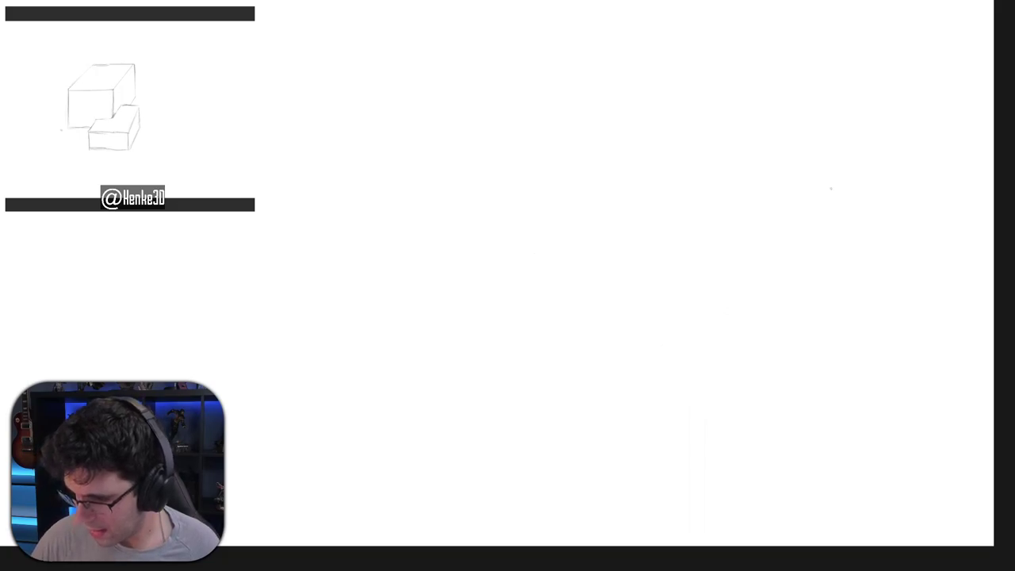
pyautogui.moveTo(683, 252)
pyautogui.mouseDown()
pyautogui.moveTo(605, 344)
pyautogui.moveTo(715, 374)
pyautogui.moveTo(785, 195)
pyautogui.moveTo(818, 243)
pyautogui.moveTo(783, 431)
pyautogui.moveTo(870, 274)
pyautogui.moveTo(890, 172)
pyautogui.mouseUp()
pyautogui.hotkey('ctrl', 'z')
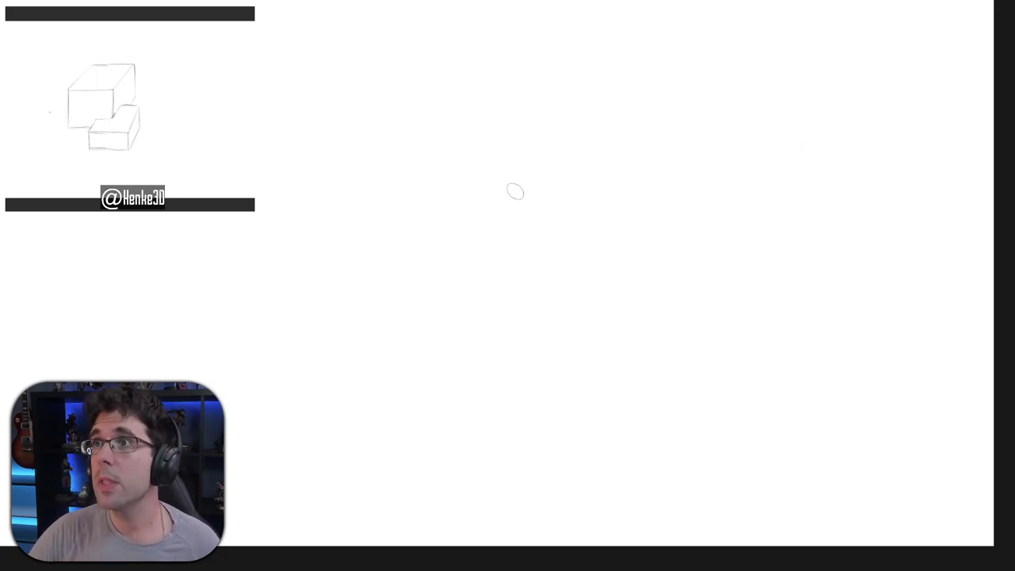
pyautogui.moveTo(519, 188)
pyautogui.mouseDown()
pyautogui.moveTo(515, 277)
pyautogui.moveTo(582, 273)
pyautogui.moveTo(625, 247)
pyautogui.moveTo(651, 248)
pyautogui.moveTo(698, 275)
pyautogui.moveTo(749, 336)
pyautogui.moveTo(799, 312)
pyautogui.moveTo(849, 341)
pyautogui.moveTo(884, 340)
pyautogui.moveTo(891, 194)
pyautogui.moveTo(819, 251)
pyautogui.moveTo(776, 233)
pyautogui.mouseUp()
pyautogui.hotkey('ctrl', 'z')
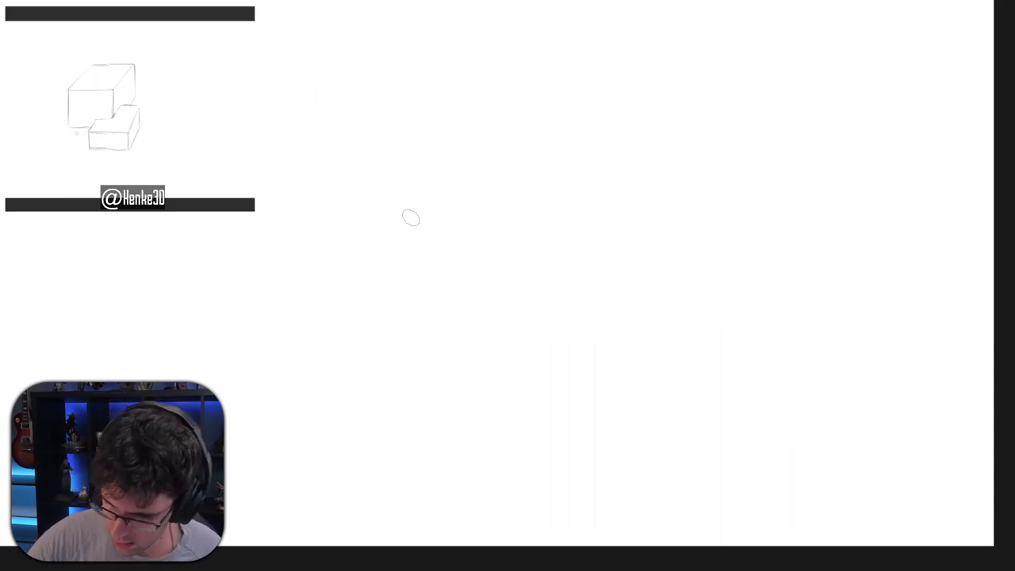
pyautogui.moveTo(410, 217)
pyautogui.mouseDown()
pyautogui.moveTo(444, 282)
pyautogui.moveTo(501, 319)
pyautogui.moveTo(516, 351)
pyautogui.mouseUp()
pyautogui.hotkey('ctrl', 'z')
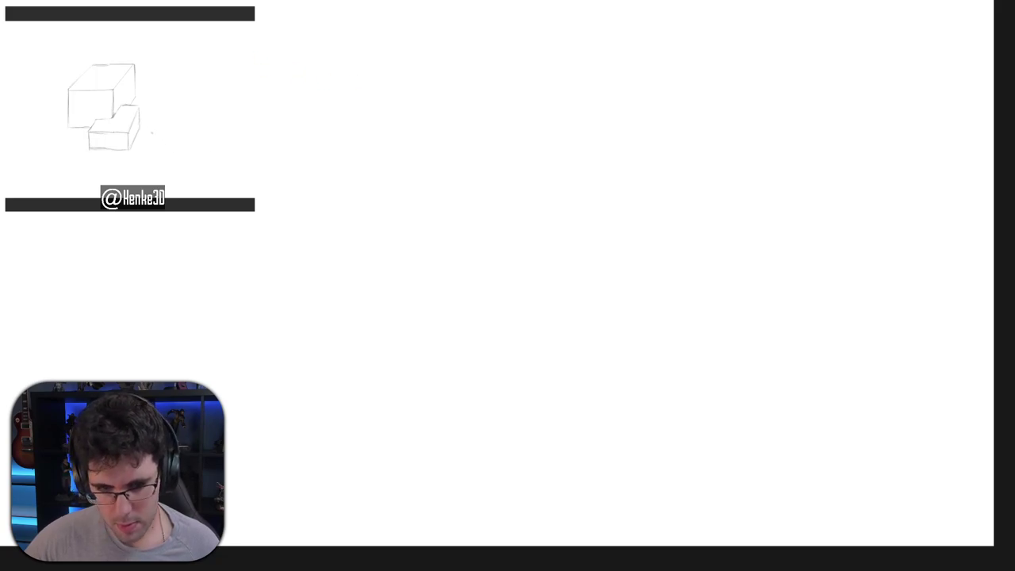
# Change the canvas background to light gray and undo a test stroke drawn on it.
pyautogui.click(360, 127)
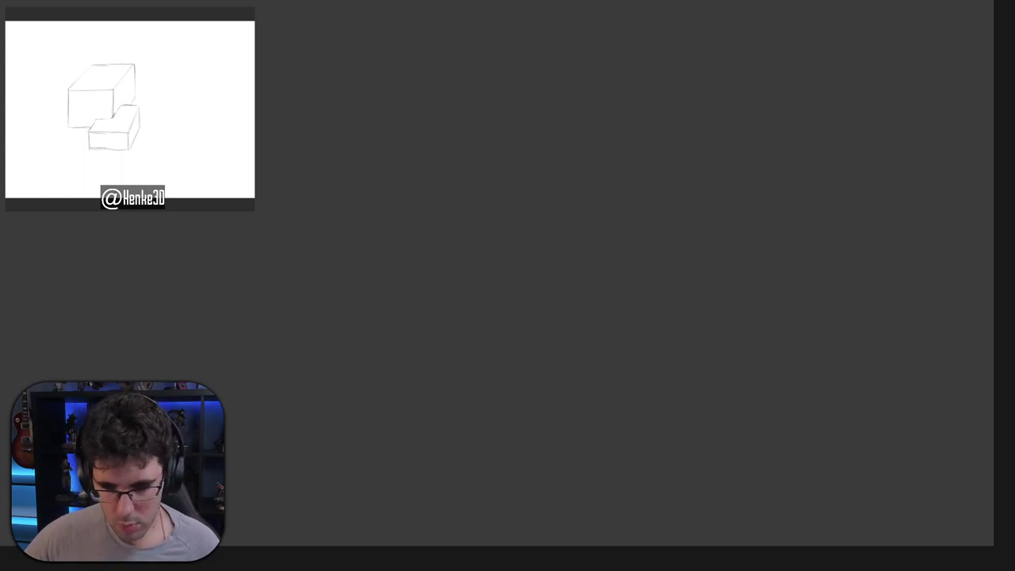
pyautogui.click(294, 55)
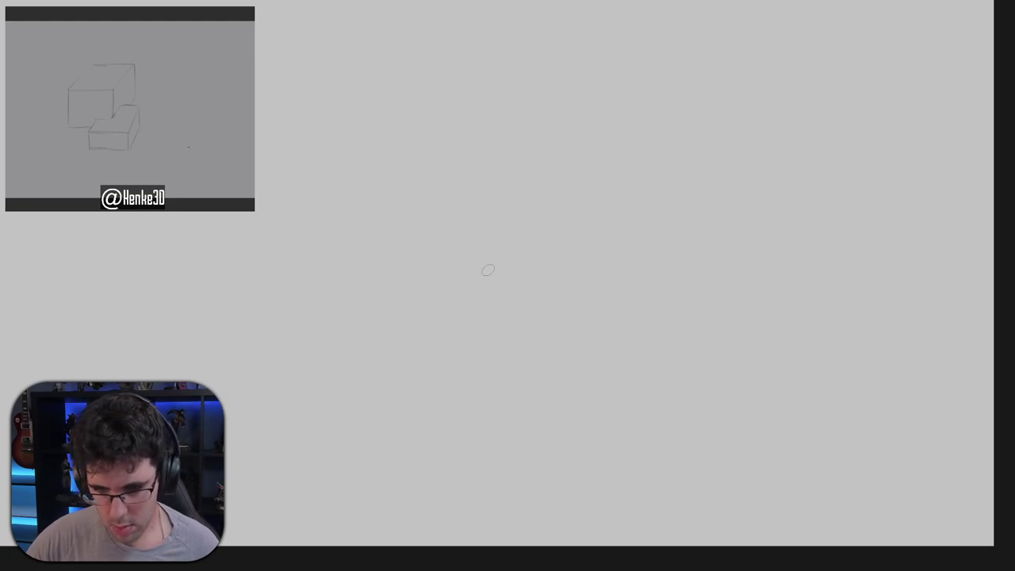
pyautogui.moveTo(539, 306)
pyautogui.mouseDown()
pyautogui.moveTo(586, 324)
pyautogui.moveTo(580, 380)
pyautogui.moveTo(691, 271)
pyautogui.moveTo(687, 304)
pyautogui.moveTo(760, 294)
pyautogui.moveTo(755, 359)
pyautogui.mouseUp()
pyautogui.hotkey('ctrl', 'z')
# Try a few thin gray curved strokes on the upper part of the gray canvas, and undo them all.
pyautogui.moveTo(720, 261)
pyautogui.mouseDown()
pyautogui.moveTo(742, 299)
pyautogui.moveTo(784, 278)
pyautogui.moveTo(746, 309)
pyautogui.moveTo(671, 320)
pyautogui.moveTo(669, 285)
pyautogui.mouseUp()
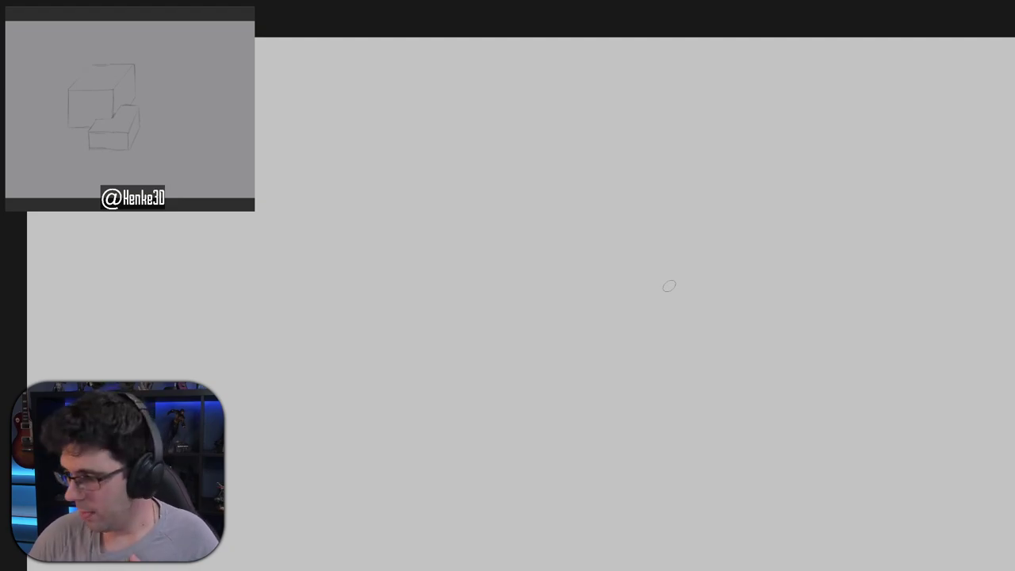
pyautogui.moveTo(452, 223); pyautogui.dragTo(454, 255)
pyautogui.moveTo(484, 192)
pyautogui.mouseDown()
pyautogui.moveTo(477, 270)
pyautogui.moveTo(488, 307)
pyautogui.mouseUp()
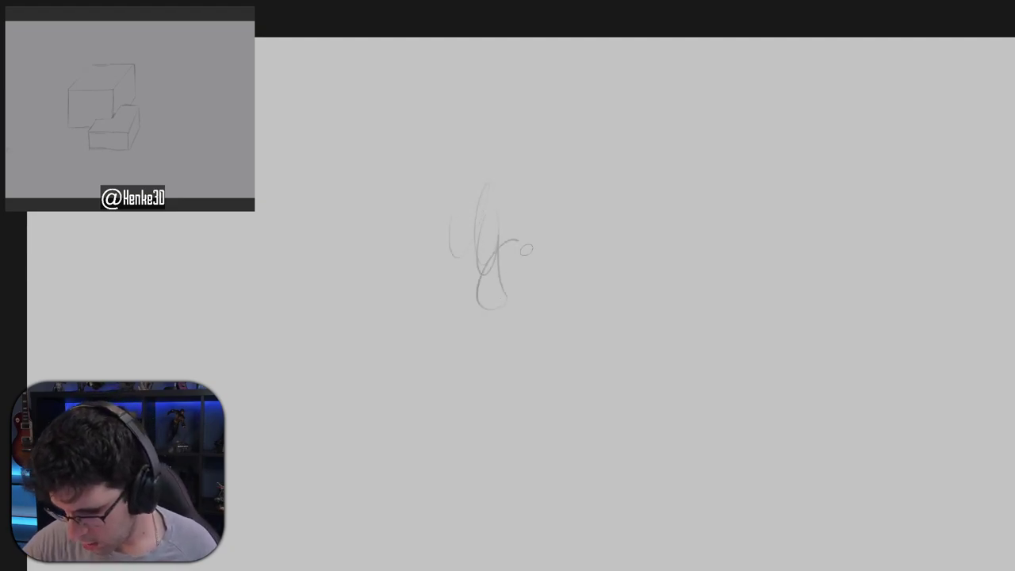
pyautogui.moveTo(525, 247); pyautogui.dragTo(524, 277)
pyautogui.hotkey('ctrl', 'z')
pyautogui.hotkey('ctrl', 'z')
pyautogui.hotkey('ctrl', 'z')
pyautogui.hotkey('ctrl', 'z')
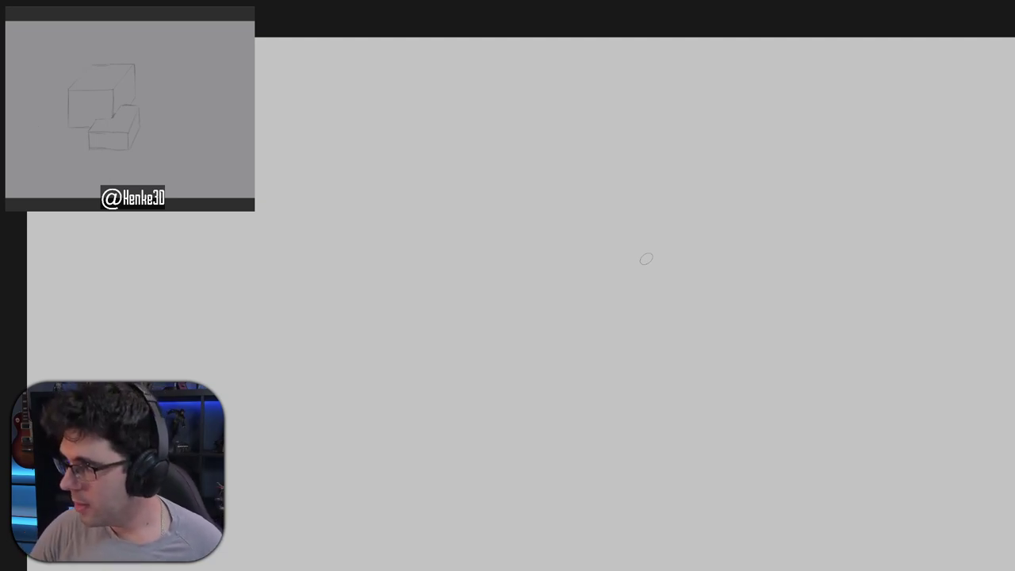
pyautogui.moveTo(507, 272); pyautogui.dragTo(437, 216)
pyautogui.press('h')
pyautogui.press('h')
pyautogui.press('h')
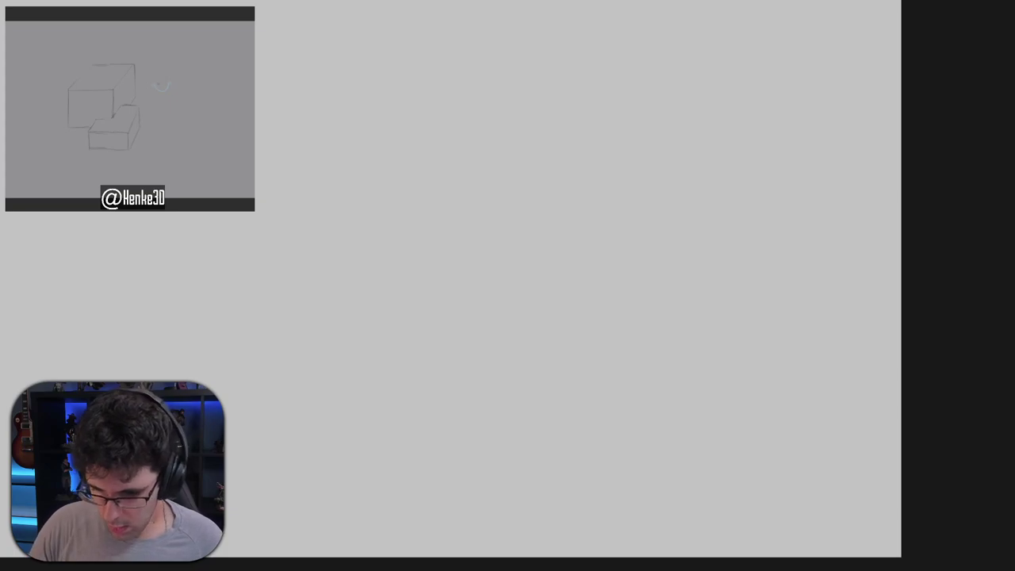
pyautogui.moveTo(439, 267); pyautogui.dragTo(527, 256)
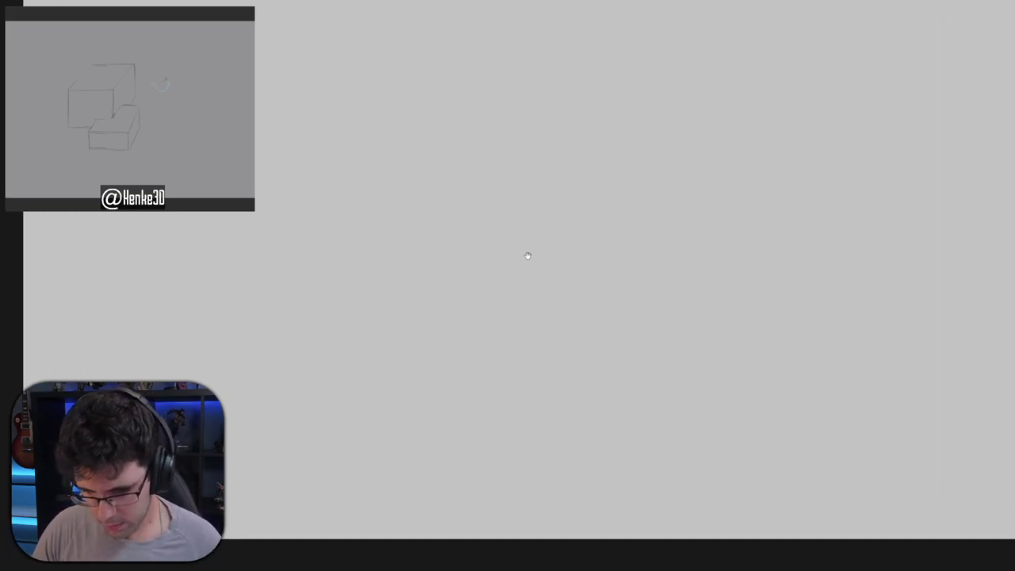
pyautogui.moveTo(373, 174); pyautogui.dragTo(267, 182)
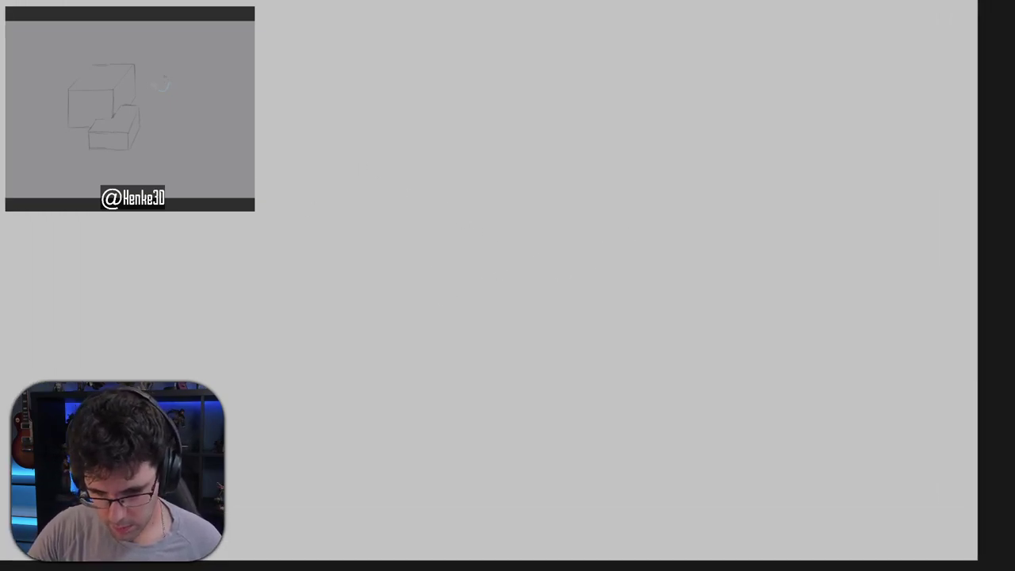
pyautogui.moveTo(286, 83); pyautogui.dragTo(290, 47)
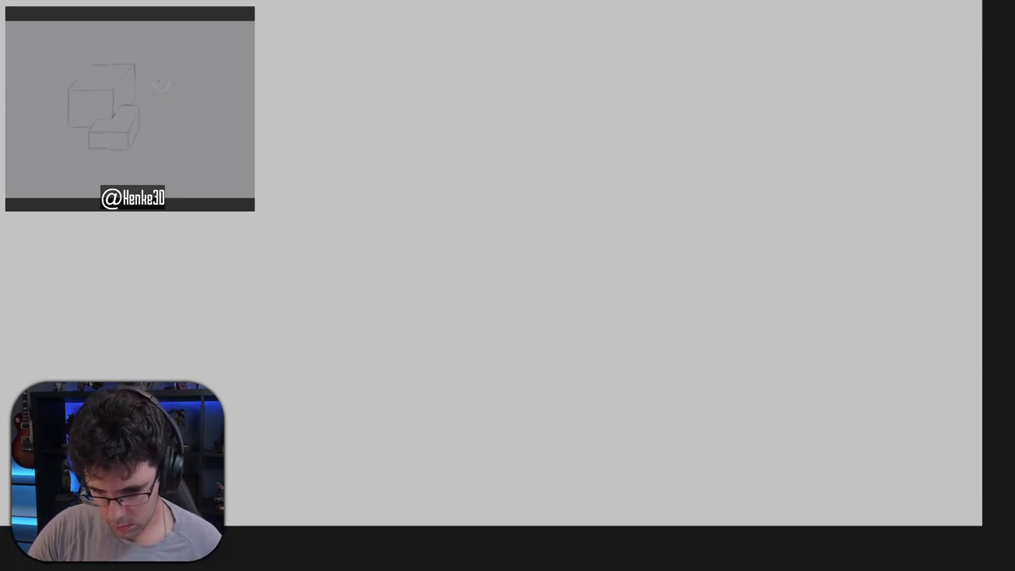
# Try two slate-blue looping test strokes on the gray canvas, undoing each one.
pyautogui.press('m')
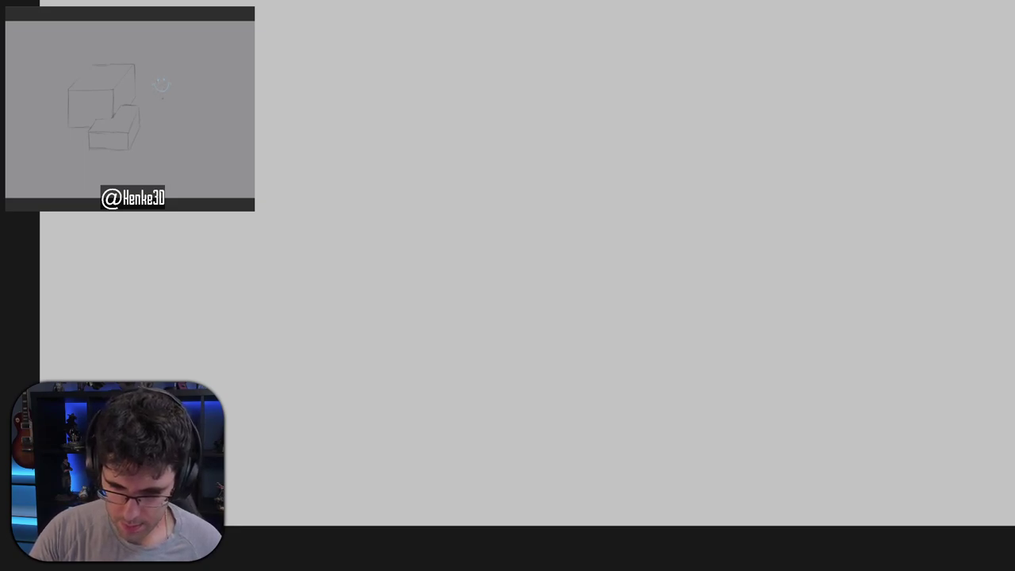
pyautogui.moveTo(256, 160); pyautogui.dragTo(356, 218)
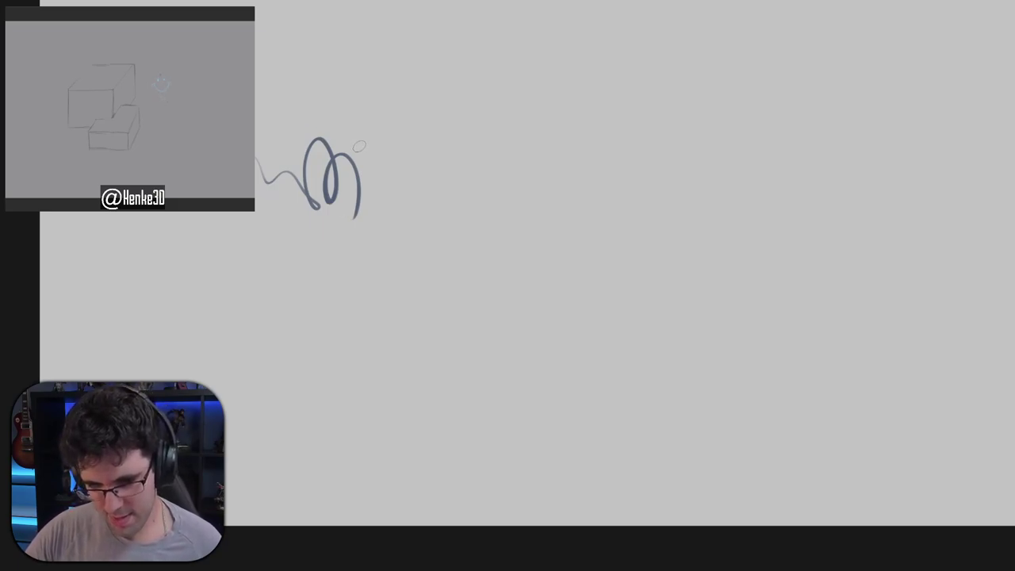
pyautogui.hotkey('ctrl', 'z')
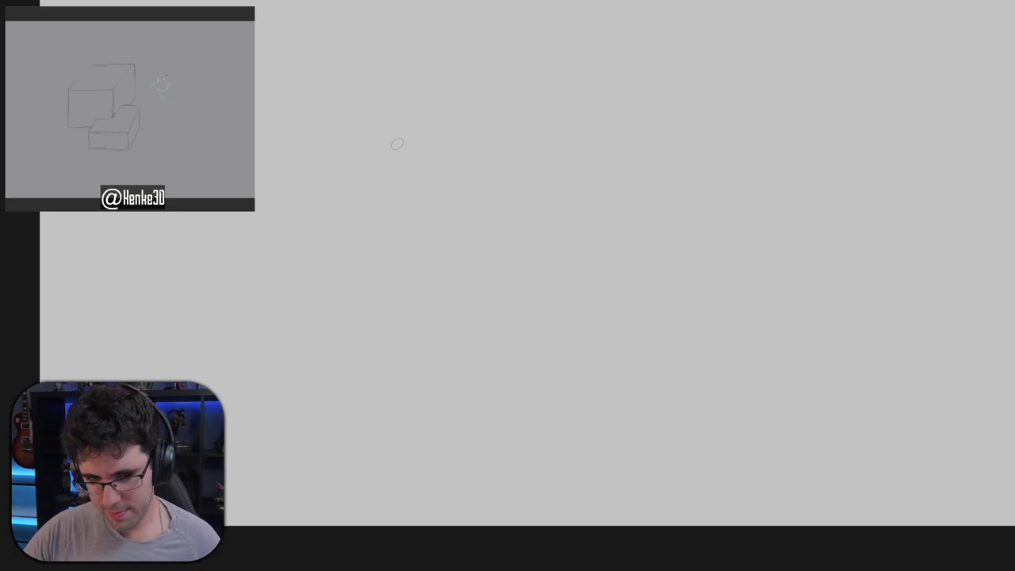
pyautogui.moveTo(401, 132)
pyautogui.mouseDown()
pyautogui.moveTo(429, 157)
pyautogui.moveTo(510, 228)
pyautogui.moveTo(569, 236)
pyautogui.moveTo(609, 230)
pyautogui.mouseUp()
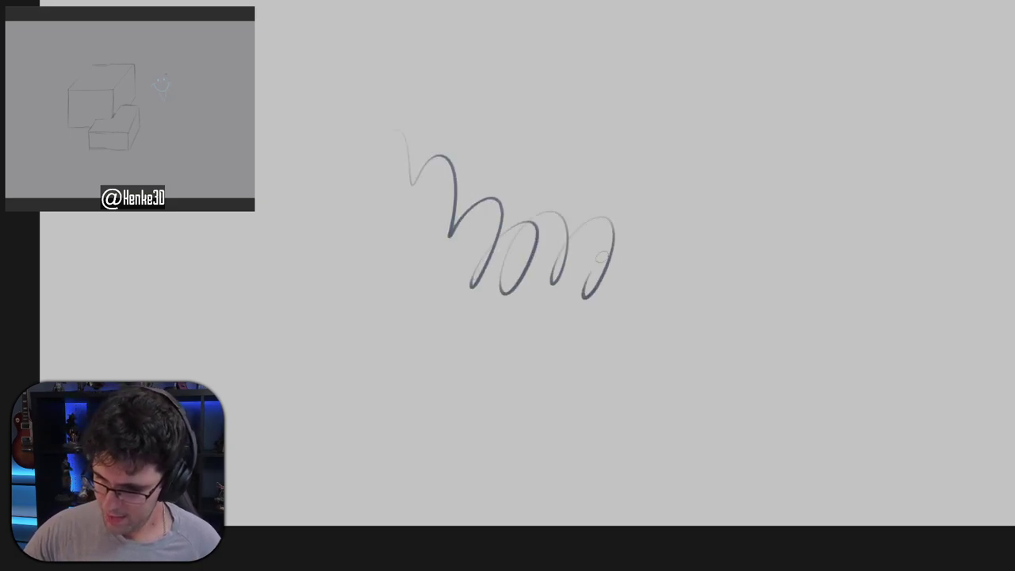
pyautogui.hotkey('ctrl', 'z')
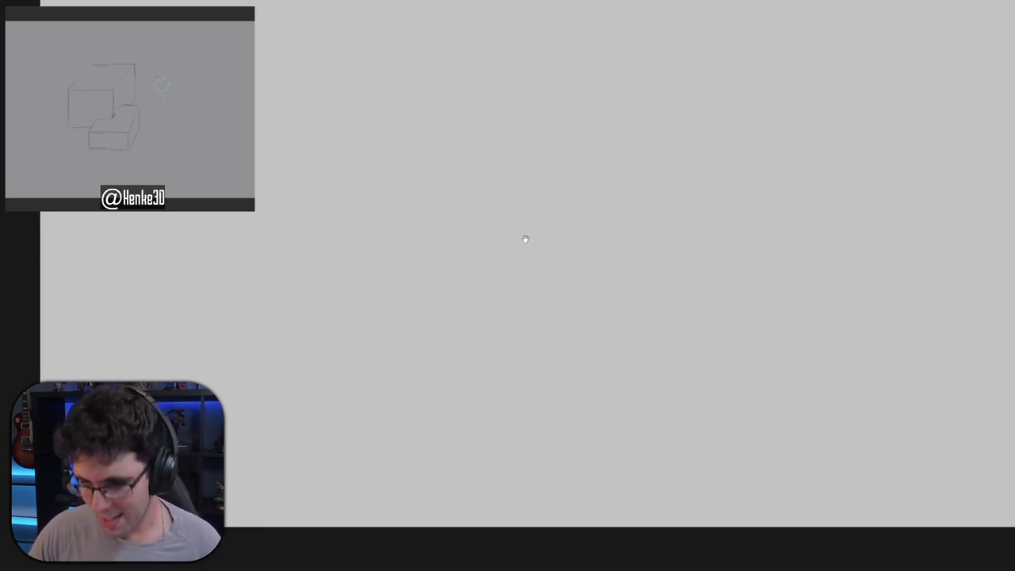
# Show the canvas grid and hide it again.
pyautogui.moveTo(525, 237); pyautogui.dragTo(527, 285)
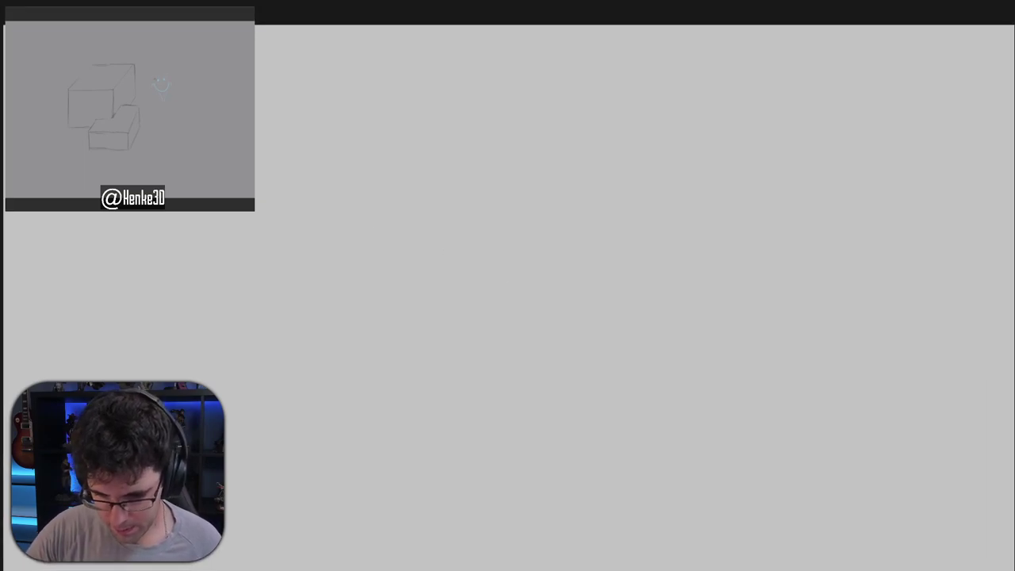
pyautogui.moveTo(274, 133); pyautogui.dragTo(246, 100)
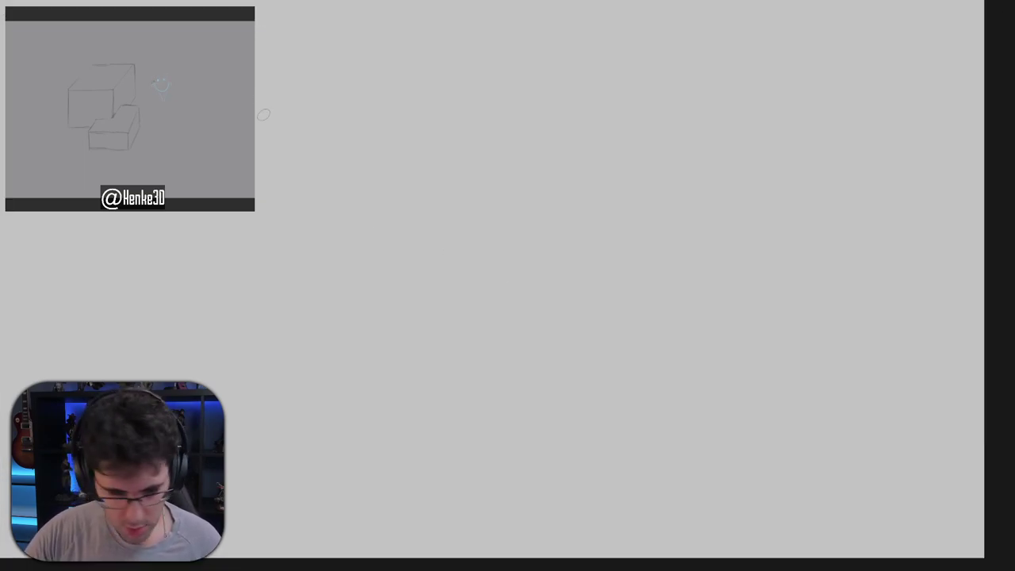
pyautogui.hscroll(-5, 259, 124)
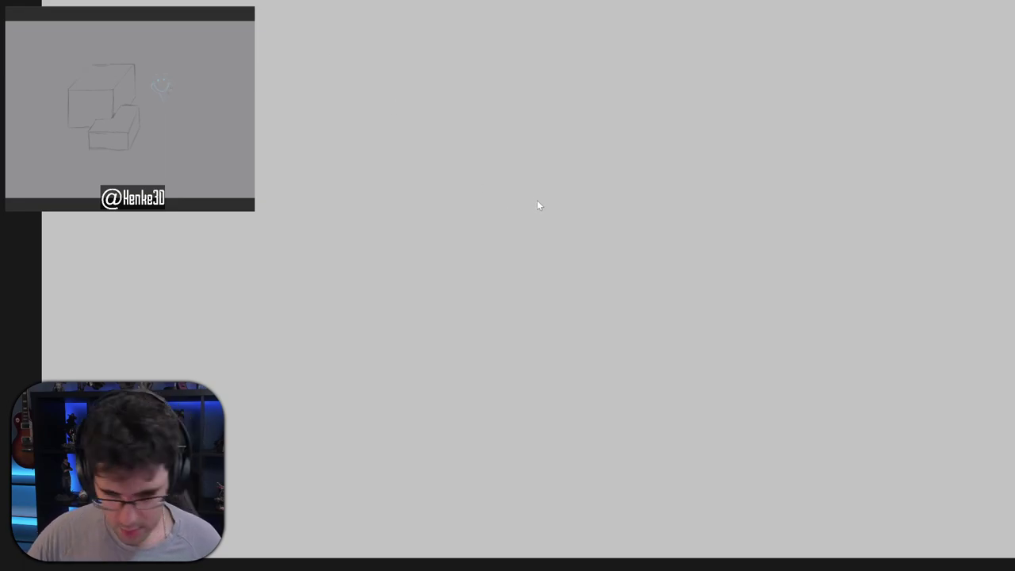
pyautogui.hotkey('ctrl', 'shift', "'")
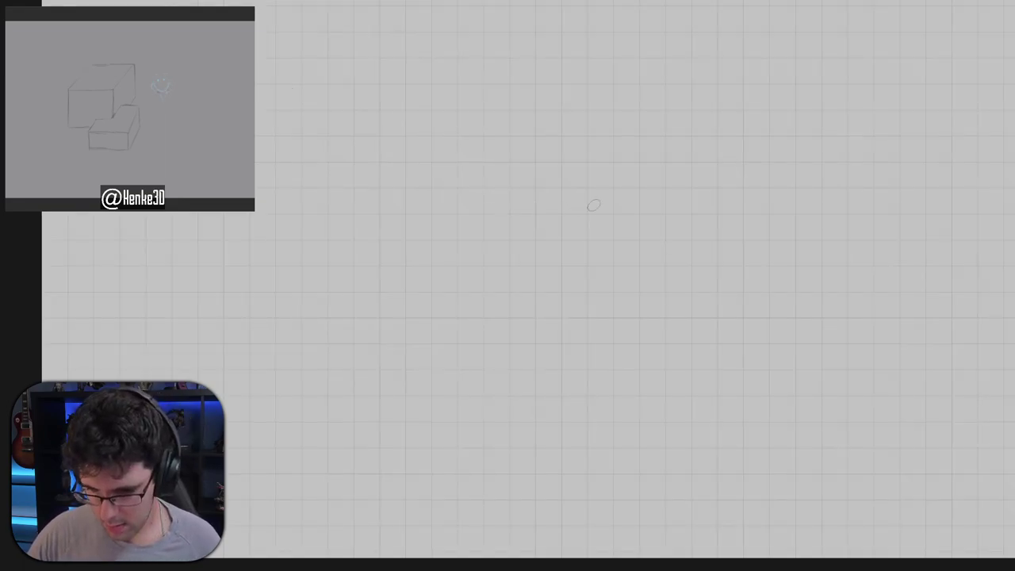
pyautogui.hotkey('ctrl', 'shift', "'")
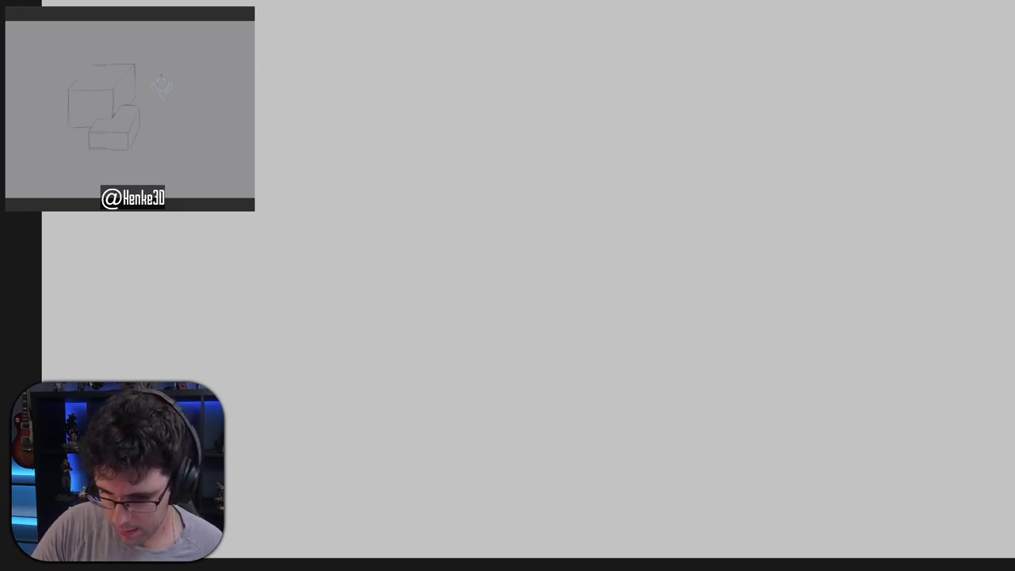
# Sketch a long, thin horizontal line near the canvas's upper edge with several overlapping light strokes.
pyautogui.moveTo(182, 68); pyautogui.dragTo(279, 66)
pyautogui.hotkey('ctrl', 'z')
pyautogui.moveTo(183, 77); pyautogui.dragTo(331, 76)
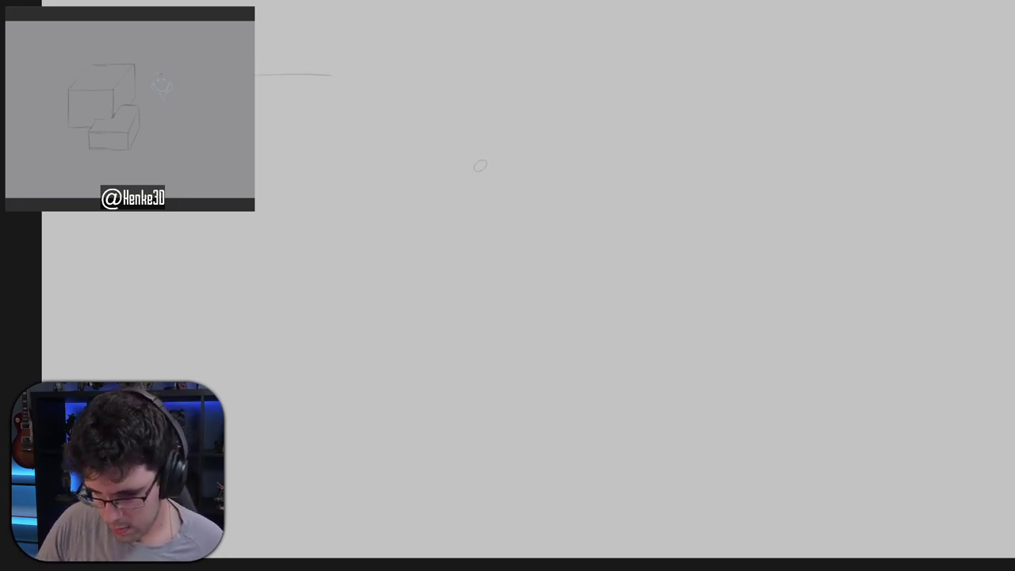
pyautogui.moveTo(509, 183); pyautogui.dragTo(578, 230)
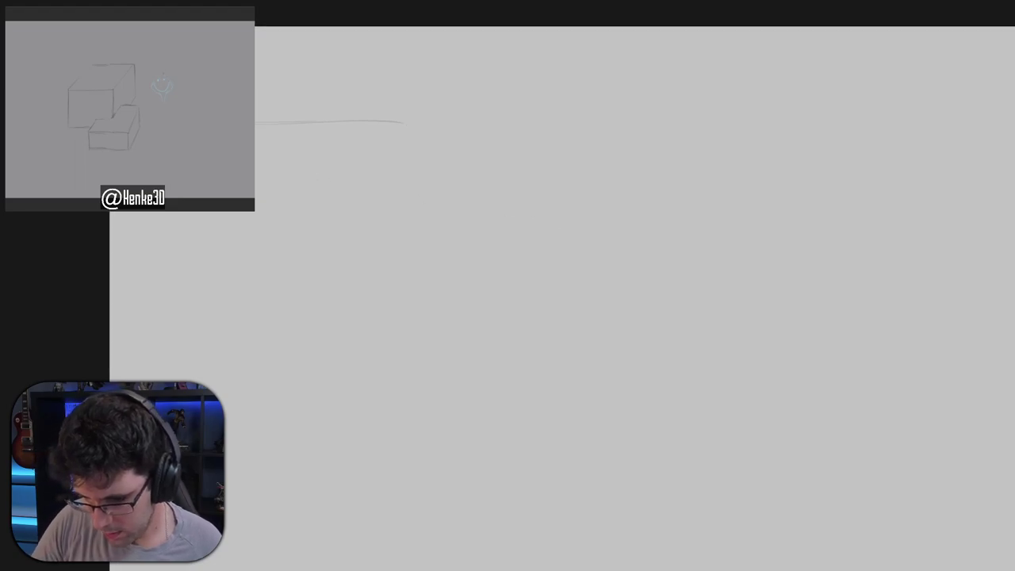
pyautogui.moveTo(429, 156); pyautogui.dragTo(422, 172)
pyautogui.moveTo(247, 139); pyautogui.dragTo(515, 132)
pyautogui.moveTo(384, 138); pyautogui.dragTo(572, 132)
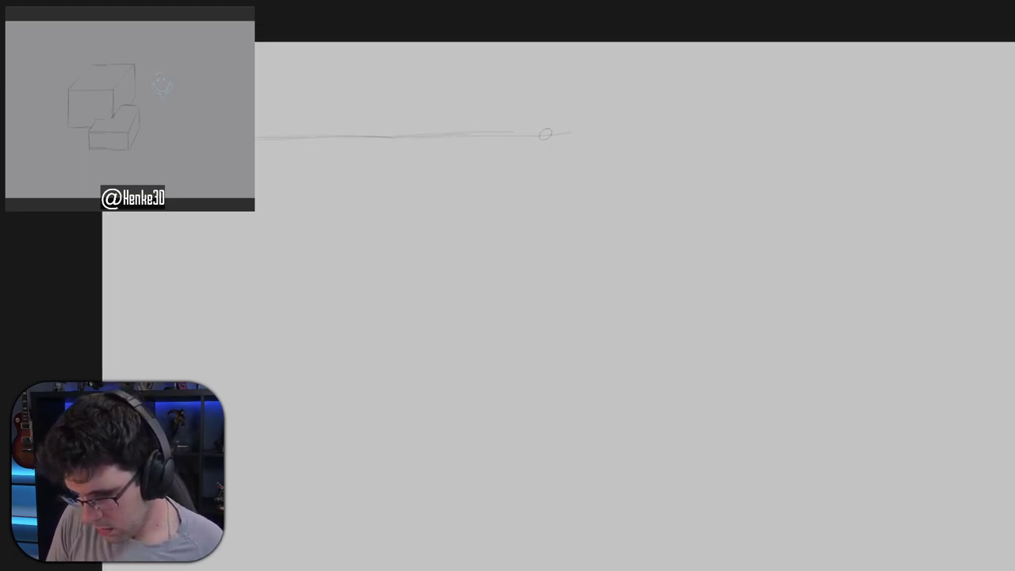
pyautogui.moveTo(486, 179)
pyautogui.mouseDown()
pyautogui.moveTo(469, 144)
pyautogui.moveTo(470, 193)
pyautogui.moveTo(461, 201)
pyautogui.mouseUp()
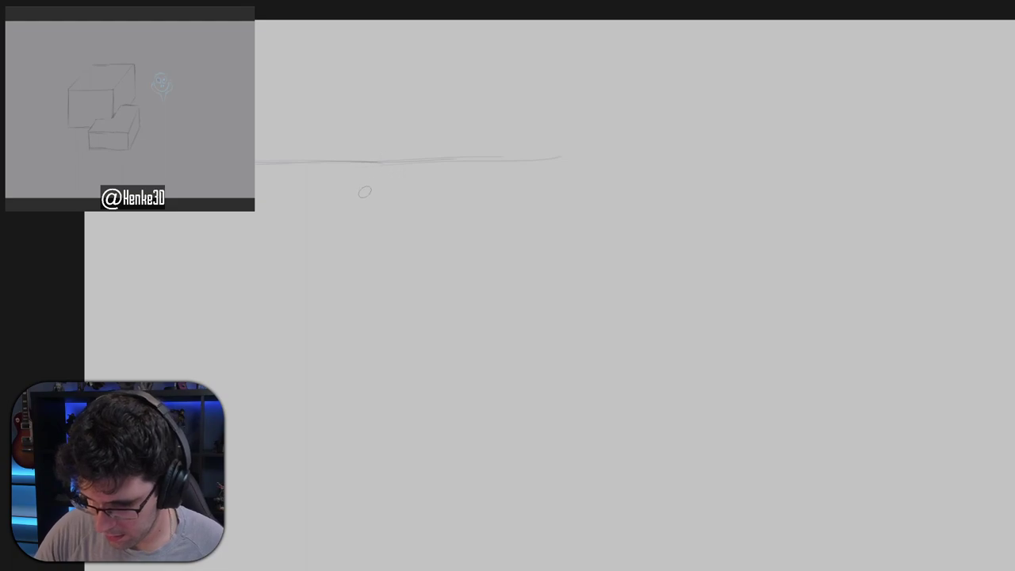
pyautogui.moveTo(376, 211)
pyautogui.mouseDown()
pyautogui.moveTo(396, 266)
pyautogui.moveTo(403, 248)
pyautogui.mouseUp()
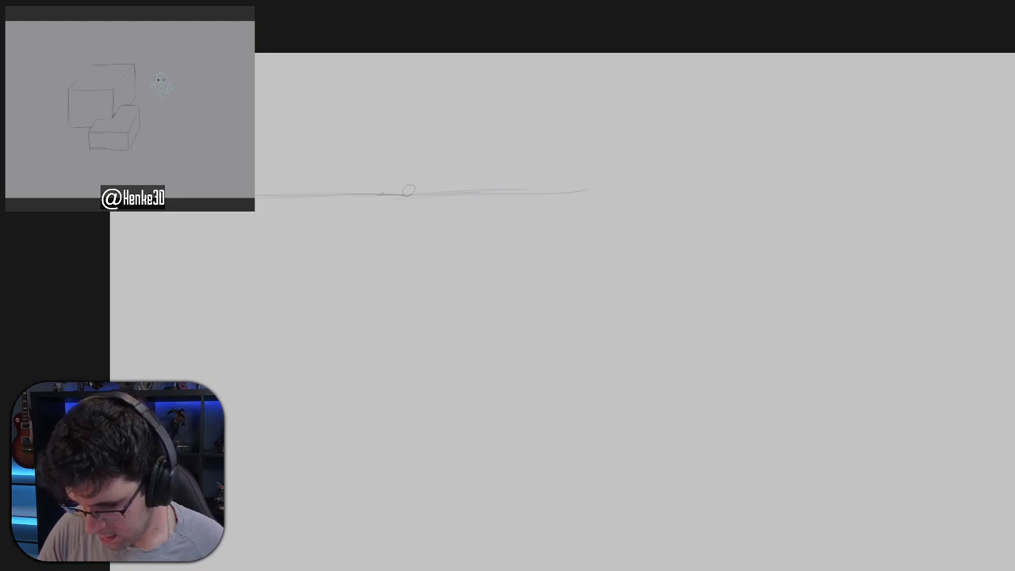
pyautogui.moveTo(440, 203); pyautogui.dragTo(415, 132)
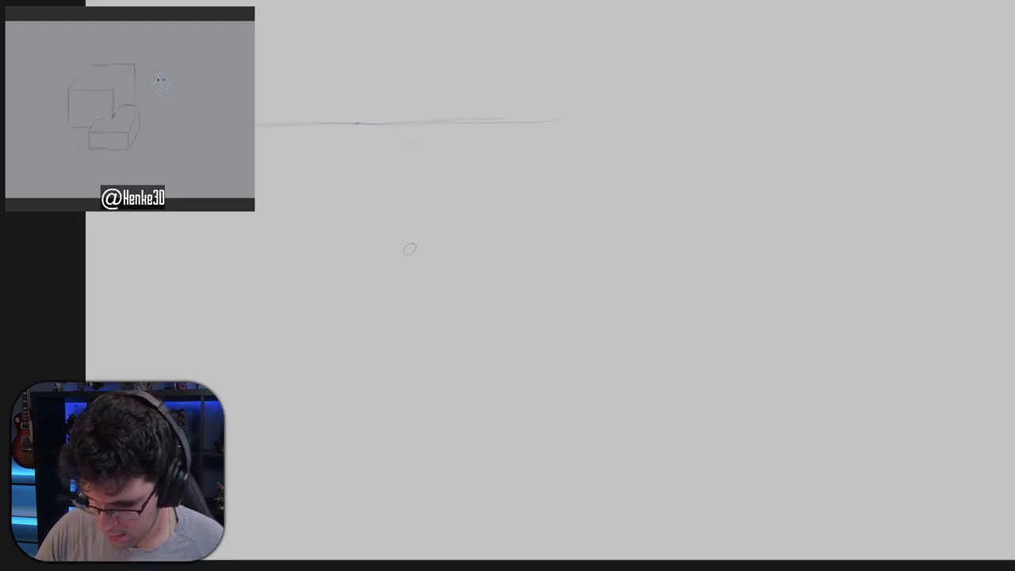
pyautogui.moveTo(432, 206); pyautogui.dragTo(363, 224)
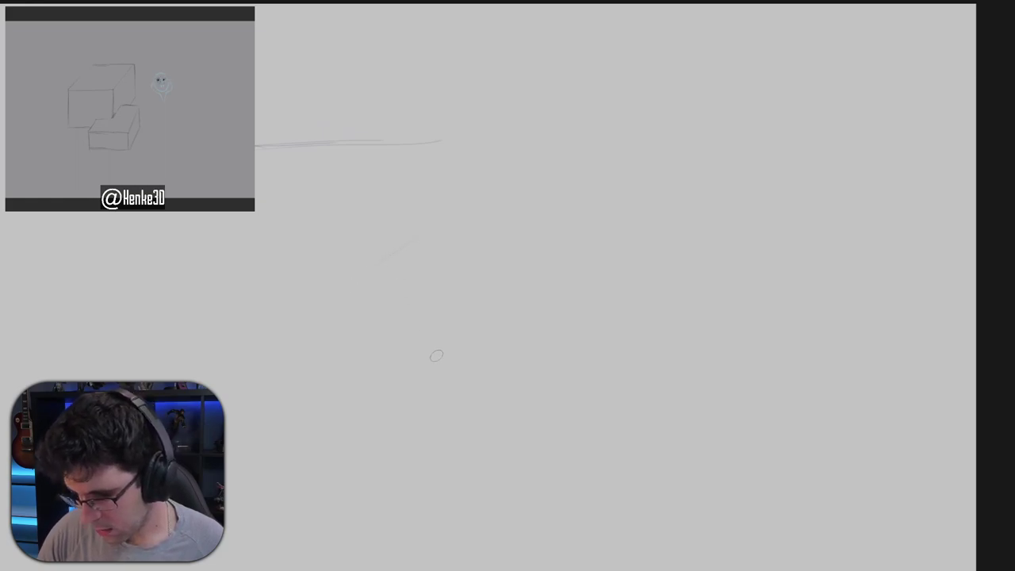
# Sketch a slanted four-sided box top in perspective, extending its edges to a vanishing point on a faint horizon line and briefly checking against the grid.
pyautogui.moveTo(449, 346); pyautogui.dragTo(485, 320)
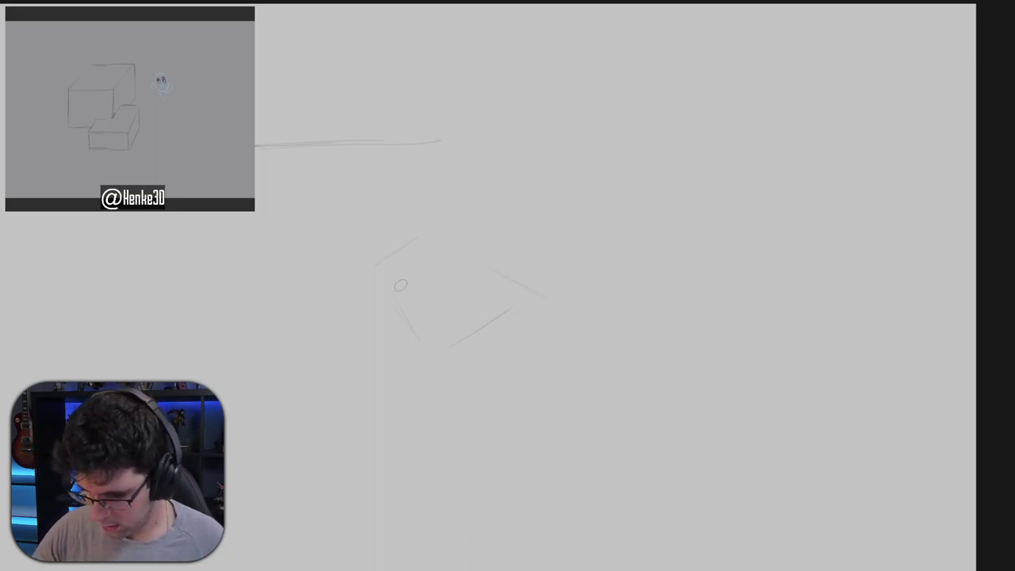
pyautogui.moveTo(449, 355); pyautogui.dragTo(539, 297)
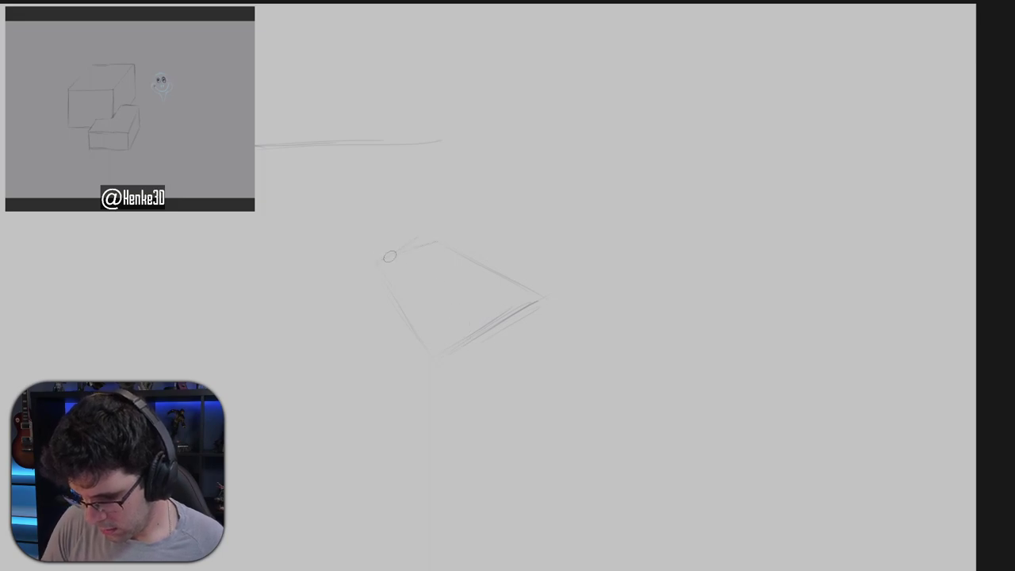
pyautogui.moveTo(446, 353)
pyautogui.mouseDown()
pyautogui.moveTo(679, 233)
pyautogui.moveTo(809, 186)
pyautogui.mouseUp()
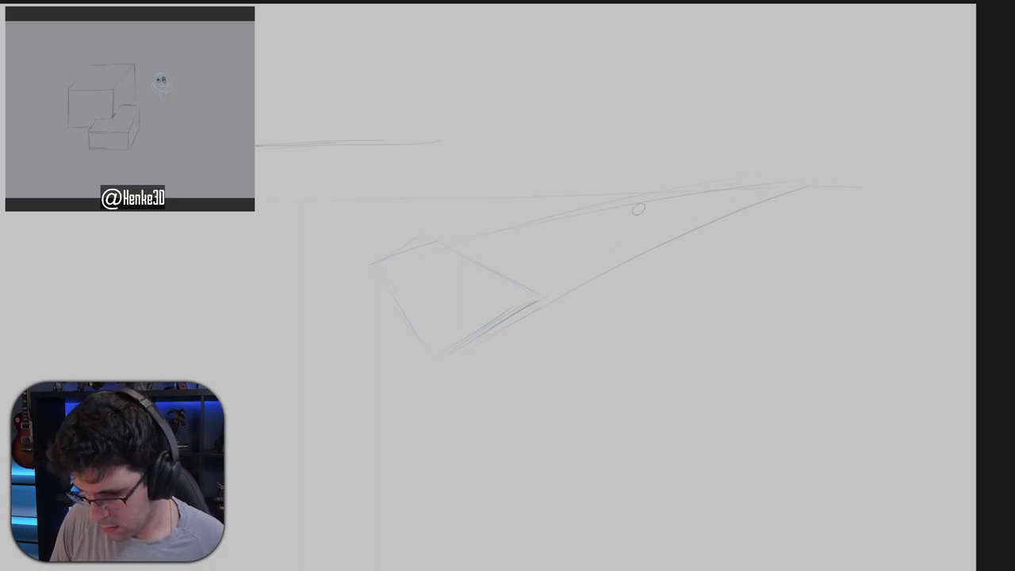
pyautogui.hotkey('ctrl', "'")
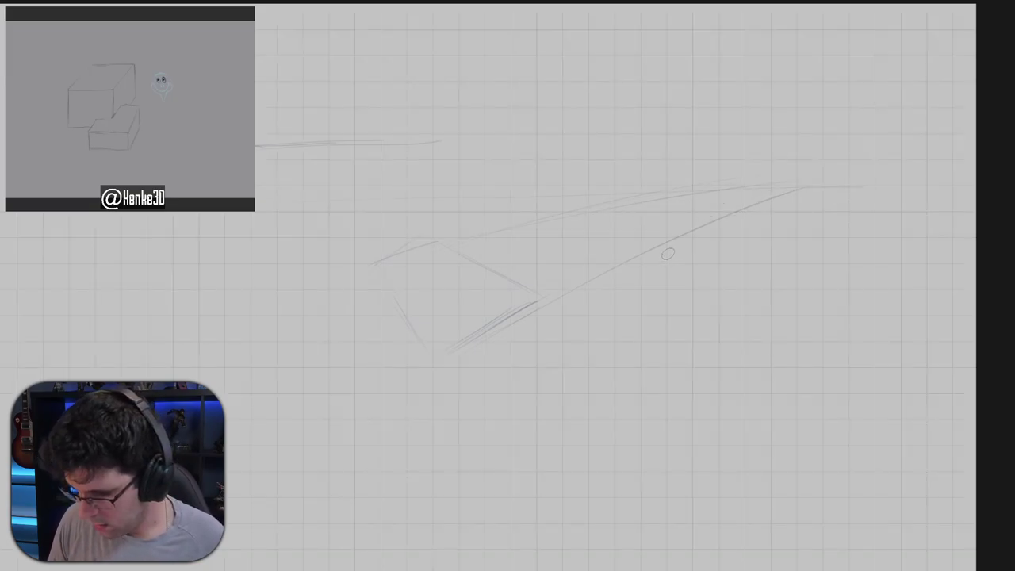
pyautogui.hotkey('ctrl', "'")
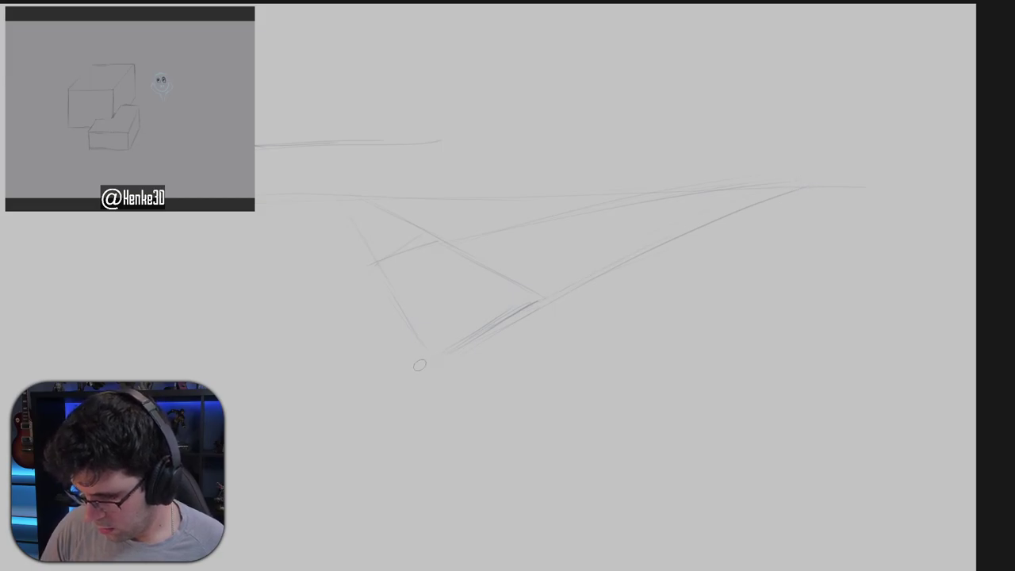
# Sketch long vertical box edges downward from the near corner and the two side corners of the top face.
pyautogui.moveTo(468, 360); pyautogui.dragTo(414, 156)
pyautogui.moveTo(396, 269); pyautogui.dragTo(399, 402)
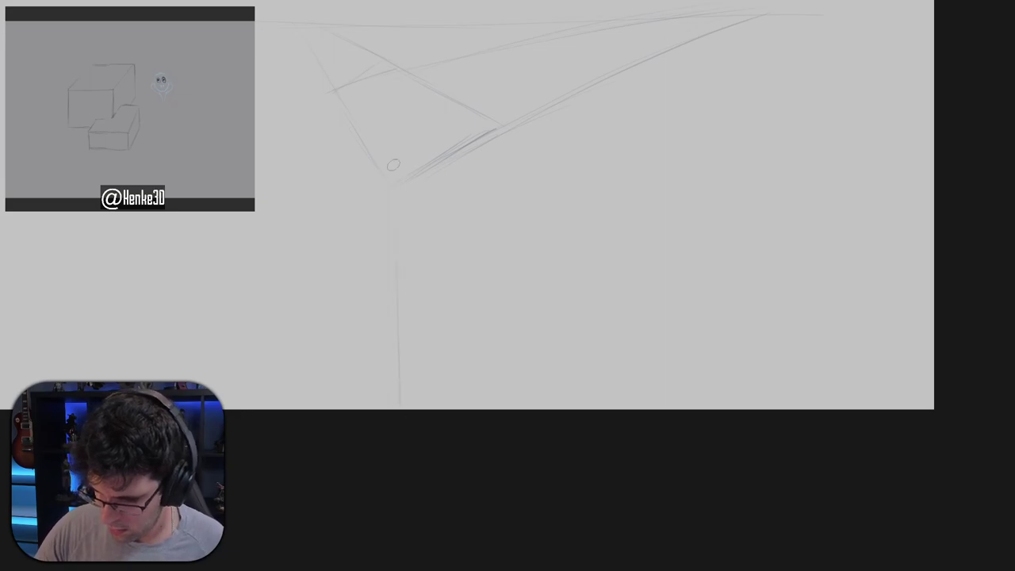
pyautogui.hotkey('ctrl', 'z')
pyautogui.moveTo(390, 297); pyautogui.dragTo(386, 474)
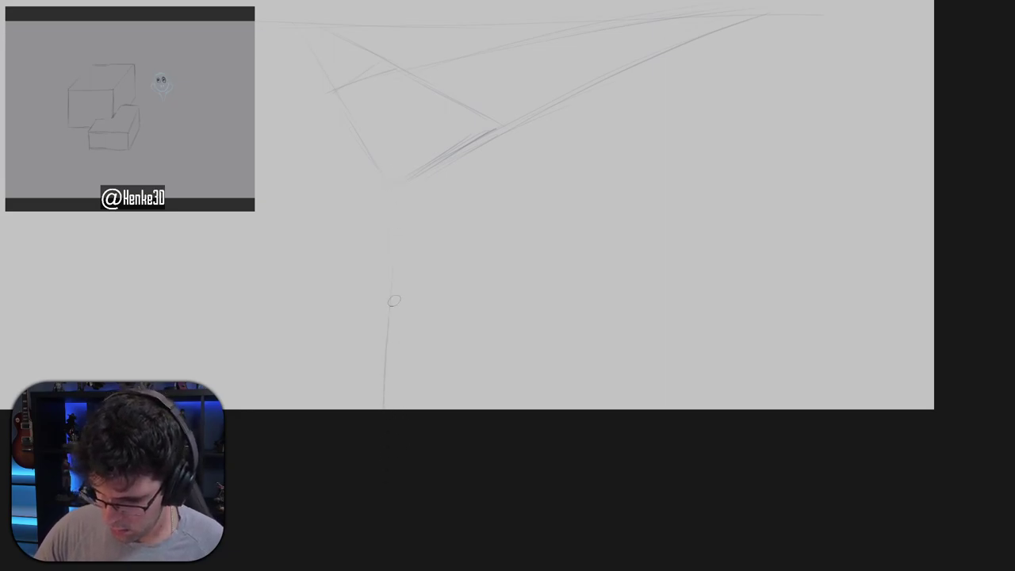
pyautogui.moveTo(394, 170); pyautogui.dragTo(399, 442)
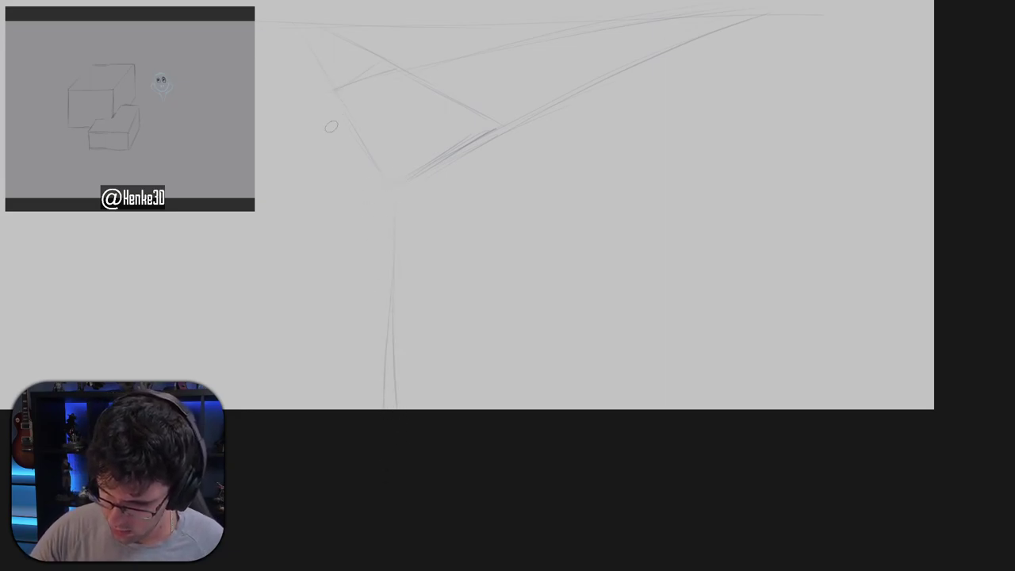
pyautogui.moveTo(328, 142); pyautogui.dragTo(337, 359)
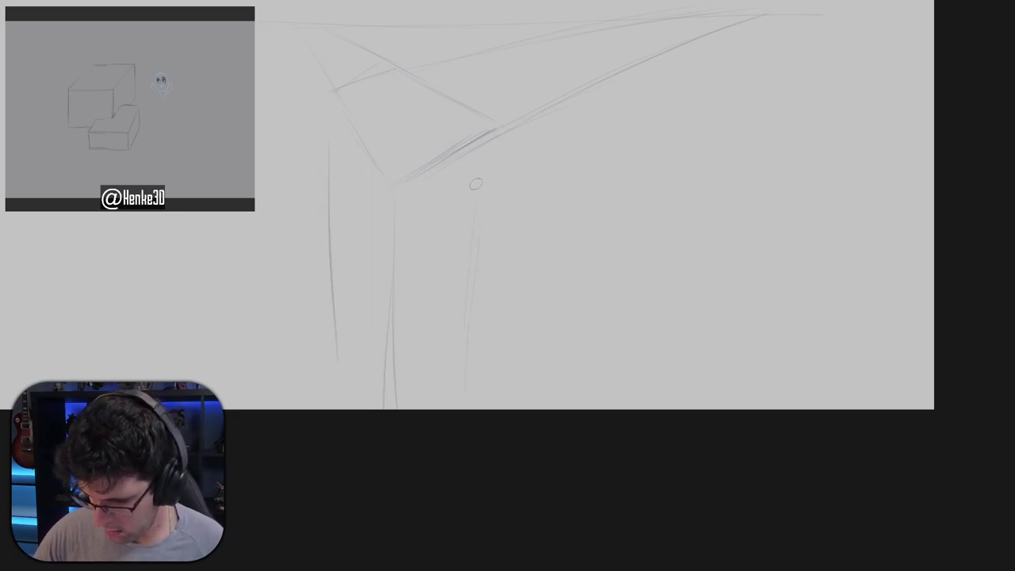
pyautogui.moveTo(475, 202); pyautogui.dragTo(458, 408)
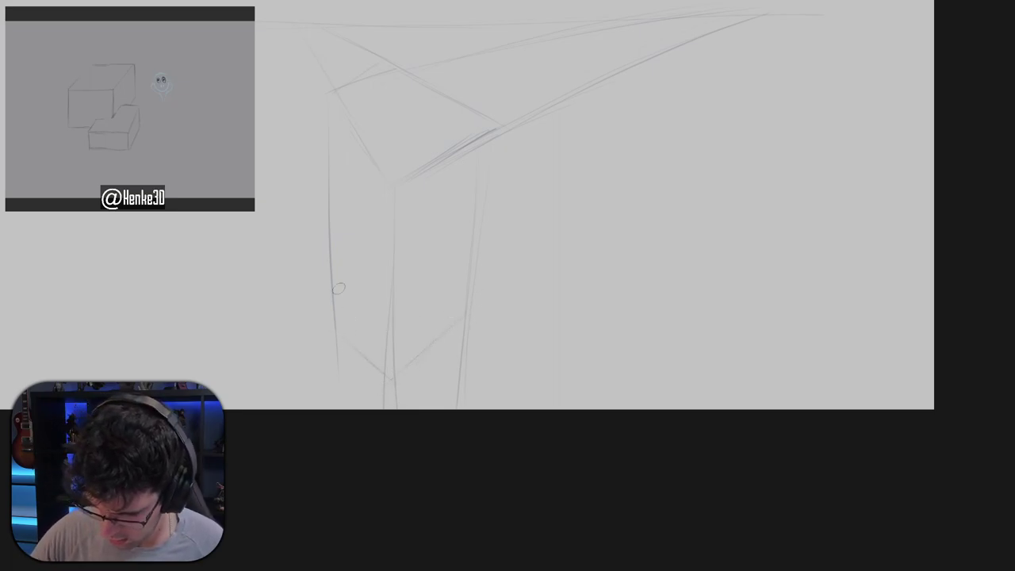
# Sketch the box's slanted lower edges so they meet in a V at the foot of the middle vertical edge.
pyautogui.moveTo(338, 288); pyautogui.dragTo(385, 379)
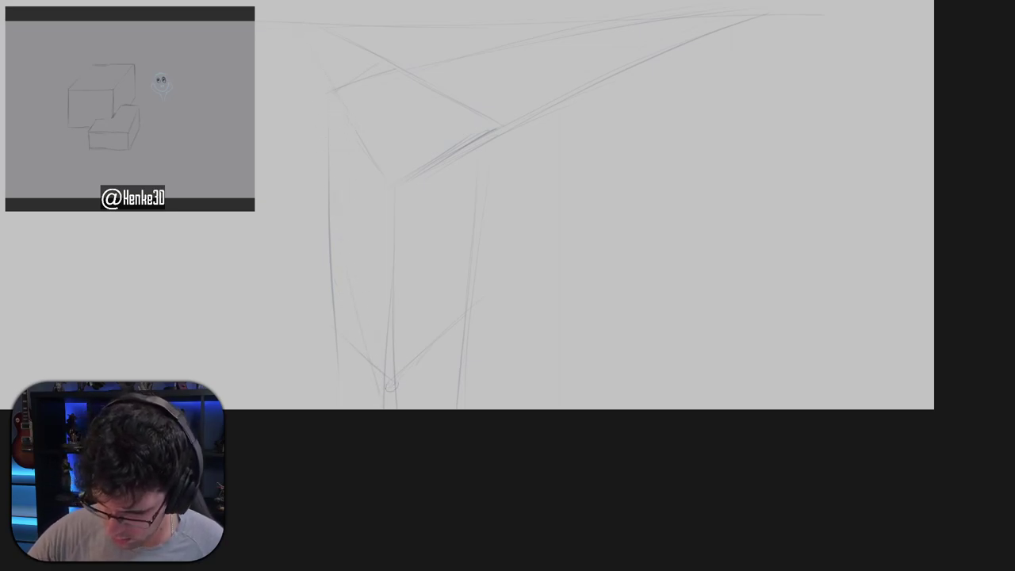
pyautogui.moveTo(333, 213); pyautogui.dragTo(389, 379)
pyautogui.hotkey('ctrl', 'z')
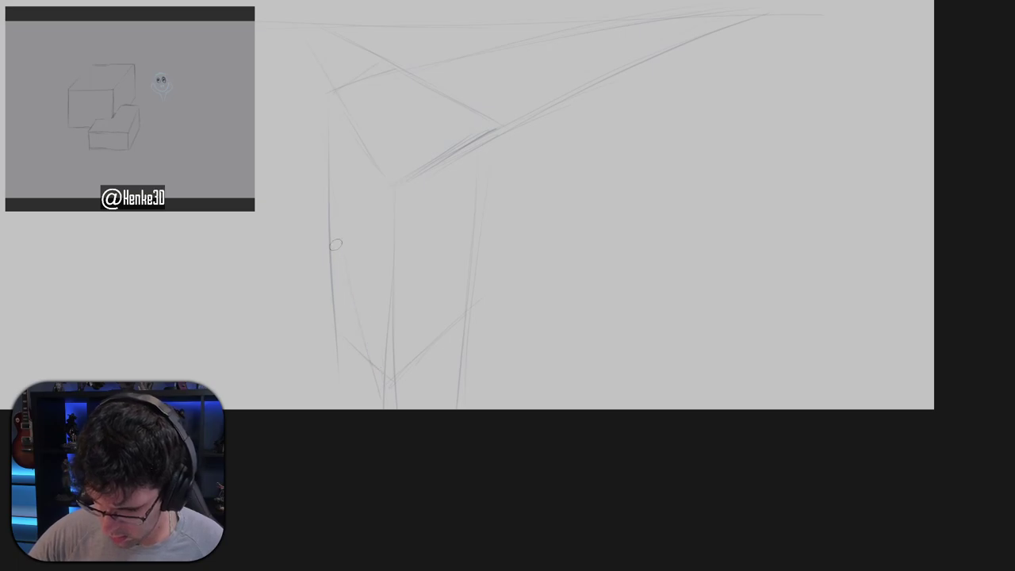
pyautogui.moveTo(341, 239)
pyautogui.mouseDown()
pyautogui.moveTo(392, 375)
pyautogui.moveTo(463, 307)
pyautogui.mouseUp()
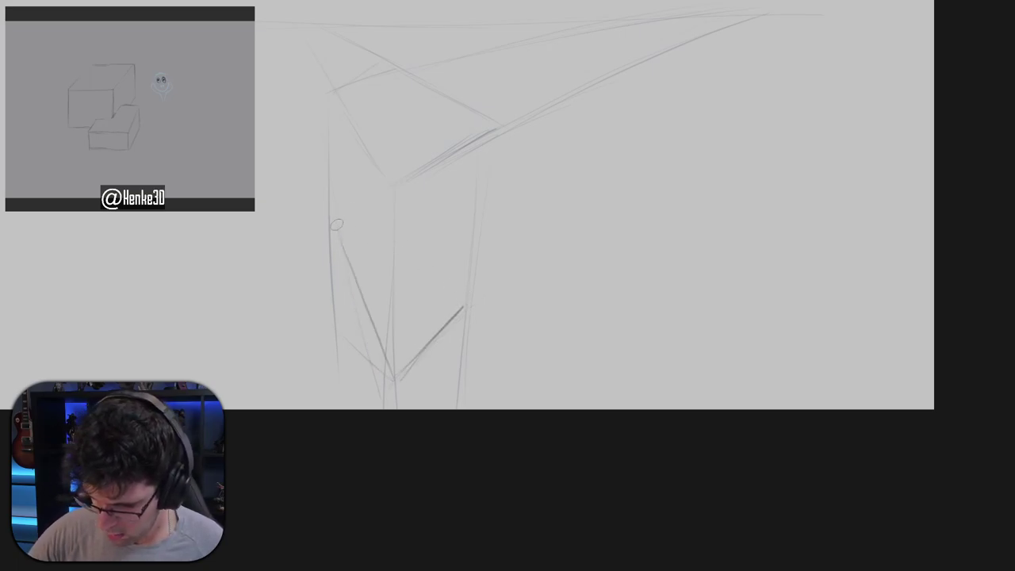
# Reinforce the box's three vertical edges and the outline of its top face with darker strokes.
pyautogui.moveTo(333, 108); pyautogui.dragTo(331, 222)
pyautogui.moveTo(330, 86)
pyautogui.mouseDown()
pyautogui.moveTo(386, 187)
pyautogui.moveTo(371, 162)
pyautogui.moveTo(422, 188)
pyautogui.moveTo(399, 199)
pyautogui.moveTo(396, 187)
pyautogui.moveTo(438, 154)
pyautogui.moveTo(475, 140)
pyautogui.moveTo(485, 163)
pyautogui.moveTo(484, 133)
pyautogui.moveTo(473, 307)
pyautogui.mouseUp()
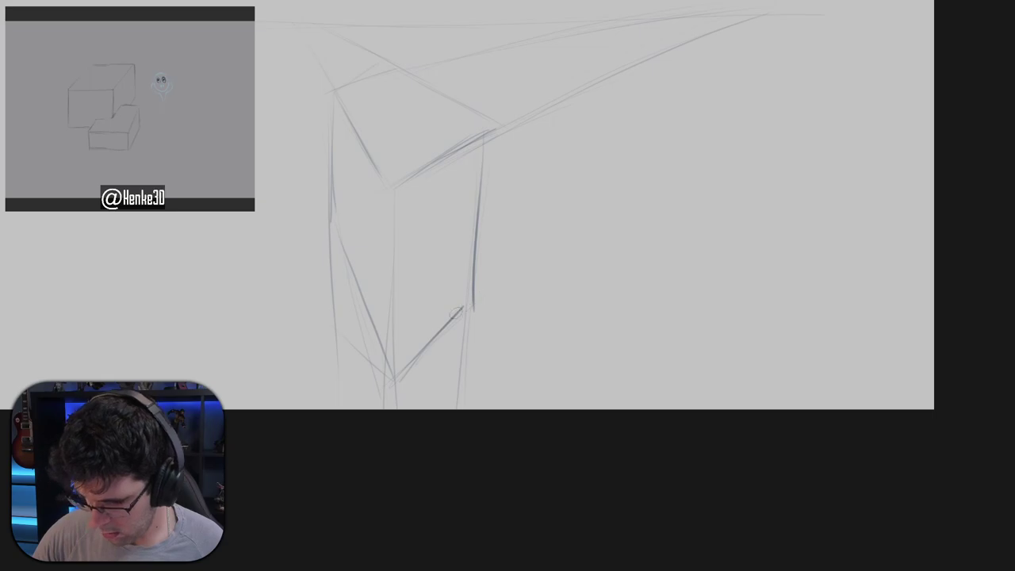
pyautogui.moveTo(391, 173); pyautogui.dragTo(397, 377)
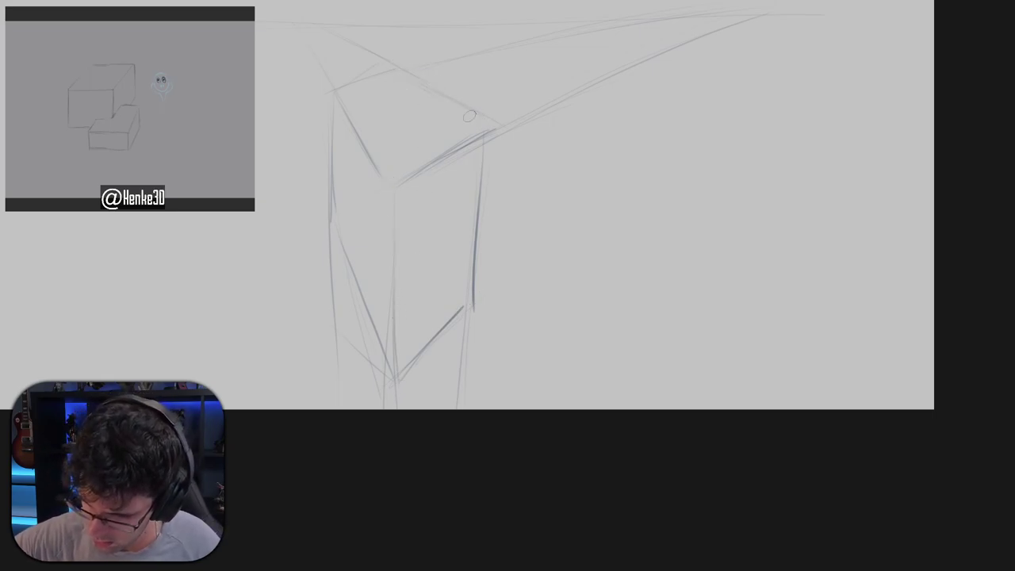
pyautogui.moveTo(412, 81); pyautogui.dragTo(480, 125)
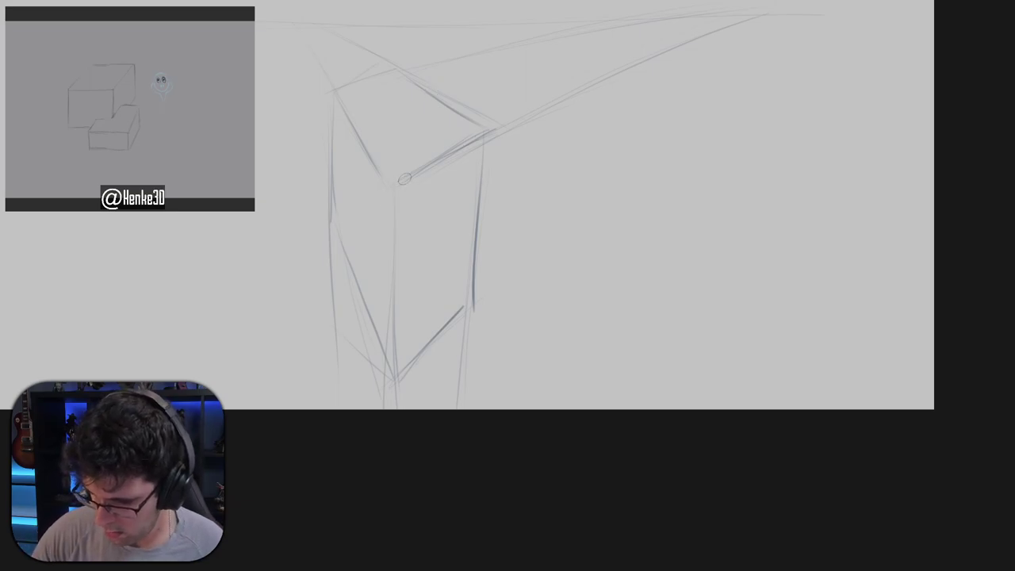
pyautogui.moveTo(349, 129); pyautogui.dragTo(396, 186)
pyautogui.hotkey('ctrl', 'z')
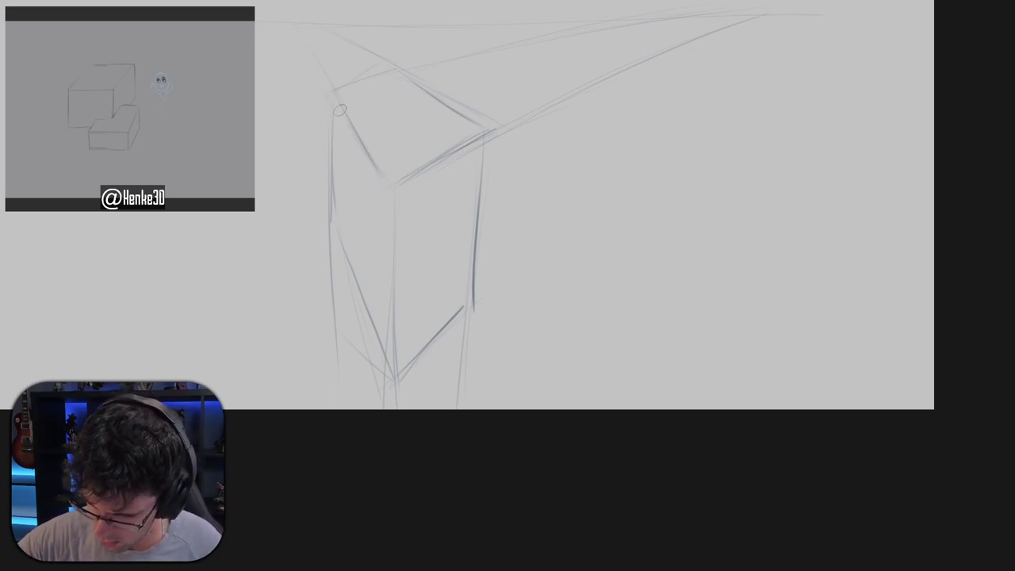
pyautogui.moveTo(336, 104); pyautogui.dragTo(400, 188)
pyautogui.hotkey('ctrl', 'z')
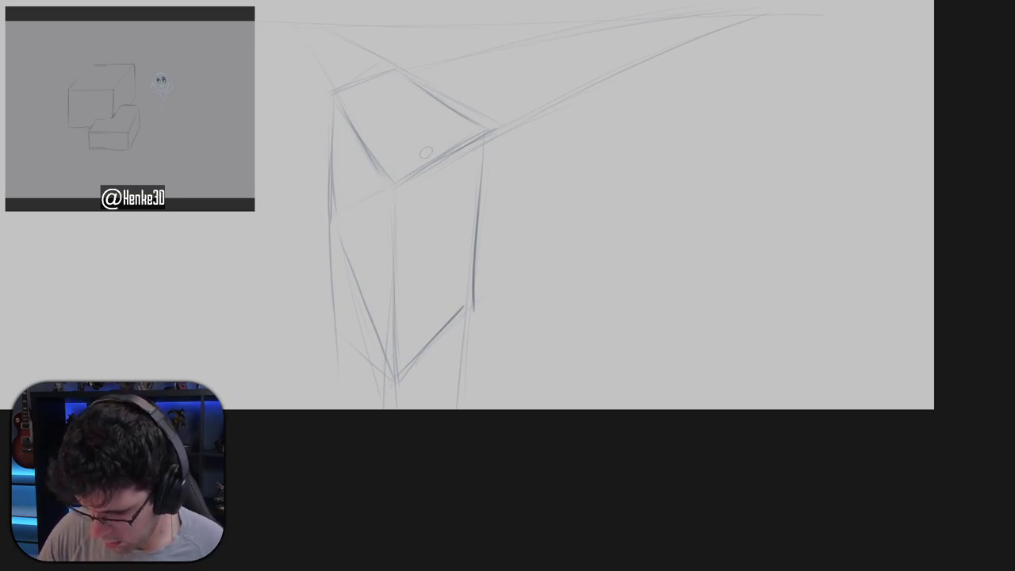
# Draw diagonals across the box's wider side face and a vertical guide down from the top face's back corner.
pyautogui.moveTo(390, 196); pyautogui.dragTo(473, 300)
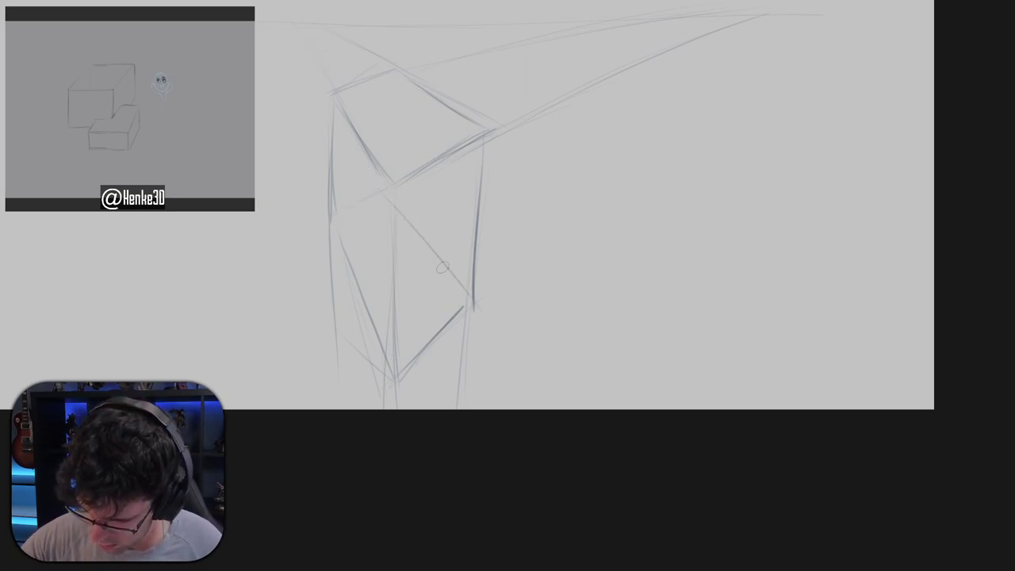
pyautogui.moveTo(412, 236); pyautogui.dragTo(450, 288)
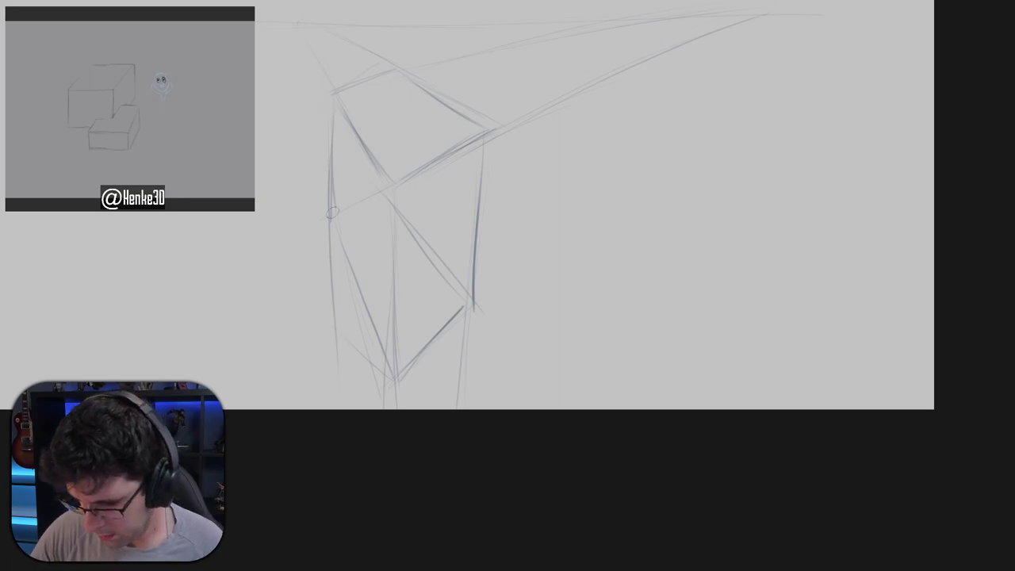
pyautogui.moveTo(392, 70); pyautogui.dragTo(391, 203)
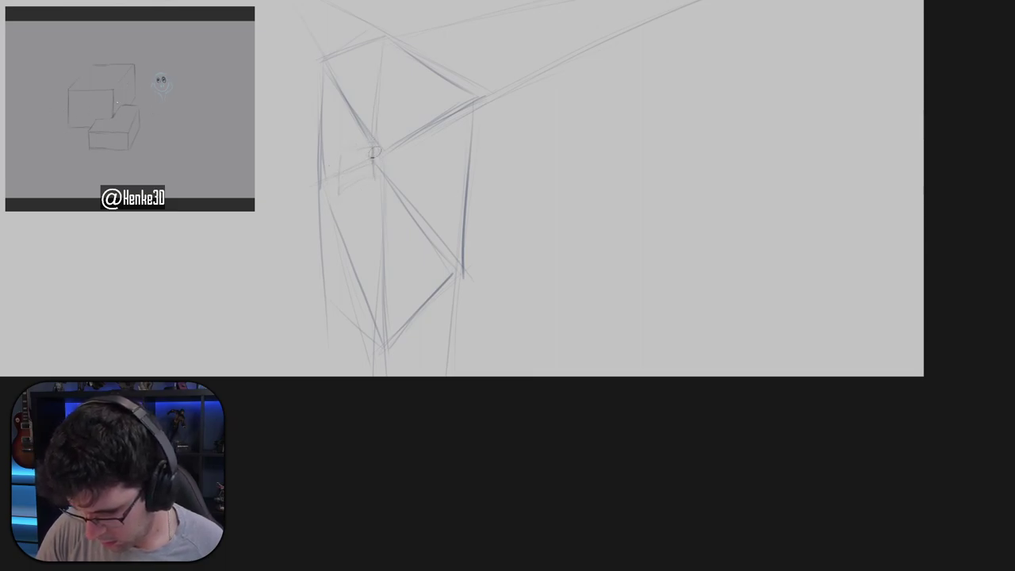
# Sketch a bent-over torso on the box with two bowed contours and a straight inner edge, plus a small U-shaped head below it.
pyautogui.moveTo(399, 186)
pyautogui.mouseDown()
pyautogui.moveTo(409, 134)
pyautogui.moveTo(387, 119)
pyautogui.mouseUp()
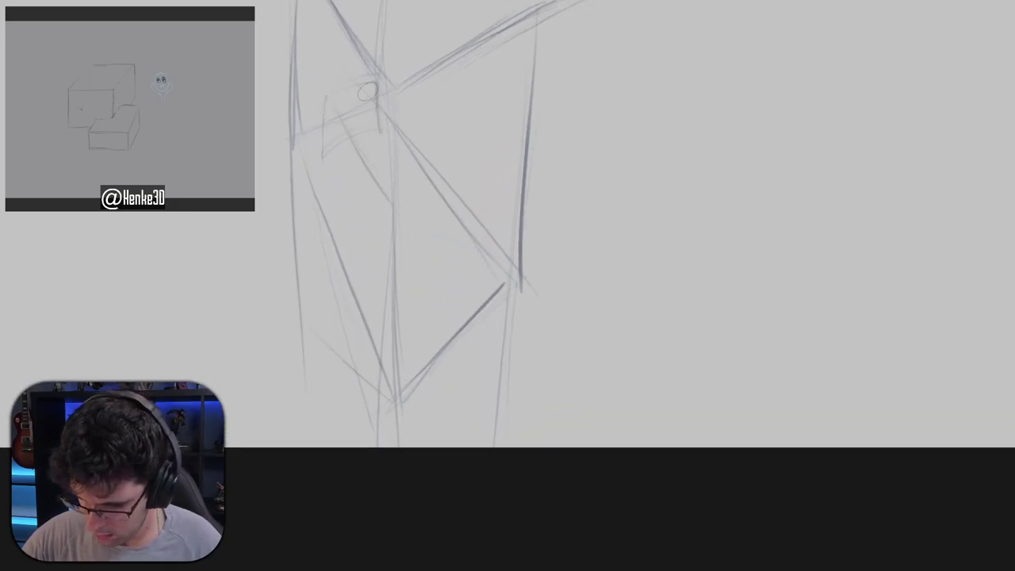
pyautogui.moveTo(390, 123); pyautogui.dragTo(449, 187)
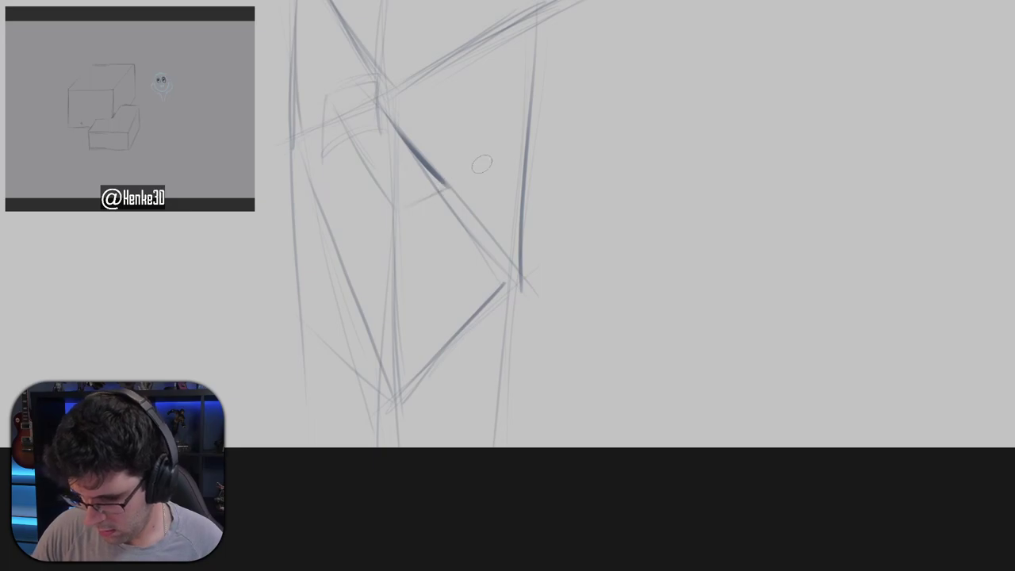
pyautogui.moveTo(339, 111); pyautogui.dragTo(395, 196)
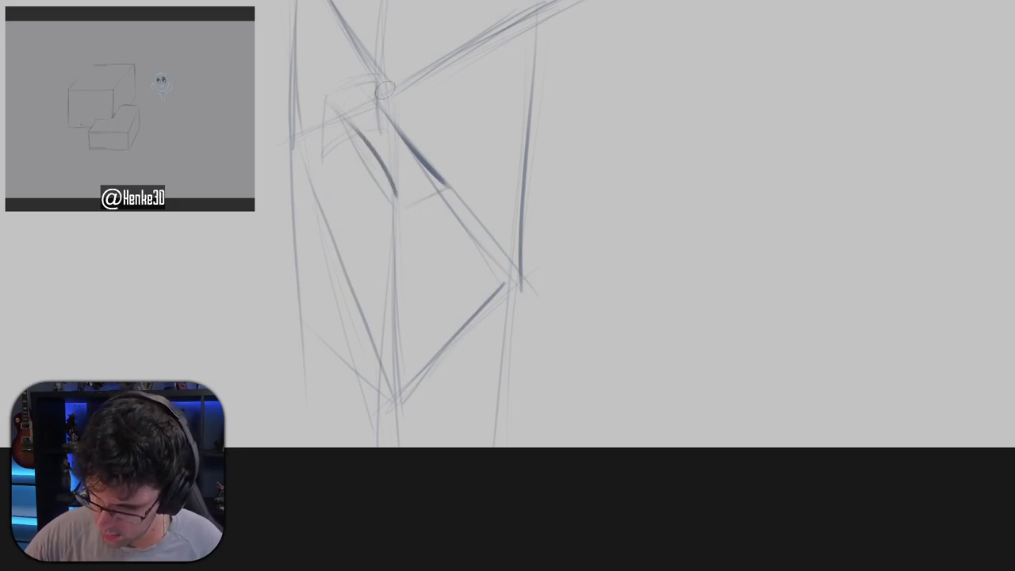
pyautogui.moveTo(391, 91); pyautogui.dragTo(446, 176)
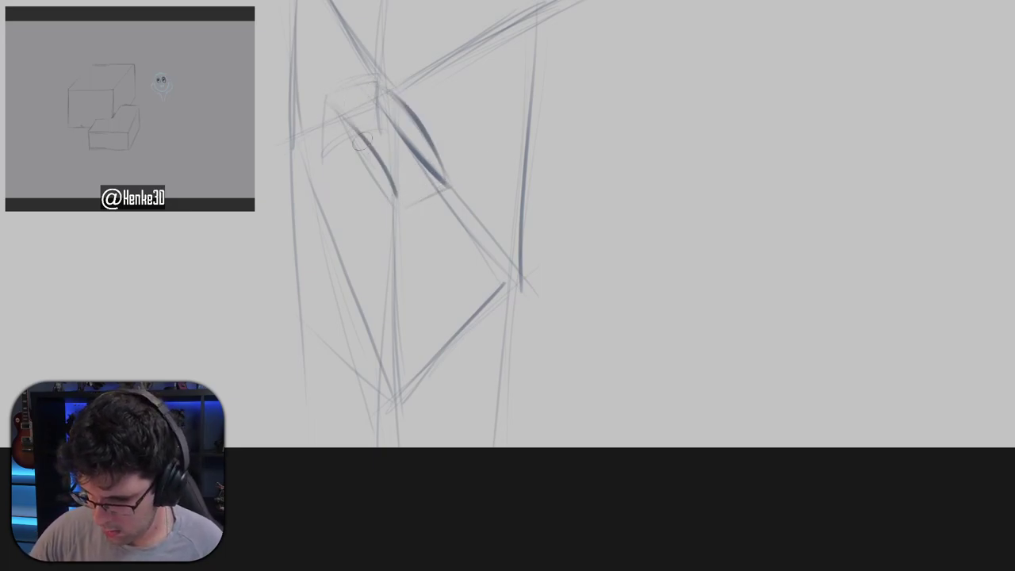
pyautogui.moveTo(341, 108)
pyautogui.mouseDown()
pyautogui.moveTo(392, 164)
pyautogui.moveTo(399, 197)
pyautogui.mouseUp()
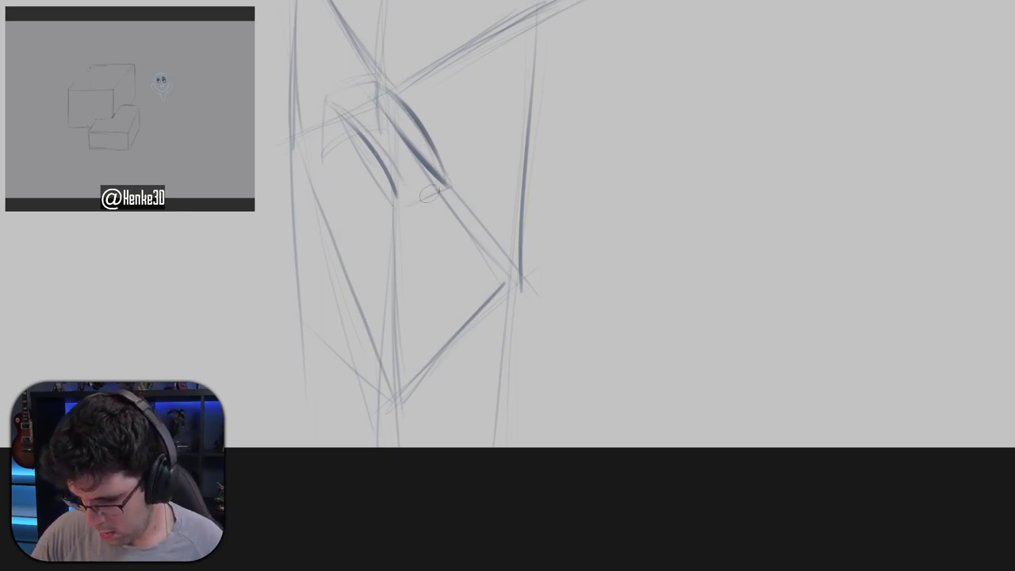
pyautogui.moveTo(433, 225)
pyautogui.mouseDown()
pyautogui.moveTo(414, 241)
pyautogui.moveTo(432, 225)
pyautogui.moveTo(434, 204)
pyautogui.moveTo(407, 238)
pyautogui.moveTo(408, 220)
pyautogui.moveTo(426, 239)
pyautogui.moveTo(402, 229)
pyautogui.moveTo(413, 233)
pyautogui.moveTo(408, 202)
pyautogui.mouseUp()
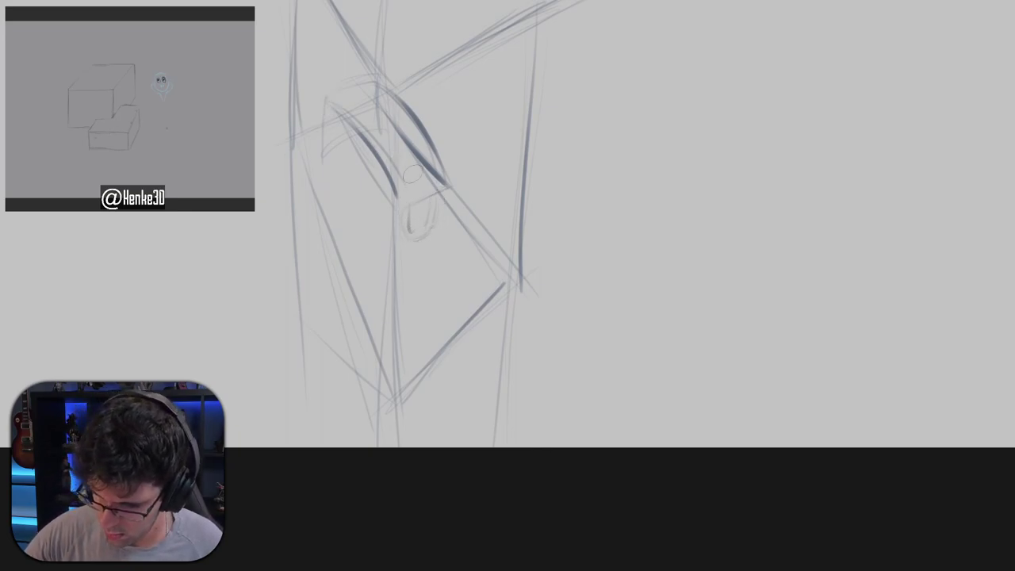
# Sketch the figure's rear contour and thin limbs reaching downward on both sides of the head, ending in small rounded tips.
pyautogui.moveTo(320, 121); pyautogui.dragTo(327, 107)
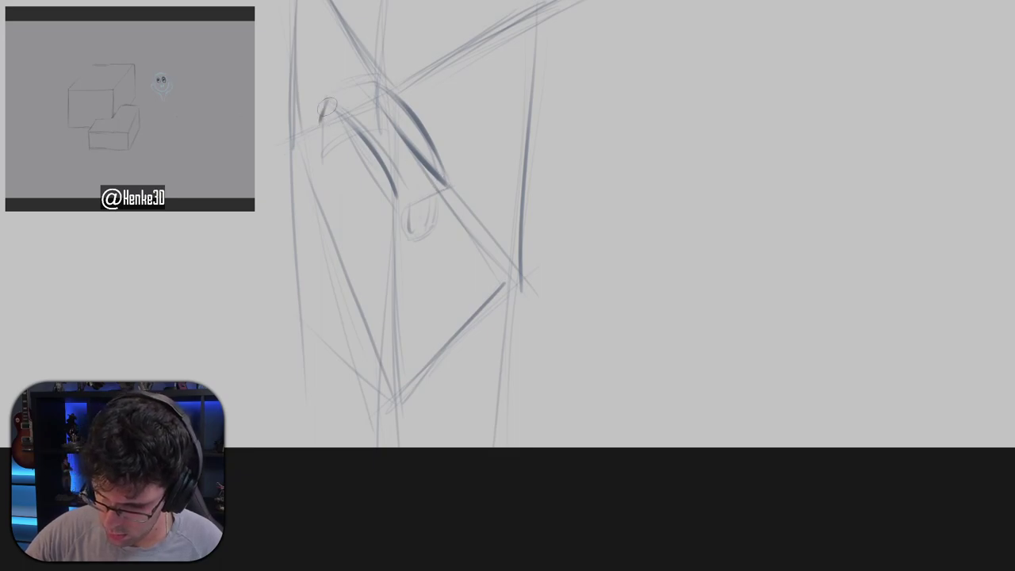
pyautogui.moveTo(319, 150)
pyautogui.mouseDown()
pyautogui.moveTo(387, 207)
pyautogui.moveTo(359, 206)
pyautogui.moveTo(340, 179)
pyautogui.moveTo(374, 210)
pyautogui.moveTo(387, 197)
pyautogui.moveTo(384, 185)
pyautogui.moveTo(372, 200)
pyautogui.moveTo(387, 191)
pyautogui.mouseUp()
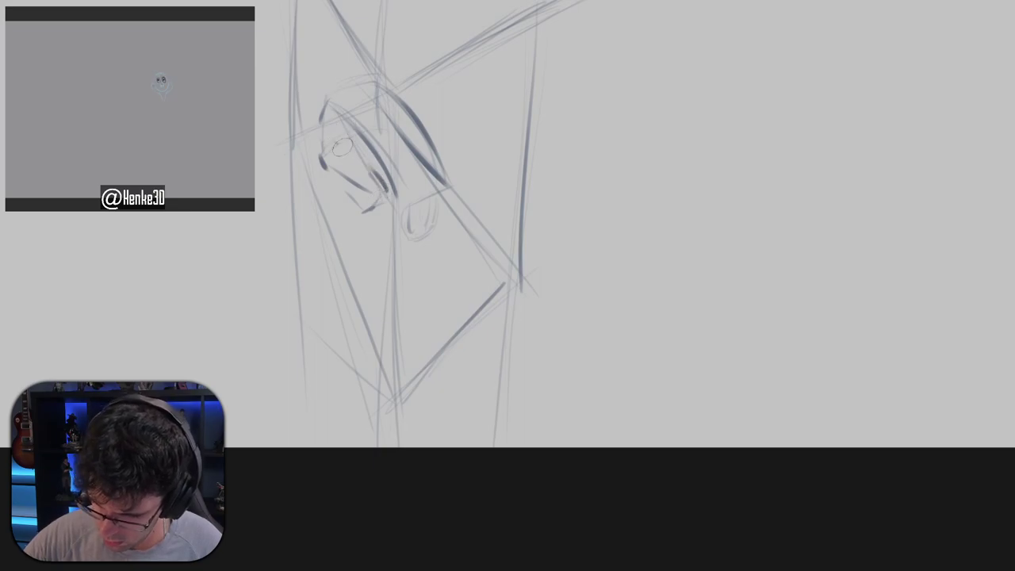
pyautogui.moveTo(346, 146); pyautogui.dragTo(390, 200)
pyautogui.moveTo(346, 152)
pyautogui.mouseDown()
pyautogui.moveTo(394, 206)
pyautogui.moveTo(355, 207)
pyautogui.moveTo(382, 187)
pyautogui.moveTo(363, 202)
pyautogui.moveTo(410, 266)
pyautogui.moveTo(404, 242)
pyautogui.moveTo(366, 213)
pyautogui.moveTo(414, 275)
pyautogui.moveTo(387, 238)
pyautogui.moveTo(400, 274)
pyautogui.moveTo(452, 201)
pyautogui.moveTo(441, 193)
pyautogui.moveTo(446, 228)
pyautogui.moveTo(411, 271)
pyautogui.mouseUp()
pyautogui.moveTo(452, 227)
pyautogui.mouseDown()
pyautogui.moveTo(454, 244)
pyautogui.moveTo(468, 226)
pyautogui.mouseUp()
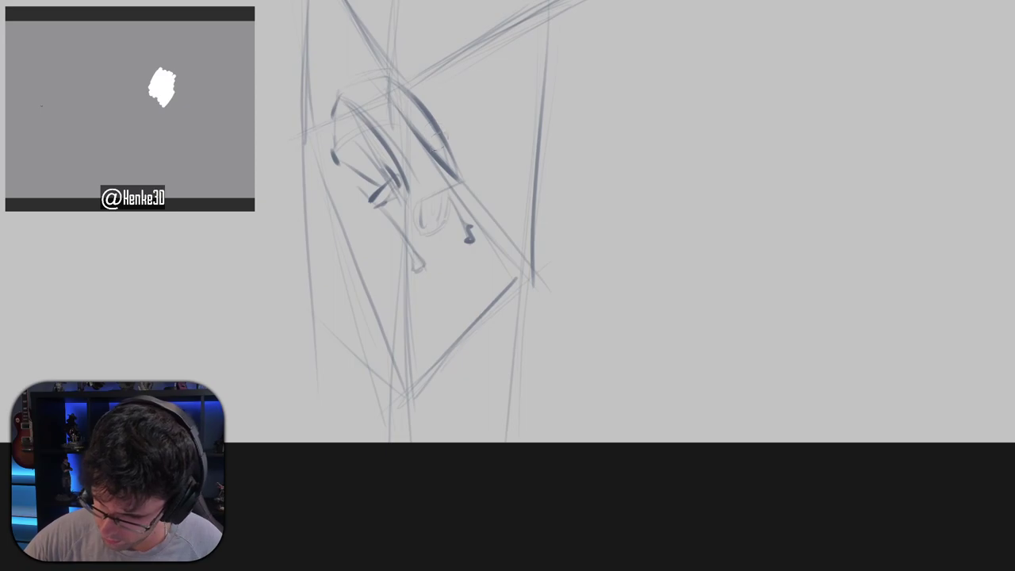
# Define the torso's lower edge, thicken both limbs, shape the hands at their ends, and darken the U-shaped head outline.
pyautogui.moveTo(410, 200); pyautogui.dragTo(461, 176)
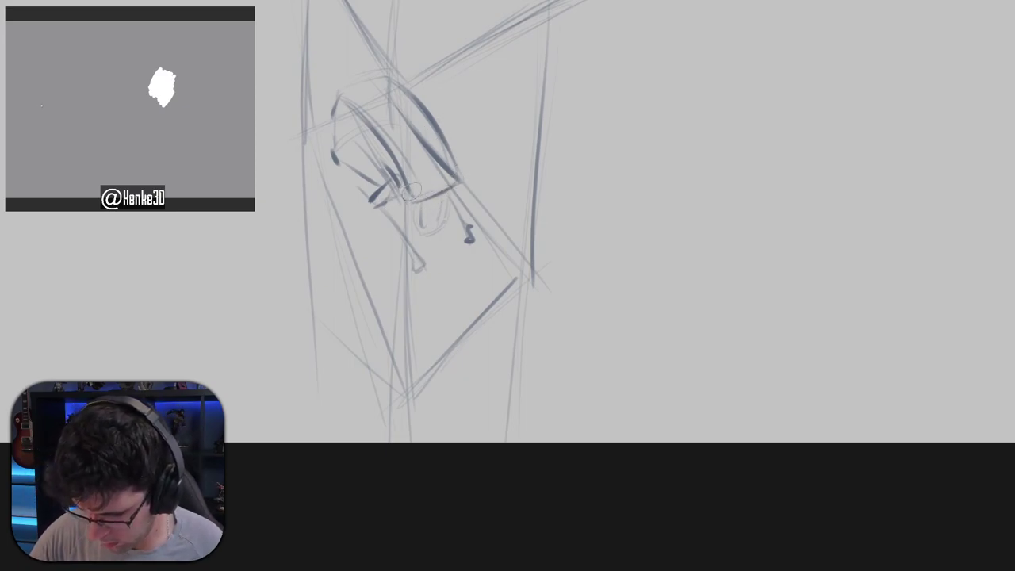
pyautogui.moveTo(400, 191)
pyautogui.mouseDown()
pyautogui.moveTo(375, 190)
pyautogui.moveTo(386, 176)
pyautogui.moveTo(360, 198)
pyautogui.moveTo(377, 212)
pyautogui.moveTo(388, 199)
pyautogui.moveTo(400, 226)
pyautogui.moveTo(376, 213)
pyautogui.moveTo(413, 245)
pyautogui.mouseUp()
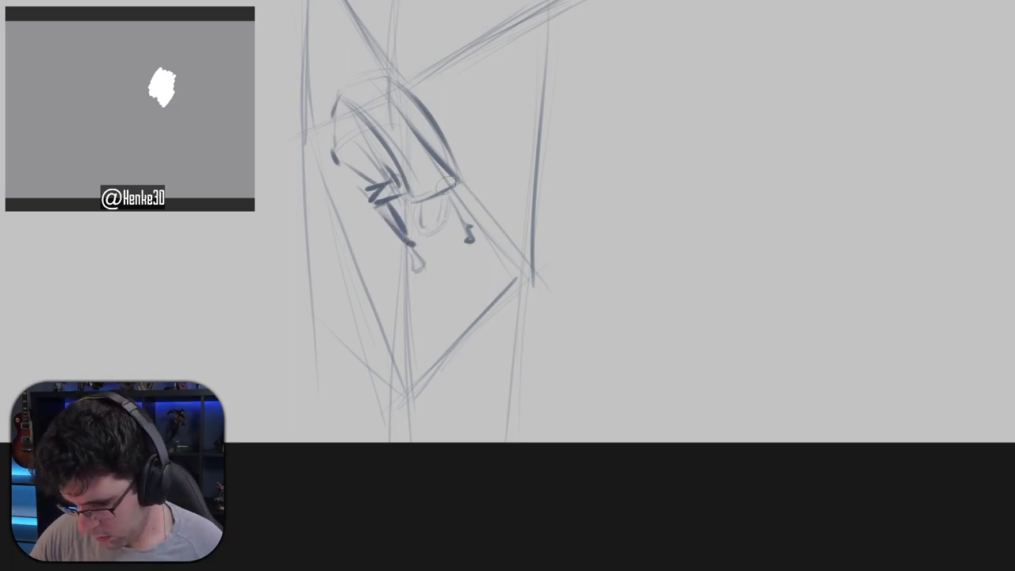
pyautogui.moveTo(452, 195)
pyautogui.mouseDown()
pyautogui.moveTo(473, 230)
pyautogui.moveTo(458, 213)
pyautogui.moveTo(465, 225)
pyautogui.moveTo(474, 198)
pyautogui.mouseUp()
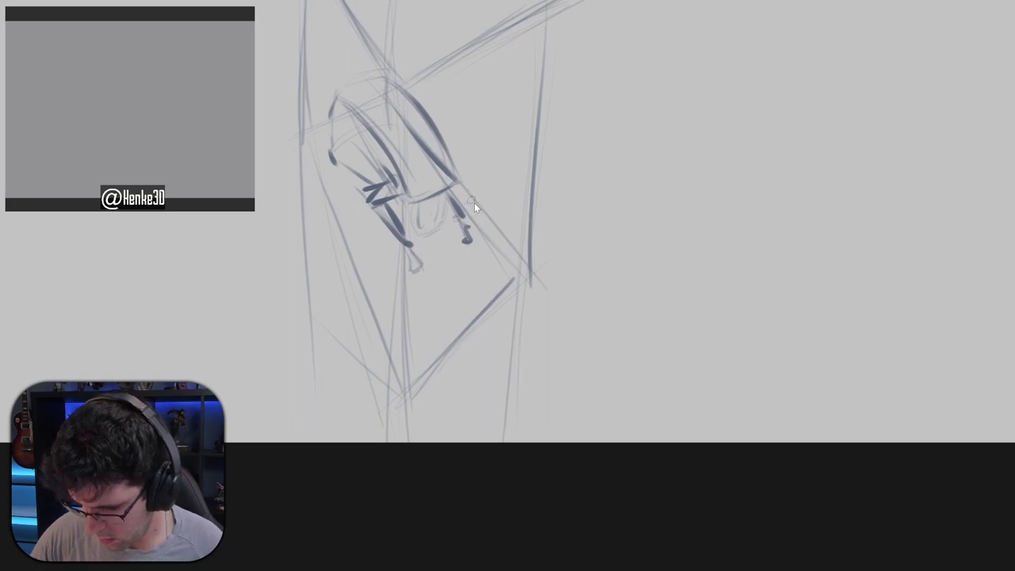
pyautogui.moveTo(448, 198)
pyautogui.mouseDown()
pyautogui.moveTo(467, 235)
pyautogui.moveTo(478, 231)
pyautogui.mouseUp()
pyautogui.moveTo(404, 253); pyautogui.dragTo(420, 266)
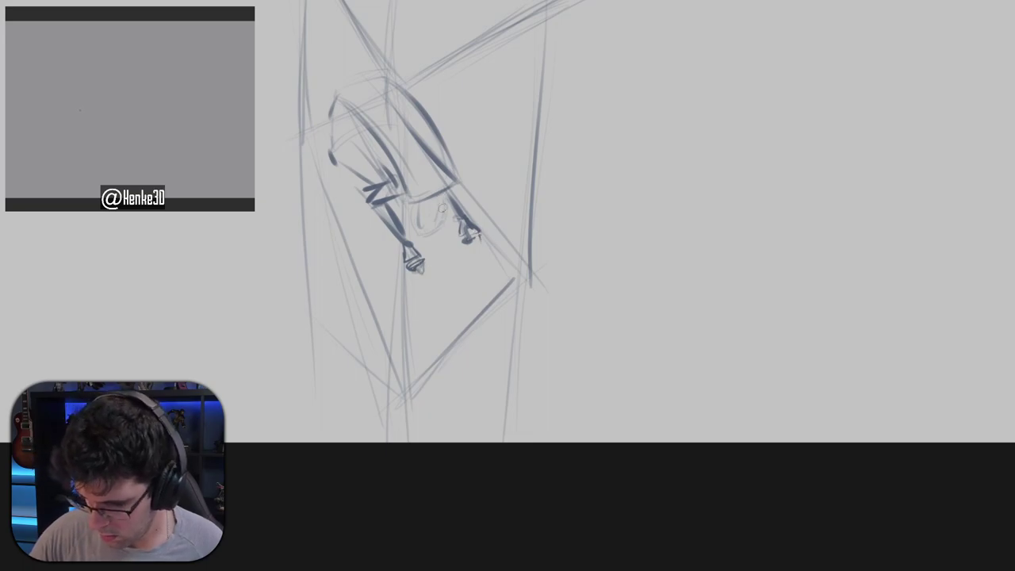
pyautogui.moveTo(441, 202)
pyautogui.mouseDown()
pyautogui.moveTo(418, 230)
pyautogui.moveTo(421, 212)
pyautogui.moveTo(408, 226)
pyautogui.moveTo(418, 211)
pyautogui.moveTo(411, 215)
pyautogui.moveTo(429, 231)
pyautogui.moveTo(412, 219)
pyautogui.moveTo(412, 201)
pyautogui.moveTo(428, 229)
pyautogui.moveTo(436, 193)
pyautogui.moveTo(429, 232)
pyautogui.mouseUp()
pyautogui.hotkey('ctrl', 'z')
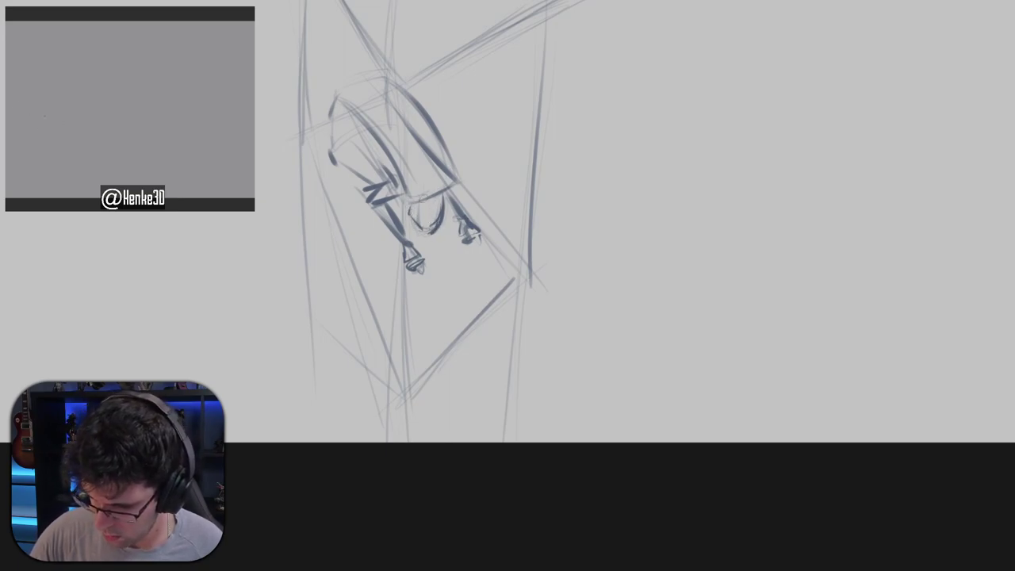
# Outline a rounded ribcage over the torso with an arched top edge, two bowed sides and a curved lower edge above the head.
pyautogui.moveTo(418, 200)
pyautogui.mouseDown()
pyautogui.moveTo(441, 191)
pyautogui.moveTo(420, 229)
pyautogui.mouseUp()
pyautogui.moveTo(458, 167); pyautogui.dragTo(455, 217)
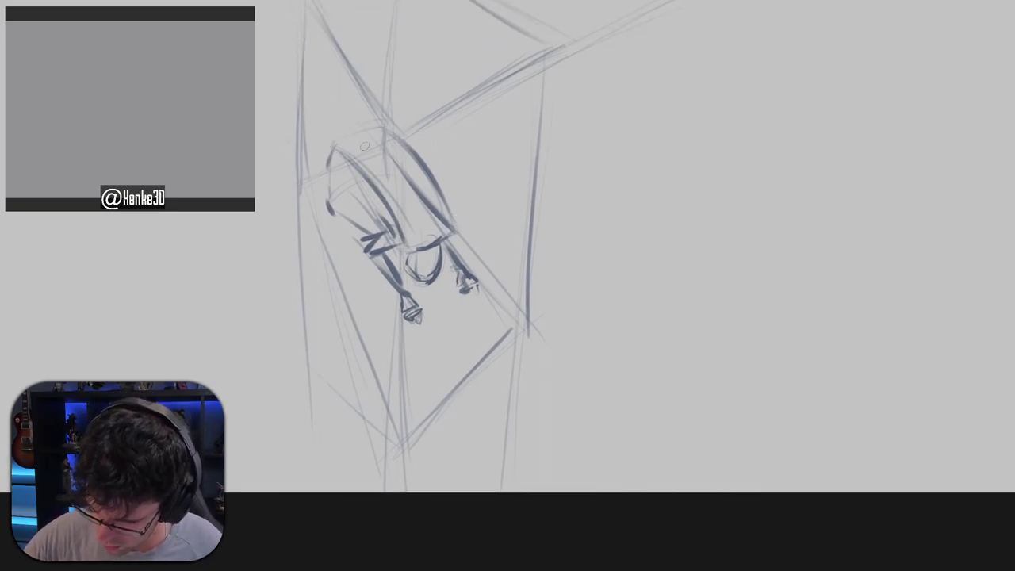
pyautogui.moveTo(364, 148)
pyautogui.mouseDown()
pyautogui.moveTo(412, 146)
pyautogui.moveTo(381, 172)
pyautogui.moveTo(408, 161)
pyautogui.moveTo(381, 177)
pyautogui.moveTo(386, 215)
pyautogui.moveTo(377, 183)
pyautogui.moveTo(374, 215)
pyautogui.mouseUp()
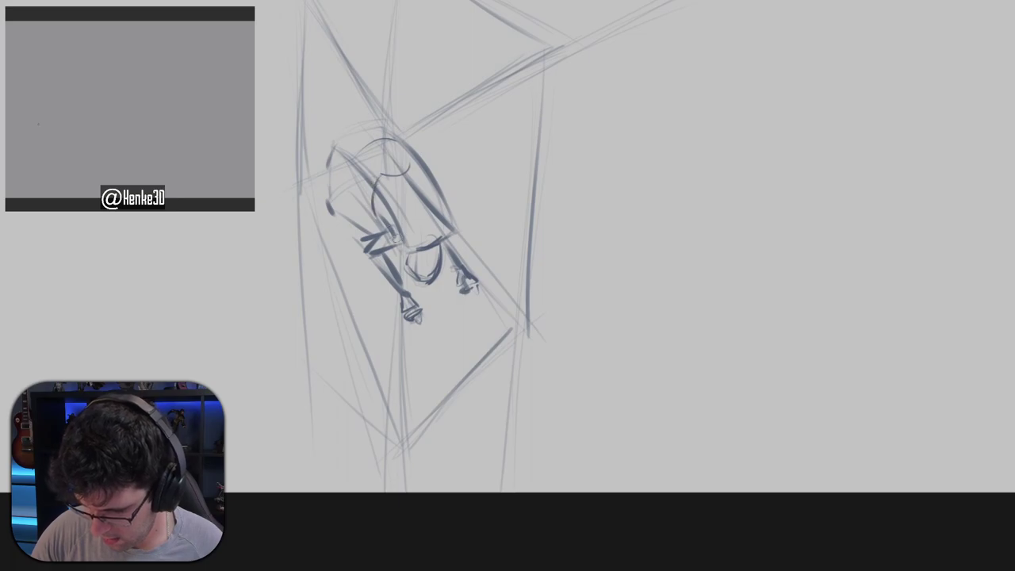
pyautogui.moveTo(405, 159)
pyautogui.mouseDown()
pyautogui.moveTo(431, 182)
pyautogui.moveTo(441, 217)
pyautogui.mouseUp()
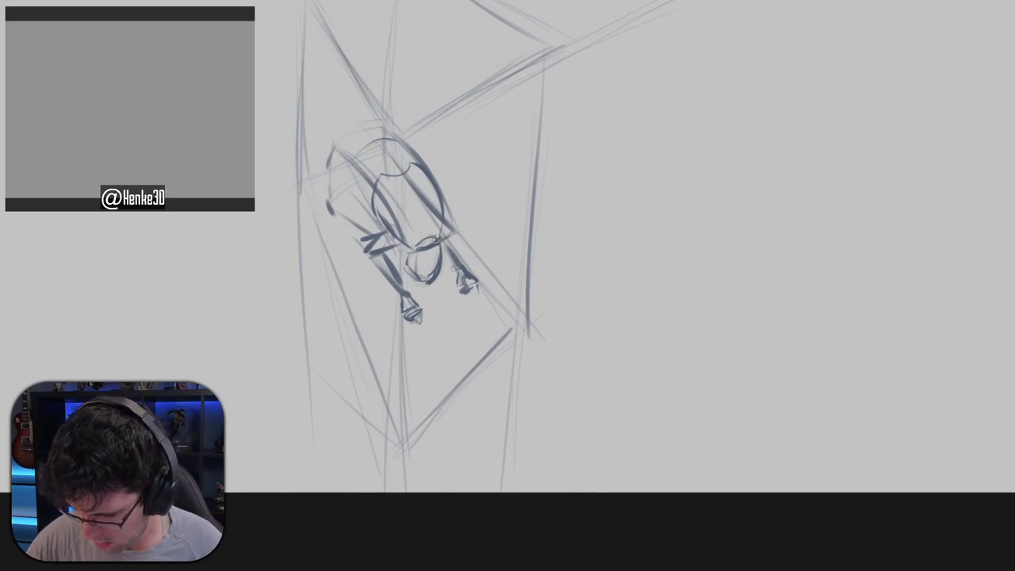
pyautogui.moveTo(421, 243); pyautogui.dragTo(440, 237)
pyautogui.moveTo(418, 247); pyautogui.dragTo(438, 241)
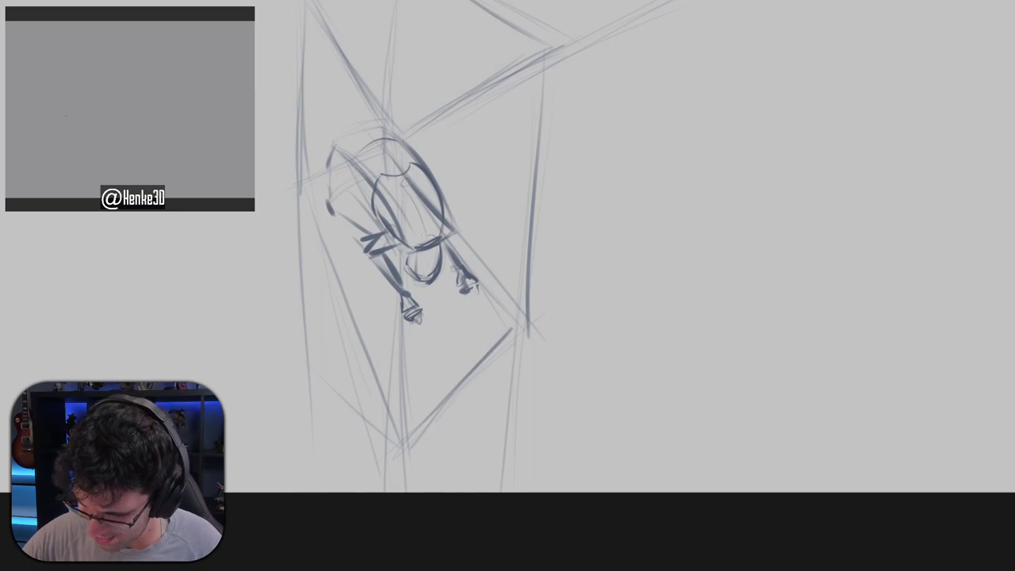
# Draw a curved spine line down the ribcage, extend it up into the pelvis area, and reinforce the ribcage's side contour.
pyautogui.moveTo(417, 193); pyautogui.dragTo(426, 243)
pyautogui.moveTo(396, 173); pyautogui.dragTo(431, 240)
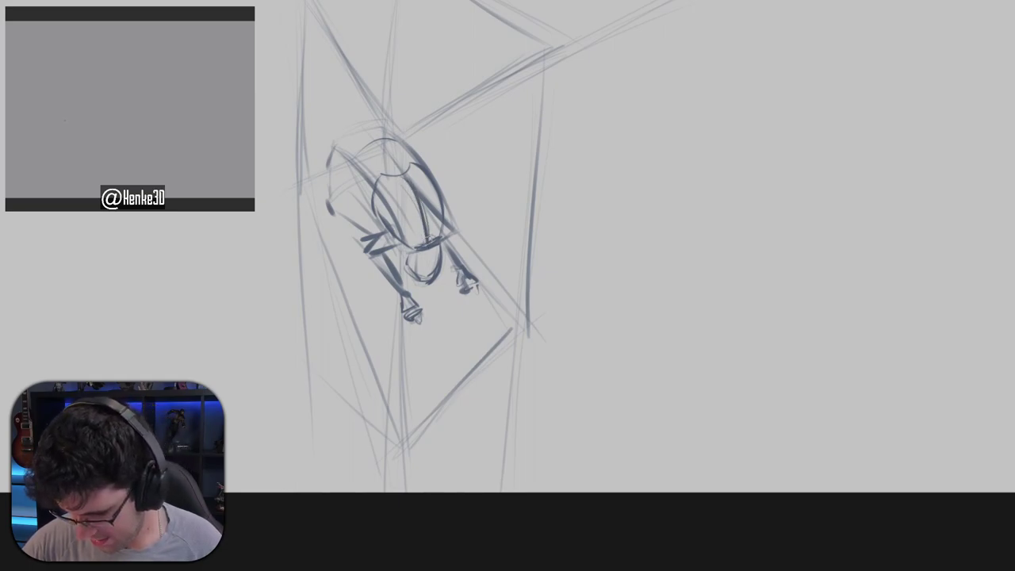
pyautogui.moveTo(380, 158); pyautogui.dragTo(403, 179)
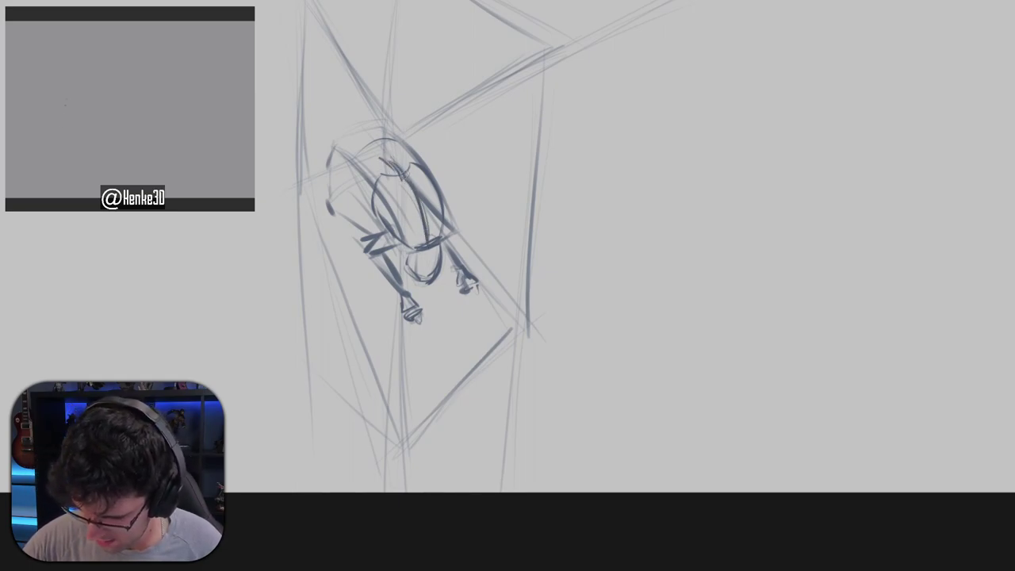
pyautogui.moveTo(468, 235); pyautogui.dragTo(452, 239)
pyautogui.moveTo(414, 181)
pyautogui.mouseDown()
pyautogui.moveTo(432, 227)
pyautogui.moveTo(424, 194)
pyautogui.moveTo(422, 237)
pyautogui.mouseUp()
pyautogui.hotkey('ctrl', 'z')
pyautogui.moveTo(367, 184)
pyautogui.mouseDown()
pyautogui.moveTo(368, 224)
pyautogui.moveTo(409, 252)
pyautogui.mouseUp()
pyautogui.moveTo(354, 164)
pyautogui.mouseDown()
pyautogui.moveTo(379, 147)
pyautogui.moveTo(338, 161)
pyautogui.moveTo(375, 145)
pyautogui.moveTo(340, 153)
pyautogui.moveTo(375, 144)
pyautogui.moveTo(384, 155)
pyautogui.moveTo(343, 161)
pyautogui.moveTo(379, 147)
pyautogui.moveTo(343, 170)
pyautogui.moveTo(360, 194)
pyautogui.mouseUp()
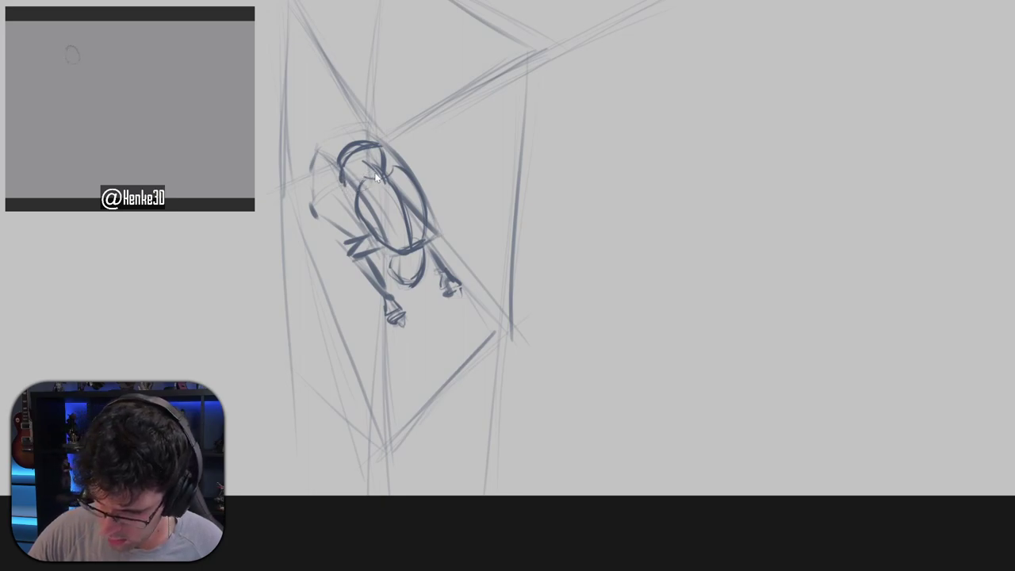
pyautogui.hotkey('ctrl', 'z')
pyautogui.hotkey('ctrl', 'z')
pyautogui.hotkey('ctrl', 'z')
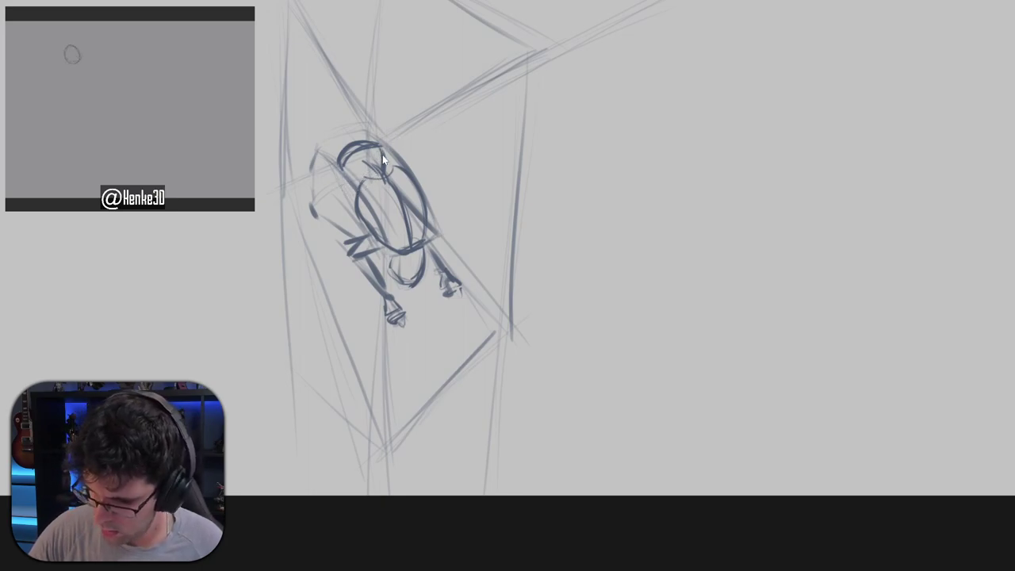
pyautogui.hotkey('ctrl', 'z')
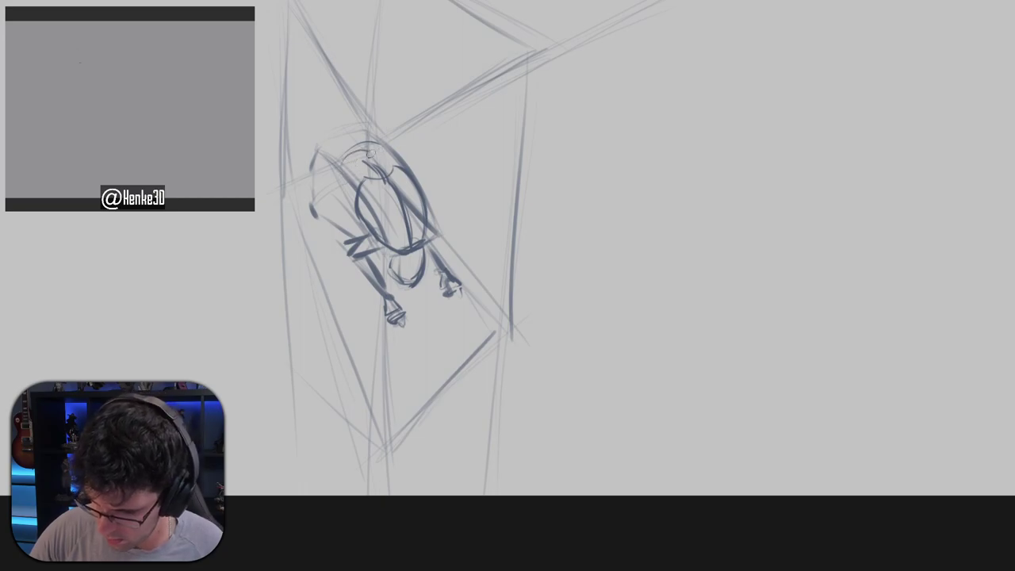
# Draw the pelvis as an arched shape above the ribcage, with an angular hip block on its outer side.
pyautogui.moveTo(341, 162)
pyautogui.mouseDown()
pyautogui.moveTo(371, 146)
pyautogui.moveTo(349, 182)
pyautogui.mouseUp()
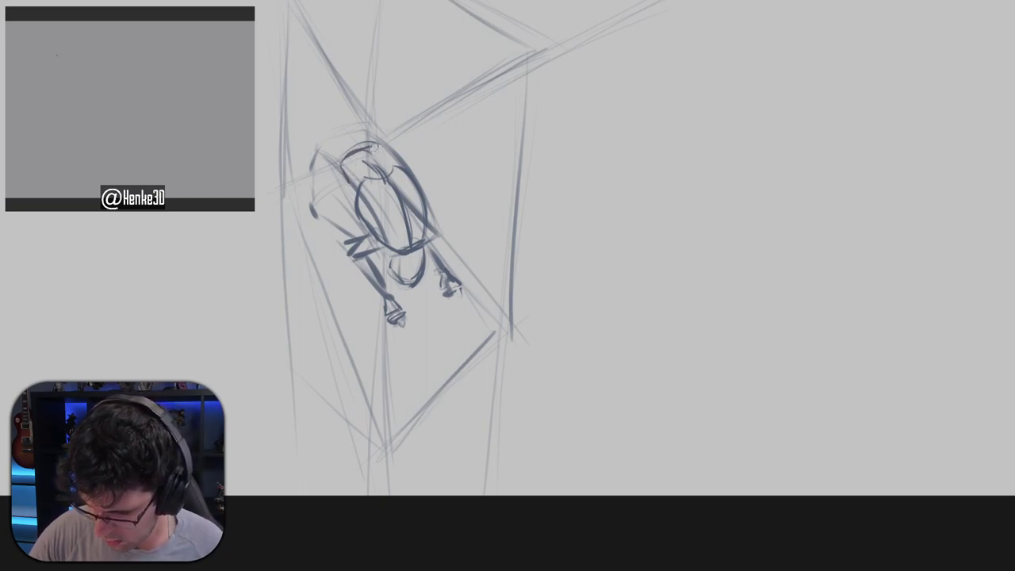
pyautogui.moveTo(372, 147)
pyautogui.mouseDown()
pyautogui.moveTo(386, 160)
pyautogui.moveTo(333, 177)
pyautogui.moveTo(346, 202)
pyautogui.mouseUp()
pyautogui.moveTo(348, 189)
pyautogui.mouseDown()
pyautogui.moveTo(345, 205)
pyautogui.moveTo(336, 175)
pyautogui.moveTo(328, 199)
pyautogui.moveTo(348, 209)
pyautogui.moveTo(344, 176)
pyautogui.moveTo(354, 191)
pyautogui.mouseUp()
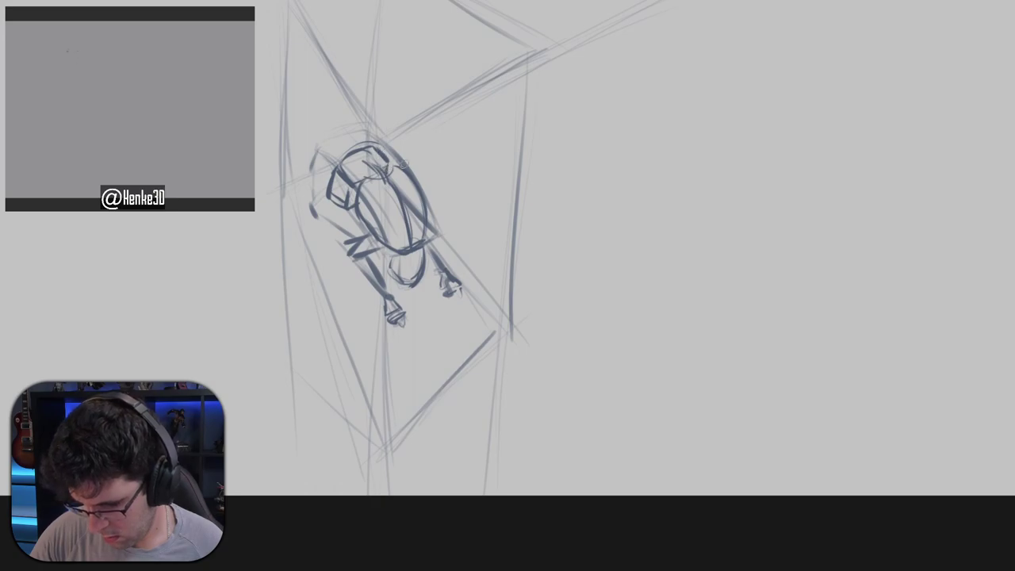
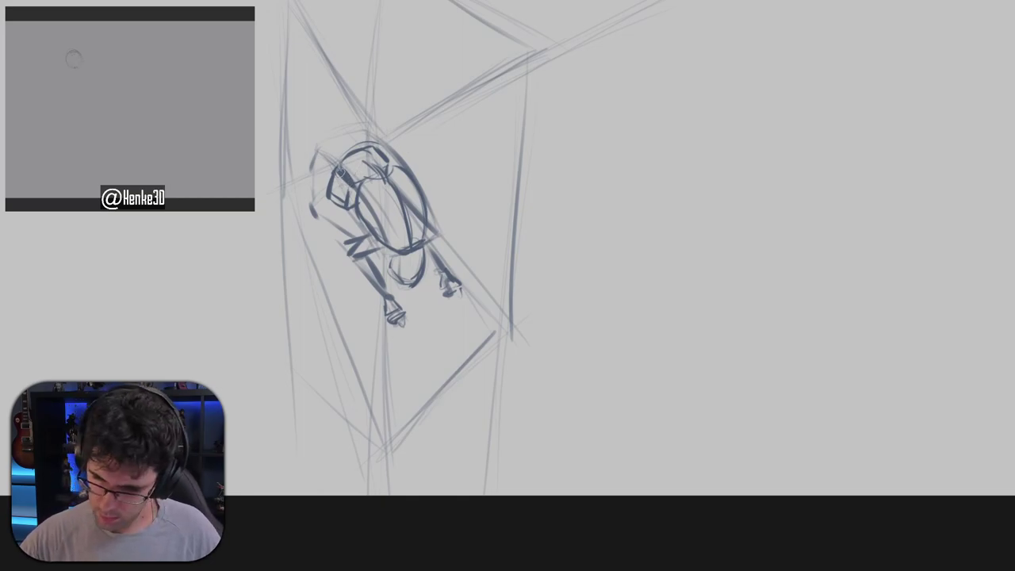
# Erase the outer part of the hip block, redraw it narrower and darker, and add contour lines across the pelvis.
pyautogui.moveTo(339, 171)
pyautogui.mouseDown()
pyautogui.moveTo(327, 206)
pyautogui.moveTo(337, 191)
pyautogui.moveTo(343, 213)
pyautogui.moveTo(349, 181)
pyautogui.mouseUp()
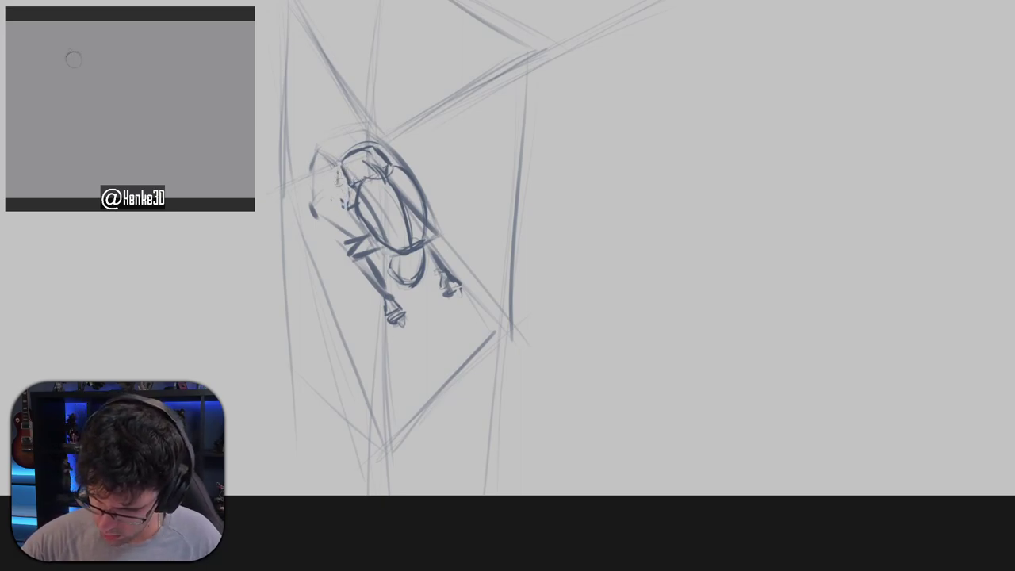
pyautogui.moveTo(346, 205); pyautogui.dragTo(339, 170)
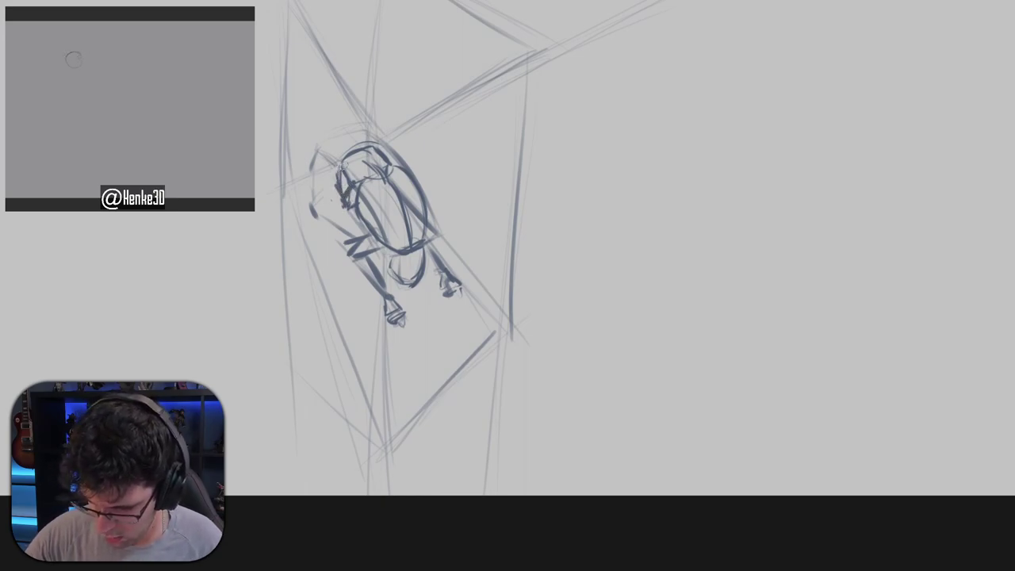
pyautogui.moveTo(341, 162); pyautogui.dragTo(335, 182)
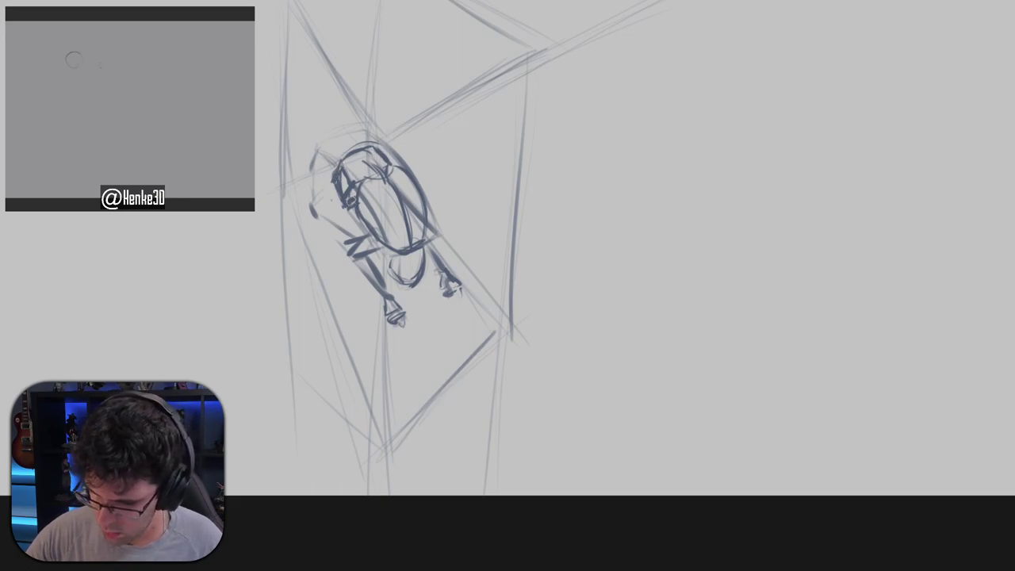
pyautogui.moveTo(355, 207); pyautogui.dragTo(353, 206)
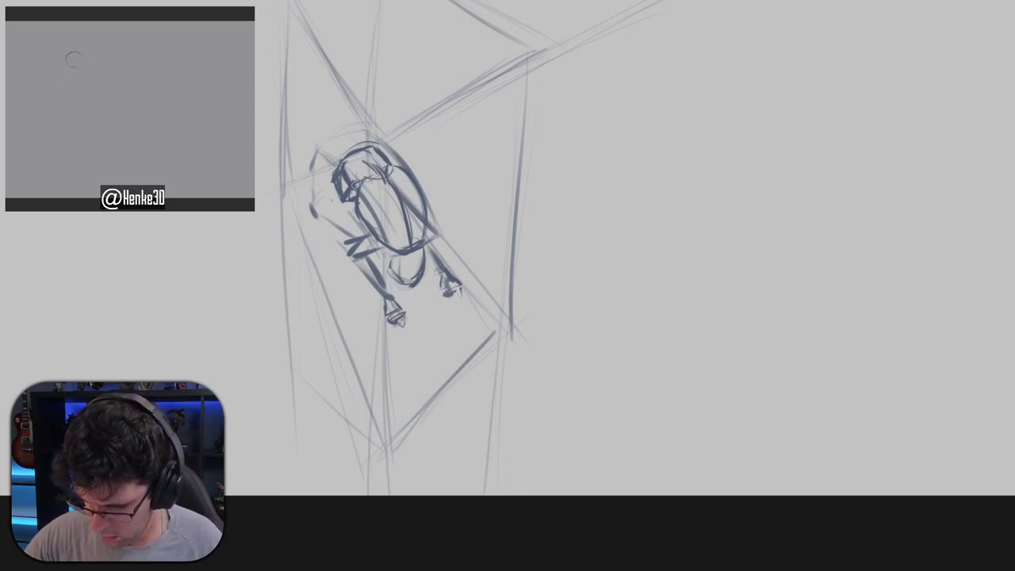
pyautogui.moveTo(352, 158)
pyautogui.mouseDown()
pyautogui.moveTo(386, 166)
pyautogui.moveTo(387, 187)
pyautogui.moveTo(375, 189)
pyautogui.moveTo(396, 169)
pyautogui.mouseUp()
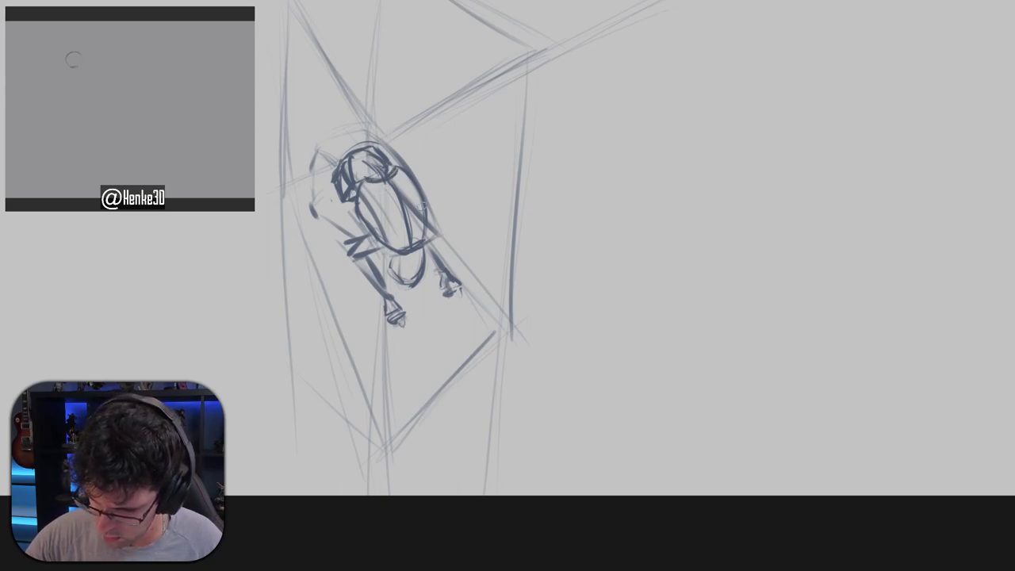
# Mark small round shoulder joints on both lower corners of the ribcage and replace the zigzag arm with a bent upper arm and forearm.
pyautogui.moveTo(426, 200); pyautogui.dragTo(422, 236)
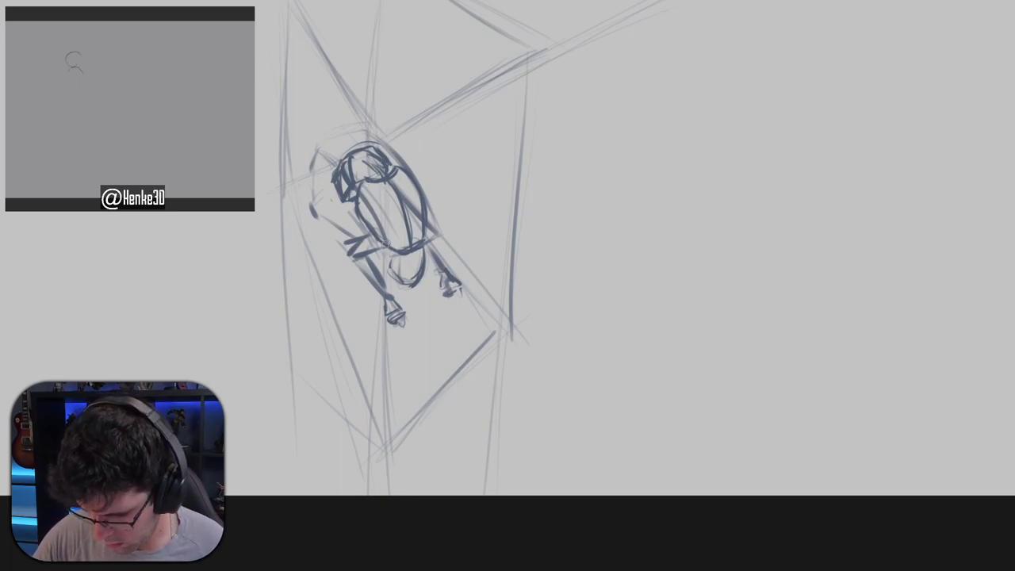
pyautogui.moveTo(378, 241)
pyautogui.mouseDown()
pyautogui.moveTo(388, 249)
pyautogui.moveTo(376, 252)
pyautogui.mouseUp()
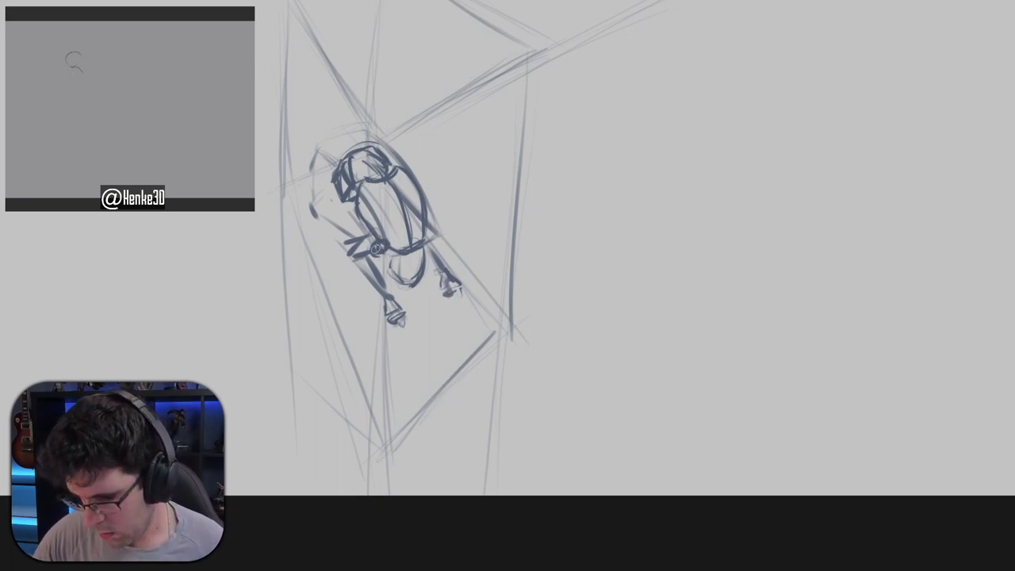
pyautogui.moveTo(426, 218)
pyautogui.mouseDown()
pyautogui.moveTo(432, 231)
pyautogui.moveTo(435, 185)
pyautogui.moveTo(458, 156)
pyautogui.mouseUp()
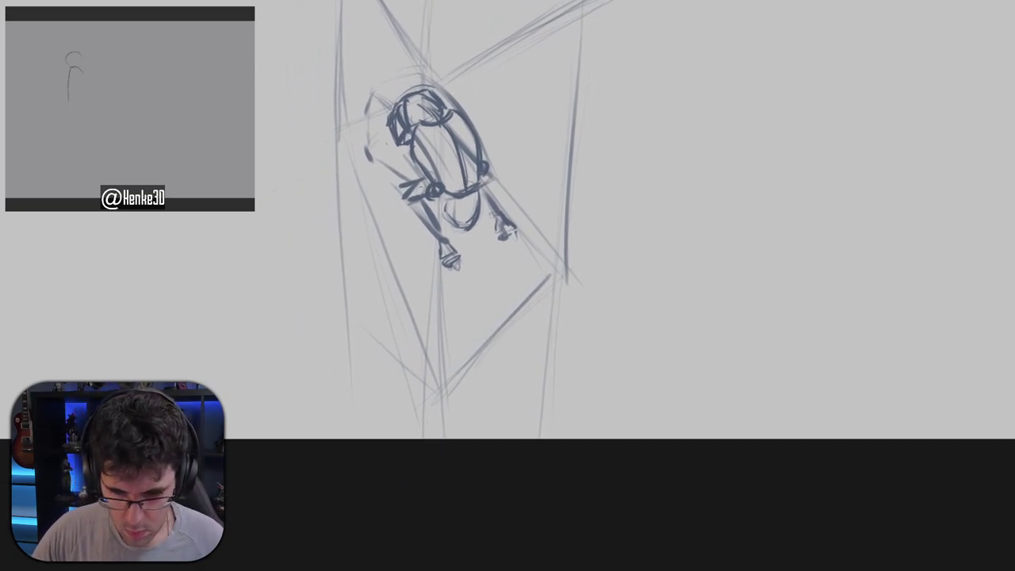
pyautogui.moveTo(401, 188); pyautogui.dragTo(411, 175)
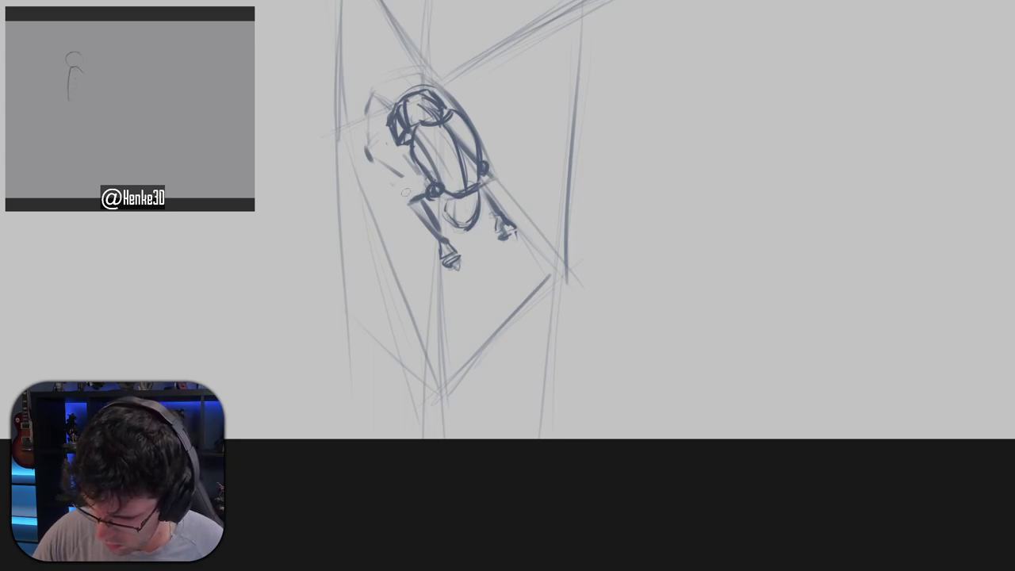
pyautogui.moveTo(410, 190)
pyautogui.mouseDown()
pyautogui.moveTo(422, 213)
pyautogui.moveTo(411, 190)
pyautogui.moveTo(444, 239)
pyautogui.mouseUp()
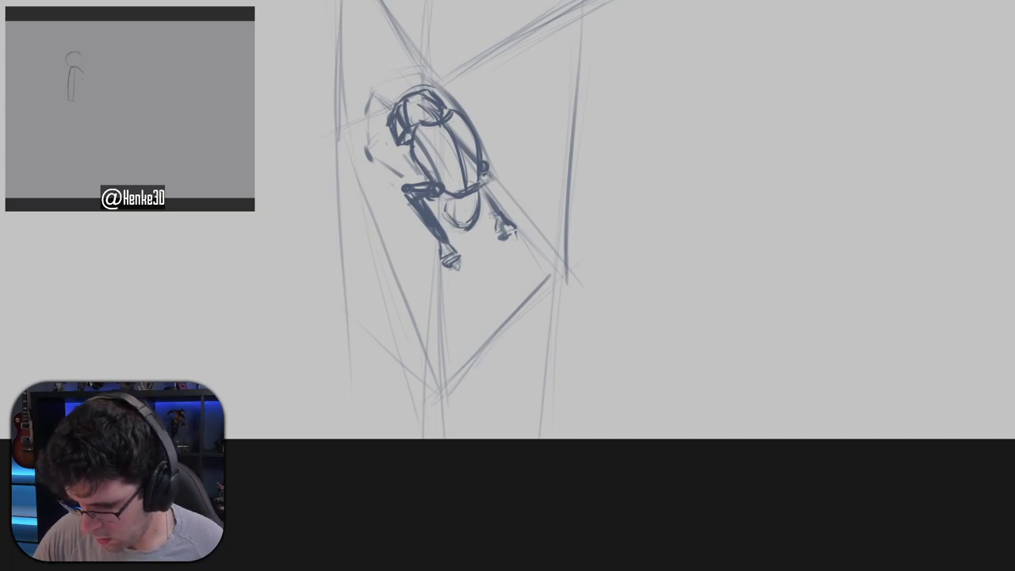
# Erase the bent arm's forearm and hand, and redraw a slimmer, steeper forearm ending in a small hand.
pyautogui.moveTo(535, 157); pyautogui.dragTo(464, 221)
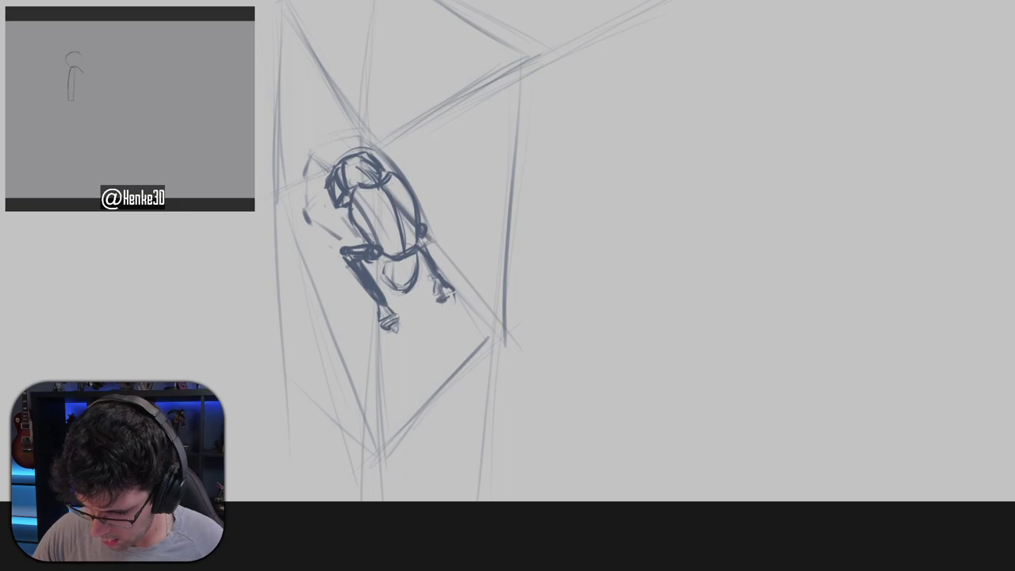
pyautogui.moveTo(393, 332)
pyautogui.mouseDown()
pyautogui.moveTo(378, 288)
pyautogui.moveTo(368, 293)
pyautogui.moveTo(350, 266)
pyautogui.moveTo(365, 313)
pyautogui.mouseUp()
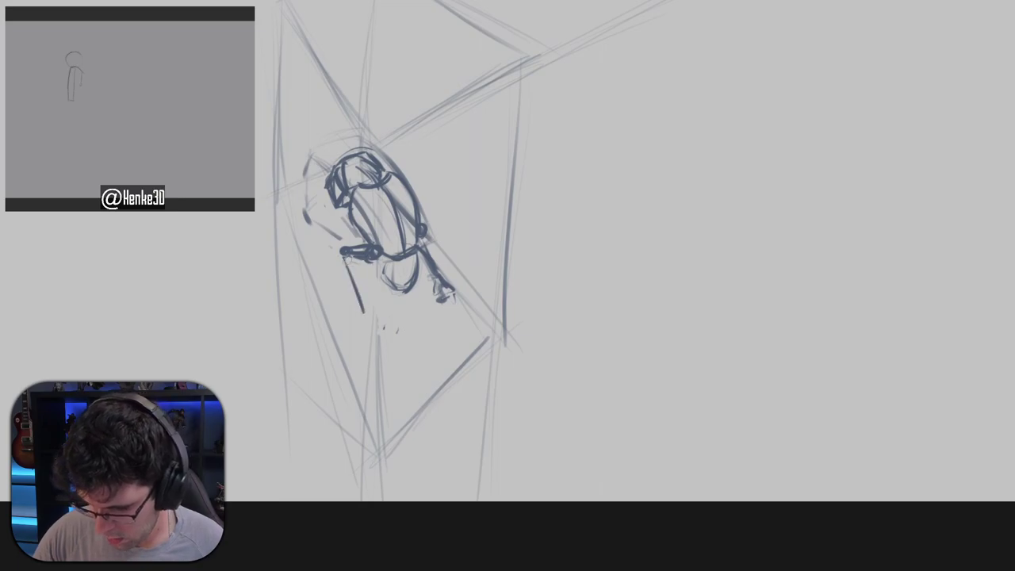
pyautogui.moveTo(354, 255)
pyautogui.mouseDown()
pyautogui.moveTo(381, 314)
pyautogui.moveTo(368, 322)
pyautogui.mouseUp()
pyautogui.moveTo(368, 323); pyautogui.dragTo(377, 323)
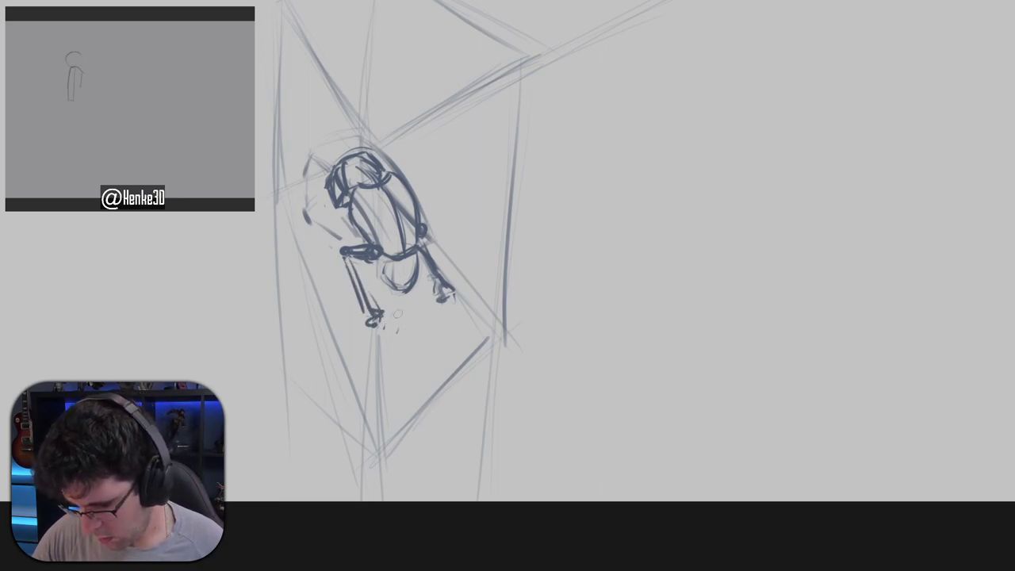
# Outline a four-sided perspective plane around the figure, with its front edge below the hands and long edges running back past both arms.
pyautogui.moveTo(455, 304); pyautogui.dragTo(378, 345)
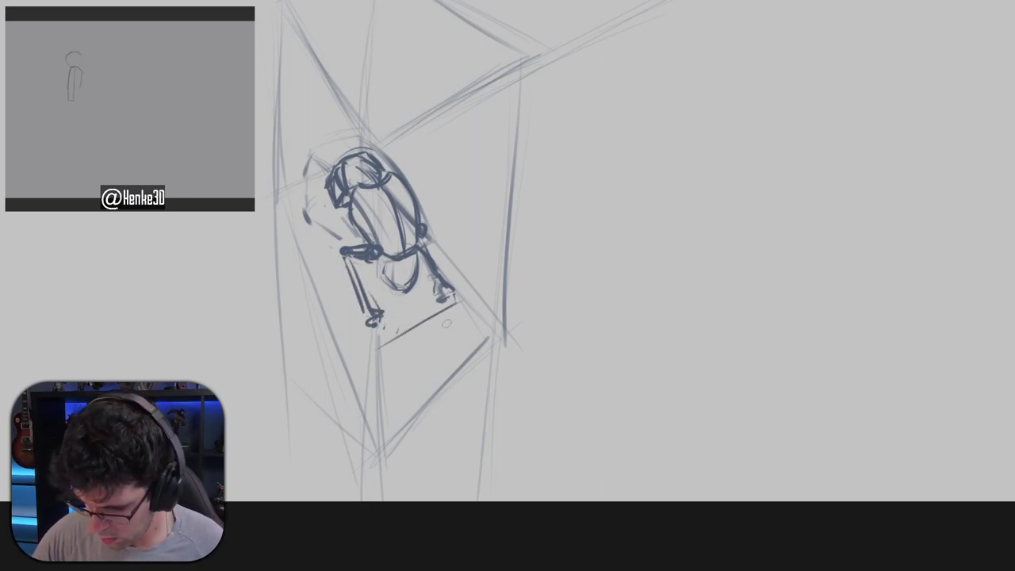
pyautogui.moveTo(456, 304); pyautogui.dragTo(375, 363)
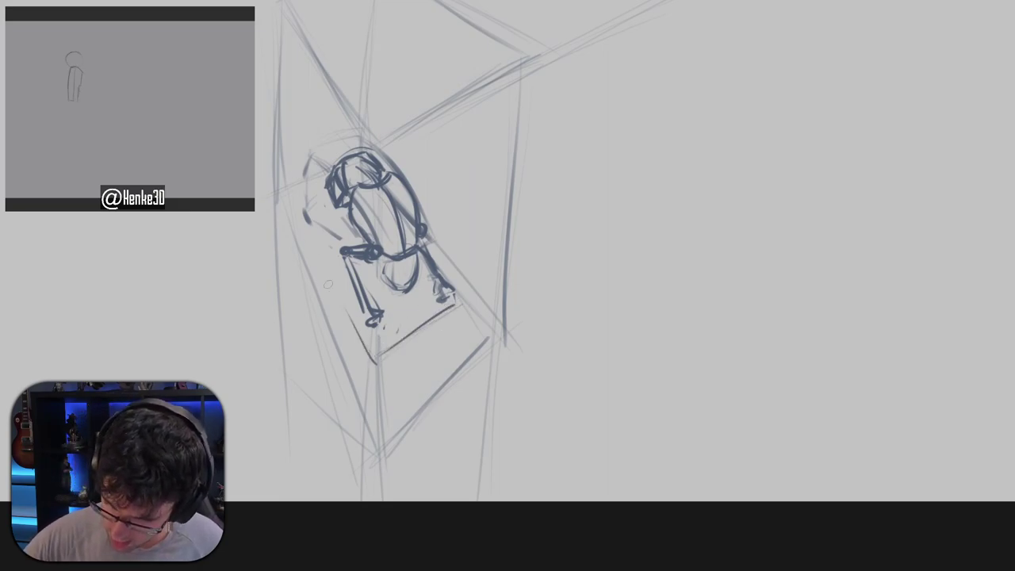
pyautogui.moveTo(300, 228); pyautogui.dragTo(362, 339)
pyautogui.hotkey('ctrl', 'z')
pyautogui.moveTo(299, 220)
pyautogui.mouseDown()
pyautogui.moveTo(362, 352)
pyautogui.moveTo(330, 272)
pyautogui.moveTo(366, 341)
pyautogui.mouseUp()
pyautogui.hotkey('ctrl', 'z')
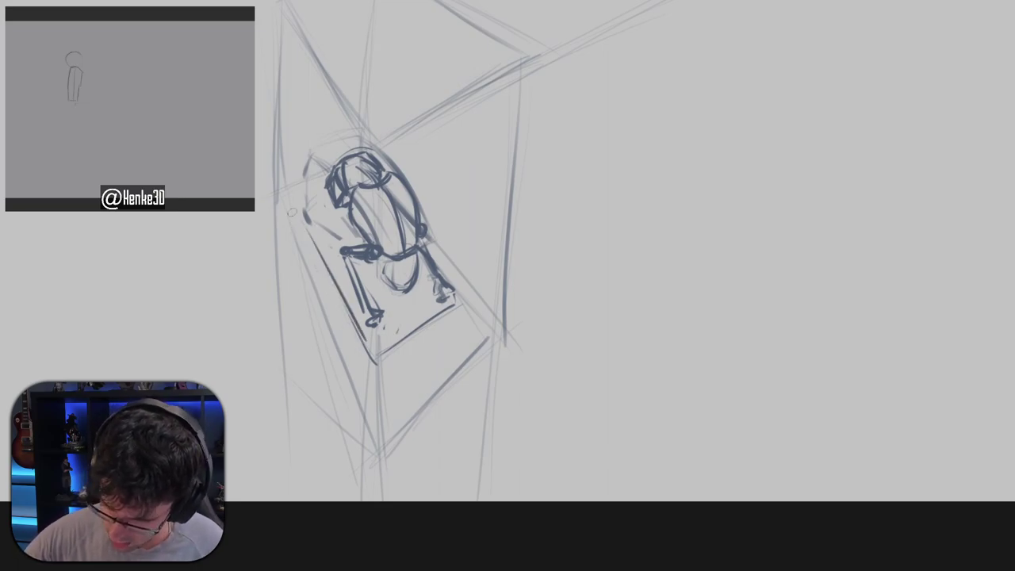
pyautogui.moveTo(296, 206); pyautogui.dragTo(332, 191)
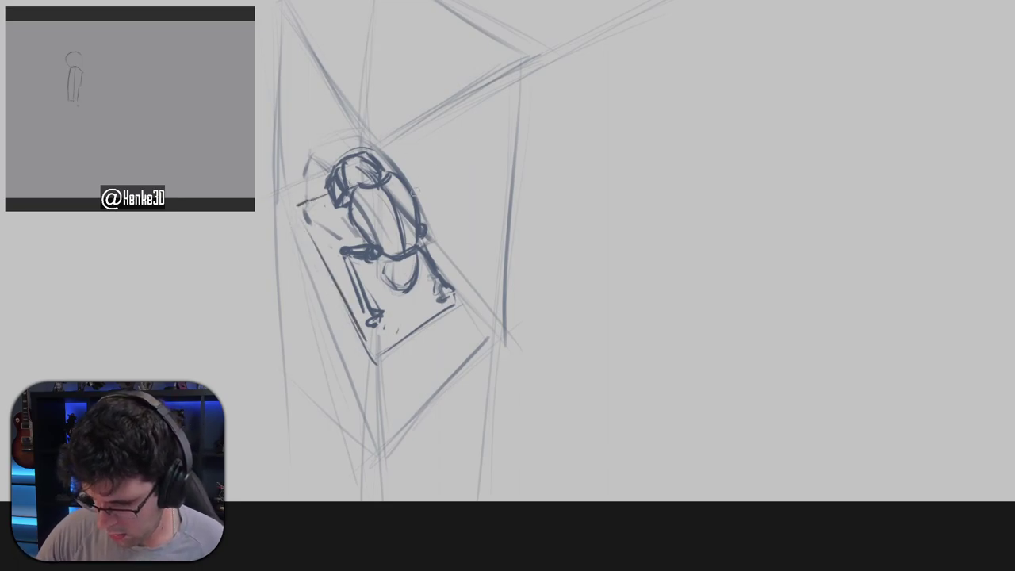
pyautogui.moveTo(430, 249); pyautogui.dragTo(468, 299)
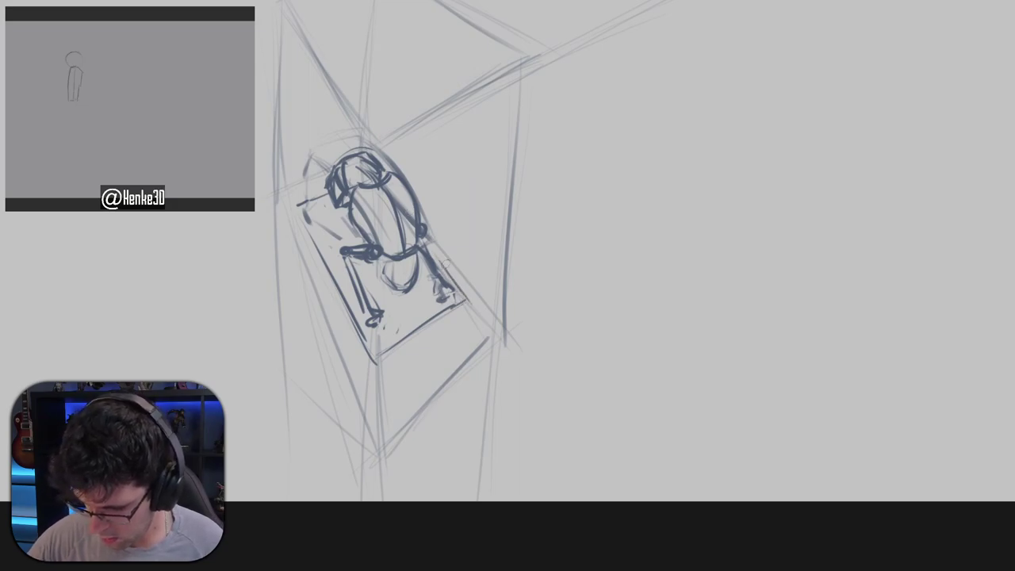
# Darken the hip's lower end and sketch the folded leg as slanted strokes running from the hip toward the bent elbow.
pyautogui.moveTo(334, 200)
pyautogui.mouseDown()
pyautogui.moveTo(336, 190)
pyautogui.moveTo(348, 203)
pyautogui.moveTo(363, 248)
pyautogui.mouseUp()
pyautogui.moveTo(338, 213); pyautogui.dragTo(350, 231)
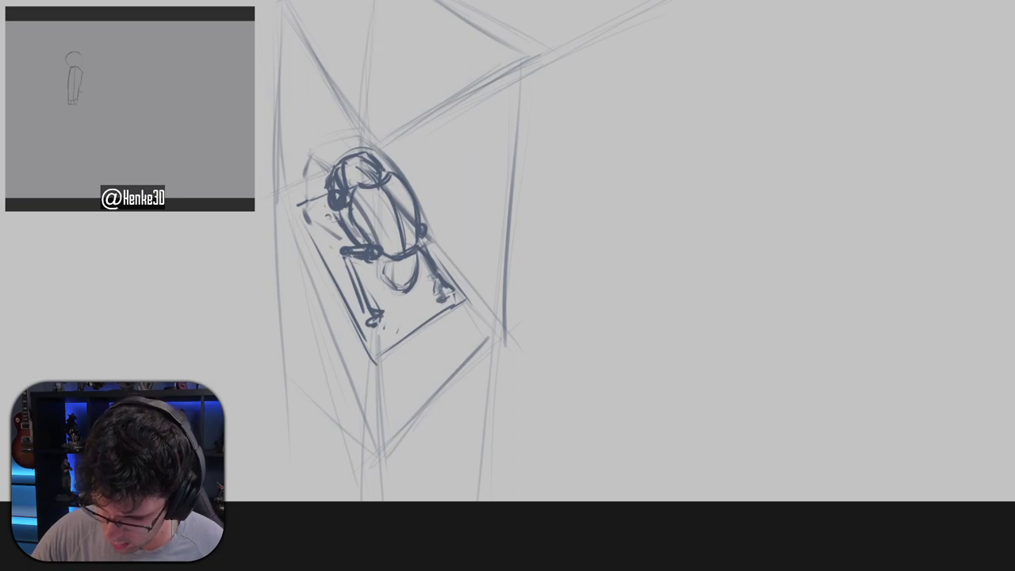
pyautogui.moveTo(341, 235)
pyautogui.mouseDown()
pyautogui.moveTo(326, 218)
pyautogui.moveTo(355, 248)
pyautogui.mouseUp()
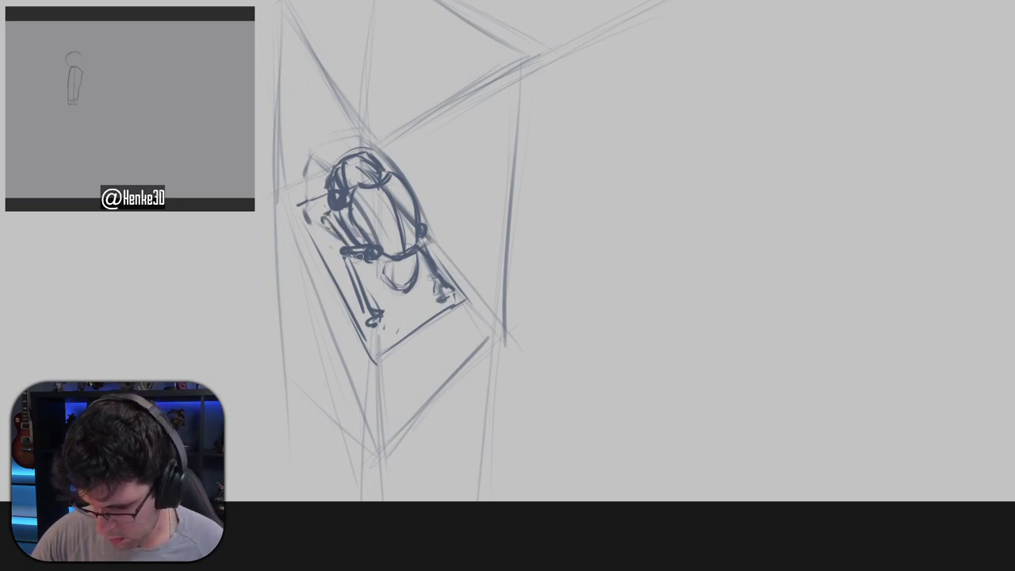
# Draw two straight guide lines running up and right from the plane's far long edge, extending the lower one back toward the hand.
pyautogui.moveTo(455, 246)
pyautogui.mouseDown()
pyautogui.moveTo(478, 183)
pyautogui.moveTo(456, 307)
pyautogui.mouseUp()
pyautogui.moveTo(429, 222); pyautogui.dragTo(430, 238)
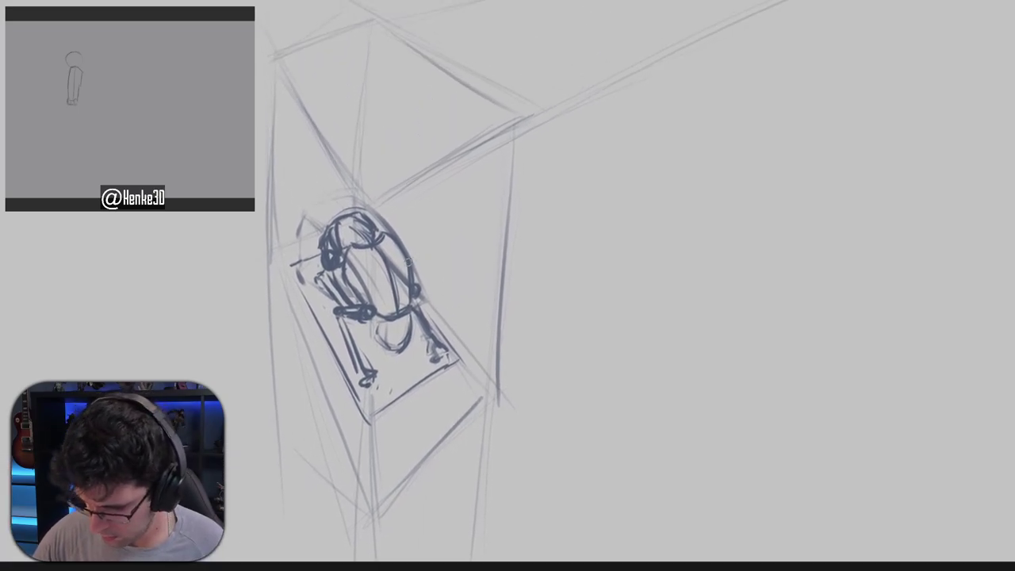
pyautogui.moveTo(560, 161); pyautogui.dragTo(425, 234)
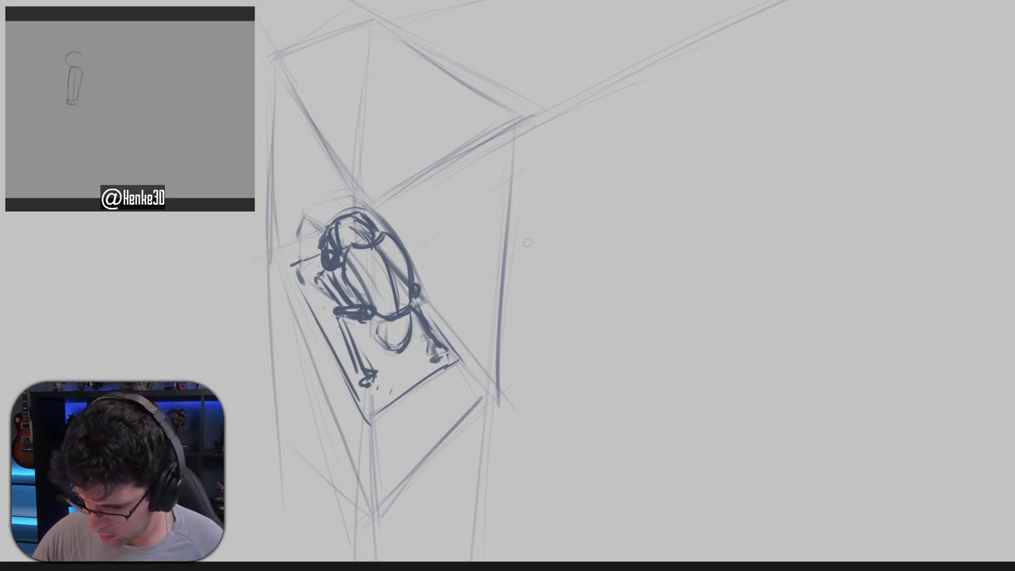
pyautogui.moveTo(457, 315); pyautogui.dragTo(552, 205)
pyautogui.moveTo(415, 253); pyautogui.dragTo(539, 157)
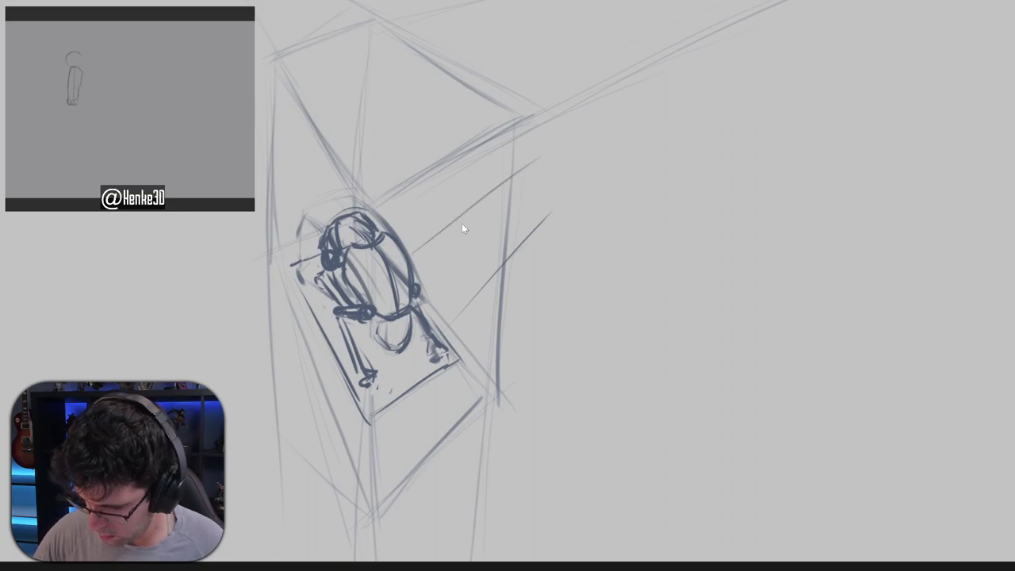
pyautogui.hotkey('ctrl', 'z')
pyautogui.moveTo(434, 238); pyautogui.dragTo(527, 176)
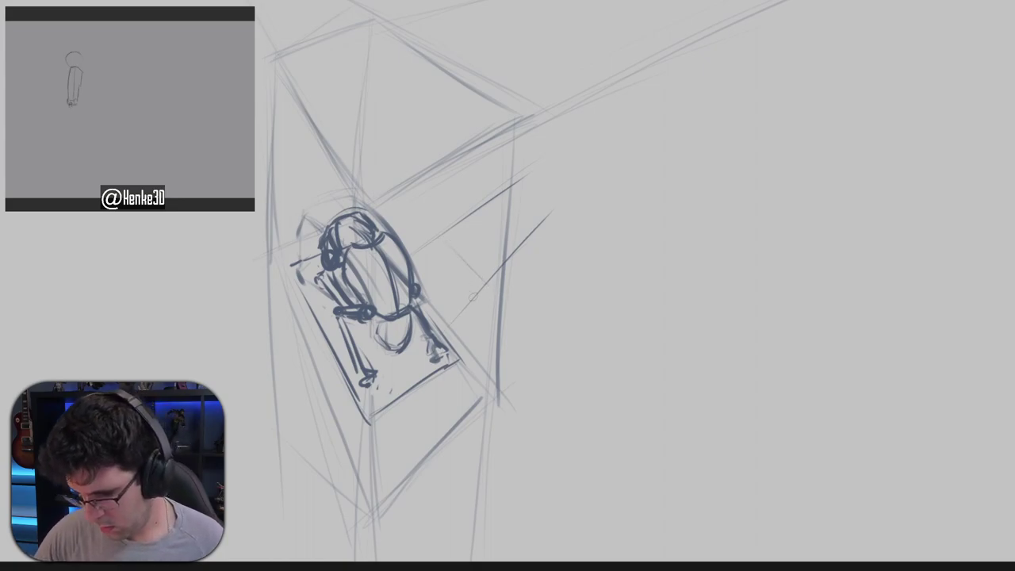
pyautogui.moveTo(473, 297); pyautogui.dragTo(438, 335)
pyautogui.moveTo(501, 304); pyautogui.dragTo(503, 267)
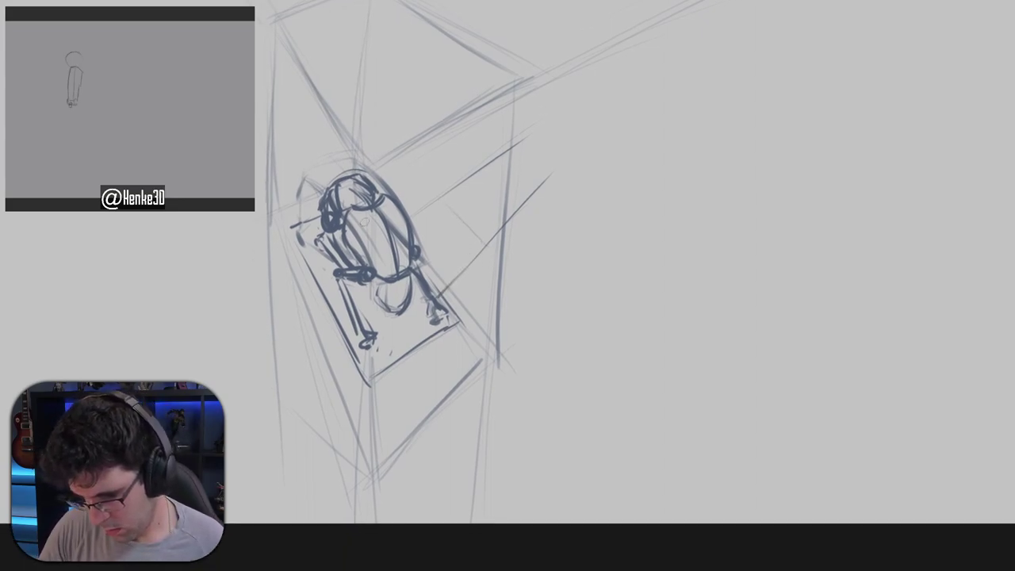
# Join the two guide lines with a slanted cross edge to form a smaller side plane, retrying strokes that miss the perspective.
pyautogui.moveTo(399, 219)
pyautogui.mouseDown()
pyautogui.moveTo(445, 198)
pyautogui.moveTo(490, 254)
pyautogui.mouseUp()
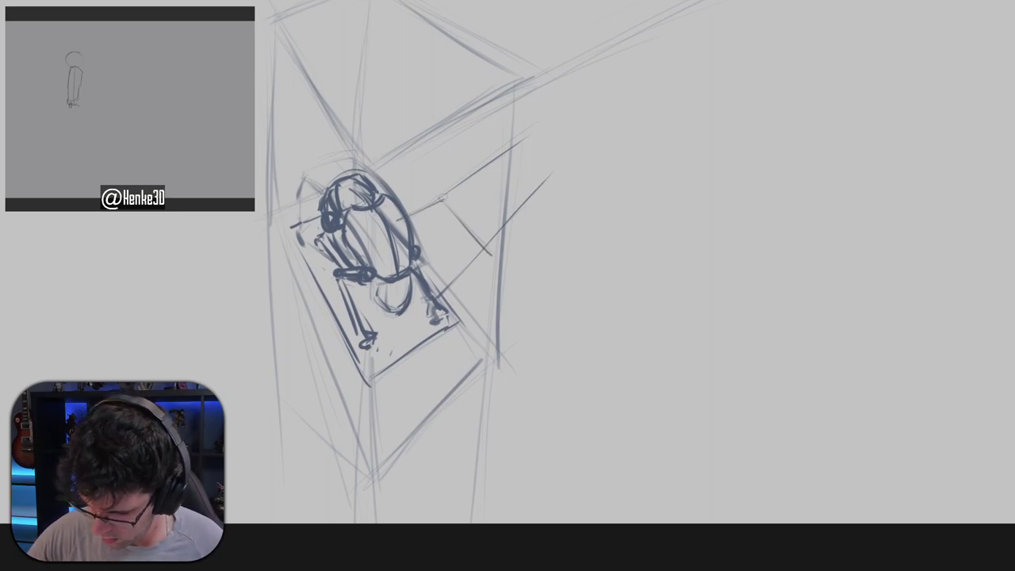
pyautogui.moveTo(443, 201); pyautogui.dragTo(480, 240)
pyautogui.hotkey('ctrl', 'z')
pyautogui.hotkey('ctrl', 'z')
pyautogui.hotkey('ctrl', 'z')
pyautogui.moveTo(406, 221)
pyautogui.mouseDown()
pyautogui.moveTo(443, 199)
pyautogui.moveTo(486, 250)
pyautogui.mouseUp()
pyautogui.moveTo(445, 201)
pyautogui.mouseDown()
pyautogui.moveTo(482, 242)
pyautogui.moveTo(447, 290)
pyautogui.mouseUp()
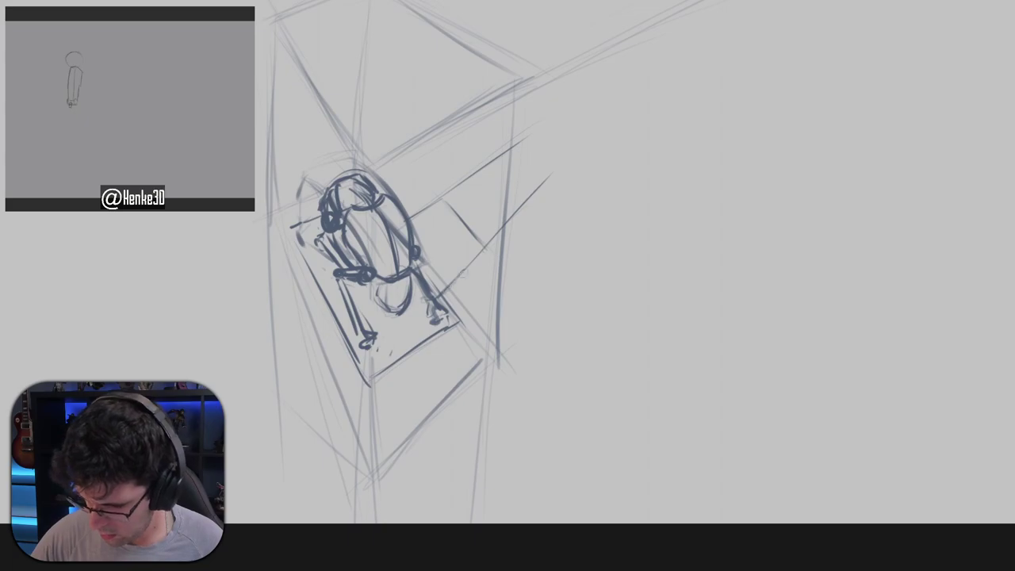
pyautogui.moveTo(483, 254); pyautogui.dragTo(457, 278)
# Close the main plane's far left corner and darken its front edge along with the side plane's two receding edges.
pyautogui.moveTo(308, 195); pyautogui.dragTo(266, 219)
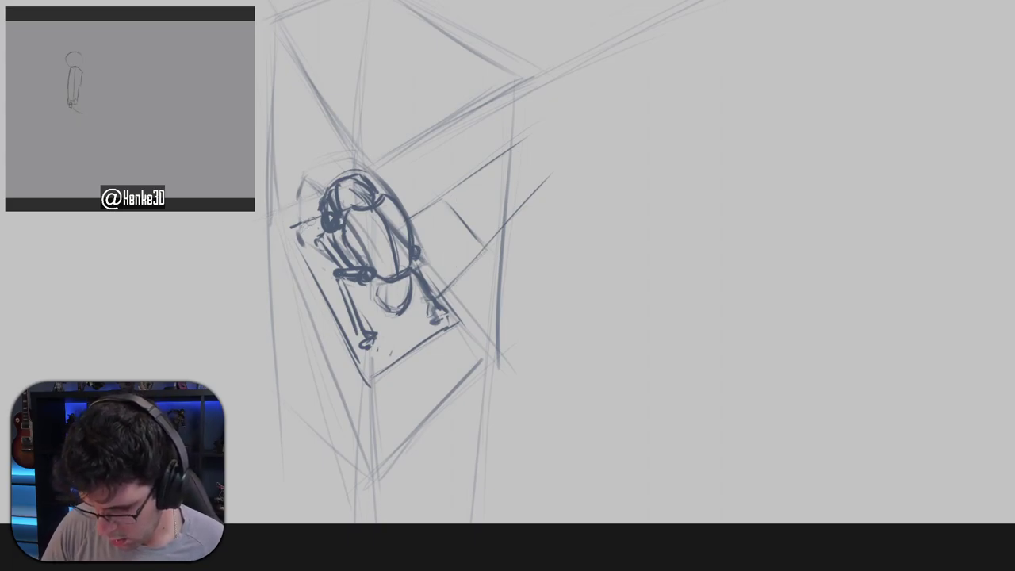
pyautogui.moveTo(320, 214)
pyautogui.mouseDown()
pyautogui.moveTo(287, 229)
pyautogui.moveTo(325, 213)
pyautogui.moveTo(310, 270)
pyautogui.mouseUp()
pyautogui.hotkey('ctrl', 'z')
pyautogui.moveTo(374, 375); pyautogui.dragTo(446, 326)
pyautogui.moveTo(410, 219); pyautogui.dragTo(433, 206)
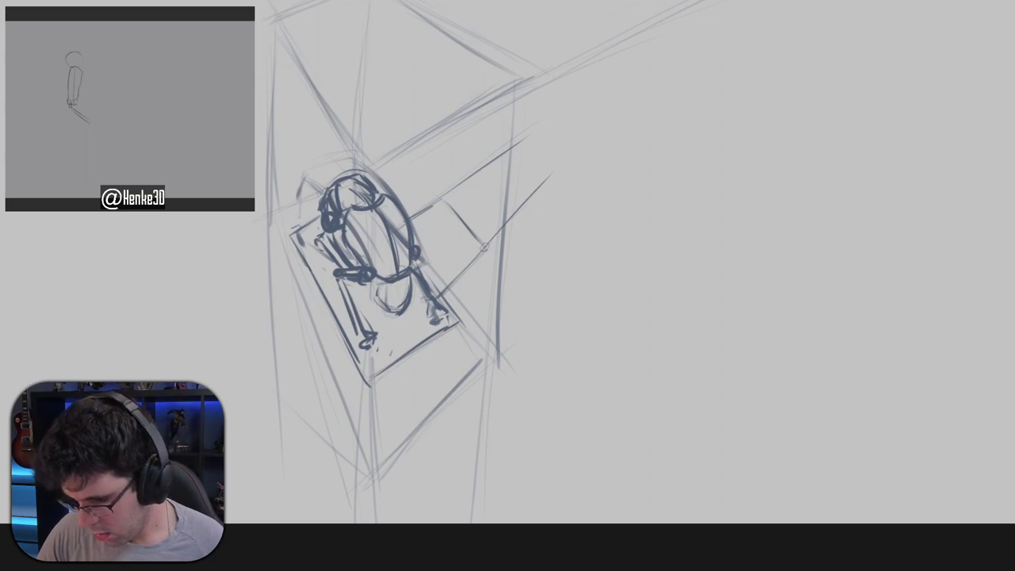
pyautogui.moveTo(482, 249); pyautogui.dragTo(436, 290)
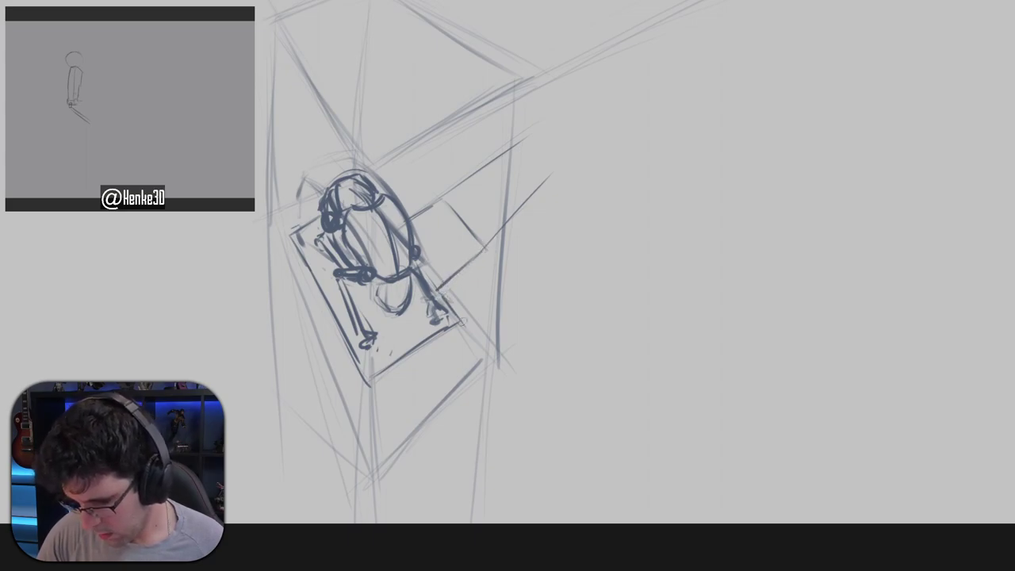
pyautogui.moveTo(474, 255); pyautogui.dragTo(465, 286)
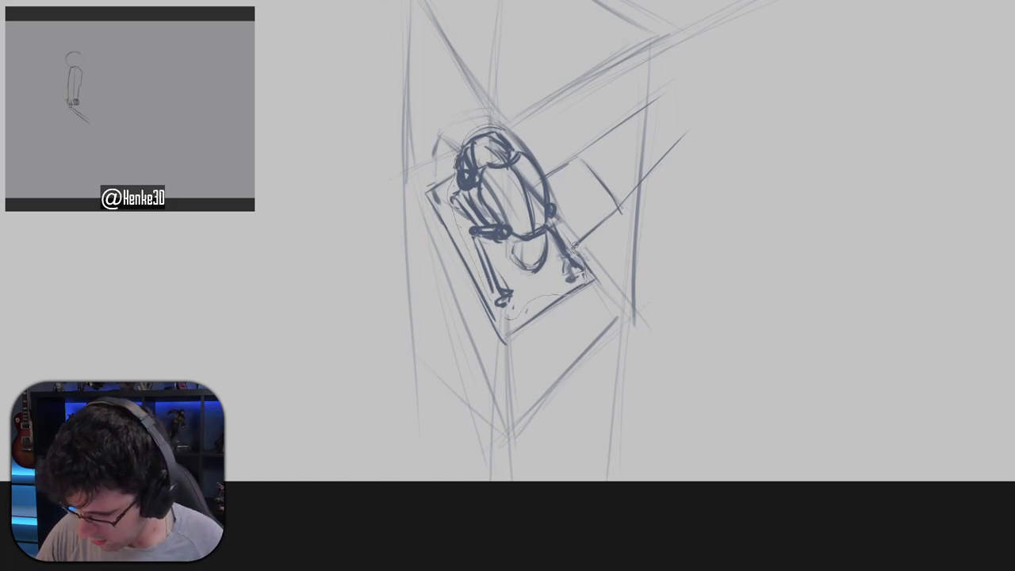
# Lasso the bent-over figure and move it off the perspective plane to the far left of the canvas.
pyautogui.moveTo(564, 214)
pyautogui.mouseDown()
pyautogui.moveTo(526, 117)
pyautogui.moveTo(507, 125)
pyautogui.mouseUp()
pyautogui.moveTo(516, 207)
pyautogui.mouseDown()
pyautogui.moveTo(238, 428)
pyautogui.moveTo(279, 396)
pyautogui.moveTo(191, 372)
pyautogui.moveTo(181, 385)
pyautogui.mouseUp()
pyautogui.moveTo(222, 353)
pyautogui.mouseDown()
pyautogui.moveTo(319, 315)
pyautogui.moveTo(366, 310)
pyautogui.moveTo(274, 319)
pyautogui.mouseUp()
pyautogui.moveTo(296, 312)
pyautogui.mouseDown()
pyautogui.moveTo(355, 299)
pyautogui.moveTo(413, 336)
pyautogui.moveTo(279, 372)
pyautogui.mouseUp()
pyautogui.moveTo(425, 356); pyautogui.dragTo(322, 339)
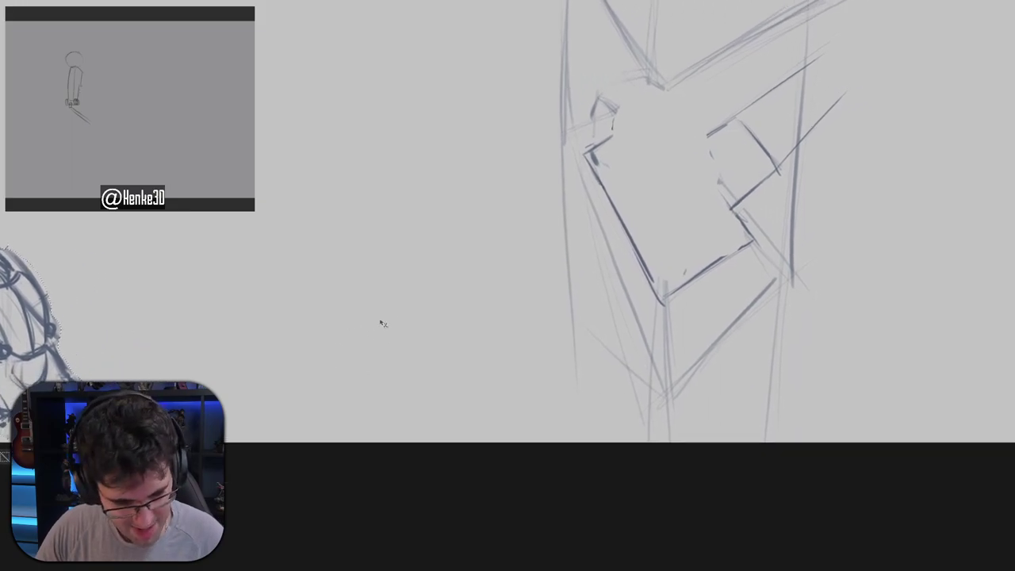
pyautogui.moveTo(589, 248); pyautogui.dragTo(334, 265)
pyautogui.moveTo(439, 214); pyautogui.dragTo(494, 227)
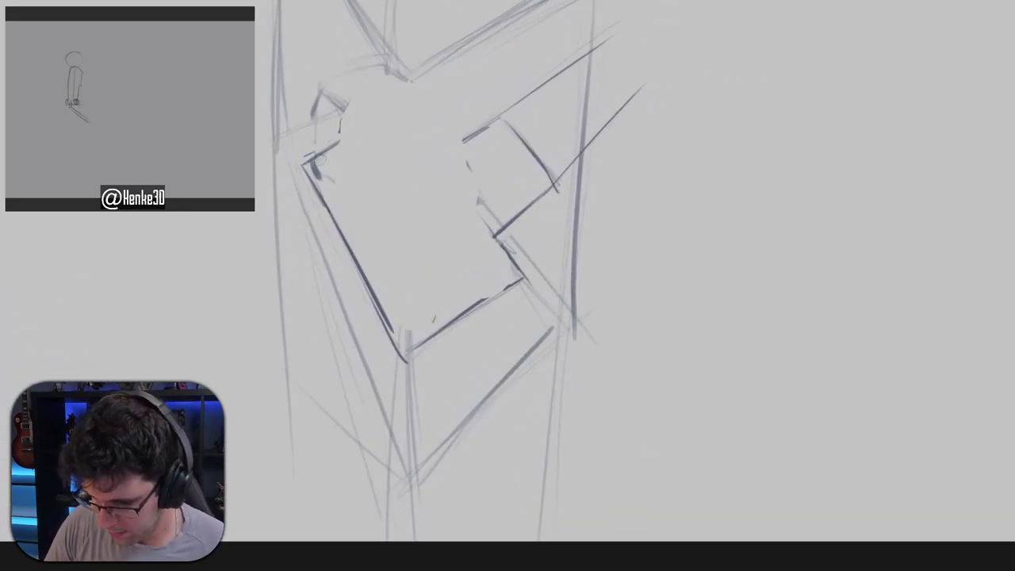
# Redraw the main plane's missing back edge and right long edge where the figure was, joining them at the far corner.
pyautogui.moveTo(320, 154)
pyautogui.mouseDown()
pyautogui.moveTo(391, 124)
pyautogui.moveTo(303, 164)
pyautogui.mouseUp()
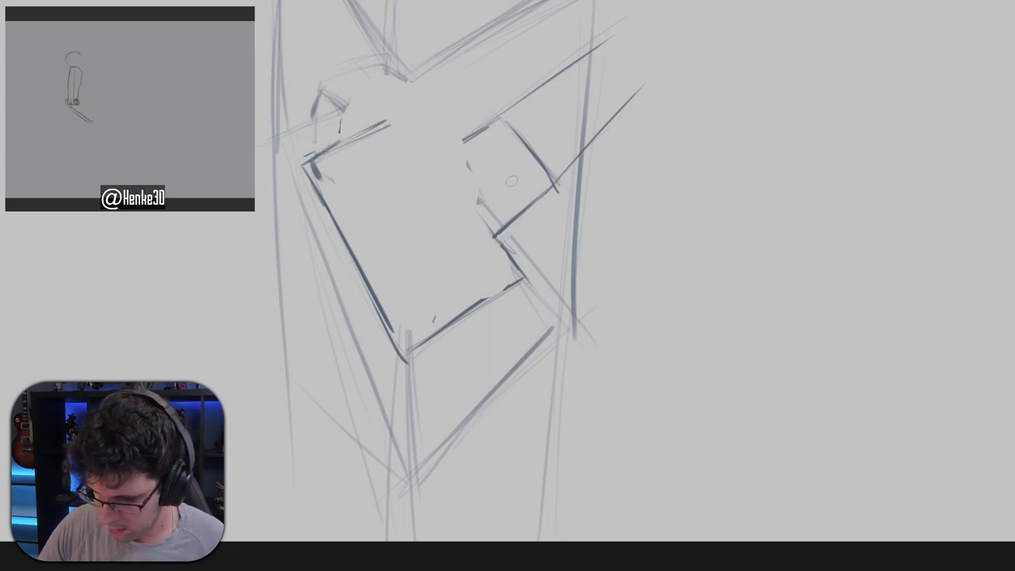
pyautogui.moveTo(511, 181); pyautogui.dragTo(500, 196)
pyautogui.moveTo(399, 143)
pyautogui.mouseDown()
pyautogui.moveTo(505, 267)
pyautogui.moveTo(571, 297)
pyautogui.mouseUp()
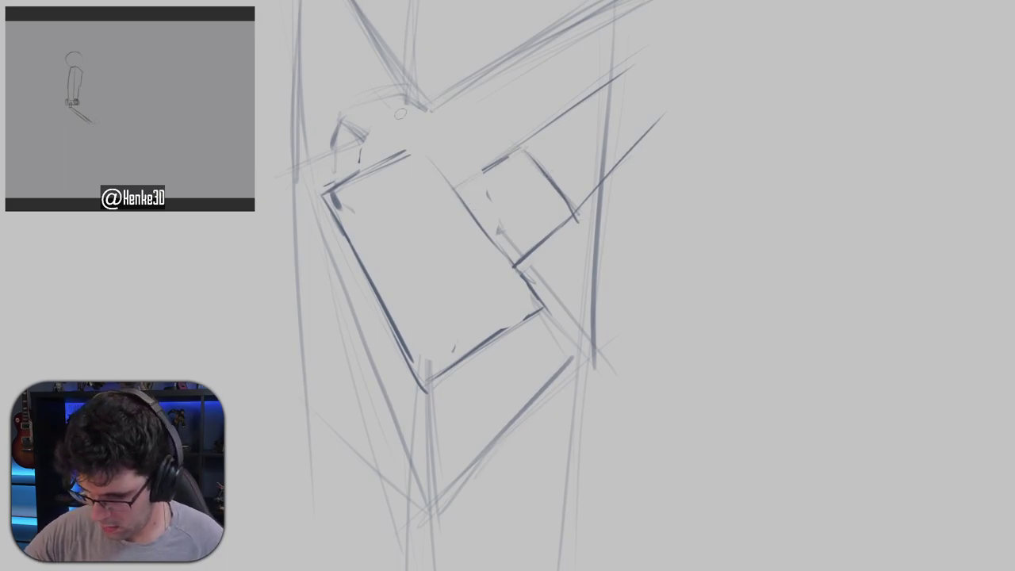
pyautogui.moveTo(413, 118); pyautogui.dragTo(533, 252)
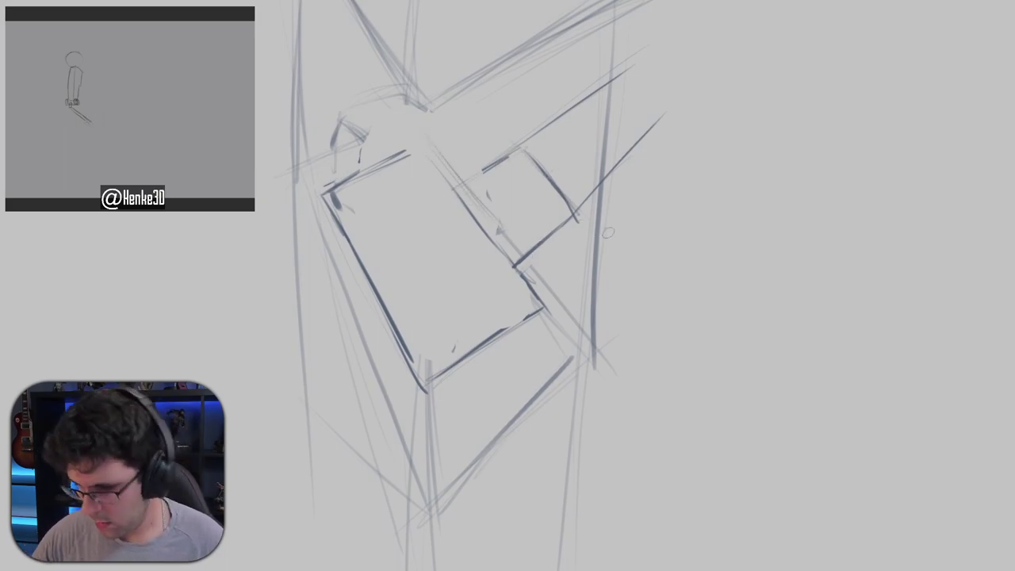
pyautogui.moveTo(581, 229); pyautogui.dragTo(597, 240)
pyautogui.moveTo(436, 162); pyautogui.dragTo(459, 194)
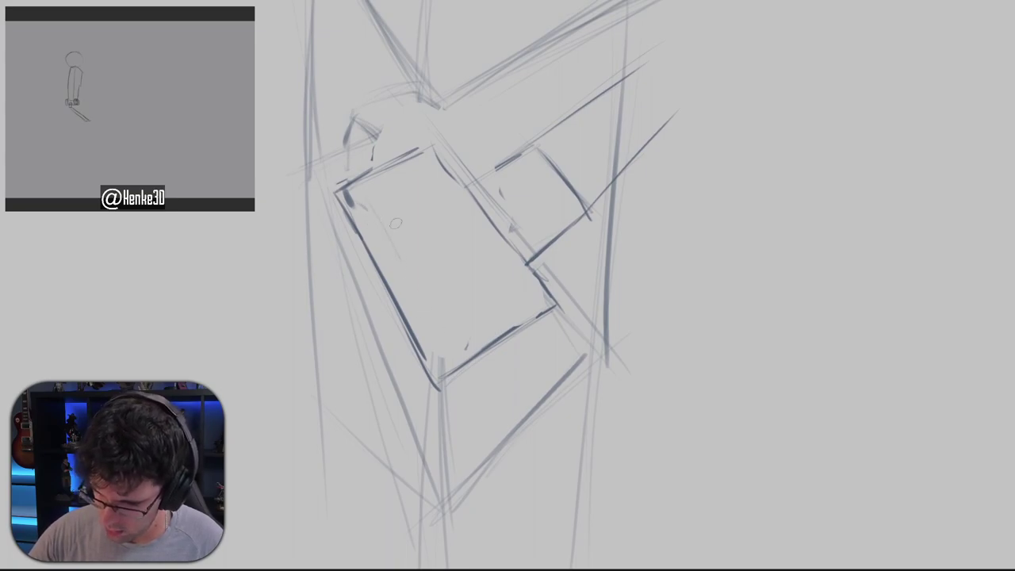
# Sketch a smaller bent-over figure on the main plane with a rounded hip shape, an oval ribcage and a small head below it.
pyautogui.moveTo(380, 187)
pyautogui.mouseDown()
pyautogui.moveTo(416, 164)
pyautogui.moveTo(393, 179)
pyautogui.moveTo(391, 207)
pyautogui.mouseUp()
pyautogui.moveTo(422, 165)
pyautogui.mouseDown()
pyautogui.moveTo(406, 184)
pyautogui.moveTo(389, 176)
pyautogui.moveTo(378, 198)
pyautogui.moveTo(401, 211)
pyautogui.moveTo(430, 188)
pyautogui.mouseUp()
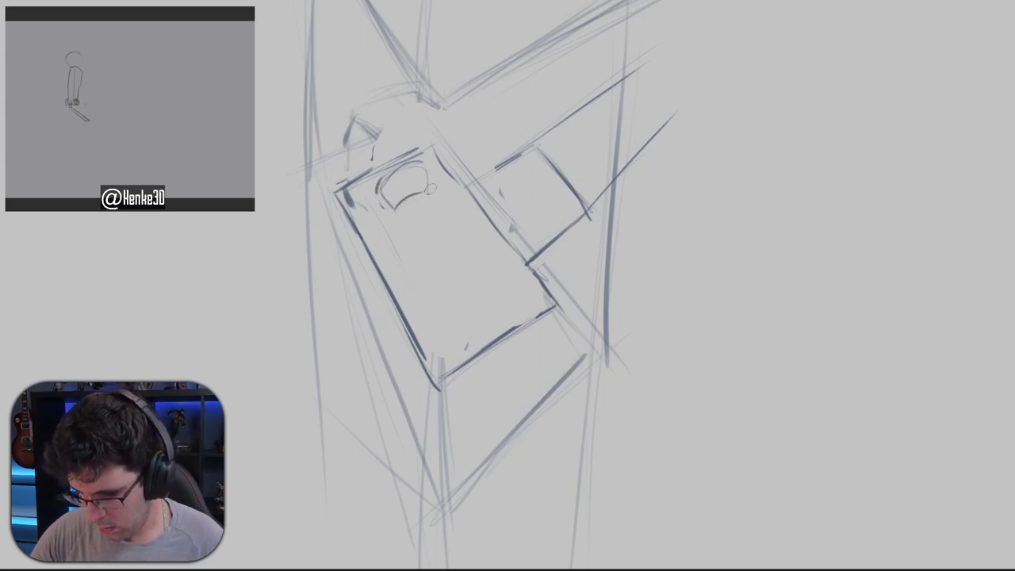
pyautogui.moveTo(394, 225)
pyautogui.mouseDown()
pyautogui.moveTo(422, 209)
pyautogui.moveTo(409, 194)
pyautogui.moveTo(415, 243)
pyautogui.mouseUp()
pyautogui.moveTo(428, 185); pyautogui.dragTo(463, 252)
pyautogui.moveTo(453, 205)
pyautogui.mouseDown()
pyautogui.moveTo(418, 213)
pyautogui.moveTo(452, 255)
pyautogui.moveTo(451, 211)
pyautogui.moveTo(451, 260)
pyautogui.mouseUp()
pyautogui.moveTo(436, 189)
pyautogui.mouseDown()
pyautogui.moveTo(447, 250)
pyautogui.moveTo(403, 230)
pyautogui.moveTo(449, 271)
pyautogui.mouseUp()
pyautogui.moveTo(437, 210)
pyautogui.mouseDown()
pyautogui.moveTo(454, 267)
pyautogui.moveTo(430, 272)
pyautogui.moveTo(458, 279)
pyautogui.moveTo(430, 287)
pyautogui.mouseUp()
pyautogui.moveTo(460, 265)
pyautogui.mouseDown()
pyautogui.moveTo(448, 290)
pyautogui.moveTo(434, 288)
pyautogui.mouseUp()
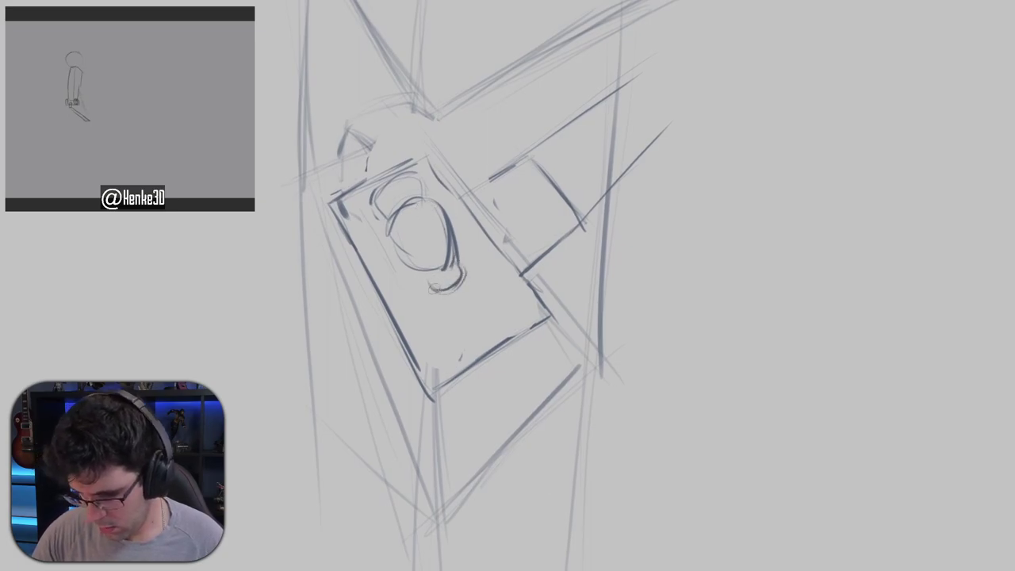
# Strengthen the ribcage's contour, mark dark joints at both upper corners of the hips and firm up the figure's side.
pyautogui.moveTo(374, 208); pyautogui.dragTo(418, 268)
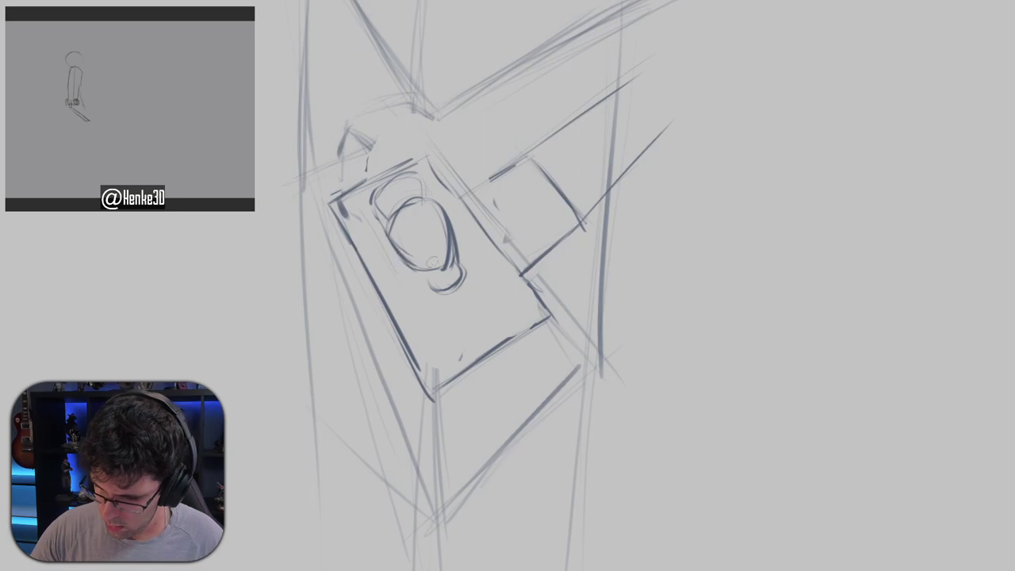
pyautogui.moveTo(439, 198); pyautogui.dragTo(452, 230)
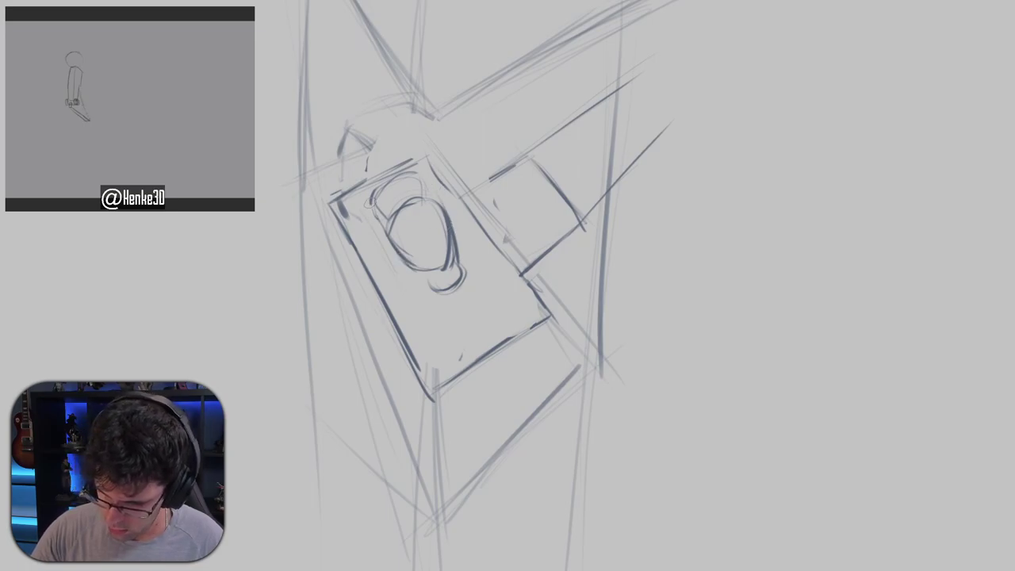
pyautogui.moveTo(374, 188); pyautogui.dragTo(365, 206)
pyautogui.moveTo(407, 171); pyautogui.dragTo(420, 172)
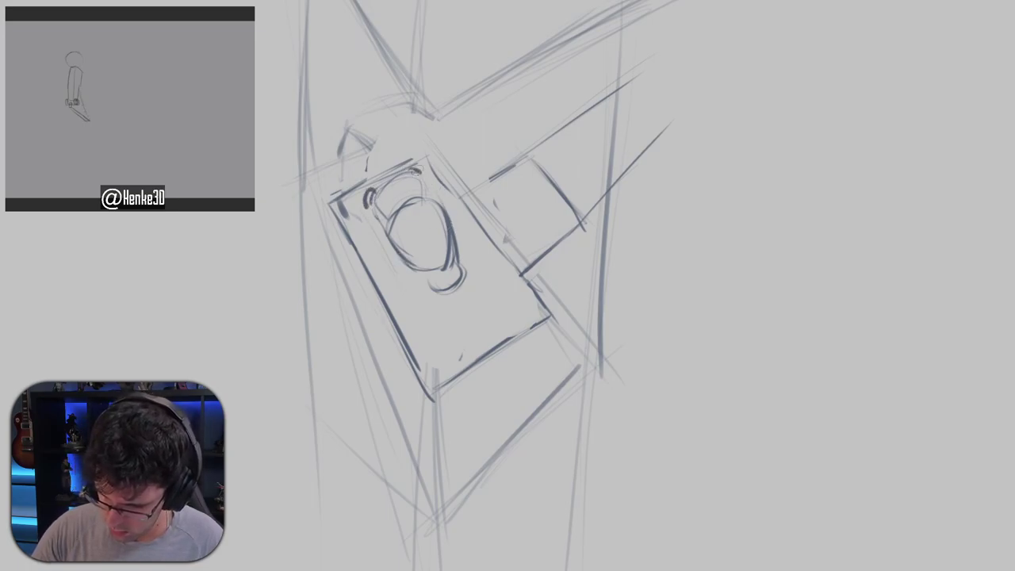
pyautogui.moveTo(373, 211)
pyautogui.mouseDown()
pyautogui.moveTo(403, 270)
pyautogui.moveTo(446, 290)
pyautogui.moveTo(435, 283)
pyautogui.moveTo(443, 289)
pyautogui.moveTo(457, 261)
pyautogui.mouseUp()
pyautogui.hotkey('ctrl', 'z')
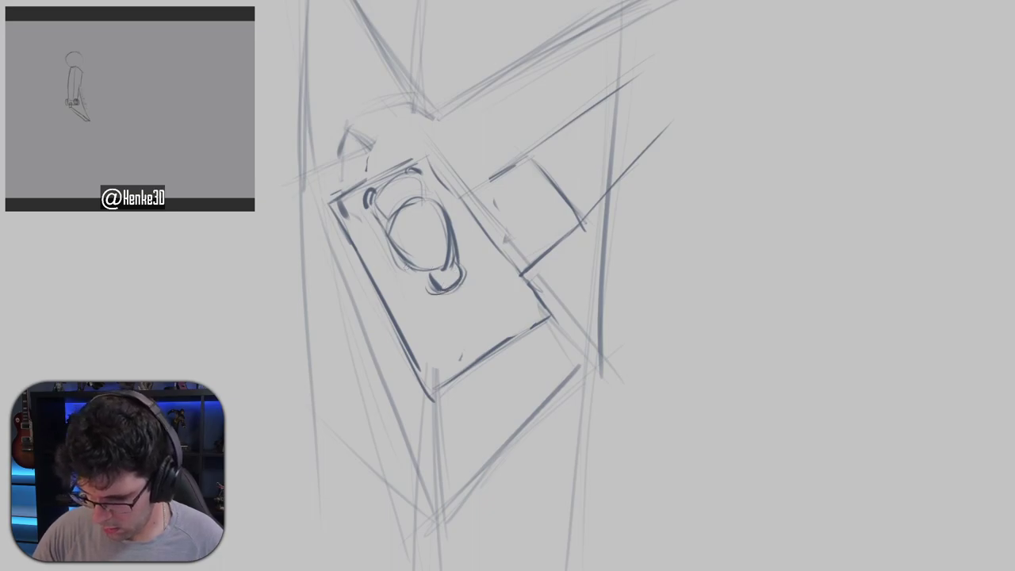
# Add a shoulder on each side of the ribcage and sketch two short arms with small hands resting on the plane.
pyautogui.moveTo(398, 265); pyautogui.dragTo(416, 277)
pyautogui.moveTo(460, 253)
pyautogui.mouseDown()
pyautogui.moveTo(458, 230)
pyautogui.moveTo(461, 242)
pyautogui.mouseUp()
pyautogui.hotkey('ctrl', 'z')
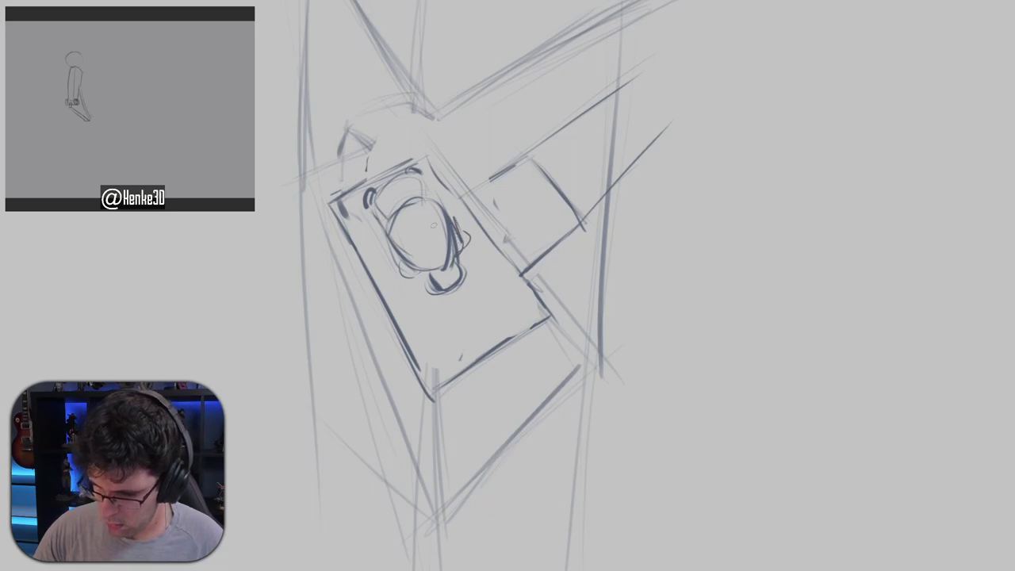
pyautogui.moveTo(398, 256); pyautogui.dragTo(417, 275)
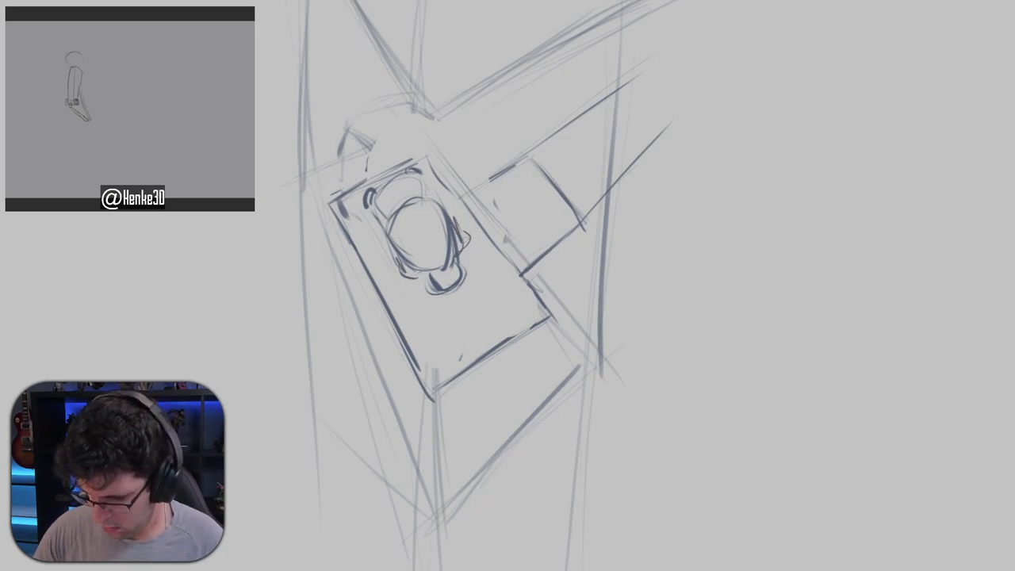
pyautogui.moveTo(470, 239)
pyautogui.mouseDown()
pyautogui.moveTo(485, 261)
pyautogui.moveTo(471, 252)
pyautogui.mouseUp()
pyautogui.moveTo(462, 234); pyautogui.dragTo(485, 271)
pyautogui.moveTo(476, 274); pyautogui.dragTo(493, 279)
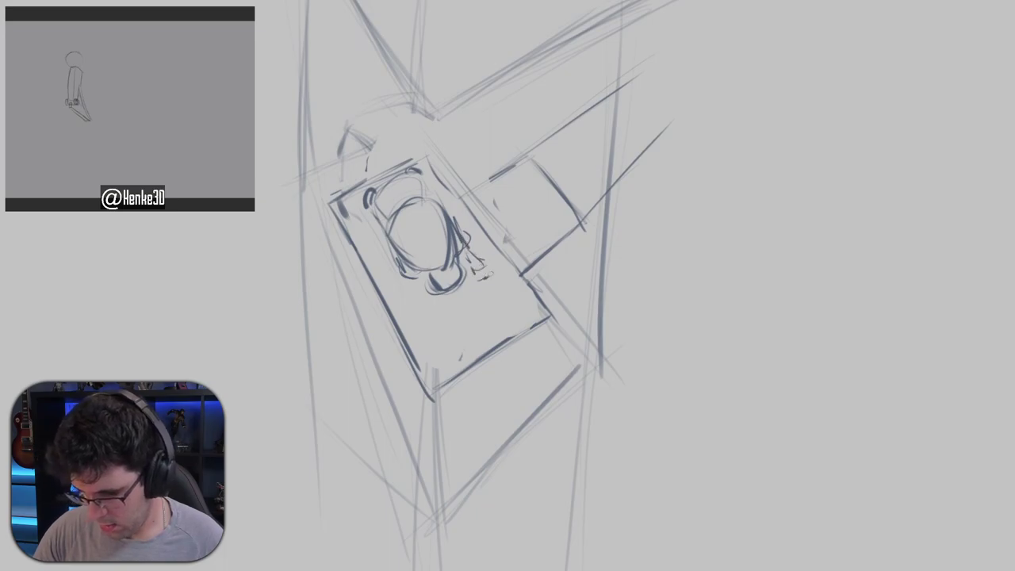
pyautogui.moveTo(403, 282); pyautogui.dragTo(428, 318)
pyautogui.moveTo(495, 235); pyautogui.dragTo(478, 258)
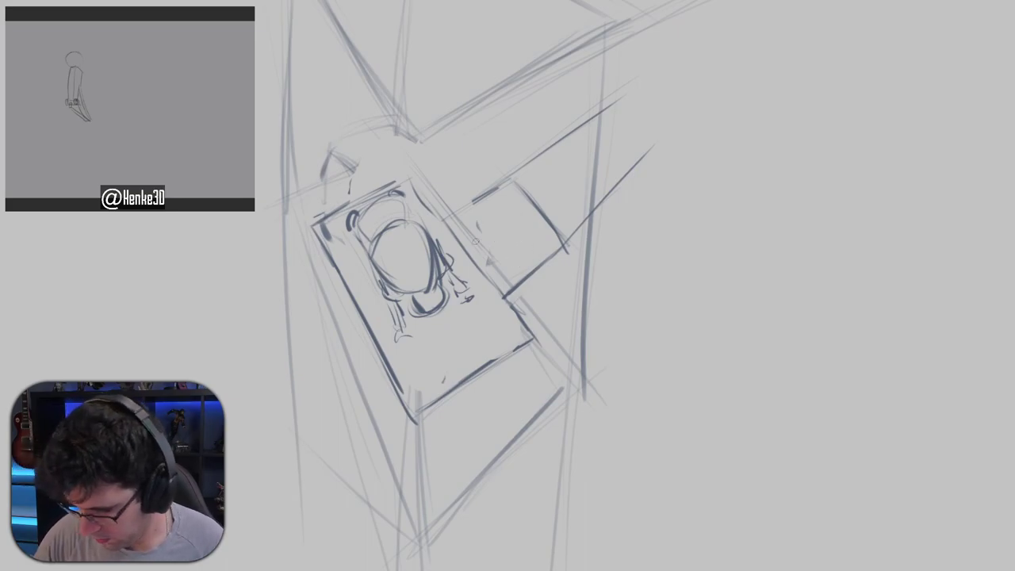
# Sketch a standing figure on the side plane with two small feet, slightly bent legs, a slanted hip line and a tall torso.
pyautogui.moveTo(501, 231)
pyautogui.mouseDown()
pyautogui.moveTo(455, 233)
pyautogui.moveTo(426, 310)
pyautogui.mouseUp()
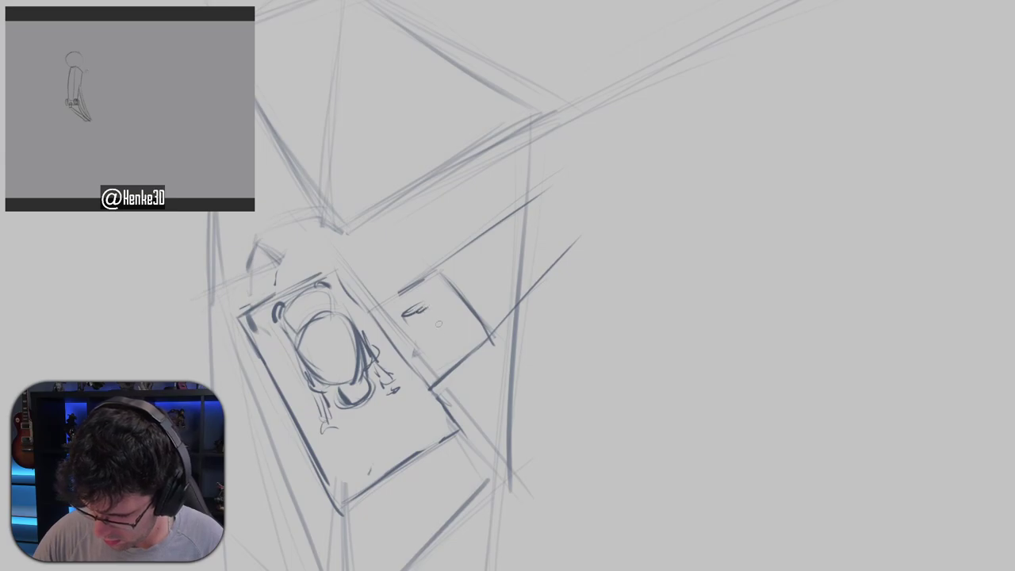
pyautogui.moveTo(431, 355); pyautogui.dragTo(445, 336)
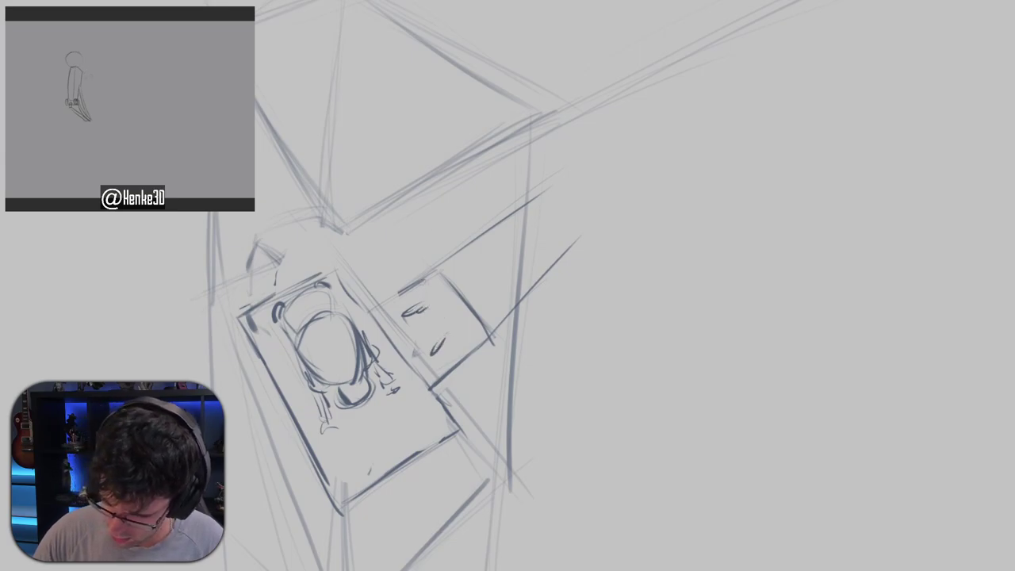
pyautogui.moveTo(425, 303)
pyautogui.mouseDown()
pyautogui.moveTo(428, 218)
pyautogui.moveTo(453, 284)
pyautogui.moveTo(436, 273)
pyautogui.moveTo(435, 245)
pyautogui.mouseUp()
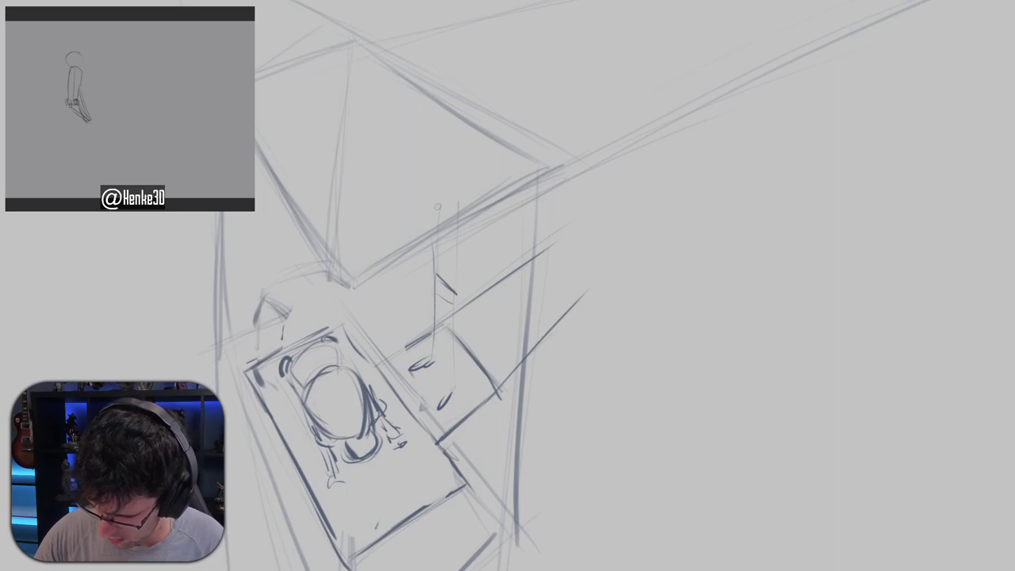
pyautogui.moveTo(439, 223)
pyautogui.mouseDown()
pyautogui.moveTo(440, 191)
pyautogui.moveTo(465, 214)
pyautogui.moveTo(464, 293)
pyautogui.moveTo(473, 290)
pyautogui.moveTo(444, 315)
pyautogui.moveTo(457, 391)
pyautogui.mouseUp()
pyautogui.moveTo(458, 354)
pyautogui.mouseDown()
pyautogui.moveTo(460, 299)
pyautogui.moveTo(458, 318)
pyautogui.moveTo(438, 291)
pyautogui.moveTo(428, 360)
pyautogui.mouseUp()
pyautogui.moveTo(439, 277); pyautogui.dragTo(434, 343)
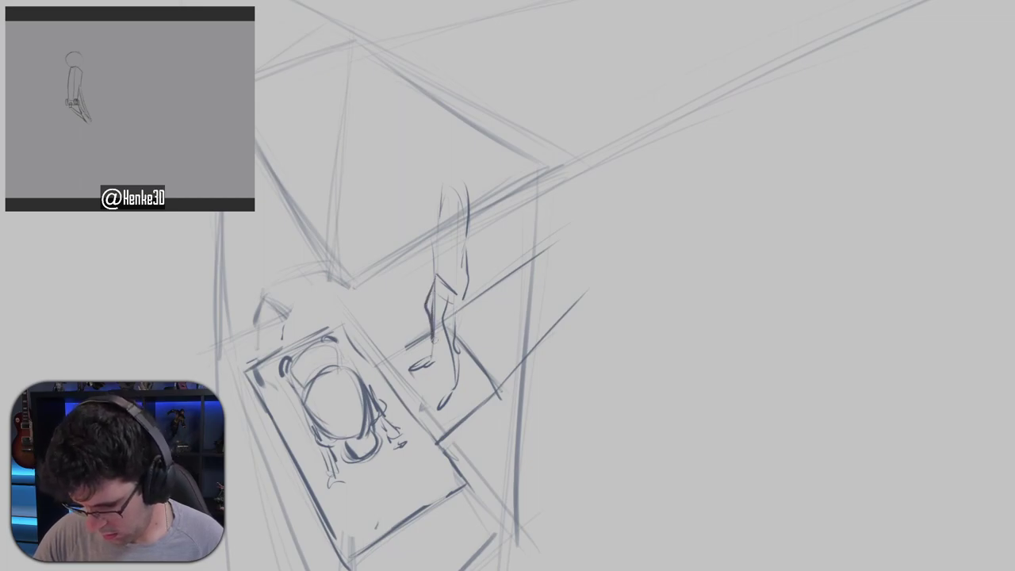
pyautogui.moveTo(435, 274)
pyautogui.mouseDown()
pyautogui.moveTo(432, 350)
pyautogui.moveTo(438, 317)
pyautogui.moveTo(459, 311)
pyautogui.mouseUp()
pyautogui.moveTo(463, 257); pyautogui.dragTo(463, 291)
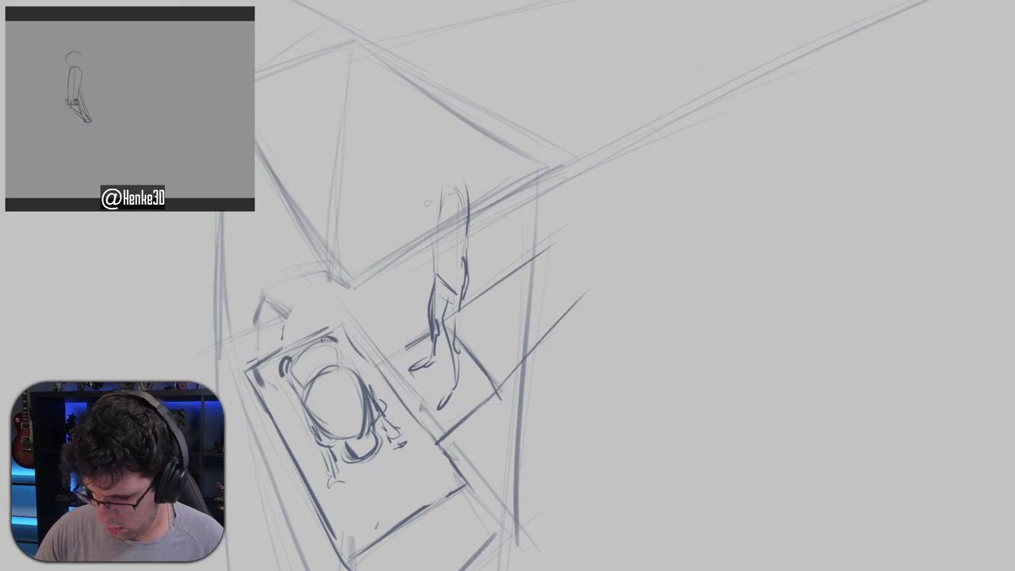
# Draw a small head tilted downward on the standing figure, with a face contour and a short neck mark.
pyautogui.moveTo(425, 182)
pyautogui.mouseDown()
pyautogui.moveTo(448, 176)
pyautogui.moveTo(432, 199)
pyautogui.moveTo(454, 180)
pyautogui.mouseUp()
pyautogui.moveTo(520, 161); pyautogui.dragTo(563, 186)
pyautogui.hotkey('ctrl', 'z')
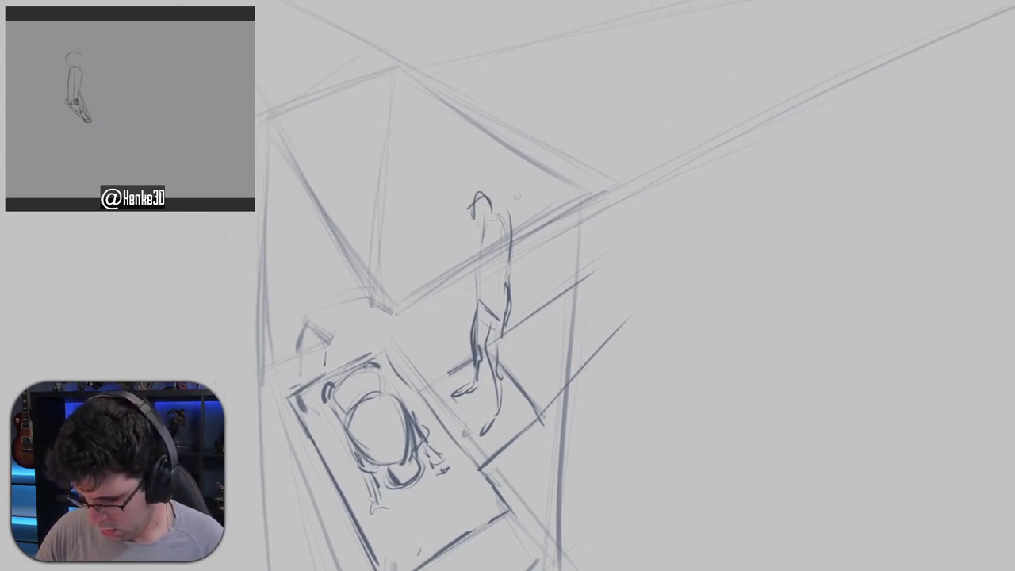
pyautogui.moveTo(471, 208); pyautogui.dragTo(482, 224)
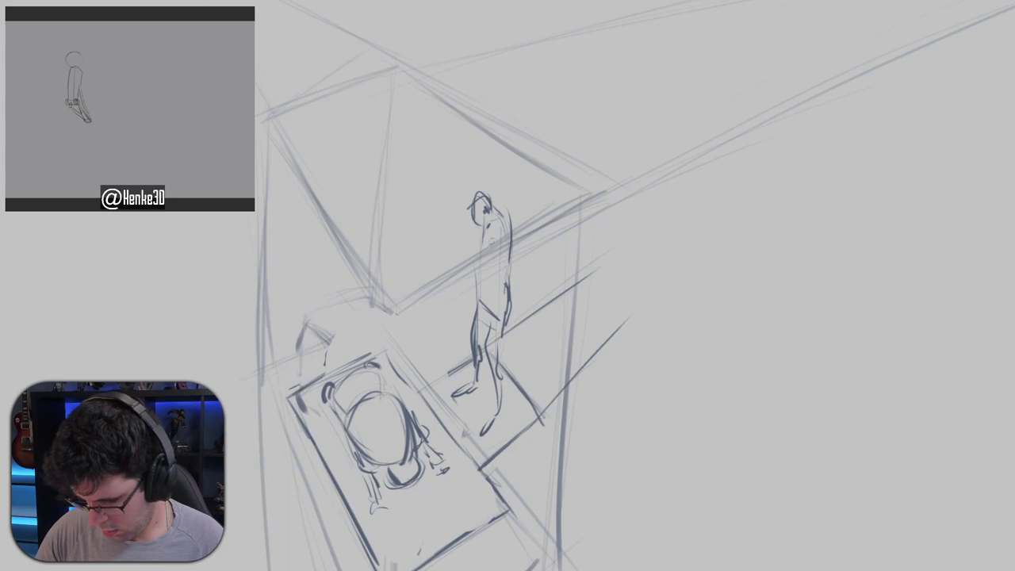
# Sketch both arms of the standing figure bent at the elbows, with the forearms and hands held in front of the chest.
pyautogui.moveTo(473, 262); pyautogui.dragTo(485, 272)
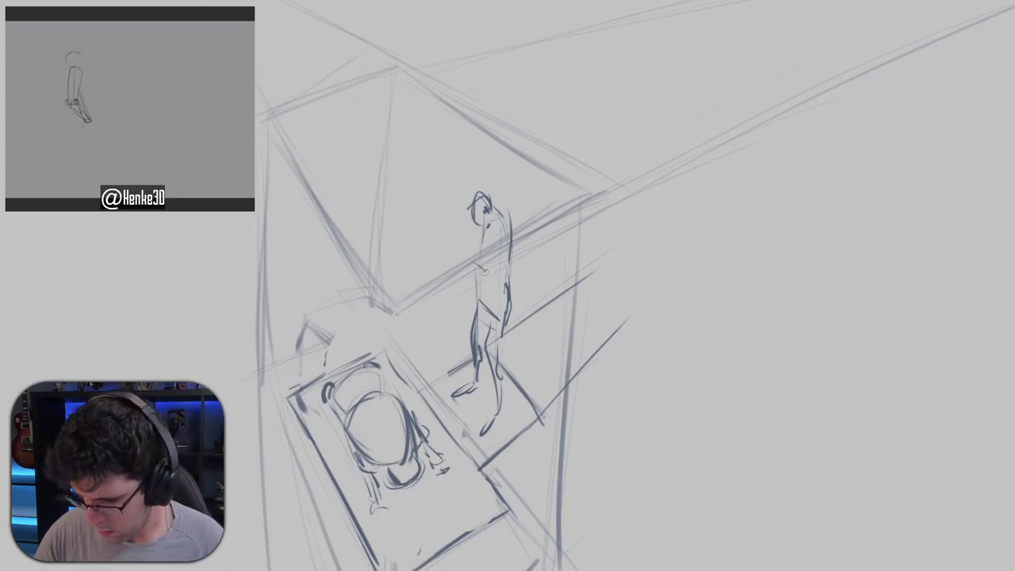
pyautogui.moveTo(506, 237)
pyautogui.mouseDown()
pyautogui.moveTo(490, 262)
pyautogui.moveTo(476, 247)
pyautogui.moveTo(479, 273)
pyautogui.mouseUp()
pyautogui.moveTo(456, 239)
pyautogui.mouseDown()
pyautogui.moveTo(480, 274)
pyautogui.moveTo(478, 246)
pyautogui.mouseUp()
pyautogui.moveTo(537, 234)
pyautogui.mouseDown()
pyautogui.moveTo(466, 291)
pyautogui.moveTo(451, 288)
pyautogui.moveTo(477, 297)
pyautogui.mouseUp()
pyautogui.moveTo(491, 251); pyautogui.dragTo(475, 282)
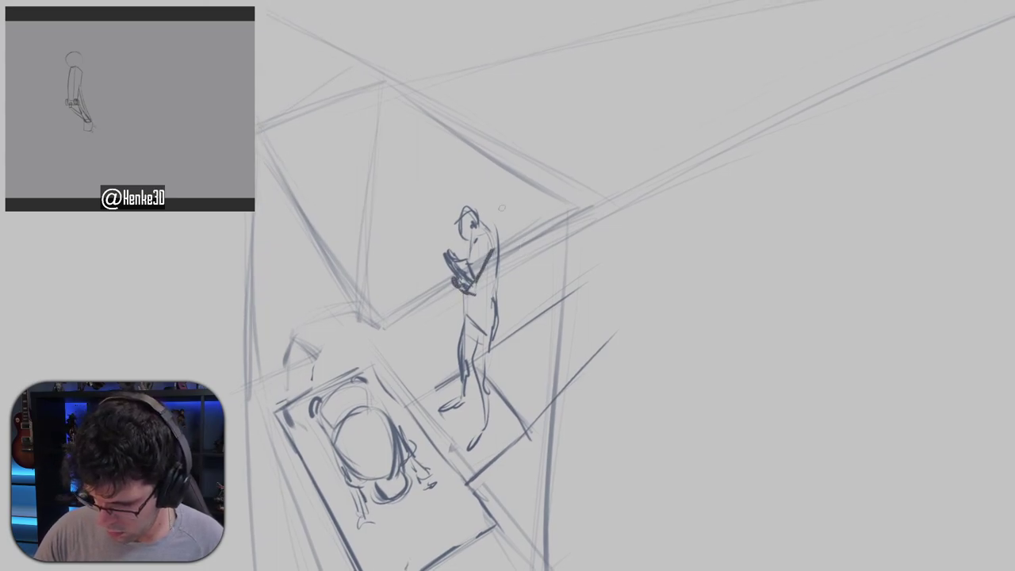
# Erase the bent-over figure's ribcage and redraw it as a smaller, narrower oval between hips and head.
pyautogui.moveTo(543, 248); pyautogui.dragTo(558, 148)
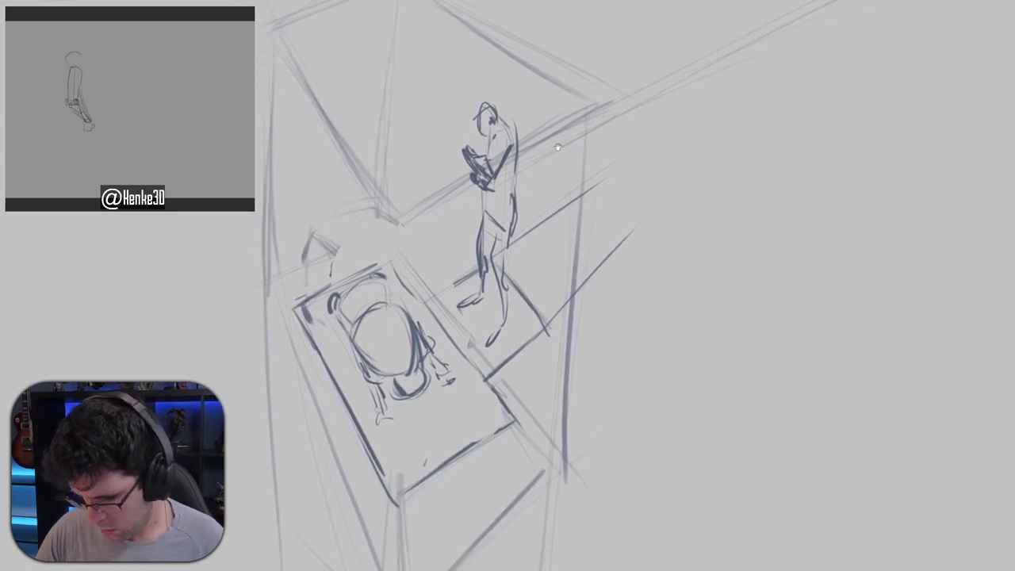
pyautogui.moveTo(548, 205); pyautogui.dragTo(567, 152)
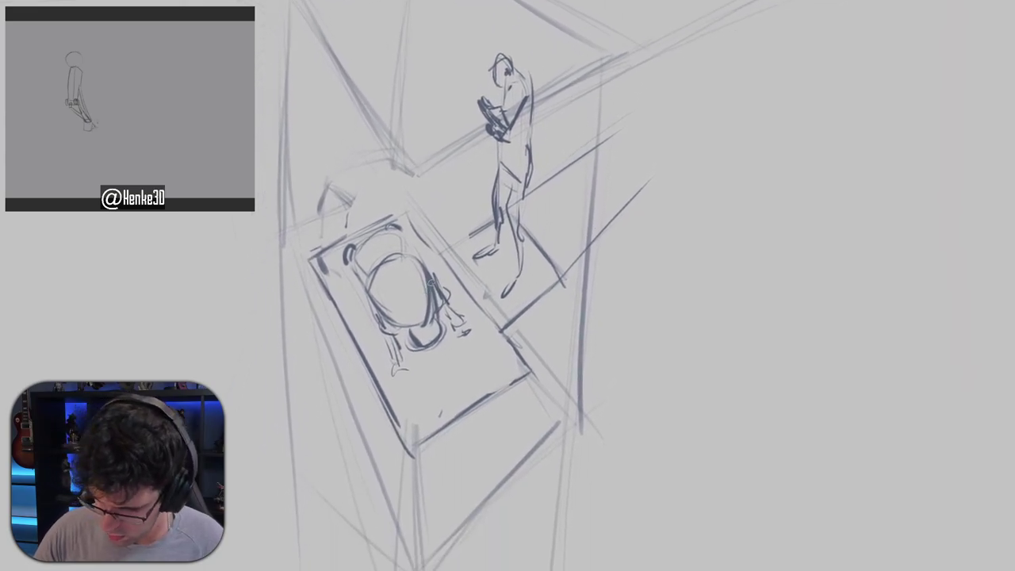
pyautogui.moveTo(432, 265)
pyautogui.mouseDown()
pyautogui.moveTo(424, 305)
pyautogui.moveTo(412, 274)
pyautogui.moveTo(373, 317)
pyautogui.moveTo(372, 269)
pyautogui.moveTo(409, 303)
pyautogui.moveTo(395, 367)
pyautogui.mouseUp()
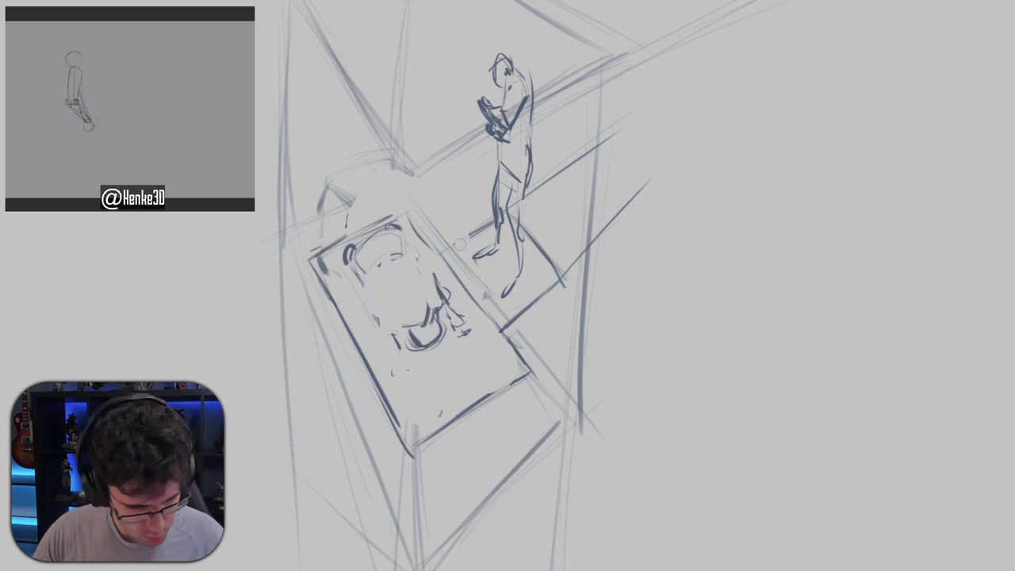
pyautogui.moveTo(381, 309)
pyautogui.mouseDown()
pyautogui.moveTo(372, 290)
pyautogui.moveTo(415, 312)
pyautogui.moveTo(399, 297)
pyautogui.mouseUp()
pyautogui.hotkey('ctrl', 'z')
pyautogui.moveTo(412, 263)
pyautogui.mouseDown()
pyautogui.moveTo(434, 304)
pyautogui.moveTo(430, 295)
pyautogui.mouseUp()
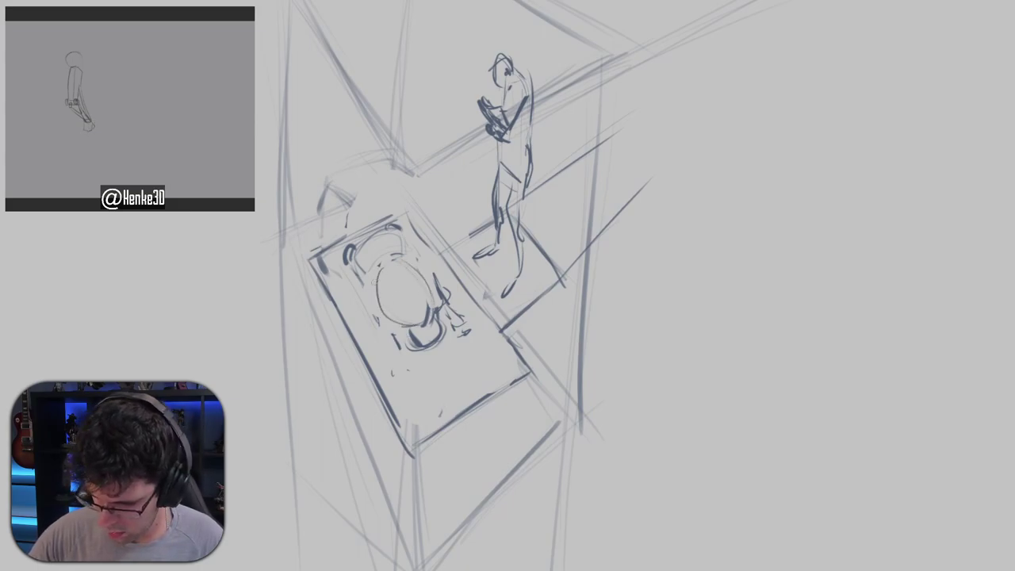
# Connect the bent-over figure's hips to the new ribcage with waist contours and firm up the ribcage's side.
pyautogui.moveTo(362, 264); pyautogui.dragTo(379, 299)
pyautogui.moveTo(405, 251)
pyautogui.mouseDown()
pyautogui.moveTo(422, 272)
pyautogui.moveTo(413, 263)
pyautogui.mouseUp()
pyautogui.moveTo(378, 292); pyautogui.dragTo(405, 325)
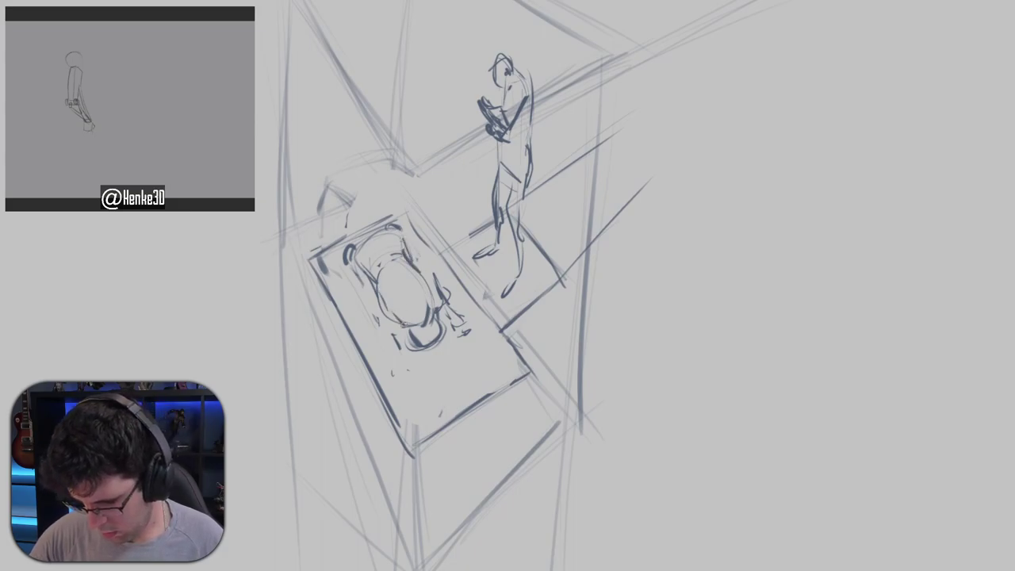
# Firm up the bent-over figure's shoulders and redraw its arms with hands resting on the plane.
pyautogui.moveTo(426, 281); pyautogui.dragTo(445, 306)
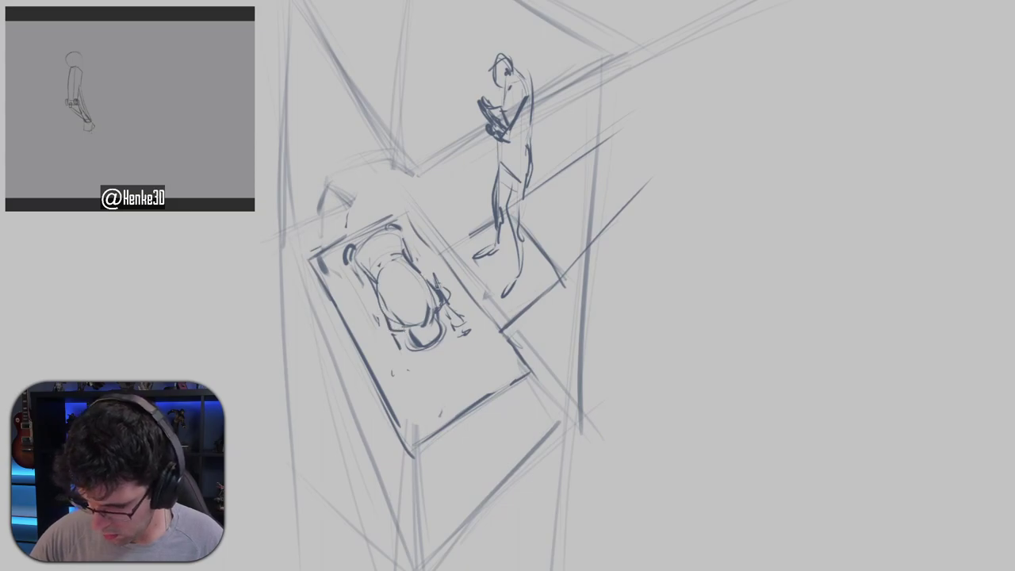
pyautogui.moveTo(426, 271); pyautogui.dragTo(438, 287)
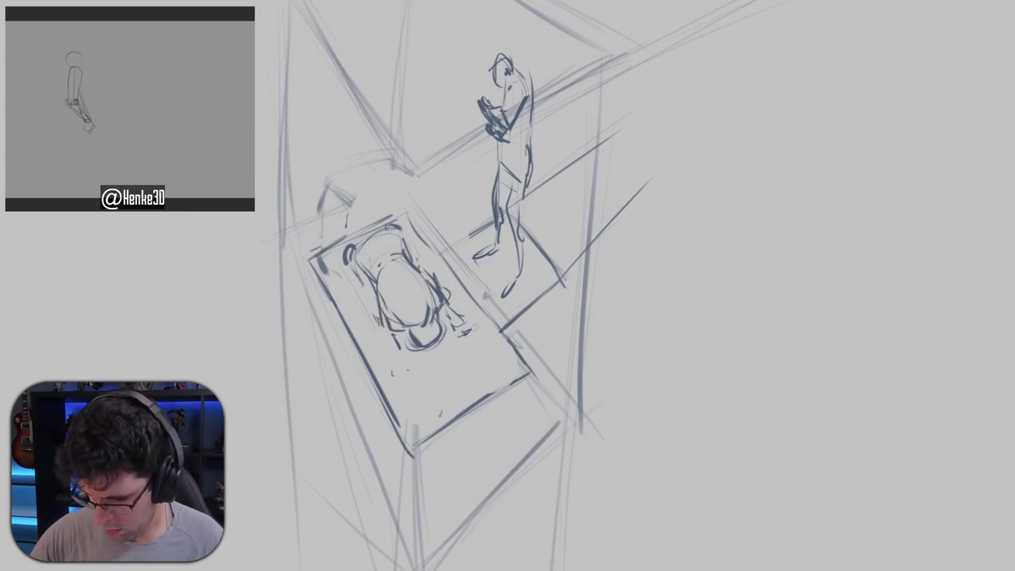
pyautogui.moveTo(389, 331)
pyautogui.mouseDown()
pyautogui.moveTo(398, 358)
pyautogui.moveTo(413, 363)
pyautogui.mouseUp()
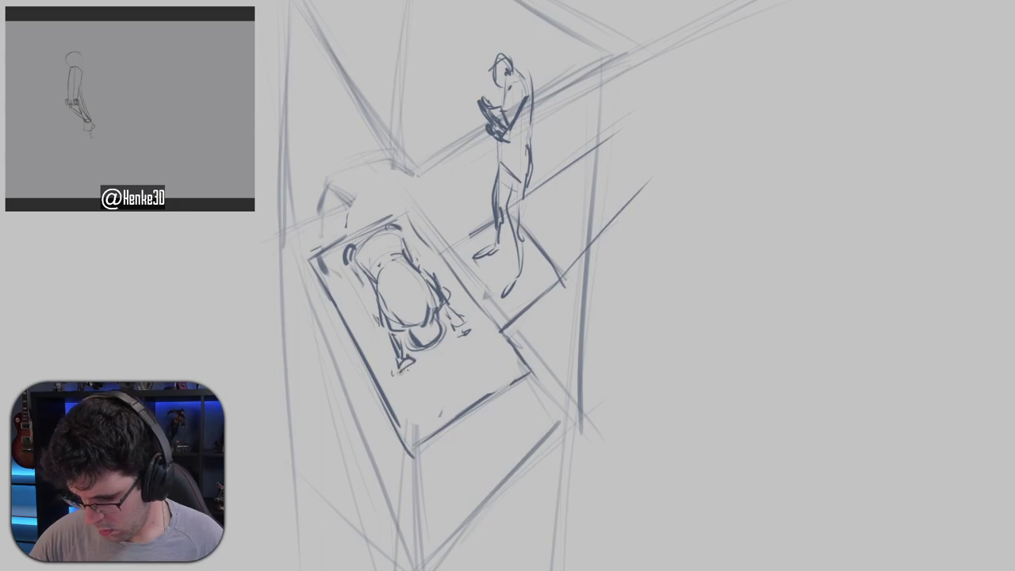
pyautogui.moveTo(497, 287); pyautogui.dragTo(499, 318)
# Enclose the standing figure in a light perspective box, with verticals rising from its floor plane's corners and top edges at head height.
pyautogui.moveTo(564, 241); pyautogui.dragTo(573, 285)
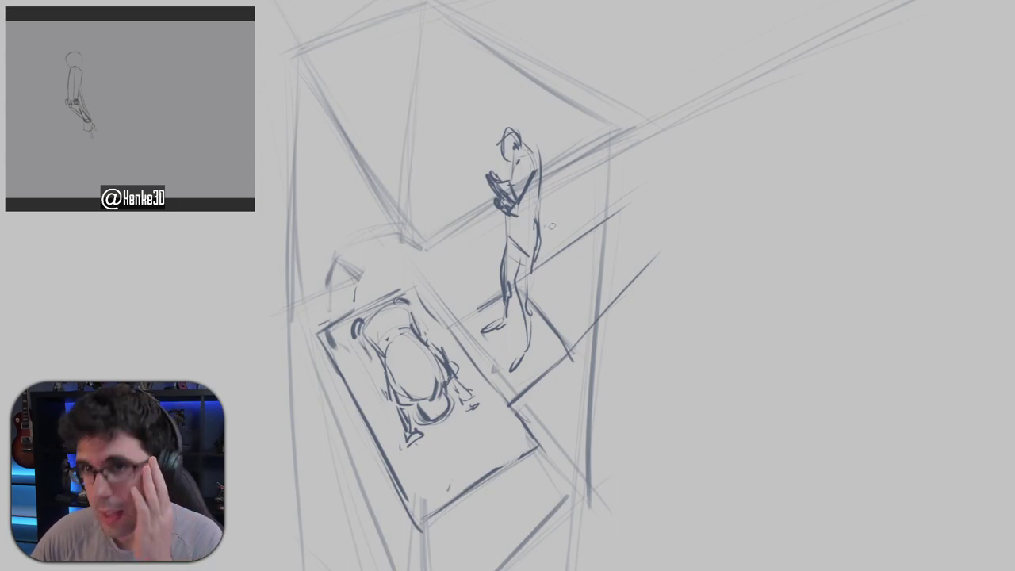
pyautogui.moveTo(581, 209)
pyautogui.mouseDown()
pyautogui.moveTo(568, 166)
pyautogui.moveTo(578, 158)
pyautogui.moveTo(572, 203)
pyautogui.mouseUp()
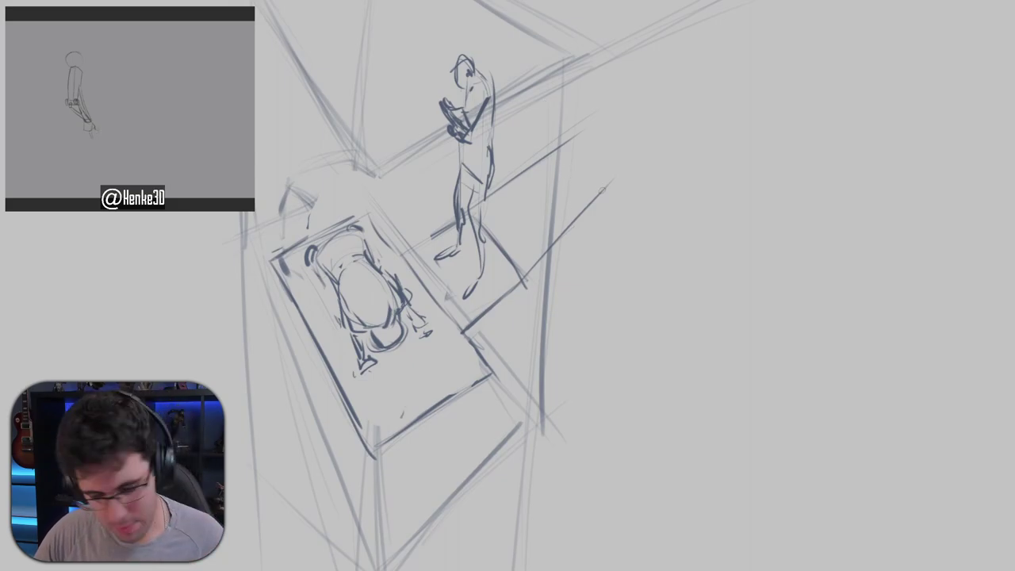
pyautogui.moveTo(619, 178)
pyautogui.mouseDown()
pyautogui.moveTo(634, 301)
pyautogui.moveTo(586, 257)
pyautogui.moveTo(553, 248)
pyautogui.moveTo(644, 258)
pyautogui.mouseUp()
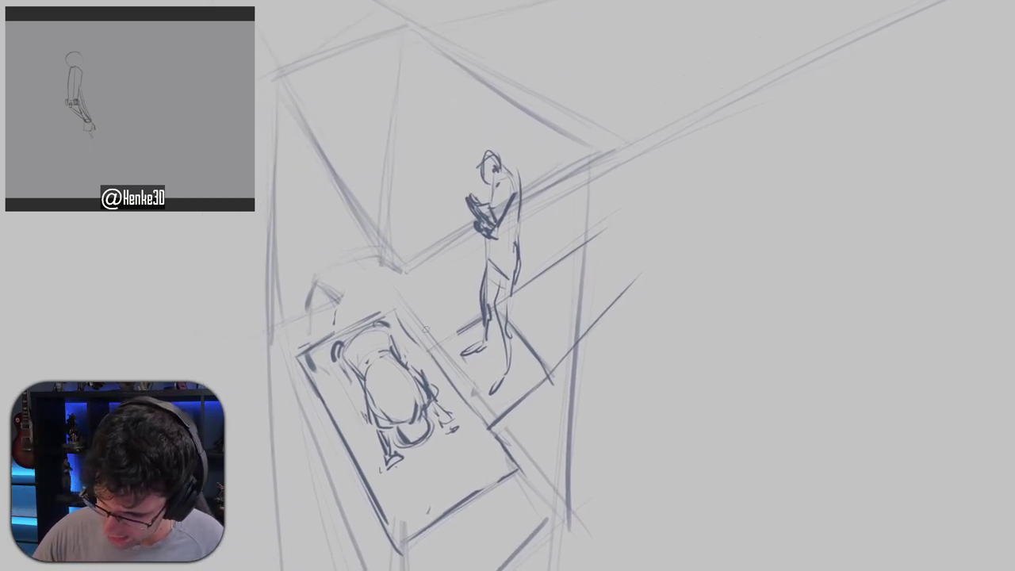
pyautogui.moveTo(430, 332); pyautogui.dragTo(433, 168)
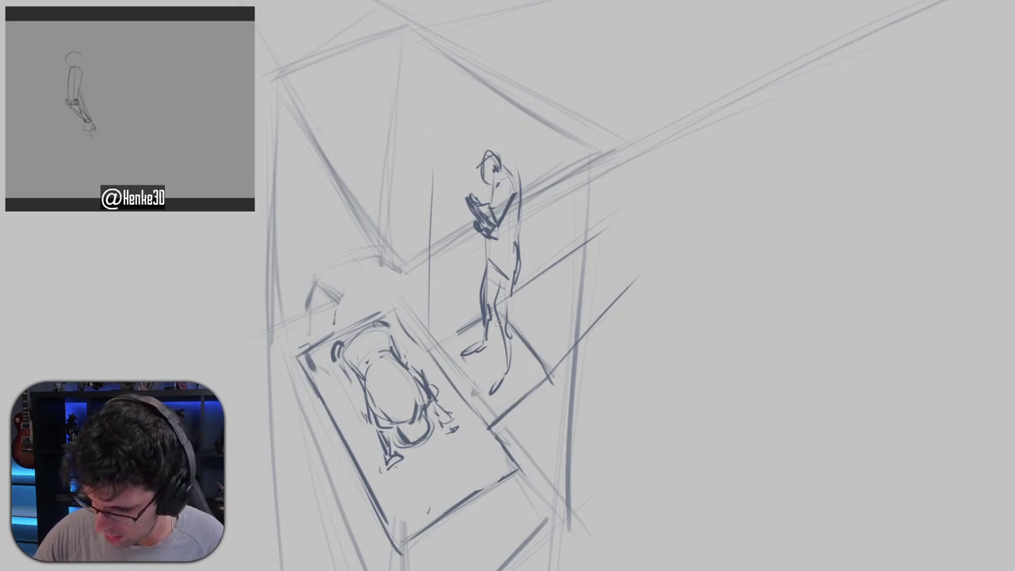
pyautogui.moveTo(495, 315); pyautogui.dragTo(492, 430)
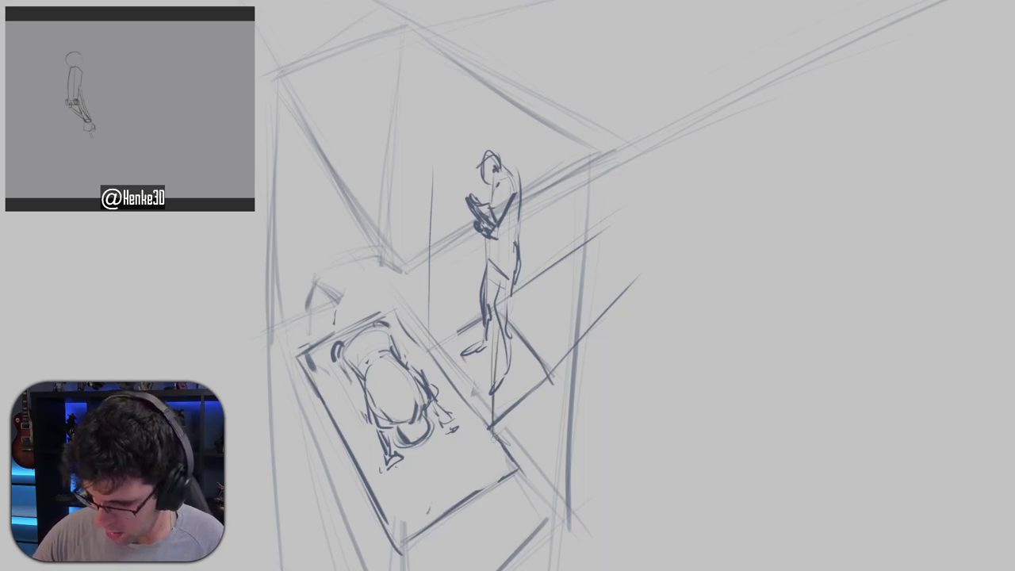
pyautogui.moveTo(561, 293); pyautogui.dragTo(566, 187)
pyautogui.moveTo(552, 388); pyautogui.dragTo(558, 156)
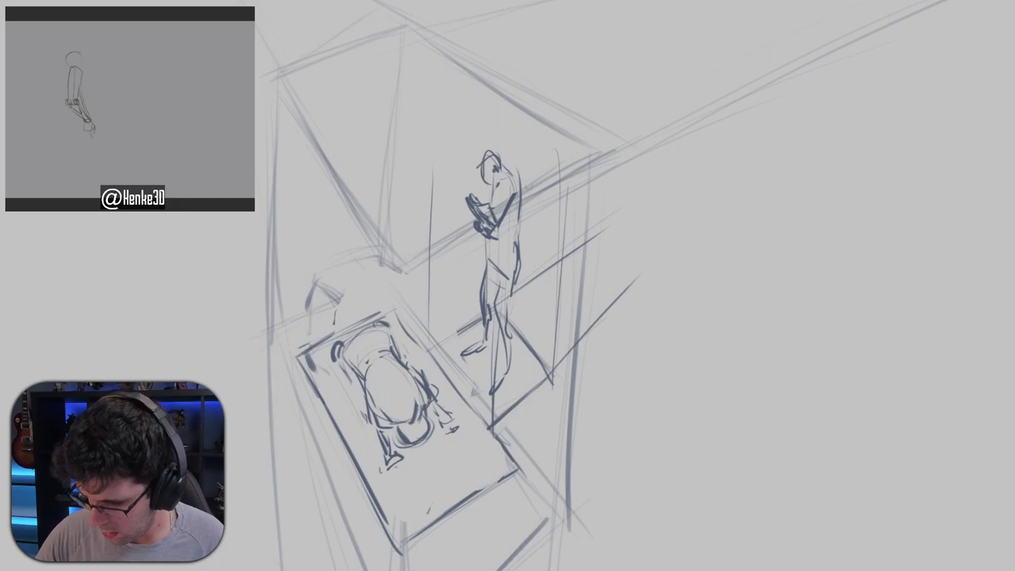
pyautogui.moveTo(452, 157); pyautogui.dragTo(504, 200)
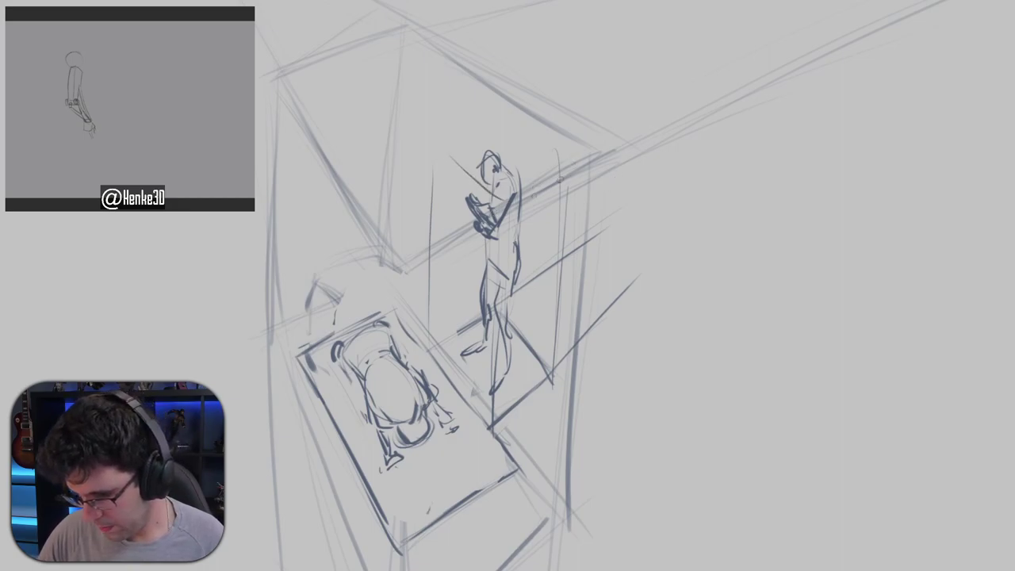
pyautogui.moveTo(453, 159)
pyautogui.mouseDown()
pyautogui.moveTo(496, 141)
pyautogui.moveTo(571, 172)
pyautogui.mouseUp()
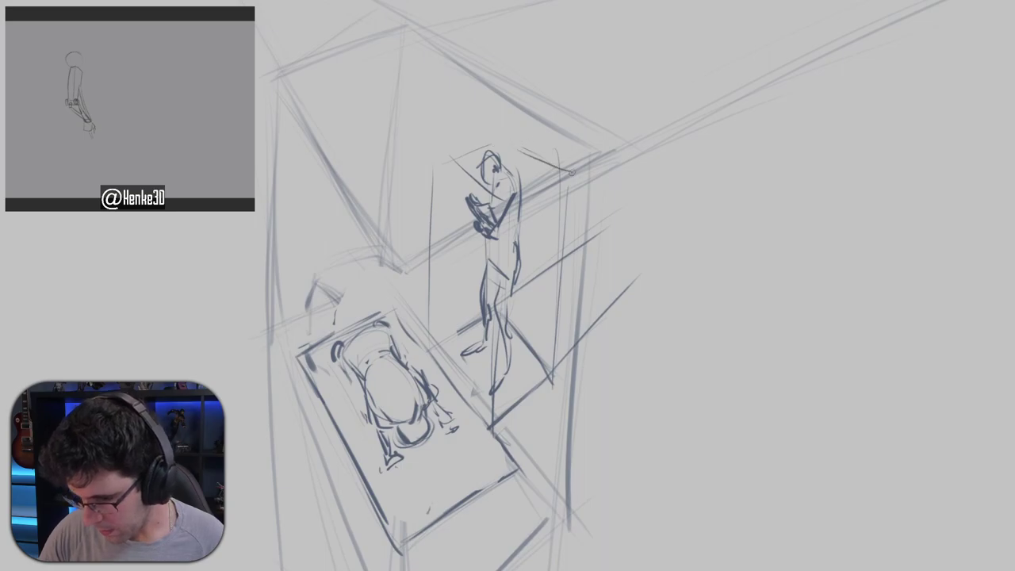
pyautogui.moveTo(435, 171)
pyautogui.mouseDown()
pyautogui.moveTo(519, 208)
pyautogui.moveTo(436, 171)
pyautogui.mouseUp()
pyautogui.hotkey('ctrl', 'z')
pyautogui.moveTo(587, 276)
pyautogui.mouseDown()
pyautogui.moveTo(684, 97)
pyautogui.moveTo(716, 152)
pyautogui.moveTo(683, 238)
pyautogui.moveTo(705, 150)
pyautogui.mouseUp()
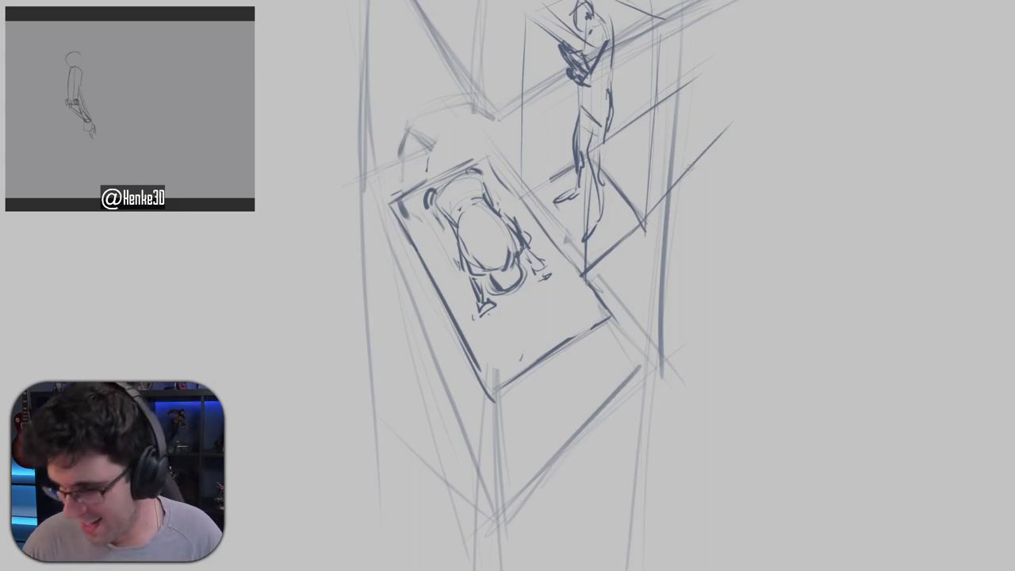
pyautogui.moveTo(686, 158)
pyautogui.mouseDown()
pyautogui.moveTo(529, 296)
pyautogui.moveTo(587, 286)
pyautogui.moveTo(584, 344)
pyautogui.moveTo(610, 221)
pyautogui.moveTo(629, 222)
pyautogui.moveTo(630, 333)
pyautogui.mouseUp()
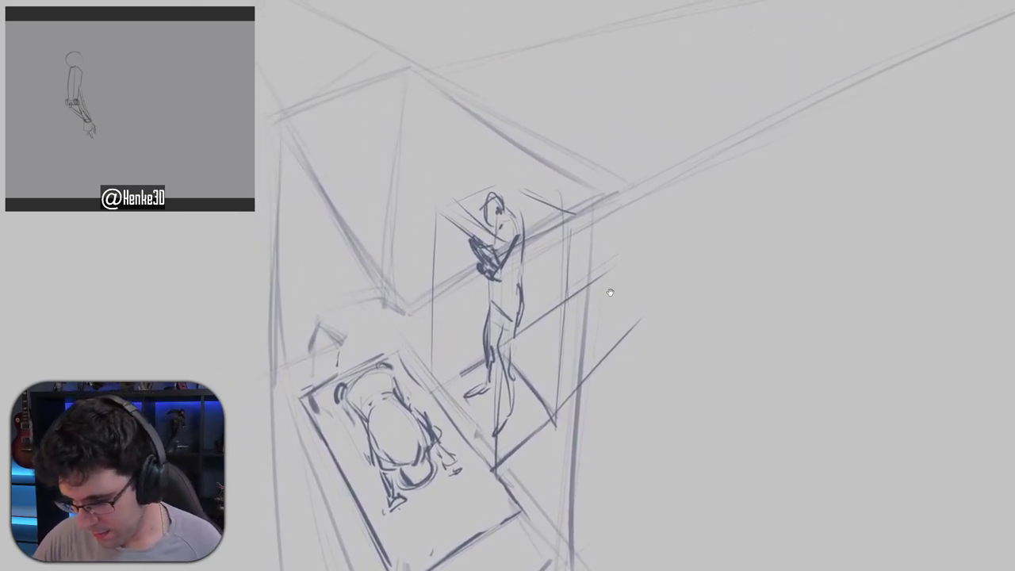
pyautogui.moveTo(609, 293); pyautogui.dragTo(648, 161)
pyautogui.moveTo(464, 389); pyautogui.dragTo(551, 277)
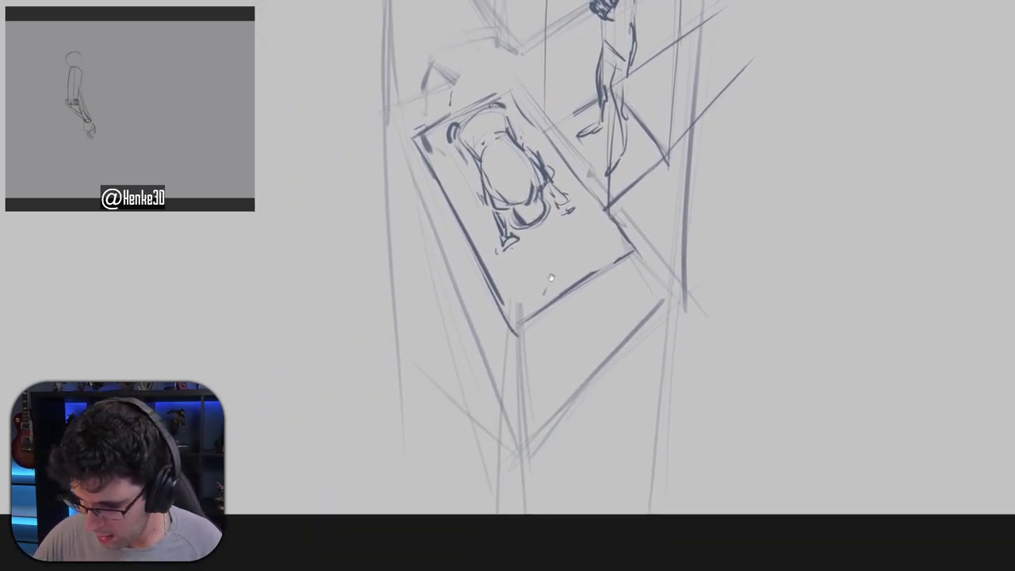
pyautogui.moveTo(657, 305)
pyautogui.mouseDown()
pyautogui.moveTo(464, 495)
pyautogui.moveTo(572, 401)
pyautogui.moveTo(450, 505)
pyautogui.mouseUp()
pyautogui.hotkey('ctrl', 'z')
pyautogui.moveTo(349, 387); pyautogui.dragTo(308, 447)
pyautogui.moveTo(392, 415)
pyautogui.mouseDown()
pyautogui.moveTo(317, 489)
pyautogui.moveTo(269, 559)
pyautogui.moveTo(220, 564)
pyautogui.mouseUp()
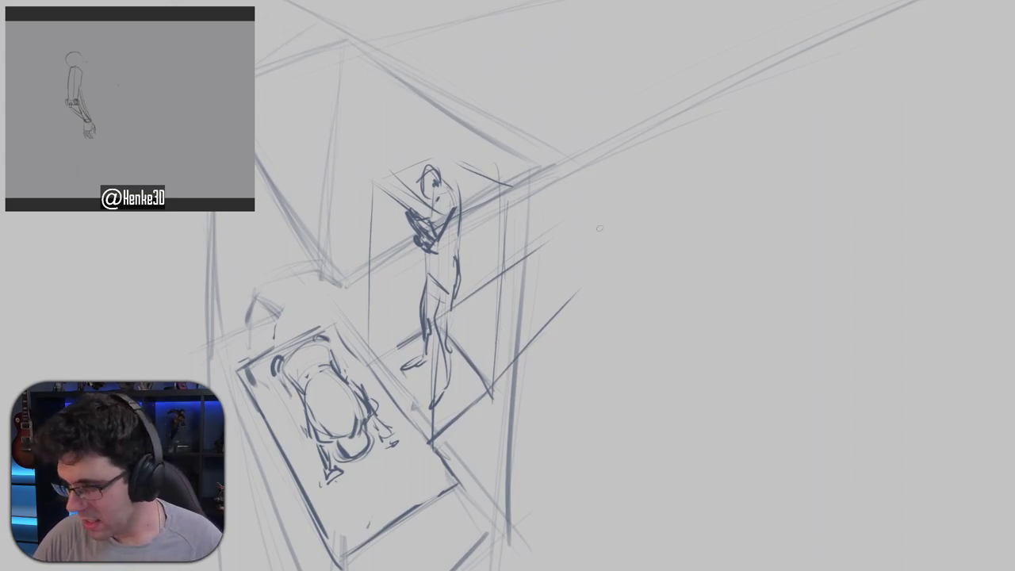
# Draw a slanted side edge and a short cross line on the large box's top face, starting at its back edge.
pyautogui.moveTo(584, 279)
pyautogui.mouseDown()
pyautogui.moveTo(671, 221)
pyautogui.moveTo(658, 195)
pyautogui.moveTo(663, 100)
pyautogui.moveTo(631, 369)
pyautogui.moveTo(637, 410)
pyautogui.moveTo(623, 435)
pyautogui.moveTo(625, 420)
pyautogui.mouseUp()
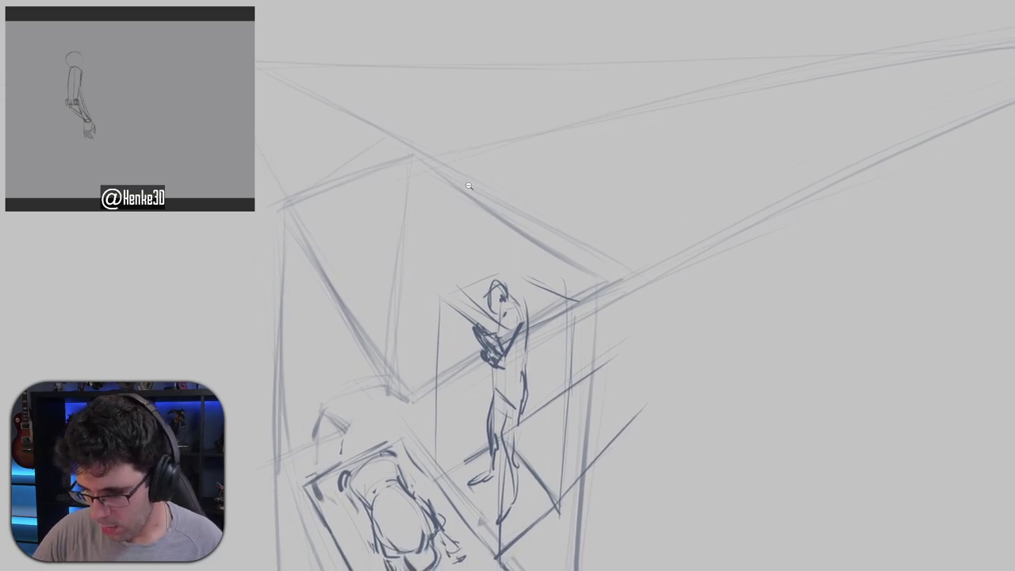
pyautogui.moveTo(468, 186)
pyautogui.mouseDown()
pyautogui.moveTo(542, 233)
pyautogui.moveTo(571, 294)
pyautogui.moveTo(563, 286)
pyautogui.mouseUp()
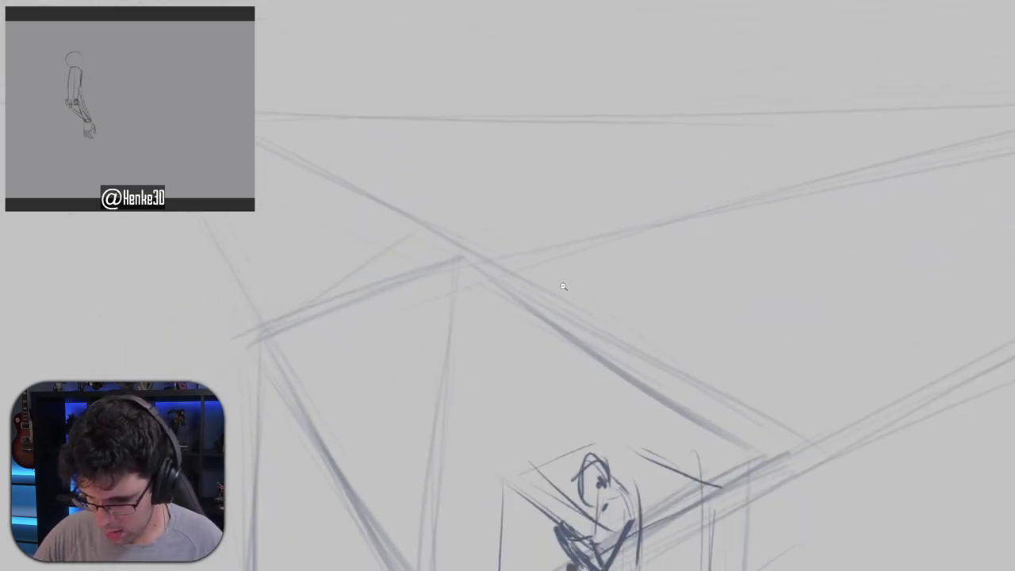
pyautogui.moveTo(351, 290); pyautogui.dragTo(405, 358)
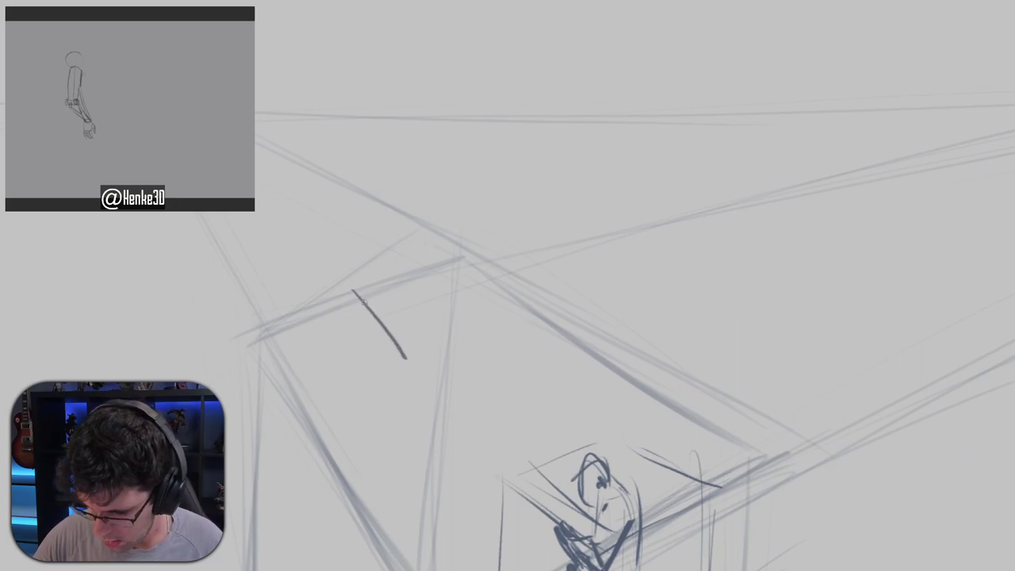
pyautogui.hotkey('ctrl', 'z')
pyautogui.moveTo(350, 293); pyautogui.dragTo(419, 358)
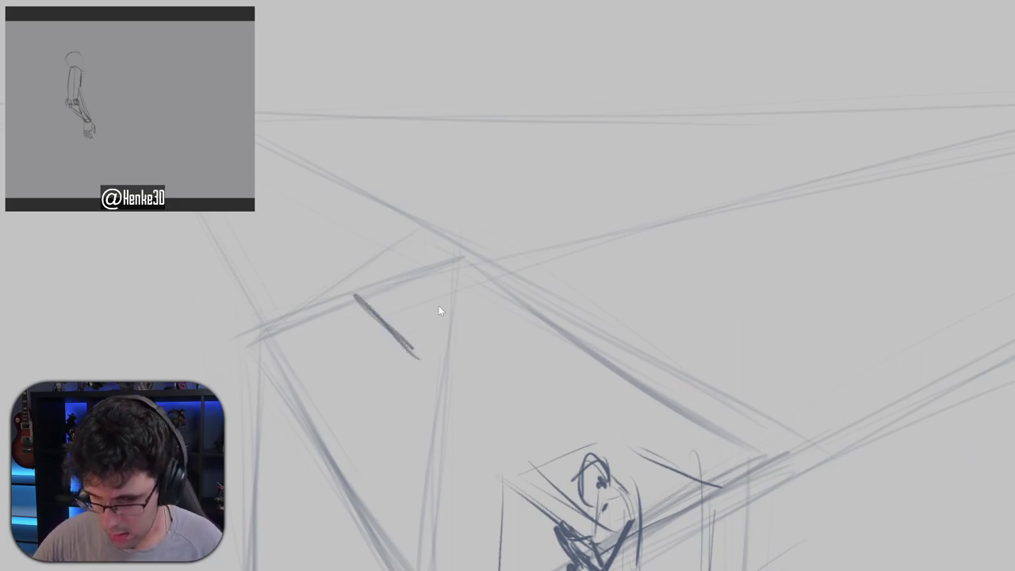
pyautogui.hotkey('ctrl', 'z')
pyautogui.moveTo(362, 291); pyautogui.dragTo(412, 357)
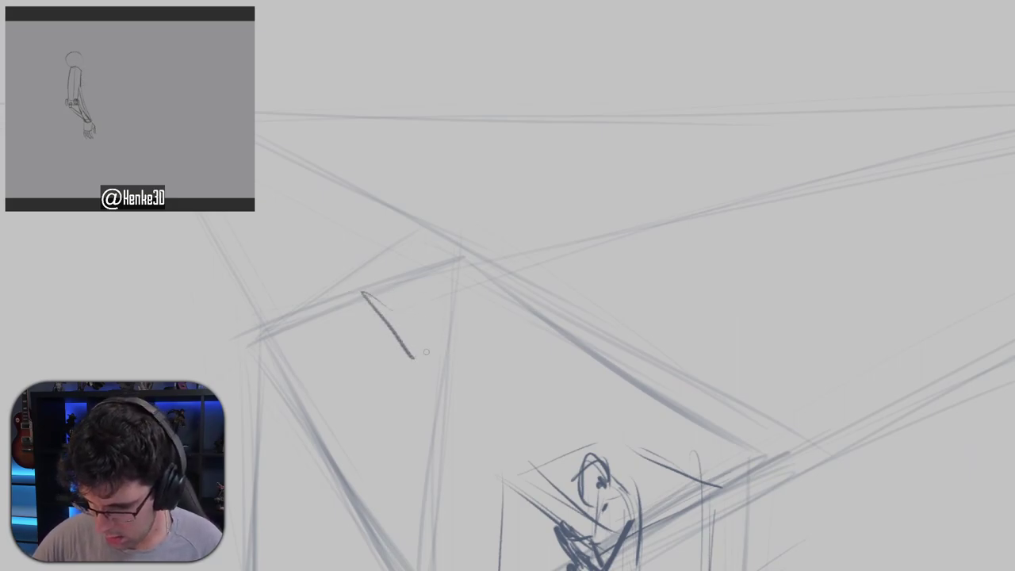
pyautogui.hotkey('ctrl', 'z')
pyautogui.moveTo(357, 294)
pyautogui.mouseDown()
pyautogui.moveTo(410, 347)
pyautogui.moveTo(505, 325)
pyautogui.mouseUp()
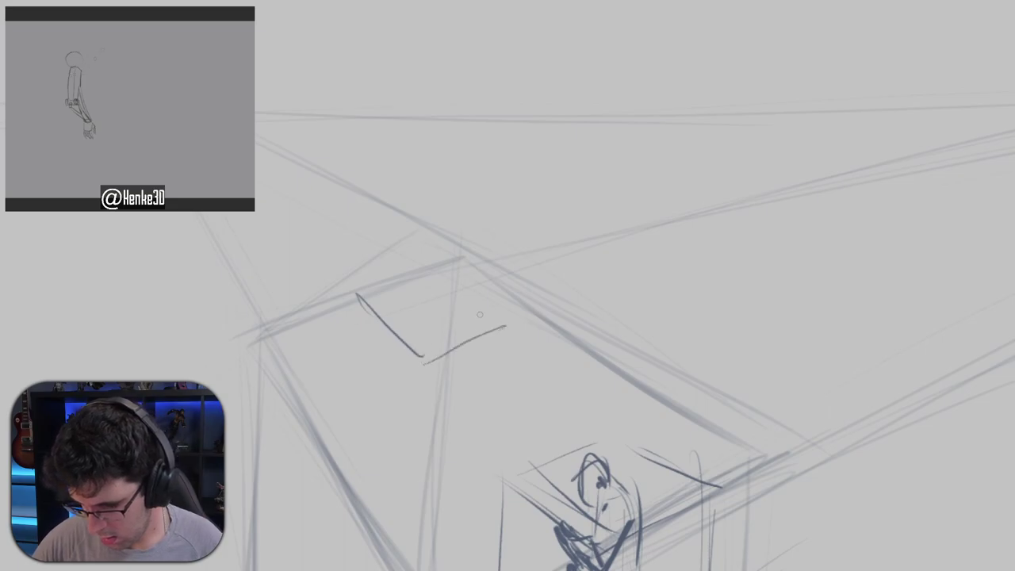
pyautogui.moveTo(403, 270); pyautogui.dragTo(502, 328)
pyautogui.moveTo(458, 304); pyautogui.dragTo(490, 326)
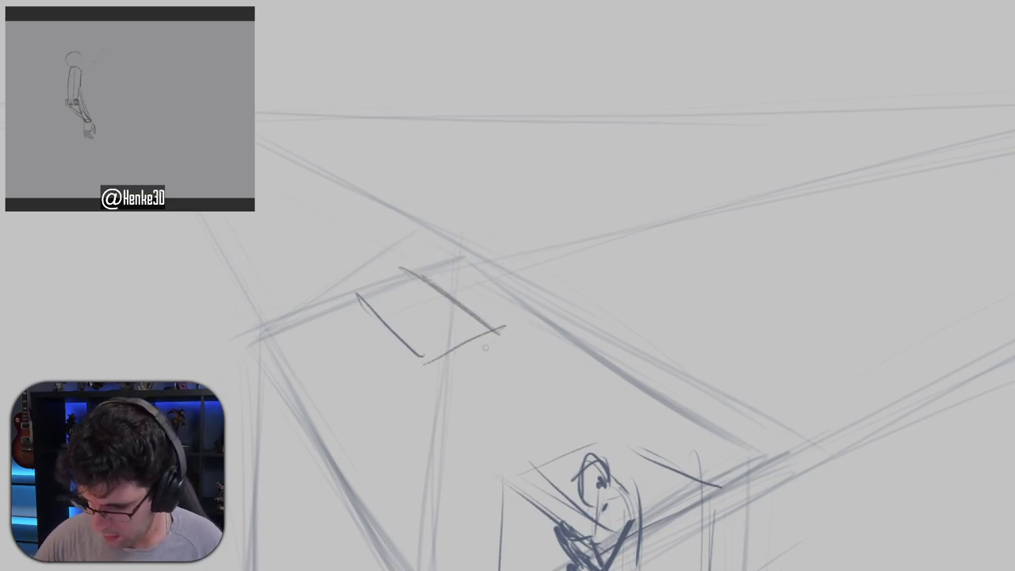
pyautogui.moveTo(432, 359); pyautogui.dragTo(488, 333)
pyautogui.moveTo(356, 292)
pyautogui.mouseDown()
pyautogui.moveTo(422, 274)
pyautogui.moveTo(396, 276)
pyautogui.mouseUp()
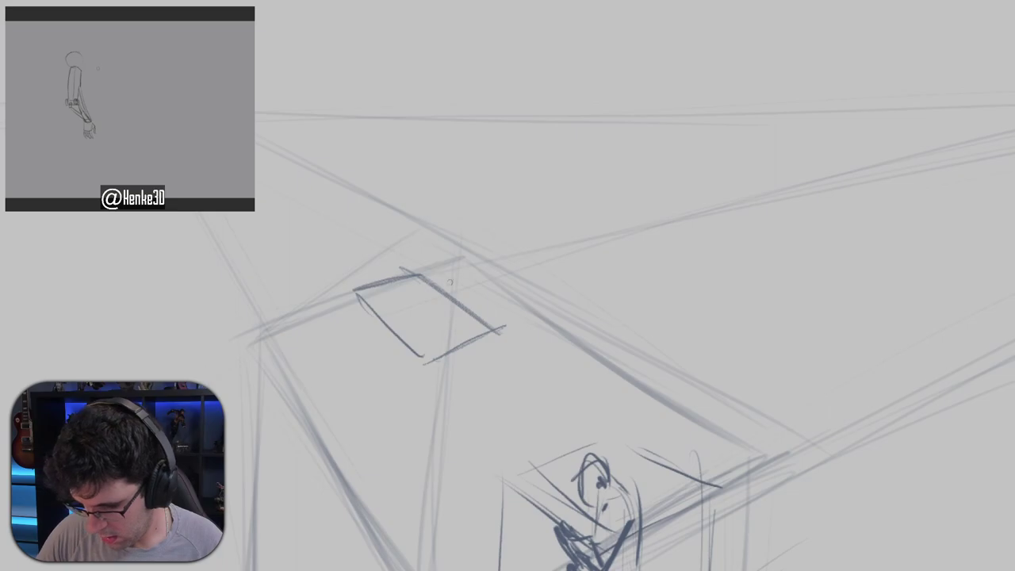
pyautogui.hotkey('ctrl', 'z')
pyautogui.hotkey('ctrl', 'z')
pyautogui.hotkey('ctrl', 'z')
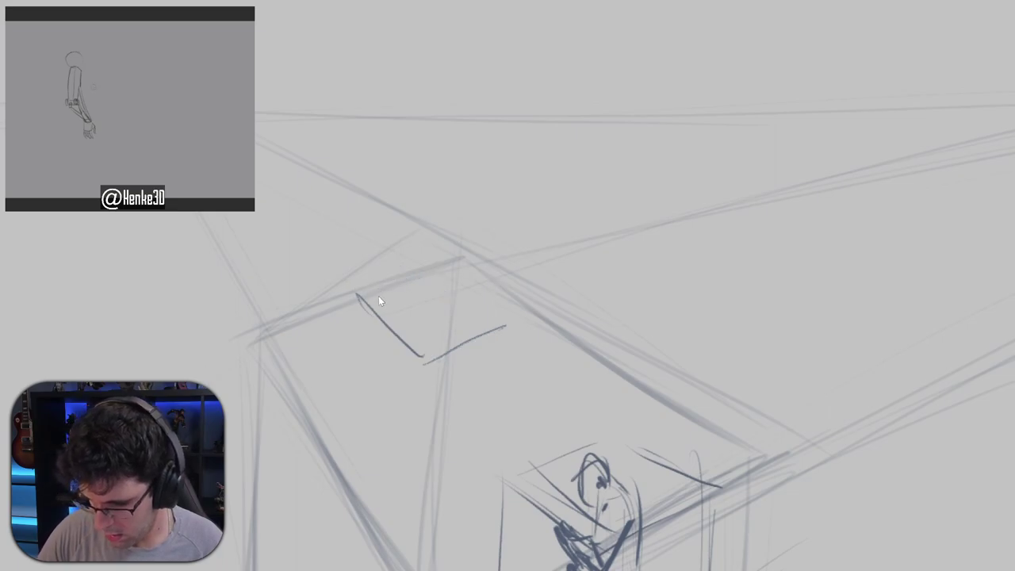
# Outline a longer plane on the top face by darkening its back edge, extending the side edge forward and adding a near edge.
pyautogui.moveTo(356, 293); pyautogui.dragTo(470, 256)
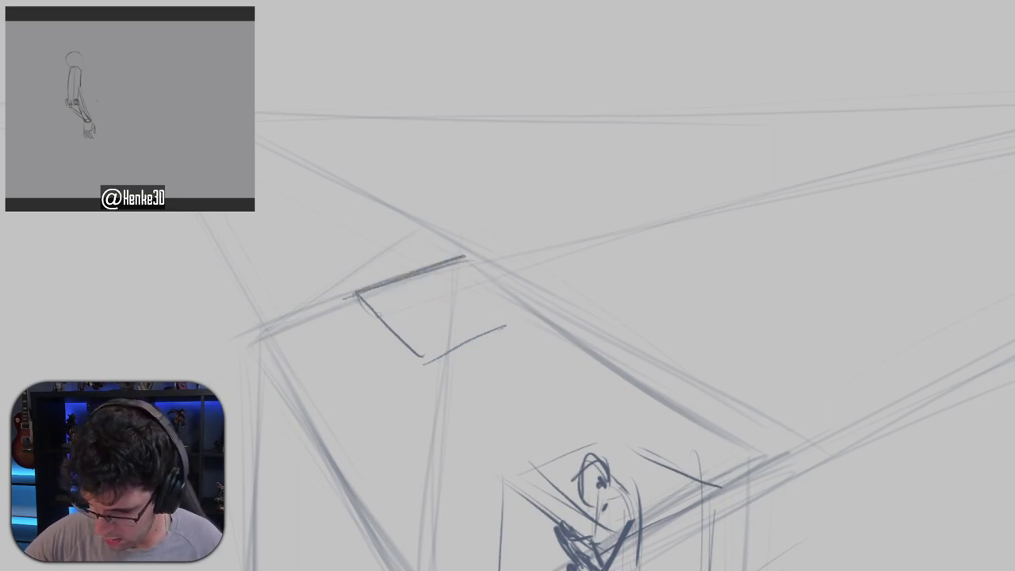
pyautogui.moveTo(357, 295)
pyautogui.mouseDown()
pyautogui.moveTo(494, 427)
pyautogui.moveTo(616, 365)
pyautogui.mouseUp()
pyautogui.moveTo(492, 430); pyautogui.dragTo(615, 366)
pyautogui.moveTo(492, 431); pyautogui.dragTo(612, 385)
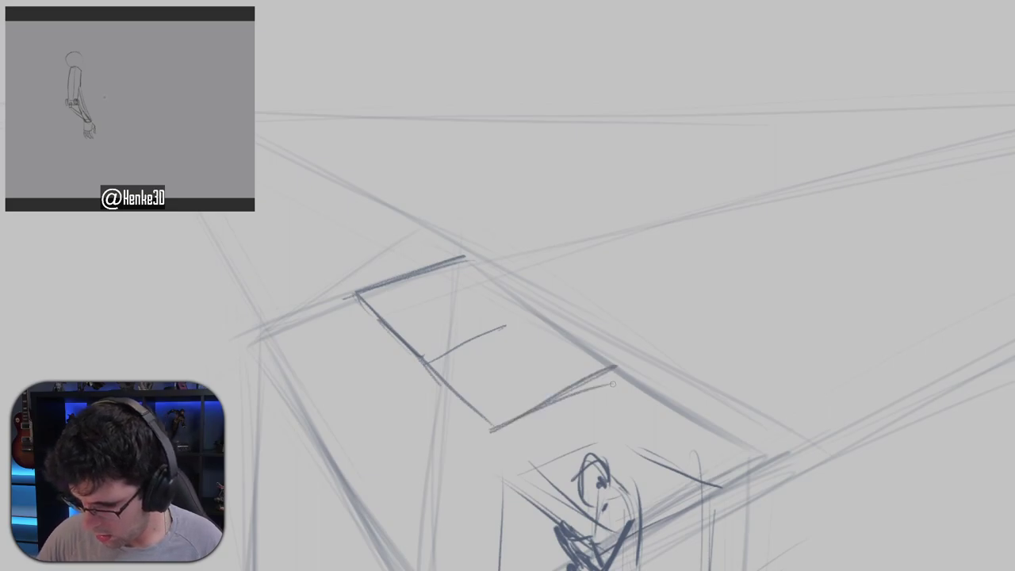
# Close the plane on the large box's top face with its far side edge, and reinforce the near edge.
pyautogui.moveTo(670, 367); pyautogui.dragTo(581, 395)
pyautogui.moveTo(378, 284)
pyautogui.mouseDown()
pyautogui.moveTo(533, 394)
pyautogui.moveTo(544, 382)
pyautogui.moveTo(555, 387)
pyautogui.mouseUp()
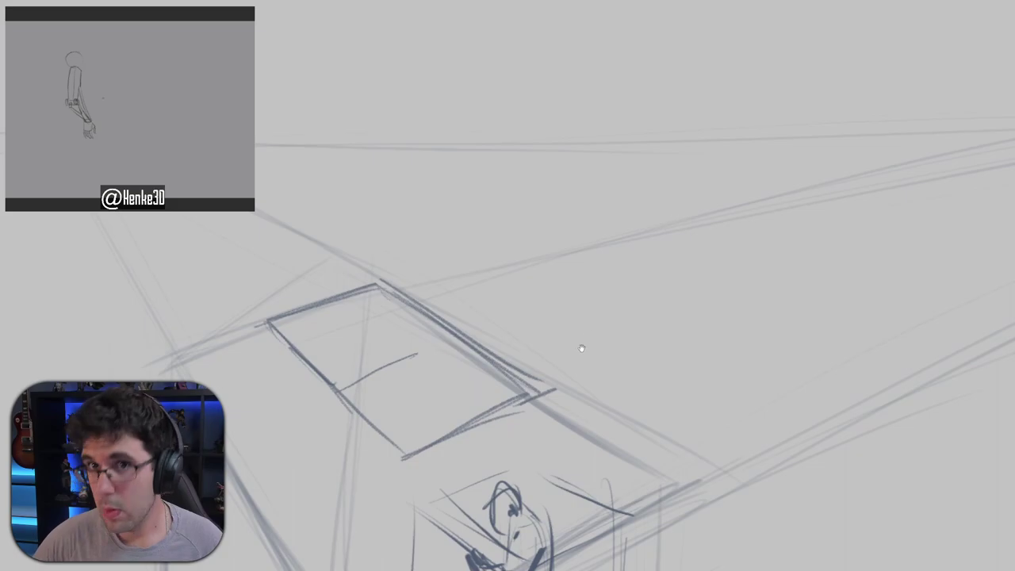
pyautogui.scroll(-3, 581, 349)
pyautogui.moveTo(488, 308); pyautogui.dragTo(546, 339)
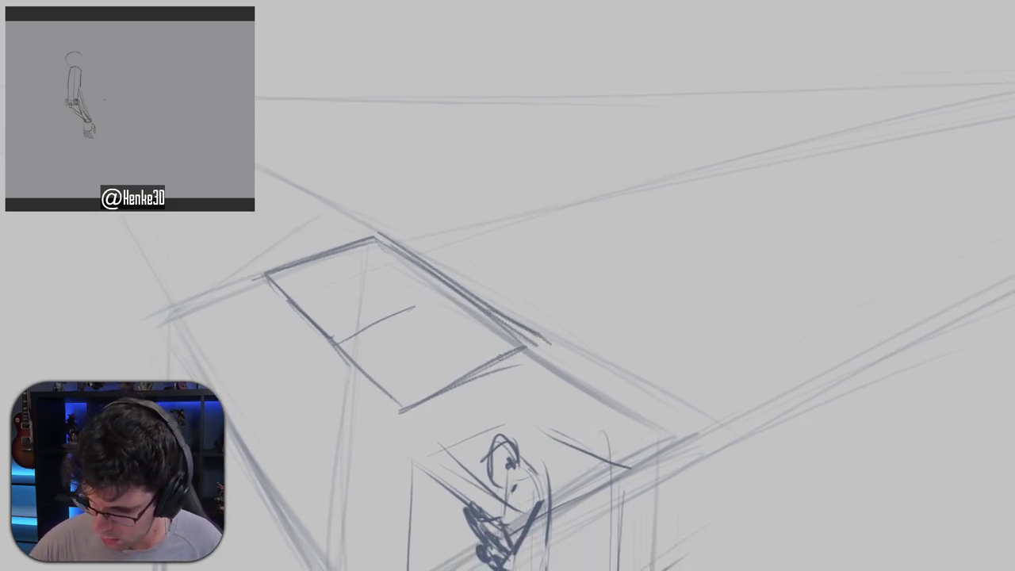
pyautogui.moveTo(399, 409)
pyautogui.mouseDown()
pyautogui.moveTo(558, 338)
pyautogui.moveTo(509, 355)
pyautogui.moveTo(487, 333)
pyautogui.moveTo(538, 246)
pyautogui.moveTo(582, 237)
pyautogui.mouseUp()
pyautogui.scroll(-5, 548, 322)
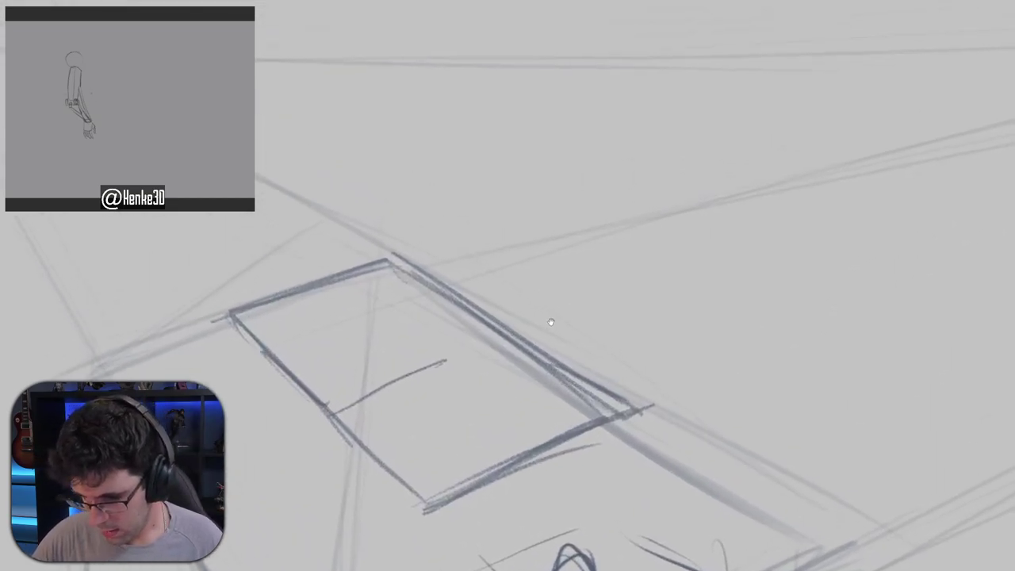
pyautogui.scroll(5, 548, 322)
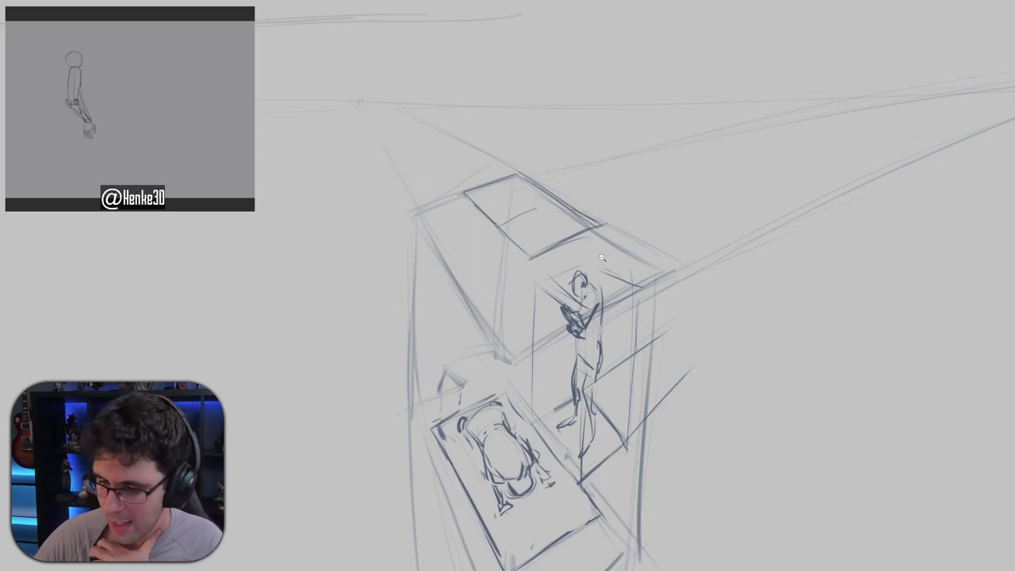
pyautogui.scroll(4, 626, 213)
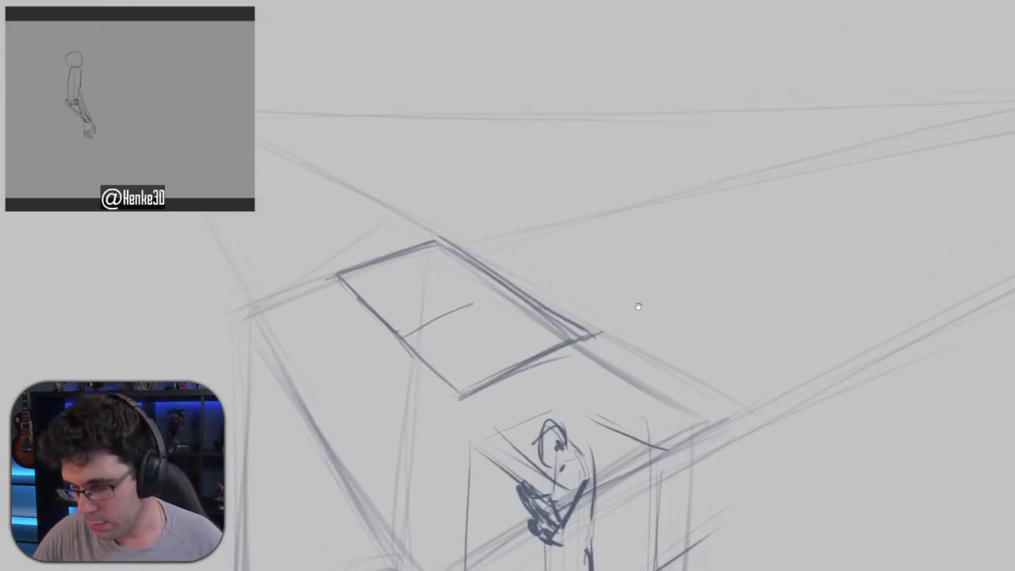
pyautogui.moveTo(588, 279)
pyautogui.mouseDown()
pyautogui.moveTo(611, 290)
pyautogui.moveTo(599, 294)
pyautogui.mouseUp()
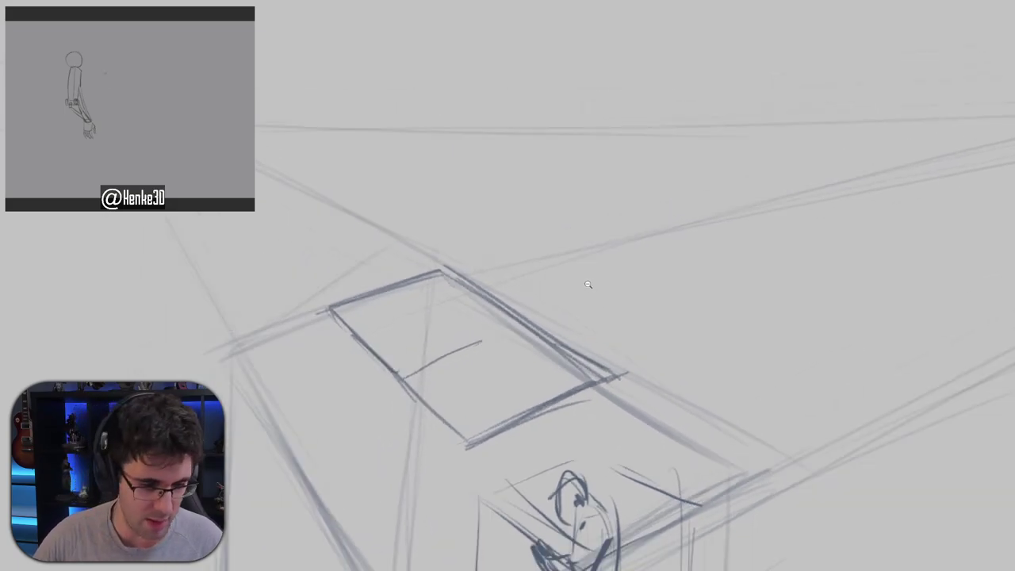
pyautogui.moveTo(491, 292); pyautogui.dragTo(546, 321)
pyautogui.hotkey('ctrl', 'z')
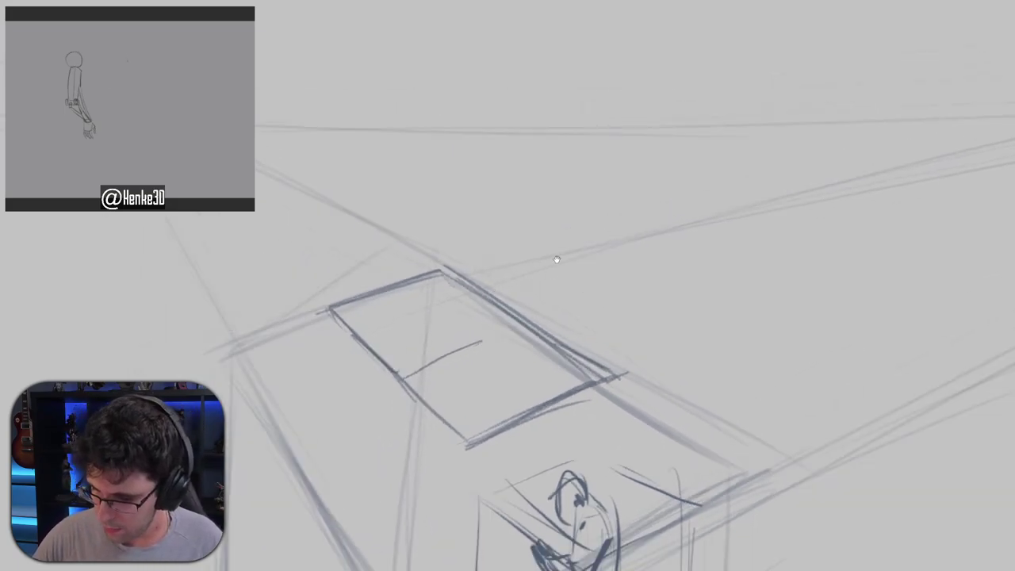
pyautogui.moveTo(557, 259); pyautogui.dragTo(589, 263)
pyautogui.moveTo(512, 317)
pyautogui.mouseDown()
pyautogui.moveTo(515, 287)
pyautogui.moveTo(536, 309)
pyautogui.mouseUp()
pyautogui.hotkey('ctrl', 'z')
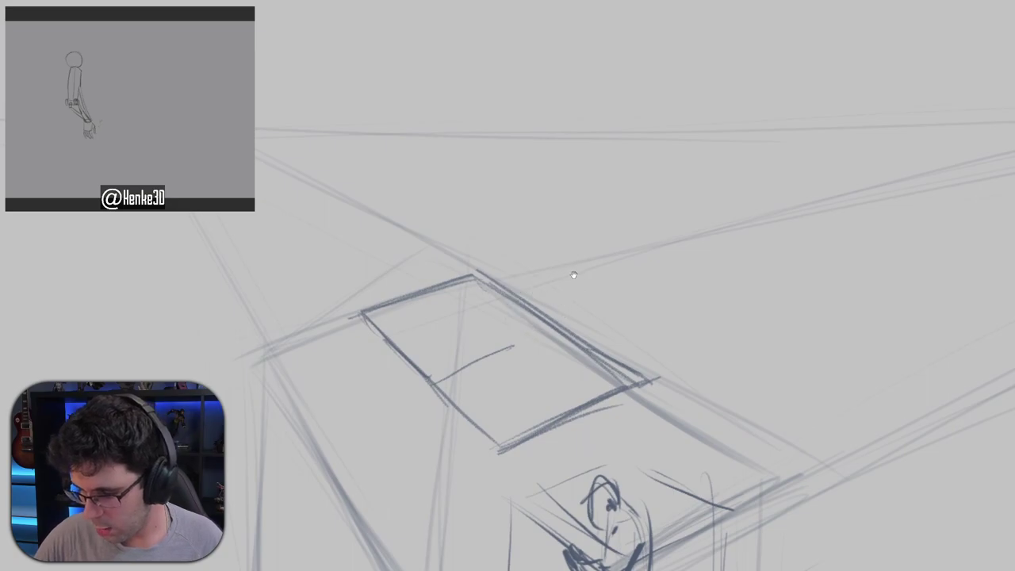
# Raise light vertical lines from the two back corners of the plane on the large box's top face.
pyautogui.moveTo(573, 272); pyautogui.dragTo(568, 221)
pyautogui.moveTo(483, 224); pyautogui.dragTo(467, 268)
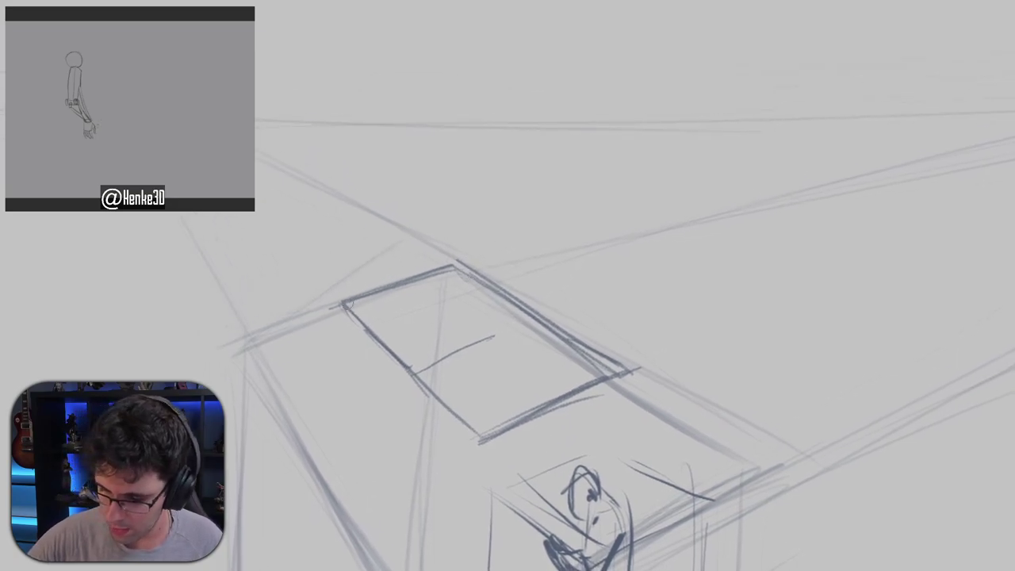
pyautogui.moveTo(341, 307); pyautogui.dragTo(366, 2)
pyautogui.moveTo(458, 242); pyautogui.dragTo(487, 1)
pyautogui.moveTo(627, 191); pyautogui.dragTo(627, 53)
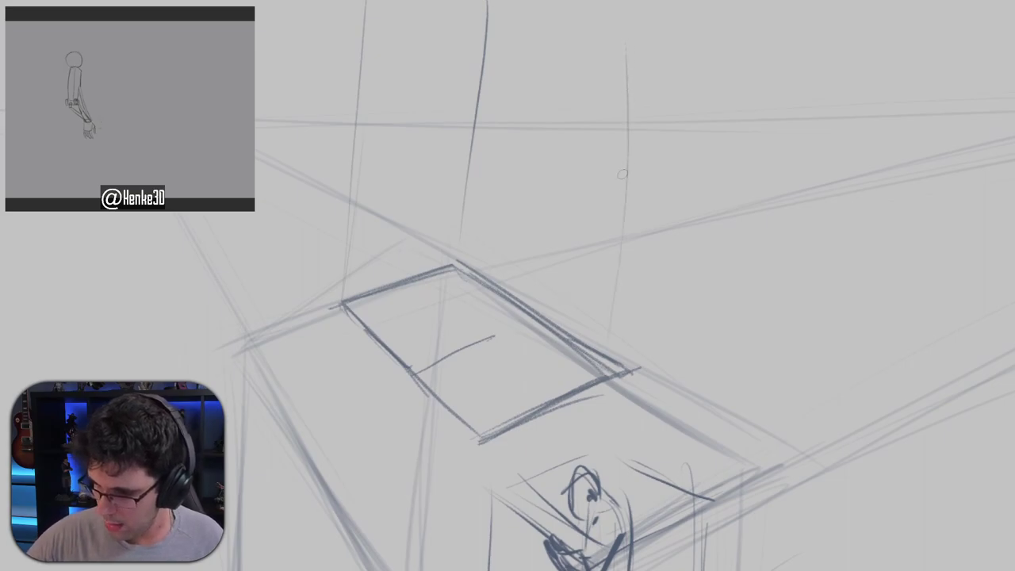
pyautogui.hotkey('ctrl', 'z')
pyautogui.moveTo(627, 361)
pyautogui.mouseDown()
pyautogui.moveTo(651, 44)
pyautogui.moveTo(626, 364)
pyautogui.mouseUp()
pyautogui.hotkey('ctrl', 'z')
pyautogui.moveTo(652, 44); pyautogui.dragTo(626, 370)
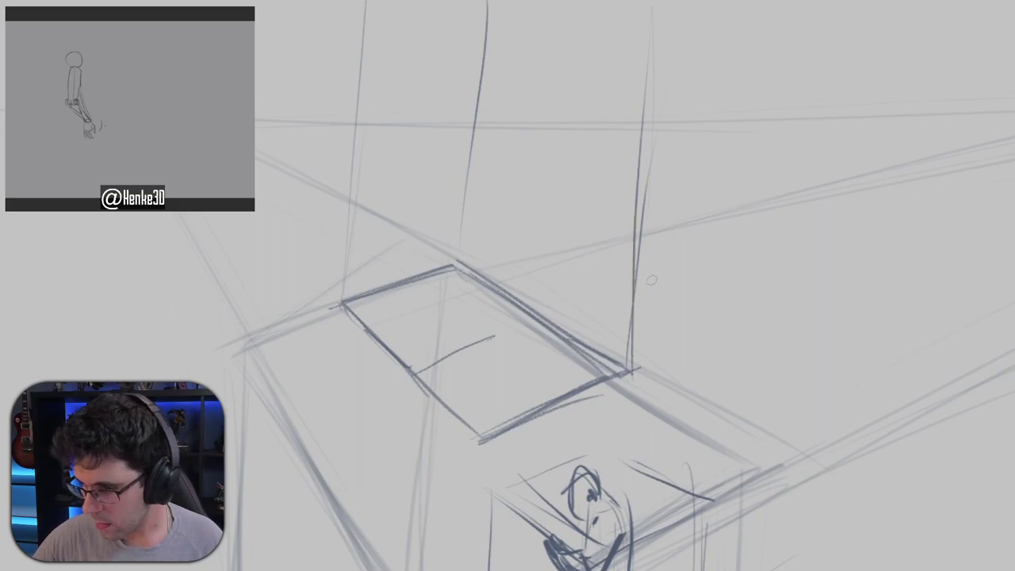
pyautogui.moveTo(655, 249); pyautogui.dragTo(629, 387)
pyautogui.hotkey('ctrl', 'z')
pyautogui.press("ctrl+'")
pyautogui.hotkey('ctrl', "'")
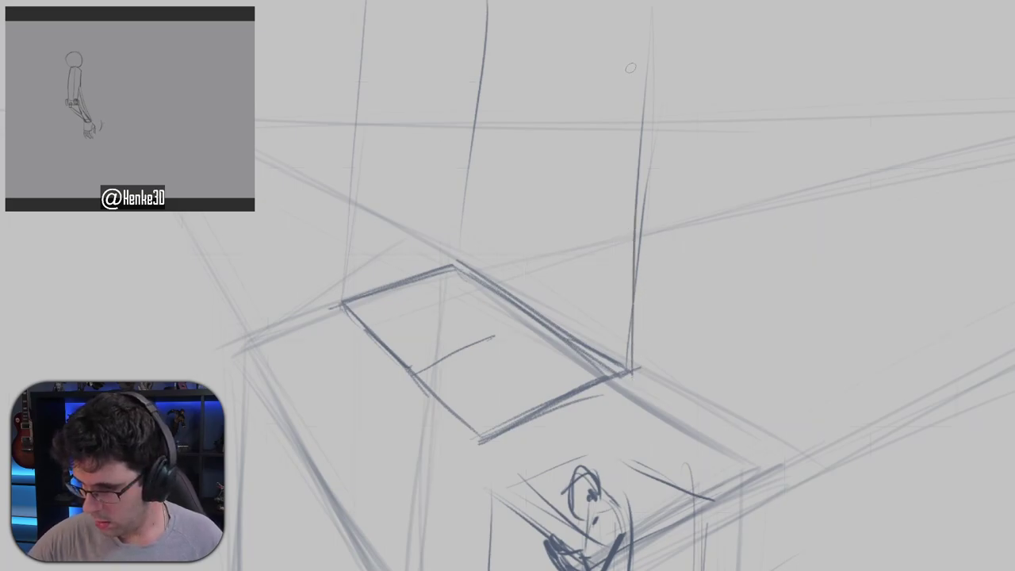
pyautogui.hotkey('ctrl', 'z')
# Draw the vertical at the plane's near corner on the far side, and straighten the back corner's vertical.
pyautogui.moveTo(626, 62); pyautogui.dragTo(619, 358)
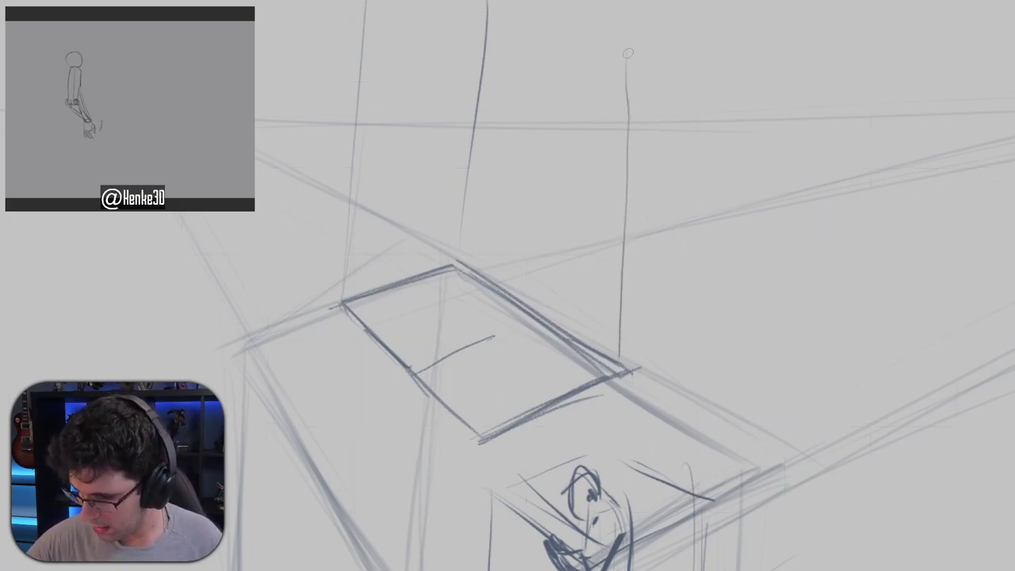
pyautogui.moveTo(628, 53); pyautogui.dragTo(626, 377)
pyautogui.moveTo(475, 5); pyautogui.dragTo(467, 273)
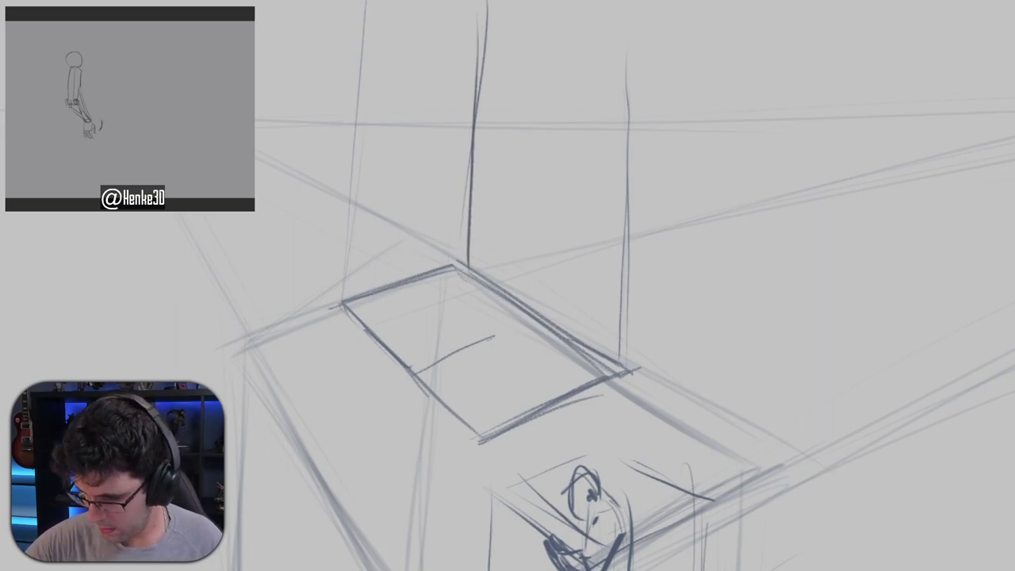
# Connect the tops of the verticals with four perspective edges that form the tall box's top face.
pyautogui.moveTo(498, 4); pyautogui.dragTo(632, 38)
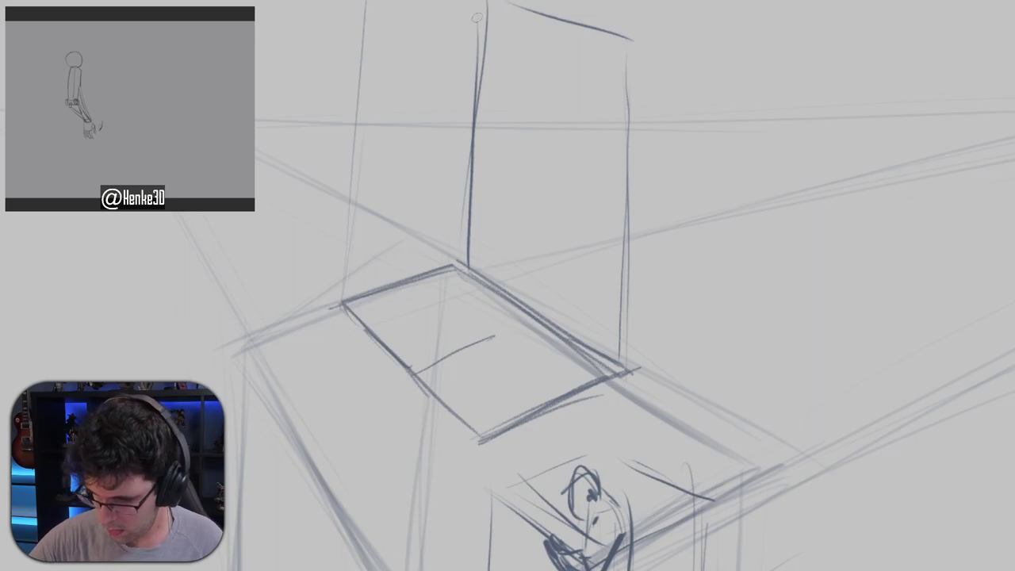
pyautogui.moveTo(436, 14)
pyautogui.mouseDown()
pyautogui.moveTo(498, 3)
pyautogui.moveTo(353, 28)
pyautogui.mouseUp()
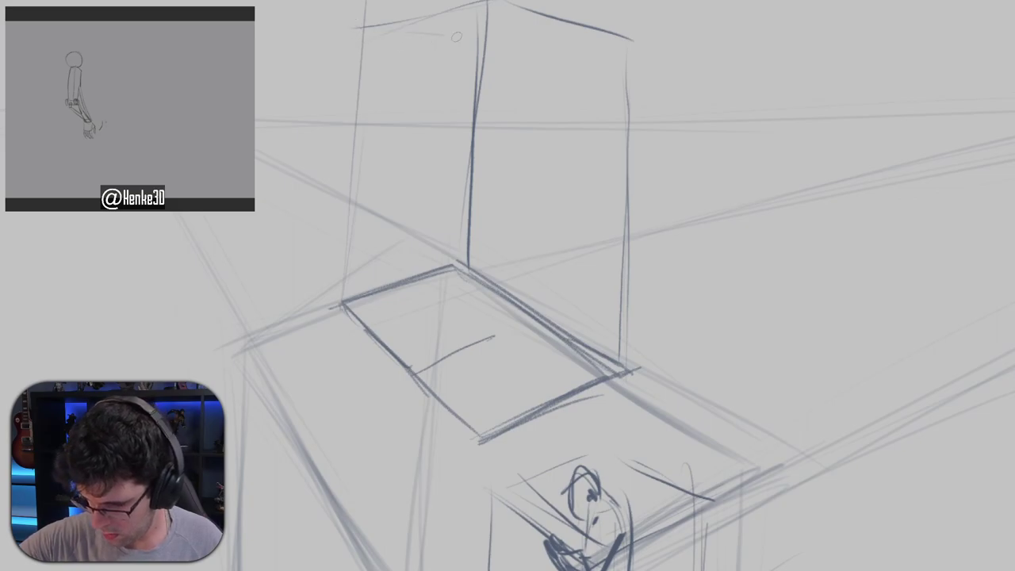
pyautogui.moveTo(390, 34)
pyautogui.mouseDown()
pyautogui.moveTo(504, 55)
pyautogui.moveTo(497, 182)
pyautogui.mouseUp()
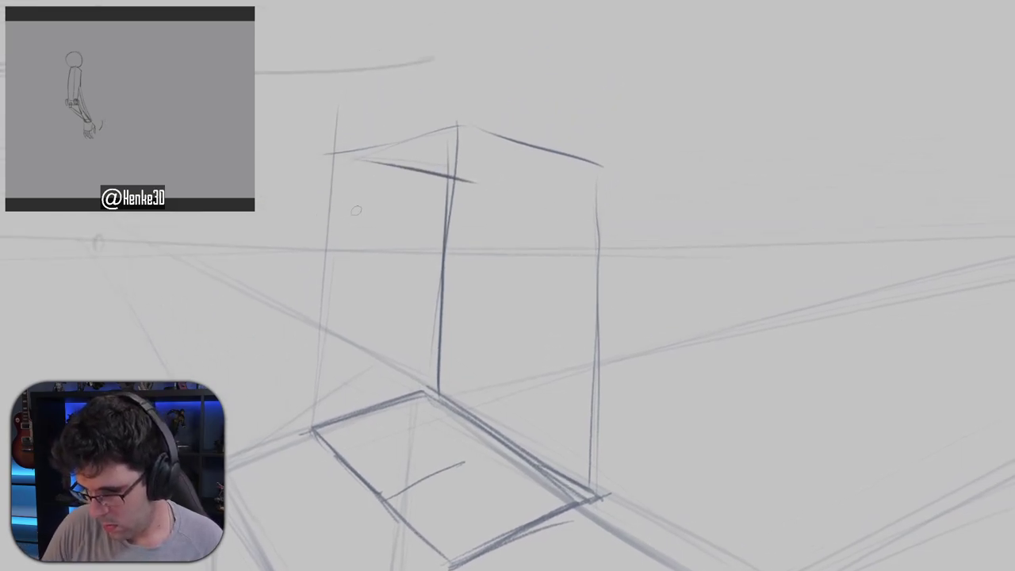
pyautogui.moveTo(561, 176); pyautogui.dragTo(462, 190)
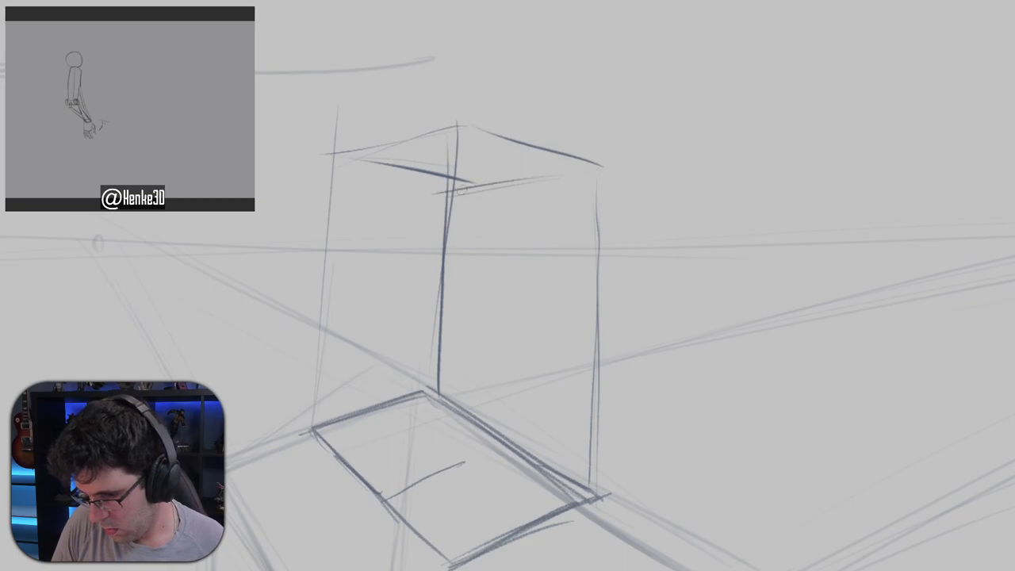
pyautogui.moveTo(347, 153)
pyautogui.mouseDown()
pyautogui.moveTo(462, 191)
pyautogui.moveTo(604, 167)
pyautogui.mouseUp()
pyautogui.moveTo(391, 142); pyautogui.dragTo(463, 129)
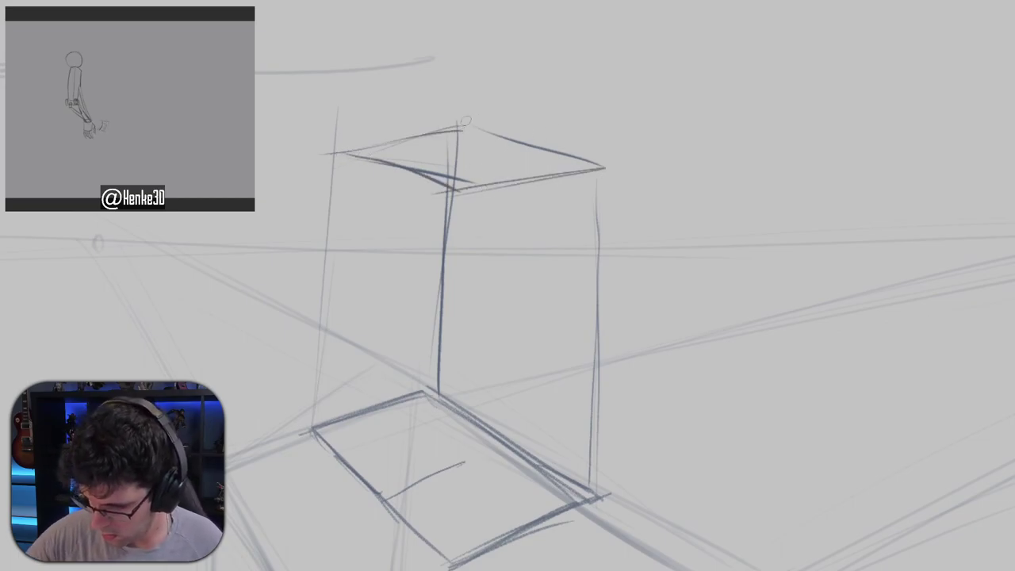
# Darken the tall box's far-side vertical and drop the front vertical down to the plane's nearest corner.
pyautogui.moveTo(603, 182); pyautogui.dragTo(597, 469)
pyautogui.hotkey('ctrl', 'z')
pyautogui.moveTo(526, 356)
pyautogui.mouseDown()
pyautogui.moveTo(546, 256)
pyautogui.moveTo(531, 157)
pyautogui.mouseUp()
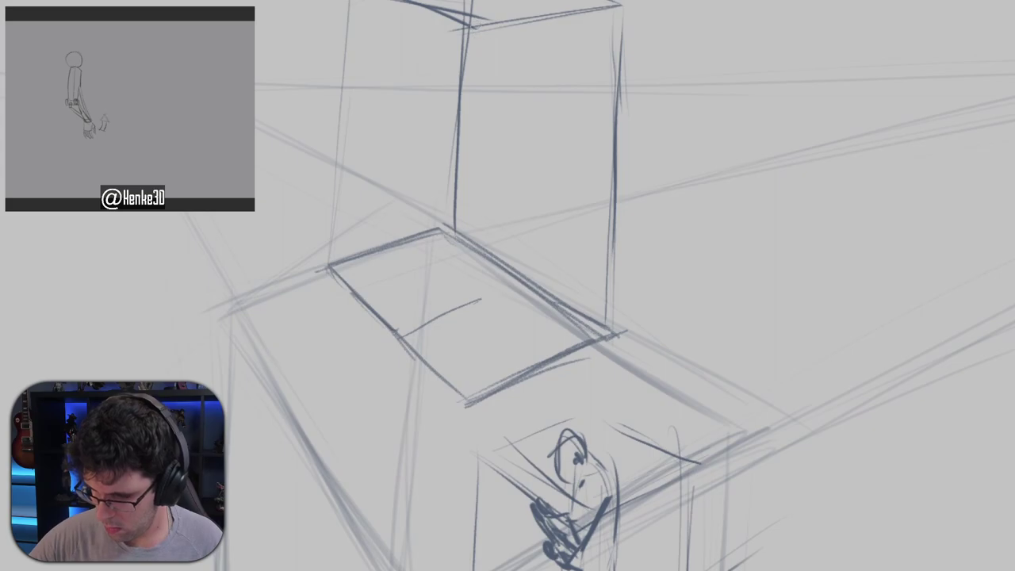
pyautogui.moveTo(469, 197); pyautogui.dragTo(464, 413)
pyautogui.moveTo(507, 322); pyautogui.dragTo(519, 392)
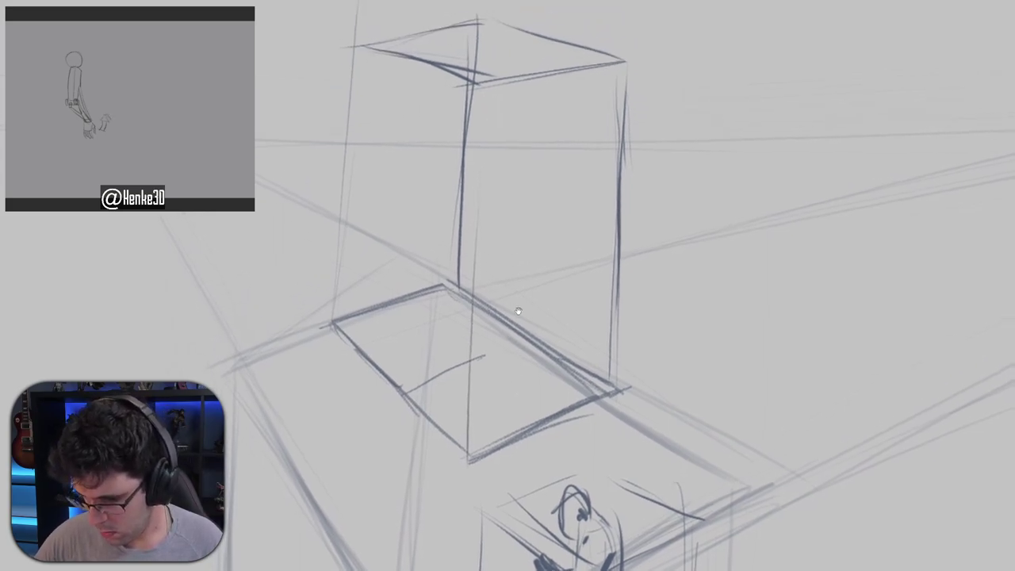
# Lightly outline the footprint of a small box inside the plane, following the plane's perspective.
pyautogui.moveTo(545, 323); pyautogui.dragTo(553, 341)
pyautogui.moveTo(504, 296)
pyautogui.mouseDown()
pyautogui.moveTo(510, 253)
pyautogui.moveTo(449, 295)
pyautogui.moveTo(480, 358)
pyautogui.mouseUp()
pyautogui.hotkey('ctrl', 'z')
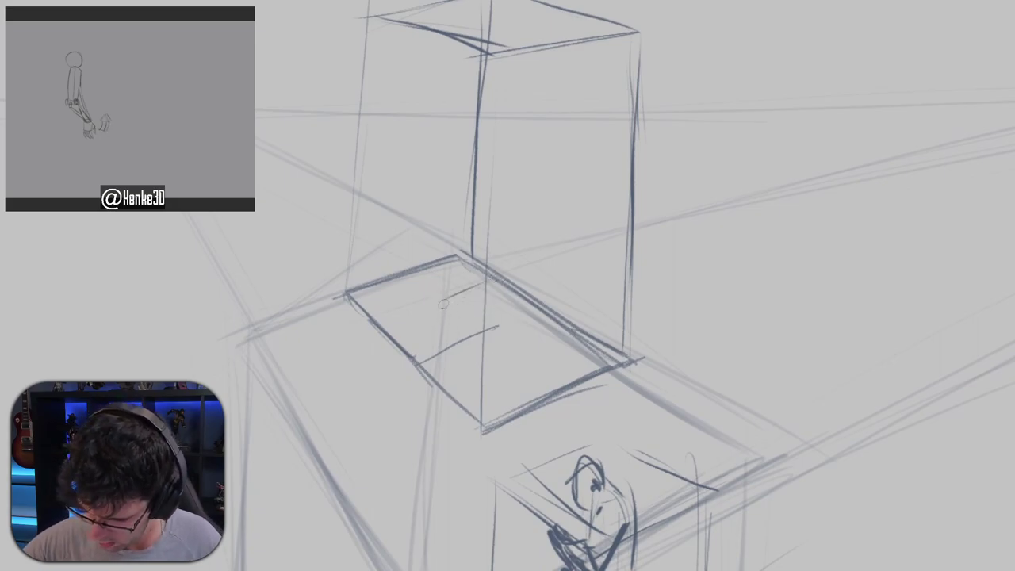
pyautogui.moveTo(443, 305)
pyautogui.mouseDown()
pyautogui.moveTo(493, 354)
pyautogui.moveTo(566, 337)
pyautogui.mouseUp()
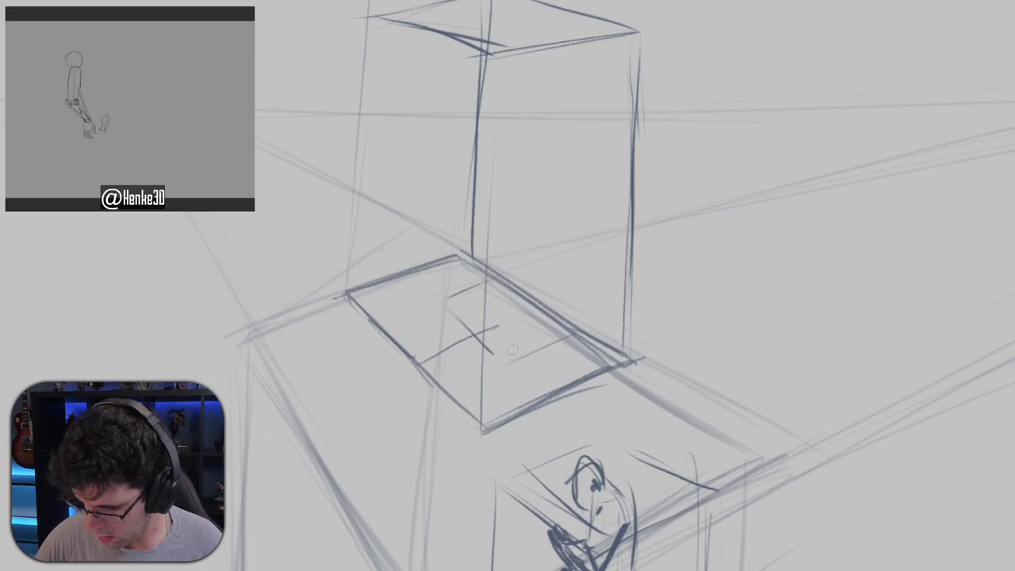
pyautogui.moveTo(448, 303)
pyautogui.mouseDown()
pyautogui.moveTo(451, 263)
pyautogui.moveTo(505, 234)
pyautogui.moveTo(507, 325)
pyautogui.mouseUp()
pyautogui.hotkey('ctrl', 'z')
# Raise short verticals from the footprint and draw the small box's top face.
pyautogui.moveTo(463, 275)
pyautogui.mouseDown()
pyautogui.moveTo(506, 314)
pyautogui.moveTo(508, 361)
pyautogui.mouseUp()
pyautogui.moveTo(515, 309)
pyautogui.mouseDown()
pyautogui.moveTo(564, 283)
pyautogui.moveTo(579, 335)
pyautogui.mouseUp()
pyautogui.moveTo(505, 234)
pyautogui.mouseDown()
pyautogui.moveTo(585, 290)
pyautogui.moveTo(572, 281)
pyautogui.mouseUp()
pyautogui.hotkey('ctrl', 'z')
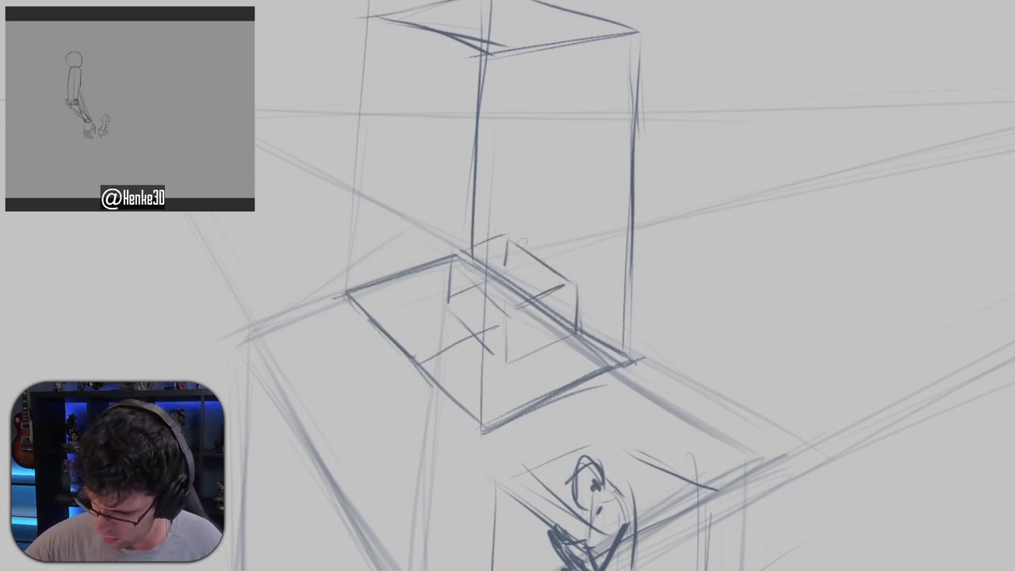
# Darken the small box's front verticals and bottom edges so it reads as a solid block.
pyautogui.moveTo(530, 251)
pyautogui.mouseDown()
pyautogui.moveTo(577, 283)
pyautogui.moveTo(509, 306)
pyautogui.moveTo(456, 266)
pyautogui.moveTo(503, 303)
pyautogui.moveTo(507, 367)
pyautogui.mouseUp()
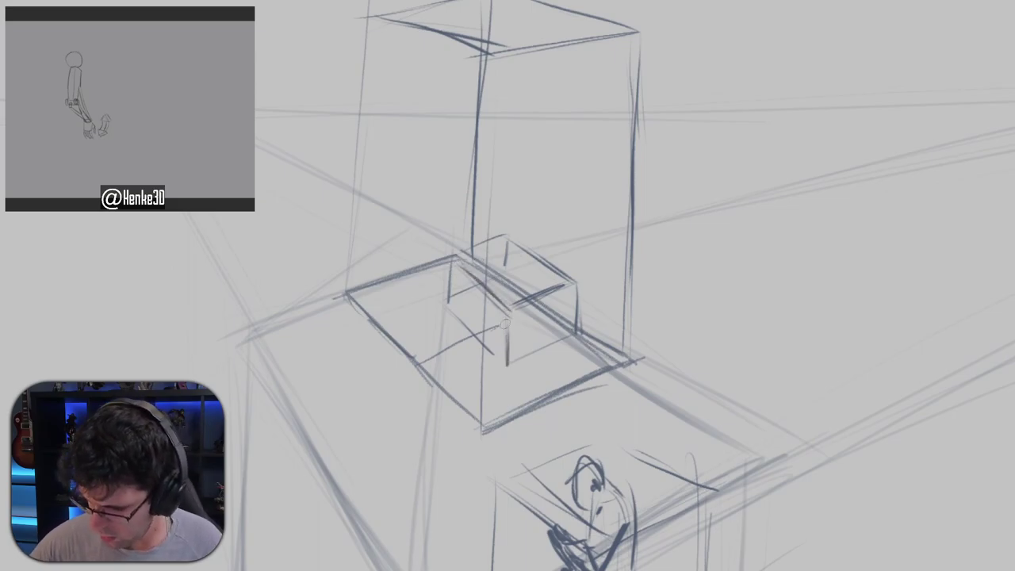
pyautogui.moveTo(506, 318)
pyautogui.mouseDown()
pyautogui.moveTo(507, 361)
pyautogui.moveTo(581, 330)
pyautogui.mouseUp()
pyautogui.moveTo(582, 297); pyautogui.dragTo(579, 324)
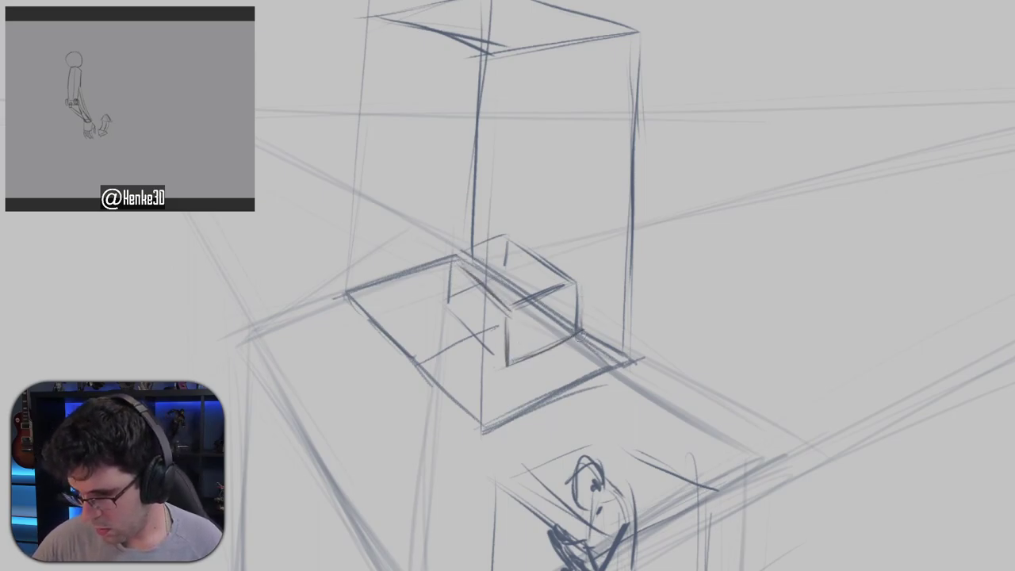
pyautogui.moveTo(450, 311); pyautogui.dragTo(514, 374)
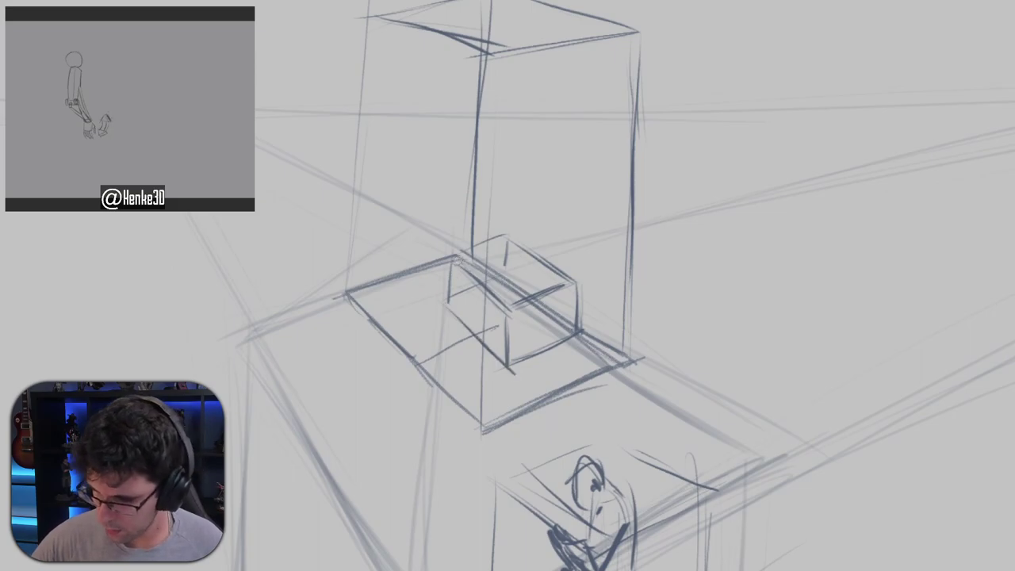
pyautogui.moveTo(452, 266); pyautogui.dragTo(451, 314)
pyautogui.moveTo(565, 266); pyautogui.dragTo(553, 245)
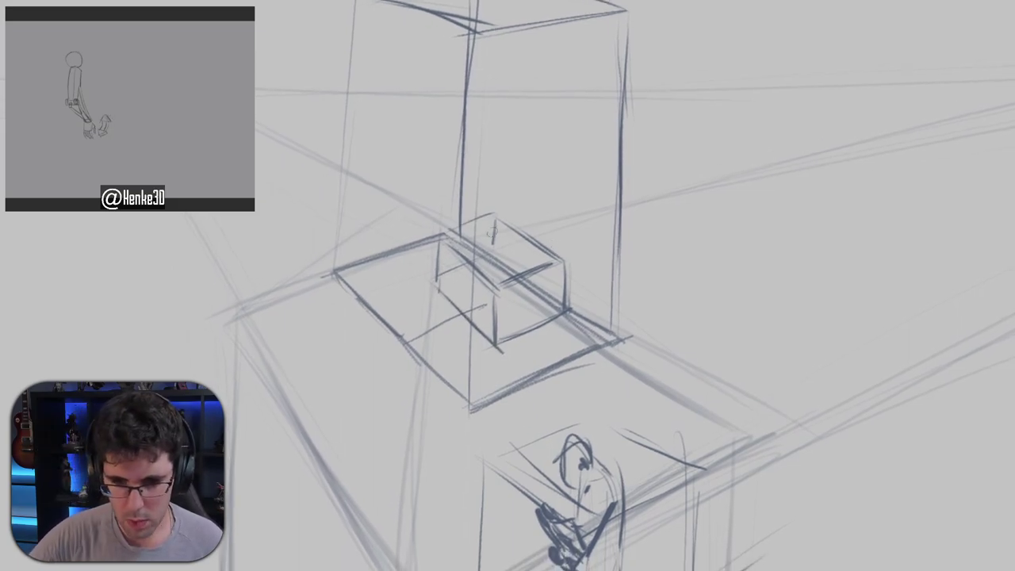
pyautogui.moveTo(377, 288)
pyautogui.mouseDown()
pyautogui.moveTo(396, 267)
pyautogui.moveTo(437, 287)
pyautogui.moveTo(494, 267)
pyautogui.moveTo(554, 321)
pyautogui.mouseUp()
pyautogui.moveTo(645, 265); pyautogui.dragTo(707, 304)
pyautogui.hotkey('ctrl', 'z')
pyautogui.moveTo(680, 198)
pyautogui.mouseDown()
pyautogui.moveTo(684, 243)
pyautogui.moveTo(705, 261)
pyautogui.mouseUp()
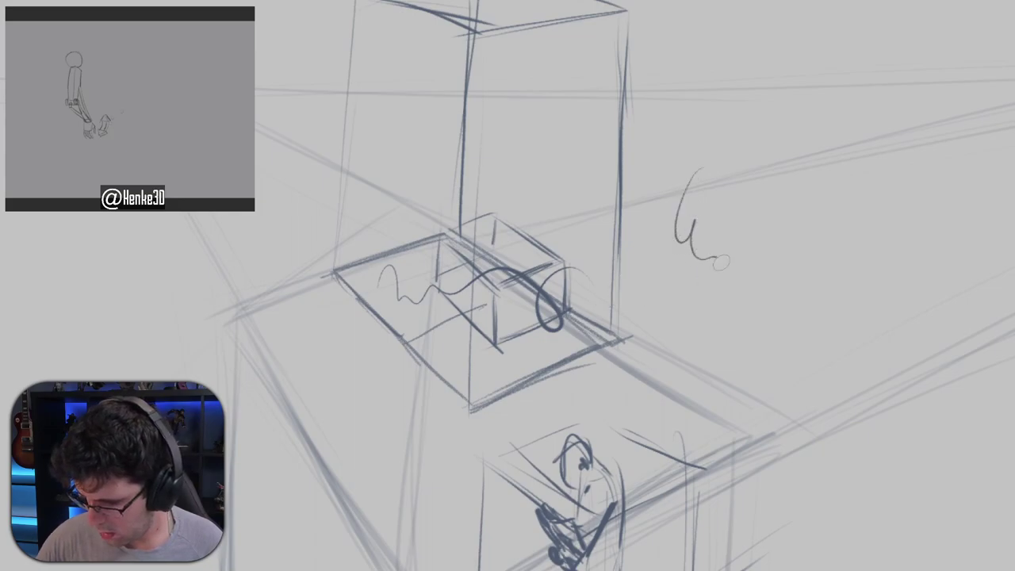
pyautogui.hotkey('ctrl', 'z')
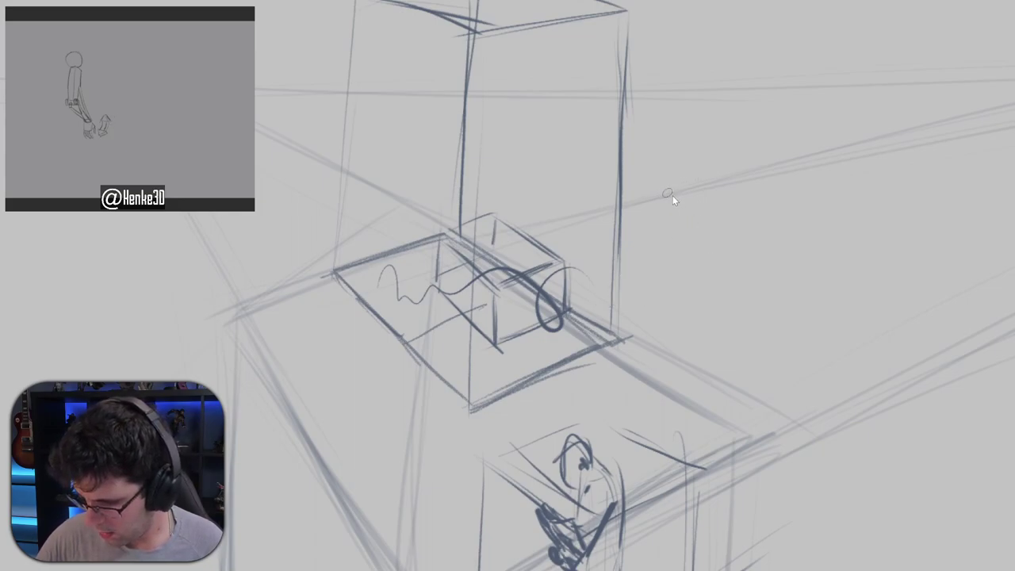
pyautogui.hotkey('ctrl', 'z')
# Sketch a narrow, slightly tilted torso panel rising above the back of the small box.
pyautogui.moveTo(612, 217); pyautogui.dragTo(601, 245)
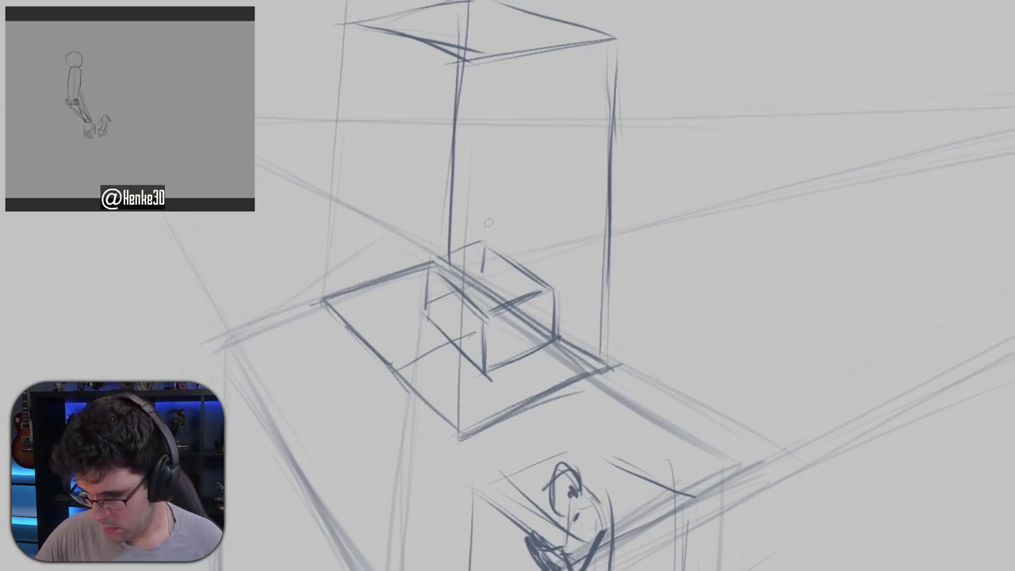
pyautogui.moveTo(503, 189); pyautogui.dragTo(497, 241)
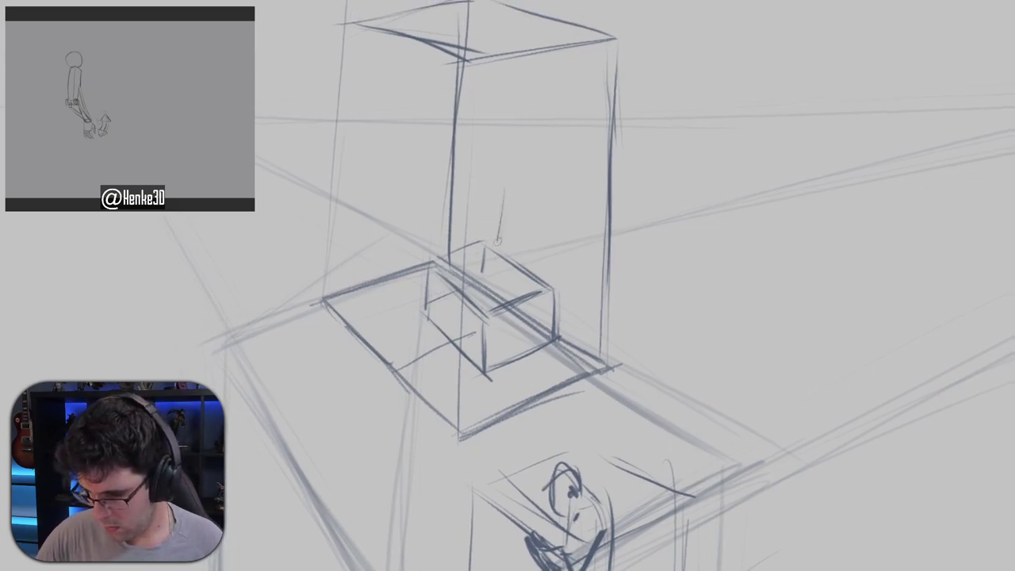
pyautogui.moveTo(520, 185)
pyautogui.mouseDown()
pyautogui.moveTo(554, 211)
pyautogui.moveTo(549, 202)
pyautogui.moveTo(546, 223)
pyautogui.moveTo(552, 185)
pyautogui.moveTo(526, 188)
pyautogui.moveTo(538, 203)
pyautogui.moveTo(550, 180)
pyautogui.mouseUp()
pyautogui.hotkey('ctrl', 'z')
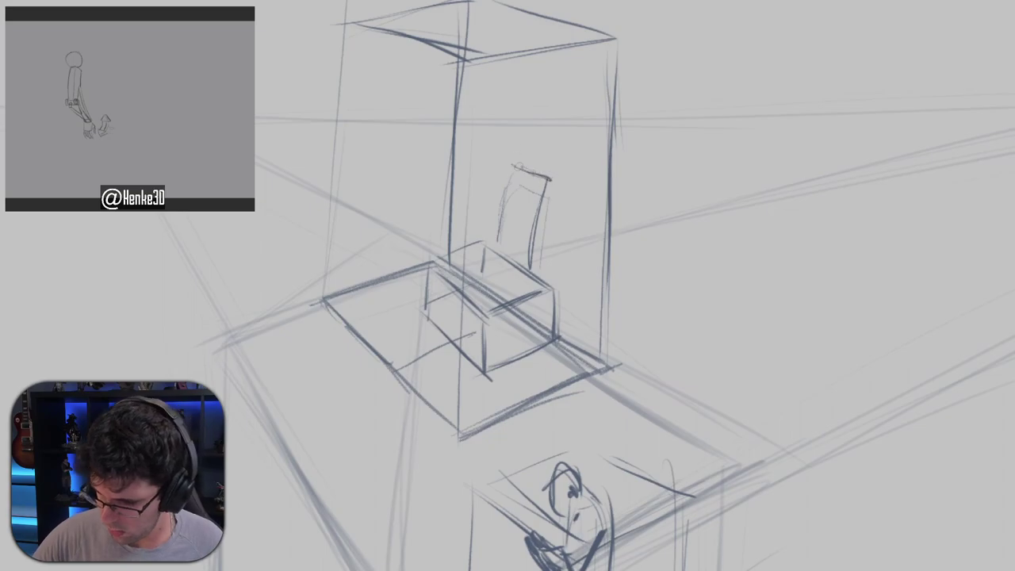
# Add a small pelvis block under the torso on top of the small box, undoing the stray strokes around it.
pyautogui.moveTo(501, 233)
pyautogui.mouseDown()
pyautogui.moveTo(487, 266)
pyautogui.moveTo(506, 264)
pyautogui.moveTo(509, 276)
pyautogui.moveTo(499, 266)
pyautogui.moveTo(509, 243)
pyautogui.moveTo(514, 285)
pyautogui.mouseUp()
pyautogui.hotkey('ctrl', 'z')
pyautogui.moveTo(501, 269)
pyautogui.mouseDown()
pyautogui.moveTo(509, 283)
pyautogui.moveTo(536, 270)
pyautogui.mouseUp()
pyautogui.moveTo(545, 221); pyautogui.dragTo(543, 263)
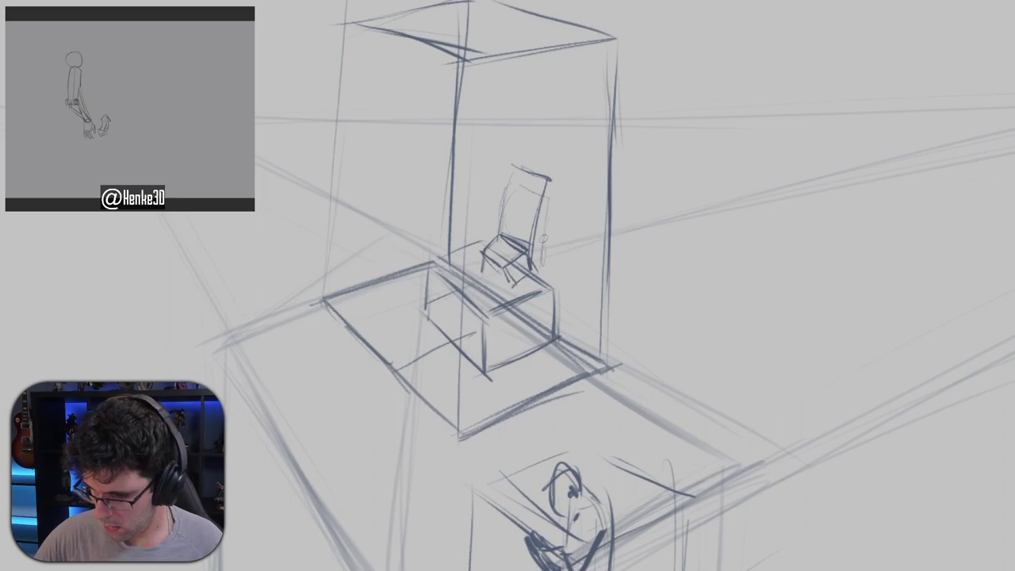
pyautogui.hotkey('ctrl', 'z')
pyautogui.hotkey('ctrl', 'z')
pyautogui.hotkey('ctrl', 'z')
pyautogui.hotkey('ctrl', 'z')
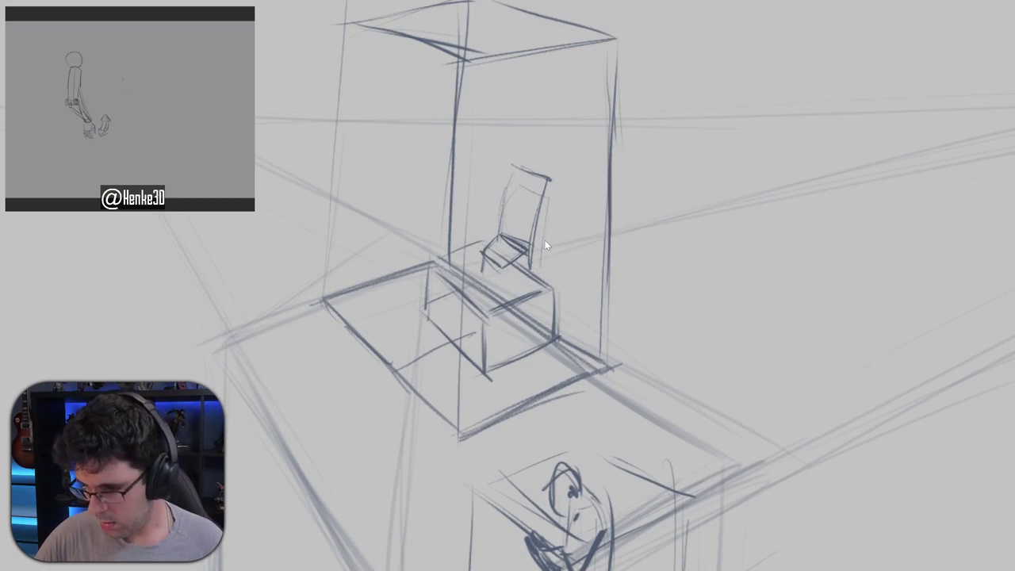
# Undo the torso and pelvis strokes on top of the small box, including the retried line.
pyautogui.hotkey('ctrl', 'z')
pyautogui.hotkey('ctrl', 'z')
pyautogui.hotkey('ctrl', 'z')
pyautogui.hotkey('ctrl', 'z')
pyautogui.hotkey('ctrl', 'z')
pyautogui.hotkey('ctrl', 'z')
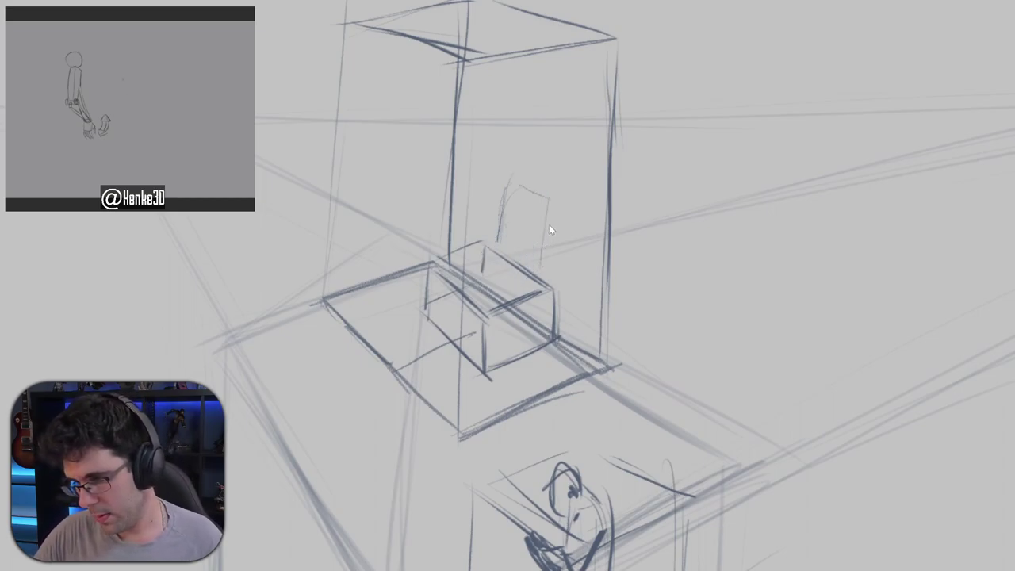
pyautogui.hotkey('ctrl', 'z')
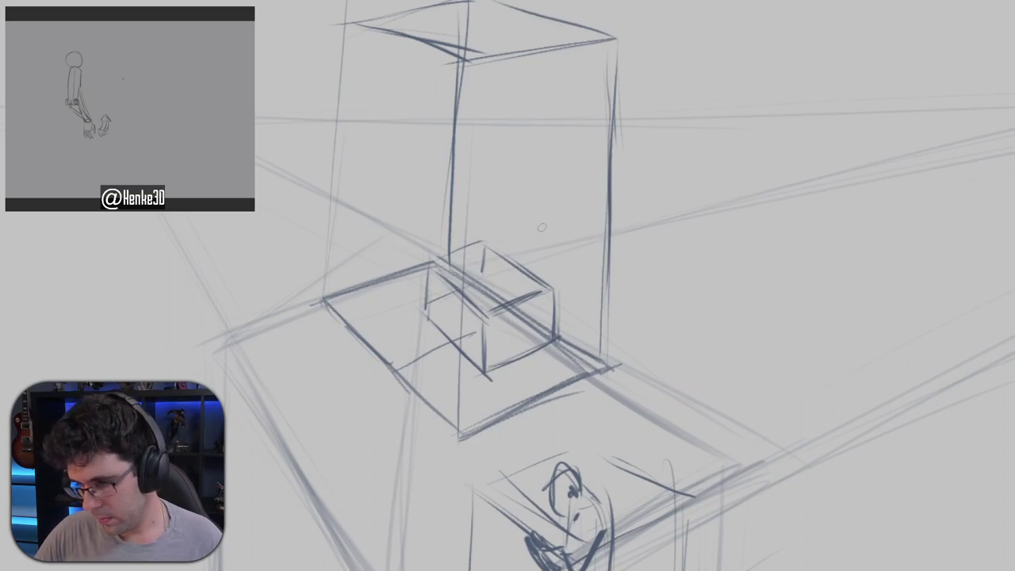
pyautogui.moveTo(499, 239)
pyautogui.mouseDown()
pyautogui.moveTo(527, 246)
pyautogui.moveTo(505, 247)
pyautogui.moveTo(502, 234)
pyautogui.moveTo(515, 170)
pyautogui.moveTo(532, 186)
pyautogui.moveTo(545, 180)
pyautogui.moveTo(529, 252)
pyautogui.mouseUp()
pyautogui.hotkey('ctrl', 'z')
pyautogui.hotkey('ctrl', 'z')
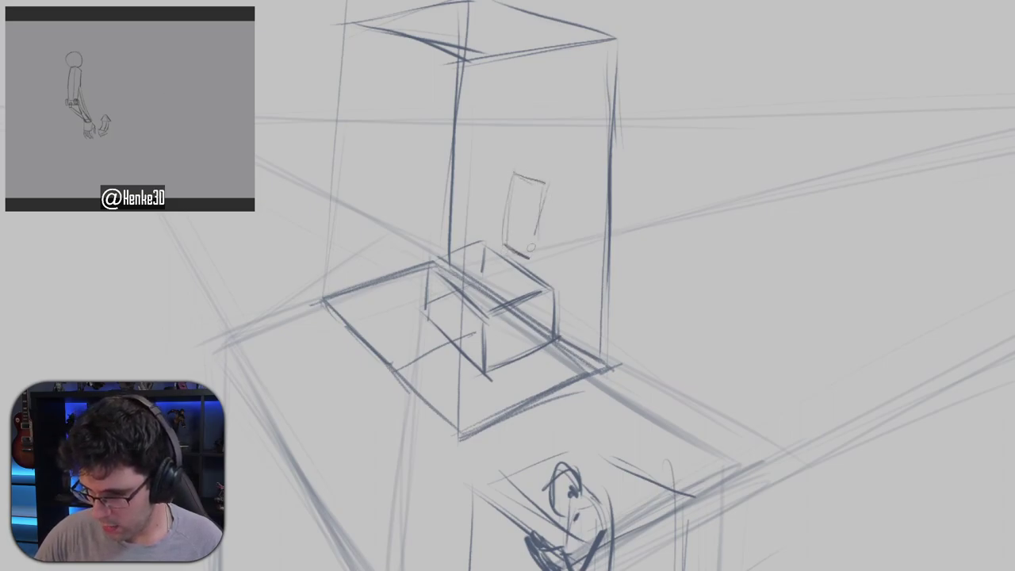
# Redraw the torso above the small box as a slightly tilted panel with curved sides and inner contour lines.
pyautogui.moveTo(546, 190); pyautogui.dragTo(536, 214)
pyautogui.moveTo(510, 173); pyautogui.dragTo(496, 228)
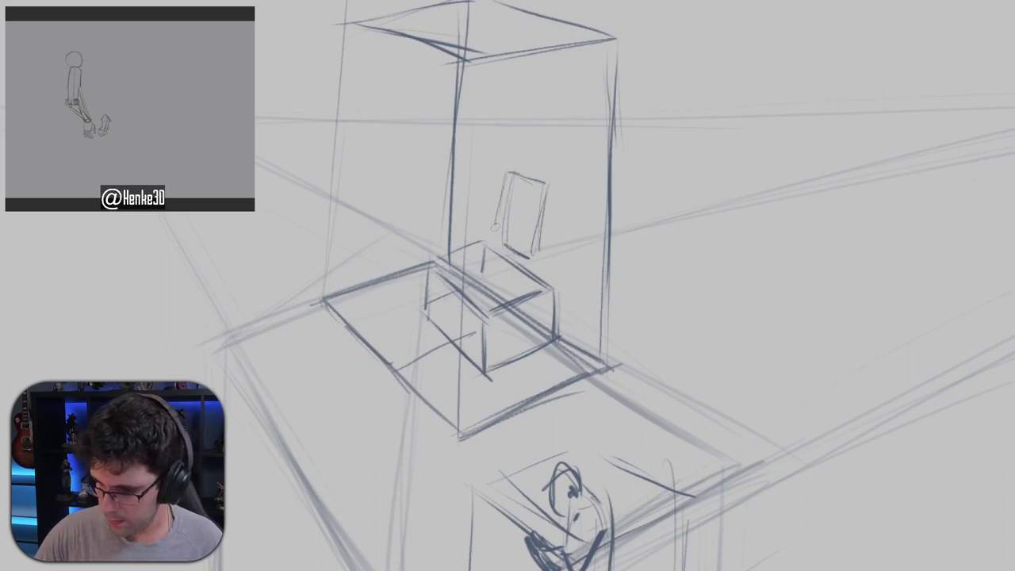
pyautogui.moveTo(507, 175); pyautogui.dragTo(501, 242)
pyautogui.moveTo(496, 212)
pyautogui.mouseDown()
pyautogui.moveTo(518, 181)
pyautogui.moveTo(539, 189)
pyautogui.moveTo(526, 255)
pyautogui.mouseUp()
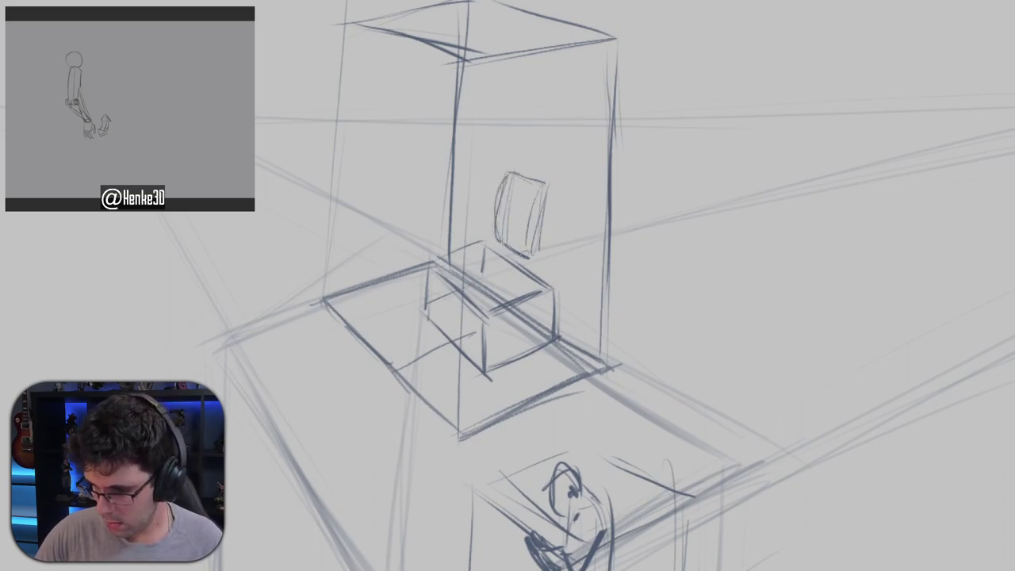
pyautogui.moveTo(544, 182); pyautogui.dragTo(523, 257)
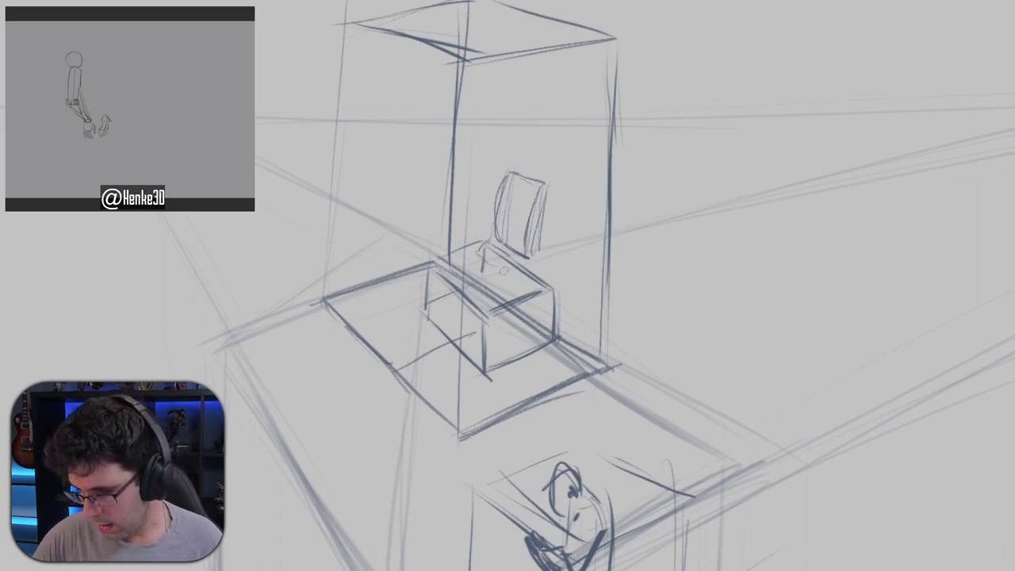
# Draw a boxy pelvis under the torso, resting on the small box, and thicken the torso's side.
pyautogui.moveTo(500, 274)
pyautogui.mouseDown()
pyautogui.moveTo(508, 286)
pyautogui.moveTo(529, 265)
pyautogui.moveTo(508, 288)
pyautogui.moveTo(517, 274)
pyautogui.mouseUp()
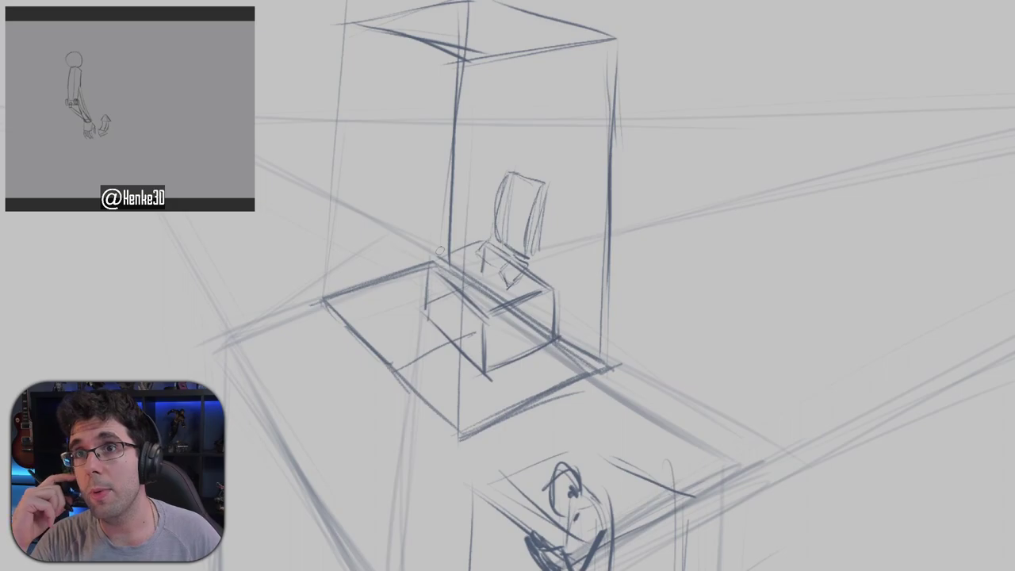
pyautogui.moveTo(493, 303)
pyautogui.mouseDown()
pyautogui.moveTo(499, 238)
pyautogui.moveTo(484, 200)
pyautogui.moveTo(478, 292)
pyautogui.moveTo(492, 345)
pyautogui.moveTo(494, 328)
pyautogui.mouseUp()
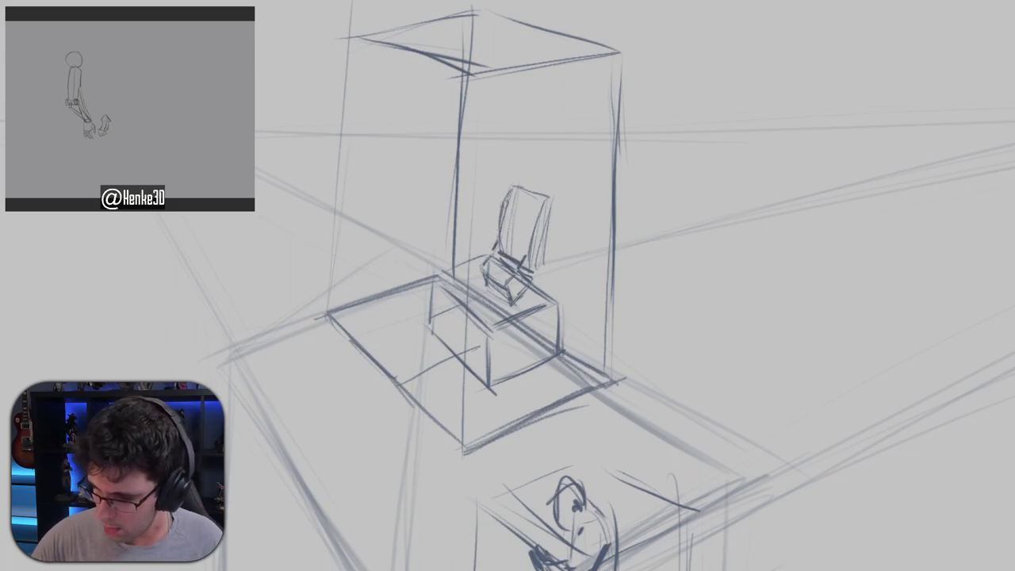
pyautogui.moveTo(525, 250)
pyautogui.mouseDown()
pyautogui.moveTo(536, 196)
pyautogui.moveTo(553, 228)
pyautogui.moveTo(538, 273)
pyautogui.moveTo(512, 292)
pyautogui.moveTo(523, 277)
pyautogui.mouseUp()
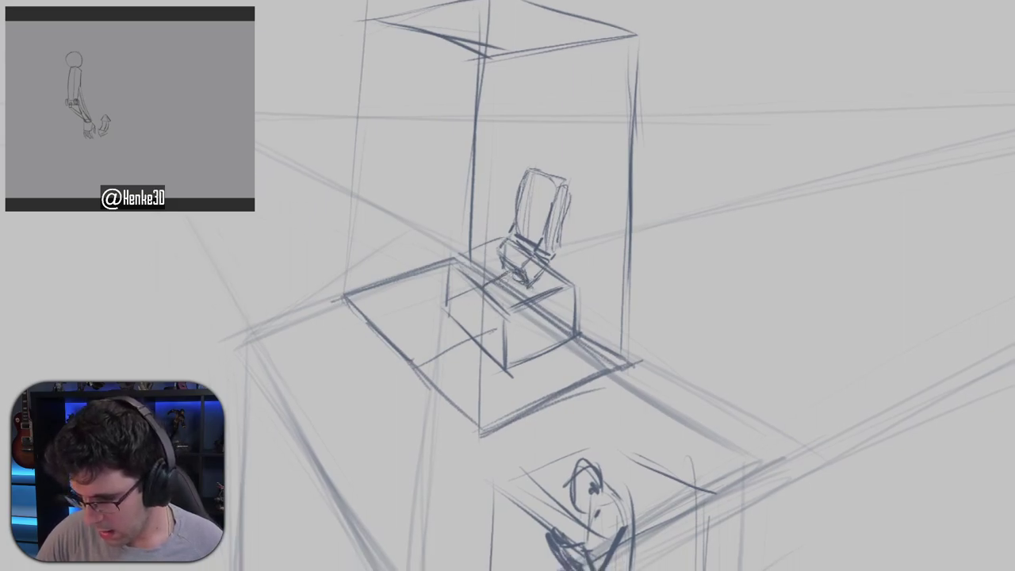
# Sketch the seated figure's bent thighs over the small box's edge and one lower leg reaching forward to the floor.
pyautogui.moveTo(474, 306)
pyautogui.mouseDown()
pyautogui.moveTo(487, 292)
pyautogui.moveTo(527, 287)
pyautogui.moveTo(458, 317)
pyautogui.moveTo(489, 308)
pyautogui.mouseUp()
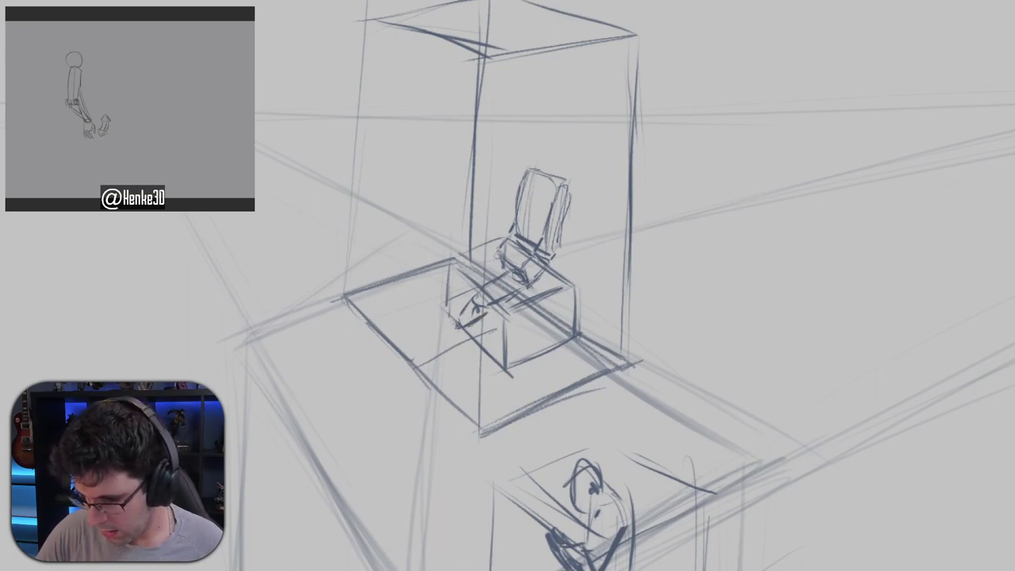
pyautogui.moveTo(468, 264)
pyautogui.mouseDown()
pyautogui.moveTo(502, 252)
pyautogui.moveTo(471, 280)
pyautogui.moveTo(489, 289)
pyautogui.moveTo(464, 282)
pyautogui.moveTo(506, 278)
pyautogui.moveTo(510, 313)
pyautogui.moveTo(517, 290)
pyautogui.moveTo(505, 306)
pyautogui.mouseUp()
pyautogui.moveTo(496, 252)
pyautogui.mouseDown()
pyautogui.moveTo(456, 273)
pyautogui.moveTo(458, 285)
pyautogui.moveTo(517, 268)
pyautogui.mouseUp()
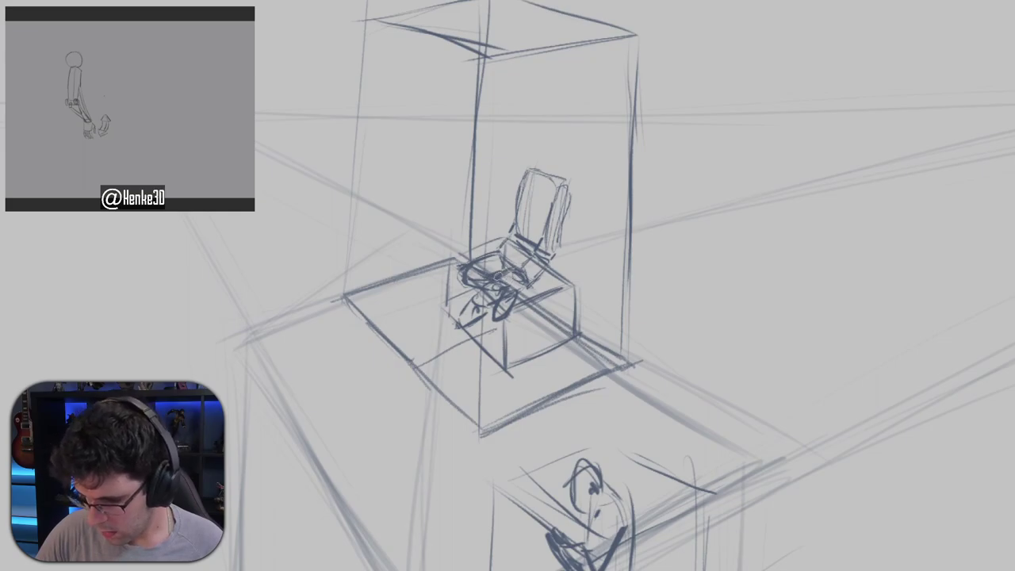
pyautogui.moveTo(458, 320)
pyautogui.mouseDown()
pyautogui.moveTo(436, 341)
pyautogui.moveTo(455, 332)
pyautogui.moveTo(446, 339)
pyautogui.mouseUp()
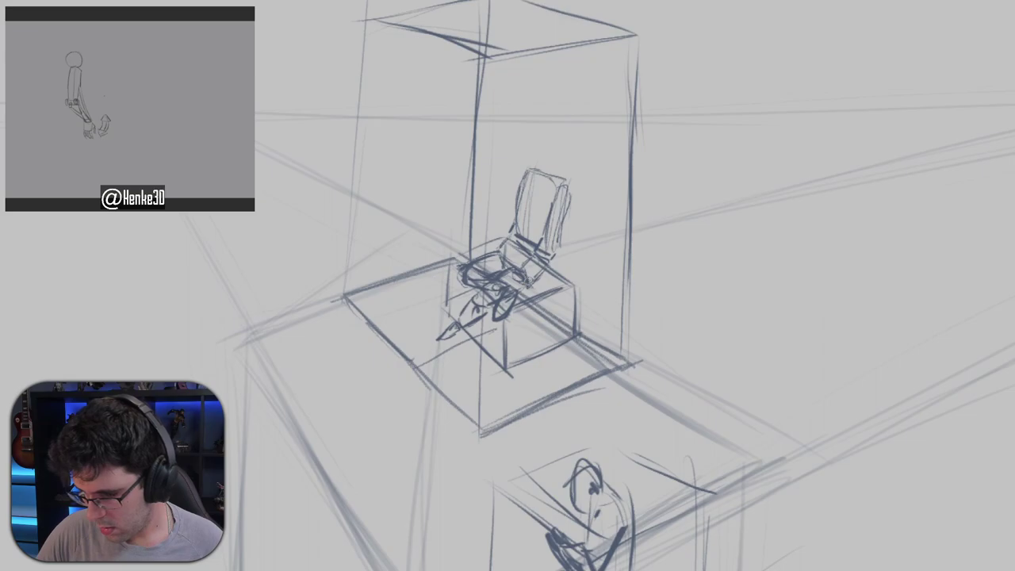
# Erase the forward lower leg and redraw it longer, with a pointed foot on the base plane.
pyautogui.moveTo(529, 280); pyautogui.dragTo(533, 294)
pyautogui.press('e')
pyautogui.moveTo(450, 356)
pyautogui.mouseDown()
pyautogui.moveTo(453, 340)
pyautogui.moveTo(473, 343)
pyautogui.mouseUp()
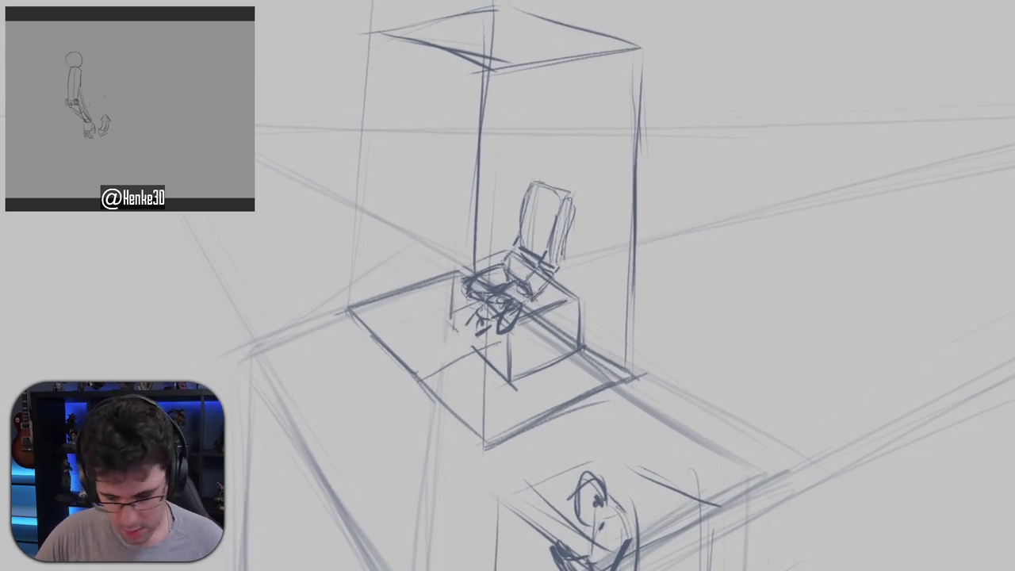
pyautogui.moveTo(491, 298)
pyautogui.mouseDown()
pyautogui.moveTo(454, 348)
pyautogui.moveTo(429, 358)
pyautogui.moveTo(521, 308)
pyautogui.mouseUp()
pyautogui.moveTo(517, 294)
pyautogui.mouseDown()
pyautogui.moveTo(525, 304)
pyautogui.moveTo(515, 318)
pyautogui.mouseUp()
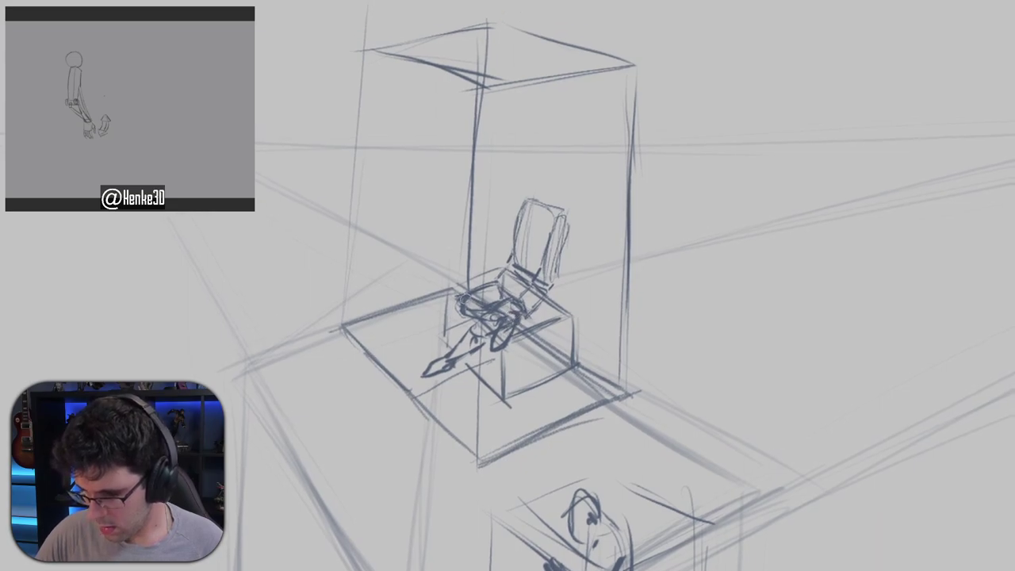
# Darken and reshape the seated figure's far thigh, knee and lower leg outlines.
pyautogui.moveTo(484, 288)
pyautogui.mouseDown()
pyautogui.moveTo(447, 300)
pyautogui.moveTo(464, 314)
pyautogui.mouseUp()
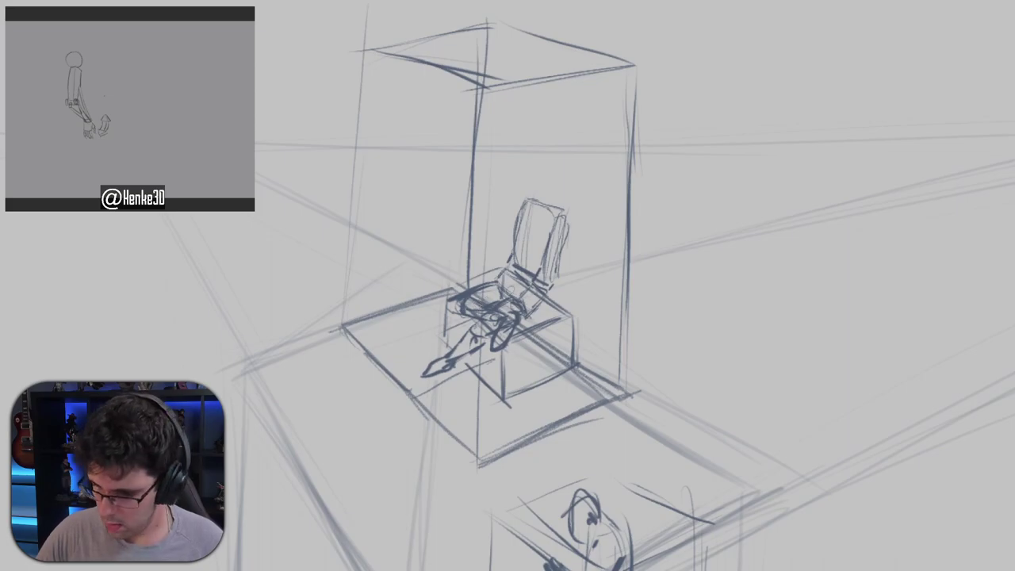
pyautogui.moveTo(509, 290)
pyautogui.mouseDown()
pyautogui.moveTo(520, 300)
pyautogui.moveTo(461, 314)
pyautogui.moveTo(466, 322)
pyautogui.mouseUp()
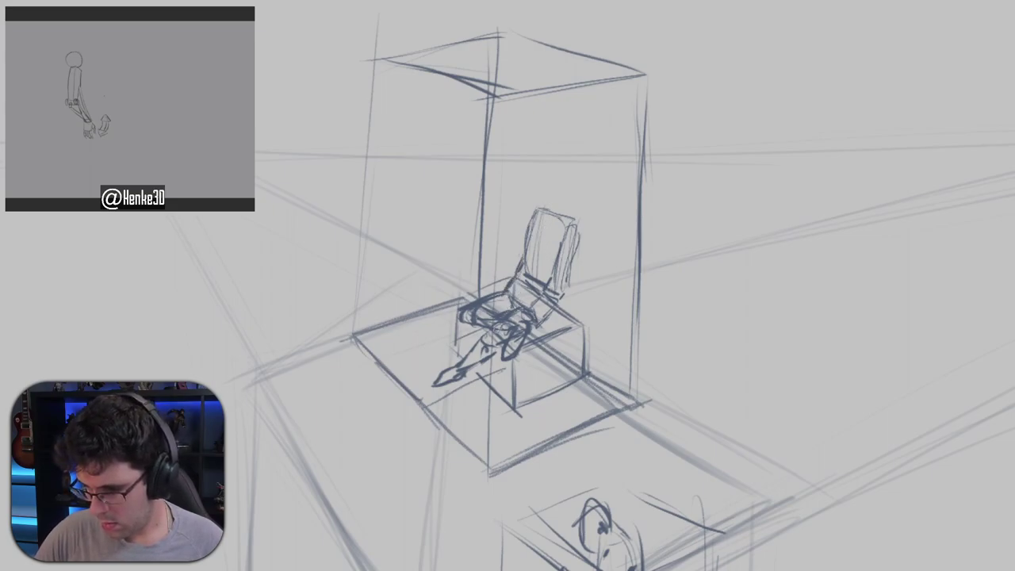
pyautogui.moveTo(500, 325)
pyautogui.mouseDown()
pyautogui.moveTo(483, 342)
pyautogui.moveTo(496, 356)
pyautogui.moveTo(454, 385)
pyautogui.mouseUp()
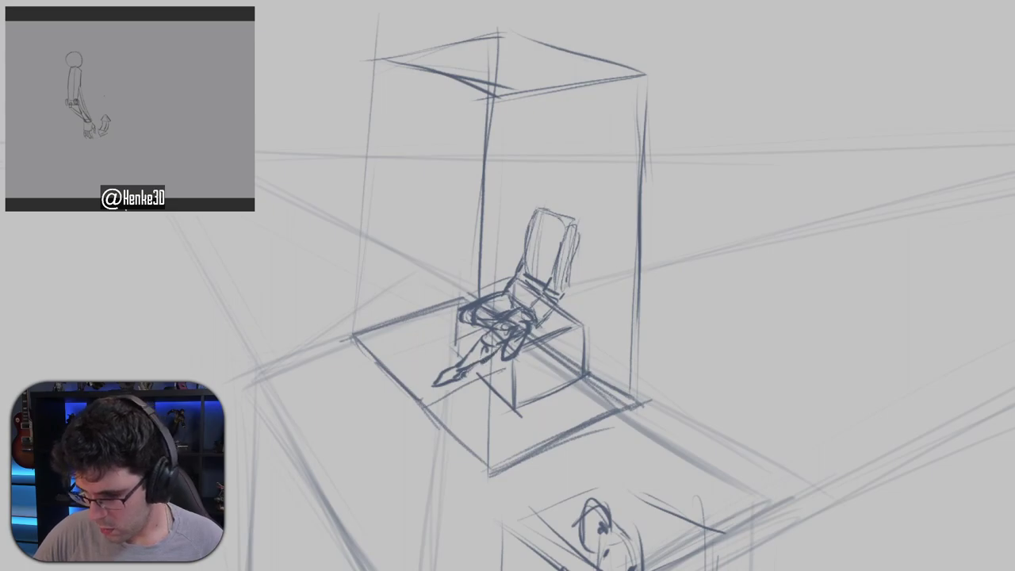
# Add the seated figure's head and shoulders, and an arm reaching down to the knee, redoing its forearm stroke.
pyautogui.moveTo(563, 299)
pyautogui.mouseDown()
pyautogui.moveTo(536, 327)
pyautogui.moveTo(579, 239)
pyautogui.moveTo(561, 286)
pyautogui.mouseUp()
pyautogui.moveTo(560, 203)
pyautogui.mouseDown()
pyautogui.moveTo(550, 256)
pyautogui.moveTo(559, 230)
pyautogui.moveTo(572, 238)
pyautogui.moveTo(571, 224)
pyautogui.moveTo(573, 263)
pyautogui.moveTo(552, 260)
pyautogui.moveTo(564, 264)
pyautogui.moveTo(533, 273)
pyautogui.moveTo(515, 295)
pyautogui.moveTo(527, 276)
pyautogui.moveTo(501, 302)
pyautogui.mouseUp()
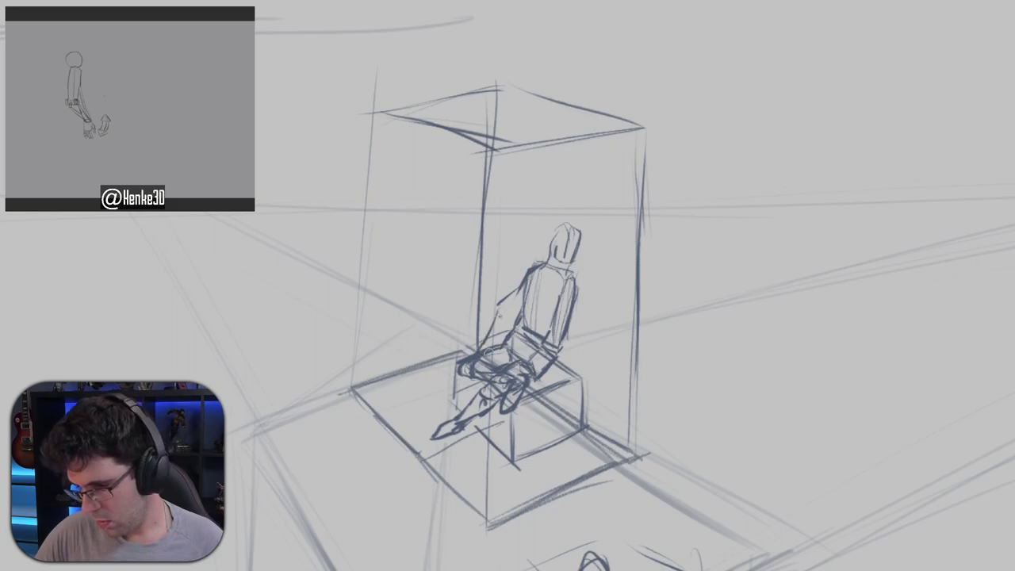
pyautogui.hotkey('ctrl', 'z')
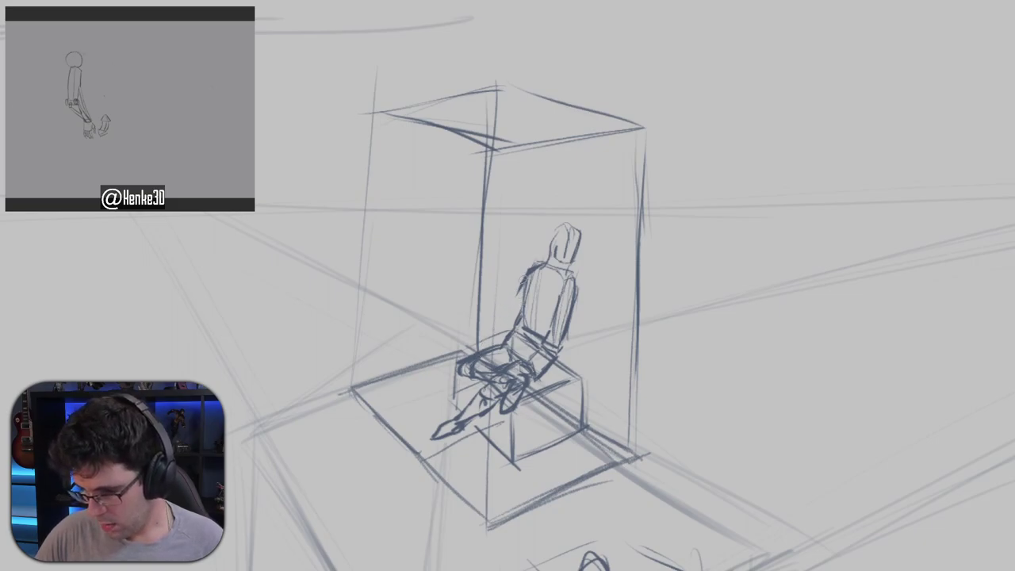
pyautogui.moveTo(523, 280); pyautogui.dragTo(477, 353)
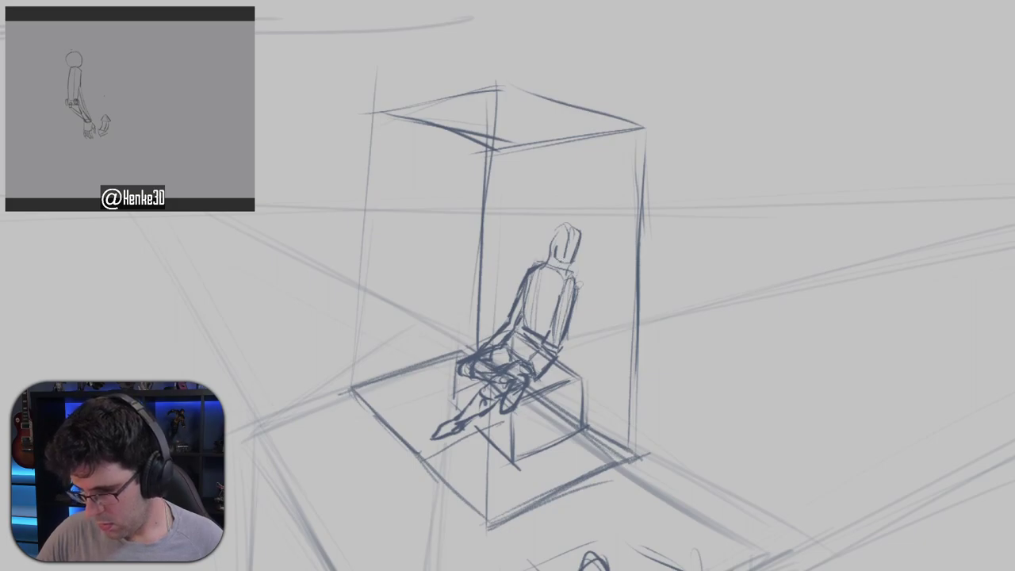
# Erase the far knee and forward lower leg, and redraw them extended further toward the base plane's edge.
pyautogui.moveTo(611, 292); pyautogui.dragTo(630, 241)
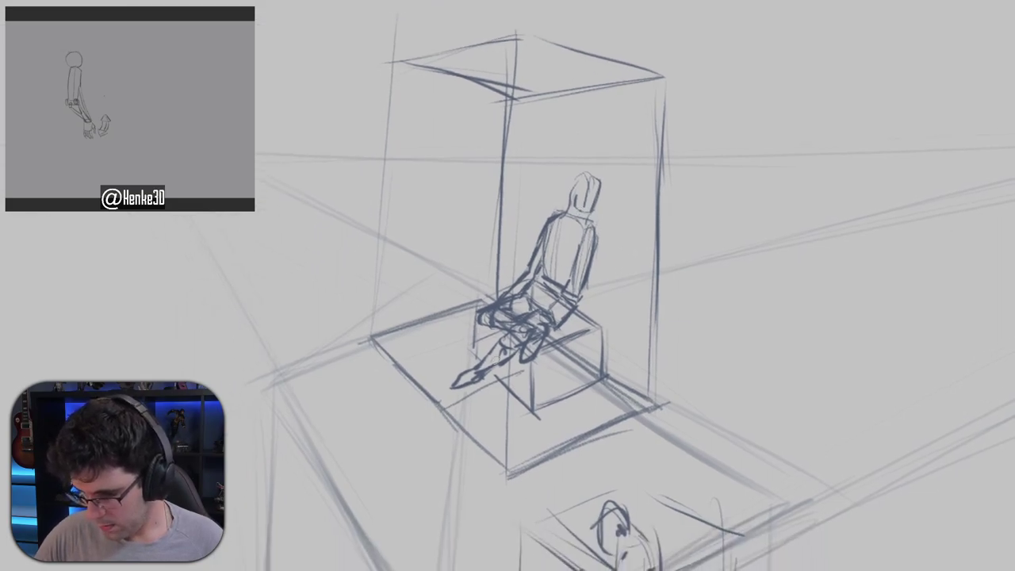
pyautogui.moveTo(496, 344)
pyautogui.mouseDown()
pyautogui.moveTo(493, 357)
pyautogui.moveTo(463, 369)
pyautogui.moveTo(499, 357)
pyautogui.moveTo(507, 336)
pyautogui.moveTo(480, 318)
pyautogui.mouseUp()
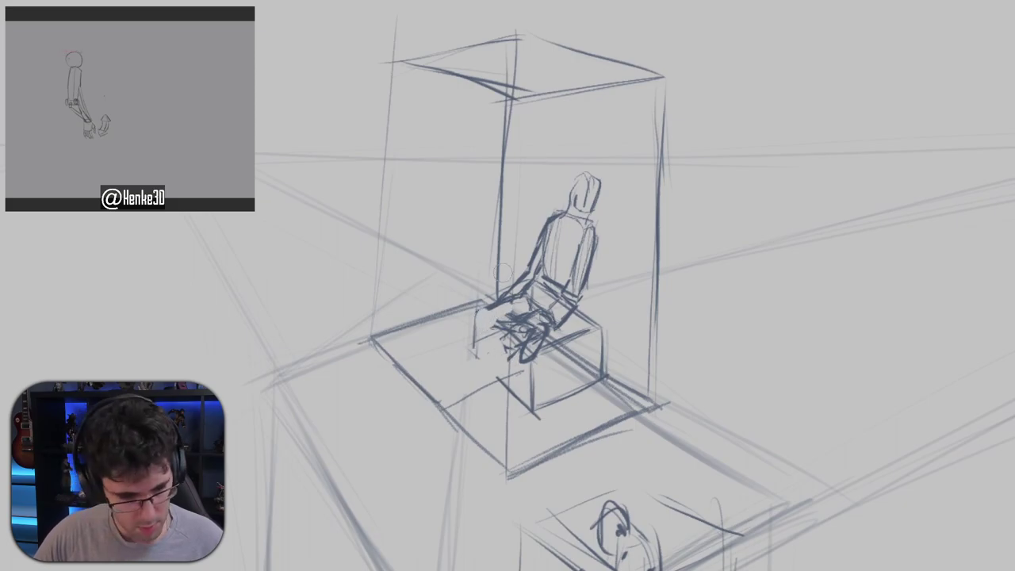
pyautogui.moveTo(519, 300)
pyautogui.mouseDown()
pyautogui.moveTo(468, 319)
pyautogui.moveTo(472, 328)
pyautogui.moveTo(510, 328)
pyautogui.moveTo(494, 316)
pyautogui.moveTo(507, 361)
pyautogui.moveTo(490, 357)
pyautogui.moveTo(509, 367)
pyautogui.moveTo(449, 361)
pyautogui.moveTo(456, 372)
pyautogui.moveTo(511, 356)
pyautogui.moveTo(445, 366)
pyautogui.moveTo(443, 383)
pyautogui.moveTo(455, 381)
pyautogui.mouseUp()
pyautogui.moveTo(451, 386); pyautogui.dragTo(434, 391)
pyautogui.moveTo(445, 361); pyautogui.dragTo(429, 381)
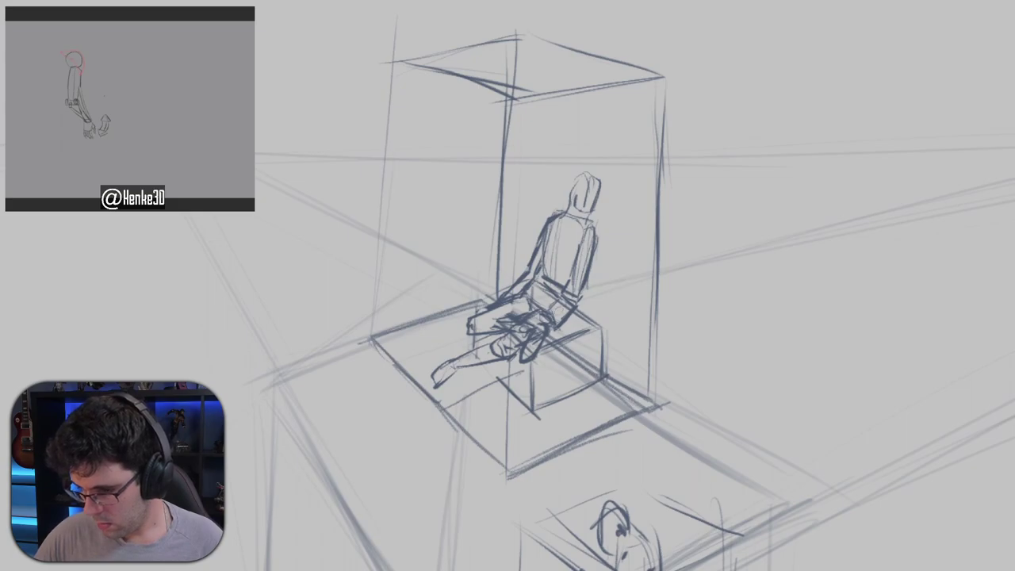
# Draw perspective guide lines from the base plane's edge through the figure's hips, undoing the first attempt.
pyautogui.moveTo(560, 315)
pyautogui.mouseDown()
pyautogui.moveTo(640, 286)
pyautogui.moveTo(434, 374)
pyautogui.mouseUp()
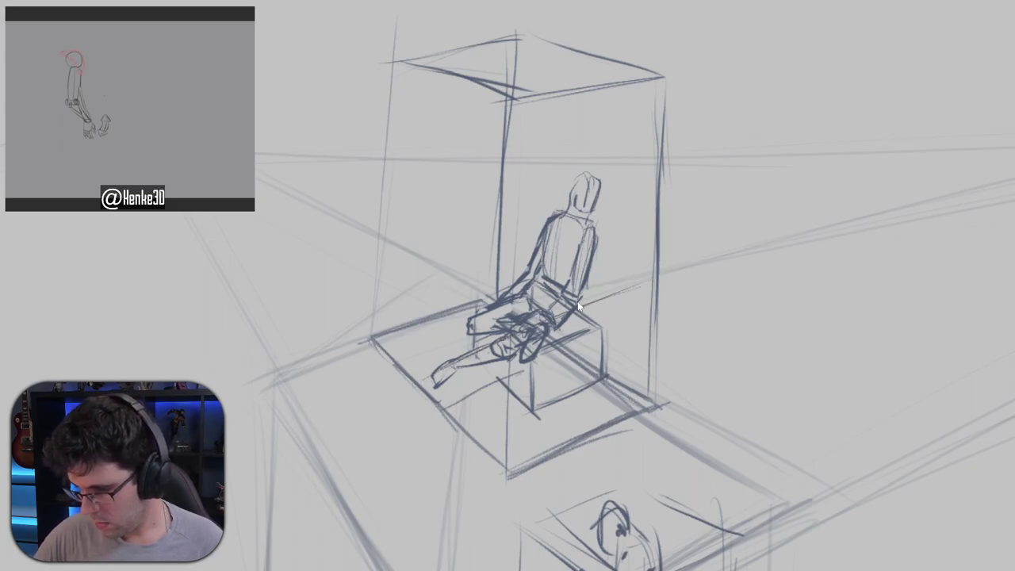
pyautogui.hotkey('ctrl', 'z')
pyautogui.moveTo(588, 287); pyautogui.dragTo(395, 365)
pyautogui.moveTo(395, 365)
pyautogui.mouseDown()
pyautogui.moveTo(650, 266)
pyautogui.moveTo(543, 305)
pyautogui.mouseUp()
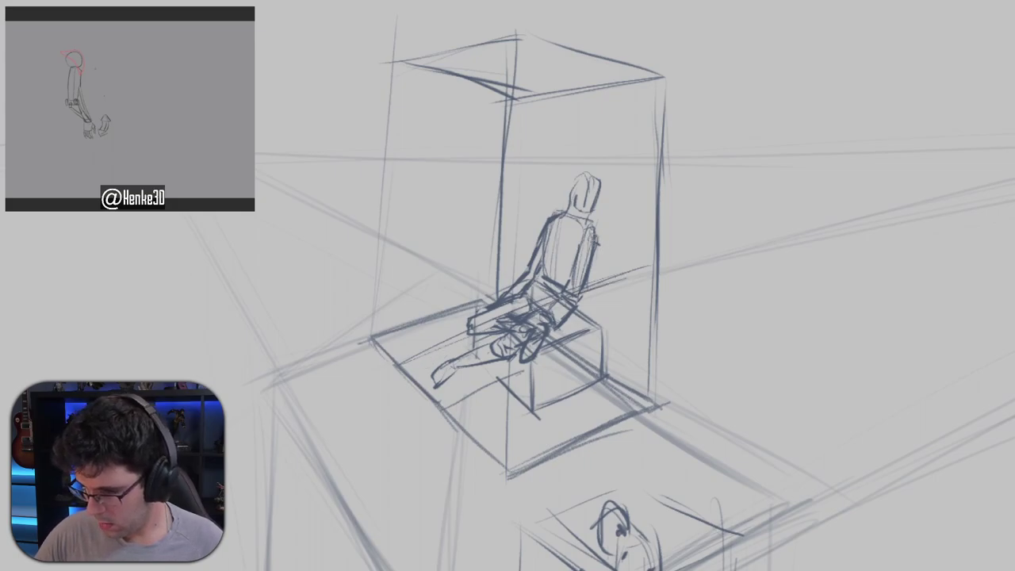
# Draw the other arm bent outward at the elbow, with its hand returning to the hip.
pyautogui.moveTo(589, 227)
pyautogui.mouseDown()
pyautogui.moveTo(609, 247)
pyautogui.moveTo(589, 244)
pyautogui.moveTo(612, 241)
pyautogui.moveTo(623, 269)
pyautogui.mouseUp()
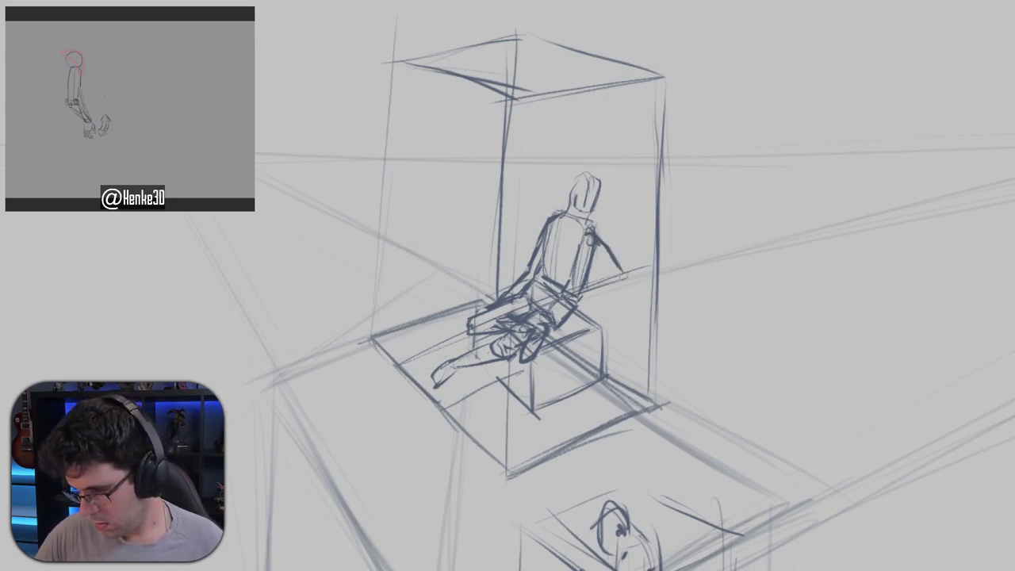
pyautogui.moveTo(596, 235)
pyautogui.mouseDown()
pyautogui.moveTo(622, 283)
pyautogui.moveTo(581, 297)
pyautogui.moveTo(591, 301)
pyautogui.mouseUp()
pyautogui.moveTo(596, 286)
pyautogui.mouseDown()
pyautogui.moveTo(601, 299)
pyautogui.moveTo(588, 302)
pyautogui.moveTo(598, 312)
pyautogui.moveTo(609, 266)
pyautogui.moveTo(583, 275)
pyautogui.mouseUp()
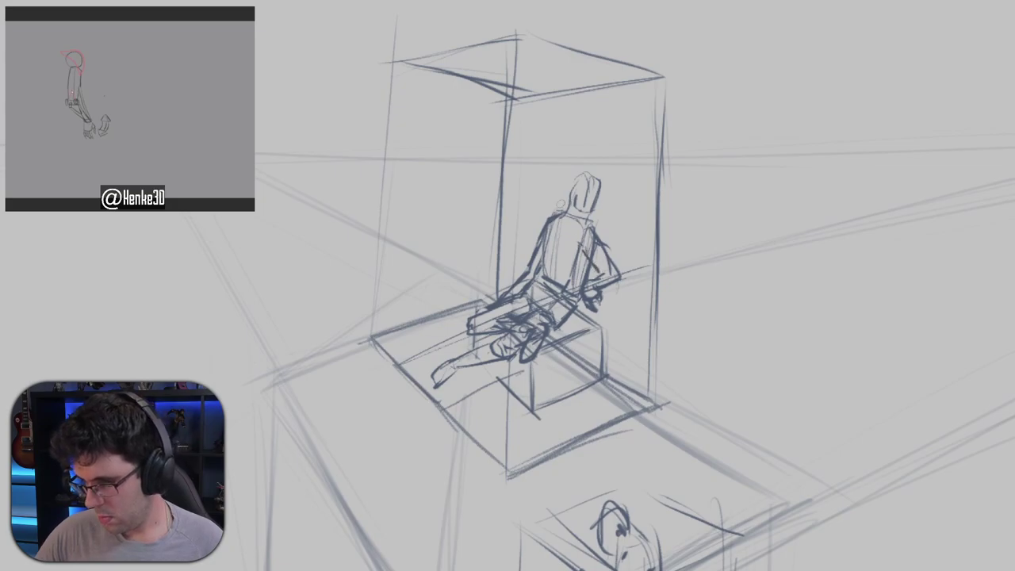
# Round off the seated figure's head and fade the rough sketch to light lines.
pyautogui.moveTo(569, 199)
pyautogui.mouseDown()
pyautogui.moveTo(581, 173)
pyautogui.moveTo(600, 186)
pyautogui.moveTo(590, 213)
pyautogui.moveTo(638, 238)
pyautogui.moveTo(637, 206)
pyautogui.mouseUp()
pyautogui.moveTo(612, 322); pyautogui.dragTo(629, 334)
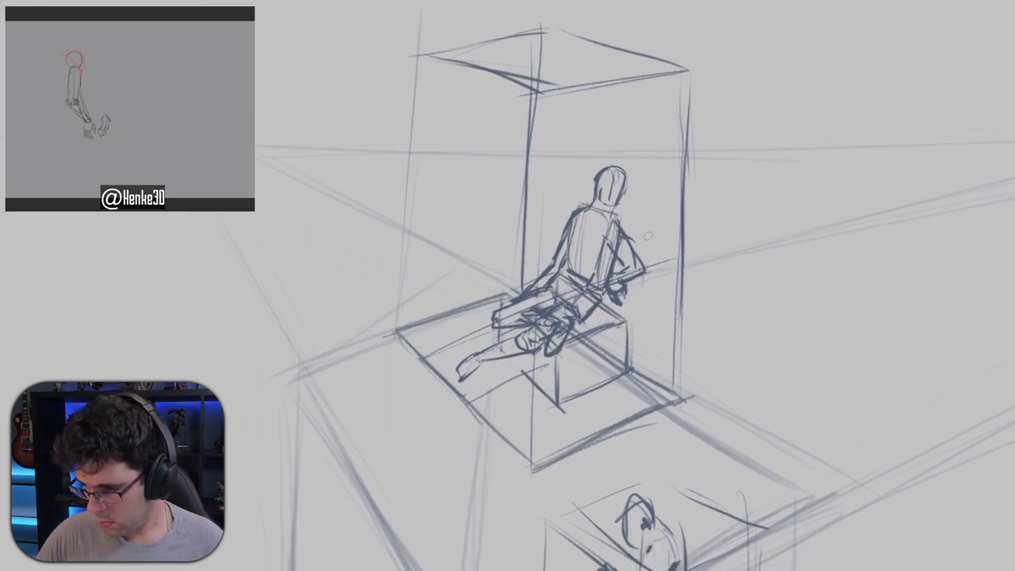
pyautogui.moveTo(652, 257); pyautogui.dragTo(676, 272)
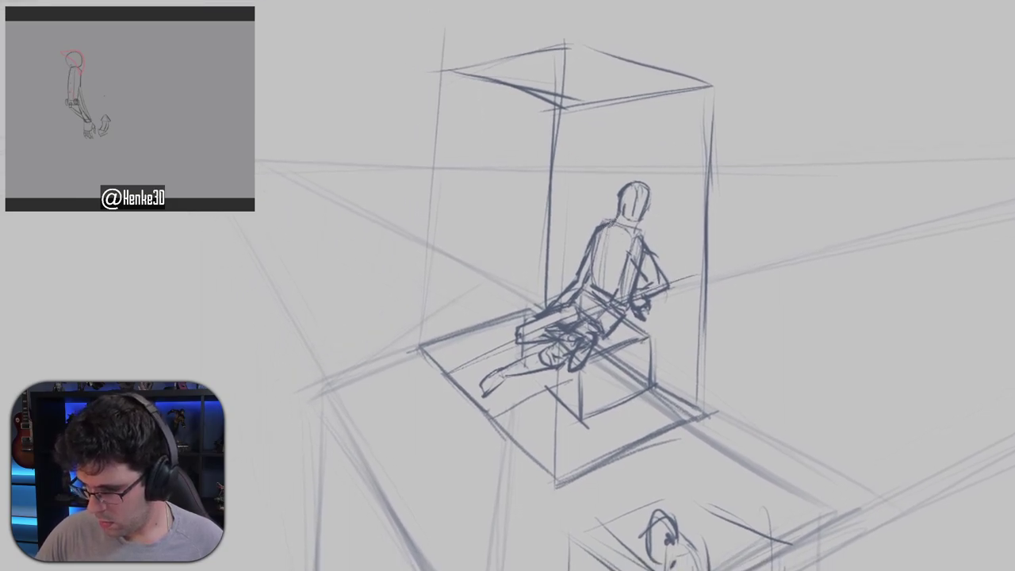
pyautogui.moveTo(597, 244)
pyautogui.mouseDown()
pyautogui.moveTo(585, 286)
pyautogui.moveTo(592, 267)
pyautogui.mouseUp()
pyautogui.hotkey('ctrl', 'z')
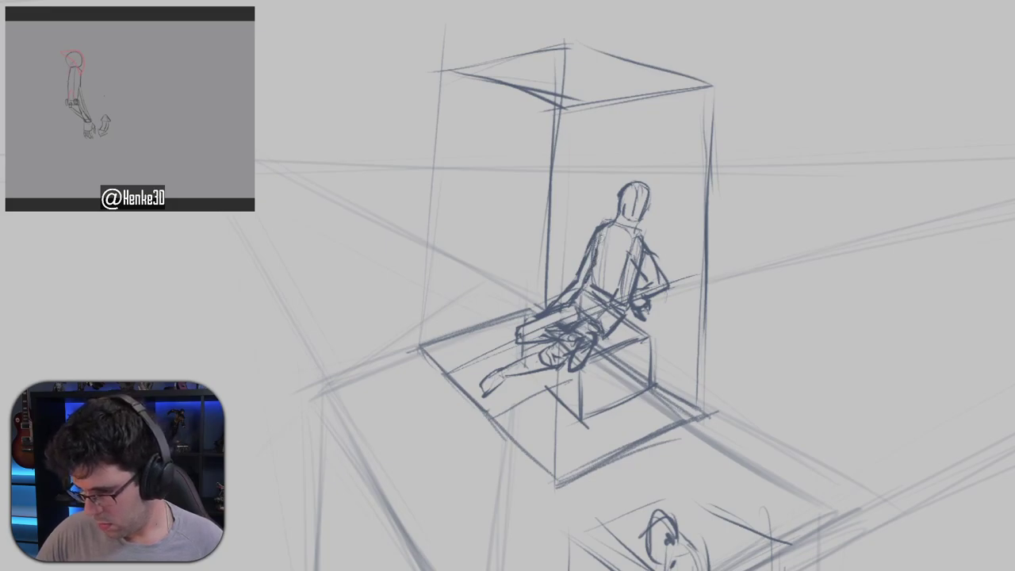
pyautogui.moveTo(667, 287)
pyautogui.mouseDown()
pyautogui.moveTo(612, 238)
pyautogui.moveTo(587, 235)
pyautogui.moveTo(642, 226)
pyautogui.moveTo(605, 340)
pyautogui.mouseUp()
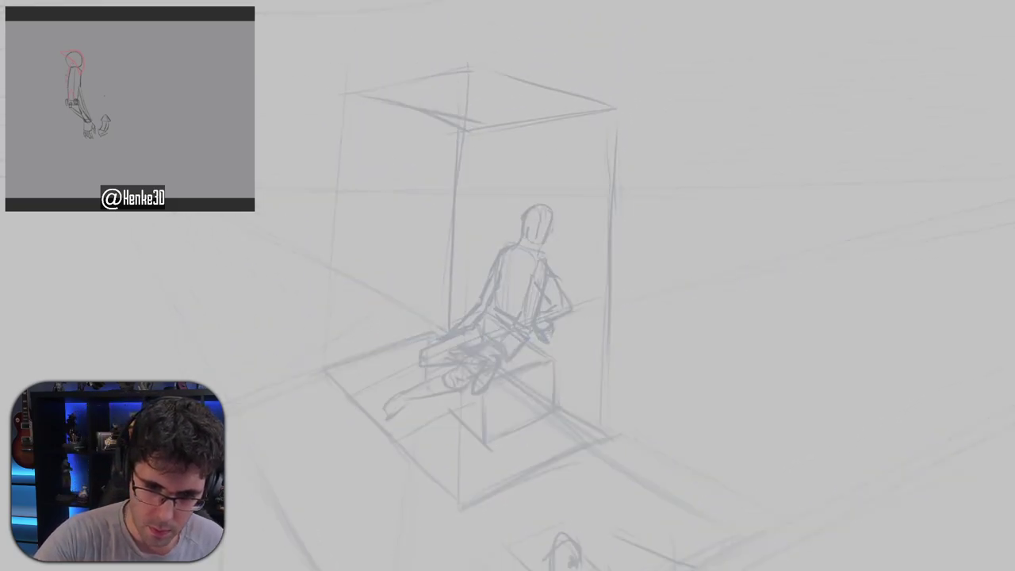
pyautogui.moveTo(676, 240); pyautogui.dragTo(695, 207)
pyautogui.moveTo(607, 268)
pyautogui.mouseDown()
pyautogui.moveTo(627, 268)
pyautogui.moveTo(638, 238)
pyautogui.moveTo(627, 188)
pyautogui.moveTo(564, 183)
pyautogui.moveTo(600, 168)
pyautogui.moveTo(691, 208)
pyautogui.moveTo(661, 226)
pyautogui.moveTo(713, 224)
pyautogui.mouseUp()
pyautogui.hotkey('ctrl', 'z')
pyautogui.hotkey('ctrl', 'z')
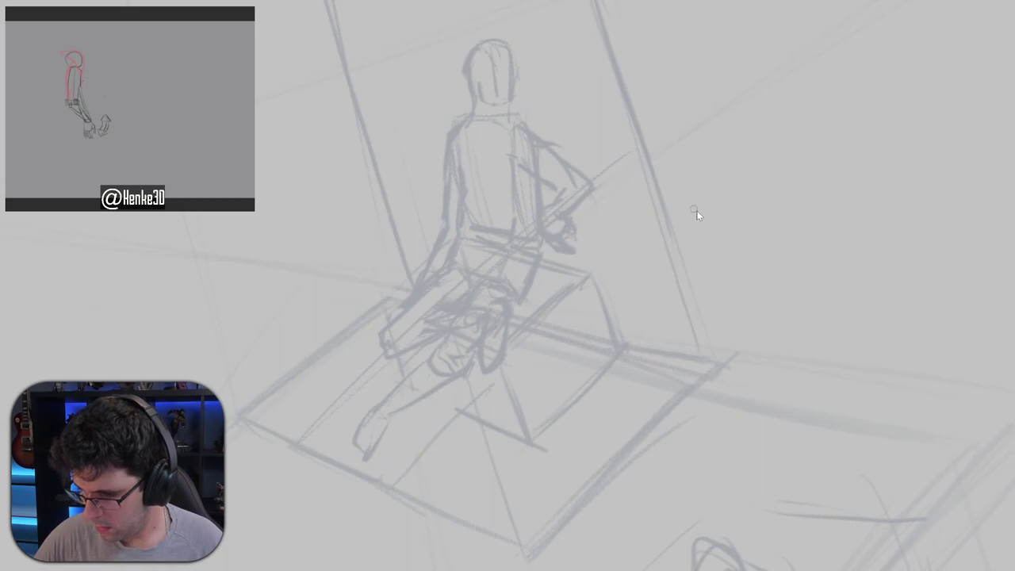
# Over the faded torso, draw the rib cage's side curve, lower edge and vertical centre line, undoing stray strokes.
pyautogui.moveTo(599, 196); pyautogui.dragTo(611, 225)
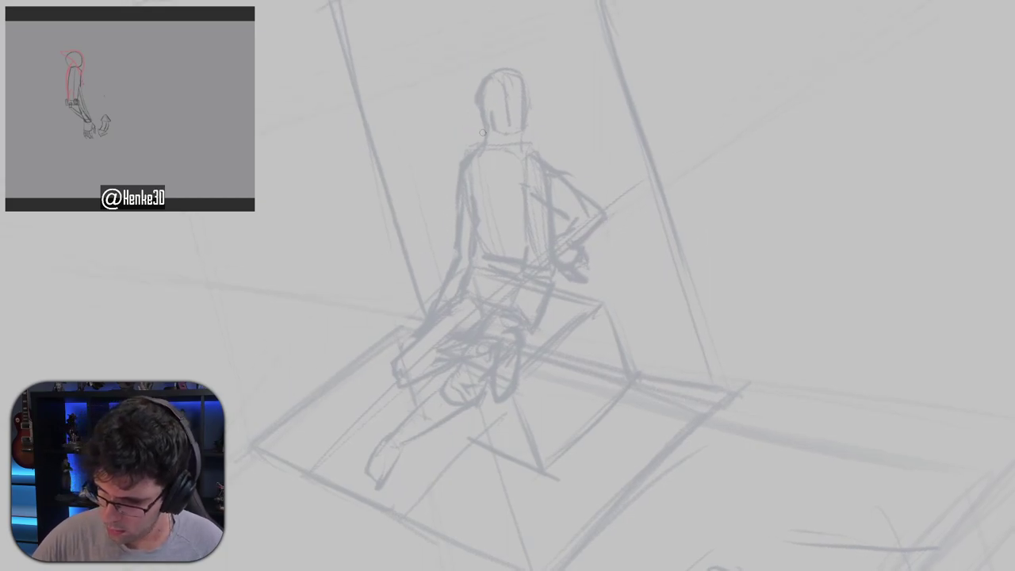
pyautogui.moveTo(466, 176)
pyautogui.mouseDown()
pyautogui.moveTo(483, 208)
pyautogui.moveTo(506, 209)
pyautogui.mouseUp()
pyautogui.hotkey('ctrl', 'z')
pyautogui.moveTo(498, 165); pyautogui.dragTo(494, 203)
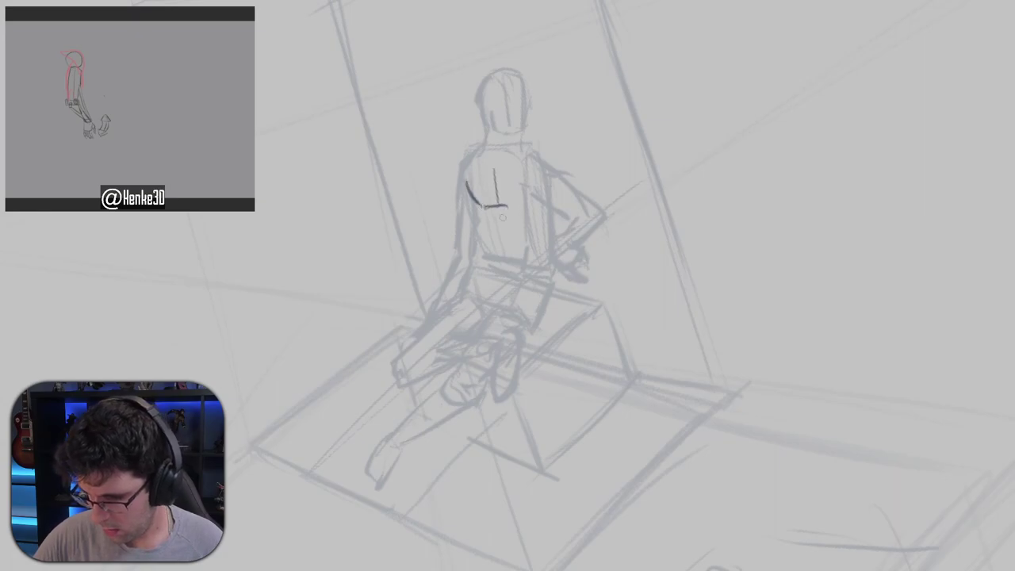
pyautogui.hotkey('ctrl', 'z')
# Refine the back's centre line and rib cage arch, and draw both sides of the waist down to the pelvis.
pyautogui.moveTo(498, 149)
pyautogui.mouseDown()
pyautogui.moveTo(489, 259)
pyautogui.moveTo(496, 228)
pyautogui.moveTo(497, 214)
pyautogui.moveTo(483, 225)
pyautogui.moveTo(478, 208)
pyautogui.moveTo(474, 261)
pyautogui.mouseUp()
pyautogui.moveTo(498, 152)
pyautogui.mouseDown()
pyautogui.moveTo(489, 196)
pyautogui.moveTo(474, 197)
pyautogui.moveTo(522, 205)
pyautogui.moveTo(526, 196)
pyautogui.moveTo(548, 251)
pyautogui.mouseUp()
pyautogui.hotkey('ctrl', 'z')
pyautogui.moveTo(551, 212); pyautogui.dragTo(548, 270)
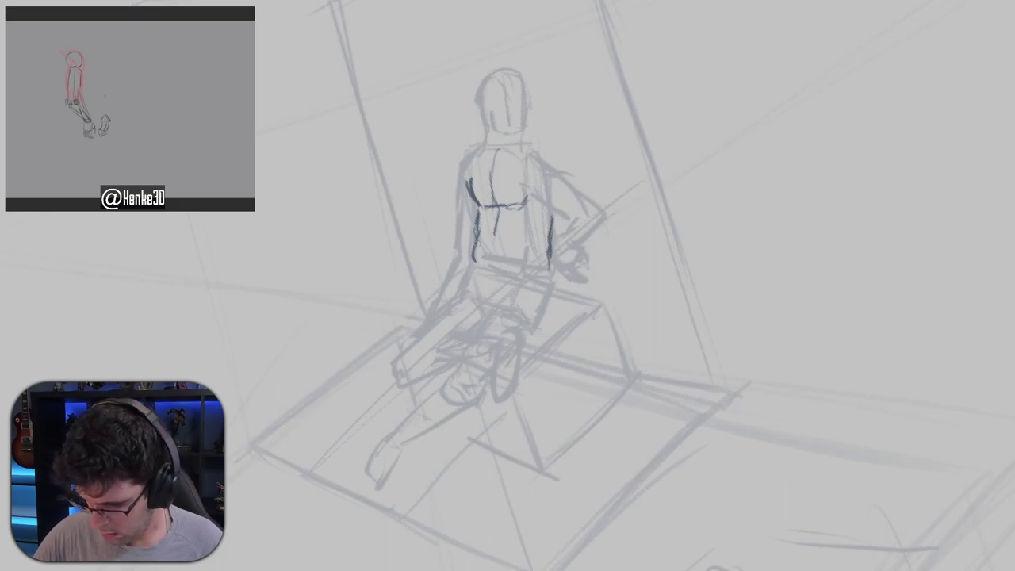
# Draw the seated figure's crossed leg over the rough, from the hip along the outer thigh to the knee and along the shin's edges.
pyautogui.moveTo(476, 246)
pyautogui.mouseDown()
pyautogui.moveTo(489, 269)
pyautogui.moveTo(468, 292)
pyautogui.moveTo(468, 271)
pyautogui.moveTo(443, 301)
pyautogui.moveTo(490, 243)
pyautogui.moveTo(451, 277)
pyautogui.moveTo(420, 327)
pyautogui.mouseUp()
pyautogui.hotkey('ctrl', 'z')
pyautogui.moveTo(487, 247)
pyautogui.mouseDown()
pyautogui.moveTo(428, 311)
pyautogui.moveTo(425, 340)
pyautogui.moveTo(439, 342)
pyautogui.moveTo(427, 321)
pyautogui.moveTo(444, 291)
pyautogui.mouseUp()
pyautogui.moveTo(515, 271); pyautogui.dragTo(511, 244)
pyautogui.moveTo(432, 313); pyautogui.dragTo(517, 277)
pyautogui.hotkey('ctrl', 'z')
pyautogui.moveTo(441, 279)
pyautogui.mouseDown()
pyautogui.moveTo(522, 254)
pyautogui.moveTo(527, 237)
pyautogui.moveTo(513, 229)
pyautogui.mouseUp()
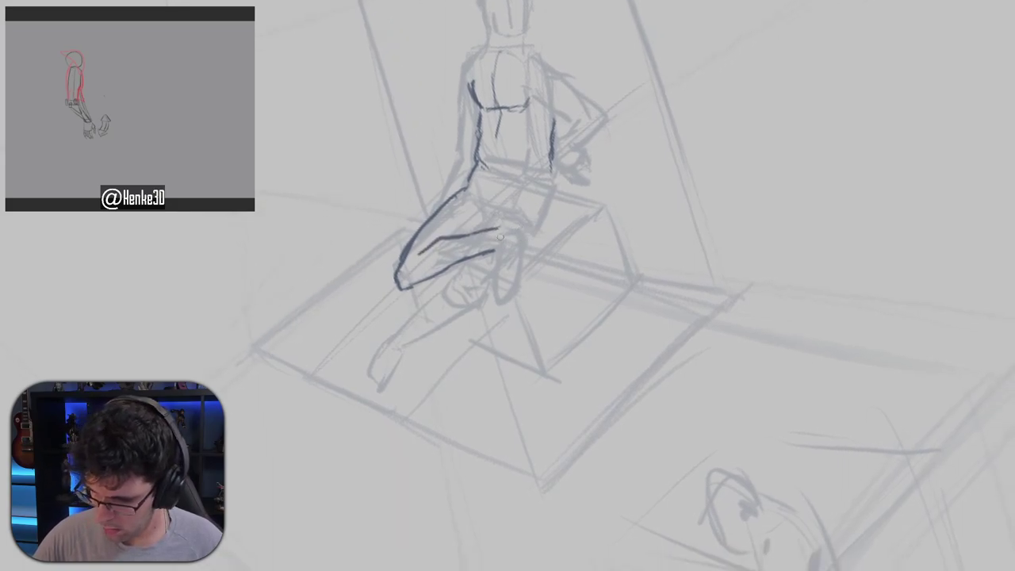
# Erase the crossed leg's knee and redraw it slightly shorter, reconnecting the outer thigh and the shin's lower edge.
pyautogui.press('e')
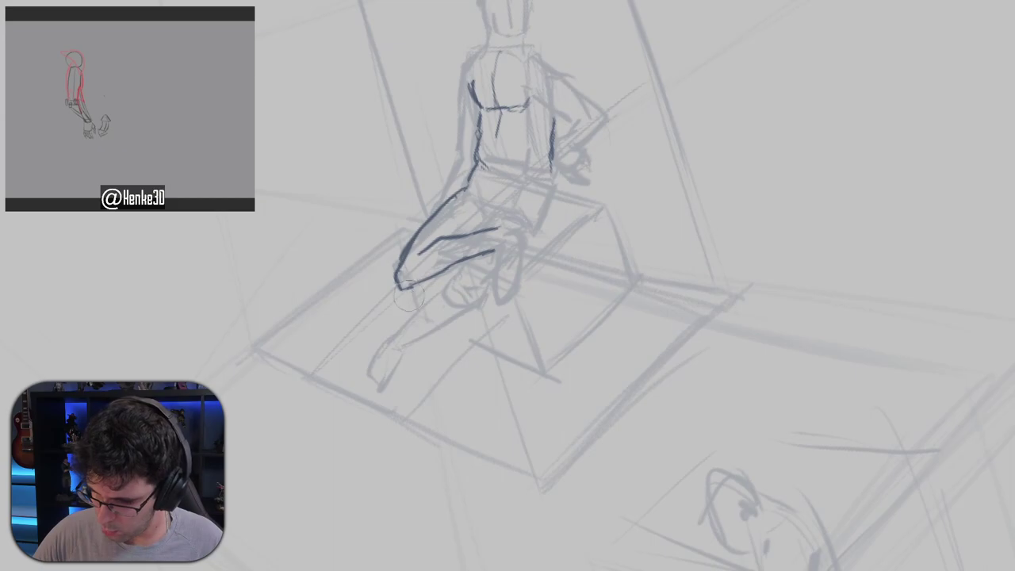
pyautogui.moveTo(412, 301)
pyautogui.mouseDown()
pyautogui.moveTo(457, 271)
pyautogui.moveTo(426, 279)
pyautogui.moveTo(389, 254)
pyautogui.moveTo(429, 264)
pyautogui.mouseUp()
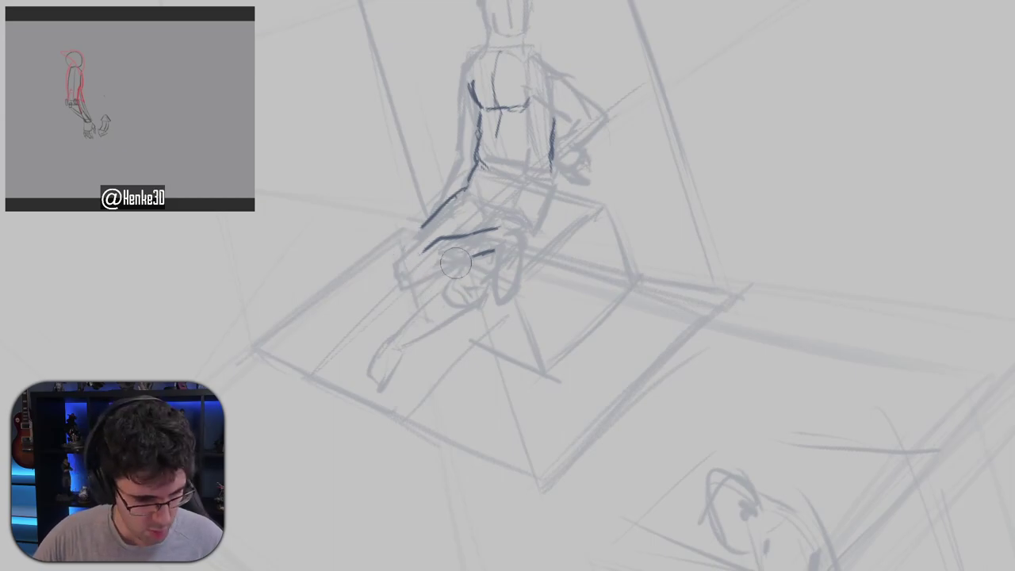
pyautogui.press('b')
pyautogui.moveTo(425, 226)
pyautogui.mouseDown()
pyautogui.moveTo(398, 272)
pyautogui.moveTo(408, 287)
pyautogui.moveTo(403, 276)
pyautogui.moveTo(480, 252)
pyautogui.mouseUp()
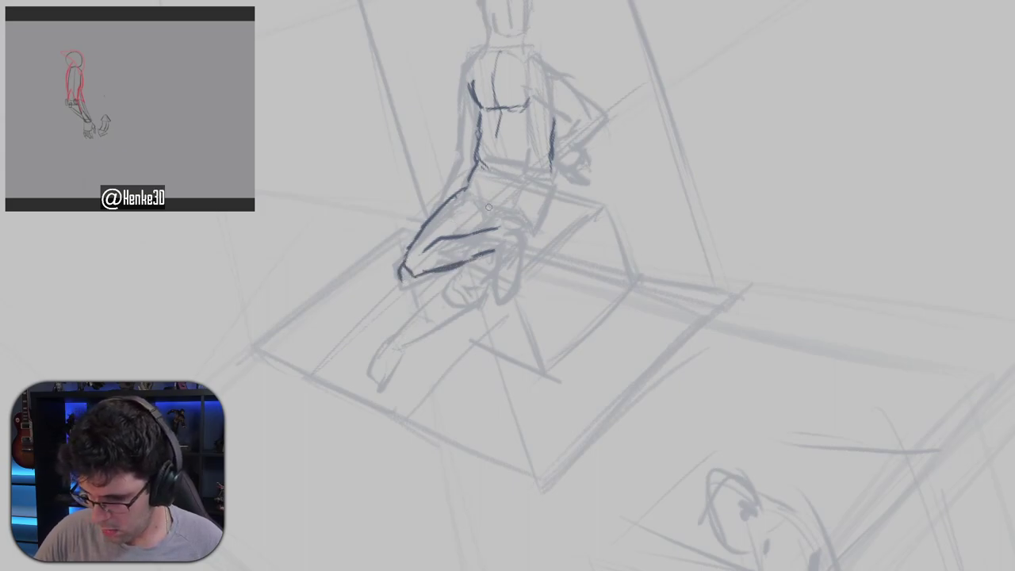
# Sketch short contour lines between the buttocks and the crossed leg's ankle, undoing the stray strokes.
pyautogui.moveTo(469, 194)
pyautogui.mouseDown()
pyautogui.moveTo(485, 224)
pyautogui.moveTo(472, 204)
pyautogui.mouseUp()
pyautogui.moveTo(466, 209)
pyautogui.mouseDown()
pyautogui.moveTo(494, 224)
pyautogui.moveTo(517, 214)
pyautogui.mouseUp()
pyautogui.hotkey('ctrl', 'z')
pyautogui.hotkey('ctrl', 'z')
pyautogui.moveTo(512, 218); pyautogui.dragTo(461, 226)
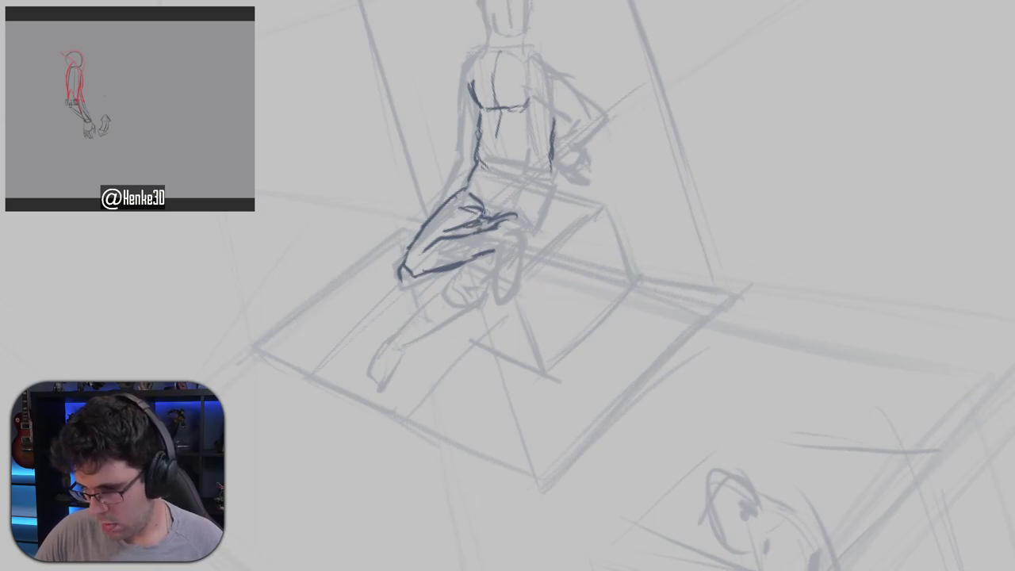
# Extend the back's centre line down to the pelvis and draw a fan-shaped triangle marking the sacrum.
pyautogui.moveTo(501, 106)
pyautogui.mouseDown()
pyautogui.moveTo(492, 183)
pyautogui.moveTo(463, 208)
pyautogui.moveTo(498, 209)
pyautogui.moveTo(480, 211)
pyautogui.moveTo(494, 183)
pyautogui.moveTo(480, 205)
pyautogui.mouseUp()
pyautogui.press('b')
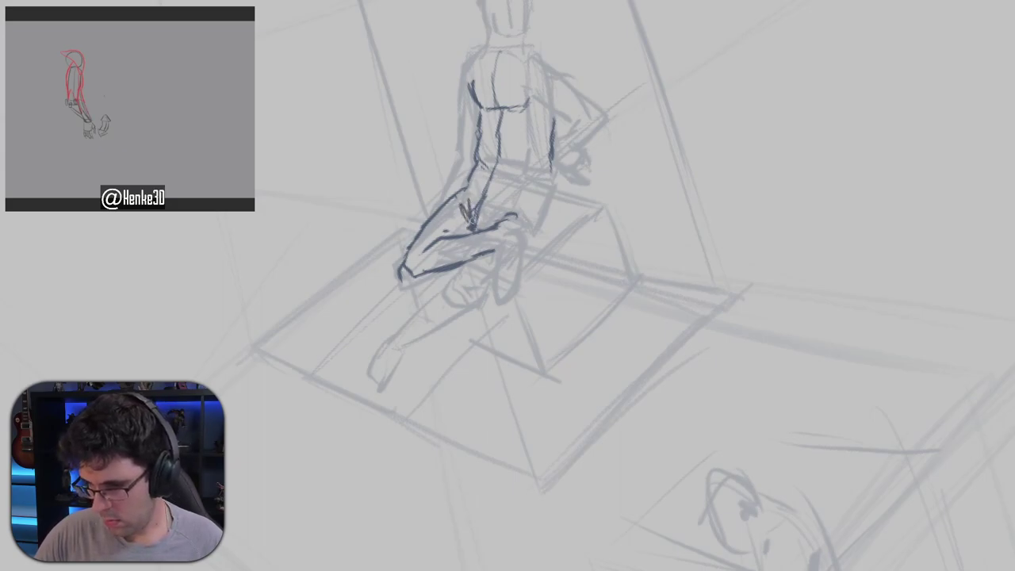
pyautogui.moveTo(505, 140)
pyautogui.mouseDown()
pyautogui.moveTo(473, 227)
pyautogui.moveTo(498, 200)
pyautogui.moveTo(482, 219)
pyautogui.mouseUp()
pyautogui.press('e')
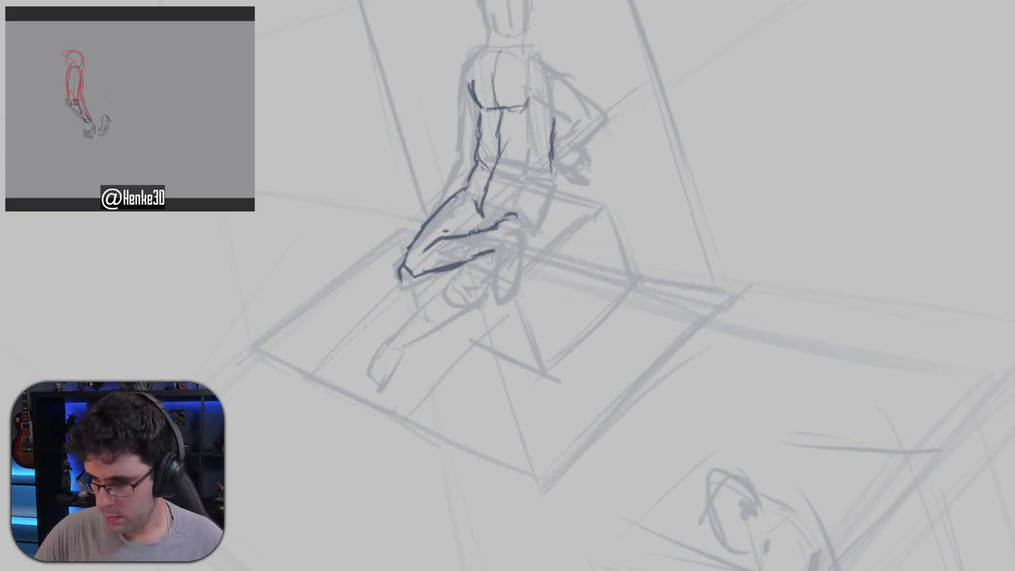
pyautogui.moveTo(474, 181)
pyautogui.mouseDown()
pyautogui.moveTo(477, 218)
pyautogui.moveTo(501, 186)
pyautogui.moveTo(523, 197)
pyautogui.mouseUp()
pyautogui.hotkey('ctrl', 'z')
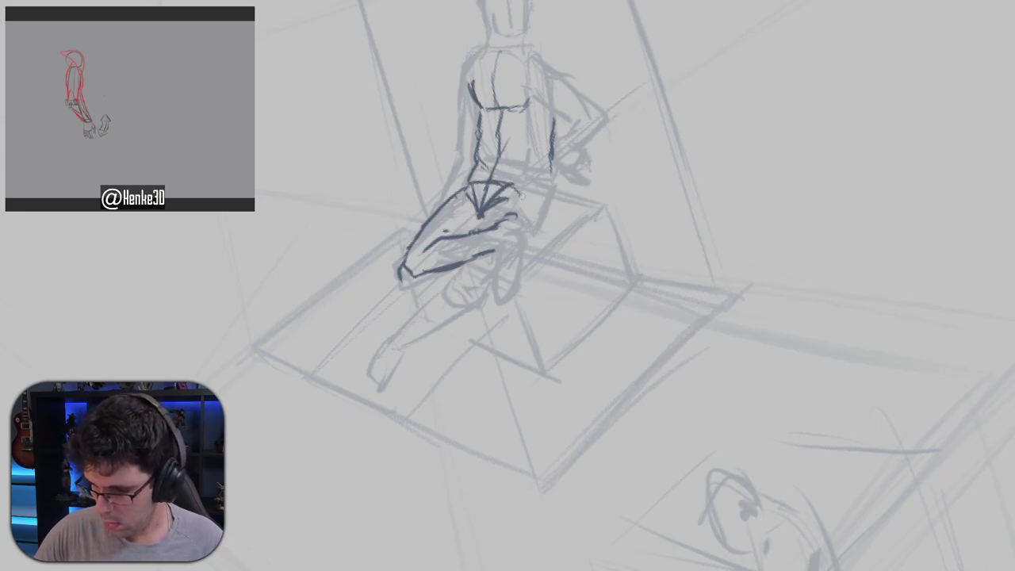
# Draw the crossed leg's ankle edge and continue the waist line around the hip down to the seat.
pyautogui.moveTo(493, 230); pyautogui.dragTo(524, 235)
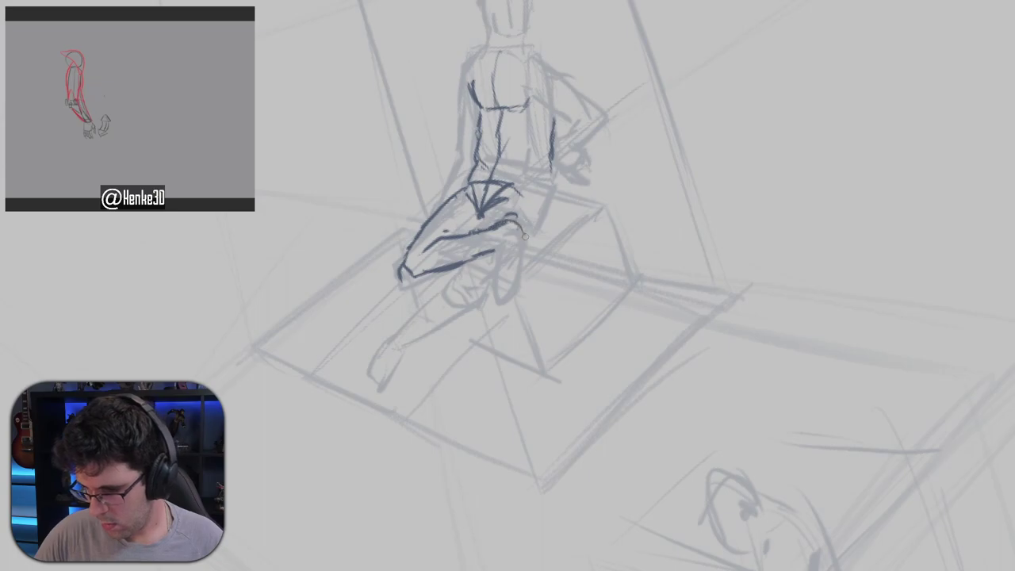
pyautogui.moveTo(540, 182); pyautogui.dragTo(513, 261)
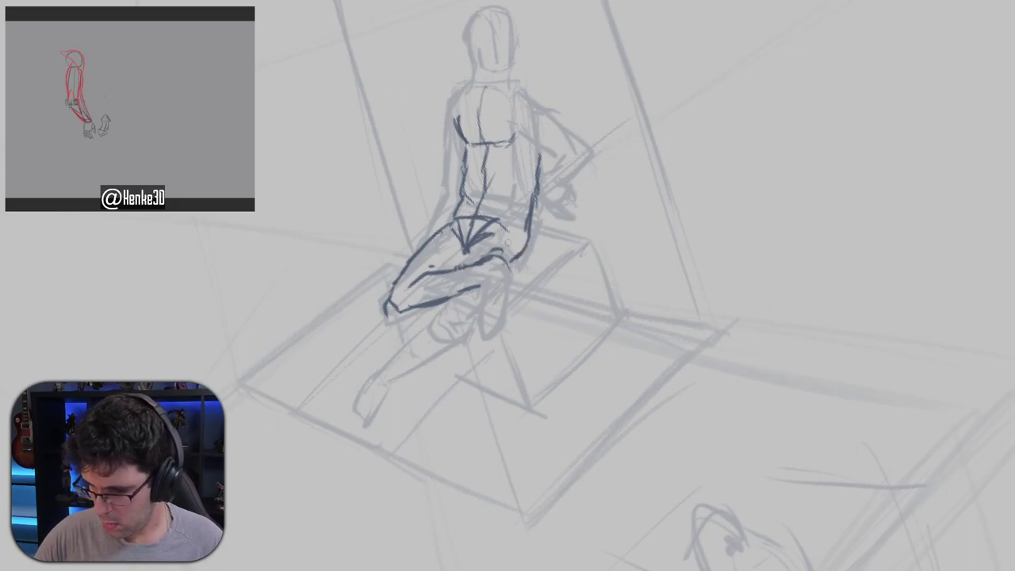
pyautogui.moveTo(550, 214); pyautogui.dragTo(534, 262)
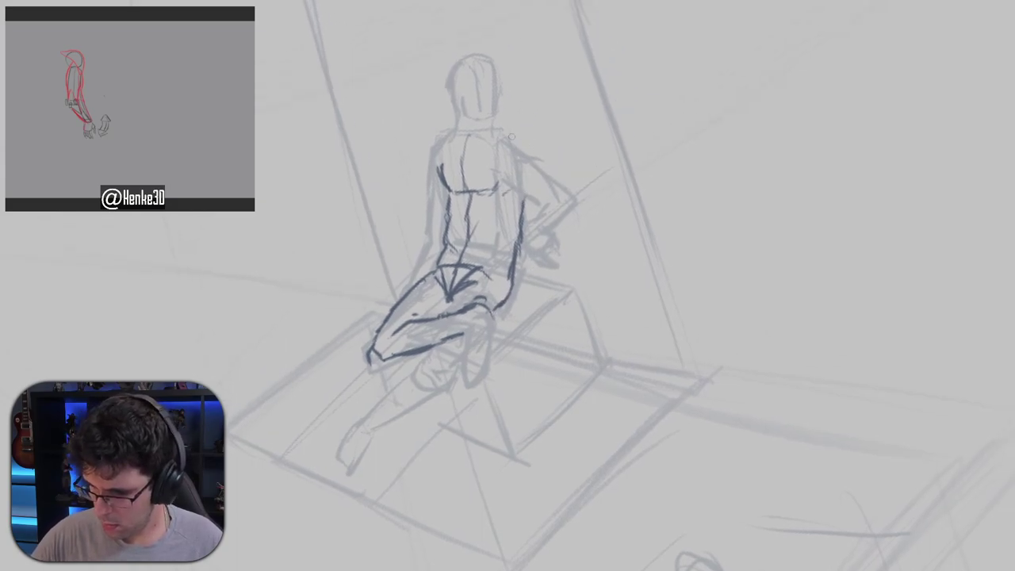
# Undo the trial arm stroke, and draw the rib cage's top edge and missing side curve.
pyautogui.moveTo(511, 137); pyautogui.dragTo(566, 208)
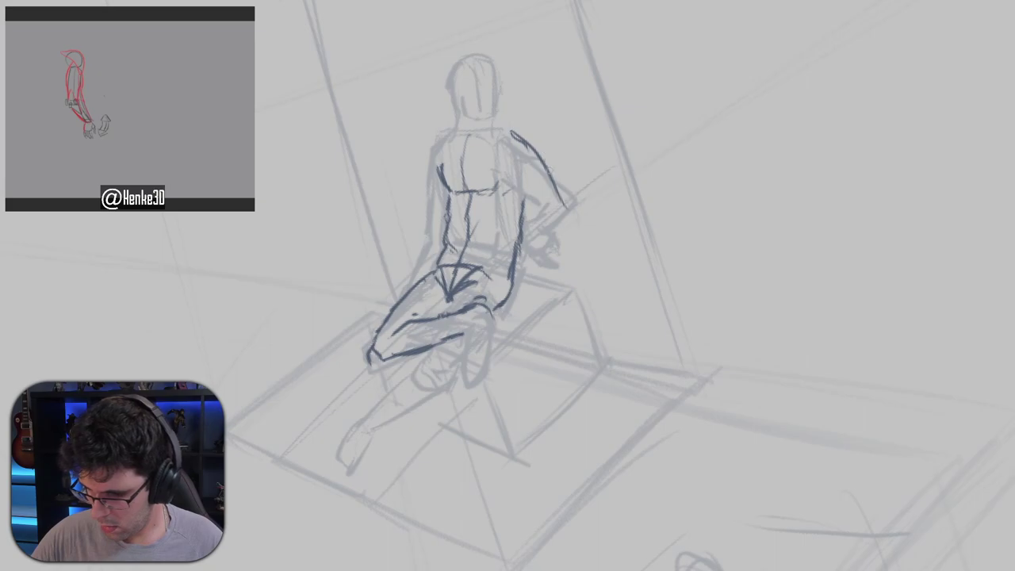
pyautogui.hotkey('ctrl', 'z')
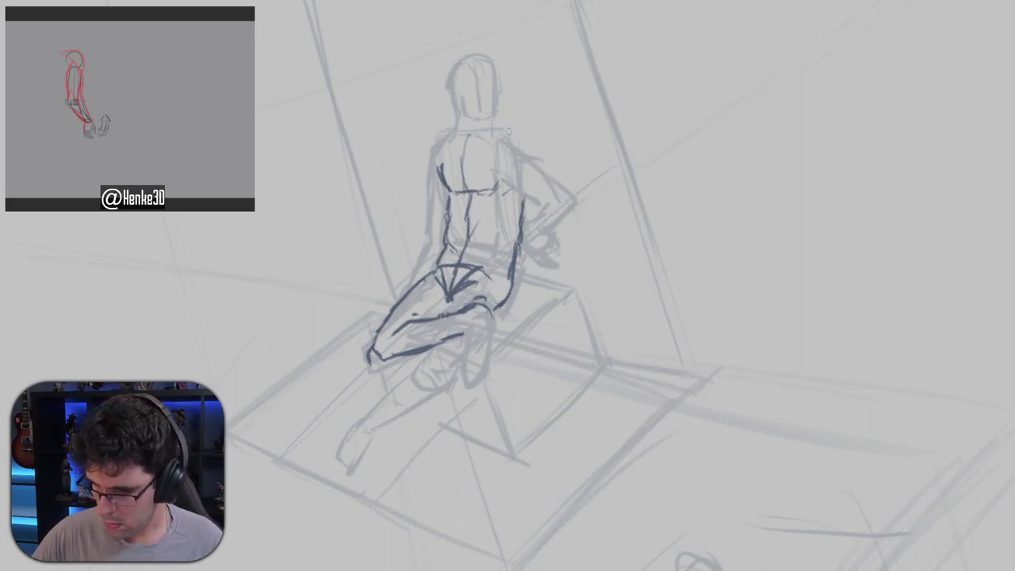
pyautogui.moveTo(467, 135)
pyautogui.mouseDown()
pyautogui.moveTo(508, 144)
pyautogui.moveTo(497, 191)
pyautogui.mouseUp()
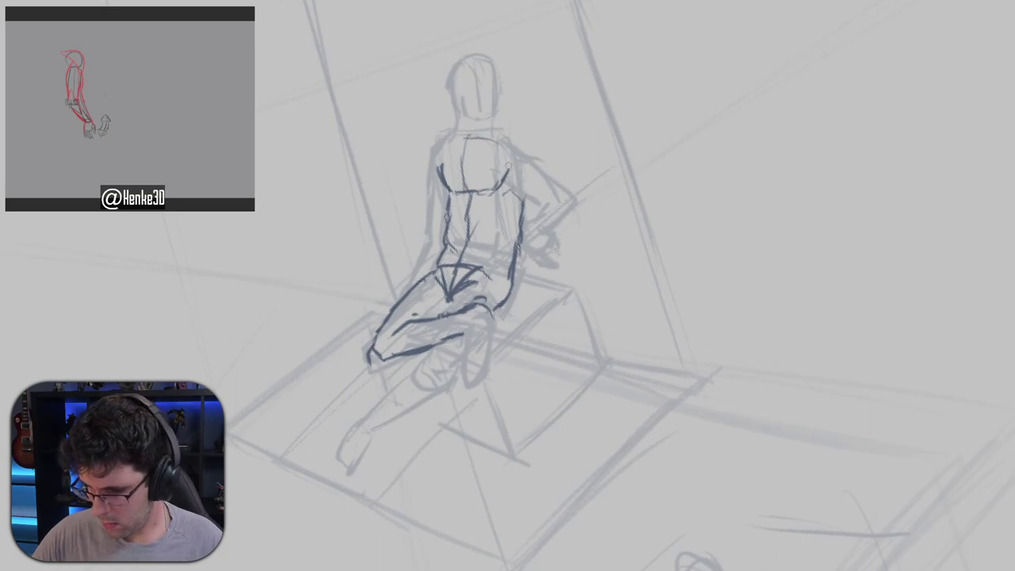
# Try to outline the bent arm's upper part starting at the rib cage's edge.
pyautogui.moveTo(515, 147); pyautogui.dragTo(553, 186)
pyautogui.hotkey('ctrl', 'z')
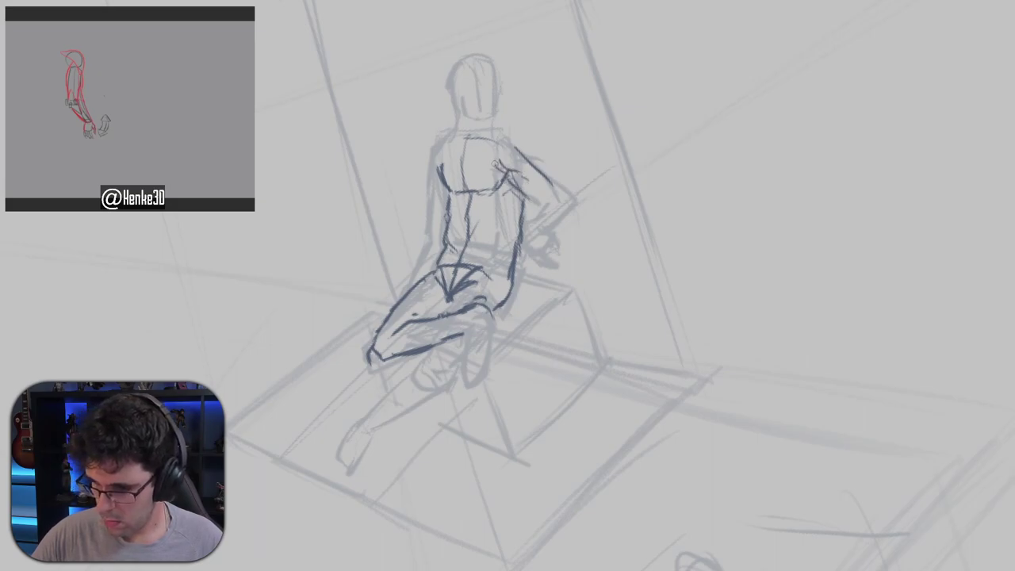
pyautogui.moveTo(495, 163); pyautogui.dragTo(527, 180)
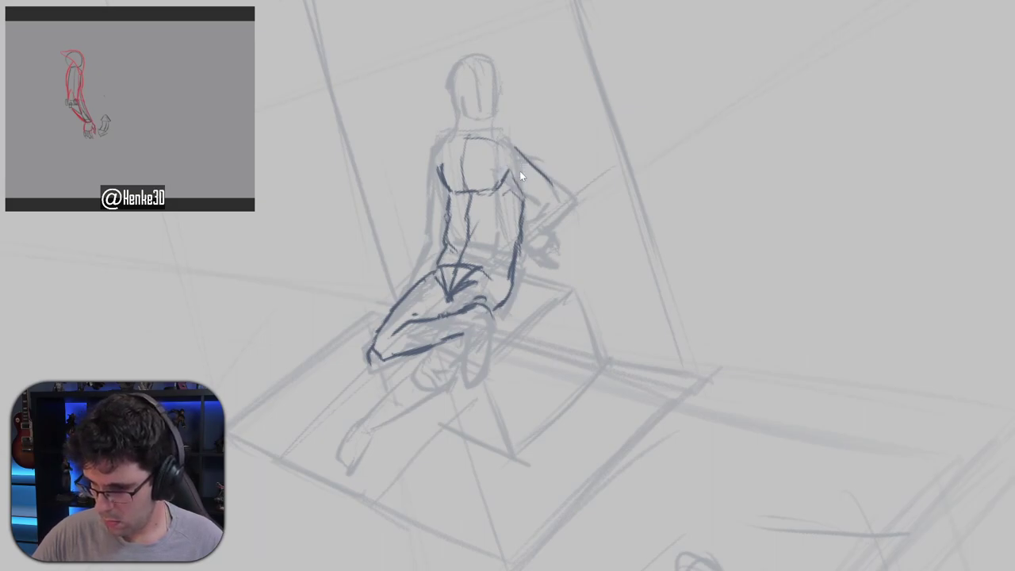
pyautogui.moveTo(517, 143); pyautogui.dragTo(551, 203)
pyautogui.moveTo(533, 167)
pyautogui.mouseDown()
pyautogui.moveTo(560, 205)
pyautogui.moveTo(521, 147)
pyautogui.mouseUp()
pyautogui.press('e')
pyautogui.moveTo(522, 188)
pyautogui.mouseDown()
pyautogui.moveTo(516, 200)
pyautogui.moveTo(530, 189)
pyautogui.mouseUp()
pyautogui.press('b')
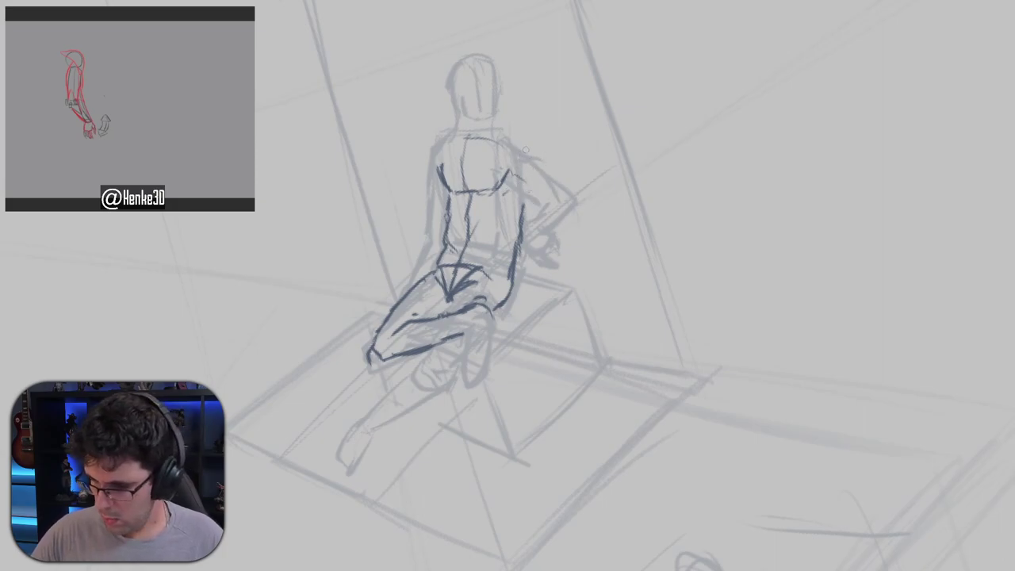
# Draw the shoulder line and outline the arm bent outward at the elbow, with the forearm returning to the wrist.
pyautogui.moveTo(486, 131)
pyautogui.mouseDown()
pyautogui.moveTo(533, 135)
pyautogui.moveTo(578, 182)
pyautogui.mouseUp()
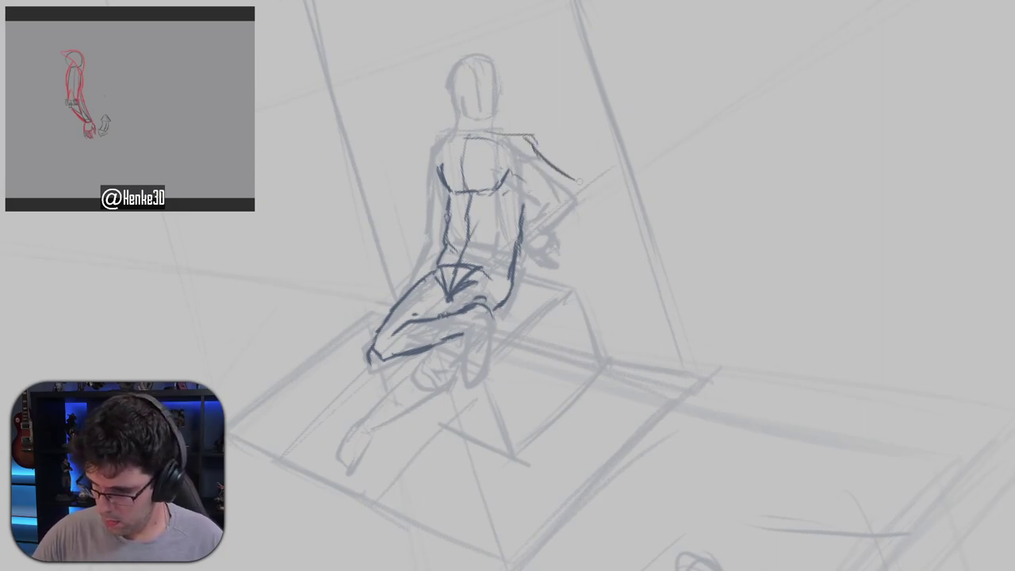
pyautogui.hotkey('ctrl', 'z')
pyautogui.moveTo(535, 144); pyautogui.dragTo(581, 208)
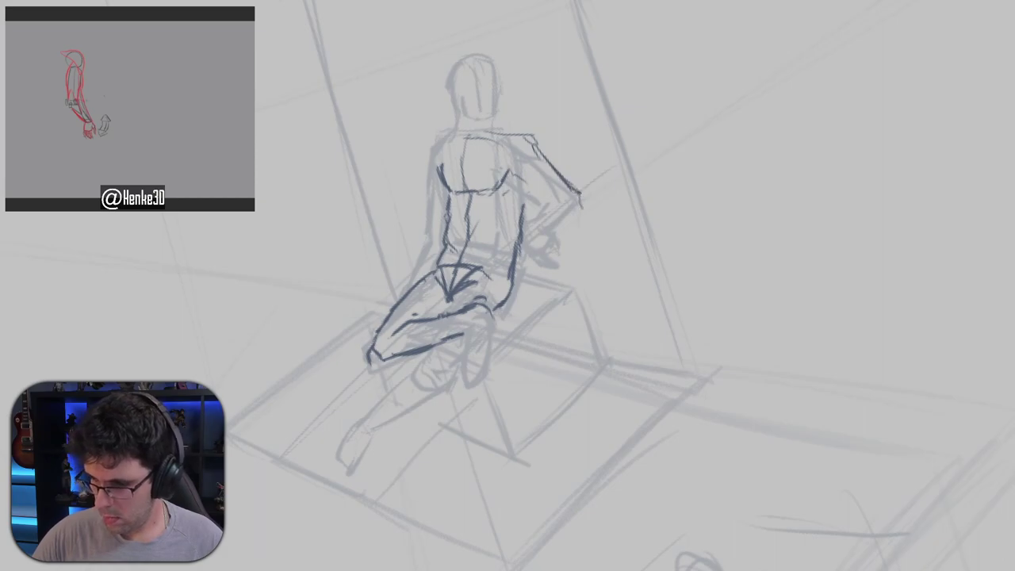
pyautogui.moveTo(515, 163); pyautogui.dragTo(558, 195)
pyautogui.hotkey('ctrl', 'z')
pyautogui.moveTo(518, 166)
pyautogui.mouseDown()
pyautogui.moveTo(555, 193)
pyautogui.moveTo(533, 219)
pyautogui.moveTo(551, 230)
pyautogui.mouseUp()
pyautogui.moveTo(551, 231)
pyautogui.mouseDown()
pyautogui.moveTo(581, 202)
pyautogui.moveTo(562, 171)
pyautogui.mouseUp()
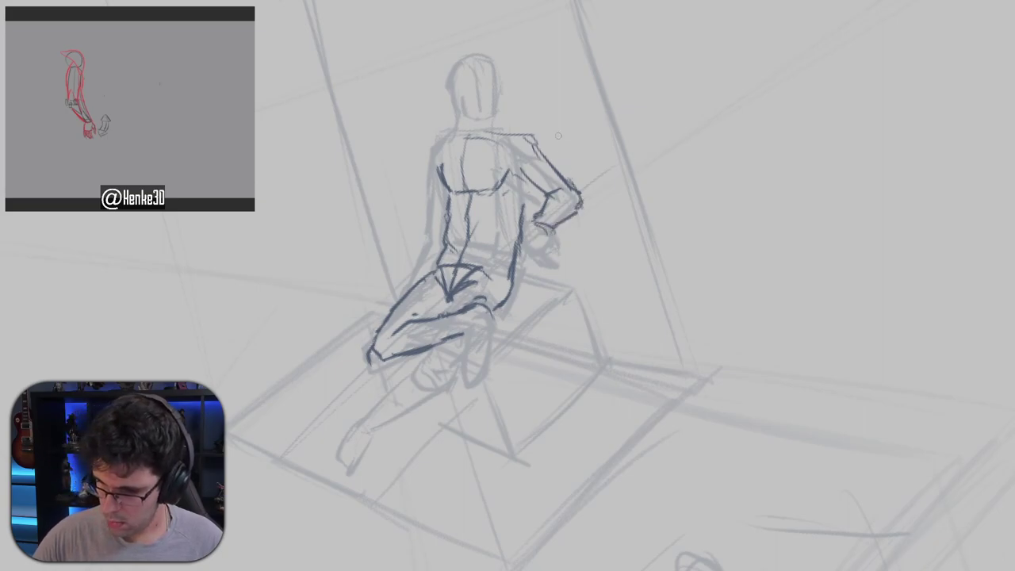
pyautogui.moveTo(469, 143); pyautogui.dragTo(517, 138)
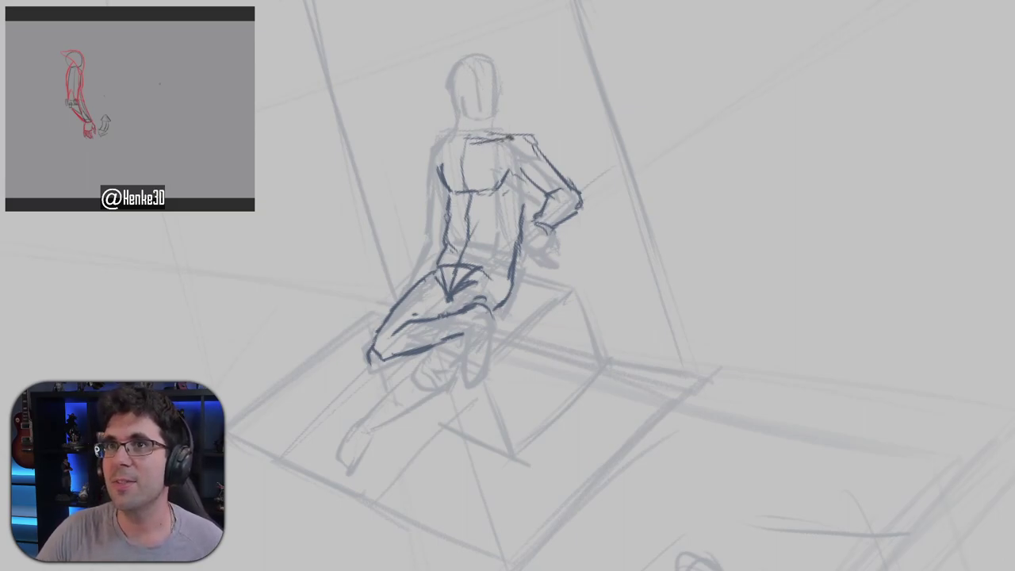
# Draw the lowered leg's calf curve beneath the crossed leg, undoing stray strokes.
pyautogui.moveTo(570, 144); pyautogui.dragTo(578, 90)
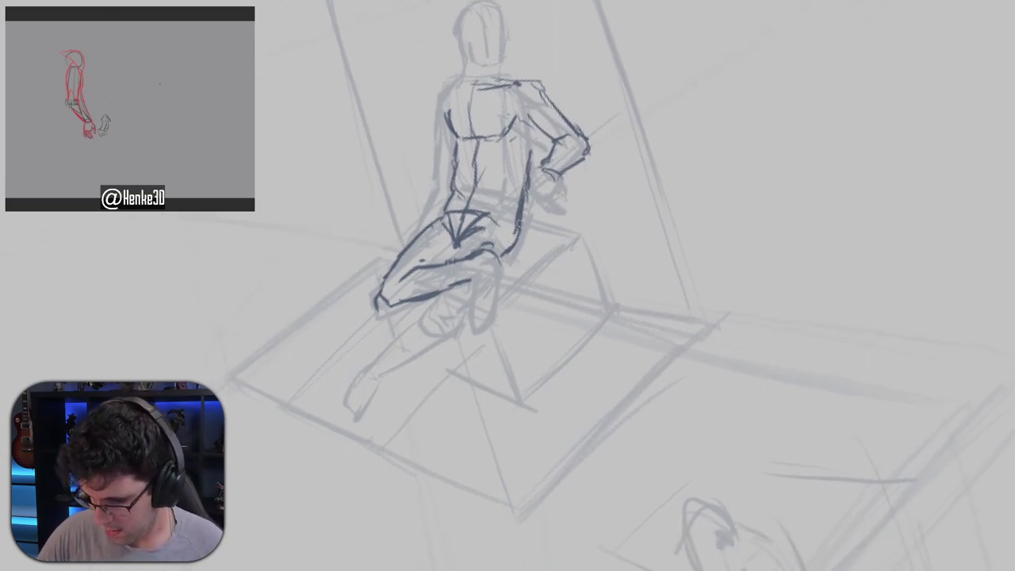
pyautogui.moveTo(519, 223)
pyautogui.mouseDown()
pyautogui.moveTo(499, 258)
pyautogui.moveTo(527, 224)
pyautogui.mouseUp()
pyautogui.moveTo(547, 191); pyautogui.dragTo(541, 206)
pyautogui.moveTo(513, 240)
pyautogui.mouseDown()
pyautogui.moveTo(475, 273)
pyautogui.moveTo(472, 248)
pyautogui.moveTo(423, 310)
pyautogui.mouseUp()
pyautogui.hotkey('ctrl', 'z')
pyautogui.hotkey('ctrl', 'z')
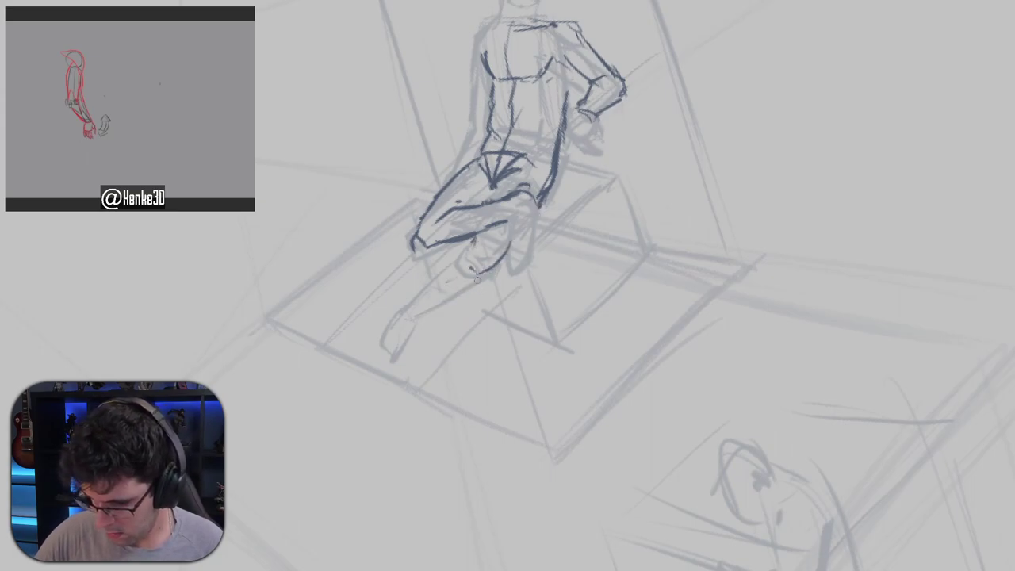
# Draw both edges of the lowered leg's shin down to the ankle and outline its pointed foot.
pyautogui.moveTo(480, 273); pyautogui.dragTo(446, 297)
pyautogui.moveTo(467, 247); pyautogui.dragTo(404, 311)
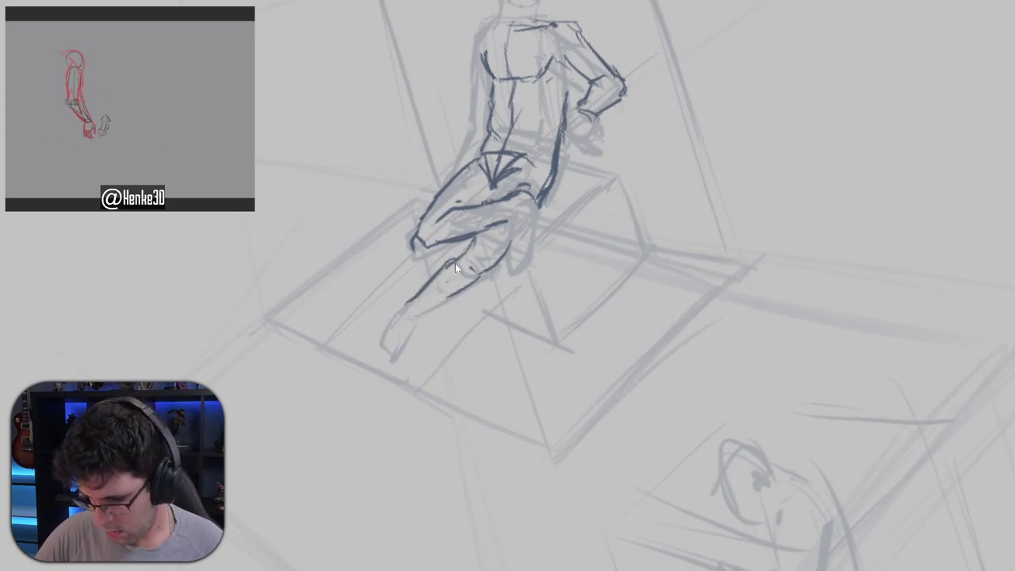
pyautogui.hotkey('ctrl', 'z')
pyautogui.moveTo(461, 264); pyautogui.dragTo(447, 264)
pyautogui.moveTo(452, 259)
pyautogui.mouseDown()
pyautogui.moveTo(396, 316)
pyautogui.moveTo(416, 296)
pyautogui.moveTo(405, 310)
pyautogui.moveTo(447, 298)
pyautogui.moveTo(420, 322)
pyautogui.mouseUp()
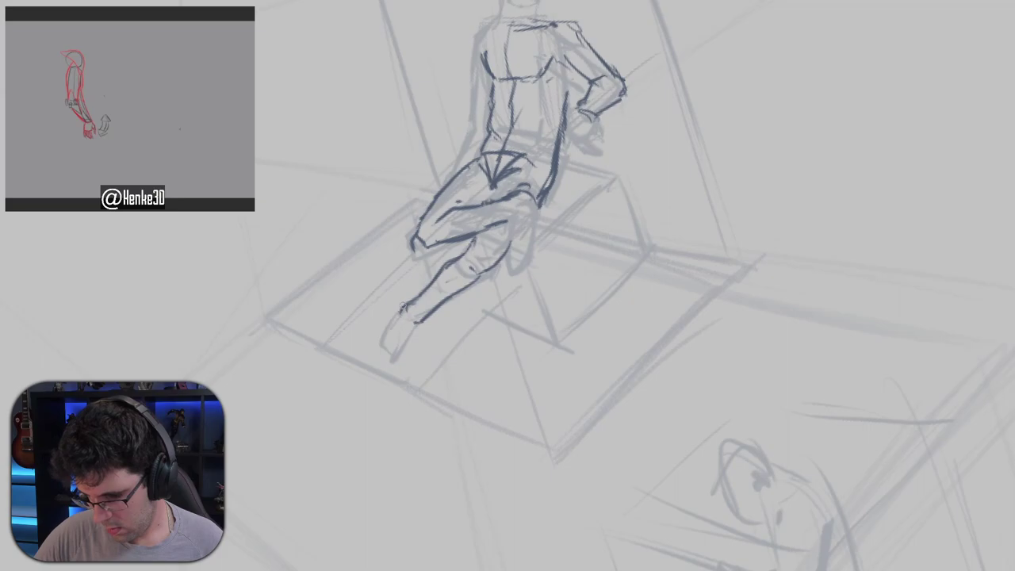
pyautogui.moveTo(410, 298)
pyautogui.mouseDown()
pyautogui.moveTo(382, 346)
pyautogui.moveTo(400, 348)
pyautogui.moveTo(406, 342)
pyautogui.moveTo(389, 349)
pyautogui.moveTo(416, 326)
pyautogui.moveTo(380, 342)
pyautogui.mouseUp()
pyautogui.hotkey('ctrl', 'z')
pyautogui.hotkey('ctrl', 'z')
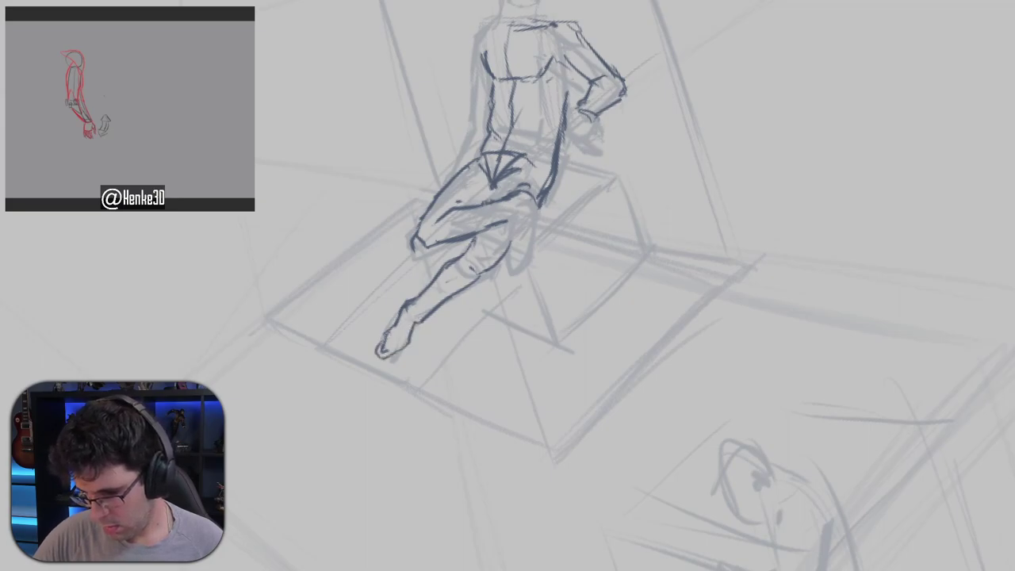
# Try to outline the crossed leg's long foot hanging beside the calf.
pyautogui.moveTo(568, 197); pyautogui.dragTo(520, 229)
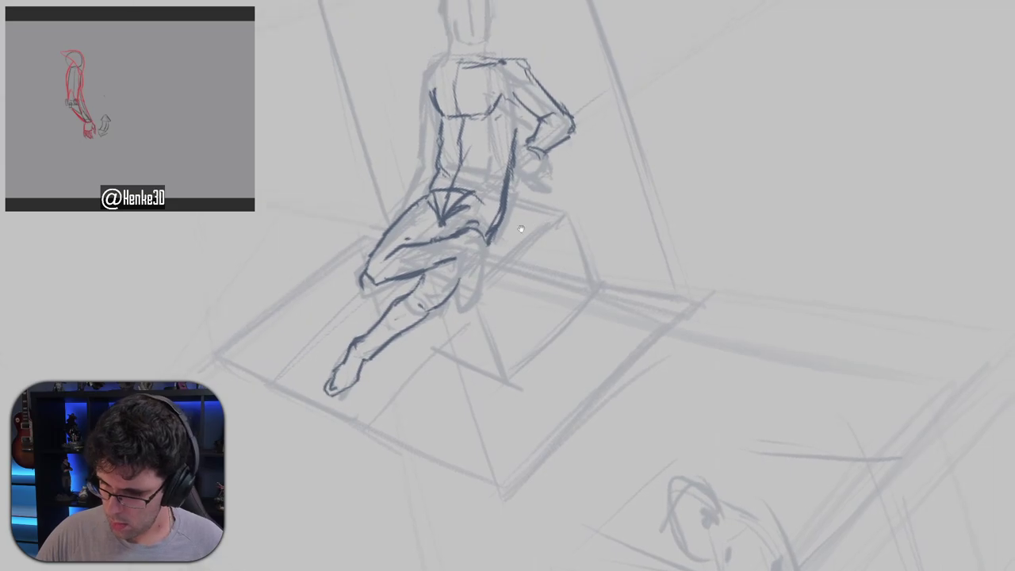
pyautogui.moveTo(469, 263); pyautogui.dragTo(463, 284)
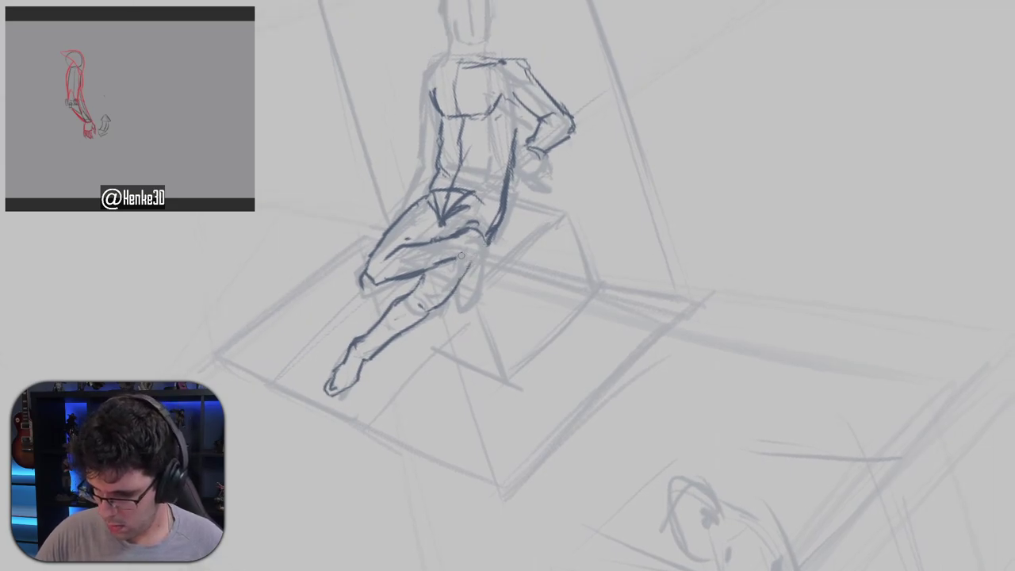
pyautogui.moveTo(460, 244)
pyautogui.mouseDown()
pyautogui.moveTo(450, 246)
pyautogui.moveTo(464, 246)
pyautogui.moveTo(472, 267)
pyautogui.moveTo(451, 311)
pyautogui.moveTo(459, 284)
pyautogui.moveTo(451, 298)
pyautogui.moveTo(475, 291)
pyautogui.moveTo(478, 271)
pyautogui.moveTo(474, 296)
pyautogui.moveTo(454, 309)
pyautogui.mouseUp()
pyautogui.hotkey('ctrl', 'z')
pyautogui.hotkey('ctrl', 'z')
pyautogui.moveTo(463, 271)
pyautogui.mouseDown()
pyautogui.moveTo(448, 304)
pyautogui.moveTo(452, 288)
pyautogui.mouseUp()
pyautogui.moveTo(469, 239); pyautogui.dragTo(451, 298)
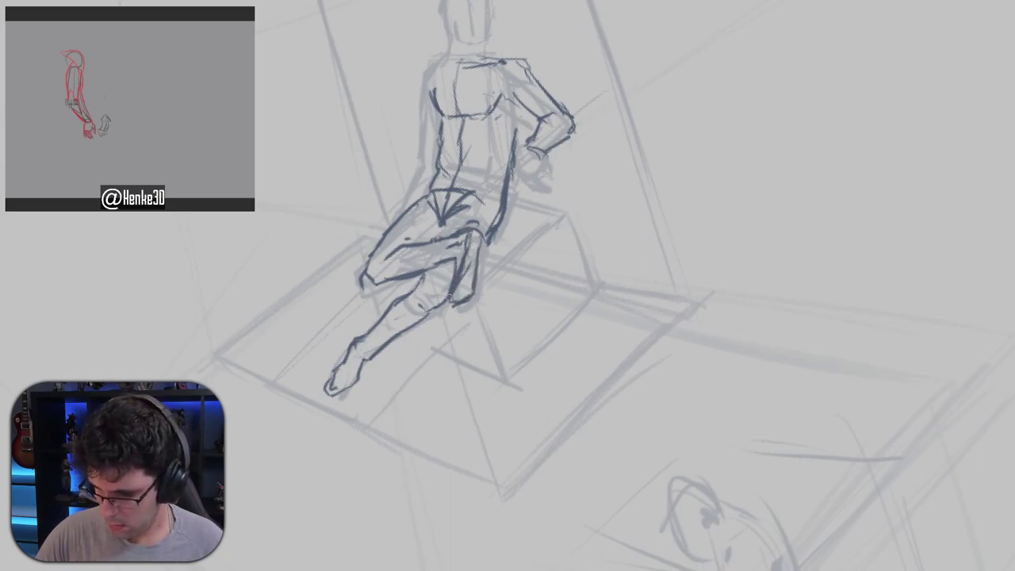
pyautogui.moveTo(455, 264); pyautogui.dragTo(451, 289)
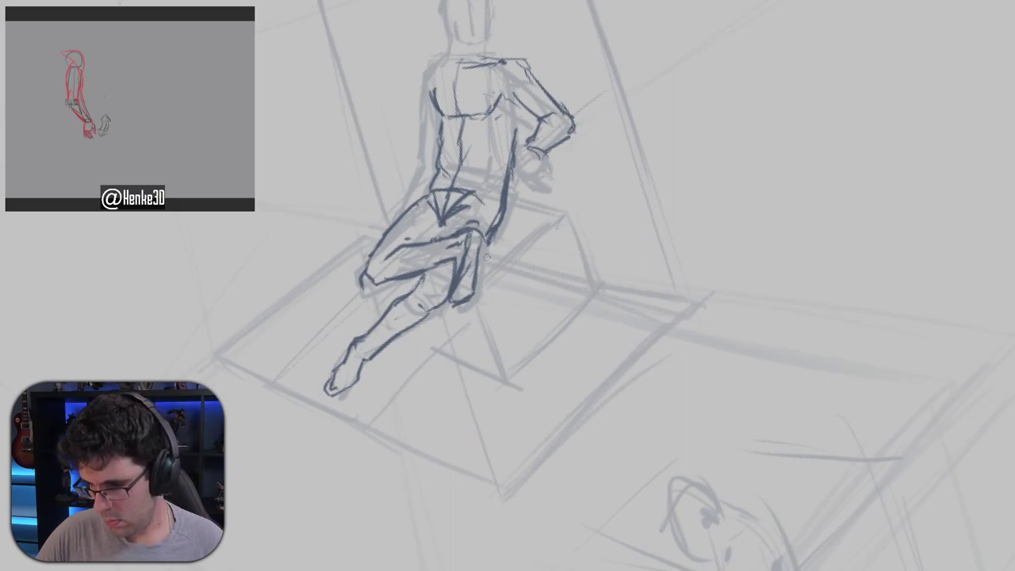
pyautogui.hotkey('ctrl', 'z')
pyautogui.hotkey('ctrl', 'z')
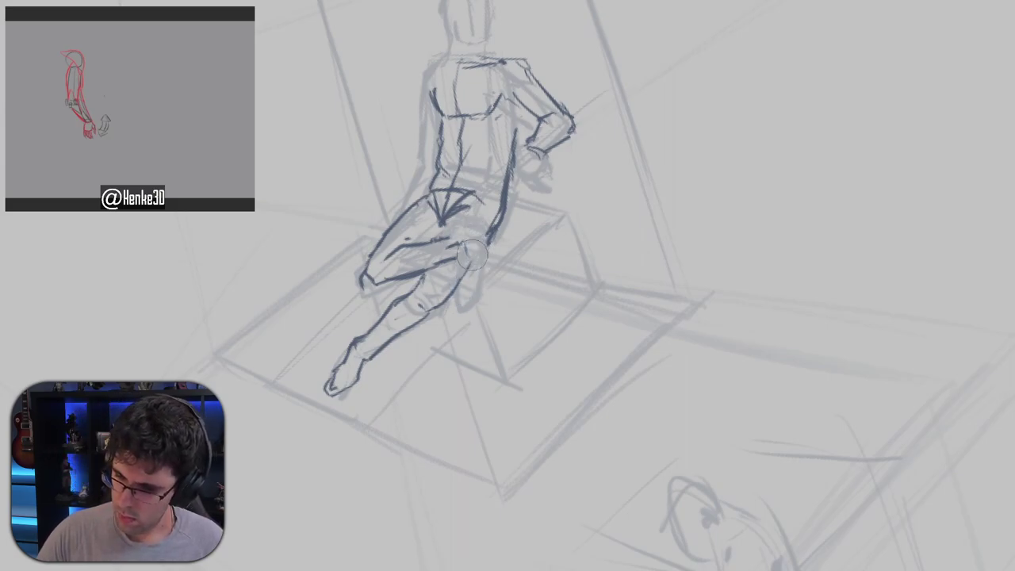
pyautogui.moveTo(456, 239)
pyautogui.mouseDown()
pyautogui.moveTo(468, 255)
pyautogui.moveTo(451, 297)
pyautogui.moveTo(441, 295)
pyautogui.moveTo(440, 274)
pyautogui.moveTo(447, 296)
pyautogui.mouseUp()
pyautogui.moveTo(453, 252)
pyautogui.mouseDown()
pyautogui.moveTo(440, 274)
pyautogui.moveTo(447, 256)
pyautogui.mouseUp()
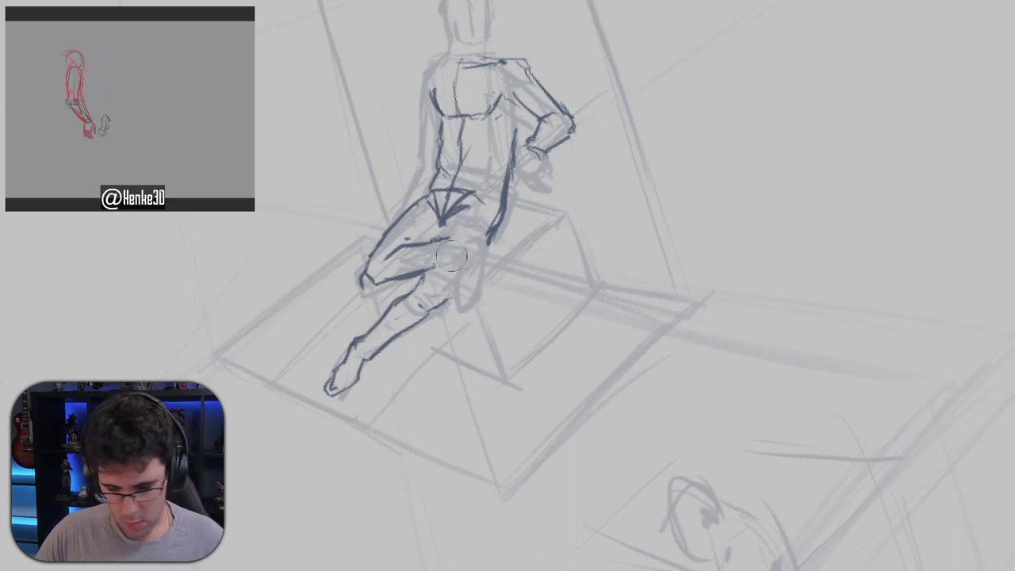
# Redraw the crossed leg's ankle and lower shin edge, and draw a shorter hanging foot with a darkened sole.
pyautogui.press('b')
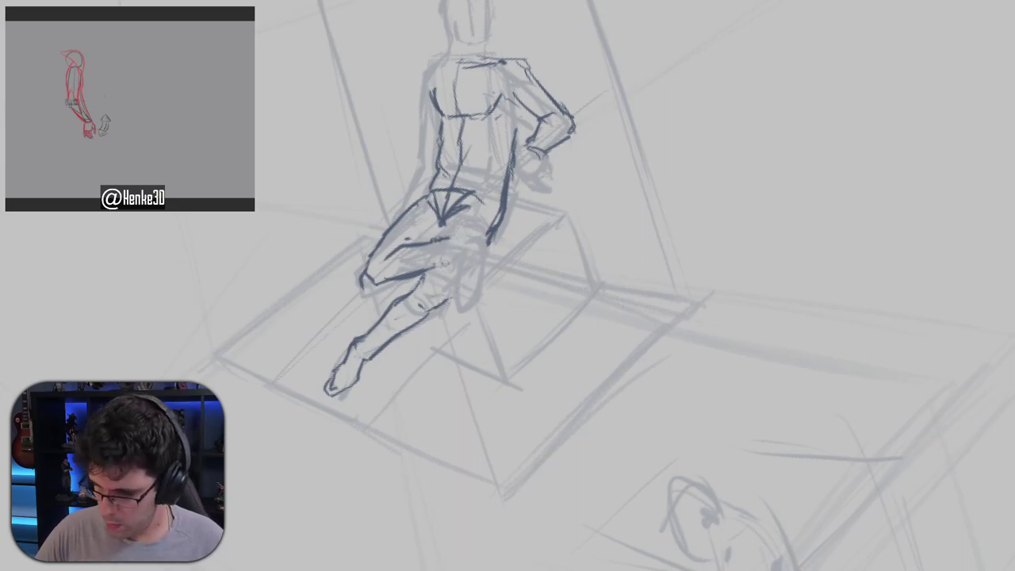
pyautogui.moveTo(426, 269)
pyautogui.mouseDown()
pyautogui.moveTo(445, 259)
pyautogui.moveTo(447, 242)
pyautogui.moveTo(458, 236)
pyautogui.moveTo(465, 248)
pyautogui.mouseUp()
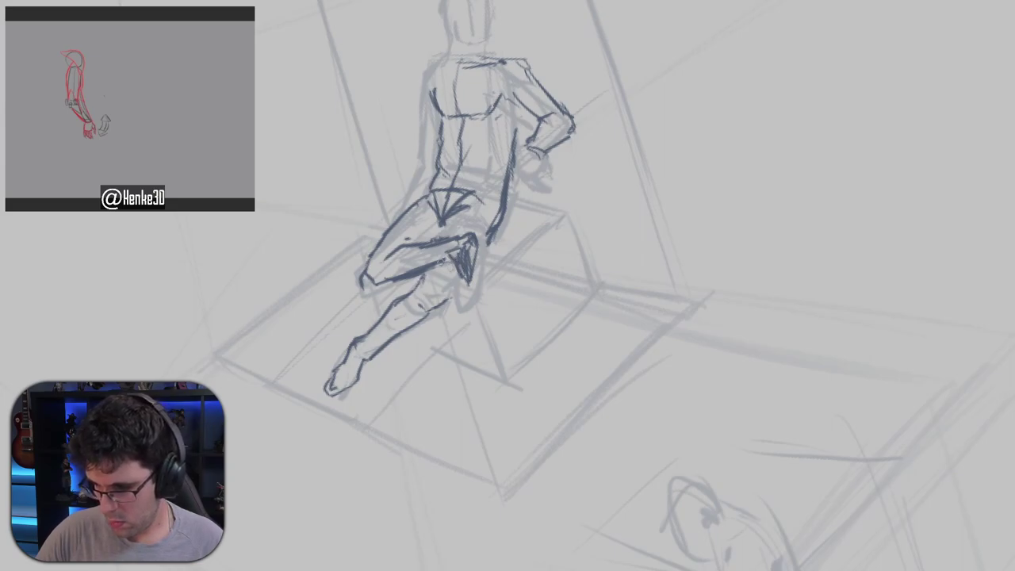
pyautogui.moveTo(439, 264)
pyautogui.mouseDown()
pyautogui.moveTo(482, 266)
pyautogui.moveTo(467, 287)
pyautogui.moveTo(458, 260)
pyautogui.moveTo(469, 286)
pyautogui.moveTo(470, 252)
pyautogui.moveTo(458, 247)
pyautogui.mouseUp()
pyautogui.moveTo(466, 239); pyautogui.dragTo(450, 260)
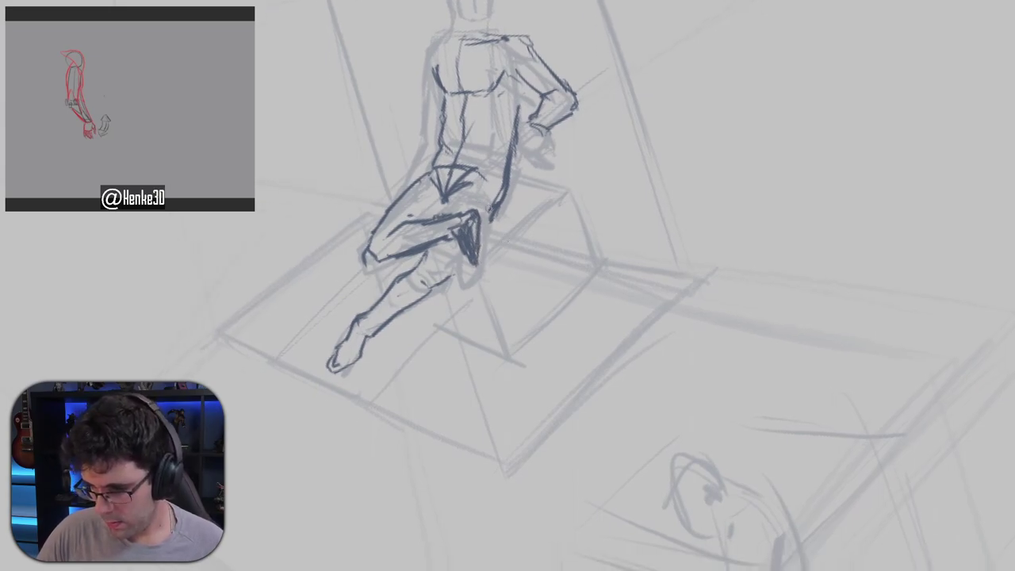
# Outline the seated figure's shoulder, upper arm and forearm on the raised-knee side, with its hand resting on the crossed thigh.
pyautogui.moveTo(466, 252)
pyautogui.mouseDown()
pyautogui.moveTo(440, 282)
pyautogui.moveTo(461, 357)
pyautogui.mouseUp()
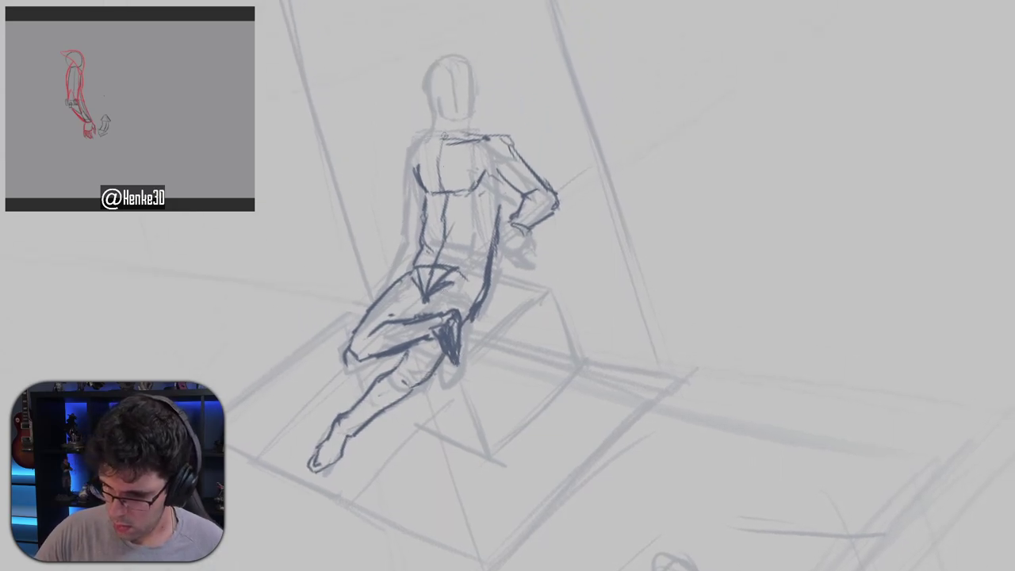
pyautogui.moveTo(438, 141); pyautogui.dragTo(426, 141)
pyautogui.moveTo(425, 143); pyautogui.dragTo(415, 191)
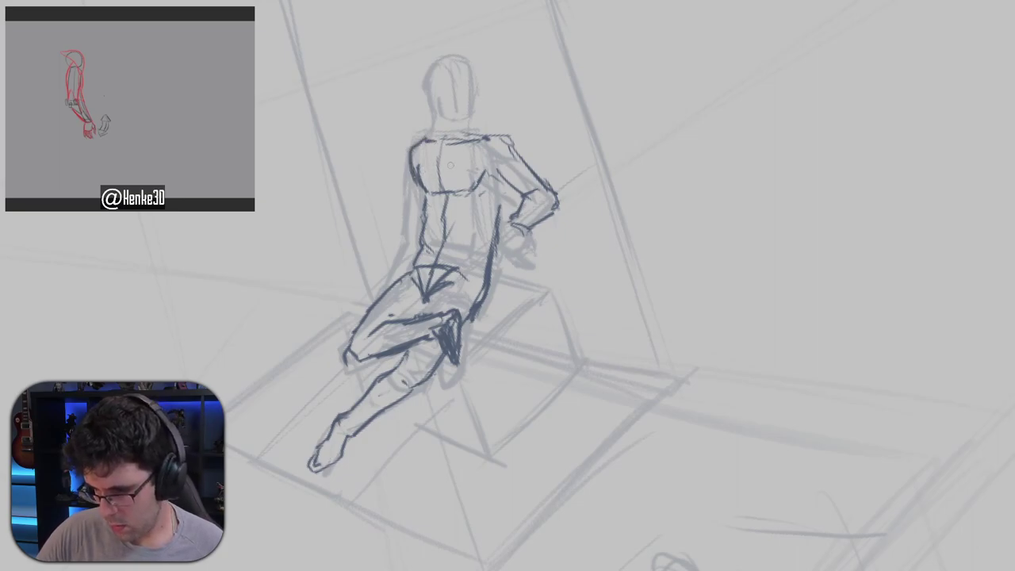
pyautogui.moveTo(413, 183); pyautogui.dragTo(423, 222)
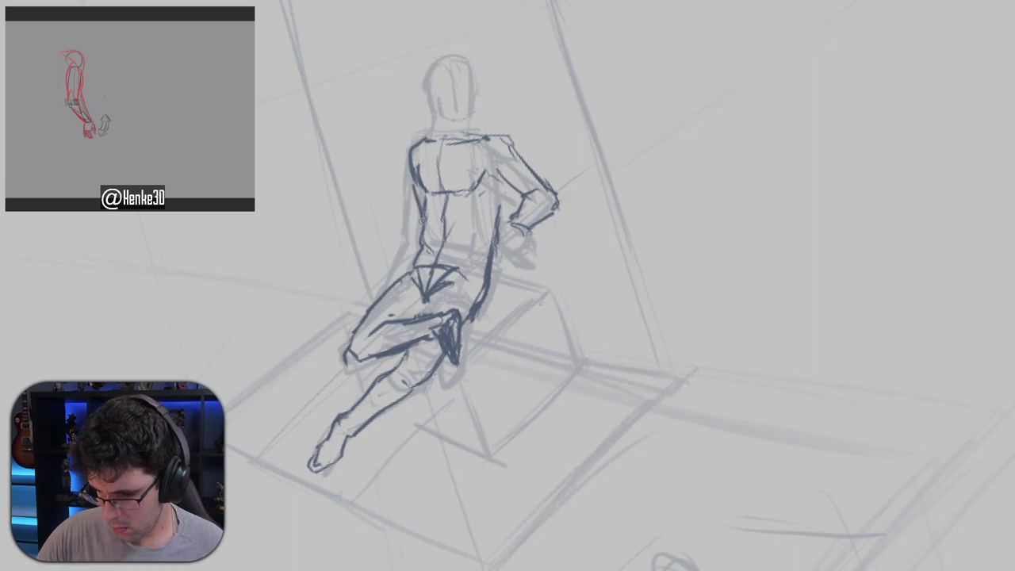
pyautogui.hotkey('ctrl', 'z')
pyautogui.moveTo(414, 184); pyautogui.dragTo(419, 219)
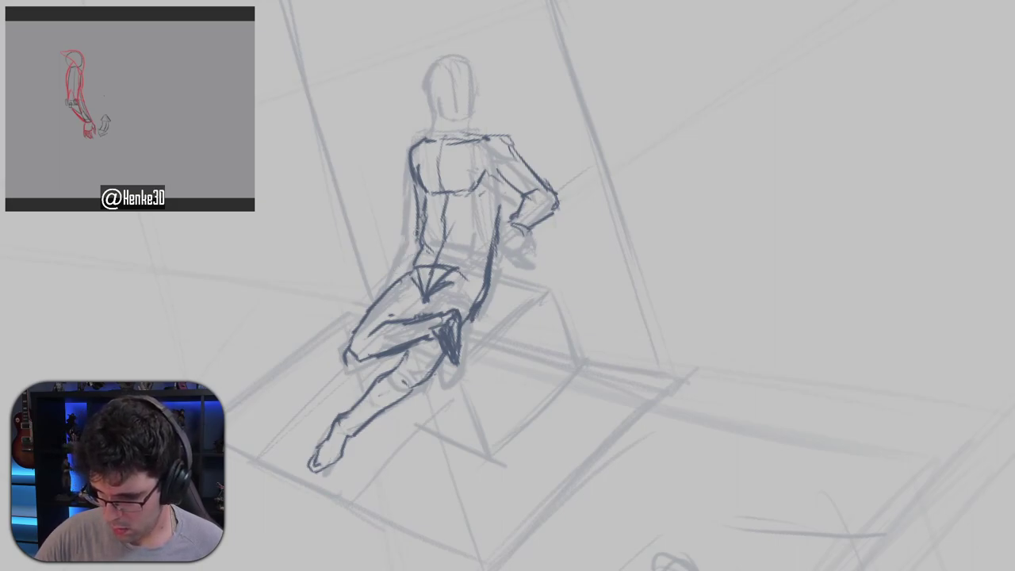
pyautogui.moveTo(414, 230); pyautogui.dragTo(388, 306)
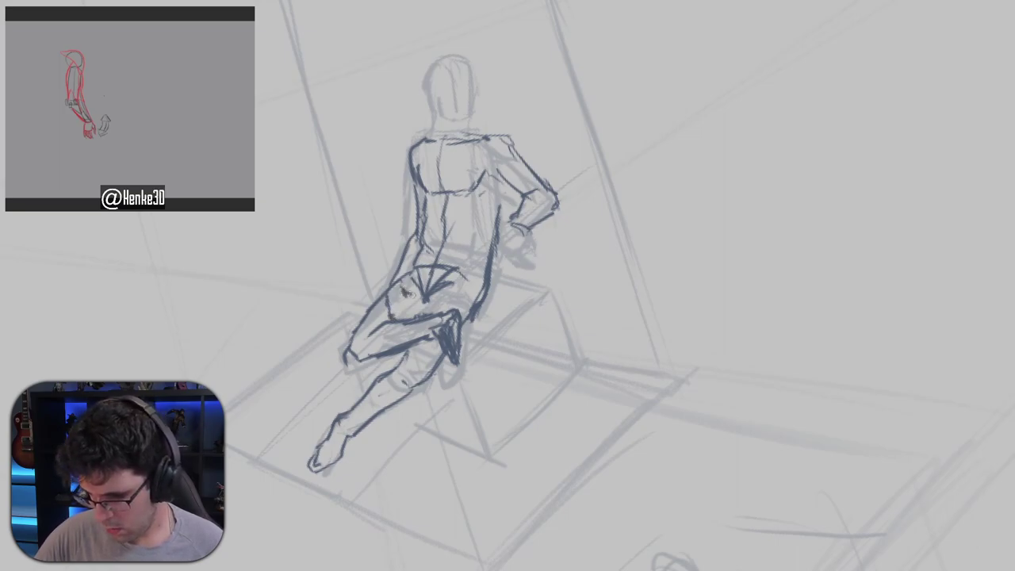
pyautogui.moveTo(405, 296)
pyautogui.mouseDown()
pyautogui.moveTo(417, 315)
pyautogui.moveTo(401, 278)
pyautogui.moveTo(413, 272)
pyautogui.mouseUp()
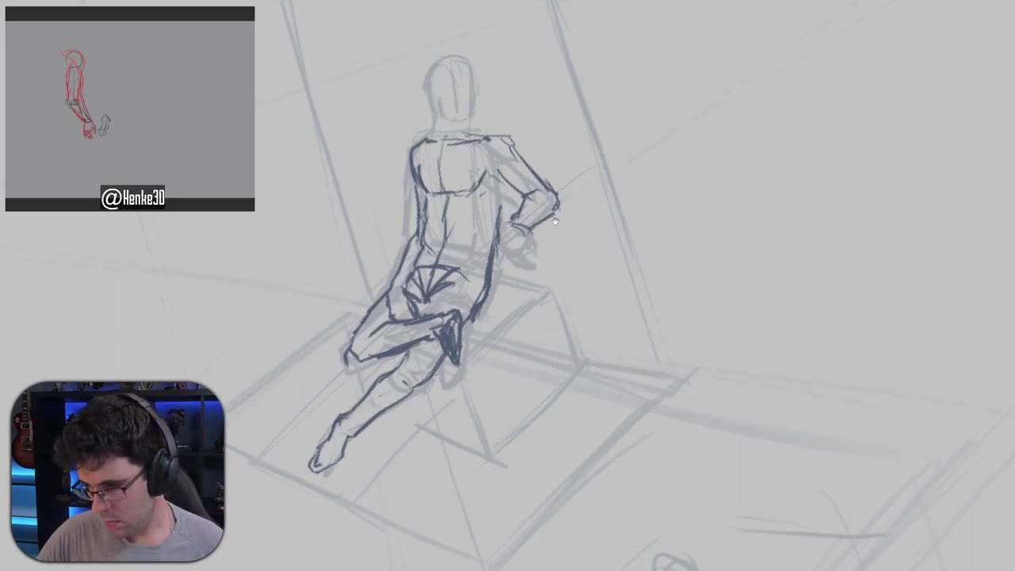
# Draw the bent arm's hand with fingers pointing down to the seat, and add a short line beside the hip.
pyautogui.moveTo(519, 230)
pyautogui.mouseDown()
pyautogui.moveTo(520, 268)
pyautogui.moveTo(508, 273)
pyautogui.moveTo(538, 314)
pyautogui.mouseUp()
pyautogui.moveTo(522, 281)
pyautogui.mouseDown()
pyautogui.moveTo(539, 297)
pyautogui.moveTo(518, 340)
pyautogui.mouseUp()
pyautogui.moveTo(531, 303); pyautogui.dragTo(523, 325)
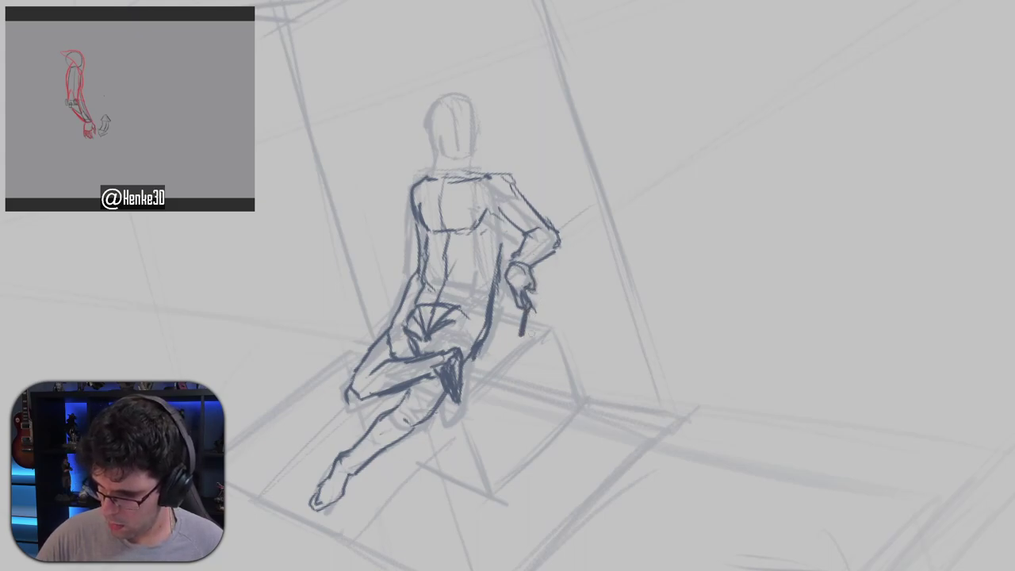
pyautogui.moveTo(496, 287); pyautogui.dragTo(519, 340)
pyautogui.moveTo(499, 244); pyautogui.dragTo(495, 288)
# Select the inked upper body of the seated figure and shift it down to shorten the torso.
pyautogui.moveTo(549, 269)
pyautogui.mouseDown()
pyautogui.moveTo(561, 322)
pyautogui.moveTo(563, 207)
pyautogui.mouseUp()
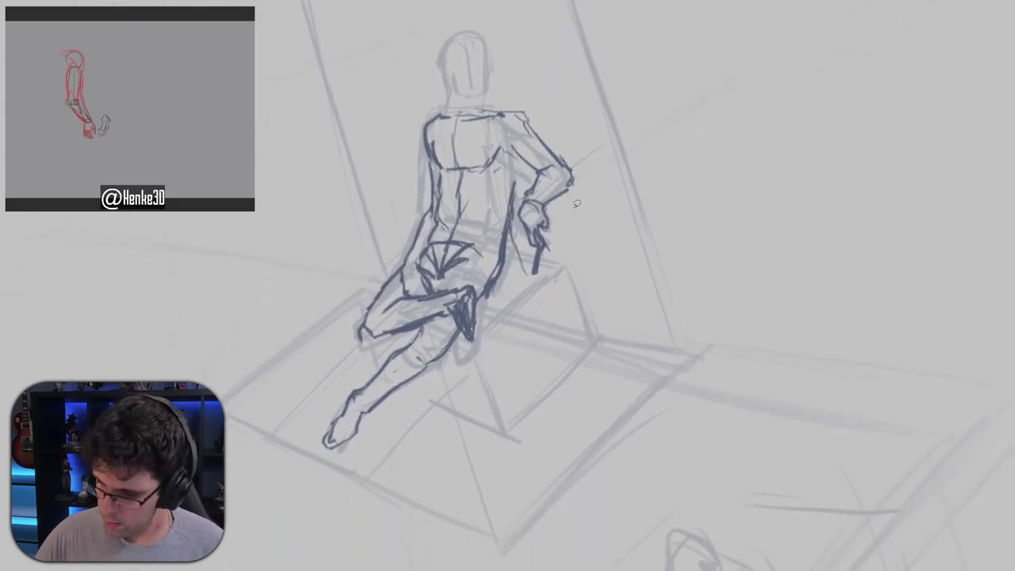
pyautogui.moveTo(596, 157)
pyautogui.mouseDown()
pyautogui.moveTo(602, 191)
pyautogui.moveTo(527, 290)
pyautogui.moveTo(514, 242)
pyautogui.moveTo(480, 216)
pyautogui.moveTo(444, 211)
pyautogui.moveTo(346, 152)
pyautogui.moveTo(567, 208)
pyautogui.moveTo(547, 215)
pyautogui.moveTo(570, 237)
pyautogui.moveTo(555, 313)
pyautogui.mouseUp()
pyautogui.hotkey('ctrl', 'd')
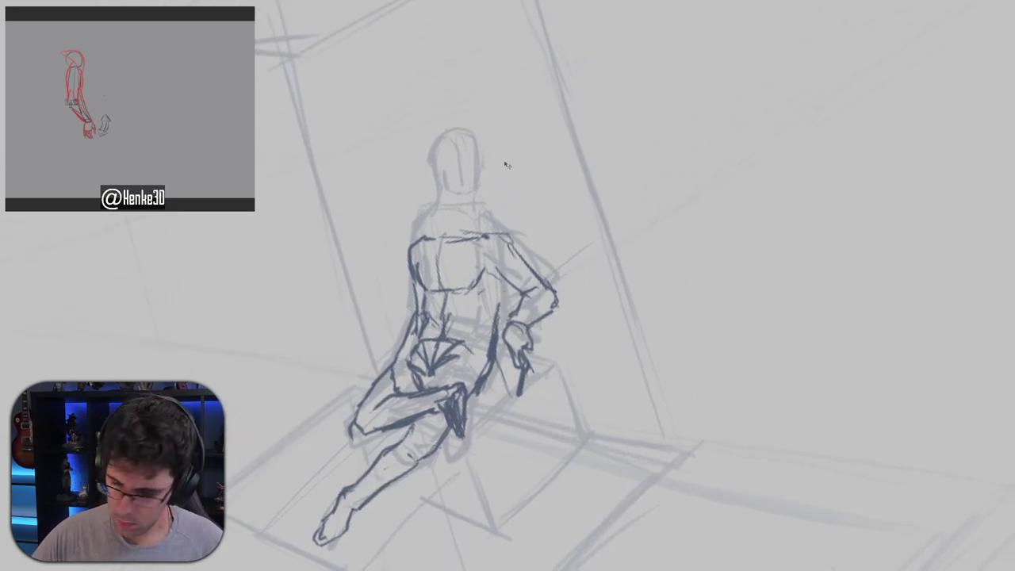
# Outline the neck and head on the lowered shoulders, just below the rough head.
pyautogui.moveTo(428, 237)
pyautogui.mouseDown()
pyautogui.moveTo(450, 169)
pyautogui.moveTo(466, 173)
pyautogui.moveTo(478, 209)
pyautogui.moveTo(441, 208)
pyautogui.moveTo(445, 219)
pyautogui.moveTo(458, 230)
pyautogui.moveTo(478, 216)
pyautogui.mouseUp()
pyautogui.moveTo(475, 192); pyautogui.dragTo(474, 223)
pyautogui.moveTo(503, 182); pyautogui.dragTo(513, 209)
pyautogui.moveTo(443, 229)
pyautogui.mouseDown()
pyautogui.moveTo(455, 195)
pyautogui.moveTo(484, 211)
pyautogui.moveTo(484, 237)
pyautogui.mouseUp()
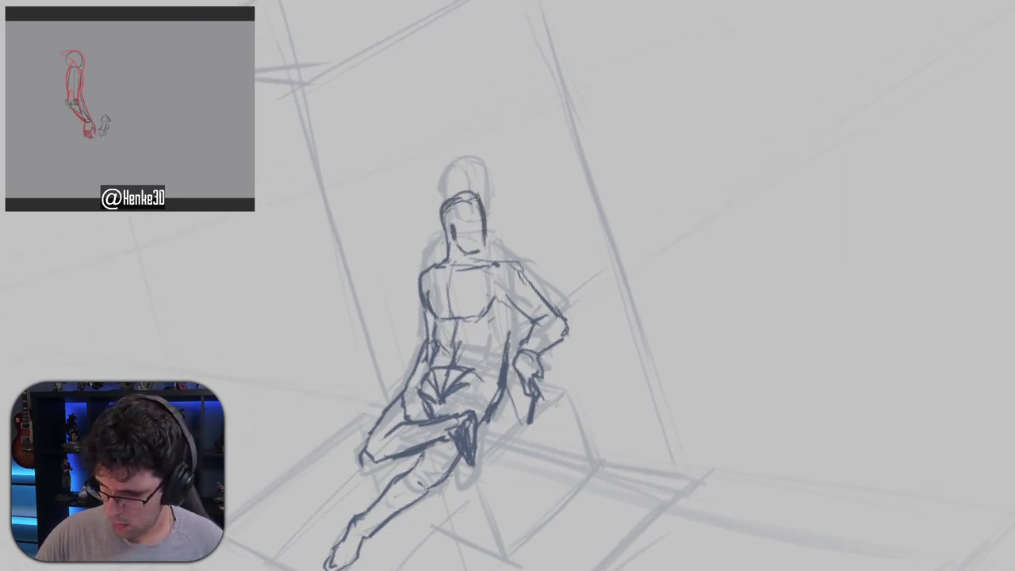
# Strengthen the head outline, add inner face lines, and draw the slope from the neck to the bent arm's shoulder.
pyautogui.moveTo(447, 200); pyautogui.dragTo(472, 190)
pyautogui.moveTo(475, 197)
pyautogui.mouseDown()
pyautogui.moveTo(483, 257)
pyautogui.moveTo(468, 236)
pyautogui.moveTo(466, 244)
pyautogui.mouseUp()
pyautogui.moveTo(466, 244); pyautogui.dragTo(470, 256)
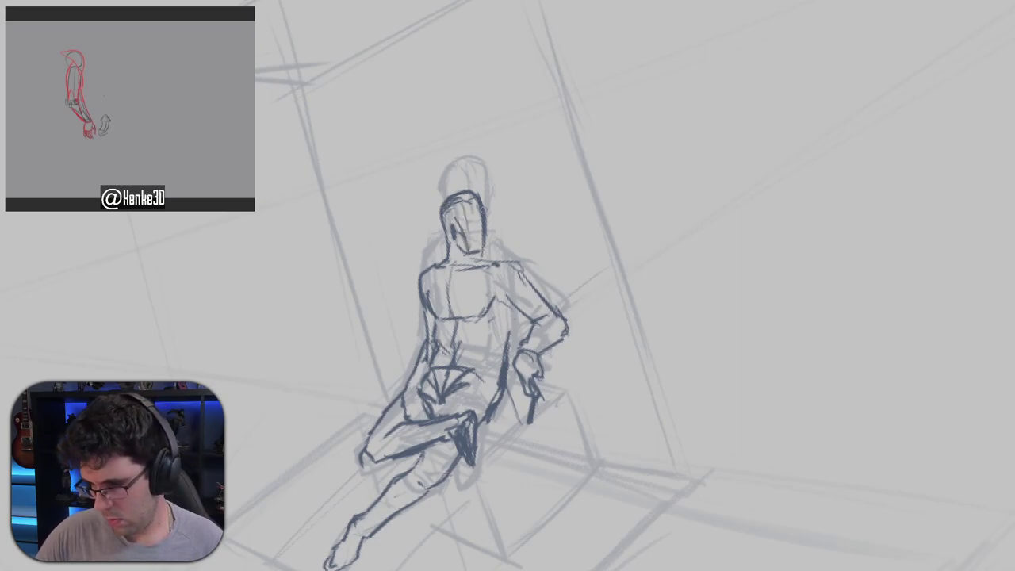
pyautogui.moveTo(483, 209)
pyautogui.mouseDown()
pyautogui.moveTo(480, 251)
pyautogui.moveTo(529, 283)
pyautogui.mouseUp()
pyautogui.hotkey('ctrl', 'z')
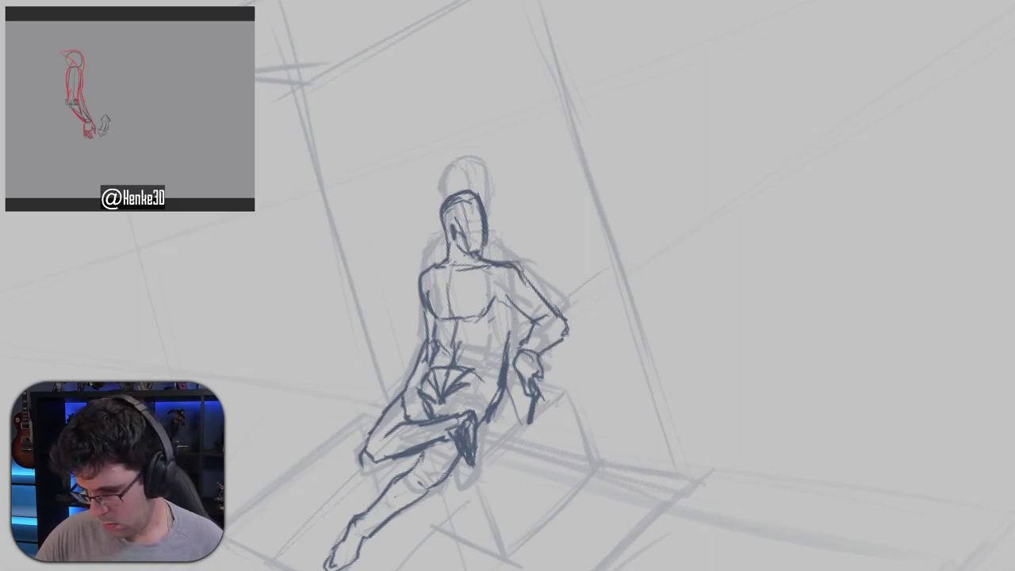
# Erase the leftover rough head and shoulder lines around the seated figure's inked head.
pyautogui.moveTo(570, 254)
pyautogui.mouseDown()
pyautogui.moveTo(590, 160)
pyautogui.moveTo(588, 220)
pyautogui.moveTo(619, 153)
pyautogui.moveTo(627, 209)
pyautogui.moveTo(563, 211)
pyautogui.moveTo(605, 208)
pyautogui.moveTo(595, 224)
pyautogui.moveTo(617, 191)
pyautogui.mouseUp()
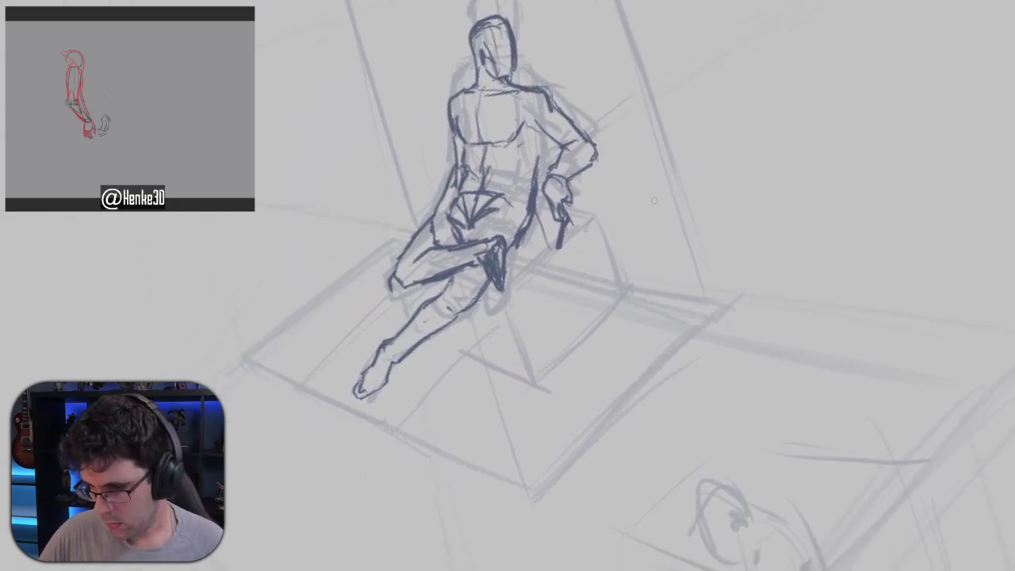
pyautogui.moveTo(690, 206)
pyautogui.mouseDown()
pyautogui.moveTo(644, 269)
pyautogui.moveTo(594, 262)
pyautogui.moveTo(614, 257)
pyautogui.mouseUp()
pyautogui.moveTo(719, 248); pyautogui.dragTo(600, 190)
pyautogui.moveTo(600, 189)
pyautogui.mouseDown()
pyautogui.moveTo(615, 216)
pyautogui.moveTo(603, 219)
pyautogui.moveTo(722, 199)
pyautogui.moveTo(681, 208)
pyautogui.moveTo(694, 208)
pyautogui.moveTo(432, 182)
pyautogui.mouseUp()
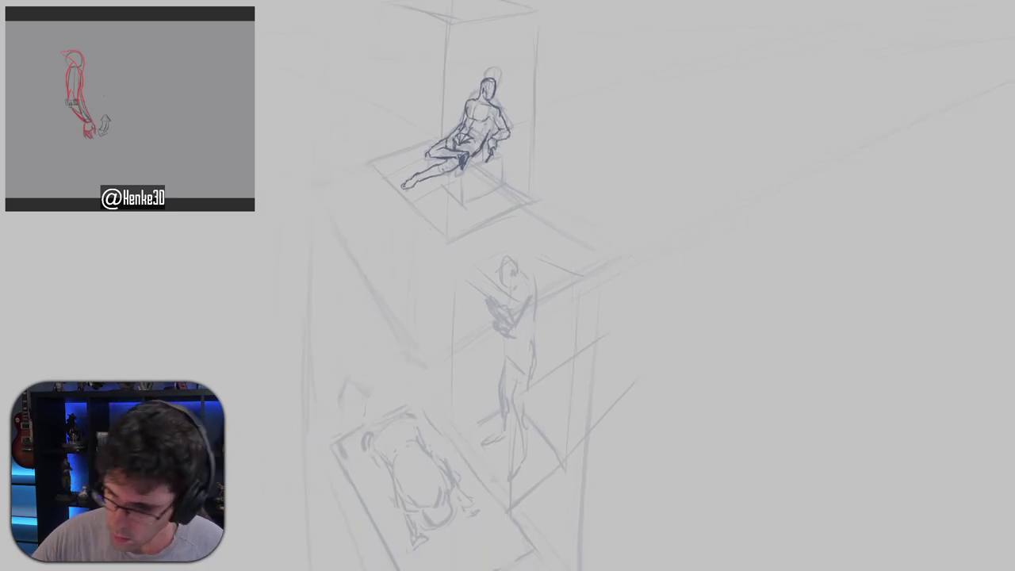
pyautogui.moveTo(503, 65); pyautogui.dragTo(489, 72)
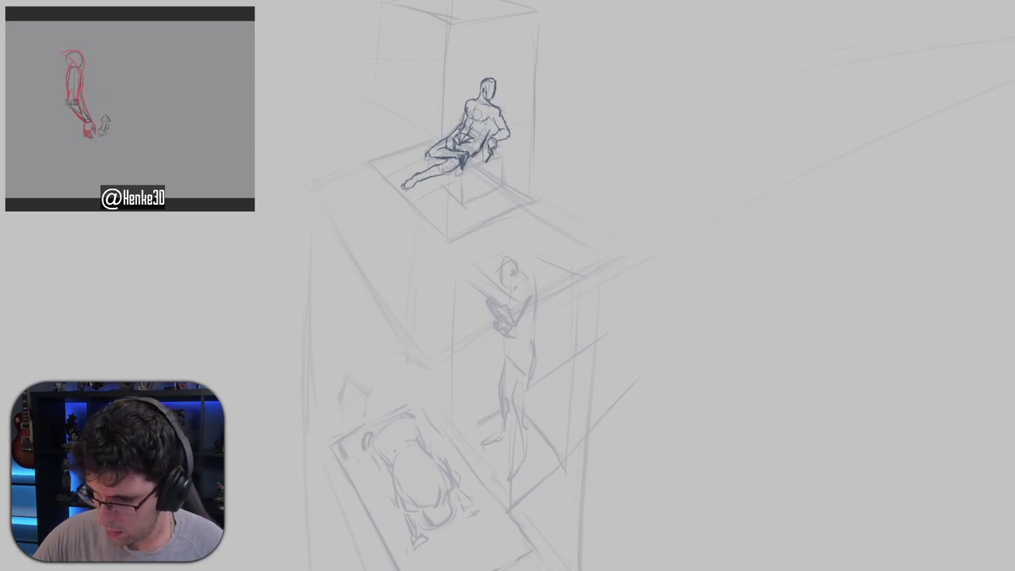
# Try moving the inked seated figure out of the scene, next to the bent-over figure at the canvas's lower-left edge.
pyautogui.moveTo(543, 129)
pyautogui.mouseDown()
pyautogui.moveTo(691, 111)
pyautogui.moveTo(648, 93)
pyautogui.mouseUp()
pyautogui.moveTo(549, 199); pyautogui.dragTo(243, 397)
pyautogui.moveTo(413, 287); pyautogui.dragTo(636, 102)
pyautogui.moveTo(543, 166)
pyautogui.mouseDown()
pyautogui.moveTo(356, 296)
pyautogui.moveTo(330, 294)
pyautogui.mouseUp()
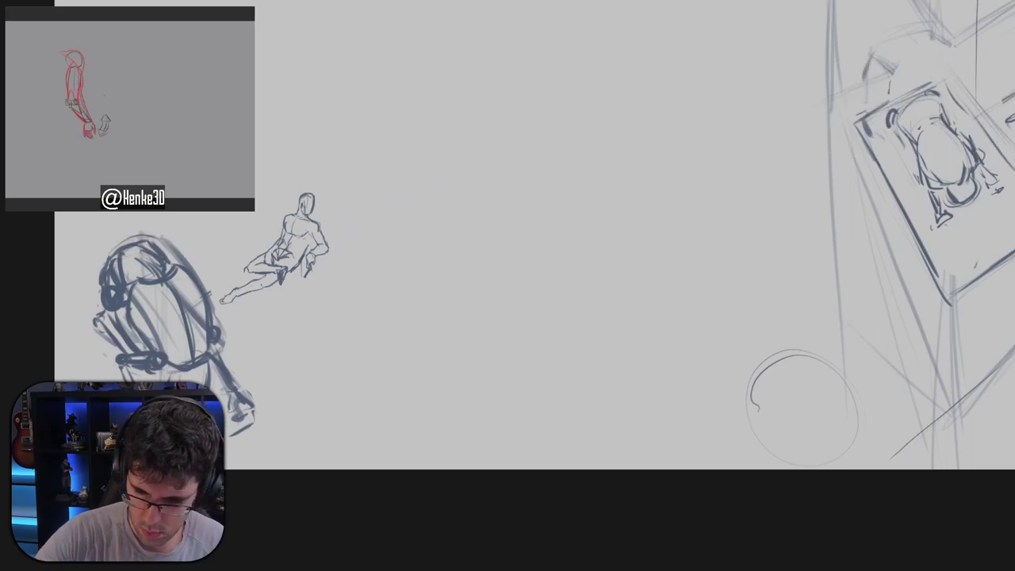
pyautogui.moveTo(317, 240); pyautogui.dragTo(349, 307)
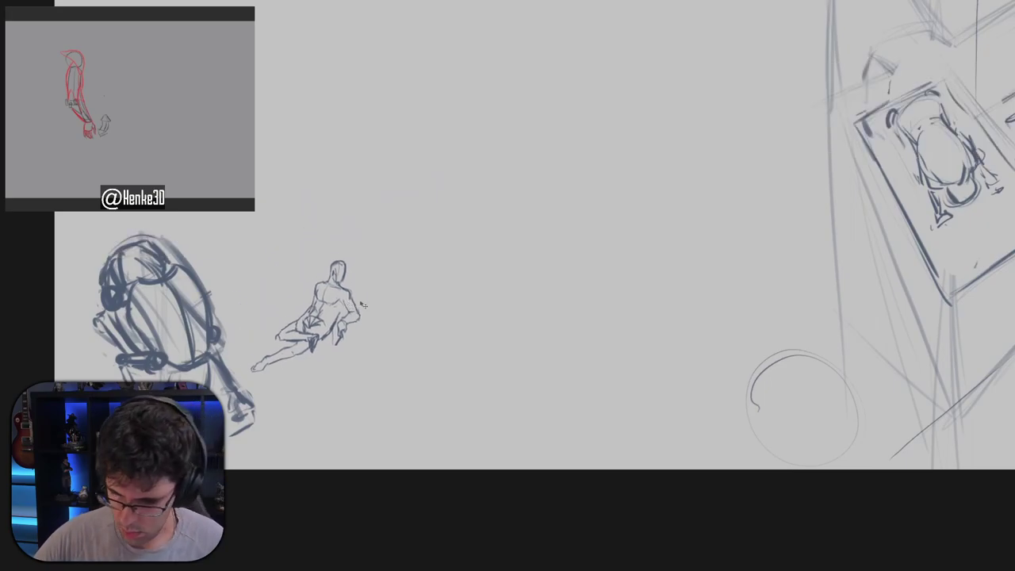
pyautogui.hotkey('ctrl', 't')
pyautogui.moveTo(362, 259); pyautogui.dragTo(200, 92)
pyautogui.click(108, 228)
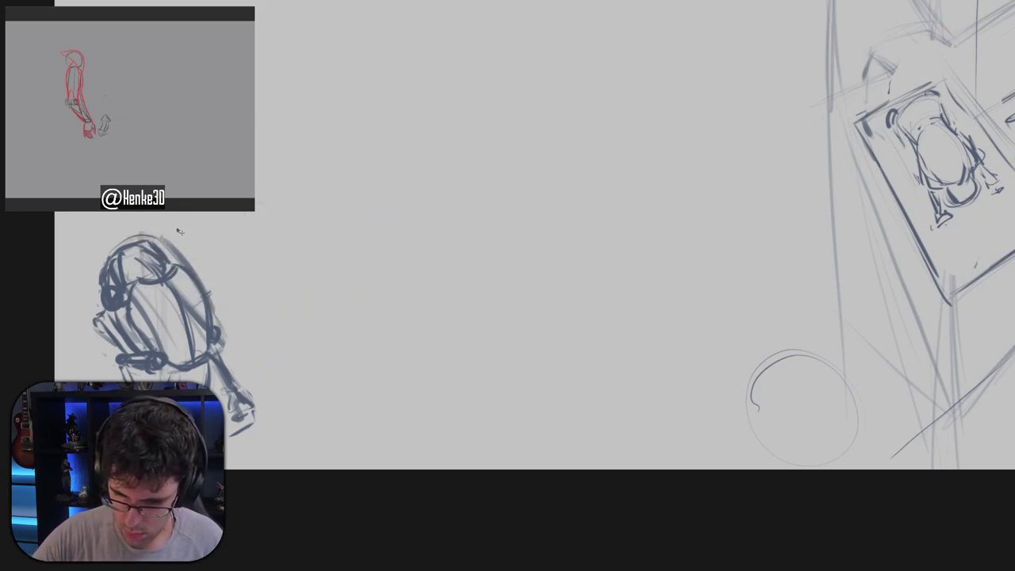
pyautogui.moveTo(307, 149); pyautogui.dragTo(297, 187)
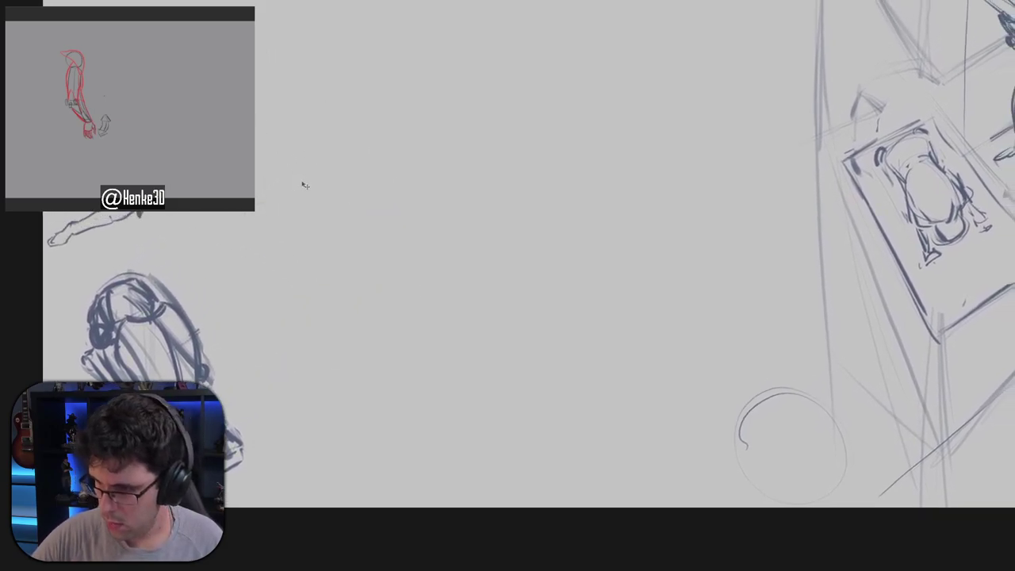
pyautogui.moveTo(190, 49); pyautogui.dragTo(351, 145)
pyautogui.moveTo(469, 127); pyautogui.dragTo(348, 258)
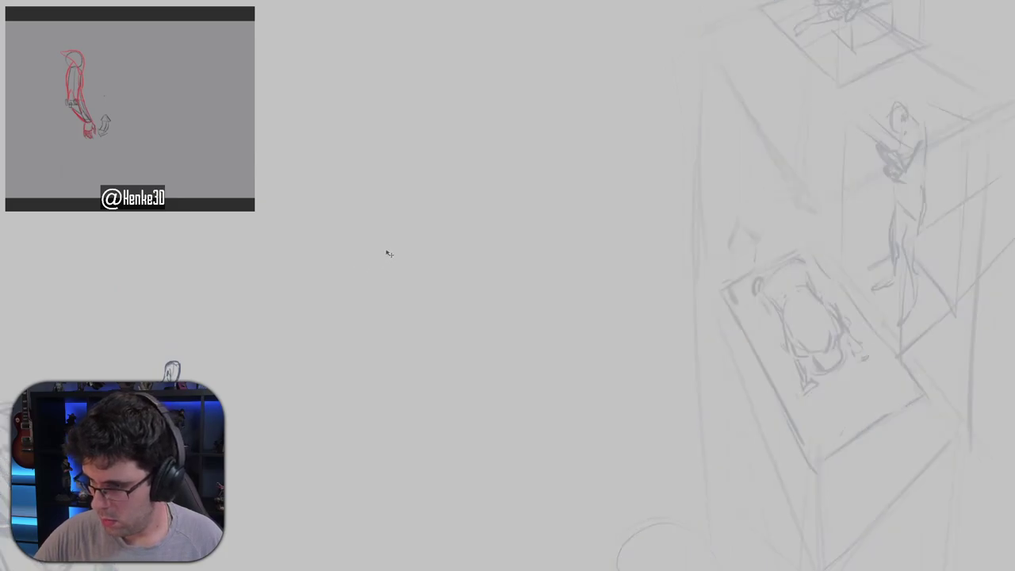
pyautogui.moveTo(533, 147); pyautogui.dragTo(292, 292)
pyautogui.moveTo(610, 146); pyautogui.dragTo(532, 162)
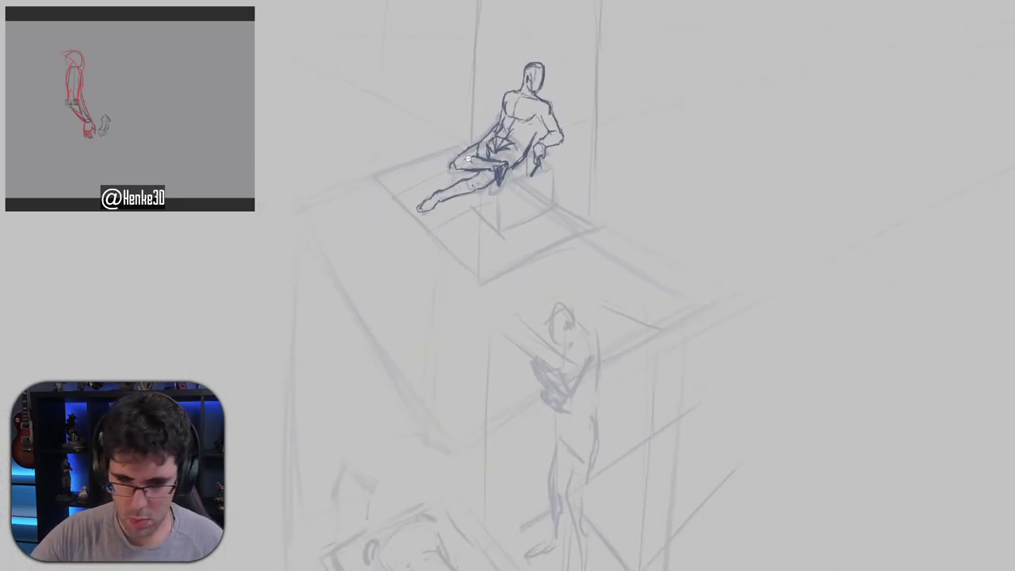
# Restore the rough sketch to full opacity and clear the rough lines overlapping the inked seated figure.
pyautogui.press('0')
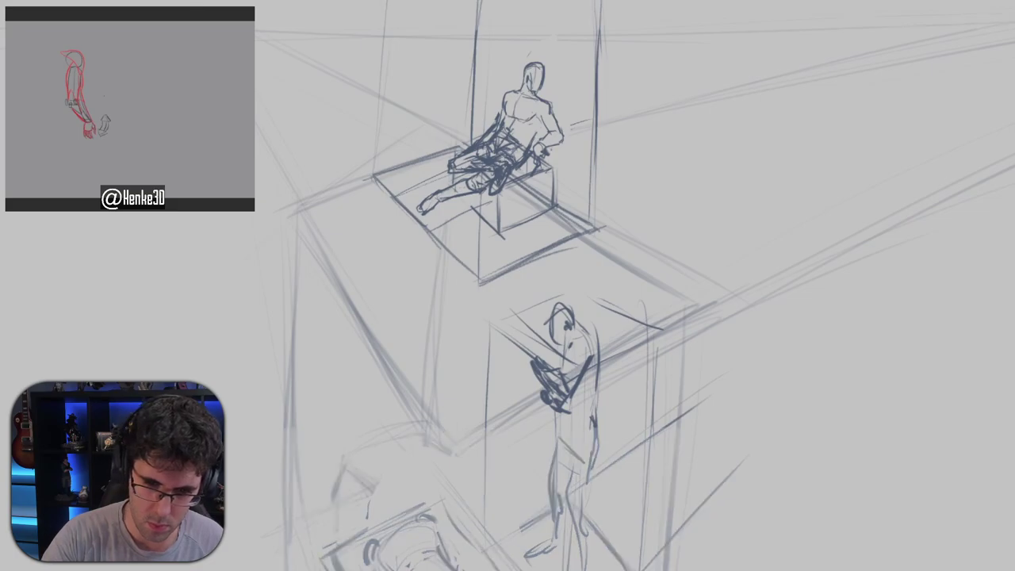
pyautogui.press('5')
pyautogui.press('8')
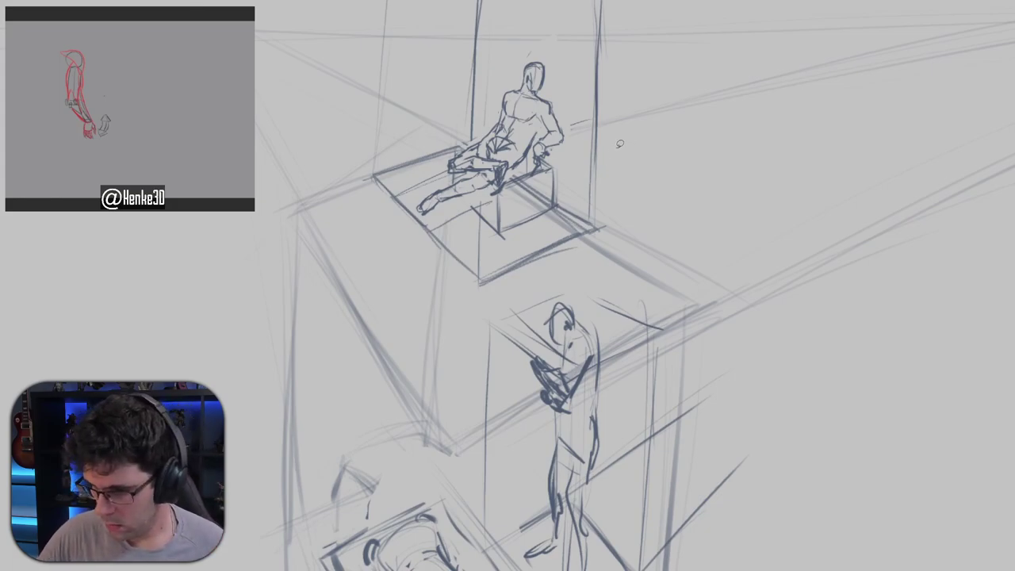
# Select the seated figure together with its perspective box and move them above the bent-over figure at the canvas's left edge.
pyautogui.moveTo(621, 147)
pyautogui.mouseDown()
pyautogui.moveTo(626, 103)
pyautogui.moveTo(584, 48)
pyautogui.moveTo(468, 44)
pyautogui.moveTo(385, 87)
pyautogui.moveTo(383, 197)
pyautogui.moveTo(460, 282)
pyautogui.moveTo(521, 291)
pyautogui.moveTo(602, 249)
pyautogui.moveTo(625, 142)
pyautogui.mouseUp()
pyautogui.moveTo(616, 100)
pyautogui.mouseDown()
pyautogui.moveTo(621, 2)
pyautogui.moveTo(364, 7)
pyautogui.moveTo(405, 105)
pyautogui.moveTo(428, 115)
pyautogui.mouseUp()
pyautogui.scroll(-4, 583, 191)
pyautogui.moveTo(583, 202)
pyautogui.mouseDown()
pyautogui.moveTo(762, 135)
pyautogui.moveTo(643, 178)
pyautogui.moveTo(324, 346)
pyautogui.moveTo(213, 367)
pyautogui.moveTo(200, 346)
pyautogui.mouseUp()
pyautogui.hotkey('ctrl', 'd')
# Lasso the boxed seated figure and the bent-over figure, invert the selection, and delete the rest of the drawing.
pyautogui.moveTo(428, 271); pyautogui.dragTo(295, 318)
pyautogui.moveTo(356, 304)
pyautogui.mouseDown()
pyautogui.moveTo(296, 291)
pyautogui.moveTo(235, 234)
pyautogui.moveTo(237, 456)
pyautogui.moveTo(295, 296)
pyautogui.mouseUp()
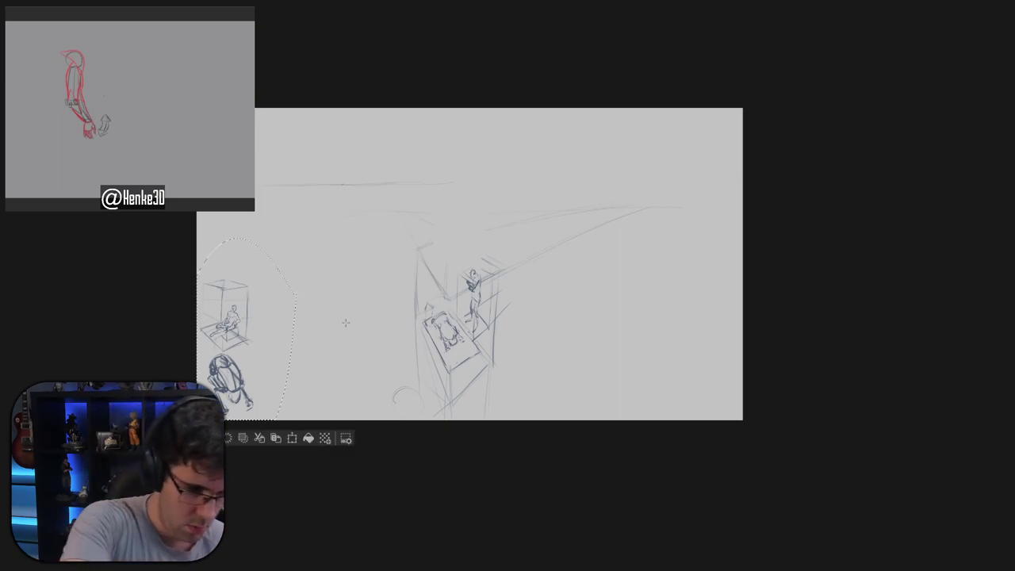
pyautogui.hotkey('ctrl', 'shift', 'i')
pyautogui.press('Delete')
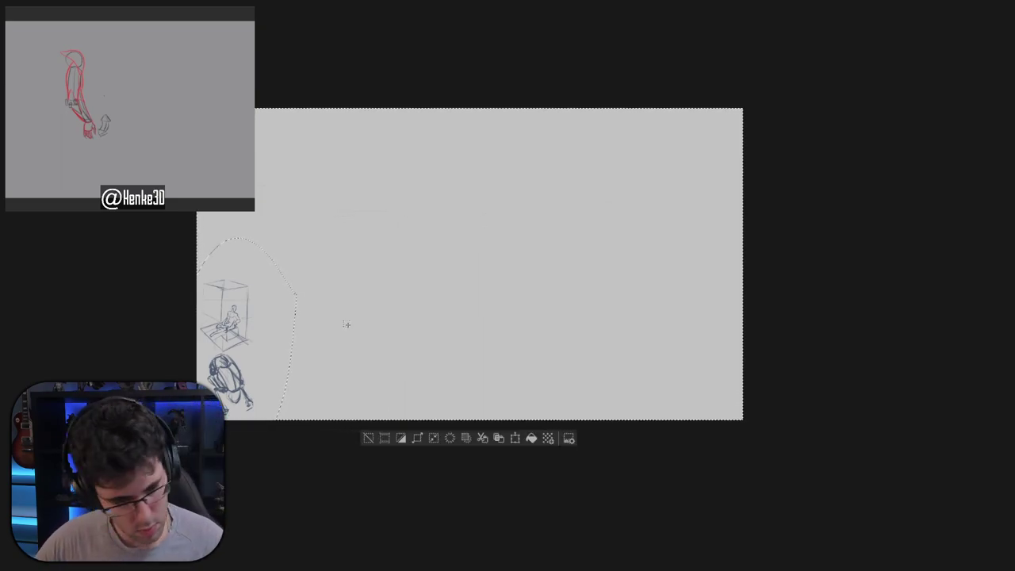
pyautogui.hotkey('ctrl', 'd')
# Sketch a large tilted four-sided torso shape with a curved upper edge and bowed sides on the empty canvas.
pyautogui.moveTo(474, 239); pyautogui.dragTo(496, 243)
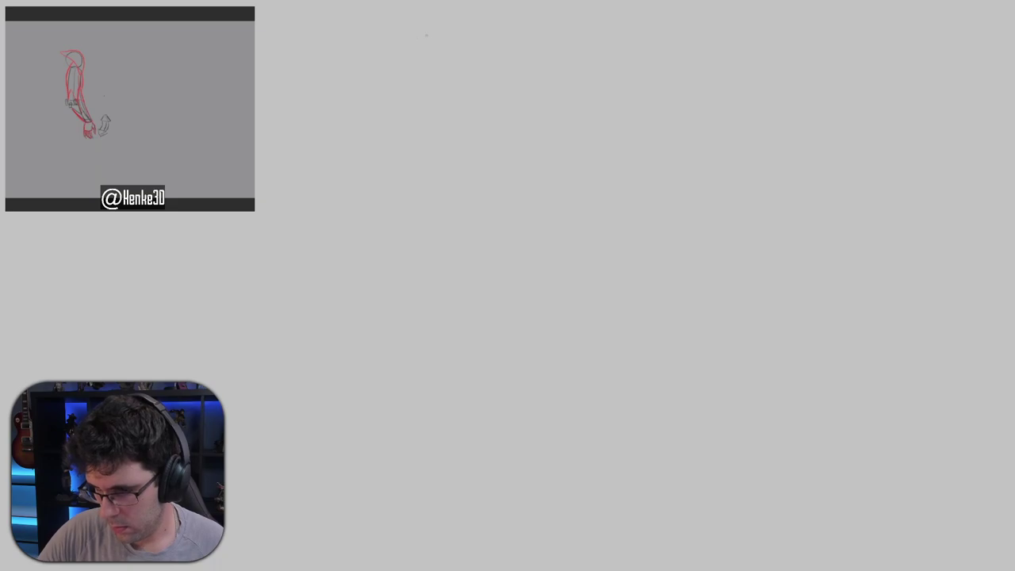
pyautogui.moveTo(427, 35); pyautogui.dragTo(460, 22)
pyautogui.moveTo(410, 54); pyautogui.dragTo(480, 23)
pyautogui.moveTo(412, 56)
pyautogui.mouseDown()
pyautogui.moveTo(472, 171)
pyautogui.moveTo(513, 146)
pyautogui.mouseUp()
pyautogui.moveTo(485, 24)
pyautogui.mouseDown()
pyautogui.moveTo(554, 106)
pyautogui.moveTo(459, 172)
pyautogui.mouseUp()
pyautogui.moveTo(465, 9); pyautogui.dragTo(567, 127)
pyautogui.moveTo(506, 38); pyautogui.dragTo(576, 135)
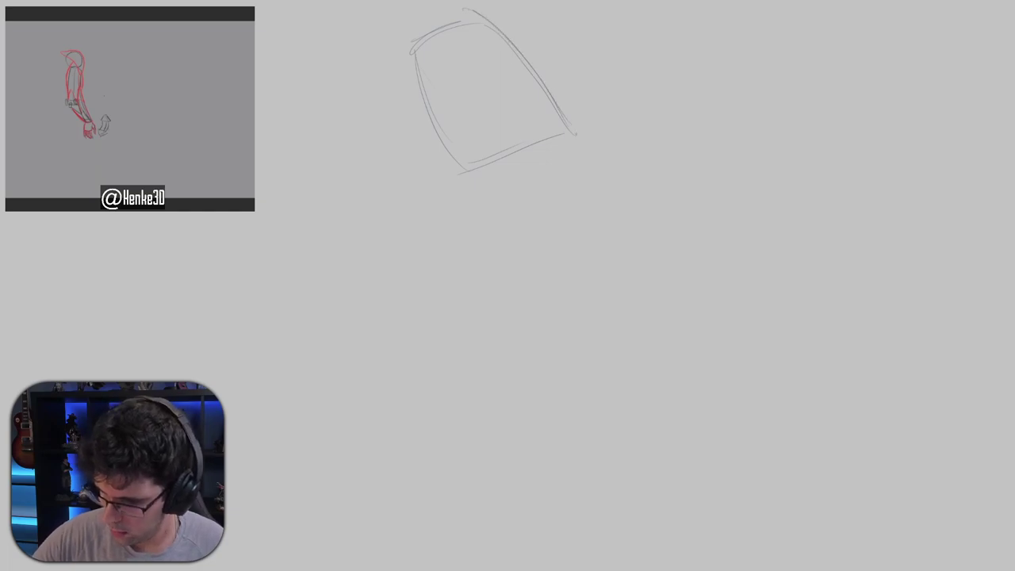
# Add a narrowing section with a short blunt end below the torso shape, and reinforce the outer side edges.
pyautogui.moveTo(463, 174); pyautogui.dragTo(492, 237)
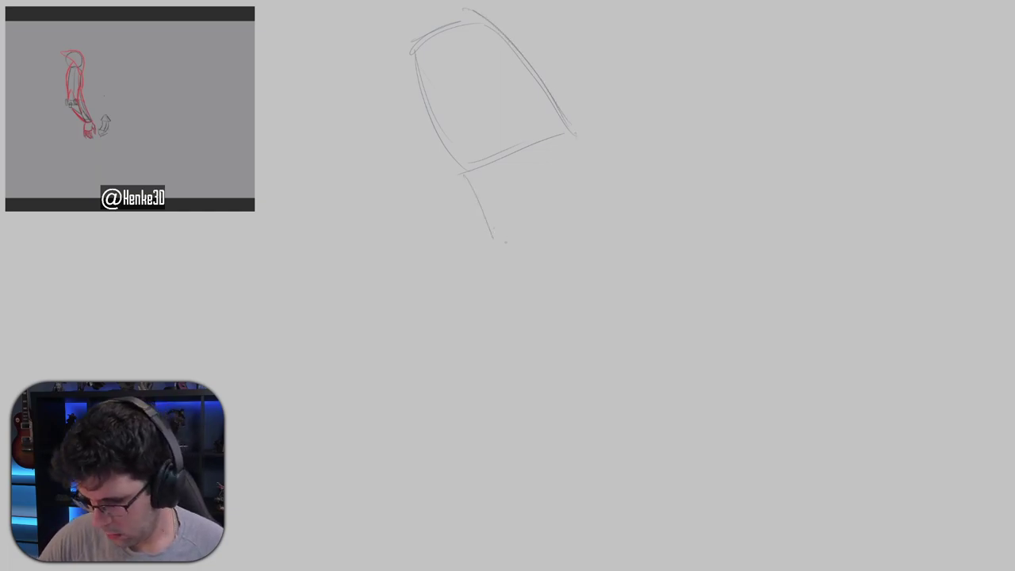
pyautogui.moveTo(564, 136); pyautogui.dragTo(548, 249)
pyautogui.moveTo(552, 196); pyautogui.dragTo(520, 259)
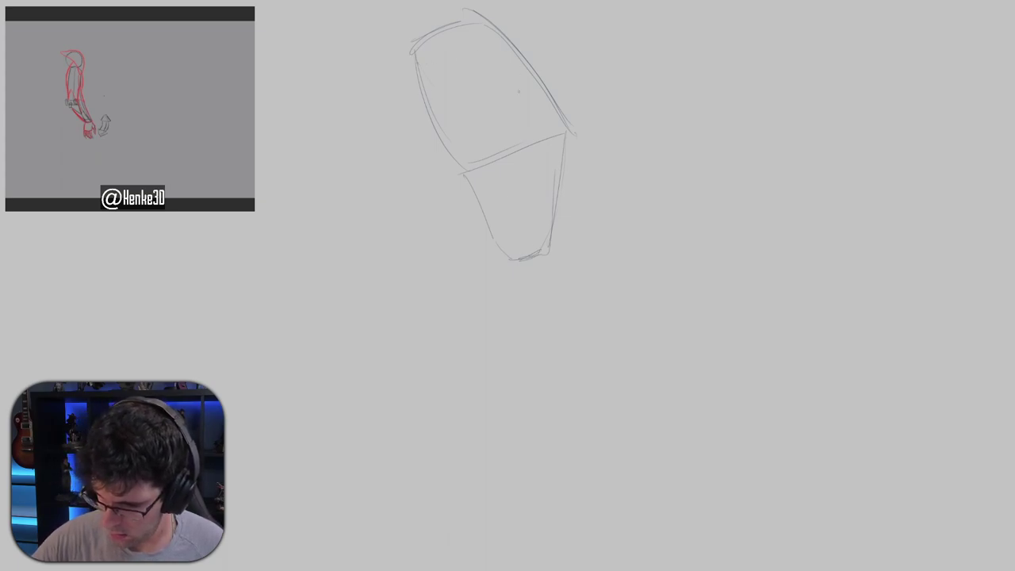
pyautogui.moveTo(415, 63); pyautogui.dragTo(445, 165)
pyautogui.moveTo(485, 239); pyautogui.dragTo(507, 258)
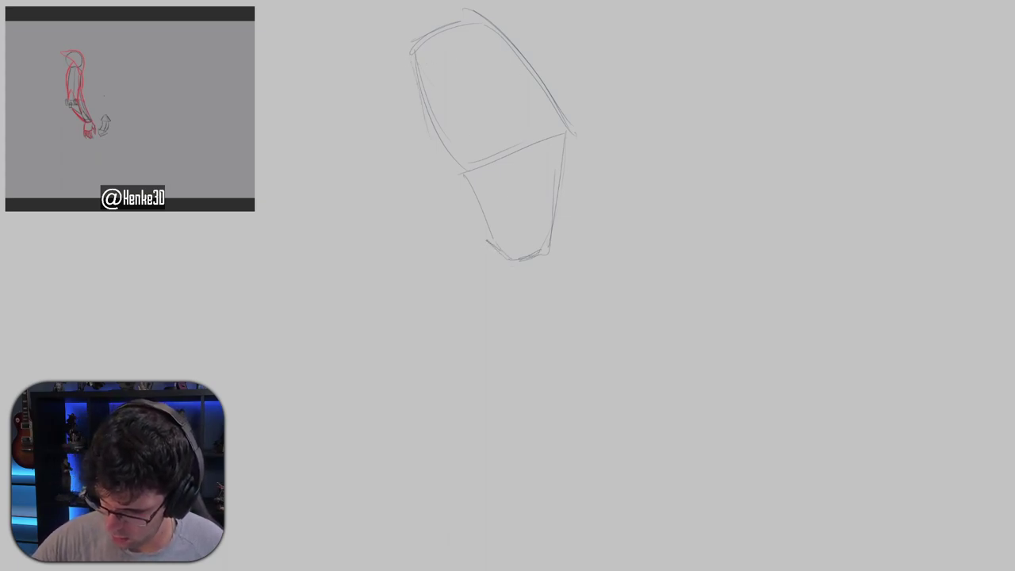
pyautogui.moveTo(412, 66); pyautogui.dragTo(480, 236)
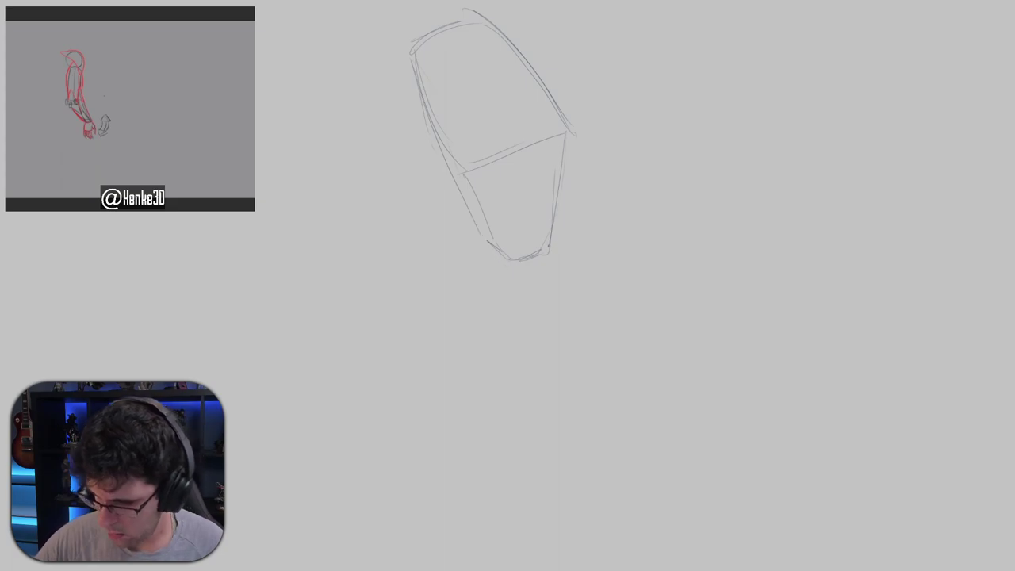
pyautogui.hotkey('ctrl', 'z')
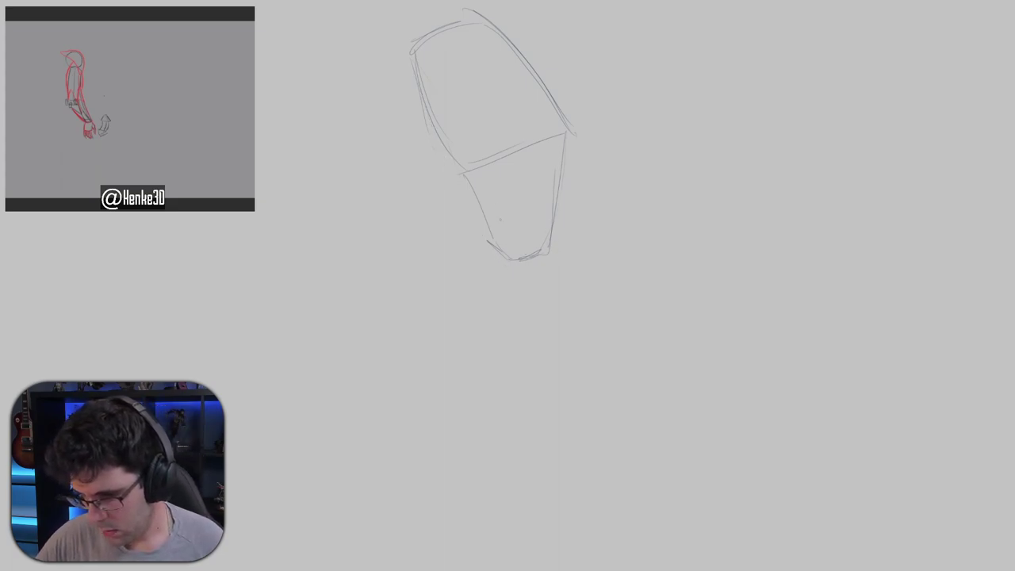
pyautogui.moveTo(421, 86); pyautogui.dragTo(460, 156)
pyautogui.hotkey('ctrl', 'z')
# Restate the tilted form with straight lines along the upper block's edges, the dividing line and both sides of the lower taper.
pyautogui.moveTo(414, 54); pyautogui.dragTo(464, 177)
pyautogui.moveTo(414, 61); pyautogui.dragTo(450, 149)
pyautogui.moveTo(414, 51)
pyautogui.mouseDown()
pyautogui.moveTo(466, 25)
pyautogui.moveTo(552, 117)
pyautogui.mouseUp()
pyautogui.moveTo(474, 17); pyautogui.dragTo(567, 128)
pyautogui.moveTo(446, 180); pyautogui.dragTo(580, 130)
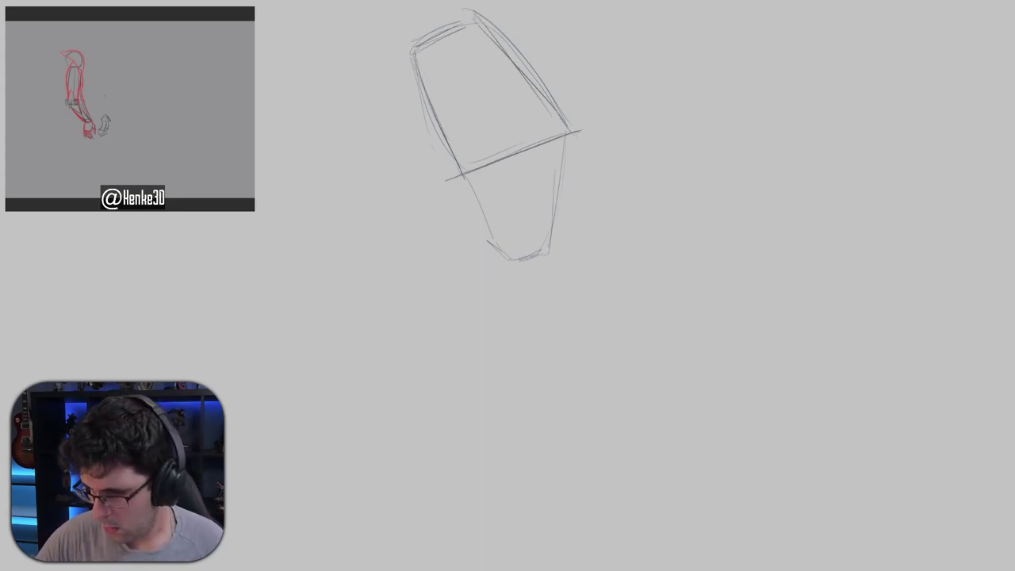
pyautogui.moveTo(464, 175)
pyautogui.mouseDown()
pyautogui.moveTo(514, 260)
pyautogui.moveTo(539, 254)
pyautogui.mouseUp()
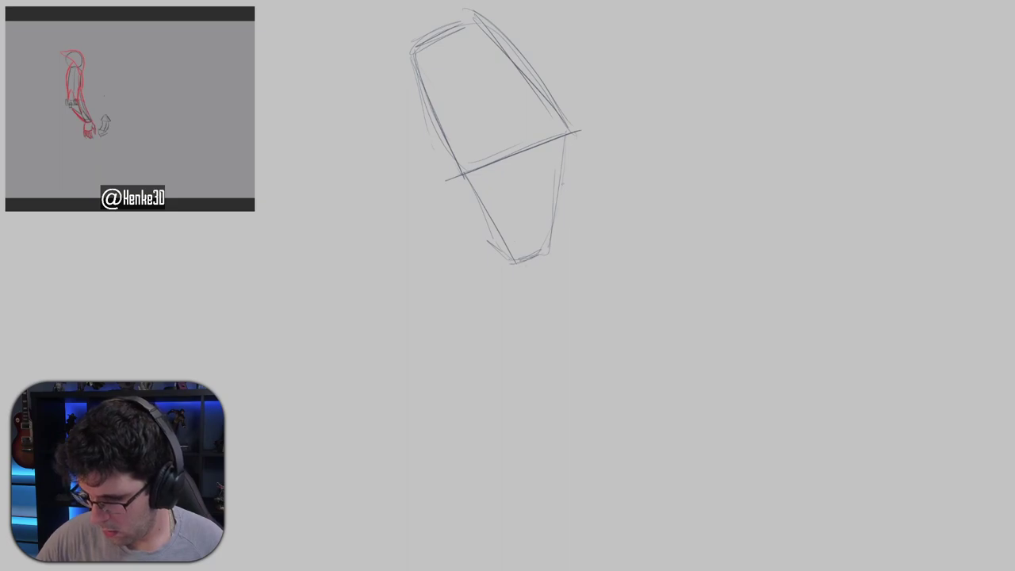
pyautogui.moveTo(566, 133); pyautogui.dragTo(546, 260)
# Sketch a small square plane inside the narrow tip of the lower taper.
pyautogui.moveTo(523, 225); pyautogui.dragTo(555, 224)
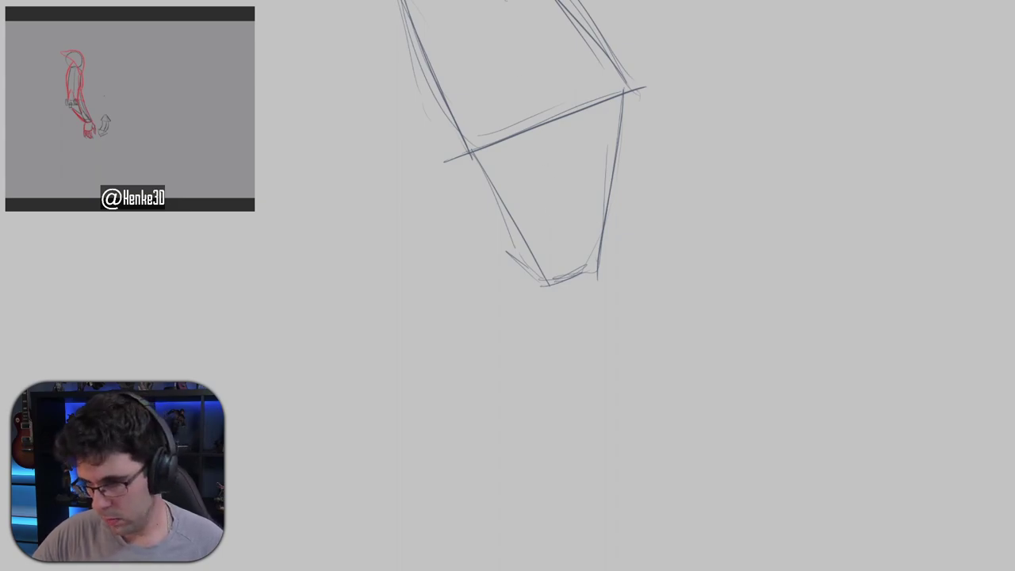
pyautogui.moveTo(537, 254); pyautogui.dragTo(551, 282)
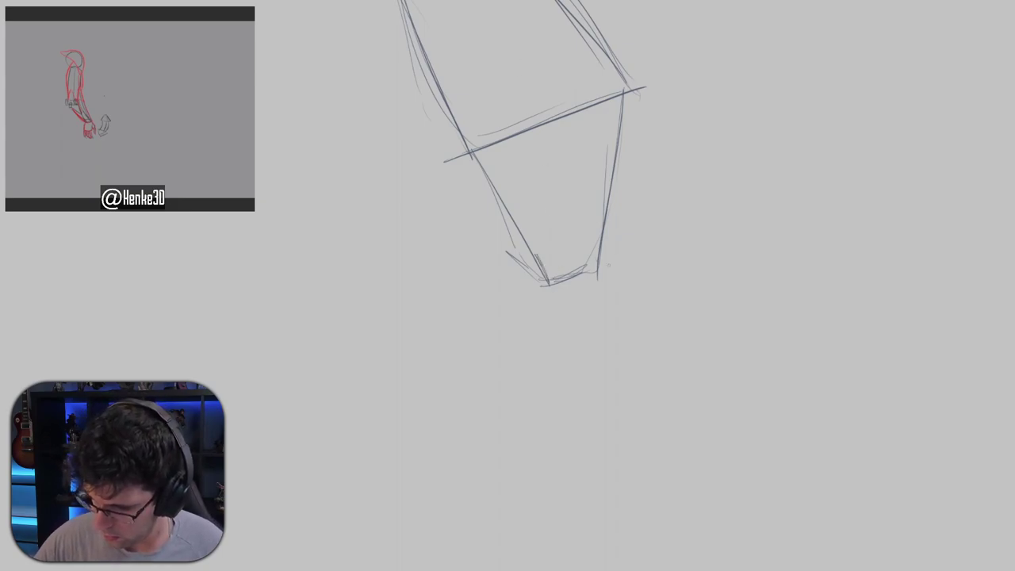
pyautogui.moveTo(578, 232); pyautogui.dragTo(600, 267)
pyautogui.moveTo(534, 238); pyautogui.dragTo(552, 282)
pyautogui.moveTo(532, 241)
pyautogui.mouseDown()
pyautogui.moveTo(570, 223)
pyautogui.moveTo(583, 247)
pyautogui.mouseUp()
# Draw two long guide lines from the upper block down to the upper corners of the small square plane.
pyautogui.moveTo(411, 0); pyautogui.dragTo(539, 249)
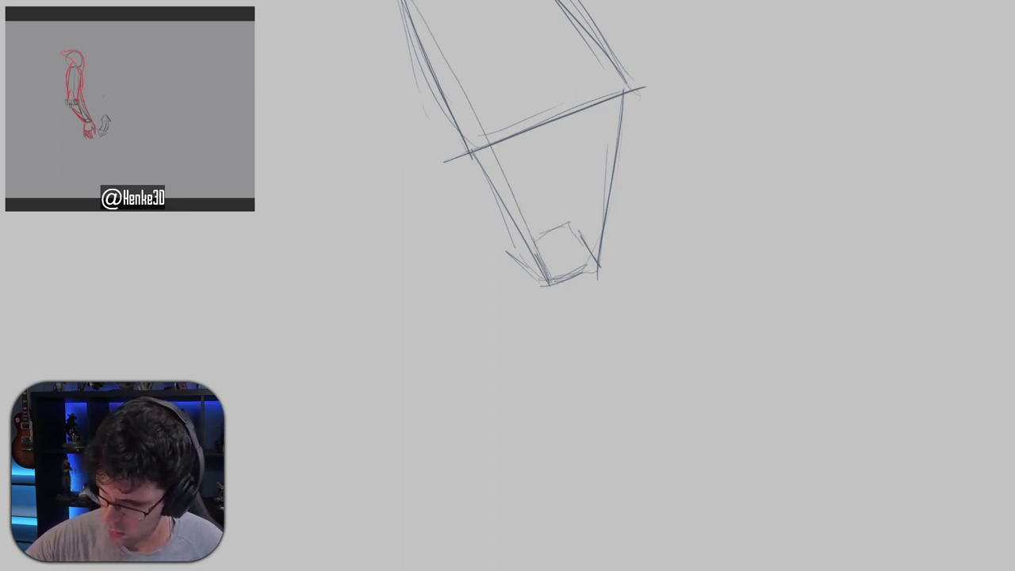
pyautogui.moveTo(517, 0); pyautogui.dragTo(583, 222)
pyautogui.hotkey('ctrl', 'z')
pyautogui.moveTo(513, 0); pyautogui.dragTo(572, 226)
# Erase the stray construction lines beside the tip, around the outer edges and past the ends of the dividing line.
pyautogui.press('e')
pyautogui.moveTo(508, 254); pyautogui.dragTo(527, 274)
pyautogui.moveTo(511, 232); pyautogui.dragTo(530, 266)
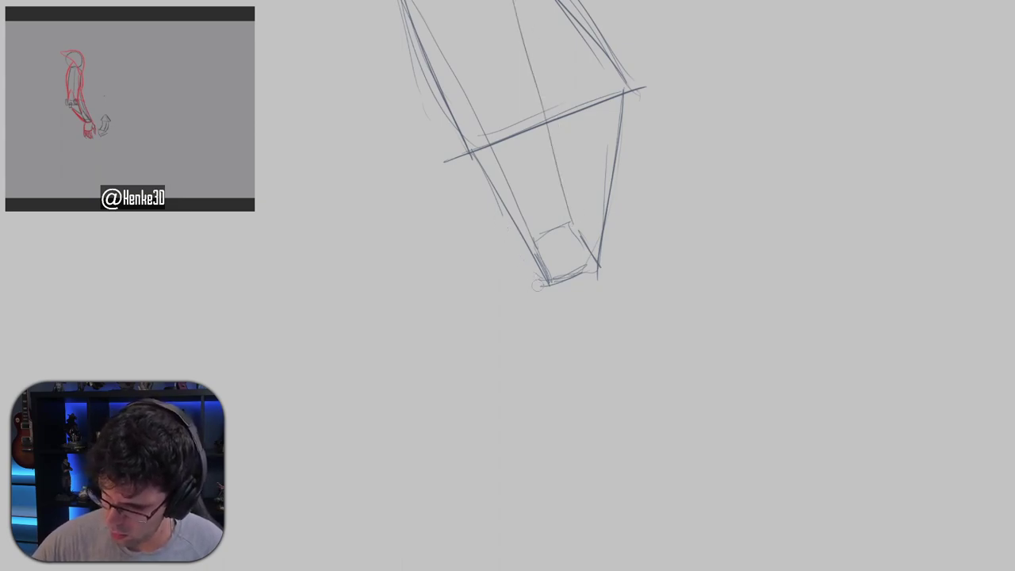
pyautogui.moveTo(466, 173)
pyautogui.mouseDown()
pyautogui.moveTo(427, 118)
pyautogui.moveTo(410, 49)
pyautogui.moveTo(431, 92)
pyautogui.mouseUp()
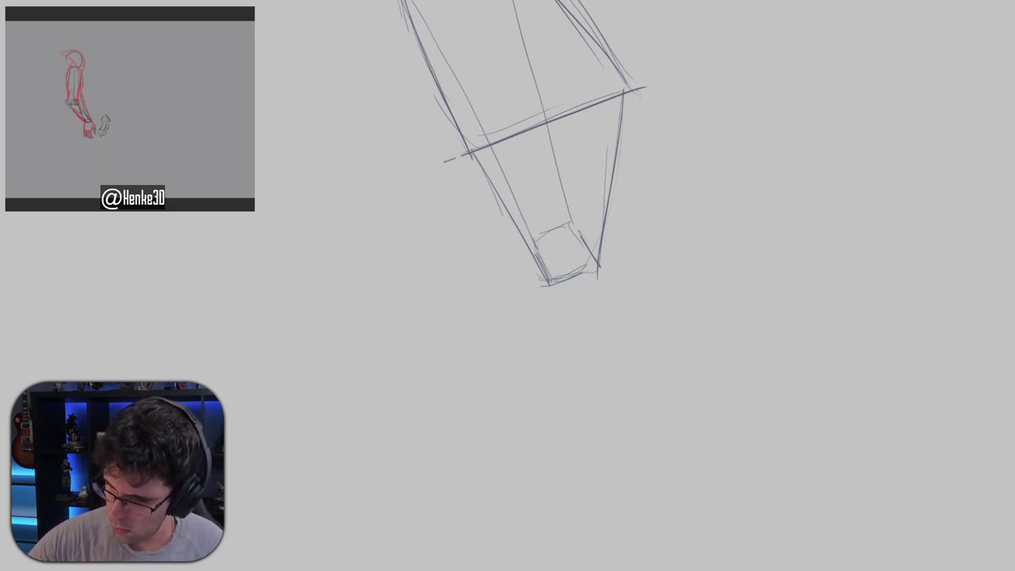
pyautogui.moveTo(583, 9)
pyautogui.mouseDown()
pyautogui.moveTo(575, 4)
pyautogui.moveTo(643, 104)
pyautogui.mouseUp()
pyautogui.moveTo(450, 159); pyautogui.dragTo(441, 163)
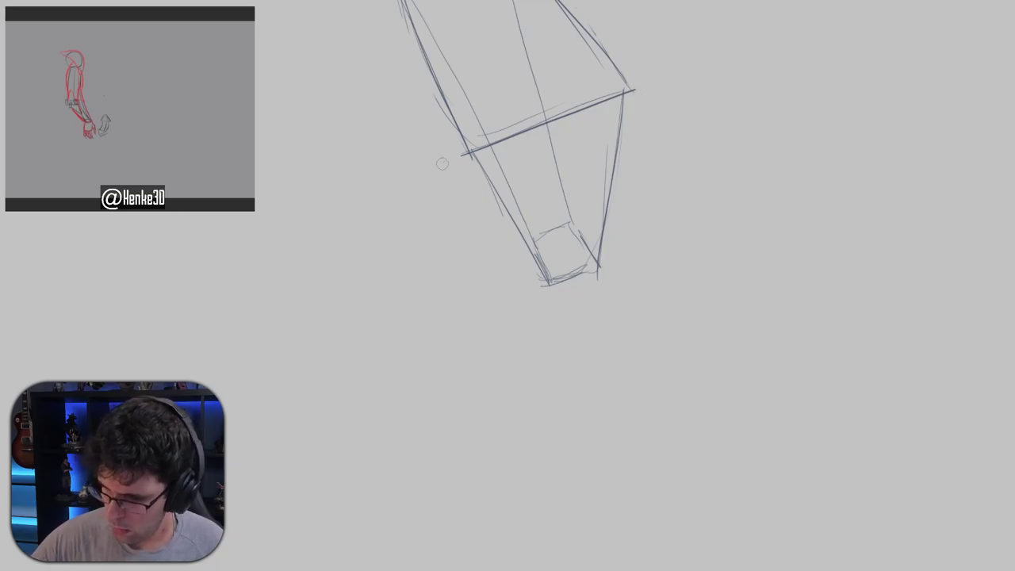
pyautogui.moveTo(403, 22); pyautogui.dragTo(400, 5)
pyautogui.moveTo(436, 99); pyautogui.dragTo(479, 148)
pyautogui.moveTo(636, 190)
pyautogui.mouseDown()
pyautogui.moveTo(667, 157)
pyautogui.moveTo(653, 213)
pyautogui.moveTo(630, 214)
pyautogui.moveTo(641, 246)
pyautogui.moveTo(671, 235)
pyautogui.moveTo(641, 243)
pyautogui.mouseUp()
pyautogui.moveTo(629, 219); pyautogui.dragTo(661, 205)
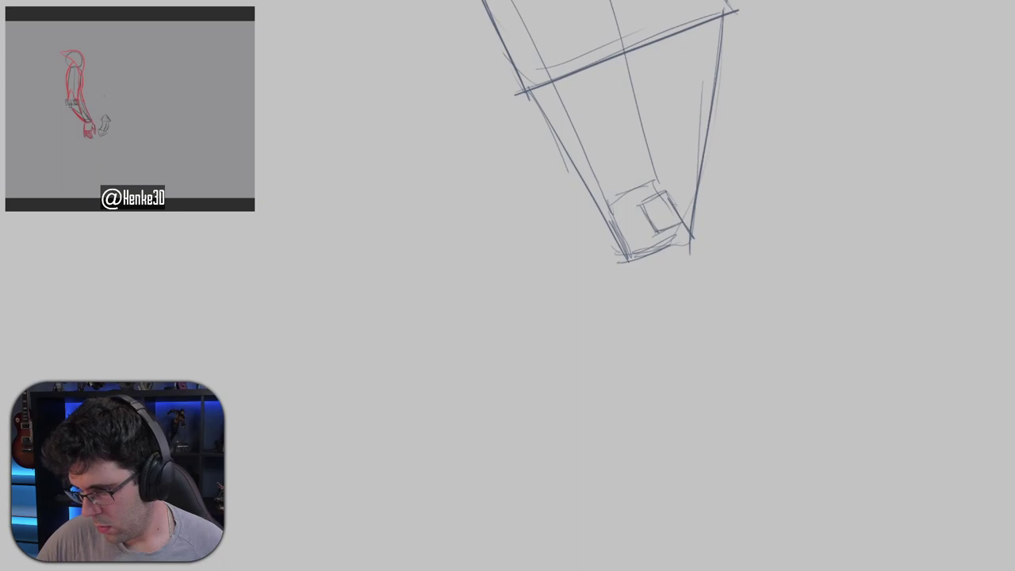
pyautogui.hotkey('ctrl', 'z')
pyautogui.hotkey('ctrl', 'z')
pyautogui.hotkey('ctrl', 'z')
pyautogui.hotkey('ctrl', 'z')
pyautogui.hotkey('ctrl', 'z')
pyautogui.hotkey('ctrl', 'z')
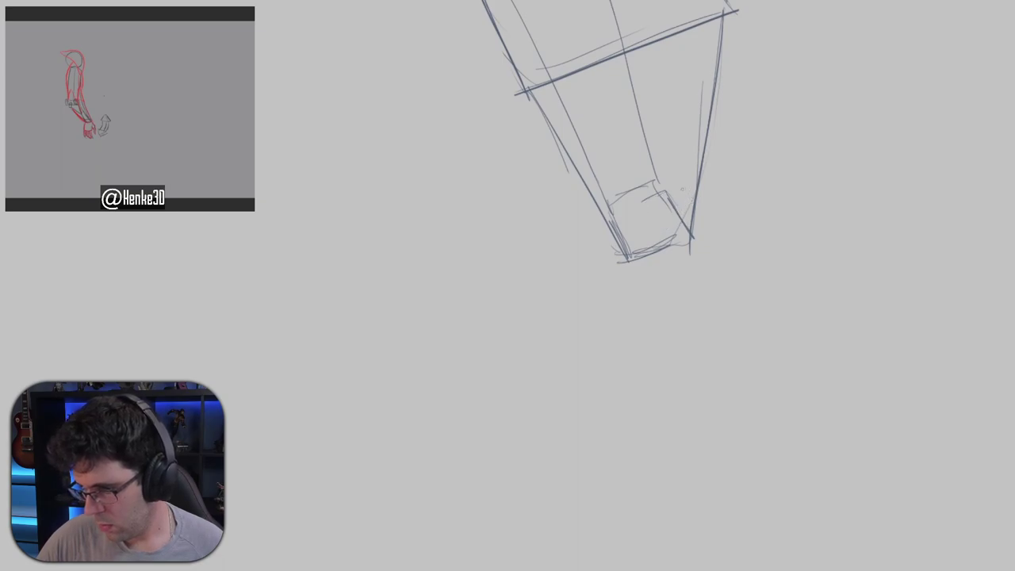
# Sketch a cross line over the lower taper just above the tip, with a plane rising from it to the guide lines.
pyautogui.moveTo(694, 184)
pyautogui.mouseDown()
pyautogui.moveTo(599, 220)
pyautogui.moveTo(695, 187)
pyautogui.mouseUp()
pyautogui.moveTo(636, 122); pyautogui.dragTo(697, 184)
pyautogui.moveTo(669, 92)
pyautogui.mouseDown()
pyautogui.moveTo(720, 235)
pyautogui.moveTo(623, 273)
pyautogui.moveTo(643, 355)
pyautogui.mouseUp()
pyautogui.moveTo(622, 279); pyautogui.dragTo(642, 355)
pyautogui.moveTo(700, 290); pyautogui.dragTo(691, 287)
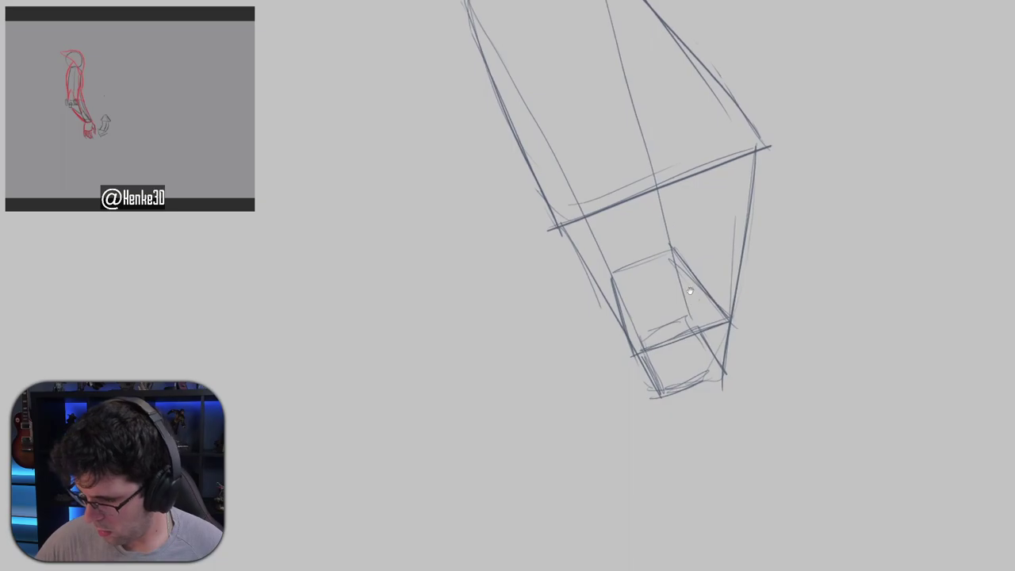
# Undo the strokes of the plane rising above the cross line.
pyautogui.hotkey('ctrl', 'z')
pyautogui.hotkey('ctrl', 'z')
pyautogui.hotkey('ctrl', 'z')
pyautogui.hotkey('ctrl', 'z')
pyautogui.hotkey('ctrl', 'z')
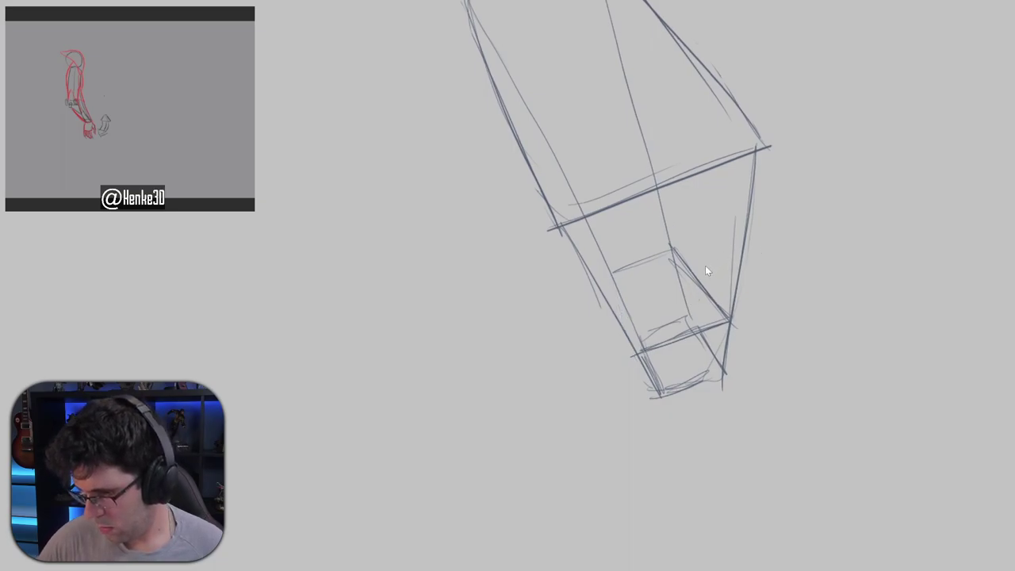
pyautogui.hotkey('ctrl', 'z')
pyautogui.hotkey('ctrl', 'z')
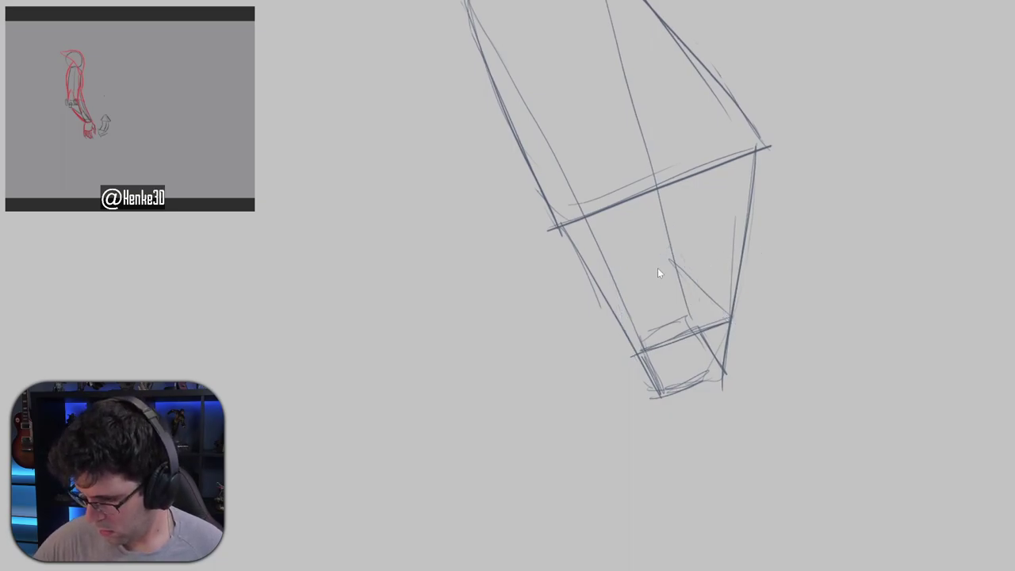
# Try a taller plane rising from the cross line to just below the dividing line.
pyautogui.moveTo(665, 215); pyautogui.dragTo(727, 317)
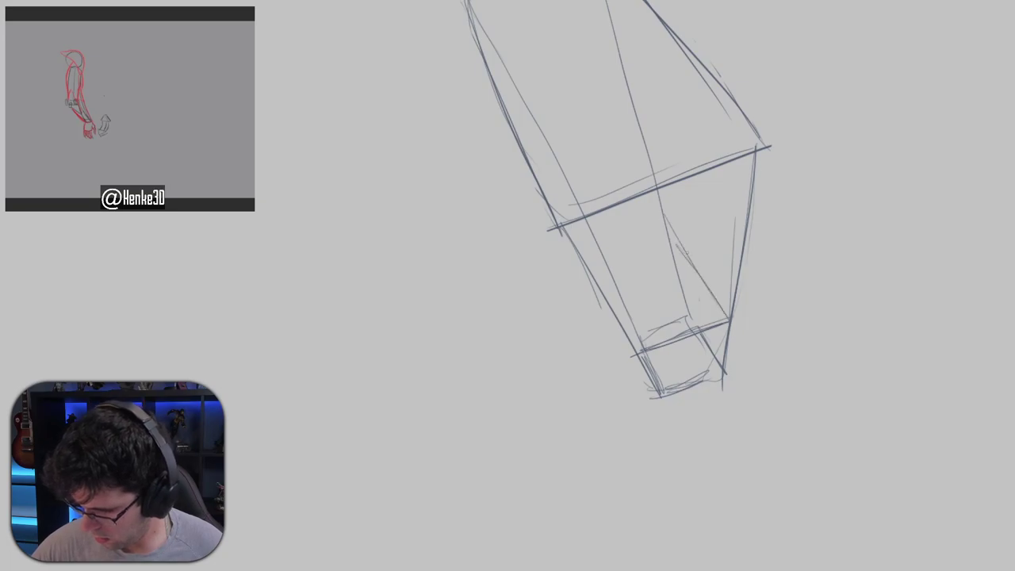
pyautogui.moveTo(596, 251); pyautogui.dragTo(633, 360)
pyautogui.moveTo(598, 244); pyautogui.dragTo(670, 215)
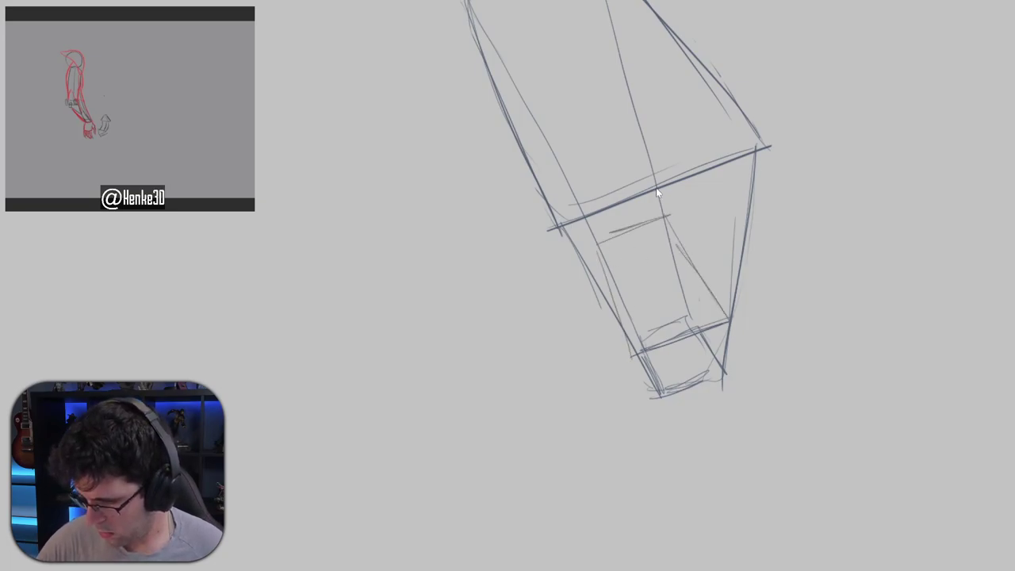
pyautogui.hotkey('ctrl', 'z')
pyautogui.hotkey('ctrl', 'z')
pyautogui.hotkey('ctrl', 'z')
pyautogui.hotkey('ctrl', 'z')
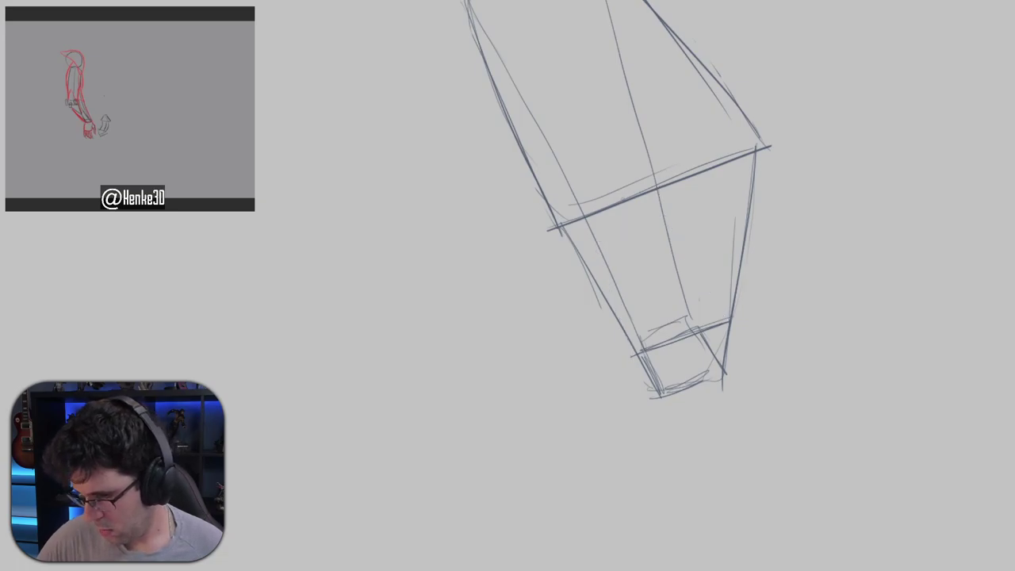
# Try a plane whose sides run from the guide lines at the dividing line down to the cross line's ends.
pyautogui.moveTo(573, 216)
pyautogui.mouseDown()
pyautogui.moveTo(664, 183)
pyautogui.moveTo(634, 193)
pyautogui.moveTo(615, 300)
pyautogui.moveTo(625, 330)
pyautogui.mouseUp()
pyautogui.moveTo(590, 242); pyautogui.dragTo(639, 365)
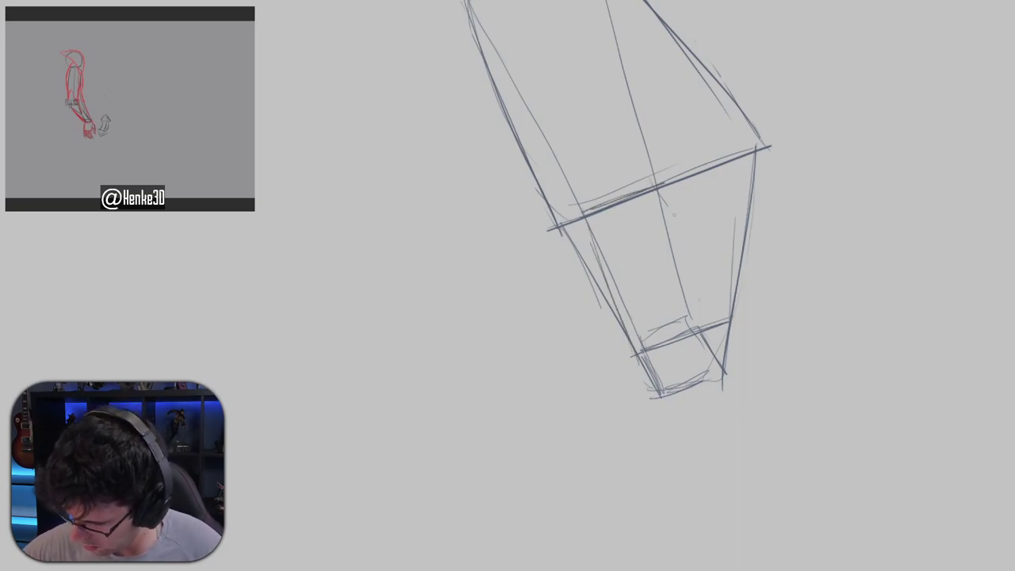
pyautogui.moveTo(661, 197); pyautogui.dragTo(731, 299)
pyautogui.hotkey('ctrl', 'z')
pyautogui.moveTo(658, 193); pyautogui.dragTo(730, 315)
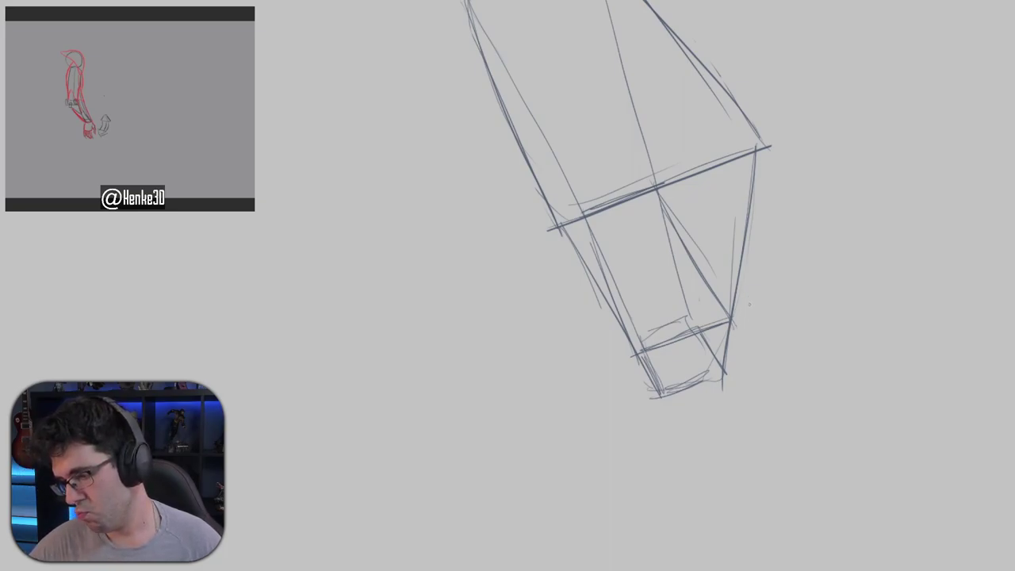
pyautogui.hotkey('ctrl', 'z')
pyautogui.hotkey('ctrl', 'z')
pyautogui.hotkey('ctrl', 'z')
pyautogui.hotkey('ctrl', 'z')
pyautogui.hotkey('ctrl', 'z')
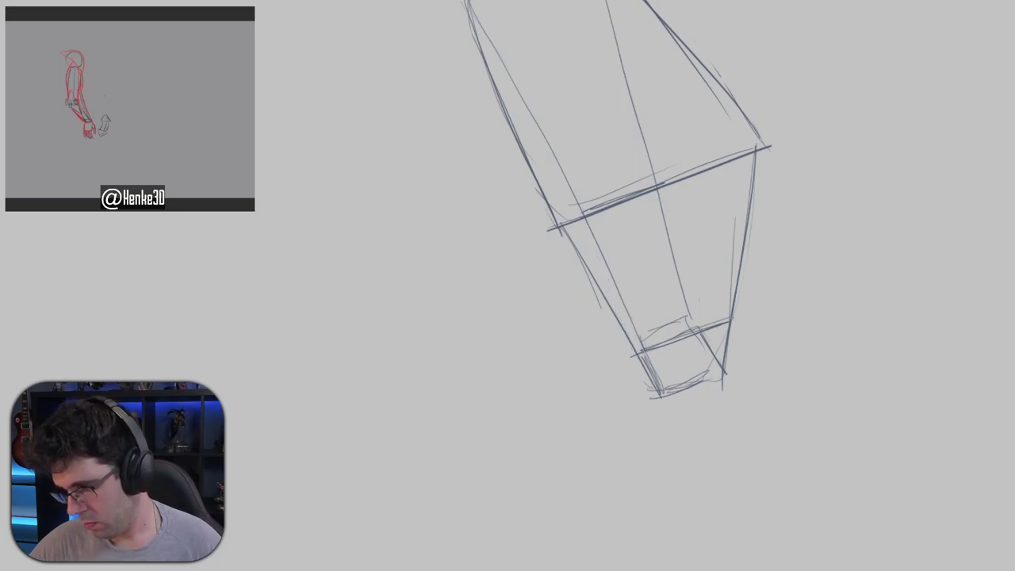
# Draw a plane edge between the guide lines above the dividing line, and run its sides down to the cross line's ends.
pyautogui.moveTo(728, 318); pyautogui.dragTo(726, 329)
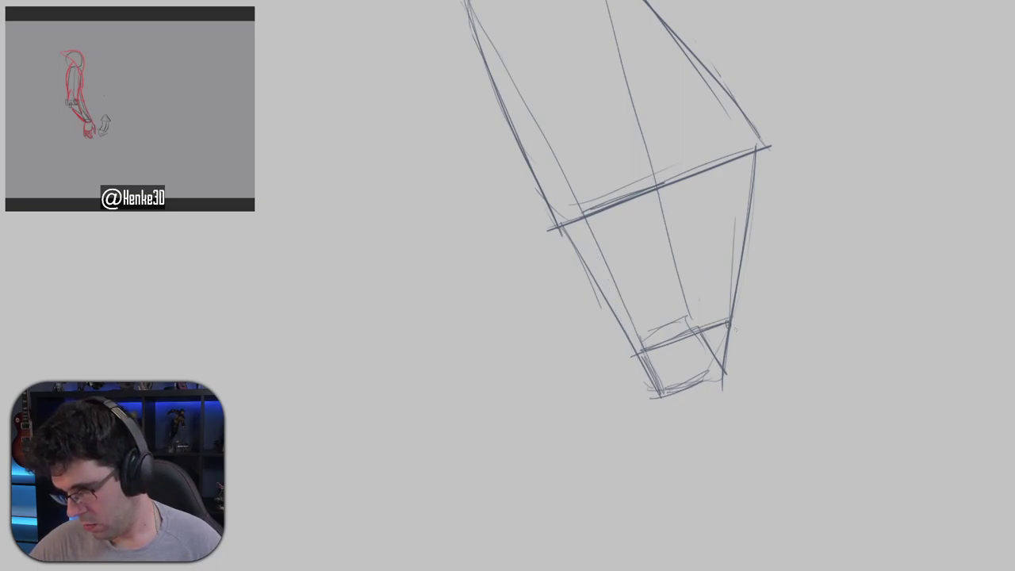
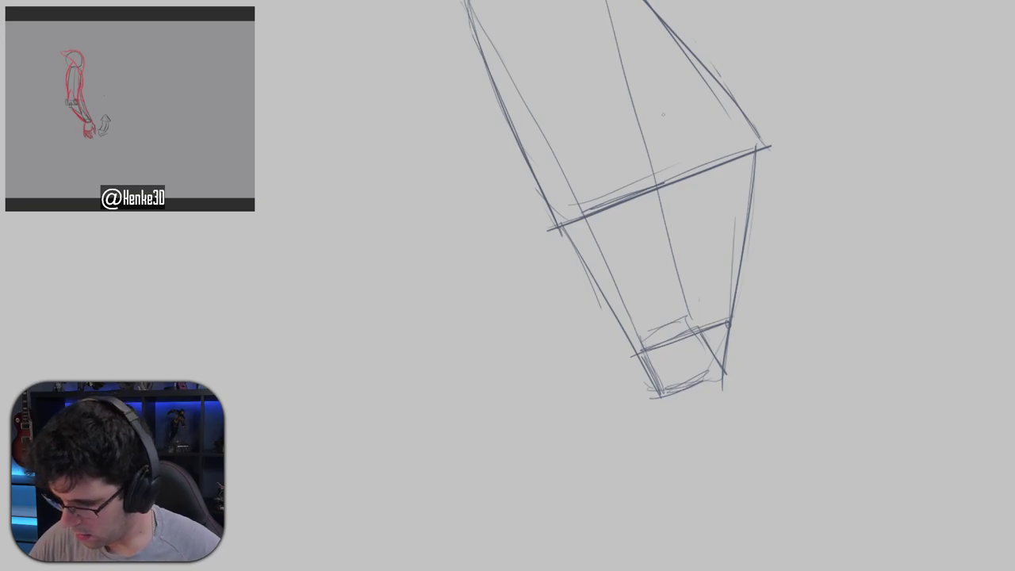
pyautogui.moveTo(560, 172); pyautogui.dragTo(639, 137)
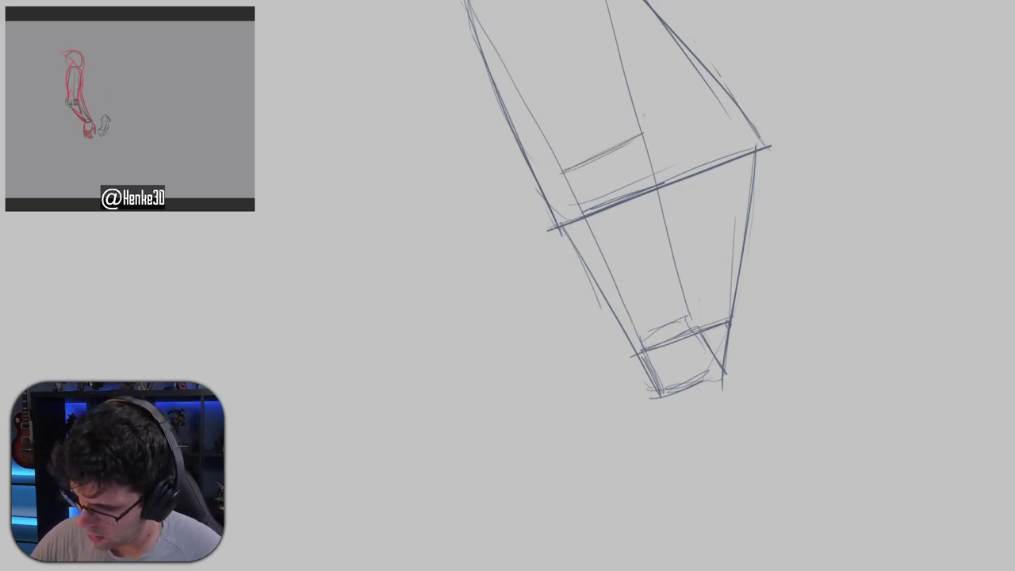
pyautogui.moveTo(562, 172); pyautogui.dragTo(635, 348)
pyautogui.hotkey('ctrl', 'z')
pyautogui.moveTo(647, 144); pyautogui.dragTo(731, 305)
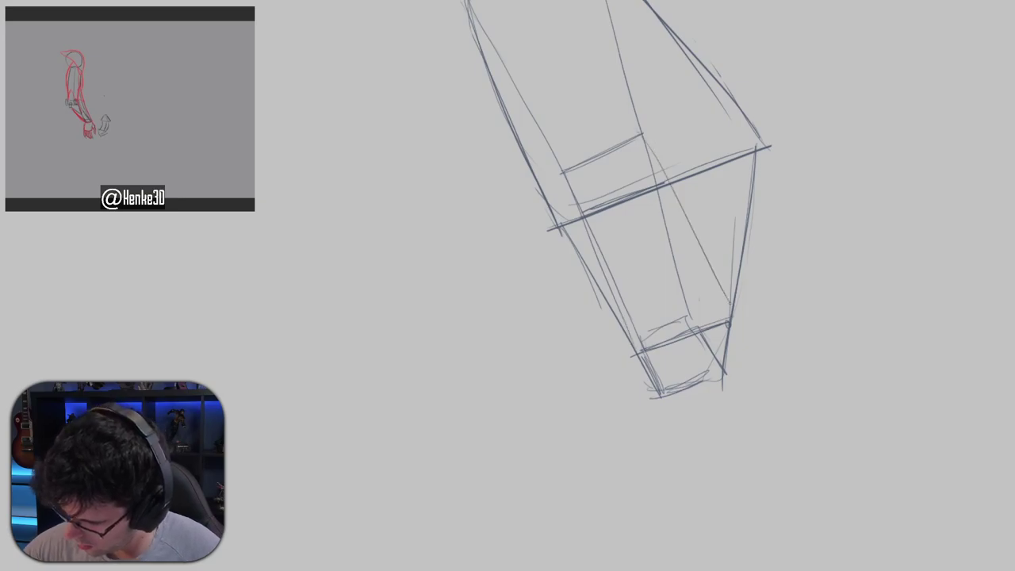
pyautogui.hotkey('ctrl', 'z')
pyautogui.moveTo(649, 155); pyautogui.dragTo(732, 312)
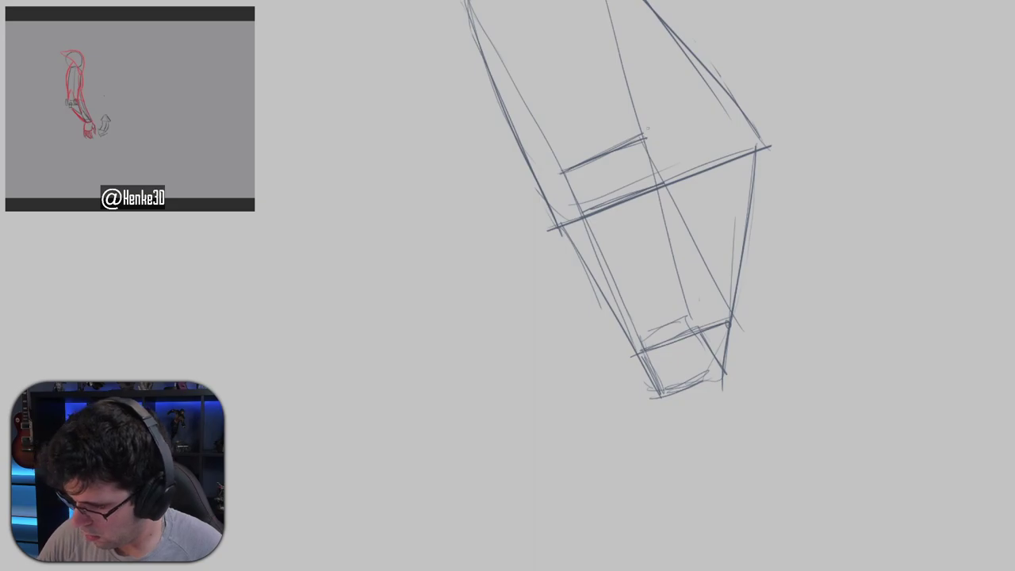
# Sketch a small projecting block in the middle of the form, with its front face below the dividing line and its sides receding upward.
pyautogui.moveTo(747, 203); pyautogui.dragTo(666, 205)
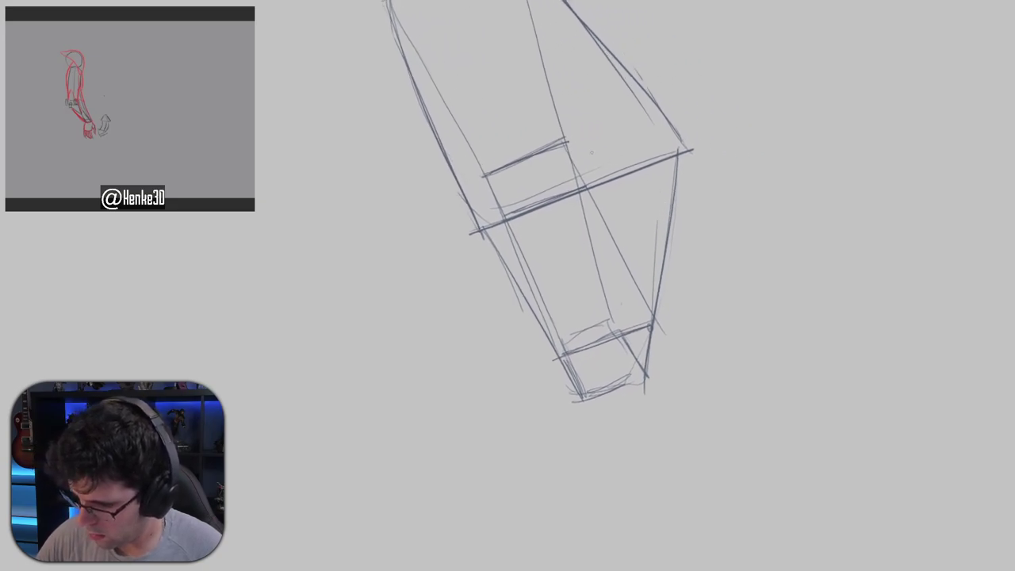
pyautogui.moveTo(547, 214)
pyautogui.mouseDown()
pyautogui.moveTo(590, 199)
pyautogui.moveTo(556, 213)
pyautogui.moveTo(577, 277)
pyautogui.moveTo(569, 263)
pyautogui.moveTo(623, 264)
pyautogui.mouseUp()
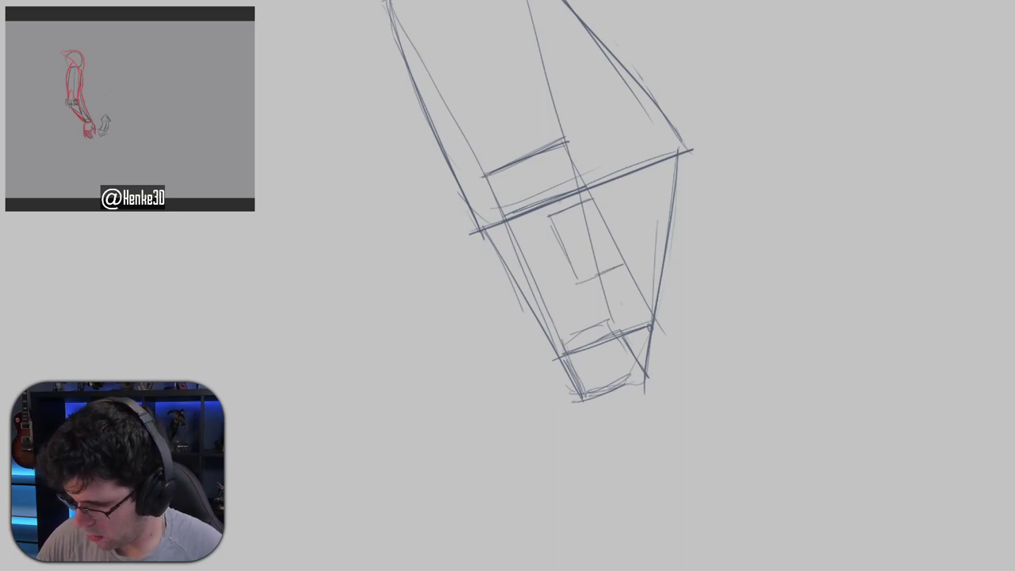
pyautogui.moveTo(544, 189); pyautogui.dragTo(547, 216)
pyautogui.moveTo(570, 252); pyautogui.dragTo(579, 282)
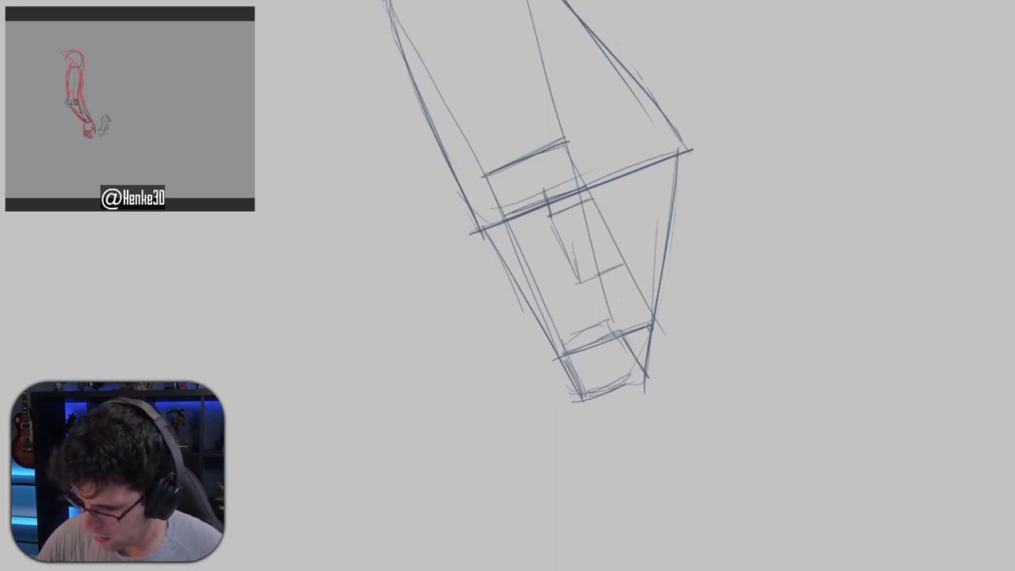
pyautogui.moveTo(572, 245); pyautogui.dragTo(621, 223)
pyautogui.moveTo(620, 217); pyautogui.dragTo(623, 271)
pyautogui.moveTo(625, 233)
pyautogui.mouseDown()
pyautogui.moveTo(626, 256)
pyautogui.moveTo(626, 217)
pyautogui.mouseUp()
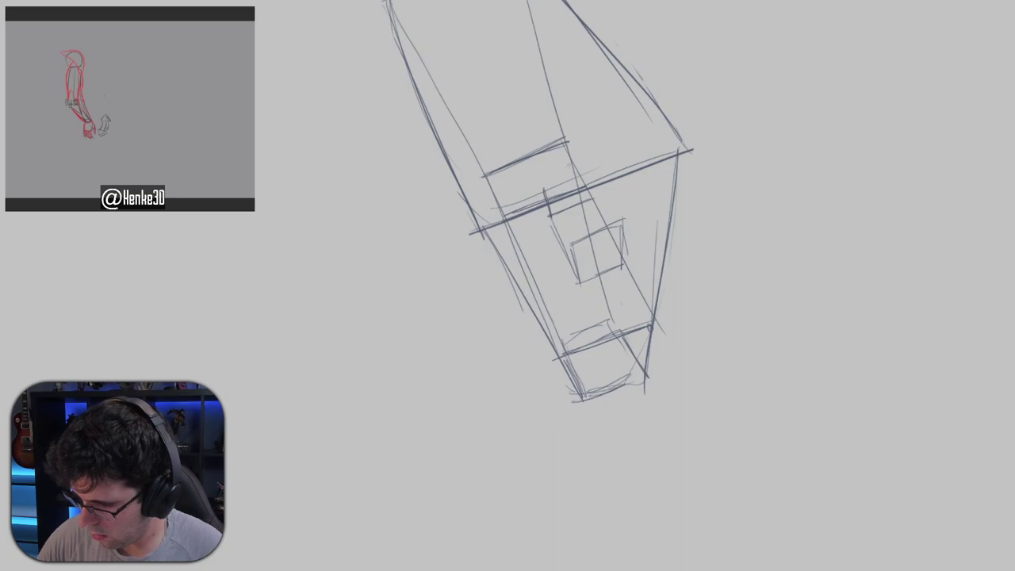
pyautogui.moveTo(552, 201); pyautogui.dragTo(580, 255)
pyautogui.moveTo(544, 187)
pyautogui.mouseDown()
pyautogui.moveTo(602, 163)
pyautogui.moveTo(635, 225)
pyautogui.mouseUp()
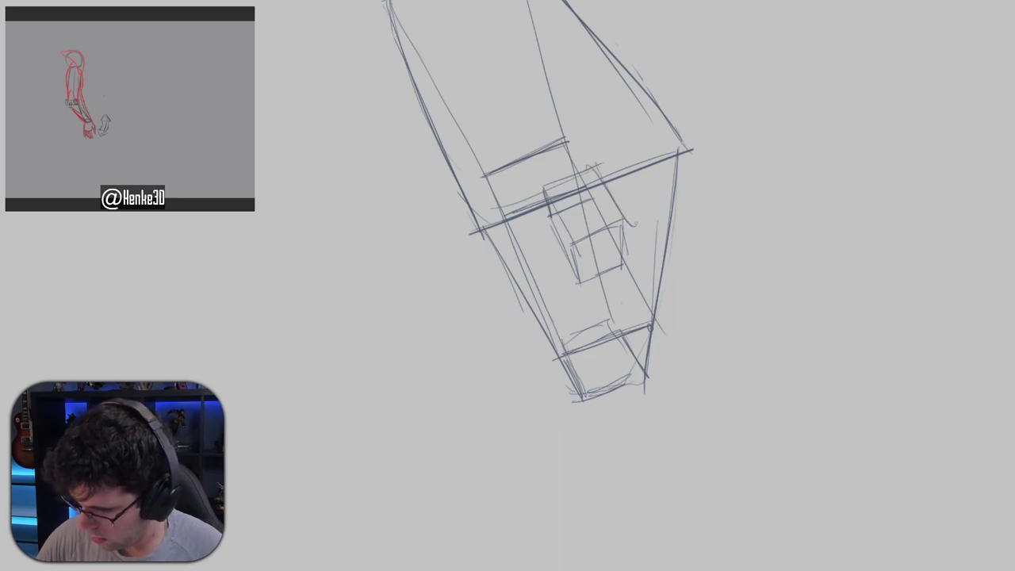
# Redraw the small block's long outer edge from its upper corner to its front face, reinforcing it with repeated strokes.
pyautogui.hotkey('ctrl', 'z')
pyautogui.moveTo(584, 165); pyautogui.dragTo(626, 229)
pyautogui.hotkey('ctrl', 'z')
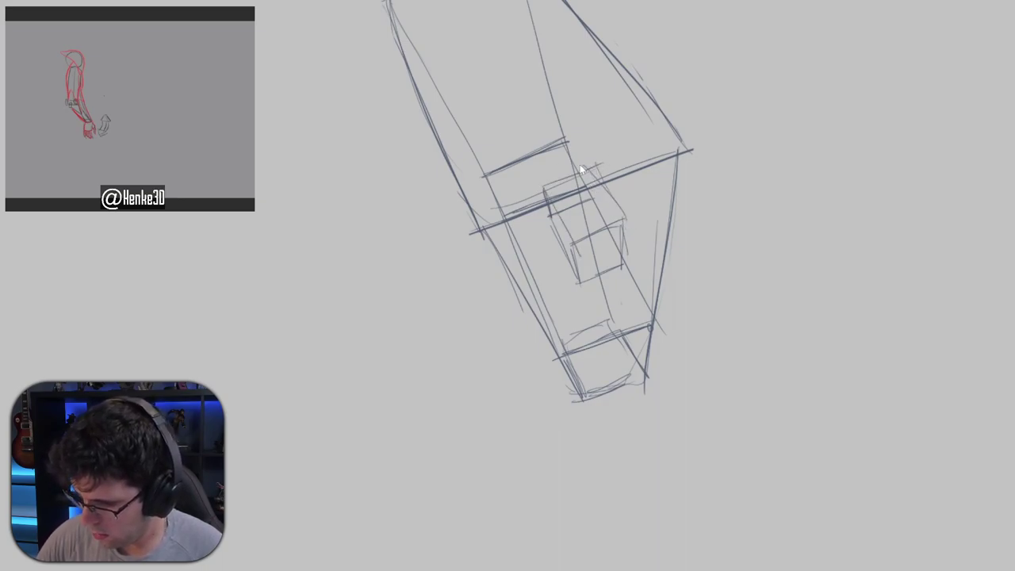
pyautogui.moveTo(582, 166); pyautogui.dragTo(623, 227)
pyautogui.moveTo(596, 185); pyautogui.dragTo(625, 224)
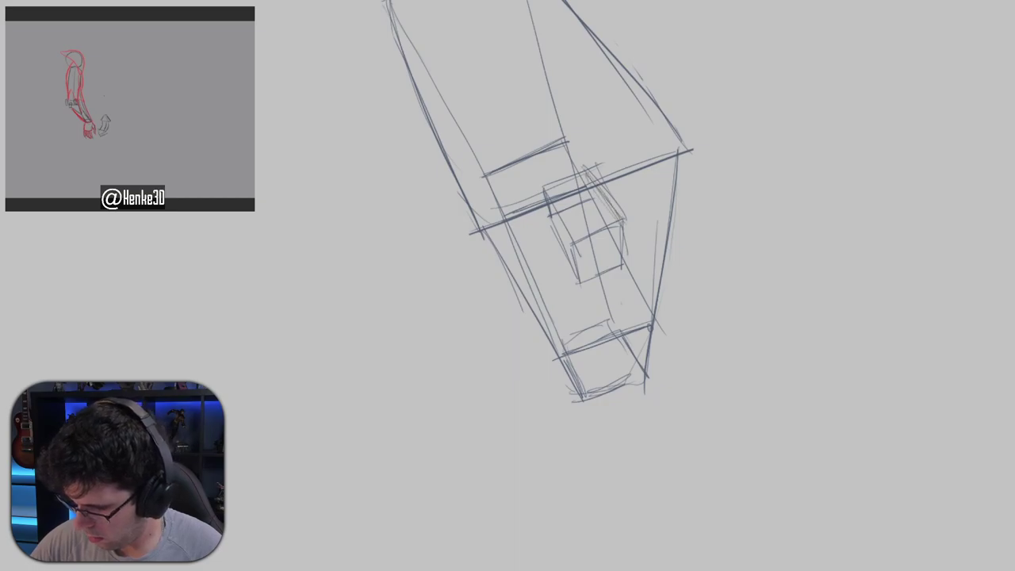
pyautogui.hotkey('ctrl', 'z')
pyautogui.moveTo(590, 167); pyautogui.dragTo(621, 219)
pyautogui.moveTo(604, 192); pyautogui.dragTo(623, 219)
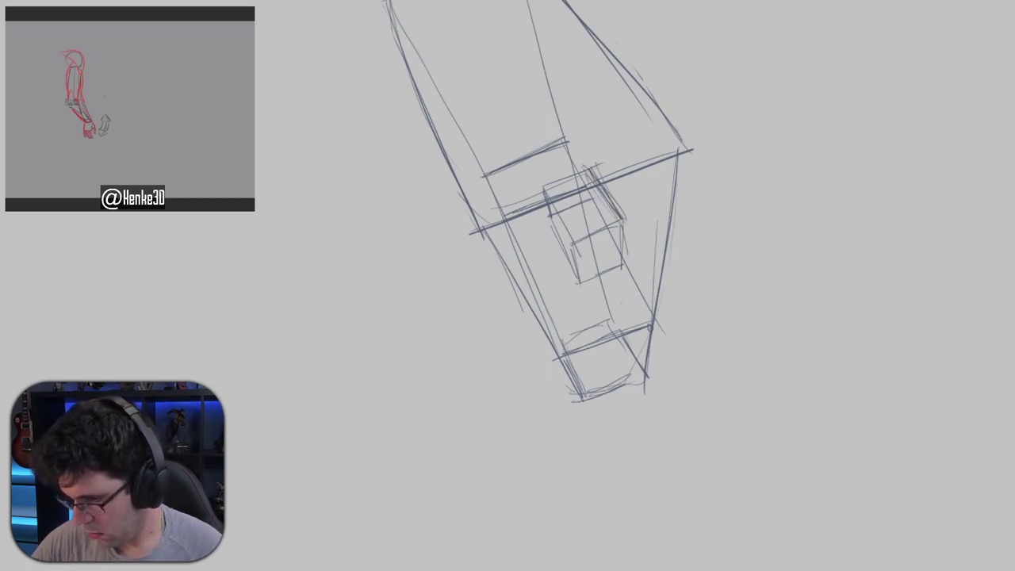
pyautogui.moveTo(600, 133); pyautogui.dragTo(614, 155)
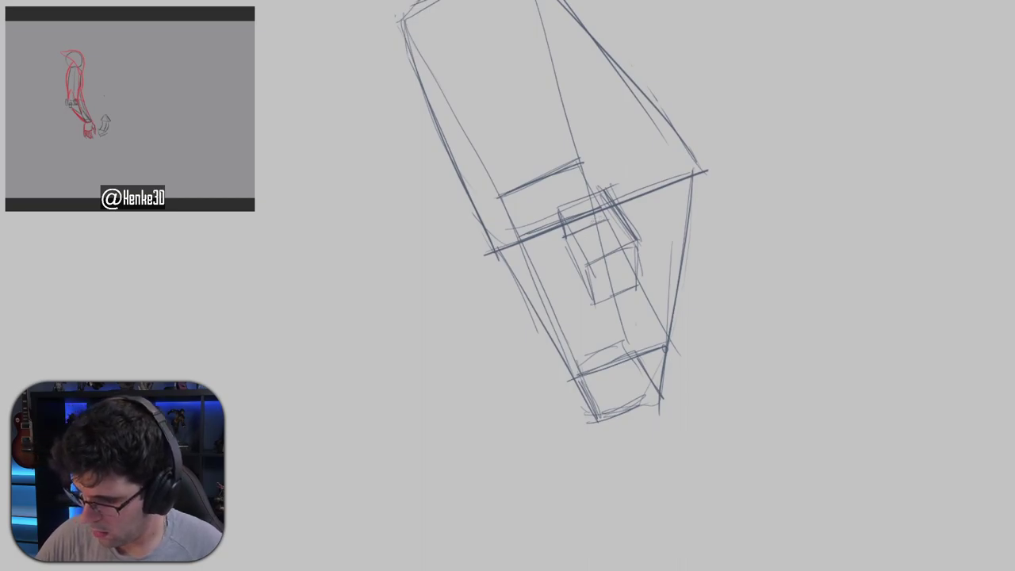
# Lighten the thick dividing line where it crosses the small projecting block.
pyautogui.moveTo(573, 219)
pyautogui.mouseDown()
pyautogui.moveTo(654, 190)
pyautogui.moveTo(539, 236)
pyautogui.mouseUp()
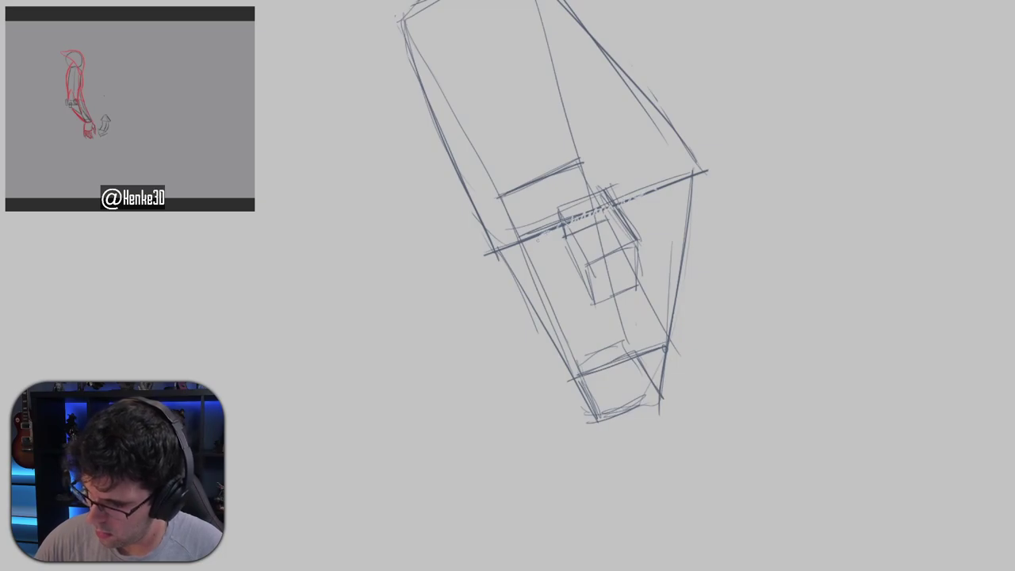
pyautogui.moveTo(602, 211); pyautogui.dragTo(605, 227)
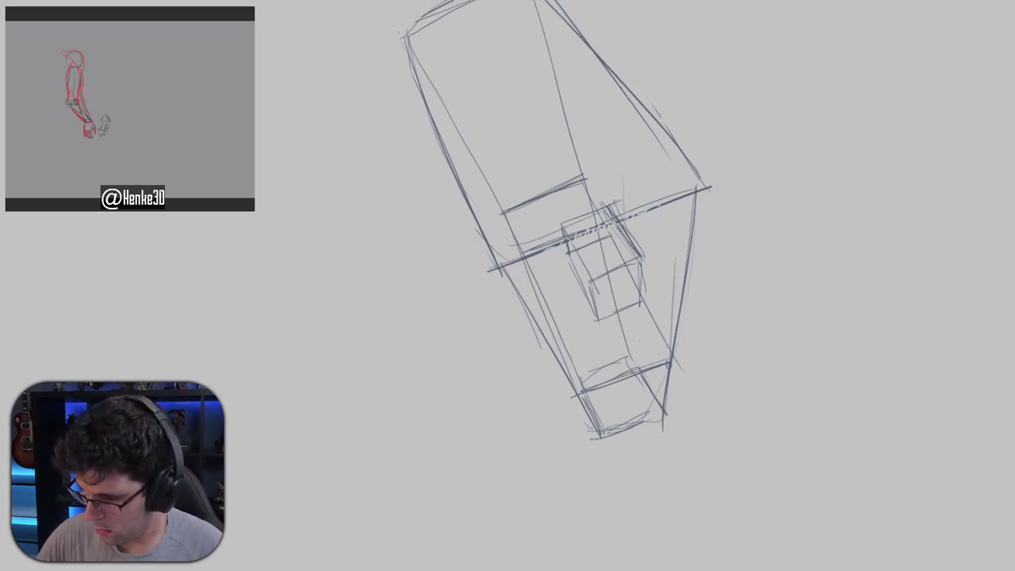
pyautogui.moveTo(623, 229)
pyautogui.mouseDown()
pyautogui.moveTo(620, 143)
pyautogui.moveTo(580, 244)
pyautogui.moveTo(595, 205)
pyautogui.mouseUp()
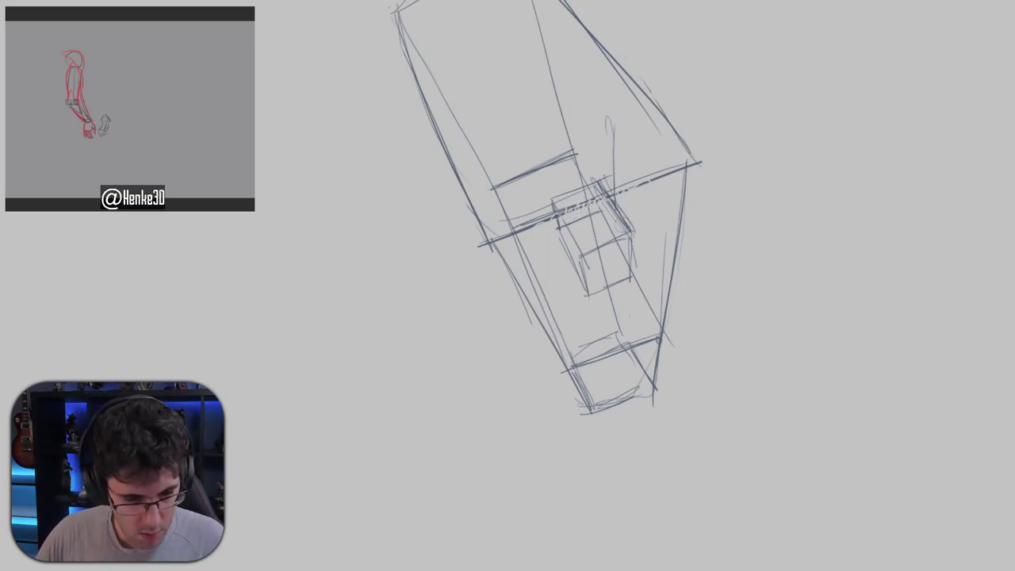
# Redraw the small block's front lower edge and strengthen both of its long receding sides.
pyautogui.moveTo(582, 277); pyautogui.dragTo(630, 258)
pyautogui.moveTo(559, 225); pyautogui.dragTo(587, 279)
pyautogui.moveTo(558, 216)
pyautogui.mouseDown()
pyautogui.moveTo(600, 195)
pyautogui.moveTo(627, 249)
pyautogui.mouseUp()
pyautogui.moveTo(601, 201); pyautogui.dragTo(634, 265)
pyautogui.moveTo(610, 221); pyautogui.dragTo(628, 256)
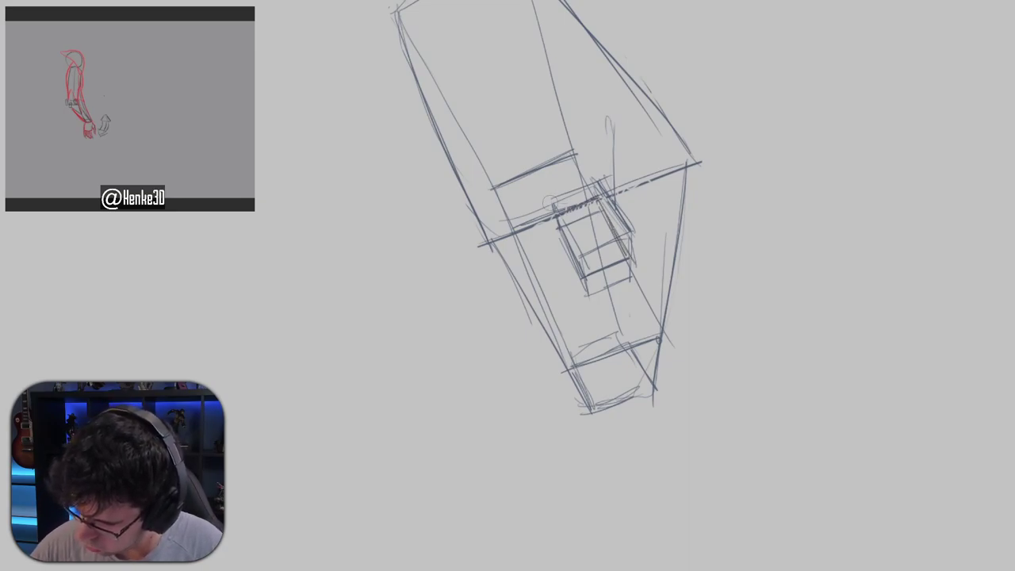
# Erase the block's surplus construction lines and redraw its sides and base with a thin front face.
pyautogui.moveTo(551, 203)
pyautogui.mouseDown()
pyautogui.moveTo(564, 193)
pyautogui.moveTo(588, 263)
pyautogui.moveTo(597, 245)
pyautogui.moveTo(633, 232)
pyautogui.moveTo(620, 221)
pyautogui.mouseUp()
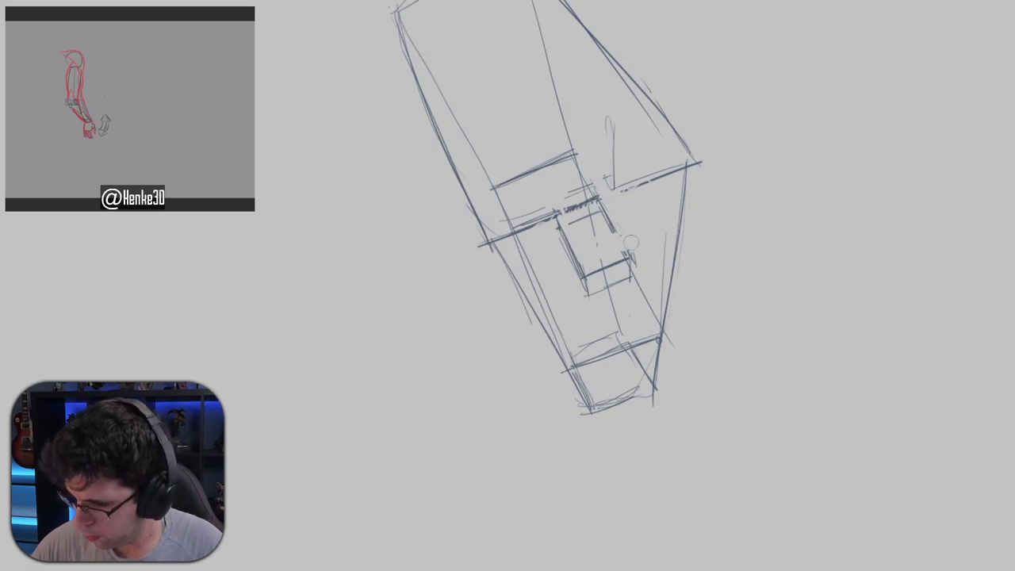
pyautogui.moveTo(600, 212); pyautogui.dragTo(634, 257)
pyautogui.moveTo(558, 215)
pyautogui.mouseDown()
pyautogui.moveTo(585, 275)
pyautogui.moveTo(632, 258)
pyautogui.moveTo(583, 298)
pyautogui.moveTo(631, 272)
pyautogui.moveTo(589, 291)
pyautogui.mouseUp()
pyautogui.moveTo(588, 291); pyautogui.dragTo(631, 275)
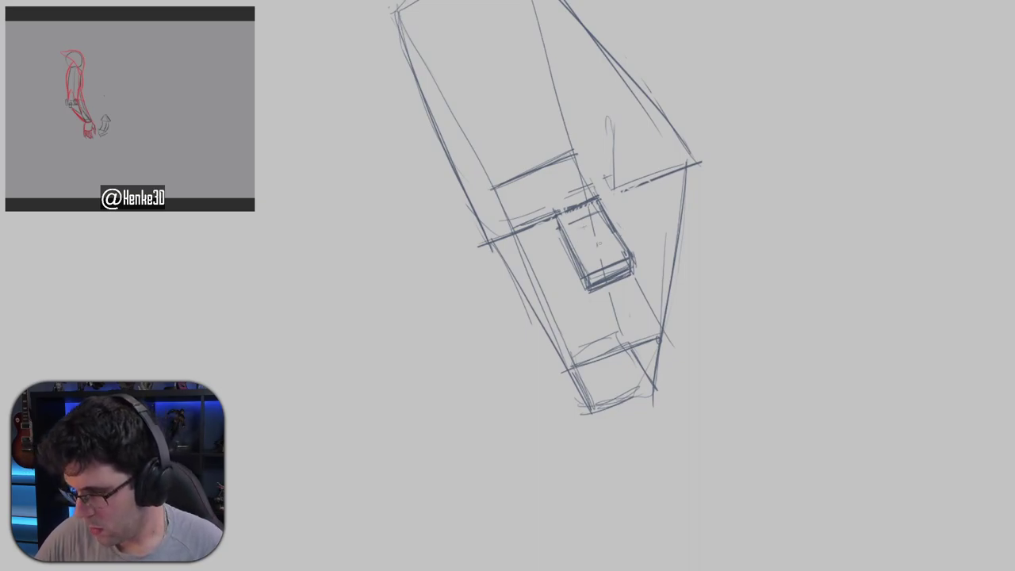
# Sketch a small rounded opening with an inner contour on the upper face of the block.
pyautogui.moveTo(591, 234)
pyautogui.mouseDown()
pyautogui.moveTo(581, 253)
pyautogui.moveTo(593, 250)
pyautogui.mouseUp()
pyautogui.moveTo(585, 220)
pyautogui.mouseDown()
pyautogui.moveTo(575, 241)
pyautogui.moveTo(576, 230)
pyautogui.moveTo(604, 239)
pyautogui.moveTo(594, 239)
pyautogui.moveTo(606, 225)
pyautogui.moveTo(588, 236)
pyautogui.mouseUp()
pyautogui.moveTo(604, 230); pyautogui.dragTo(590, 244)
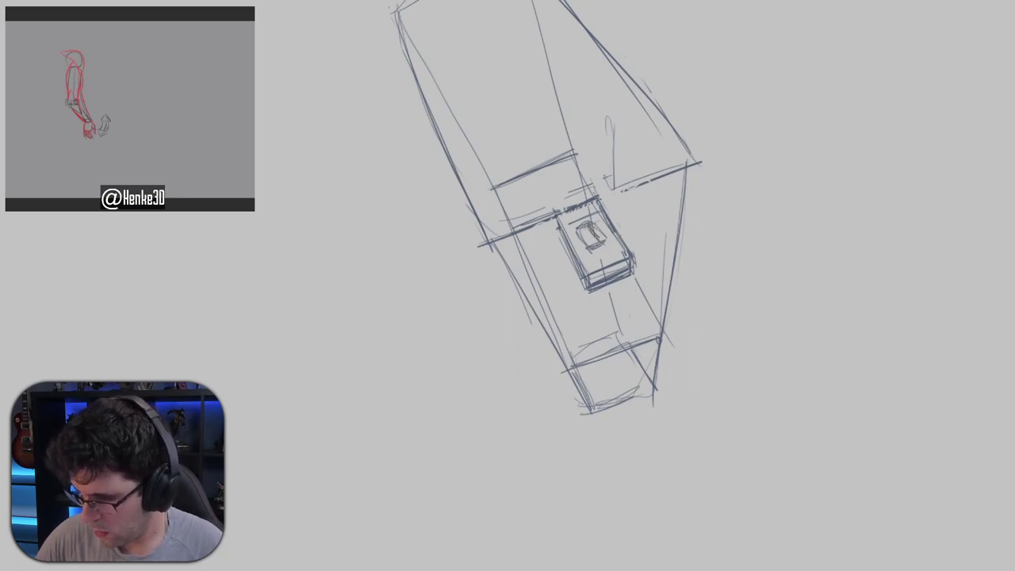
pyautogui.hotkey('ctrl', 'z')
pyautogui.moveTo(589, 218)
pyautogui.mouseDown()
pyautogui.moveTo(608, 242)
pyautogui.moveTo(570, 227)
pyautogui.moveTo(587, 252)
pyautogui.mouseUp()
pyautogui.moveTo(585, 254); pyautogui.dragTo(608, 247)
pyautogui.moveTo(593, 213)
pyautogui.mouseDown()
pyautogui.moveTo(604, 238)
pyautogui.moveTo(616, 238)
pyautogui.mouseUp()
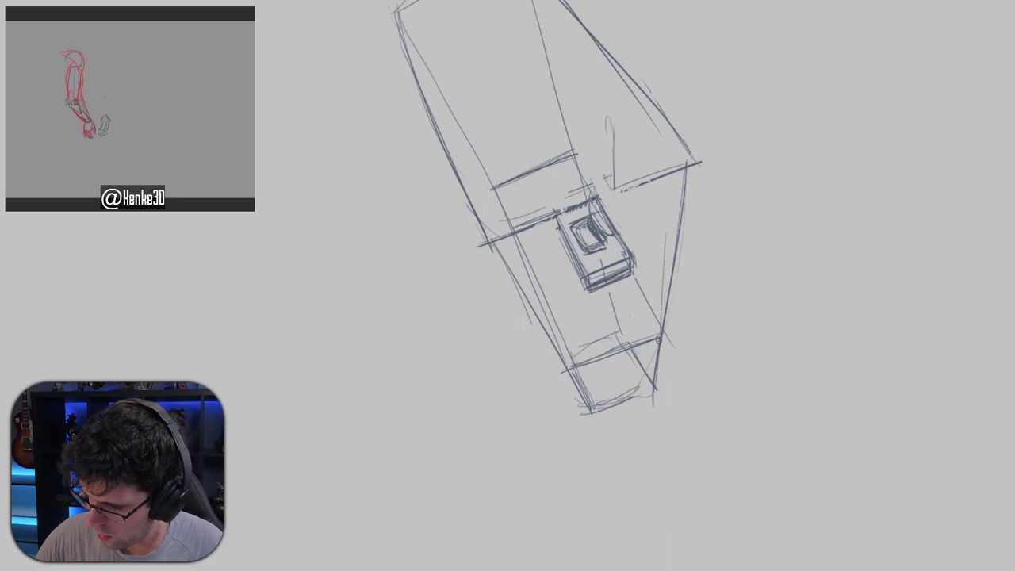
# Draw a short tube rising from the rounded opening toward the dividing line, with a rounded end cap.
pyautogui.moveTo(588, 204)
pyautogui.mouseDown()
pyautogui.moveTo(596, 176)
pyautogui.moveTo(608, 177)
pyautogui.moveTo(609, 208)
pyautogui.moveTo(626, 228)
pyautogui.moveTo(607, 239)
pyautogui.mouseUp()
pyautogui.moveTo(603, 188)
pyautogui.mouseDown()
pyautogui.moveTo(626, 219)
pyautogui.moveTo(619, 189)
pyautogui.mouseUp()
pyautogui.moveTo(620, 208)
pyautogui.mouseDown()
pyautogui.moveTo(626, 219)
pyautogui.moveTo(613, 187)
pyautogui.moveTo(623, 203)
pyautogui.mouseUp()
pyautogui.moveTo(618, 198); pyautogui.dragTo(628, 214)
pyautogui.moveTo(591, 186); pyautogui.dragTo(616, 182)
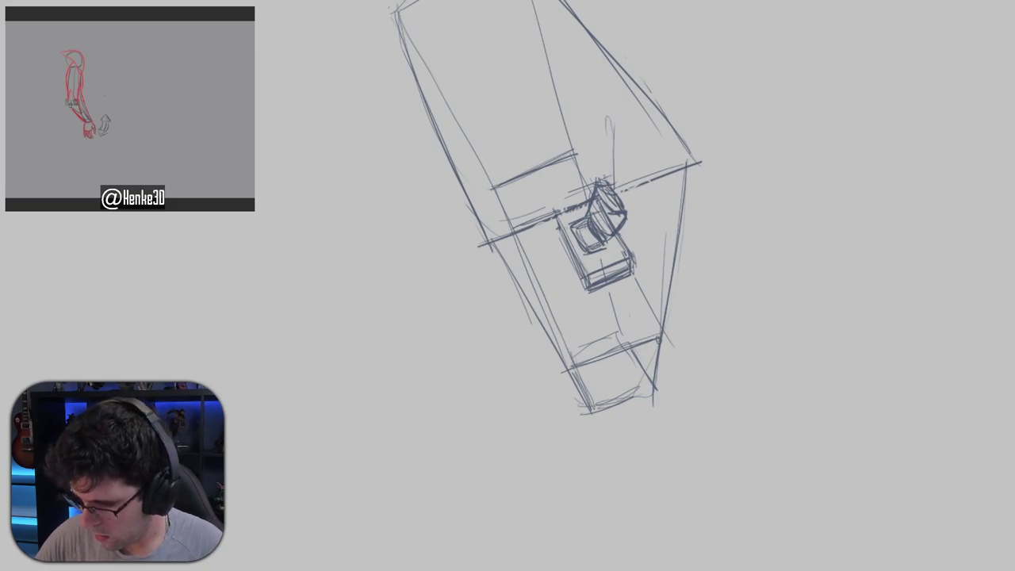
# Add angled strokes on the block's side opposite the tube, and erase most of the tube.
pyautogui.moveTo(536, 231)
pyautogui.mouseDown()
pyautogui.moveTo(569, 223)
pyautogui.moveTo(565, 275)
pyautogui.mouseUp()
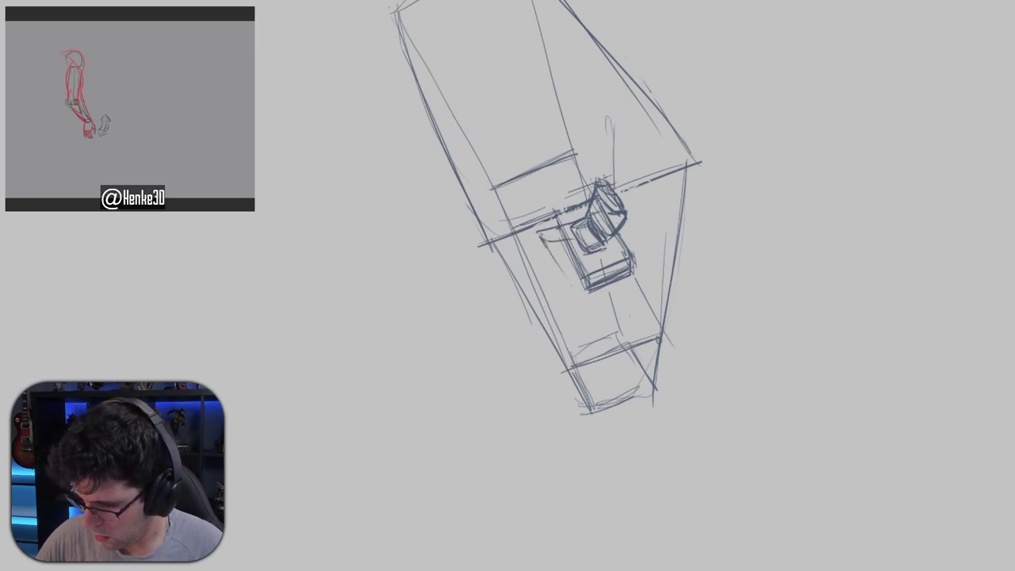
pyautogui.moveTo(596, 252)
pyautogui.mouseDown()
pyautogui.moveTo(566, 270)
pyautogui.moveTo(553, 258)
pyautogui.moveTo(572, 269)
pyautogui.moveTo(553, 280)
pyautogui.moveTo(574, 269)
pyautogui.moveTo(545, 281)
pyautogui.moveTo(555, 296)
pyautogui.mouseUp()
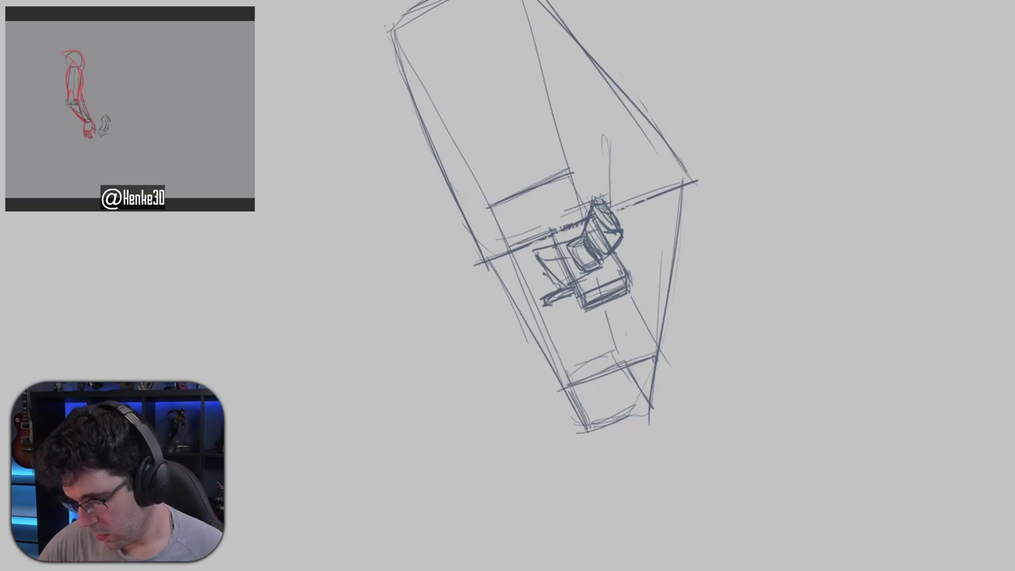
pyautogui.moveTo(595, 202)
pyautogui.mouseDown()
pyautogui.moveTo(615, 193)
pyautogui.moveTo(616, 209)
pyautogui.moveTo(640, 210)
pyautogui.moveTo(612, 174)
pyautogui.moveTo(602, 204)
pyautogui.moveTo(624, 250)
pyautogui.mouseUp()
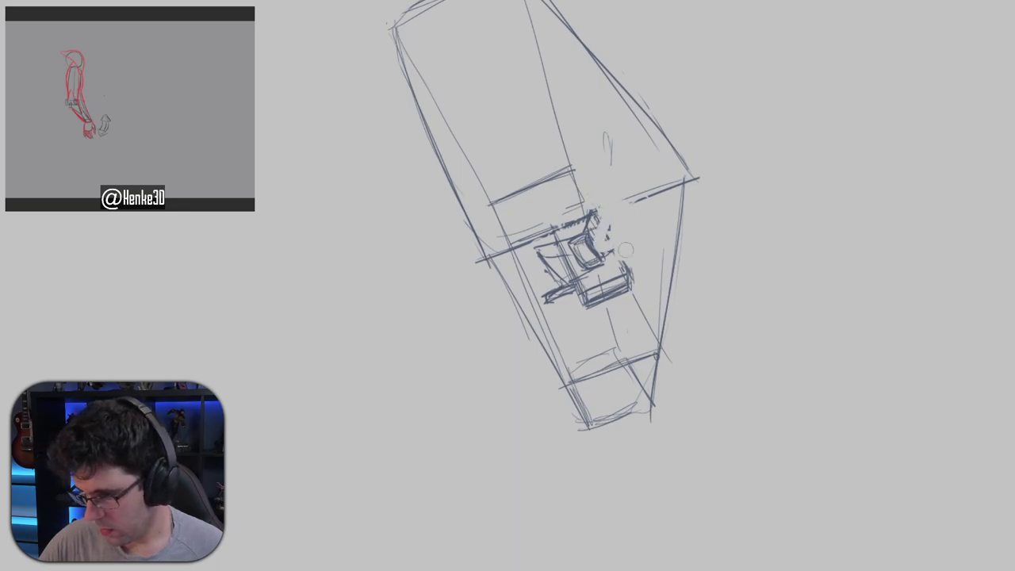
# Select the entire tapering form with a freehand outline, delete it and clear the selection.
pyautogui.scroll(-4, 619, 224)
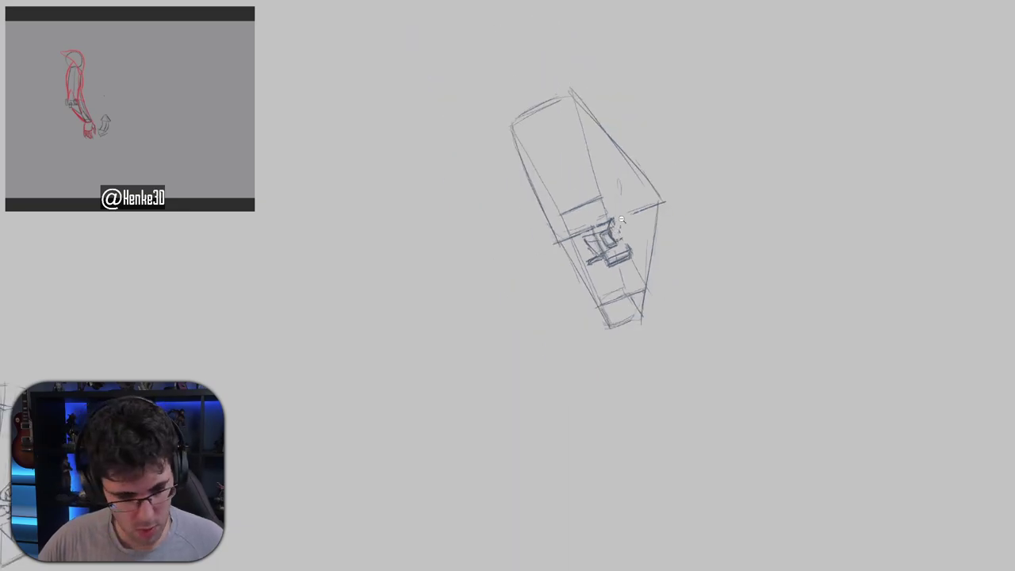
pyautogui.press('m')
pyautogui.moveTo(666, 137)
pyautogui.mouseDown()
pyautogui.moveTo(551, 329)
pyautogui.moveTo(678, 114)
pyautogui.mouseUp()
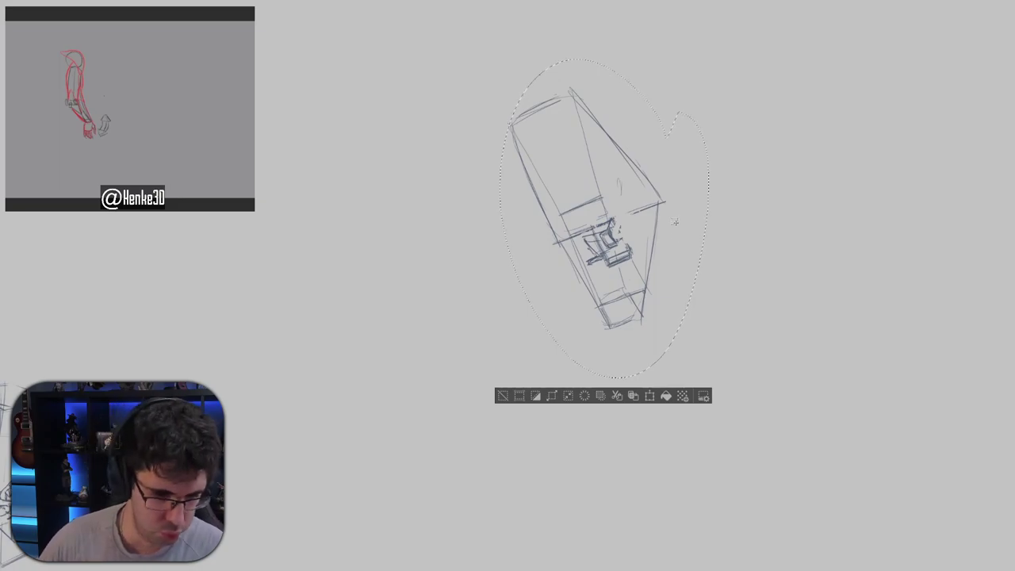
pyautogui.press('Delete')
pyautogui.hotkey('ctrl', 'd')
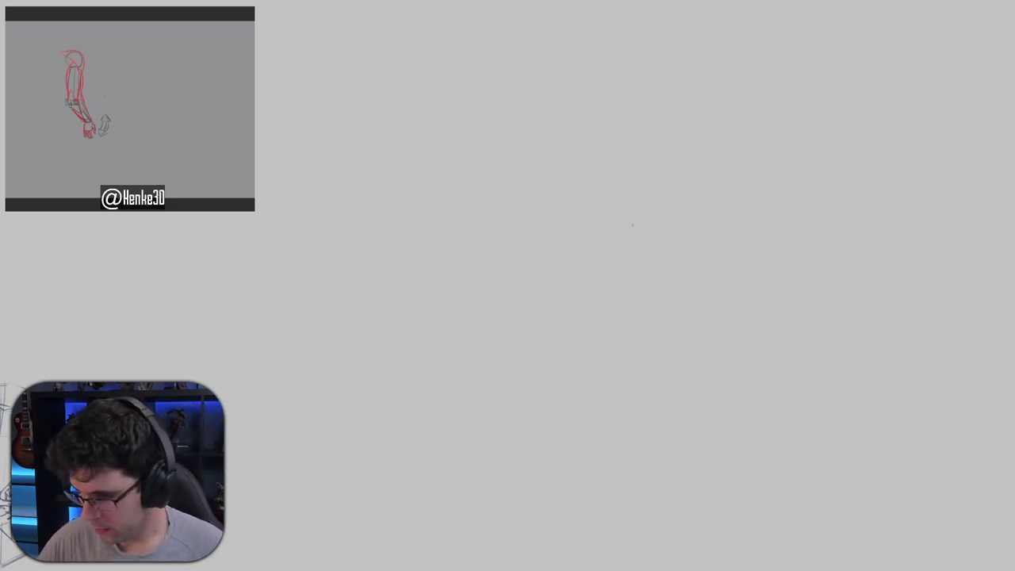
pyautogui.moveTo(555, 144); pyautogui.dragTo(596, 236)
pyautogui.moveTo(568, 200)
pyautogui.mouseDown()
pyautogui.moveTo(627, 212)
pyautogui.moveTo(676, 200)
pyautogui.moveTo(636, 253)
pyautogui.moveTo(669, 274)
pyautogui.mouseUp()
pyautogui.hotkey('ctrl', 'z')
pyautogui.moveTo(689, 238); pyautogui.dragTo(643, 192)
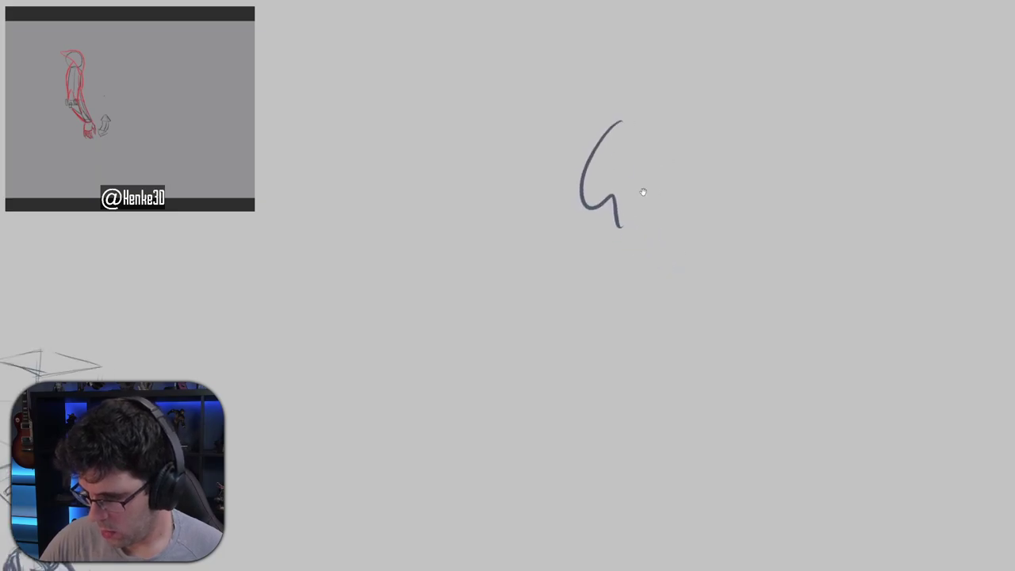
pyautogui.hotkey('ctrl', 'z')
pyautogui.moveTo(660, 138)
pyautogui.mouseDown()
pyautogui.moveTo(639, 159)
pyautogui.moveTo(601, 162)
pyautogui.mouseUp()
pyautogui.hotkey('ctrl', 'z')
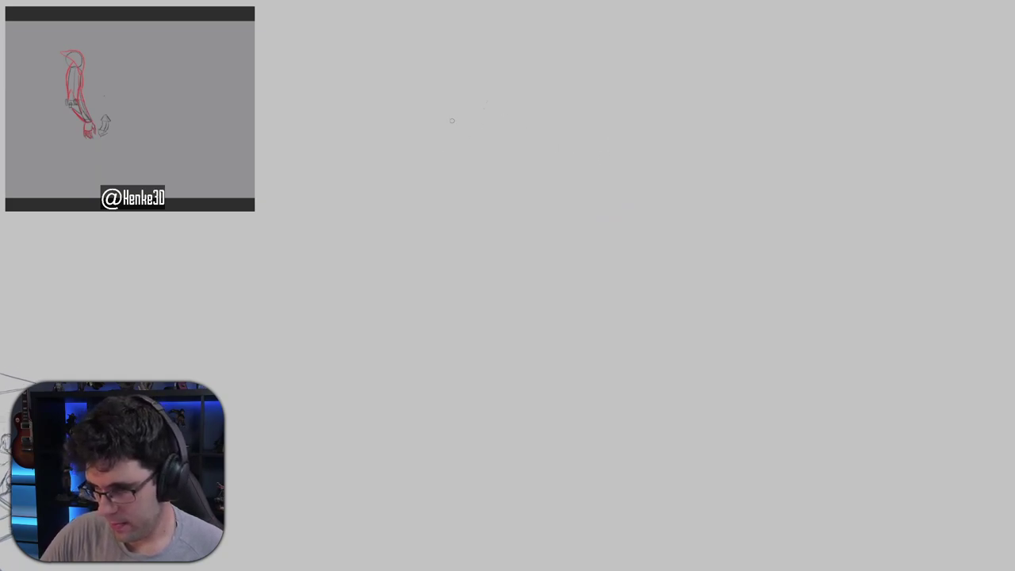
# Sketch a bent knee and the shin line below it, with a flat side-view foot and heel at the base.
pyautogui.moveTo(444, 125)
pyautogui.mouseDown()
pyautogui.moveTo(453, 272)
pyautogui.moveTo(453, 92)
pyautogui.moveTo(483, 97)
pyautogui.mouseUp()
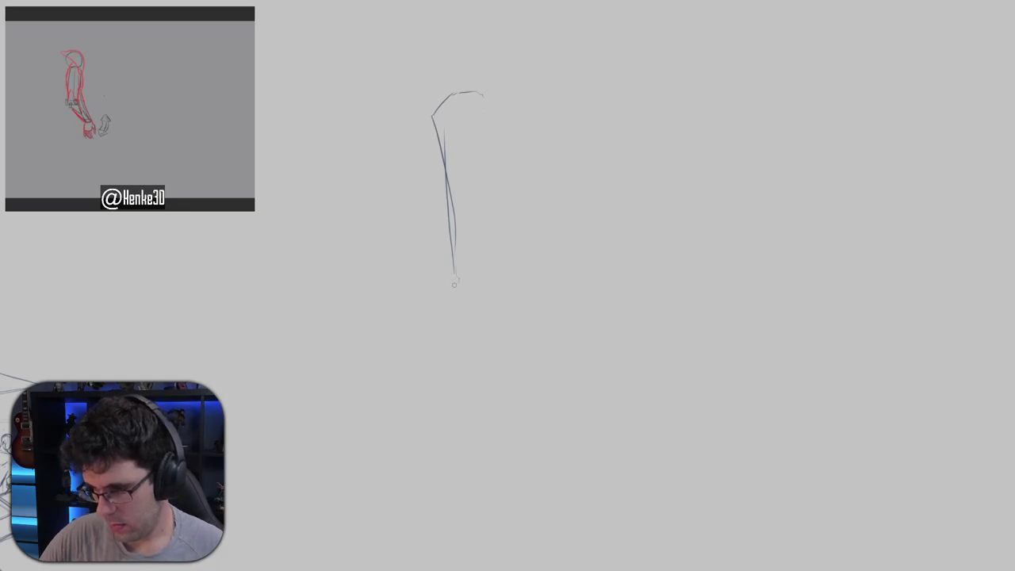
pyautogui.moveTo(408, 305)
pyautogui.mouseDown()
pyautogui.moveTo(481, 299)
pyautogui.moveTo(403, 314)
pyautogui.moveTo(427, 326)
pyautogui.moveTo(431, 315)
pyautogui.moveTo(464, 317)
pyautogui.mouseUp()
pyautogui.moveTo(419, 327); pyautogui.dragTo(489, 317)
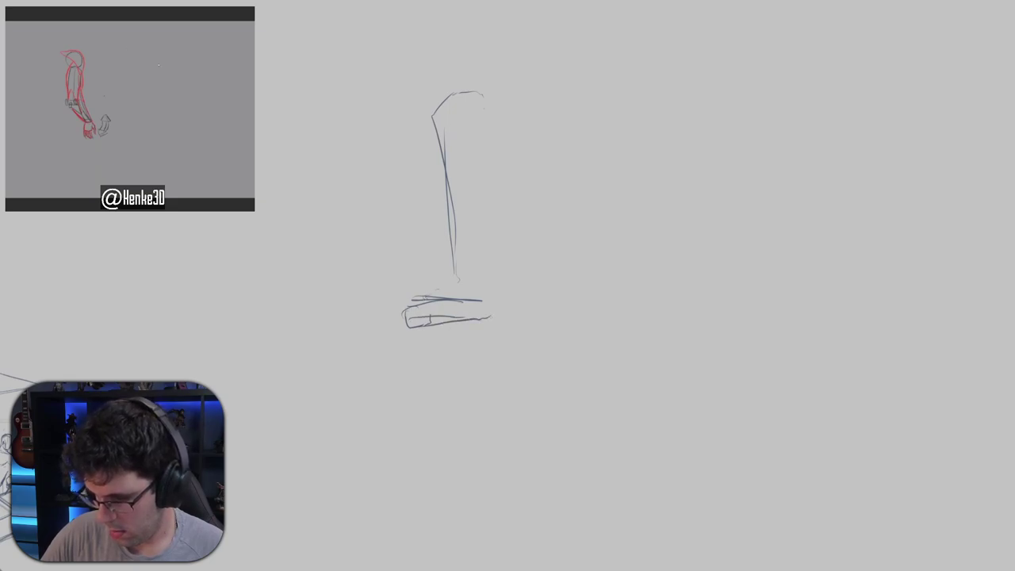
pyautogui.moveTo(458, 287)
pyautogui.mouseDown()
pyautogui.moveTo(412, 299)
pyautogui.moveTo(502, 315)
pyautogui.mouseUp()
pyautogui.moveTo(500, 268); pyautogui.dragTo(505, 317)
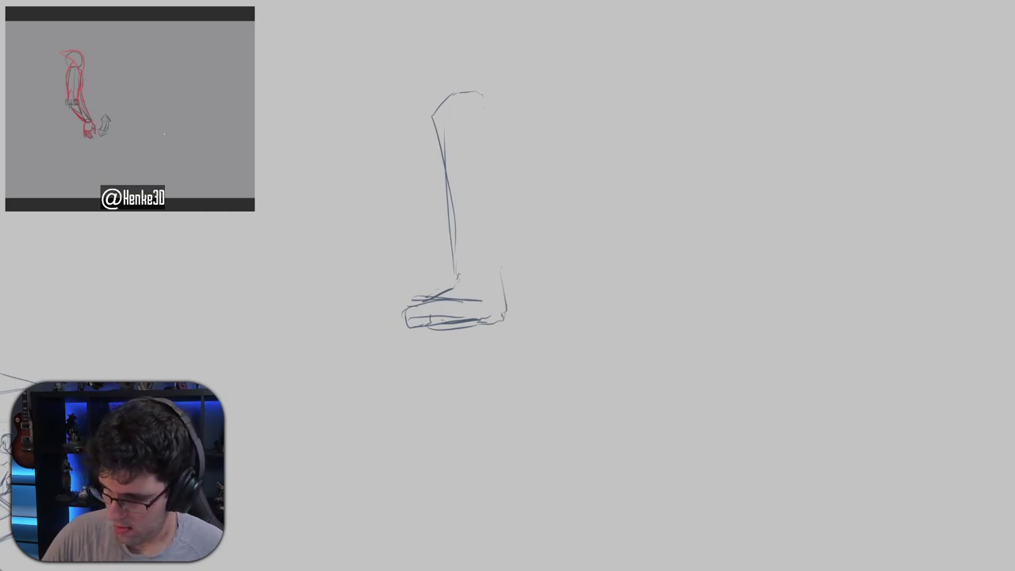
# Draw the calf down to the heel, and reinforce the shin and the sole of the foot.
pyautogui.moveTo(488, 139); pyautogui.dragTo(491, 241)
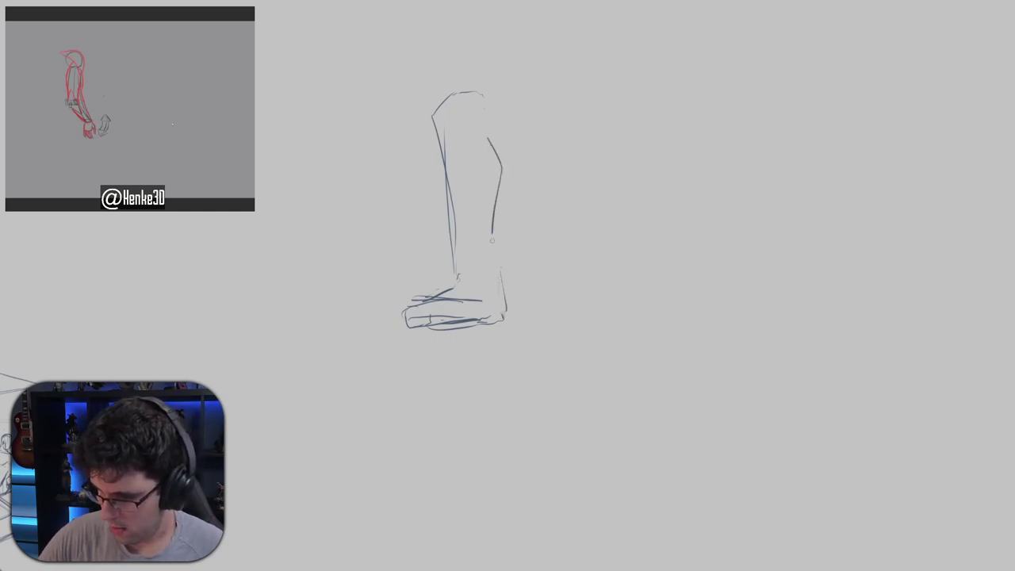
pyautogui.moveTo(498, 190); pyautogui.dragTo(484, 276)
pyautogui.moveTo(437, 143)
pyautogui.mouseDown()
pyautogui.moveTo(452, 230)
pyautogui.moveTo(497, 283)
pyautogui.mouseUp()
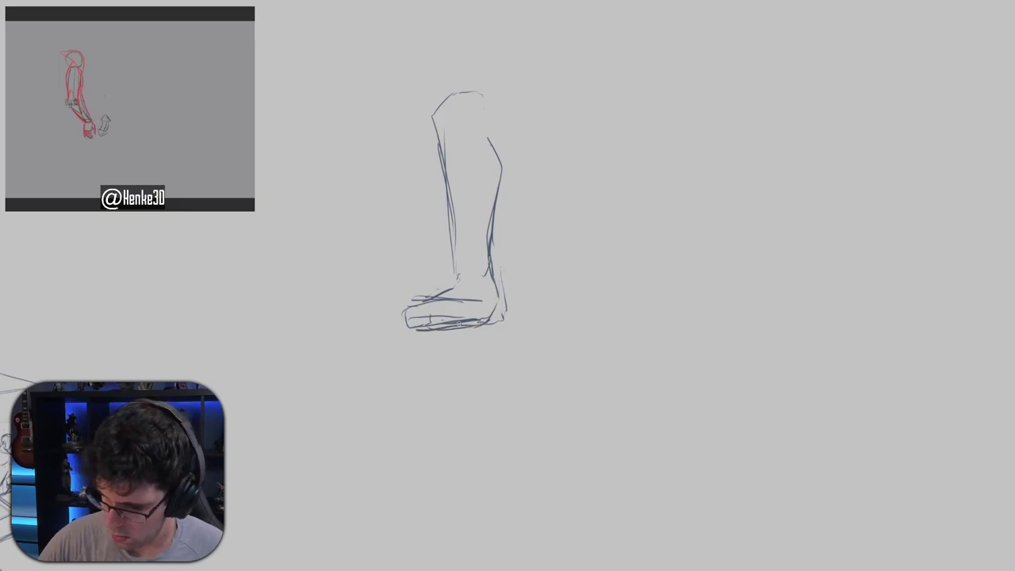
pyautogui.moveTo(496, 321); pyautogui.dragTo(403, 321)
pyautogui.hotkey('ctrl', 'z')
pyautogui.moveTo(485, 321); pyautogui.dragTo(407, 325)
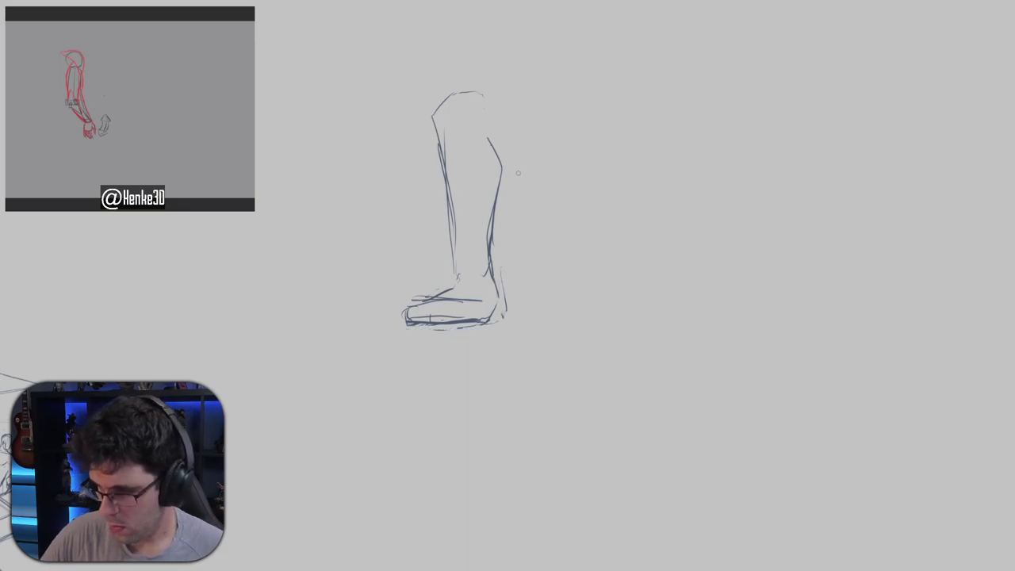
# Sketch the thigh running back from the knee and close it with a rounded hip.
pyautogui.moveTo(478, 93); pyautogui.dragTo(523, 135)
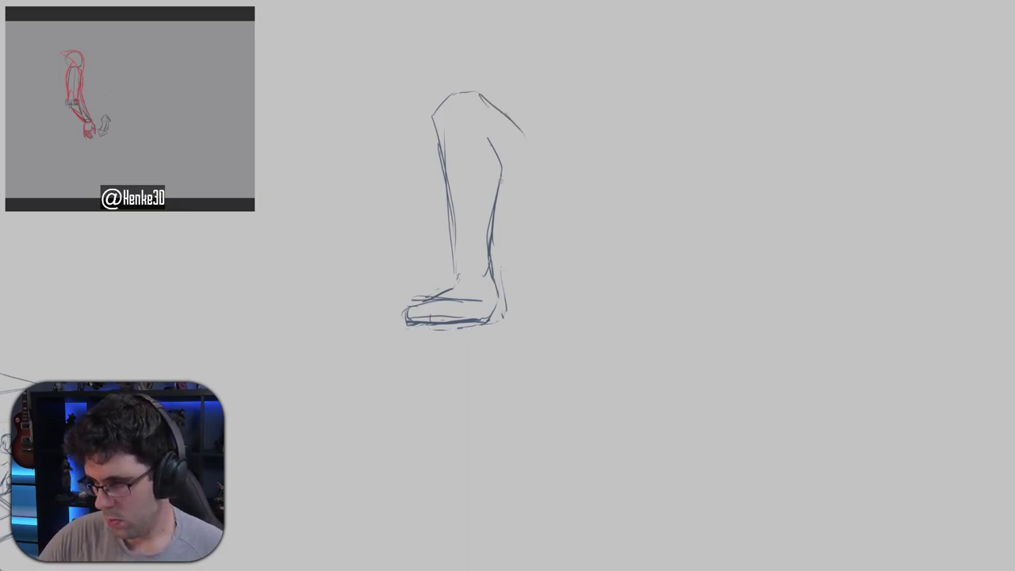
pyautogui.moveTo(498, 188); pyautogui.dragTo(516, 185)
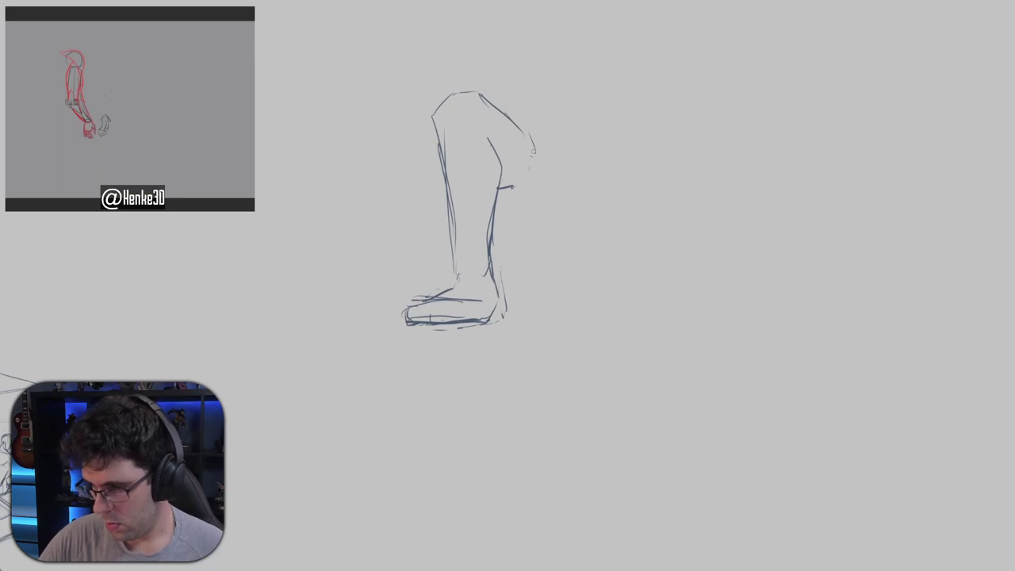
pyautogui.moveTo(526, 136)
pyautogui.mouseDown()
pyautogui.moveTo(548, 160)
pyautogui.moveTo(547, 190)
pyautogui.moveTo(555, 168)
pyautogui.mouseUp()
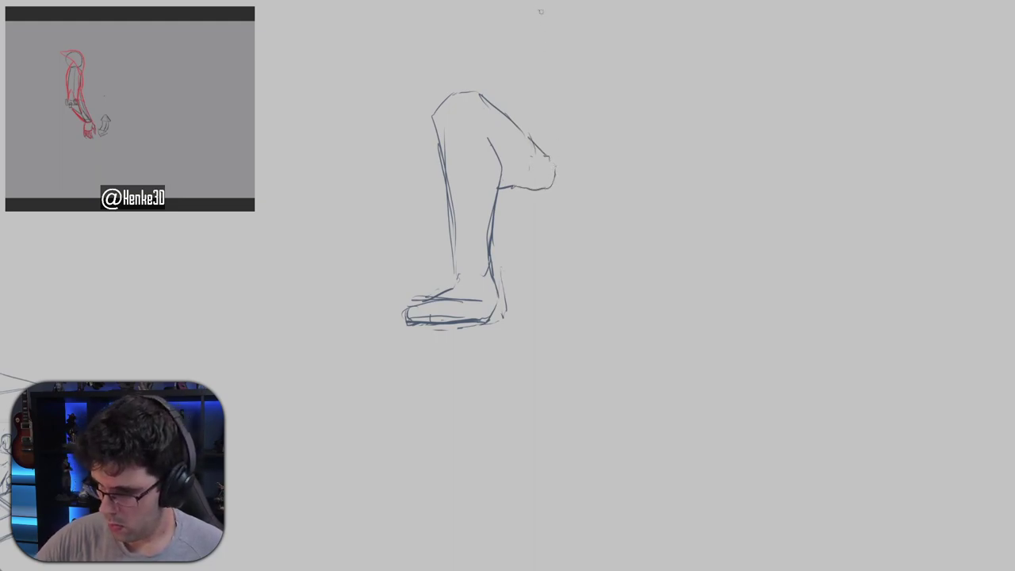
# Draw a long curved back line down to the hip, and mark the crease where the torso meets the thigh.
pyautogui.moveTo(537, 1)
pyautogui.mouseDown()
pyautogui.moveTo(558, 111)
pyautogui.moveTo(552, 164)
pyautogui.mouseUp()
pyautogui.moveTo(541, 1); pyautogui.dragTo(547, 24)
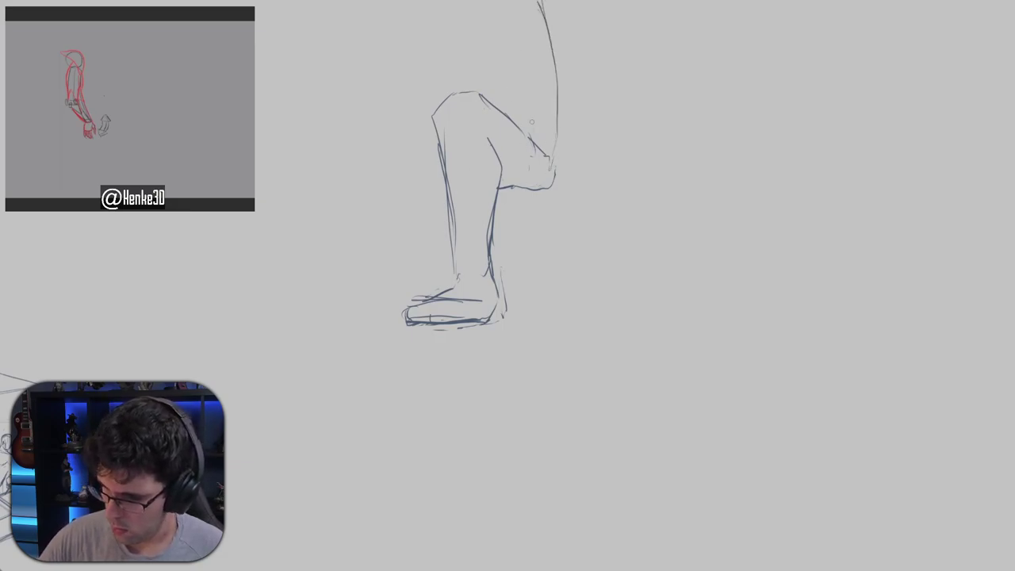
pyautogui.moveTo(509, 116); pyautogui.dragTo(538, 128)
pyautogui.moveTo(521, 125); pyautogui.dragTo(538, 121)
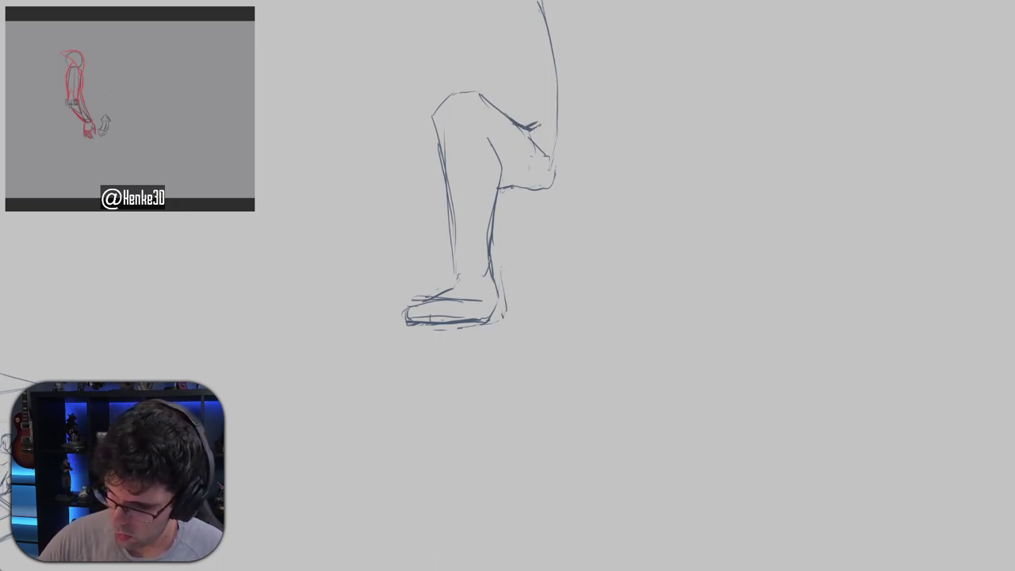
pyautogui.moveTo(440, 144)
pyautogui.mouseDown()
pyautogui.moveTo(420, 148)
pyautogui.moveTo(401, 271)
pyautogui.mouseUp()
pyautogui.hotkey('ctrl', 'z')
pyautogui.hotkey('ctrl', 'z')
pyautogui.hotkey('ctrl', 'z')
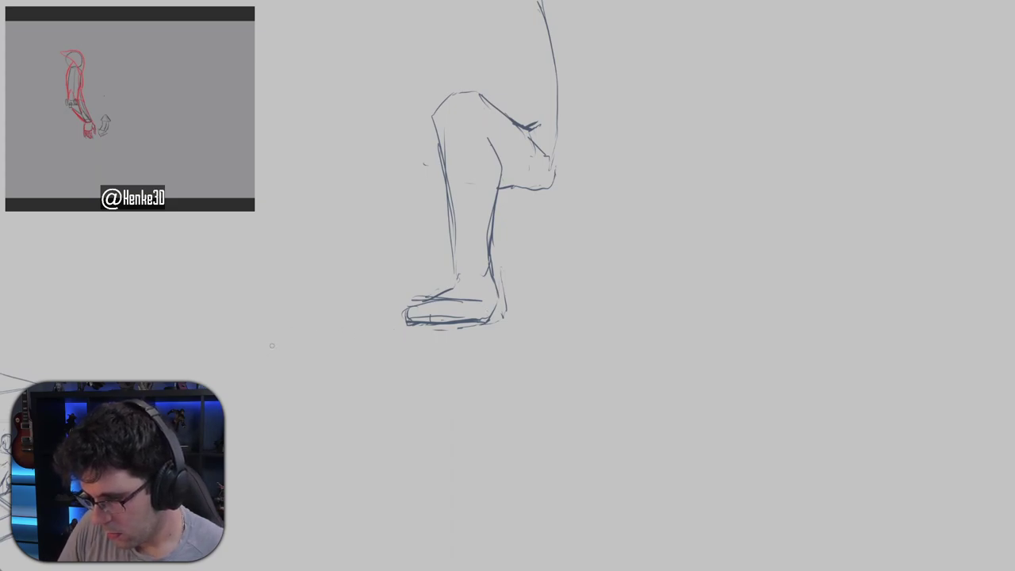
# Draw a long, nearly horizontal ground line passing behind the ankle and extending well past the leg.
pyautogui.moveTo(325, 291); pyautogui.dragTo(407, 290)
pyautogui.hotkey('ctrl', 'z')
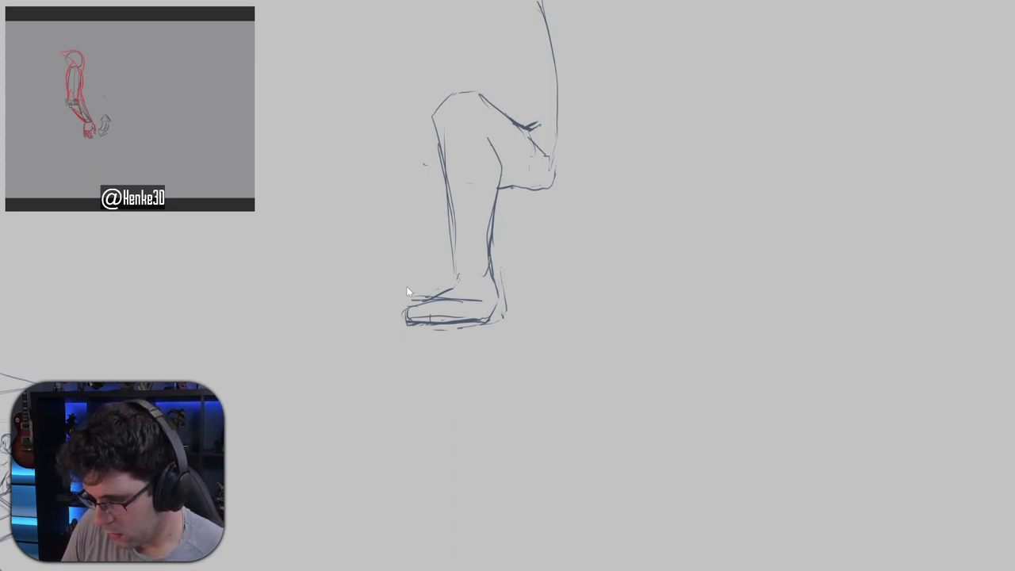
pyautogui.moveTo(311, 290); pyautogui.dragTo(787, 279)
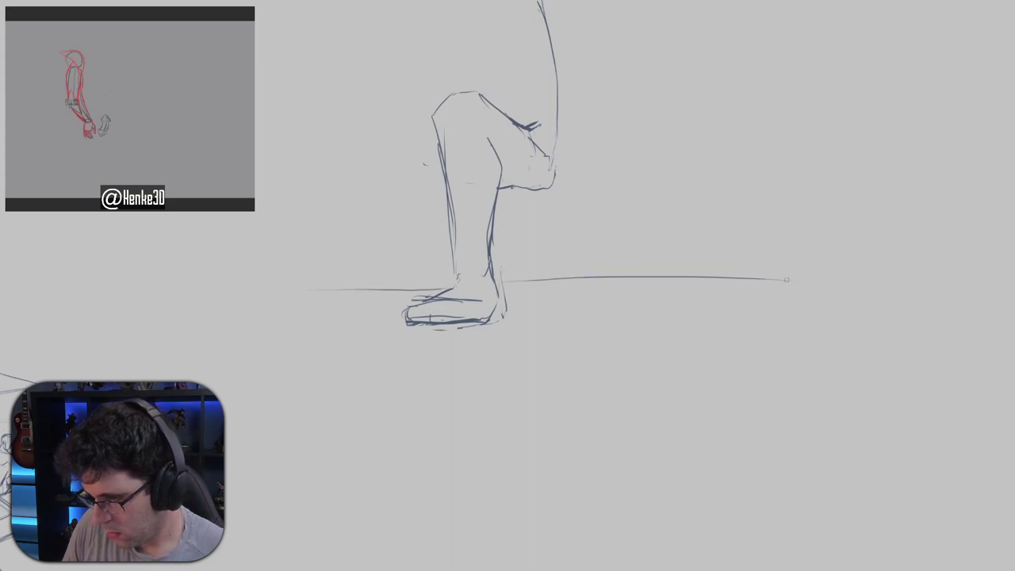
# Sketch a rounded construction shape inside the hip and a light guide line from it across to the knee.
pyautogui.moveTo(576, 120); pyautogui.dragTo(615, 176)
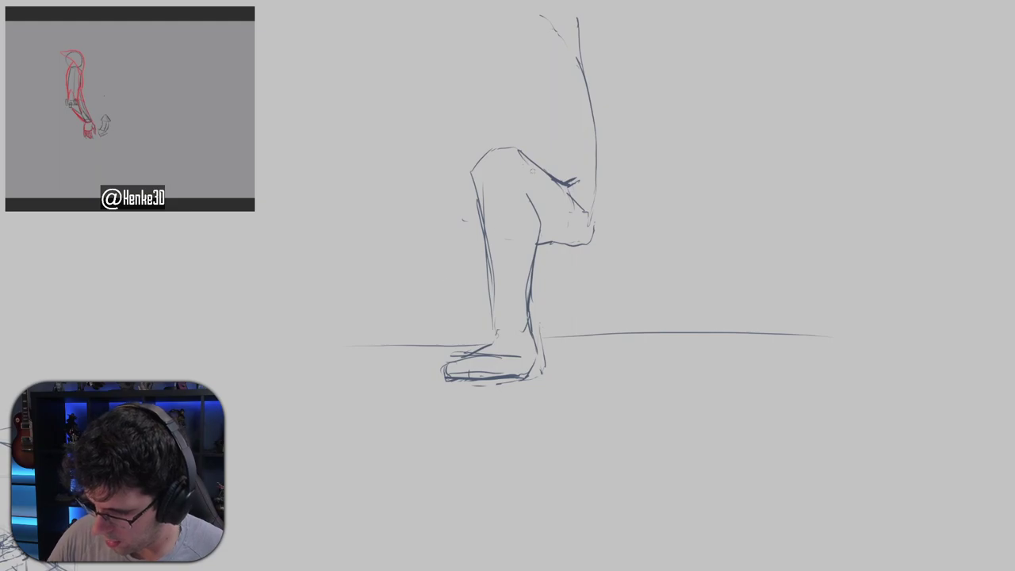
pyautogui.moveTo(563, 191)
pyautogui.mouseDown()
pyautogui.moveTo(559, 229)
pyautogui.moveTo(578, 184)
pyautogui.moveTo(592, 211)
pyautogui.moveTo(579, 248)
pyautogui.mouseUp()
pyautogui.moveTo(572, 187)
pyautogui.mouseDown()
pyautogui.moveTo(501, 209)
pyautogui.moveTo(480, 242)
pyautogui.moveTo(501, 216)
pyautogui.moveTo(501, 230)
pyautogui.moveTo(506, 190)
pyautogui.mouseUp()
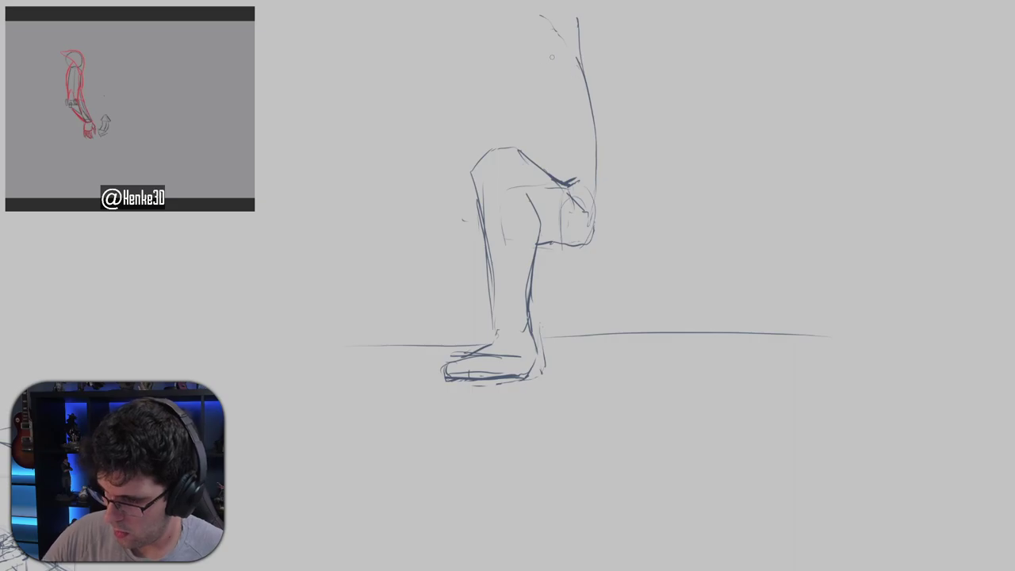
# Sketch the torso's upper edge and front line above the thigh, and reinforce the back contour down to the hip.
pyautogui.moveTo(539, 64); pyautogui.dragTo(567, 48)
pyautogui.moveTo(535, 88); pyautogui.dragTo(557, 143)
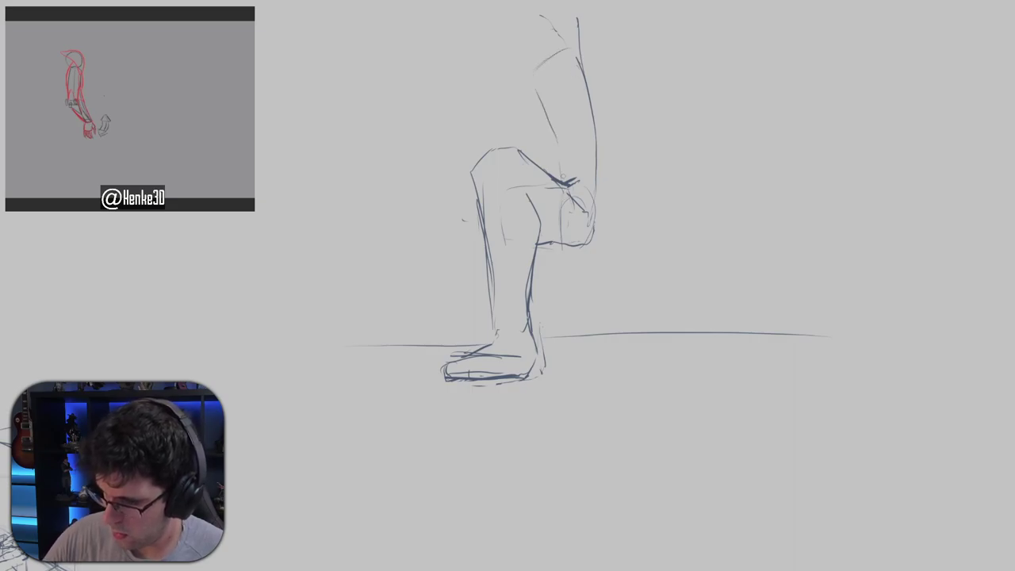
pyautogui.moveTo(559, 48); pyautogui.dragTo(579, 66)
pyautogui.moveTo(600, 194)
pyautogui.mouseDown()
pyautogui.moveTo(596, 234)
pyautogui.moveTo(584, 242)
pyautogui.mouseUp()
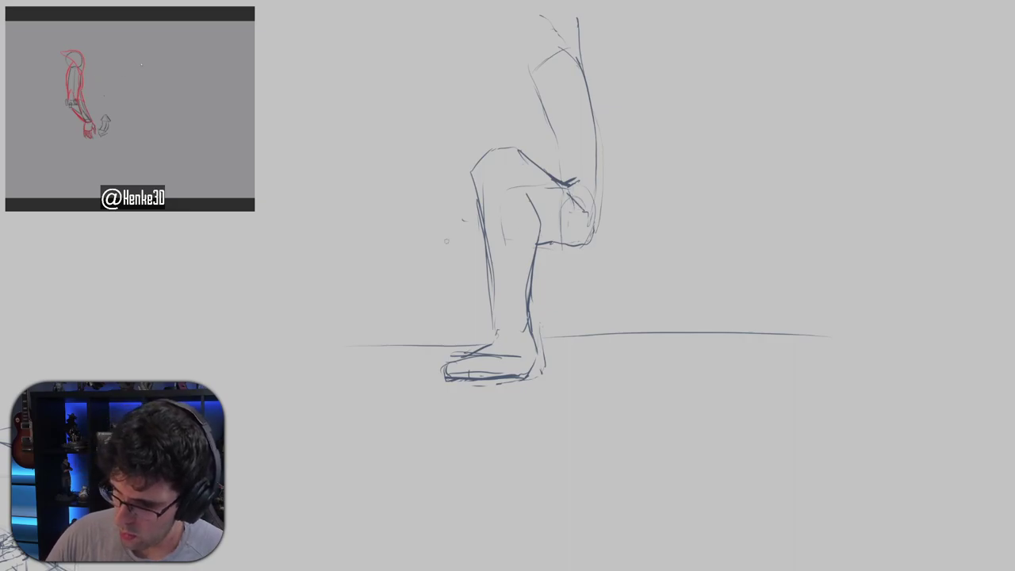
# Sketch the far leg ahead of the near one, with a squared knee, shin and foot resting on the ground line.
pyautogui.moveTo(480, 215)
pyautogui.mouseDown()
pyautogui.moveTo(443, 220)
pyautogui.moveTo(417, 341)
pyautogui.mouseUp()
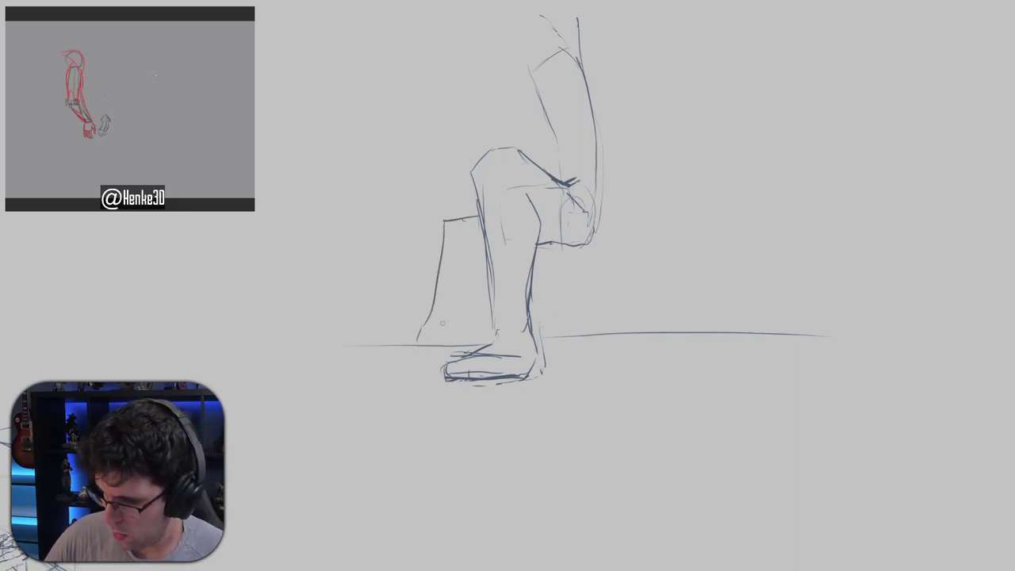
pyautogui.hotkey('ctrl', 'z')
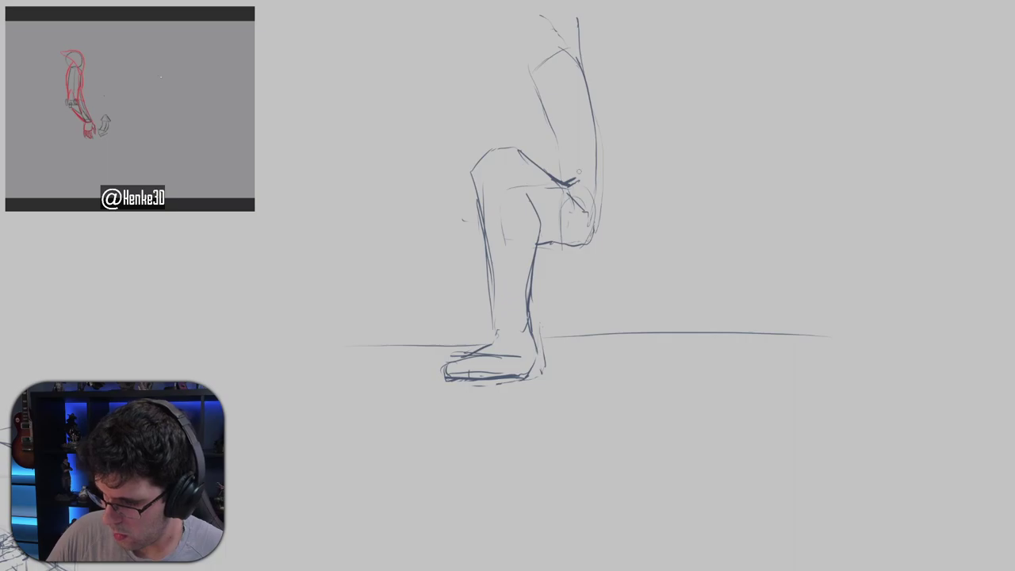
pyautogui.moveTo(479, 196)
pyautogui.mouseDown()
pyautogui.moveTo(457, 210)
pyautogui.moveTo(453, 199)
pyautogui.moveTo(436, 321)
pyautogui.moveTo(385, 343)
pyautogui.moveTo(461, 331)
pyautogui.mouseUp()
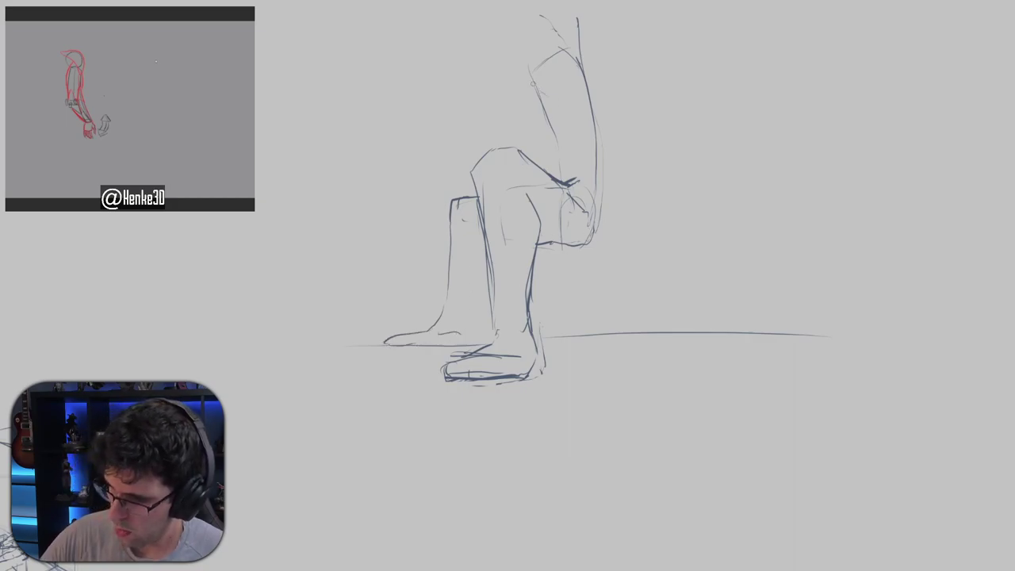
# Sketch the lower torso's front line above the thigh and the slanted lower edge of the chest.
pyautogui.moveTo(527, 104); pyautogui.dragTo(548, 167)
pyautogui.hotkey('ctrl', 'z')
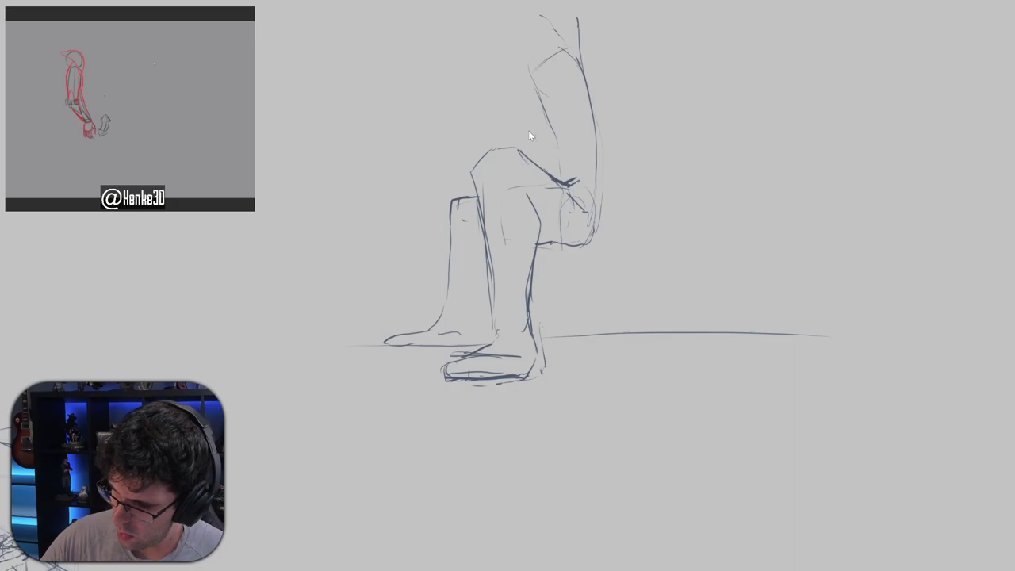
pyautogui.moveTo(523, 124); pyautogui.dragTo(537, 171)
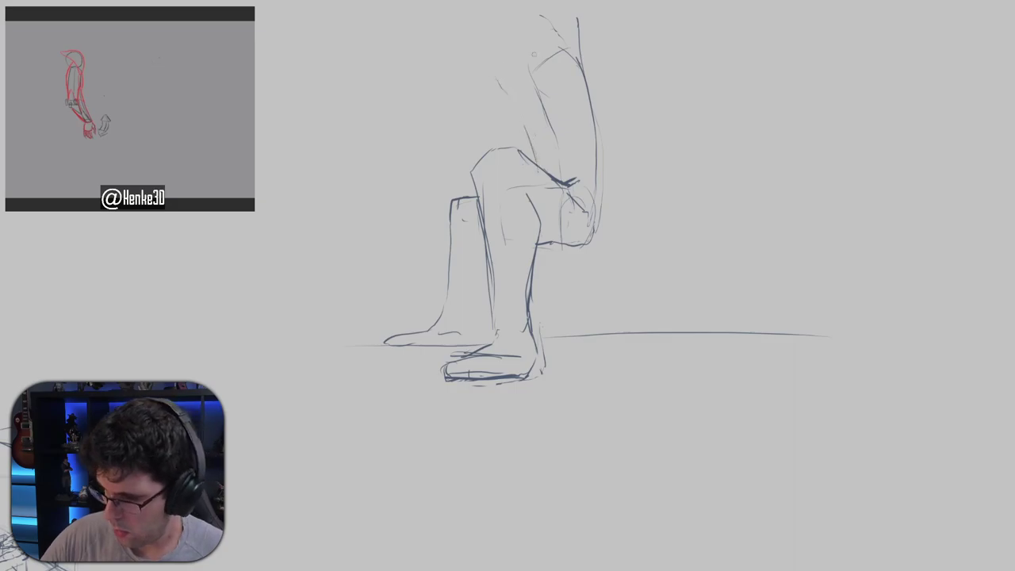
pyautogui.moveTo(507, 97)
pyautogui.mouseDown()
pyautogui.moveTo(531, 79)
pyautogui.moveTo(590, 103)
pyautogui.mouseUp()
# Redraw the lower back with a darker curved contour and bulge the buttock outward behind the hip.
pyautogui.moveTo(567, 57); pyautogui.dragTo(610, 160)
pyautogui.moveTo(592, 103)
pyautogui.mouseDown()
pyautogui.moveTo(610, 232)
pyautogui.moveTo(584, 247)
pyautogui.mouseUp()
pyautogui.moveTo(608, 176)
pyautogui.mouseDown()
pyautogui.moveTo(614, 216)
pyautogui.moveTo(615, 195)
pyautogui.mouseUp()
pyautogui.moveTo(615, 194)
pyautogui.mouseDown()
pyautogui.moveTo(602, 240)
pyautogui.moveTo(609, 211)
pyautogui.mouseUp()
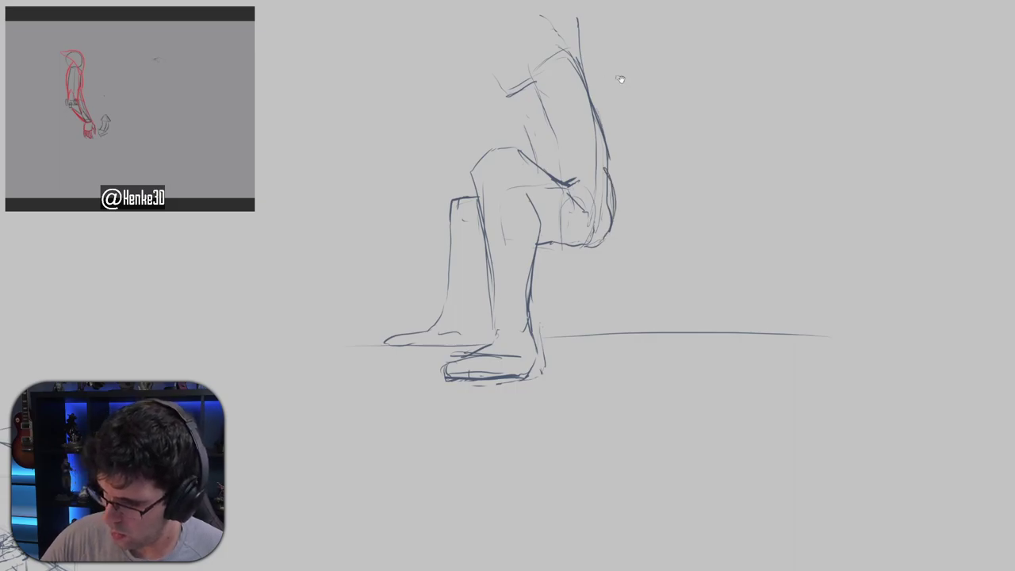
# Draw the back edge of the far leg's calf down to the heel and mark the underside of its knee.
pyautogui.moveTo(458, 311); pyautogui.dragTo(460, 356)
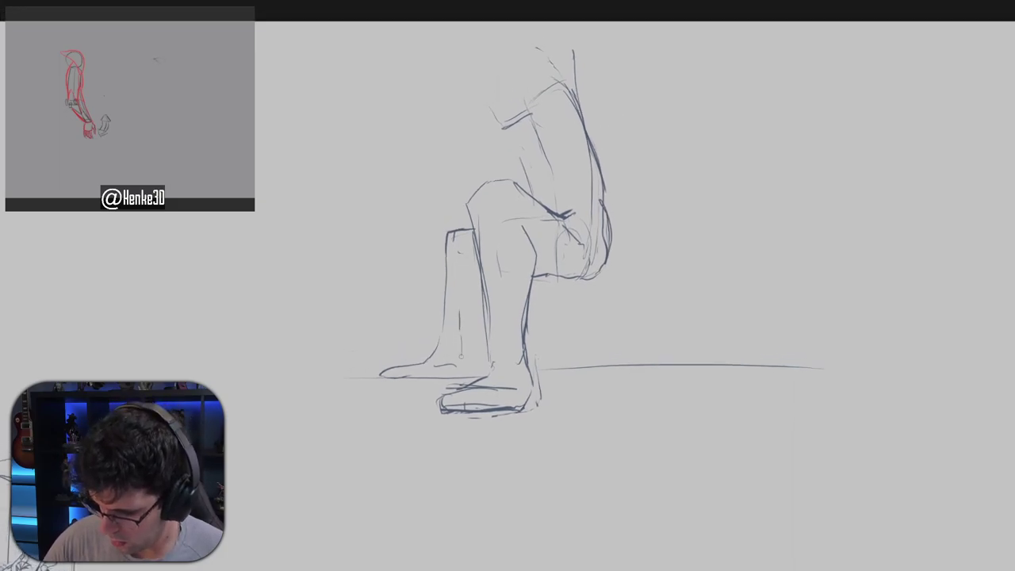
pyautogui.moveTo(463, 314)
pyautogui.mouseDown()
pyautogui.moveTo(459, 376)
pyautogui.moveTo(444, 381)
pyautogui.mouseUp()
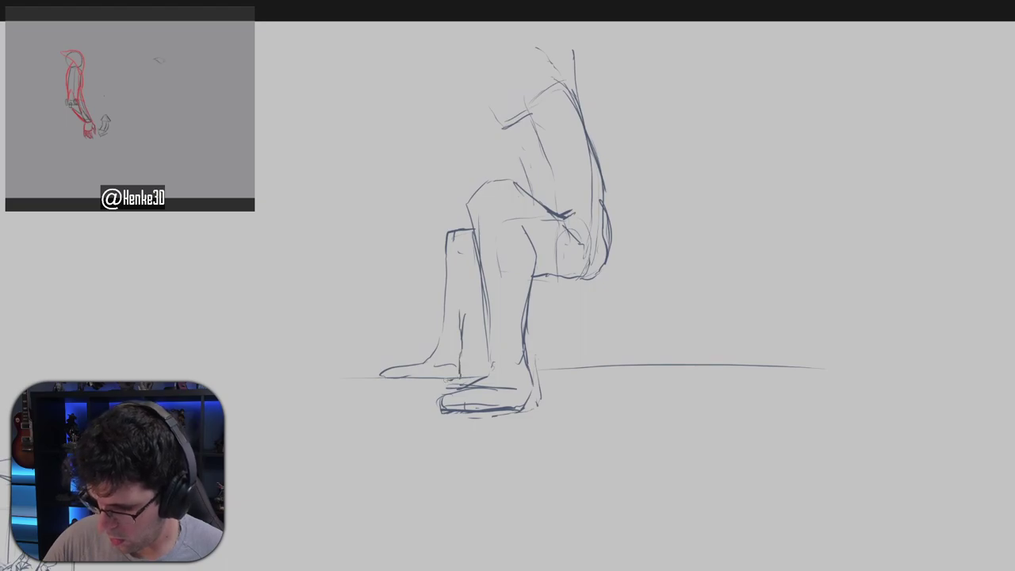
pyautogui.moveTo(468, 267); pyautogui.dragTo(467, 275)
pyautogui.moveTo(472, 276)
pyautogui.mouseDown()
pyautogui.moveTo(461, 338)
pyautogui.moveTo(474, 273)
pyautogui.moveTo(480, 279)
pyautogui.mouseUp()
# Sketch a flat seat beneath the hips, and try straight stool legs under it before undoing the legs.
pyautogui.moveTo(627, 234); pyautogui.dragTo(579, 278)
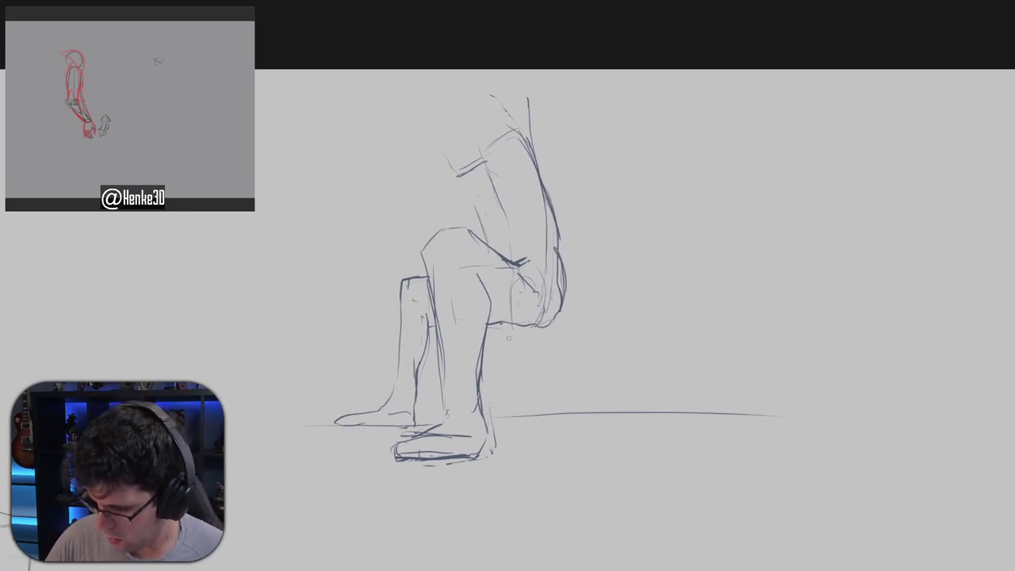
pyautogui.moveTo(495, 344)
pyautogui.mouseDown()
pyautogui.moveTo(539, 341)
pyautogui.moveTo(567, 325)
pyautogui.moveTo(562, 418)
pyautogui.mouseUp()
pyautogui.moveTo(567, 344); pyautogui.dragTo(569, 418)
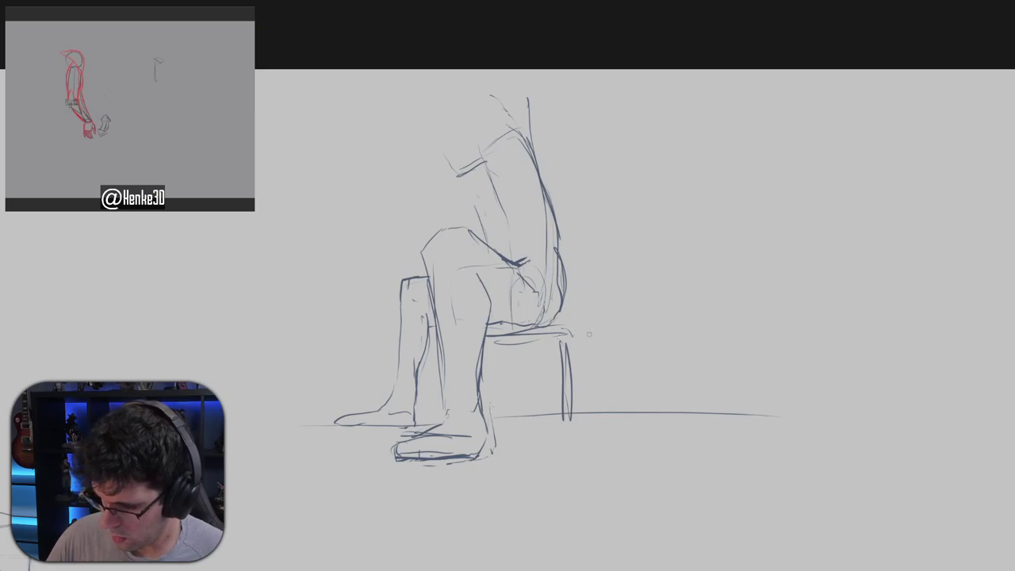
pyautogui.moveTo(490, 340); pyautogui.dragTo(492, 406)
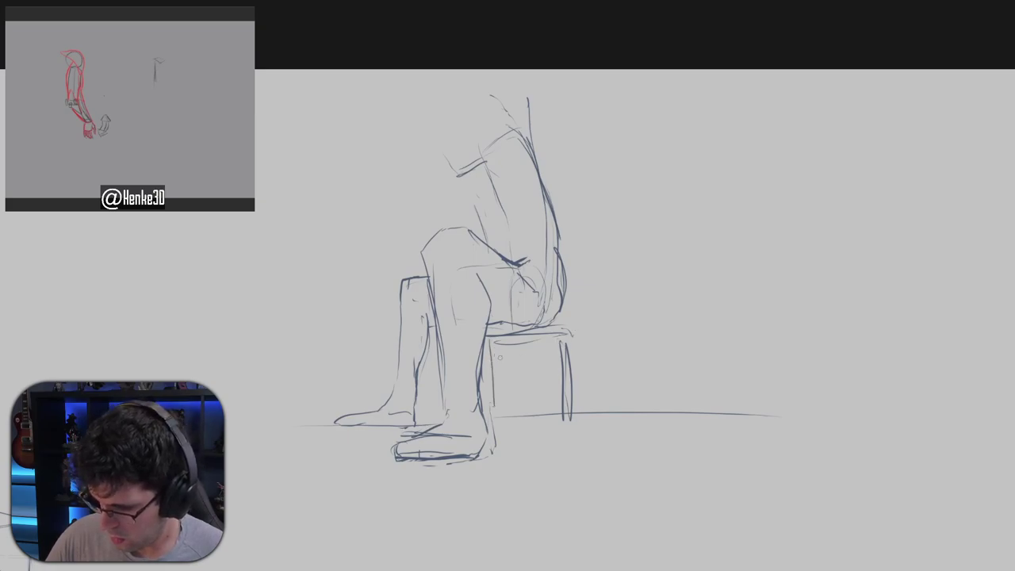
pyautogui.hotkey('ctrl', 'z')
pyautogui.hotkey('ctrl', 'z')
pyautogui.hotkey('ctrl', 'z')
pyautogui.hotkey('ctrl', 'z')
# Draw an office chair's central column under the seat, with spreading base legs and a rear caster wheel.
pyautogui.moveTo(510, 338)
pyautogui.mouseDown()
pyautogui.moveTo(526, 388)
pyautogui.moveTo(516, 392)
pyautogui.mouseUp()
pyautogui.moveTo(523, 326)
pyautogui.mouseDown()
pyautogui.moveTo(520, 409)
pyautogui.moveTo(583, 440)
pyautogui.moveTo(580, 401)
pyautogui.moveTo(558, 398)
pyautogui.moveTo(582, 404)
pyautogui.moveTo(556, 412)
pyautogui.mouseUp()
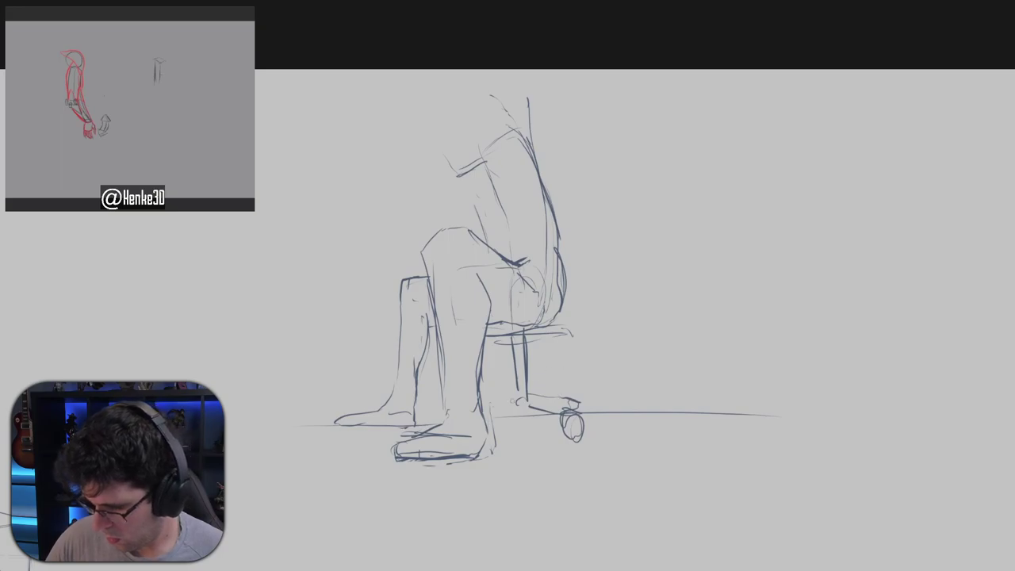
pyautogui.moveTo(488, 405)
pyautogui.mouseDown()
pyautogui.moveTo(520, 396)
pyautogui.moveTo(492, 418)
pyautogui.moveTo(547, 394)
pyautogui.mouseUp()
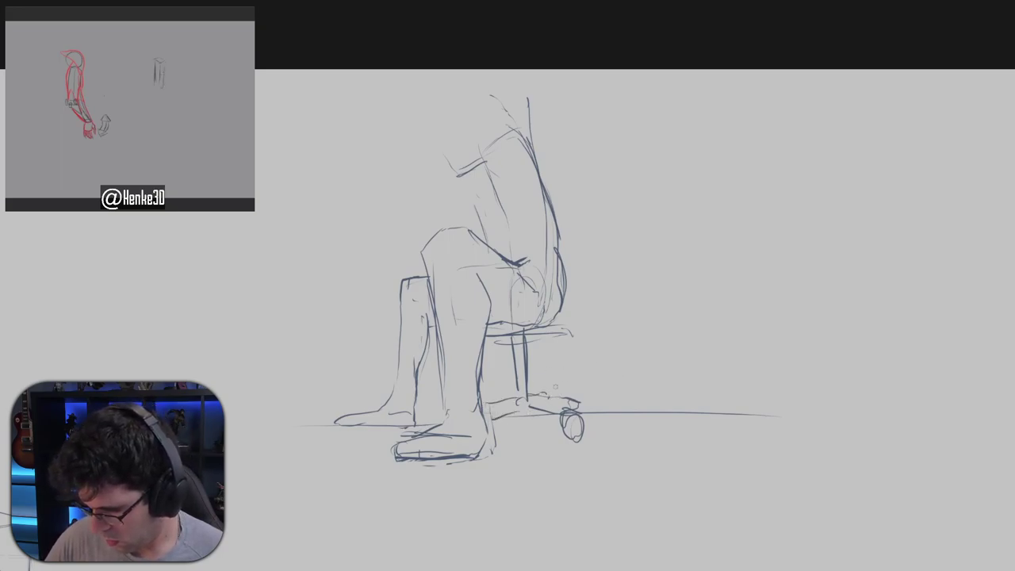
pyautogui.moveTo(483, 405)
pyautogui.mouseDown()
pyautogui.moveTo(517, 400)
pyautogui.moveTo(500, 414)
pyautogui.moveTo(517, 411)
pyautogui.mouseUp()
# Thicken the rear of the seat and draw the bent bracket rising behind it to support a backrest.
pyautogui.moveTo(606, 340); pyautogui.dragTo(599, 400)
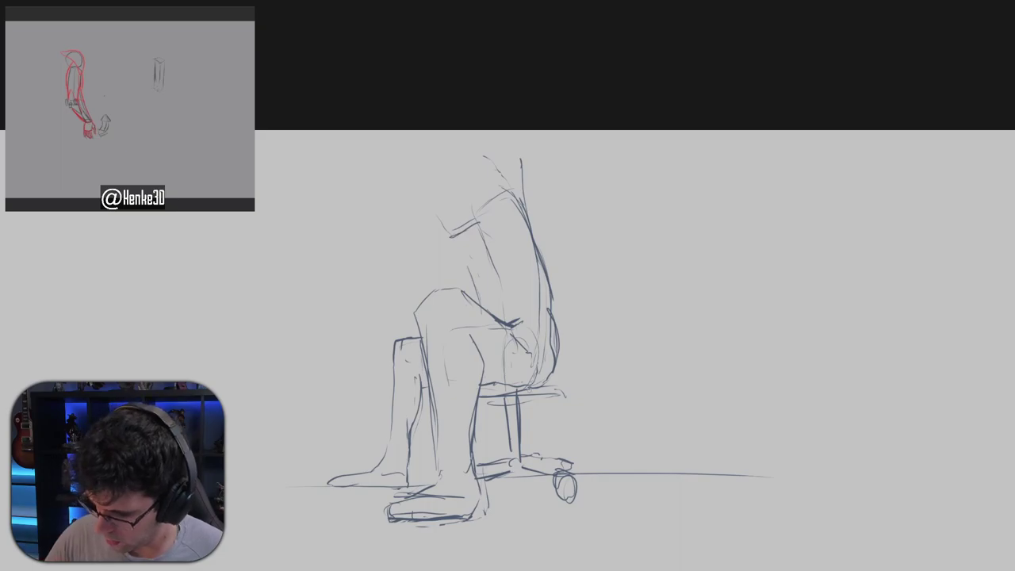
pyautogui.moveTo(528, 390)
pyautogui.mouseDown()
pyautogui.moveTo(572, 400)
pyautogui.moveTo(550, 404)
pyautogui.moveTo(561, 408)
pyautogui.moveTo(581, 379)
pyautogui.moveTo(580, 342)
pyautogui.moveTo(569, 393)
pyautogui.mouseUp()
pyautogui.moveTo(554, 404); pyautogui.dragTo(565, 401)
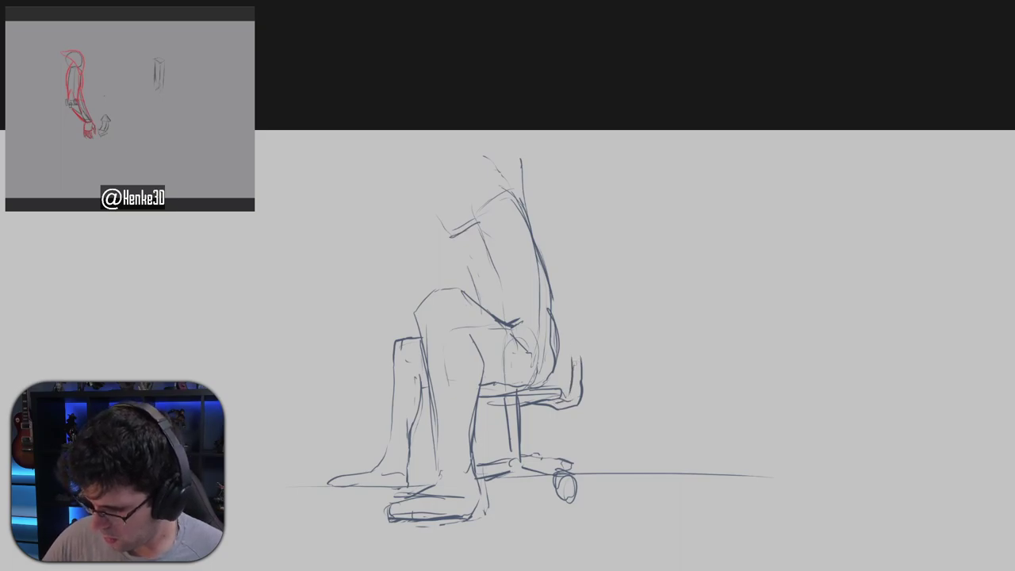
pyautogui.moveTo(575, 359); pyautogui.dragTo(579, 366)
# Draw the chair's slightly tilted backrest with a rounded top, and add a padded front contour and closed lower edge.
pyautogui.moveTo(582, 298)
pyautogui.mouseDown()
pyautogui.moveTo(578, 275)
pyautogui.moveTo(568, 364)
pyautogui.mouseUp()
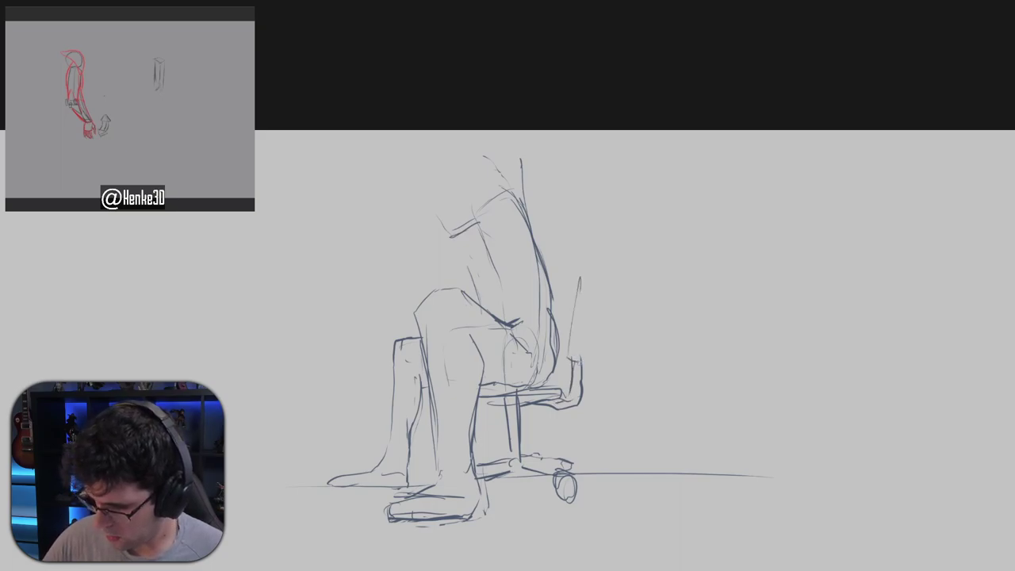
pyautogui.moveTo(589, 321); pyautogui.dragTo(588, 341)
pyautogui.moveTo(579, 282)
pyautogui.mouseDown()
pyautogui.moveTo(595, 263)
pyautogui.moveTo(583, 368)
pyautogui.mouseUp()
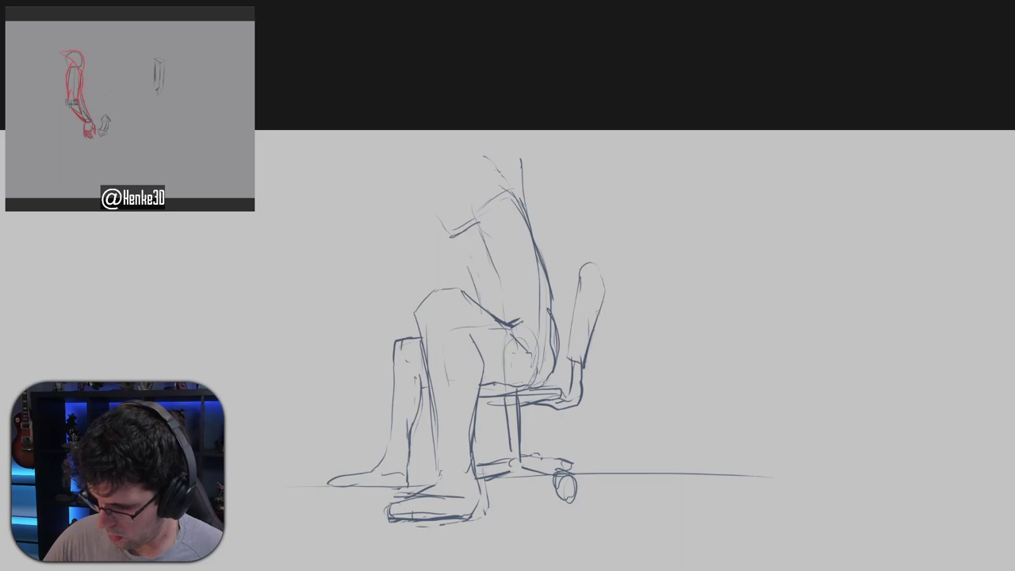
pyautogui.moveTo(597, 312); pyautogui.dragTo(603, 287)
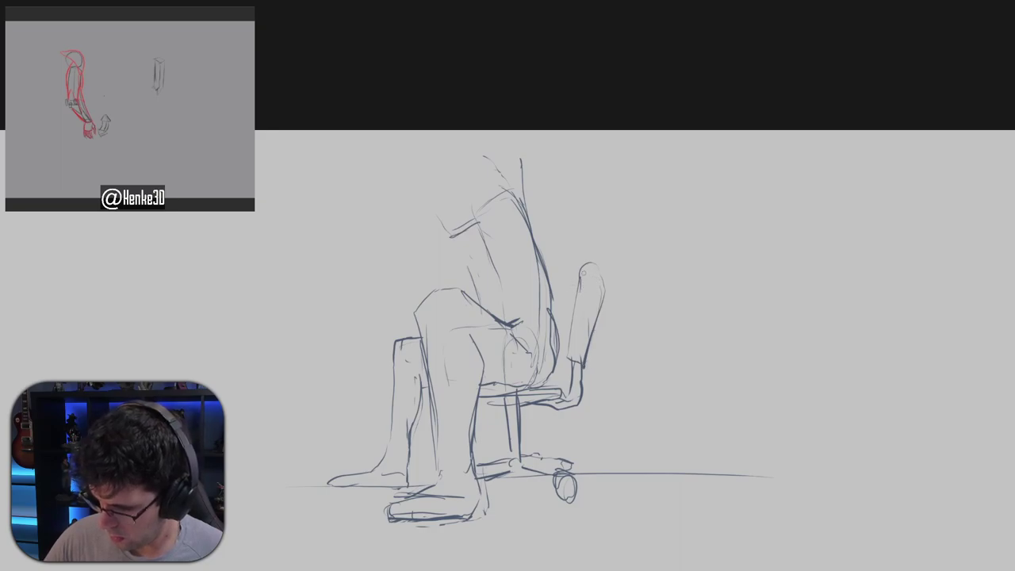
pyautogui.moveTo(568, 289); pyautogui.dragTo(560, 361)
pyautogui.moveTo(564, 327)
pyautogui.mouseDown()
pyautogui.moveTo(587, 263)
pyautogui.moveTo(561, 358)
pyautogui.moveTo(576, 361)
pyautogui.moveTo(557, 362)
pyautogui.moveTo(586, 263)
pyautogui.mouseUp()
pyautogui.hotkey('ctrl', 'z')
pyautogui.moveTo(560, 365); pyautogui.dragTo(579, 368)
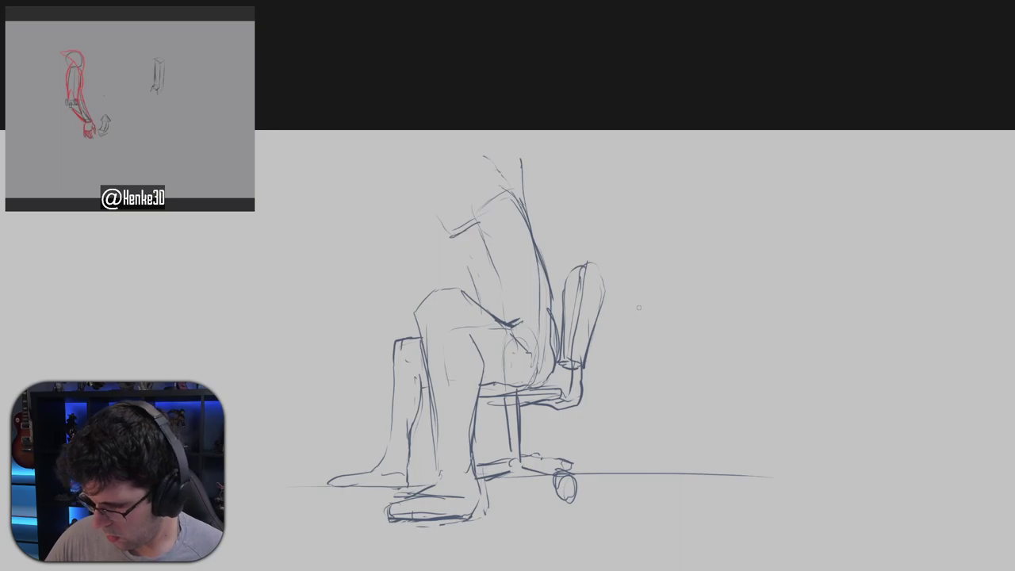
# Sketch the near arm with a rounded shoulder, tapering arm contours and its lower end resting on the thigh.
pyautogui.moveTo(575, 239); pyautogui.dragTo(607, 276)
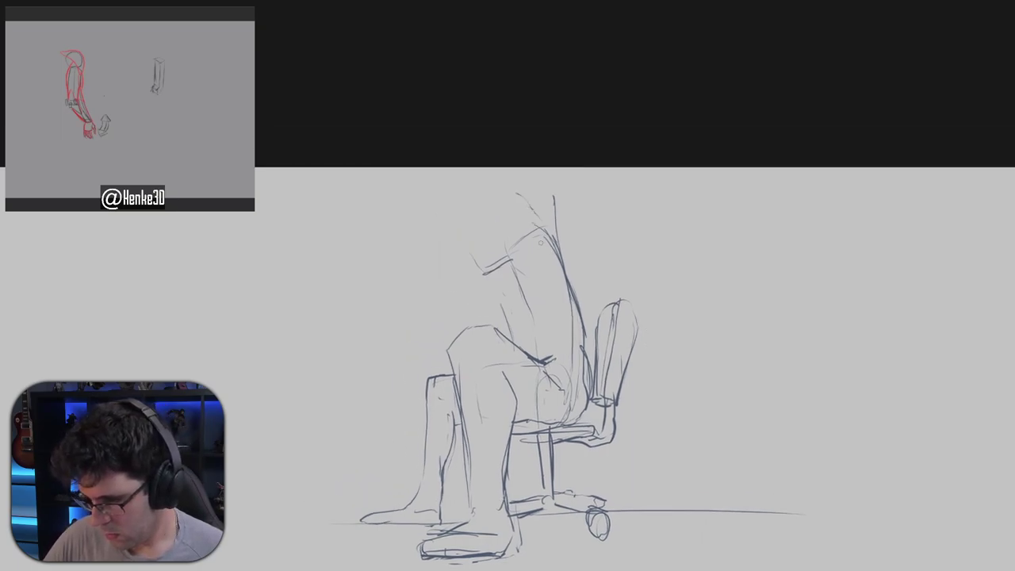
pyautogui.moveTo(533, 238)
pyautogui.mouseDown()
pyautogui.moveTo(566, 290)
pyautogui.moveTo(520, 271)
pyautogui.mouseUp()
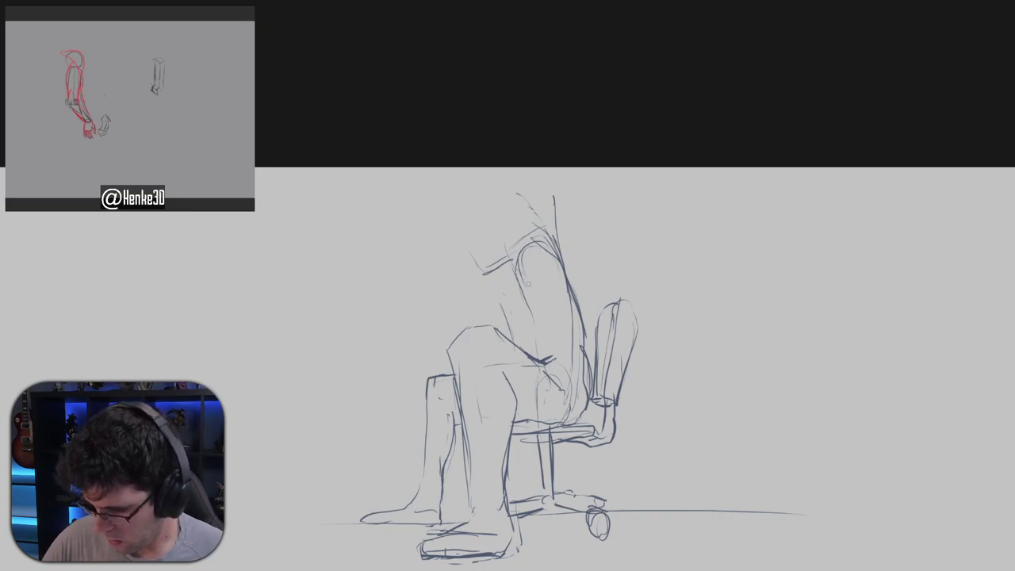
pyautogui.moveTo(523, 284)
pyautogui.mouseDown()
pyautogui.moveTo(505, 336)
pyautogui.moveTo(516, 366)
pyautogui.moveTo(535, 356)
pyautogui.moveTo(524, 275)
pyautogui.moveTo(547, 263)
pyautogui.moveTo(567, 295)
pyautogui.moveTo(524, 364)
pyautogui.mouseUp()
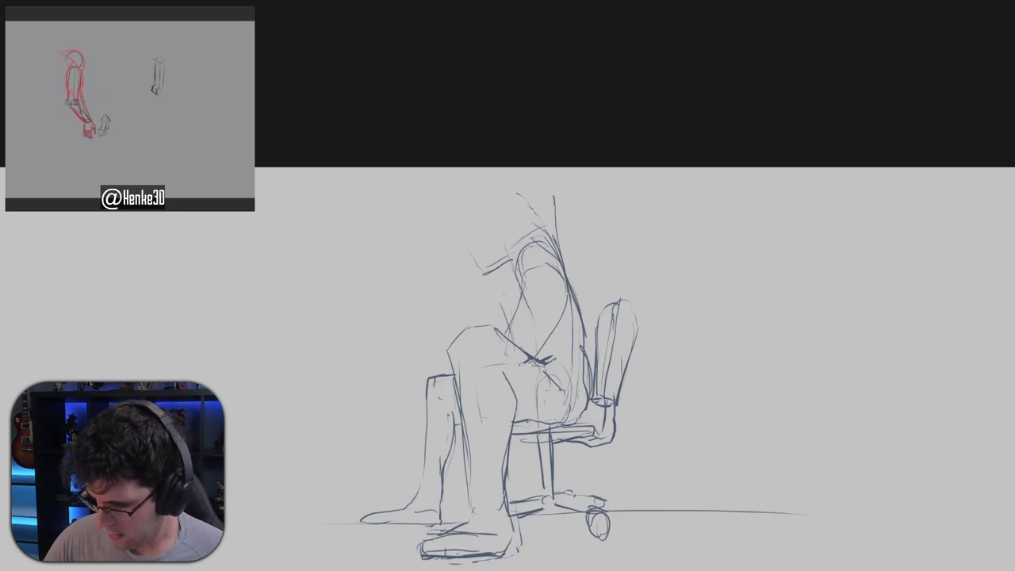
pyautogui.moveTo(507, 329)
pyautogui.mouseDown()
pyautogui.moveTo(517, 355)
pyautogui.moveTo(542, 353)
pyautogui.mouseUp()
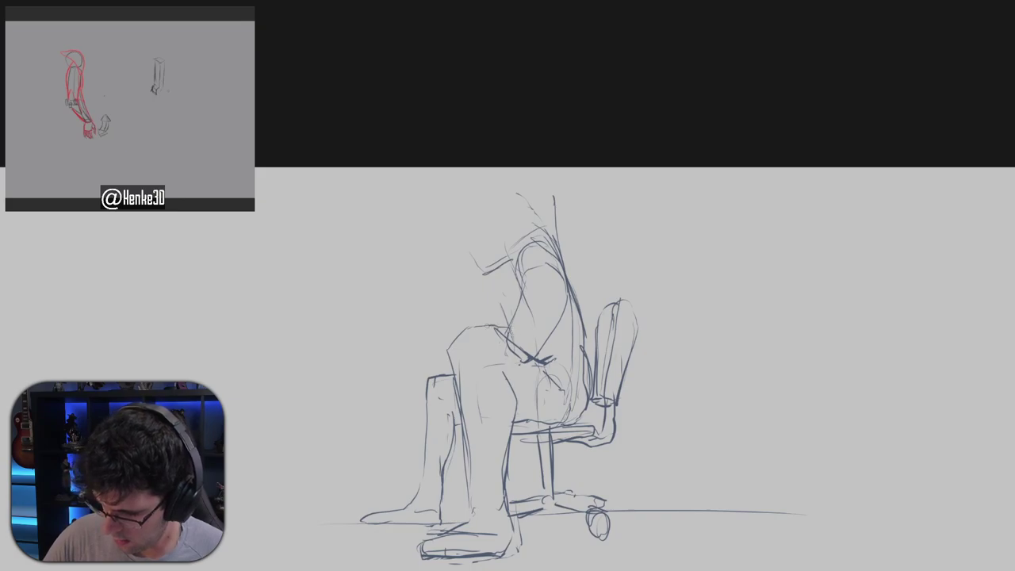
# Reinforce the thigh's upper contour, add an angular contour in front of the near arm, and define the near elbow.
pyautogui.moveTo(463, 334); pyautogui.dragTo(432, 368)
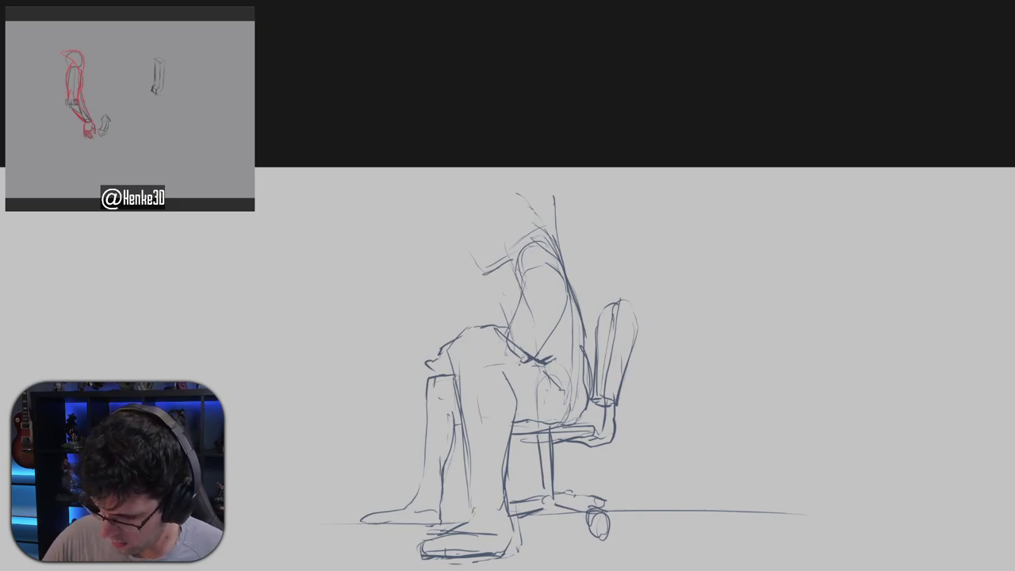
pyautogui.moveTo(523, 252); pyautogui.dragTo(499, 296)
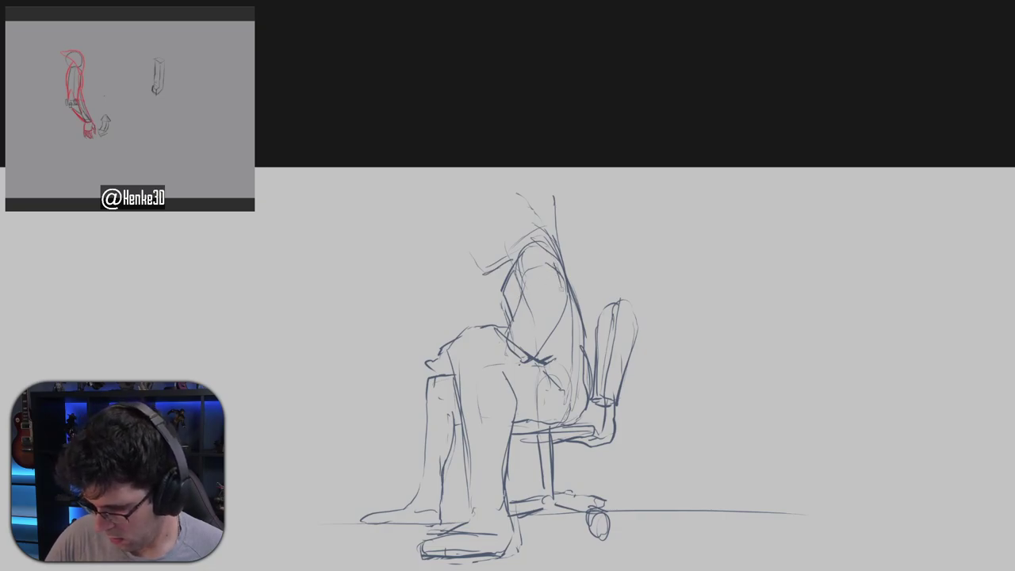
pyautogui.moveTo(548, 255)
pyautogui.mouseDown()
pyautogui.moveTo(565, 295)
pyautogui.moveTo(545, 313)
pyautogui.moveTo(553, 276)
pyautogui.moveTo(562, 313)
pyautogui.moveTo(518, 343)
pyautogui.mouseUp()
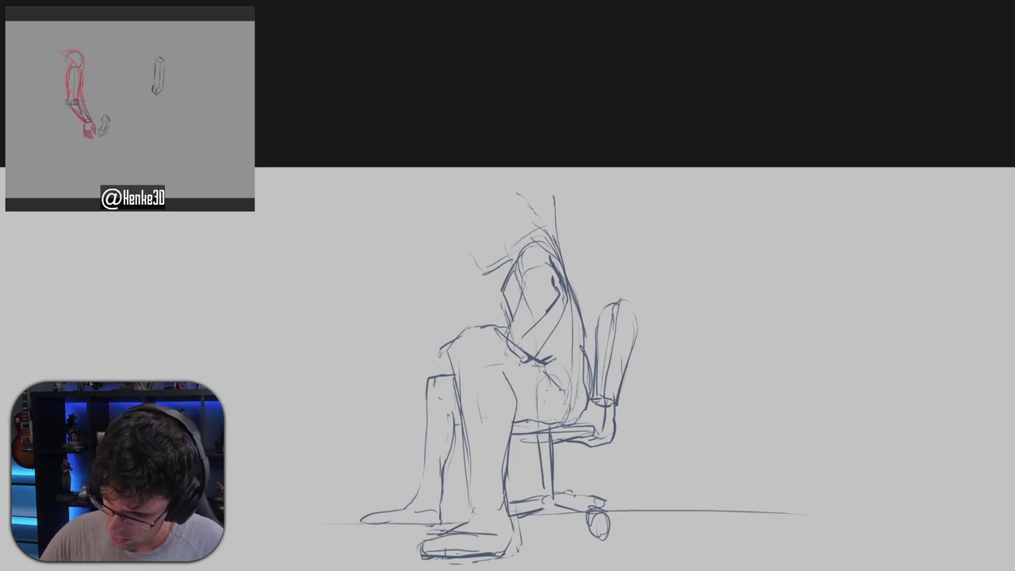
# Darken the near forearm from the elbow to the thigh and redraw the arm's front inner contour.
pyautogui.moveTo(584, 284); pyautogui.dragTo(582, 243)
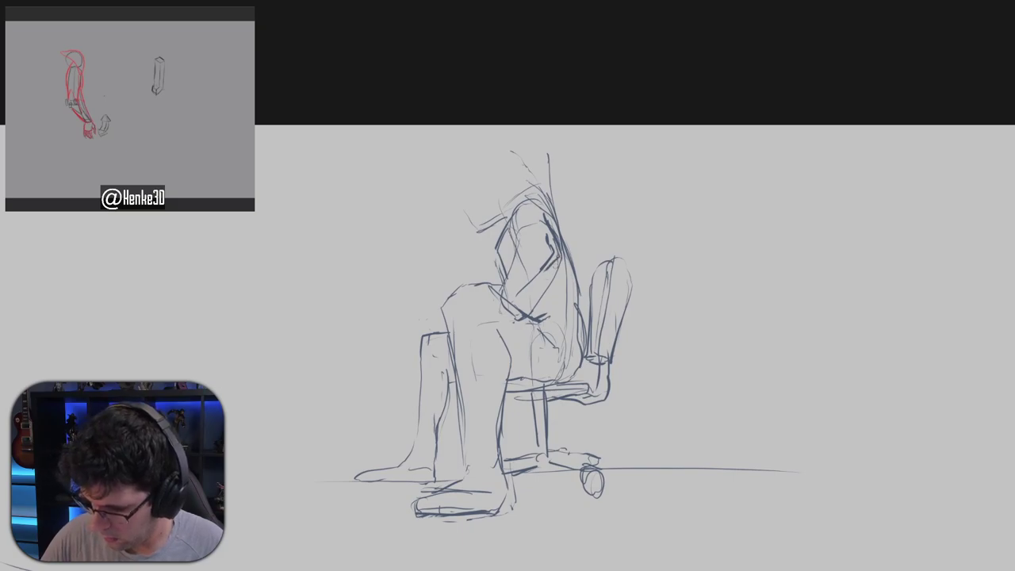
pyautogui.moveTo(549, 237)
pyautogui.mouseDown()
pyautogui.moveTo(559, 256)
pyautogui.moveTo(510, 316)
pyautogui.mouseUp()
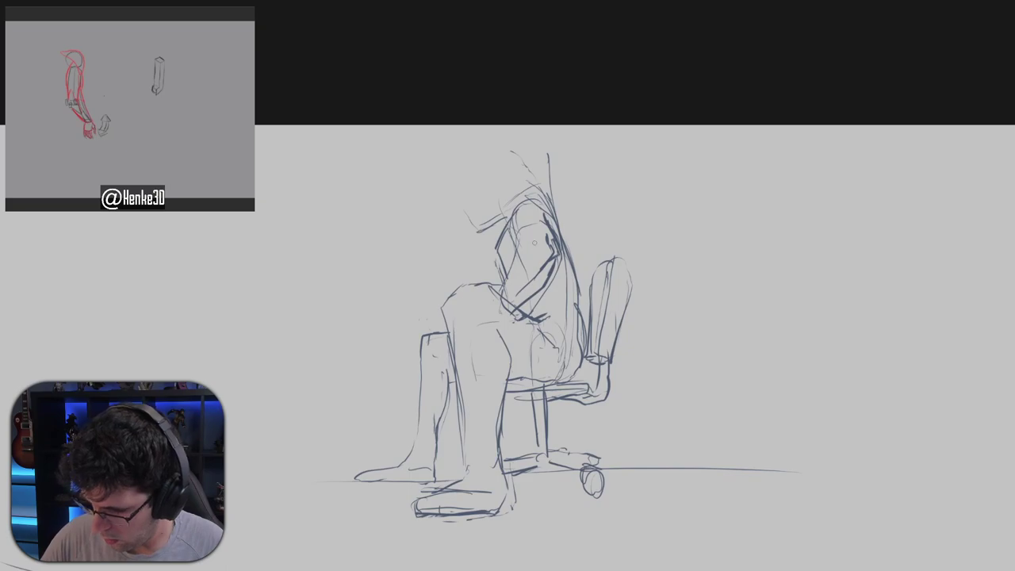
pyautogui.moveTo(534, 234)
pyautogui.mouseDown()
pyautogui.moveTo(515, 247)
pyautogui.moveTo(500, 290)
pyautogui.mouseUp()
# Reinforce the shoulder's top and the back contour behind the arm down to the buttock on the seat.
pyautogui.moveTo(548, 266); pyautogui.dragTo(548, 295)
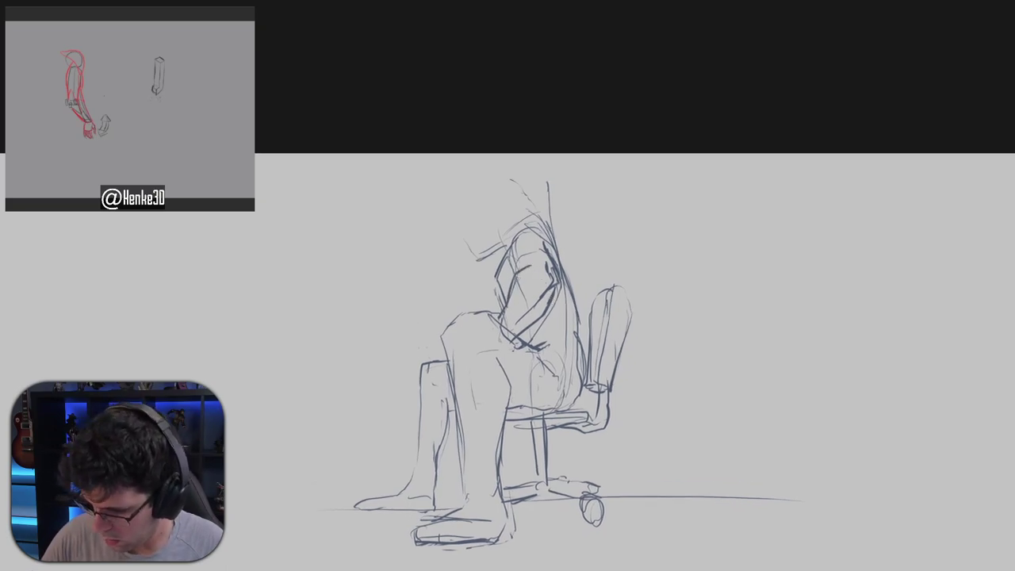
pyautogui.moveTo(517, 252)
pyautogui.mouseDown()
pyautogui.moveTo(507, 270)
pyautogui.moveTo(510, 250)
pyautogui.moveTo(512, 266)
pyautogui.moveTo(539, 253)
pyautogui.moveTo(518, 266)
pyautogui.moveTo(517, 236)
pyautogui.moveTo(542, 236)
pyautogui.moveTo(564, 263)
pyautogui.moveTo(569, 327)
pyautogui.mouseUp()
pyautogui.hotkey('ctrl', 'z')
pyautogui.moveTo(559, 287)
pyautogui.mouseDown()
pyautogui.moveTo(577, 357)
pyautogui.moveTo(557, 408)
pyautogui.mouseUp()
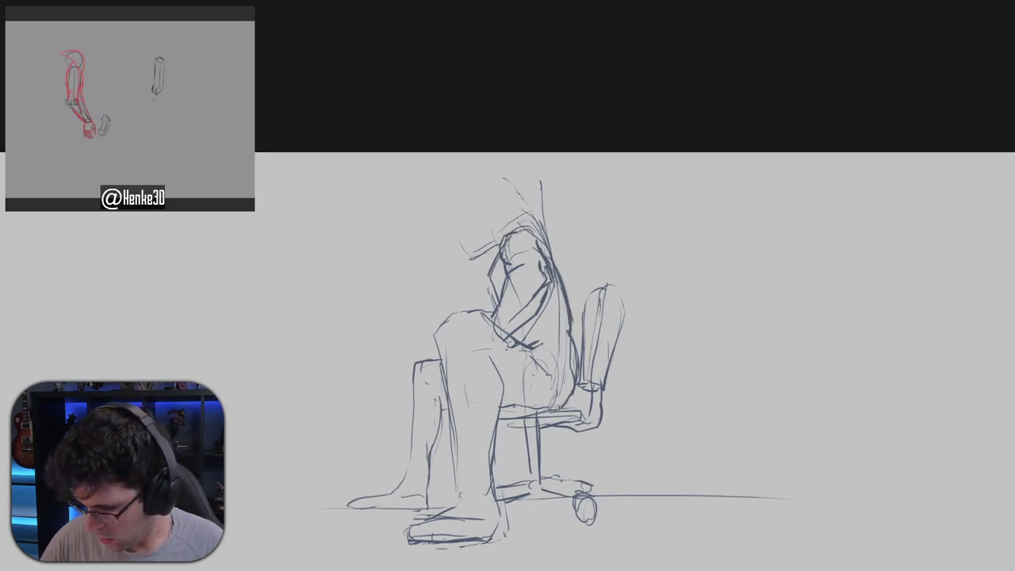
# Darken the near leg's outline over the knee, down the shin into the foot, and along the calf to the heel.
pyautogui.moveTo(596, 354)
pyautogui.mouseDown()
pyautogui.moveTo(557, 299)
pyautogui.moveTo(509, 177)
pyautogui.mouseUp()
pyautogui.moveTo(382, 136)
pyautogui.mouseDown()
pyautogui.moveTo(350, 161)
pyautogui.moveTo(361, 208)
pyautogui.mouseUp()
pyautogui.moveTo(357, 203); pyautogui.dragTo(379, 315)
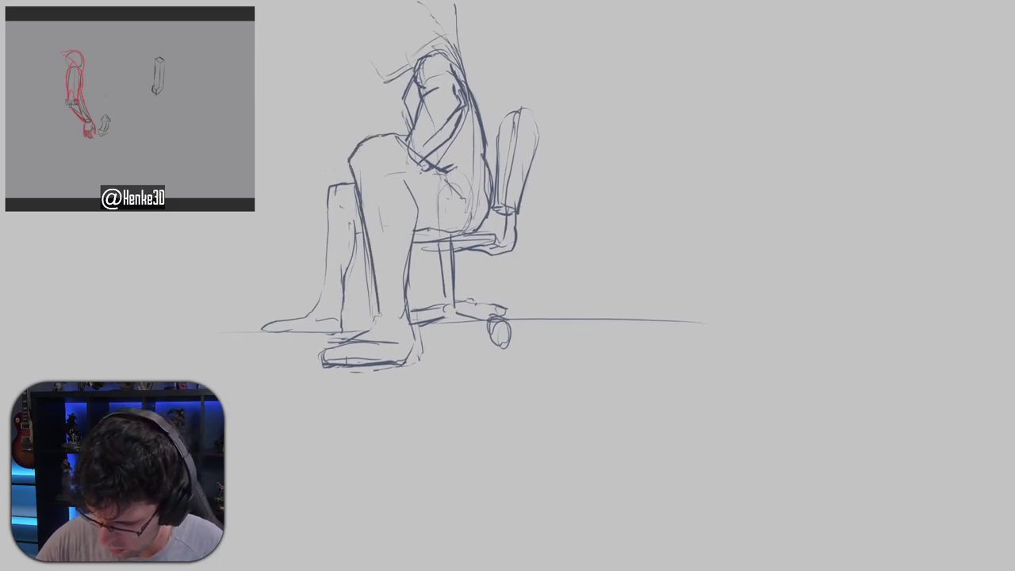
pyautogui.hotkey('ctrl', 'z')
pyautogui.moveTo(366, 230); pyautogui.dragTo(375, 316)
pyautogui.moveTo(367, 250)
pyautogui.mouseDown()
pyautogui.moveTo(375, 315)
pyautogui.moveTo(326, 351)
pyautogui.mouseUp()
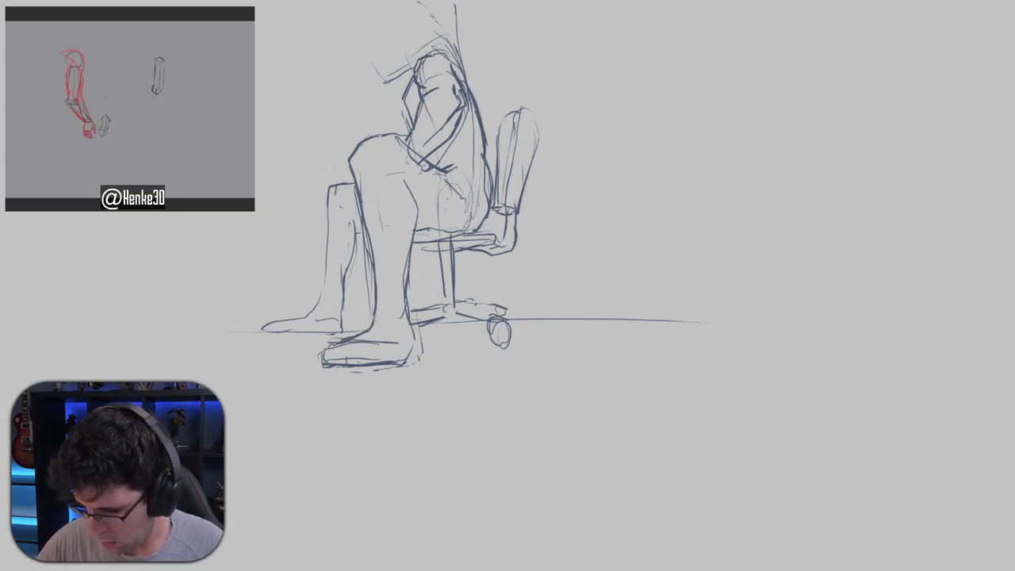
pyautogui.moveTo(410, 267); pyautogui.dragTo(415, 343)
pyautogui.moveTo(411, 192); pyautogui.dragTo(413, 232)
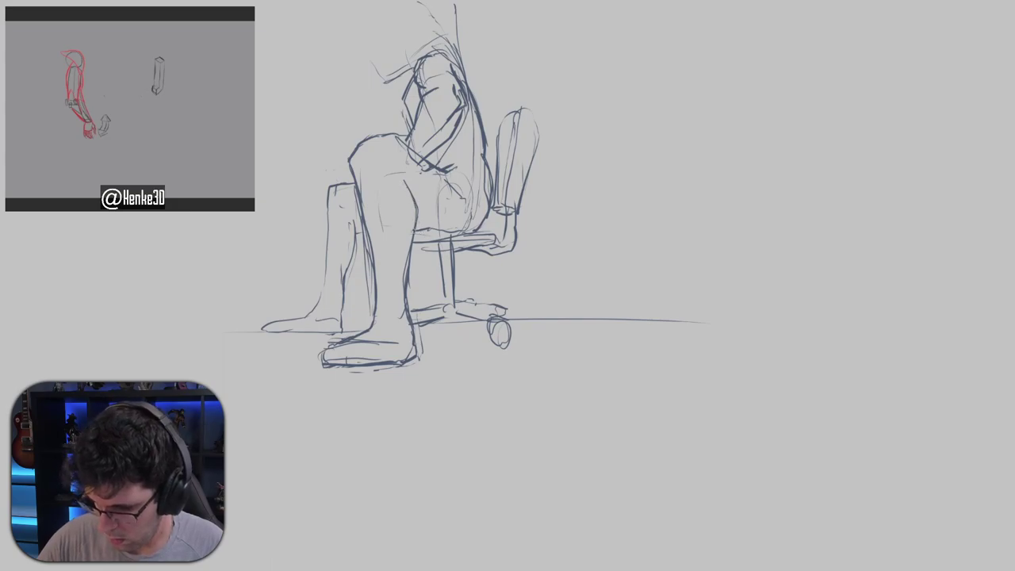
# Darken the far leg's knee and shin down to the foot, and reinforce the back of its calf.
pyautogui.moveTo(351, 181)
pyautogui.mouseDown()
pyautogui.moveTo(328, 193)
pyautogui.moveTo(317, 301)
pyautogui.moveTo(296, 320)
pyautogui.moveTo(271, 324)
pyautogui.mouseUp()
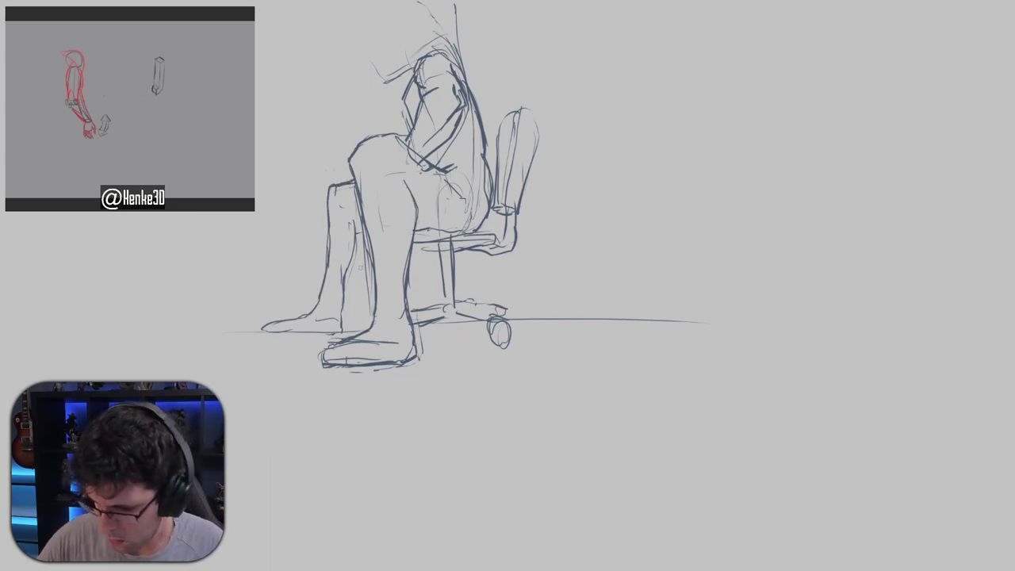
pyautogui.moveTo(355, 252); pyautogui.dragTo(346, 283)
pyautogui.moveTo(352, 212)
pyautogui.mouseDown()
pyautogui.moveTo(358, 242)
pyautogui.moveTo(352, 218)
pyautogui.moveTo(346, 283)
pyautogui.mouseUp()
pyautogui.hotkey('ctrl', 'z')
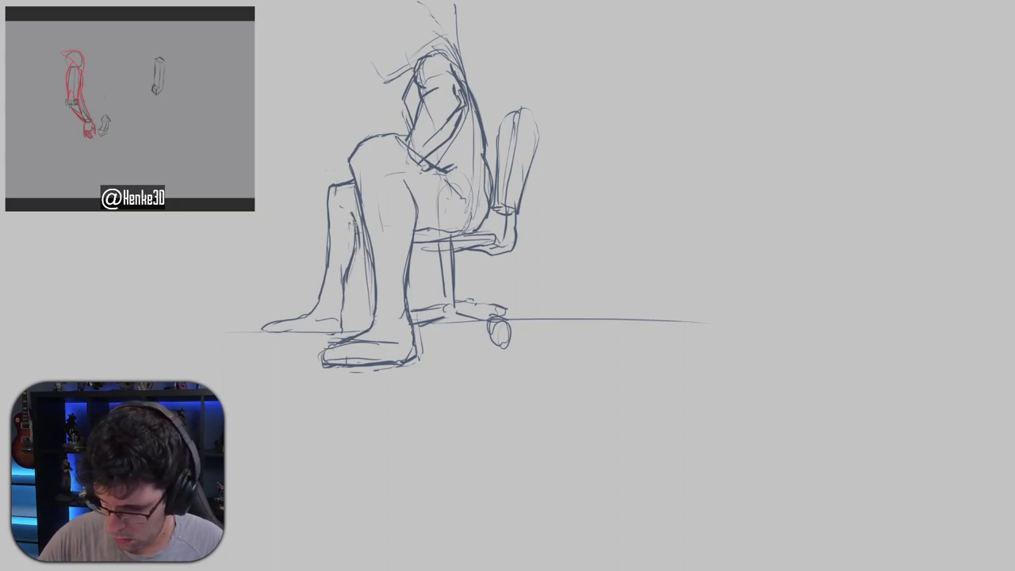
# Darken the far leg's calf down to the heel, refine the far foot's toes and sole, and reinforce its shin.
pyautogui.moveTo(352, 214); pyautogui.dragTo(342, 323)
pyautogui.moveTo(344, 287); pyautogui.dragTo(341, 334)
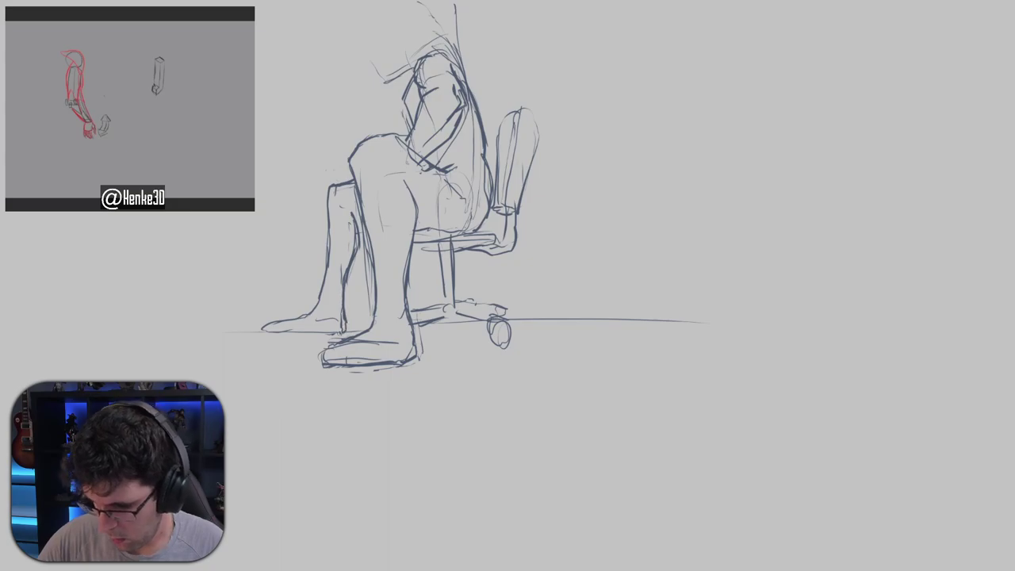
pyautogui.moveTo(379, 273); pyautogui.dragTo(383, 304)
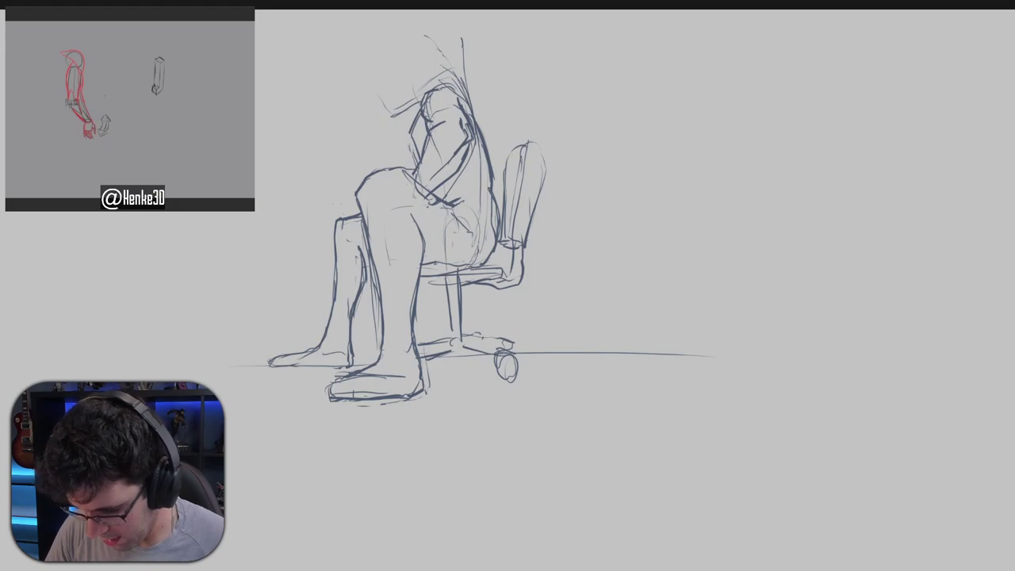
pyautogui.moveTo(270, 362); pyautogui.dragTo(286, 355)
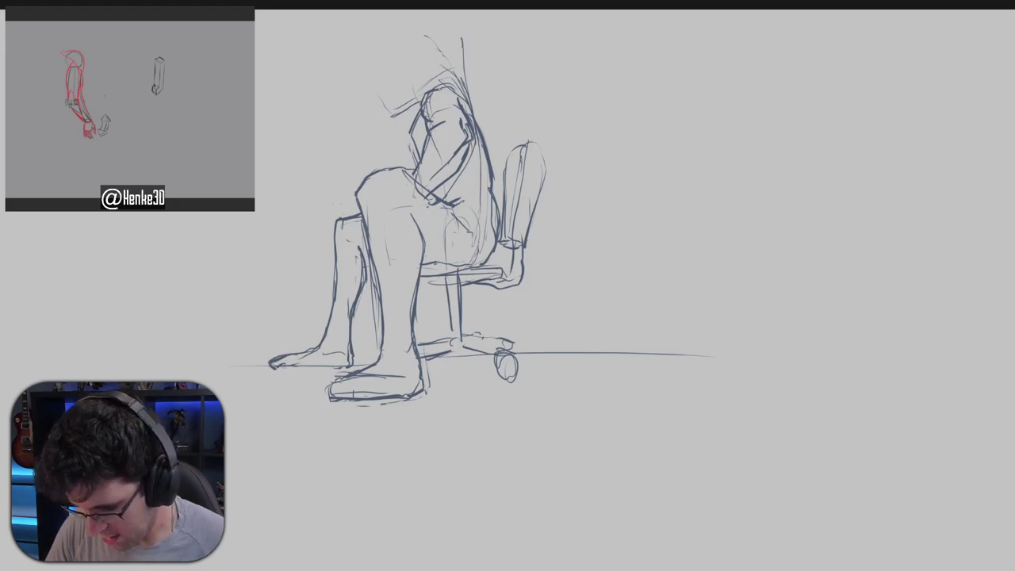
pyautogui.moveTo(295, 366)
pyautogui.mouseDown()
pyautogui.moveTo(349, 359)
pyautogui.moveTo(347, 322)
pyautogui.mouseUp()
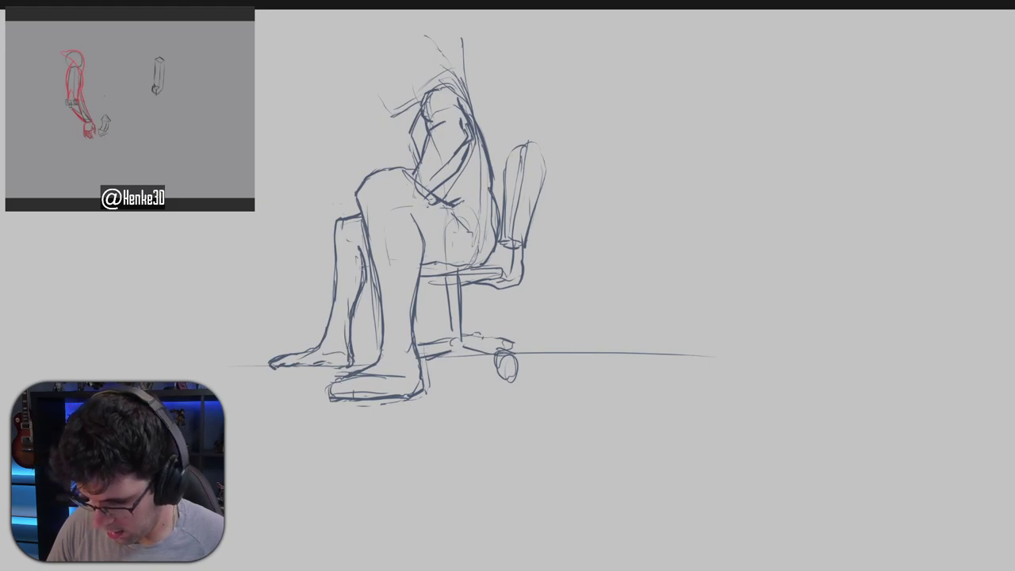
pyautogui.moveTo(334, 262)
pyautogui.mouseDown()
pyautogui.moveTo(334, 321)
pyautogui.moveTo(320, 349)
pyautogui.mouseUp()
pyautogui.moveTo(457, 274); pyautogui.dragTo(433, 286)
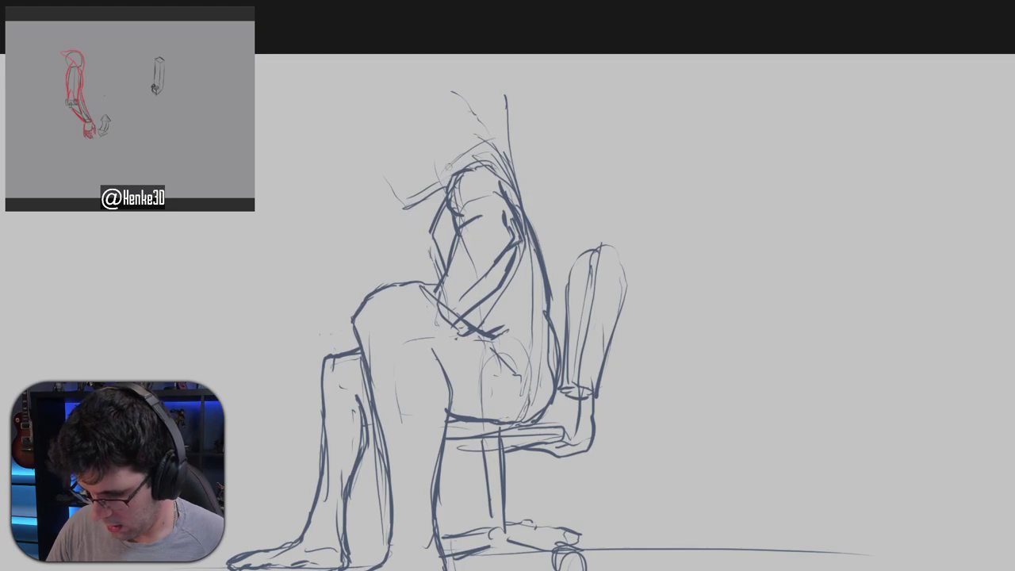
# Draw the rounded head with its jaw over the chest and block in the far arm bent at the elbow with a raised forearm.
pyautogui.moveTo(405, 184)
pyautogui.mouseDown()
pyautogui.moveTo(424, 209)
pyautogui.moveTo(440, 152)
pyautogui.moveTo(456, 242)
pyautogui.moveTo(473, 207)
pyautogui.mouseUp()
pyautogui.moveTo(474, 206)
pyautogui.mouseDown()
pyautogui.moveTo(450, 163)
pyautogui.moveTo(426, 168)
pyautogui.moveTo(435, 219)
pyautogui.moveTo(463, 180)
pyautogui.moveTo(472, 210)
pyautogui.moveTo(455, 222)
pyautogui.moveTo(473, 271)
pyautogui.mouseUp()
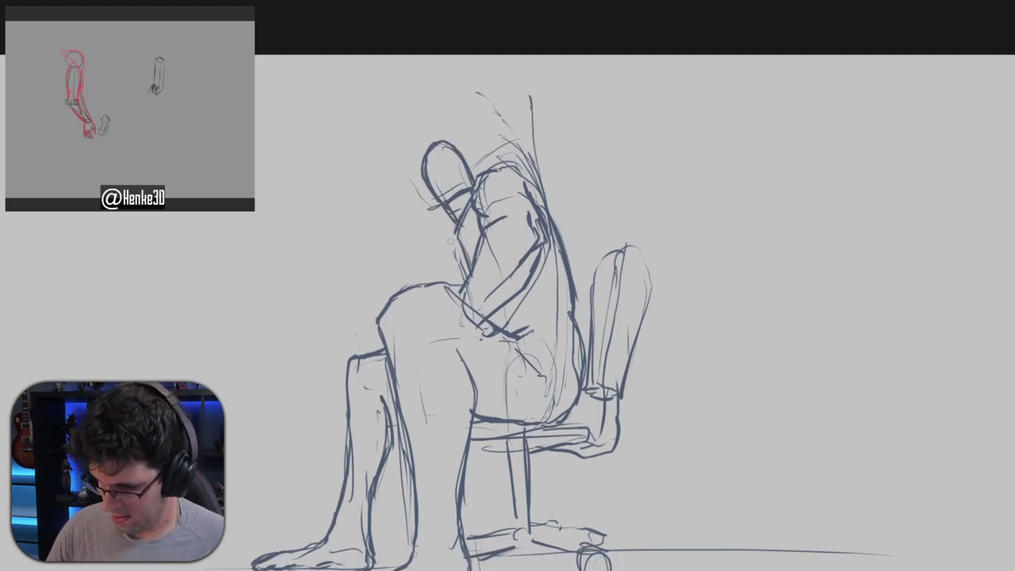
pyautogui.moveTo(459, 222)
pyautogui.mouseDown()
pyautogui.moveTo(447, 247)
pyautogui.moveTo(385, 277)
pyautogui.moveTo(343, 223)
pyautogui.mouseUp()
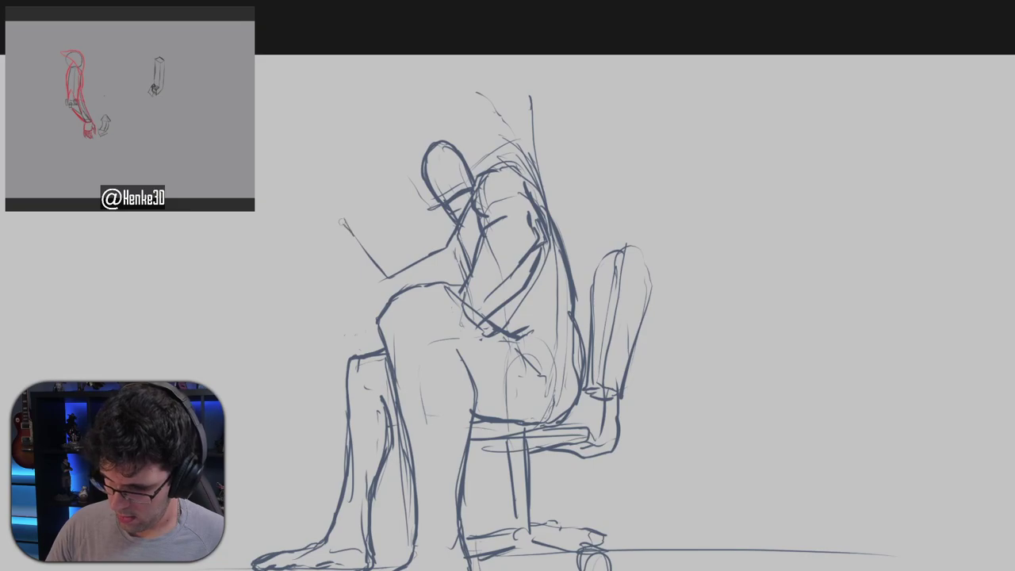
pyautogui.moveTo(569, 188); pyautogui.dragTo(575, 140)
pyautogui.moveTo(438, 209); pyautogui.dragTo(409, 223)
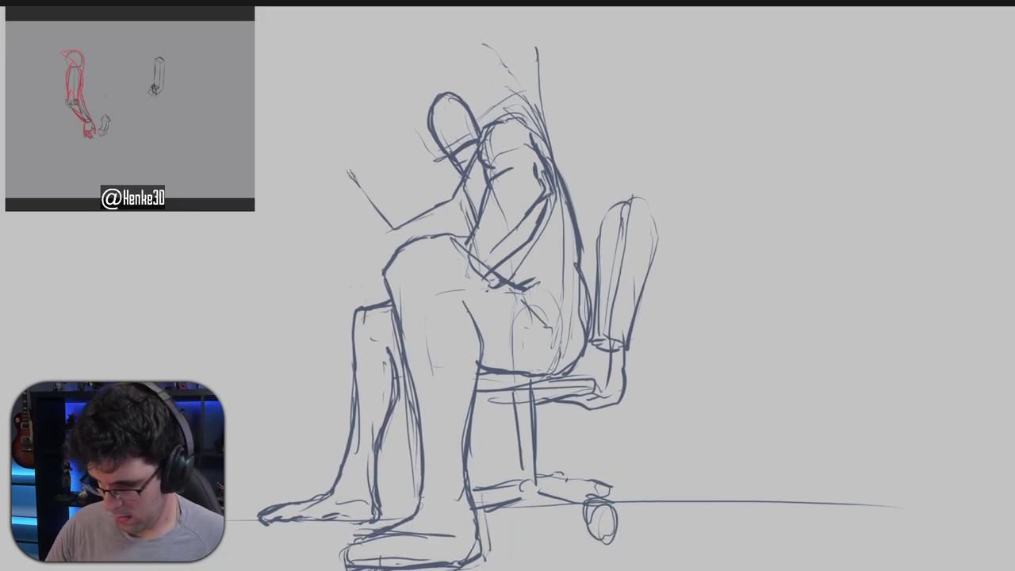
pyautogui.moveTo(349, 170)
pyautogui.mouseDown()
pyautogui.moveTo(336, 199)
pyautogui.moveTo(372, 250)
pyautogui.moveTo(400, 266)
pyautogui.mouseUp()
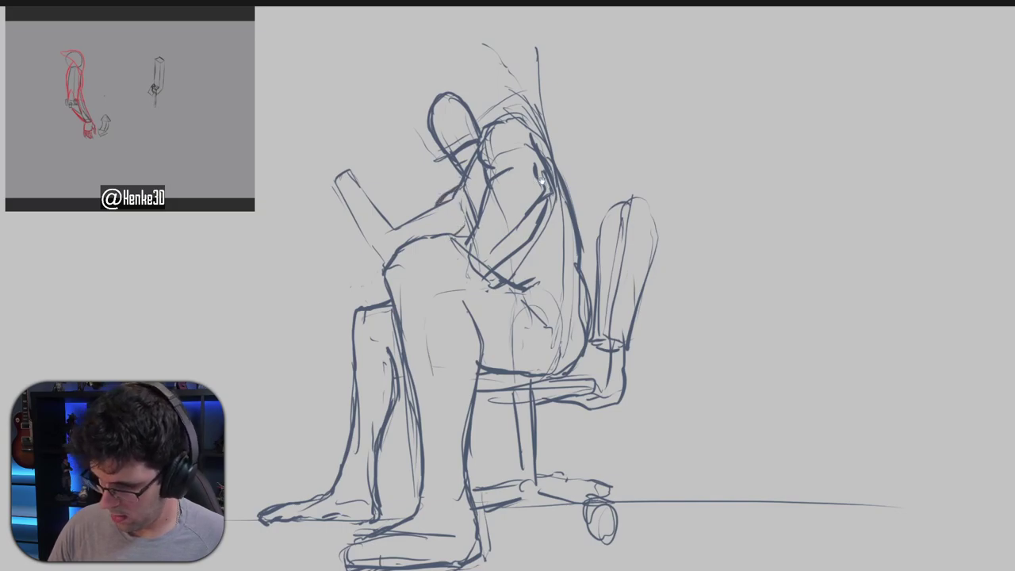
# Draw the raised hand with two fingers extended and darken the forearm's outer contour from the wrist to the knee.
pyautogui.moveTo(542, 182)
pyautogui.mouseDown()
pyautogui.moveTo(592, 230)
pyautogui.moveTo(584, 240)
pyautogui.mouseUp()
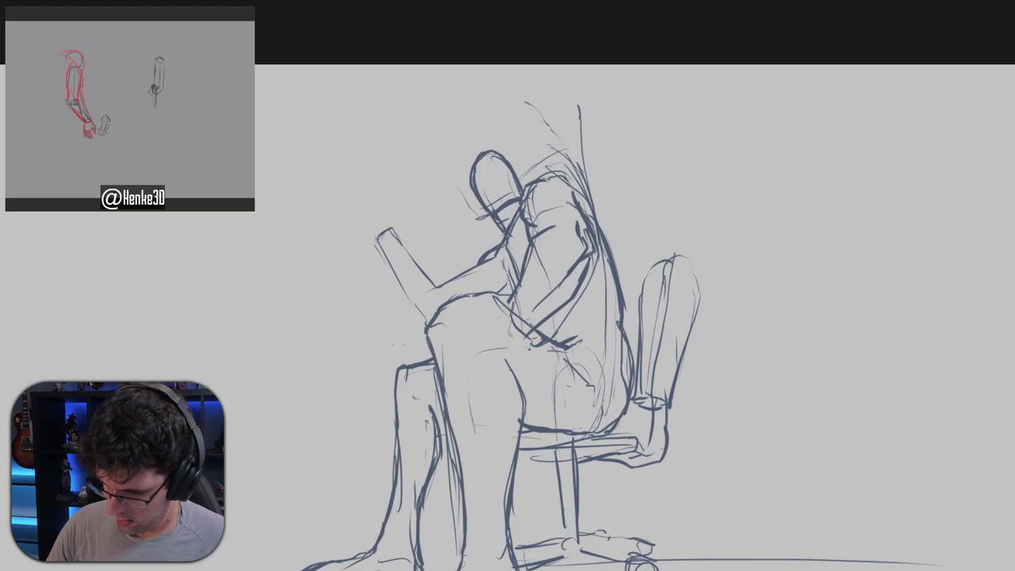
pyautogui.moveTo(385, 205)
pyautogui.mouseDown()
pyautogui.moveTo(413, 249)
pyautogui.moveTo(395, 233)
pyautogui.moveTo(413, 245)
pyautogui.moveTo(405, 230)
pyautogui.moveTo(387, 257)
pyautogui.moveTo(374, 243)
pyautogui.moveTo(372, 253)
pyautogui.moveTo(395, 228)
pyautogui.moveTo(370, 210)
pyautogui.moveTo(401, 231)
pyautogui.moveTo(385, 194)
pyautogui.moveTo(406, 235)
pyautogui.moveTo(384, 255)
pyautogui.moveTo(393, 242)
pyautogui.moveTo(385, 231)
pyautogui.mouseUp()
pyautogui.moveTo(545, 237); pyautogui.dragTo(507, 164)
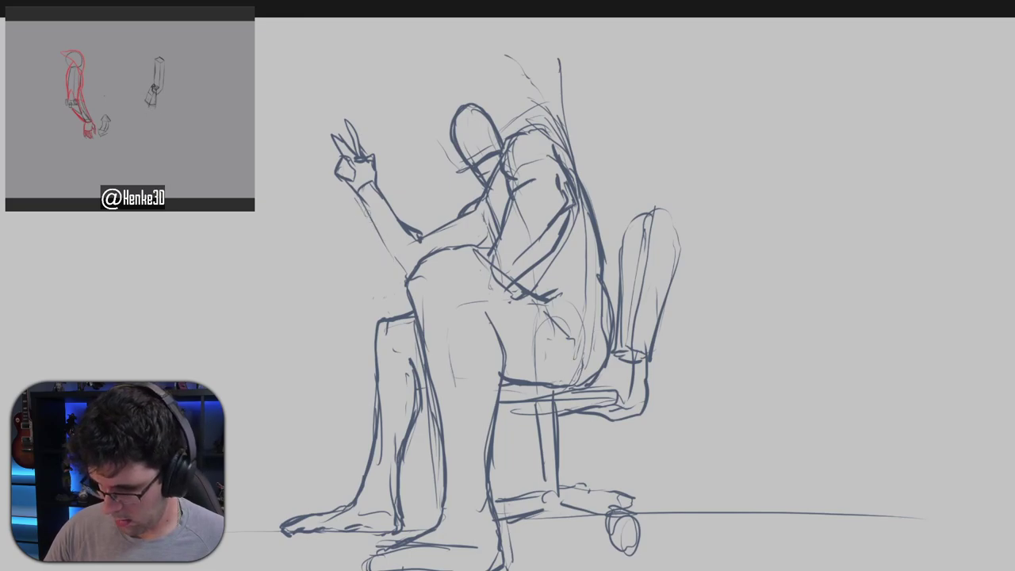
pyautogui.moveTo(355, 192); pyautogui.dragTo(405, 274)
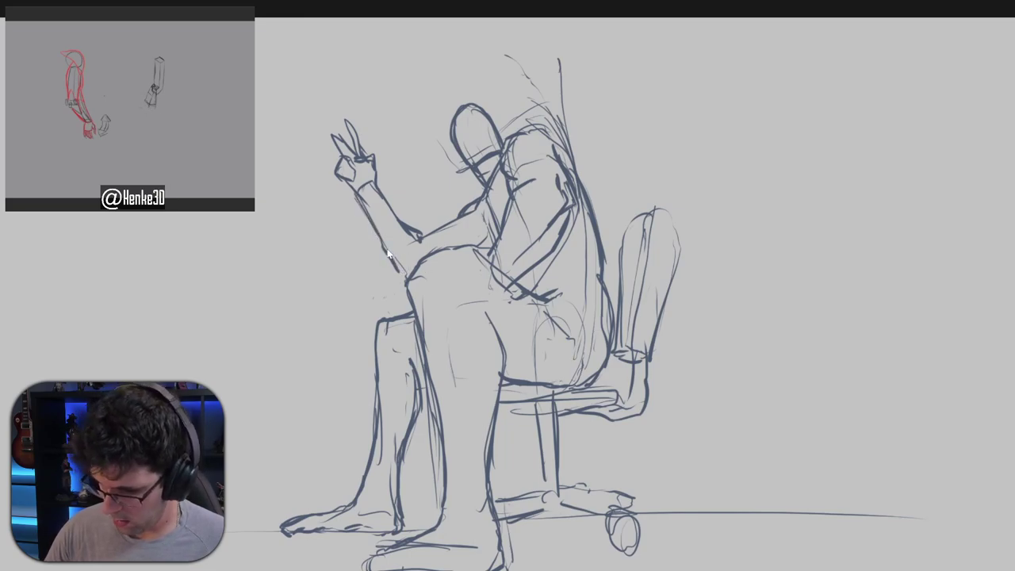
pyautogui.moveTo(382, 240); pyautogui.dragTo(409, 277)
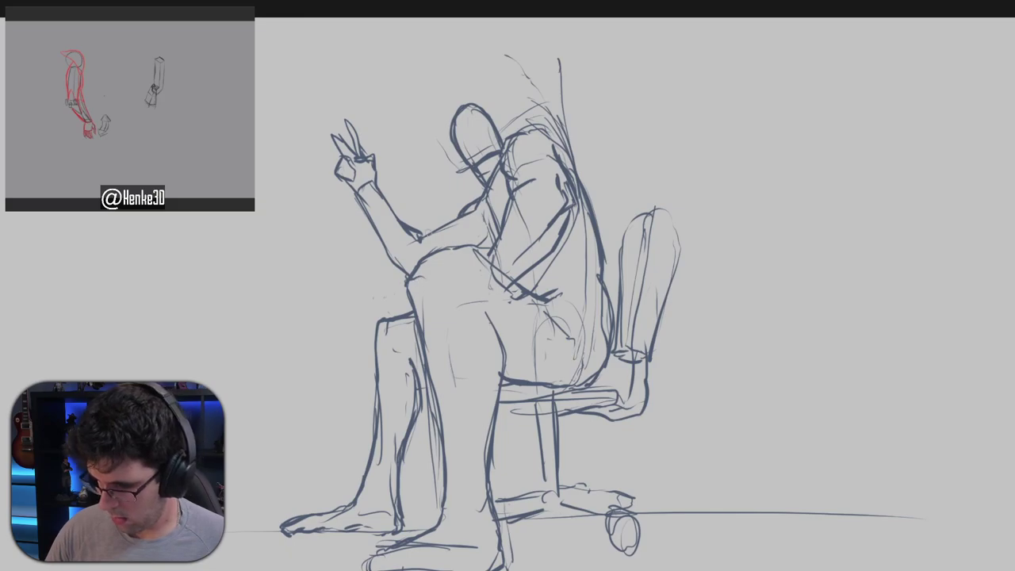
pyautogui.moveTo(422, 238)
pyautogui.mouseDown()
pyautogui.moveTo(477, 207)
pyautogui.moveTo(468, 210)
pyautogui.moveTo(462, 174)
pyautogui.moveTo(477, 208)
pyautogui.moveTo(498, 214)
pyautogui.moveTo(452, 193)
pyautogui.moveTo(458, 236)
pyautogui.mouseUp()
pyautogui.hotkey('ctrl', 'z')
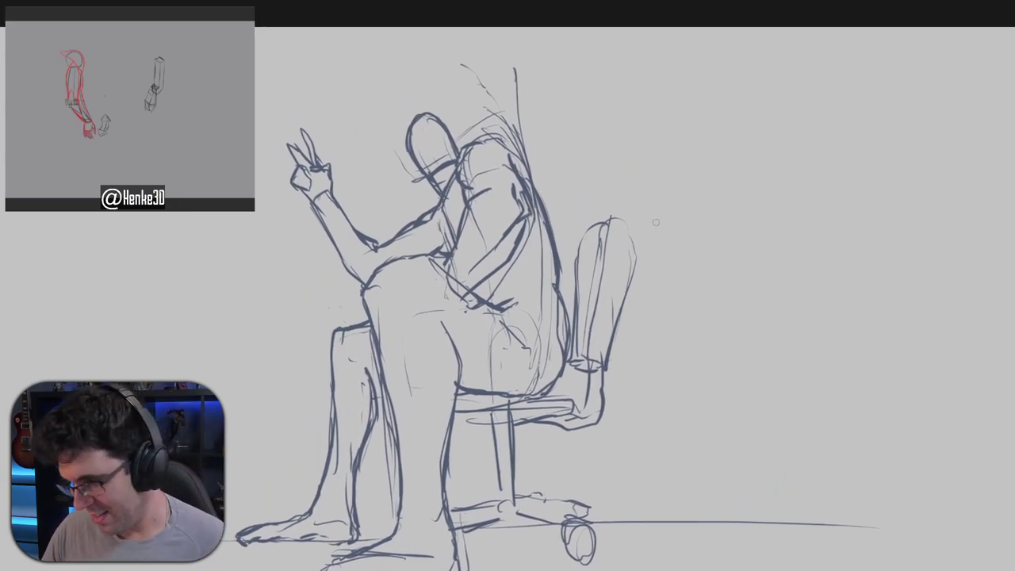
# Darken the chair backrest's outline around its front edge, rounded top and rear edge, including the inner edge line.
pyautogui.moveTo(652, 225)
pyautogui.mouseDown()
pyautogui.moveTo(653, 92)
pyautogui.moveTo(616, 96)
pyautogui.moveTo(596, 77)
pyautogui.moveTo(573, 100)
pyautogui.moveTo(571, 168)
pyautogui.mouseUp()
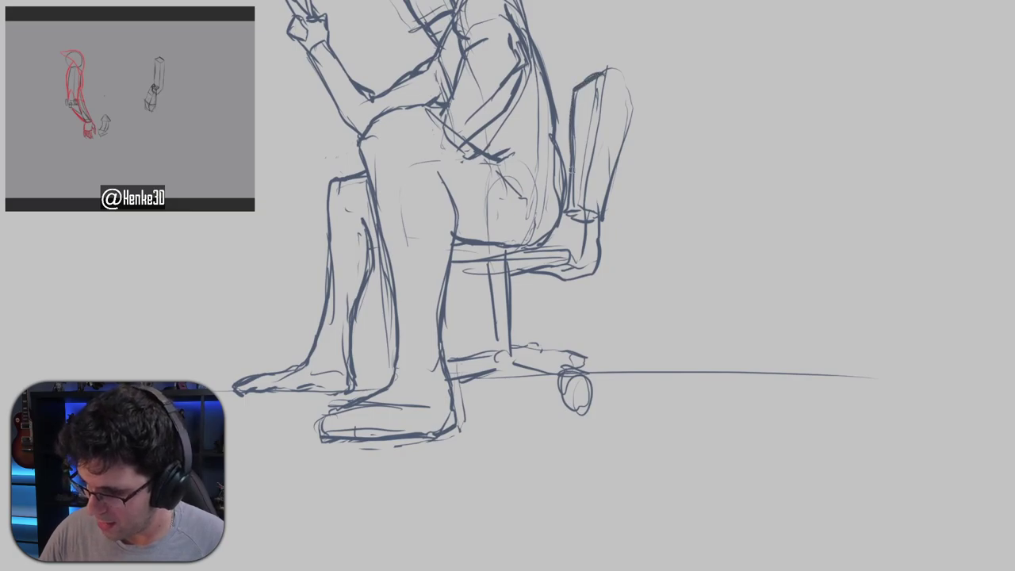
pyautogui.moveTo(572, 131)
pyautogui.mouseDown()
pyautogui.moveTo(570, 209)
pyautogui.moveTo(588, 215)
pyautogui.mouseUp()
pyautogui.moveTo(582, 213); pyautogui.dragTo(590, 119)
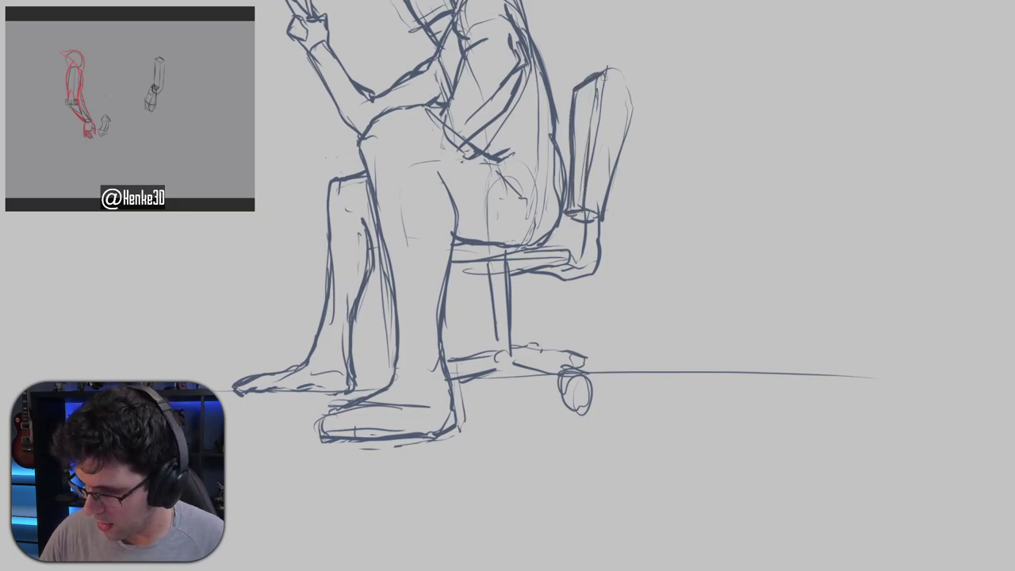
pyautogui.hotkey('ctrl', 'z')
pyautogui.moveTo(606, 69); pyautogui.dragTo(593, 183)
pyautogui.moveTo(605, 85); pyautogui.dragTo(600, 123)
pyautogui.moveTo(585, 207)
pyautogui.mouseDown()
pyautogui.moveTo(606, 84)
pyautogui.moveTo(623, 70)
pyautogui.moveTo(633, 112)
pyautogui.mouseUp()
pyautogui.moveTo(615, 74)
pyautogui.mouseDown()
pyautogui.moveTo(633, 100)
pyautogui.moveTo(615, 194)
pyautogui.mouseUp()
pyautogui.moveTo(634, 98)
pyautogui.mouseDown()
pyautogui.moveTo(602, 219)
pyautogui.moveTo(604, 210)
pyautogui.moveTo(572, 220)
pyautogui.moveTo(600, 213)
pyautogui.moveTo(576, 260)
pyautogui.mouseUp()
# Redraw the support post beneath the backrest and reinforce the bracket under the rear of the seat.
pyautogui.moveTo(596, 217)
pyautogui.mouseDown()
pyautogui.moveTo(586, 274)
pyautogui.moveTo(570, 279)
pyautogui.moveTo(585, 266)
pyautogui.mouseUp()
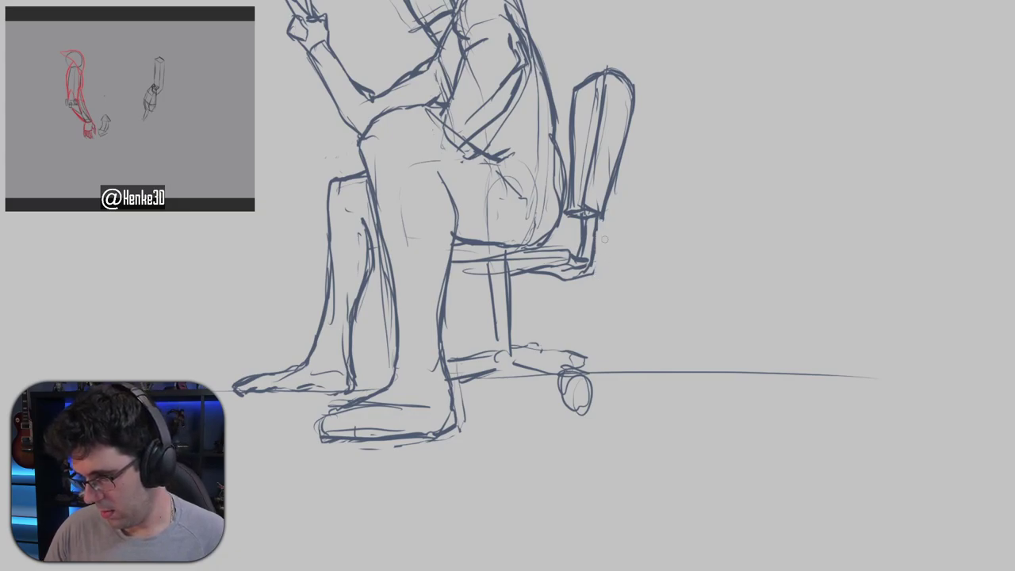
pyautogui.moveTo(589, 220)
pyautogui.mouseDown()
pyautogui.moveTo(590, 260)
pyautogui.moveTo(593, 243)
pyautogui.mouseUp()
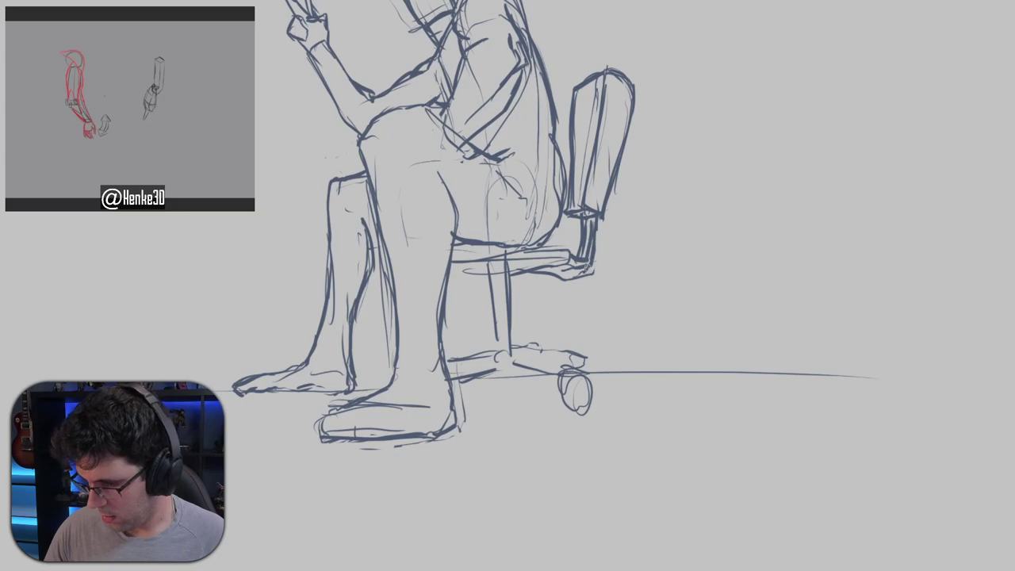
pyautogui.moveTo(544, 273)
pyautogui.mouseDown()
pyautogui.moveTo(590, 270)
pyautogui.moveTo(578, 277)
pyautogui.mouseUp()
pyautogui.moveTo(646, 249); pyautogui.dragTo(692, 272)
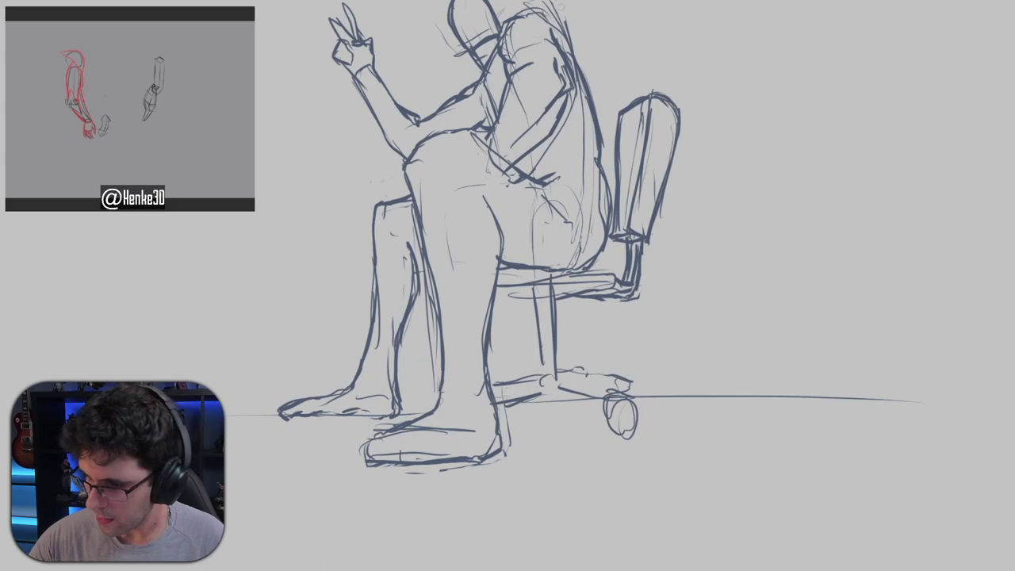
# Reinforce the upper back behind the shoulder, add the thumb to the near hand on the thigh, and touch up the backrest's top.
pyautogui.moveTo(550, 3)
pyautogui.mouseDown()
pyautogui.moveTo(568, 40)
pyautogui.moveTo(556, 11)
pyautogui.mouseUp()
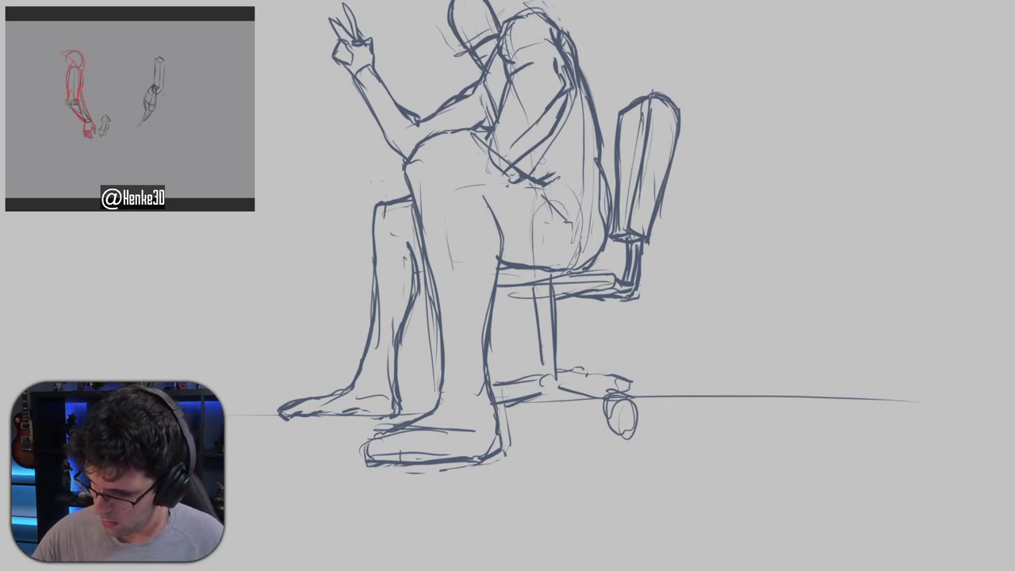
pyautogui.moveTo(541, 160); pyautogui.dragTo(551, 175)
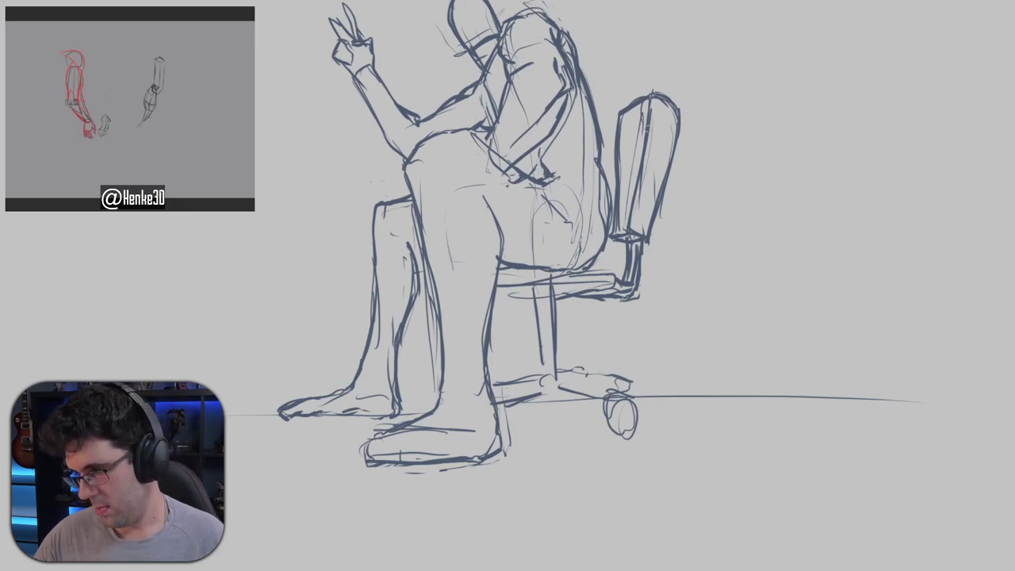
pyautogui.moveTo(626, 112); pyautogui.dragTo(641, 91)
pyautogui.moveTo(561, 131); pyautogui.dragTo(564, 145)
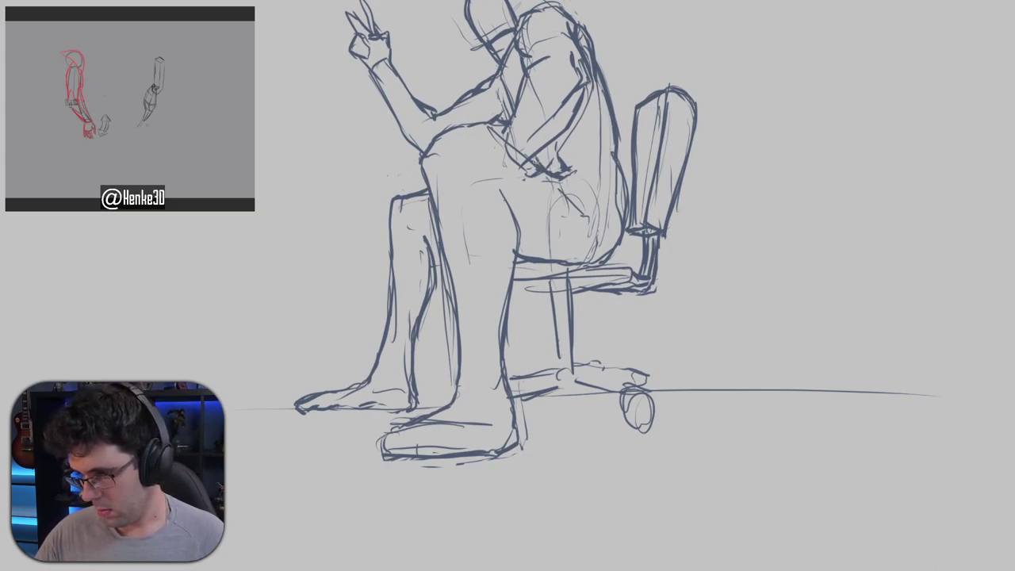
pyautogui.scroll(-5, 556, 145)
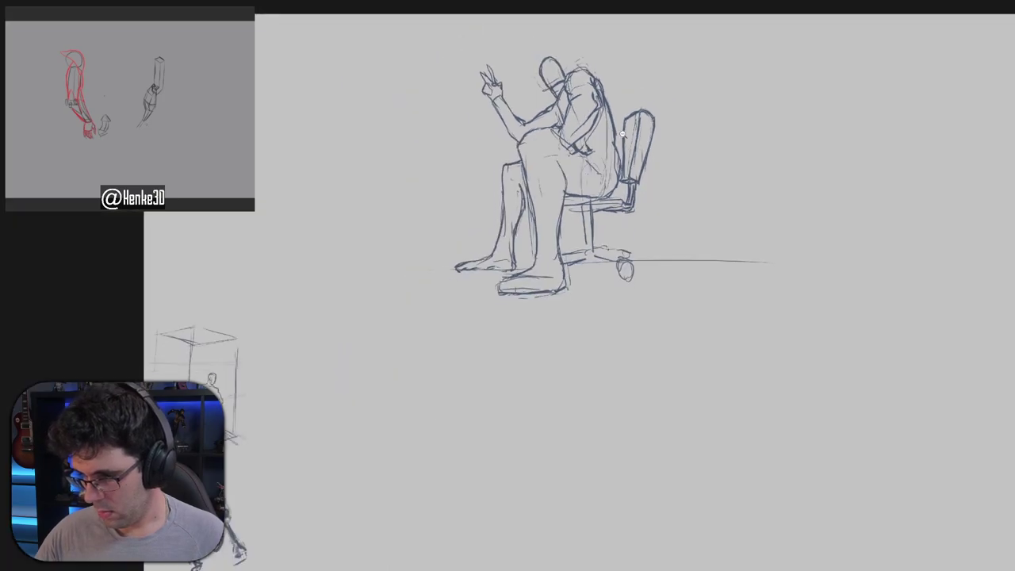
pyautogui.scroll(5, 636, 135)
pyautogui.moveTo(639, 132); pyautogui.dragTo(782, 177)
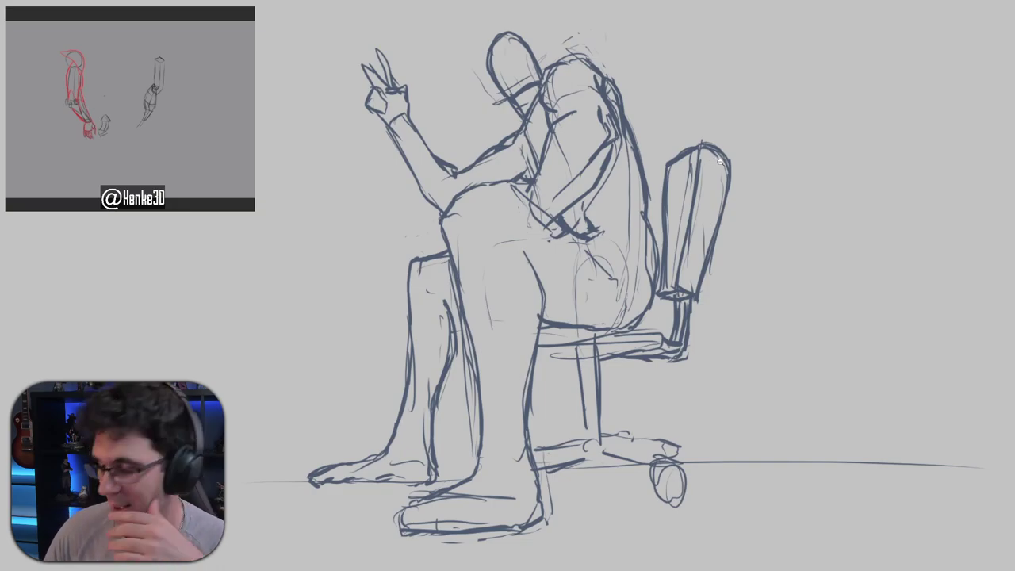
pyautogui.scroll(-1, 730, 176)
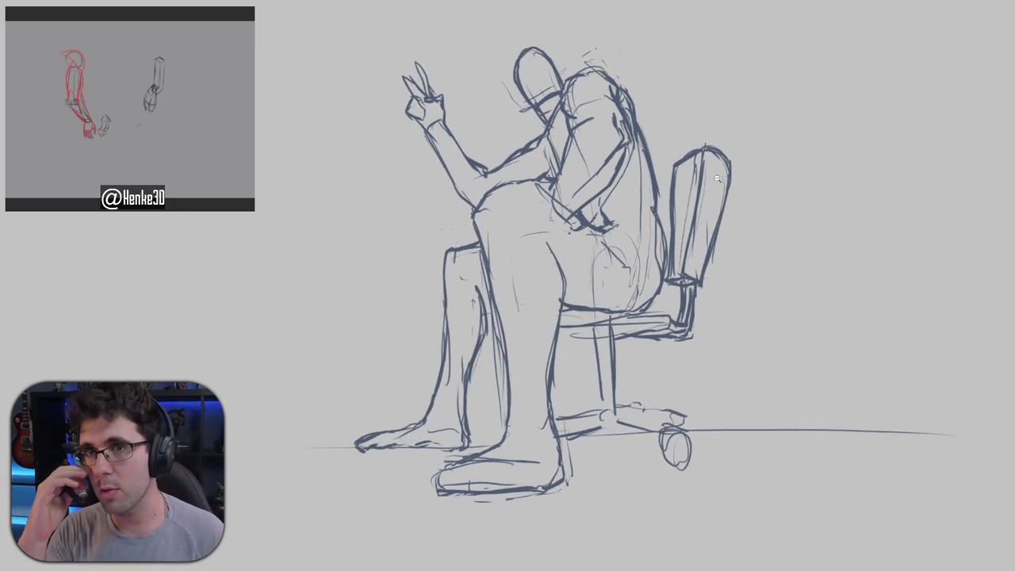
# Sketch an arched block in the empty area behind the chair, with a flat-bottomed front face and a receding side.
pyautogui.moveTo(637, 260); pyautogui.dragTo(677, 149)
pyautogui.keyDown('alt'); pyautogui.click(707, 184); pyautogui.keyUp('alt')
pyautogui.moveTo(769, 163); pyautogui.dragTo(566, 229)
pyautogui.moveTo(688, 209); pyautogui.dragTo(572, 232)
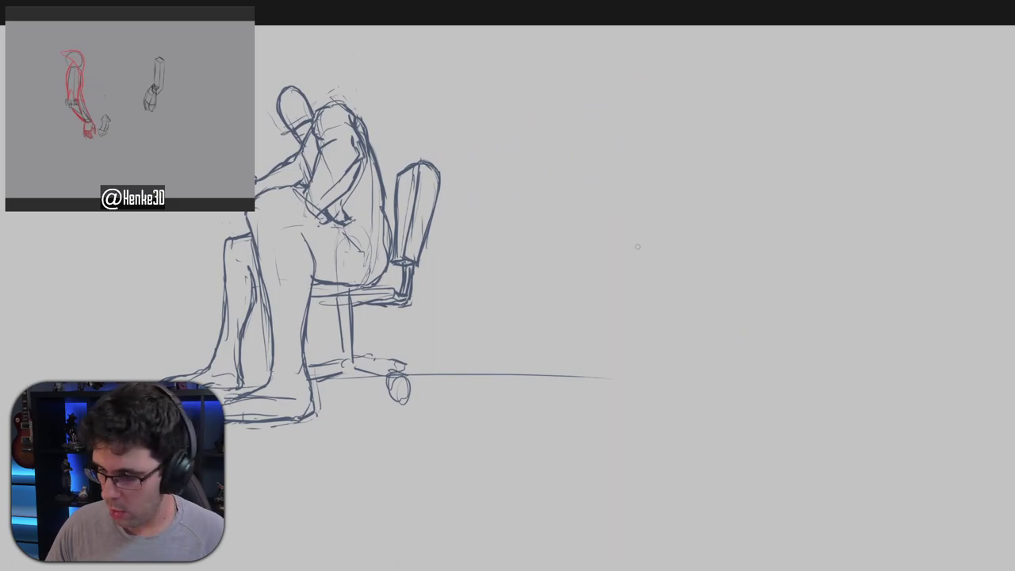
pyautogui.moveTo(637, 246); pyautogui.dragTo(627, 218)
pyautogui.moveTo(594, 256)
pyautogui.mouseDown()
pyautogui.moveTo(688, 256)
pyautogui.moveTo(688, 168)
pyautogui.moveTo(691, 274)
pyautogui.mouseUp()
pyautogui.moveTo(610, 263)
pyautogui.mouseDown()
pyautogui.moveTo(586, 231)
pyautogui.moveTo(638, 115)
pyautogui.moveTo(684, 172)
pyautogui.mouseUp()
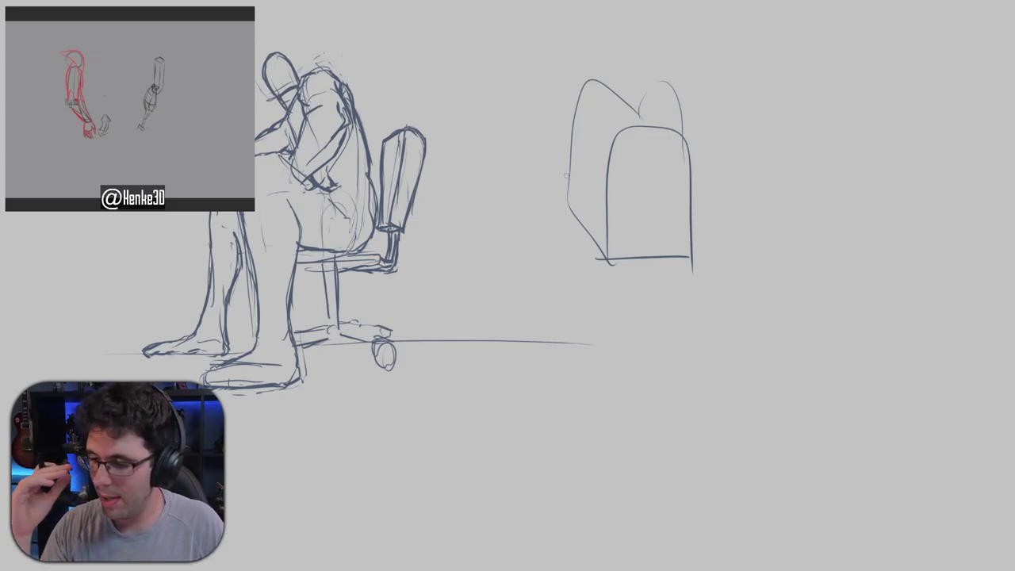
pyautogui.moveTo(566, 175); pyautogui.dragTo(640, 163)
pyautogui.moveTo(637, 239); pyautogui.dragTo(613, 249)
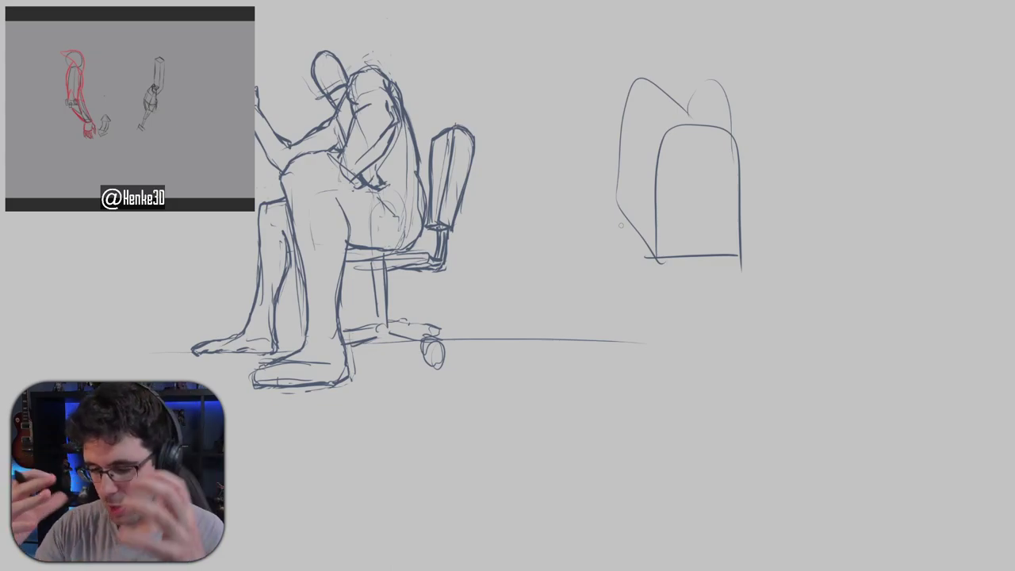
# Clean up the far leg's lower contours and redraw its calf line down to the heel.
pyautogui.moveTo(407, 354); pyautogui.dragTo(449, 351)
pyautogui.moveTo(242, 348)
pyautogui.mouseDown()
pyautogui.moveTo(259, 336)
pyautogui.moveTo(248, 347)
pyautogui.mouseUp()
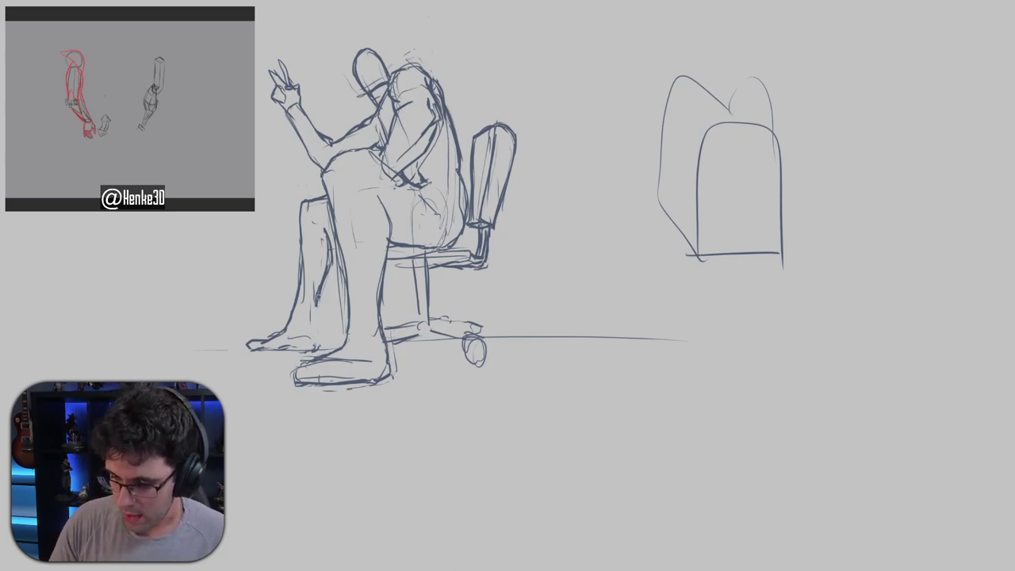
pyautogui.moveTo(318, 298); pyautogui.dragTo(314, 345)
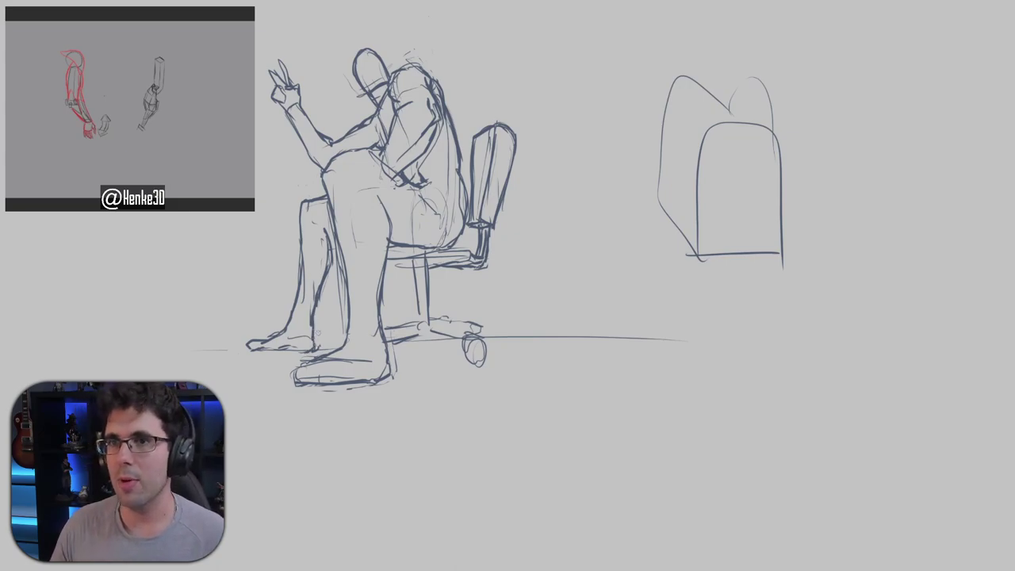
pyautogui.moveTo(489, 277); pyautogui.dragTo(508, 270)
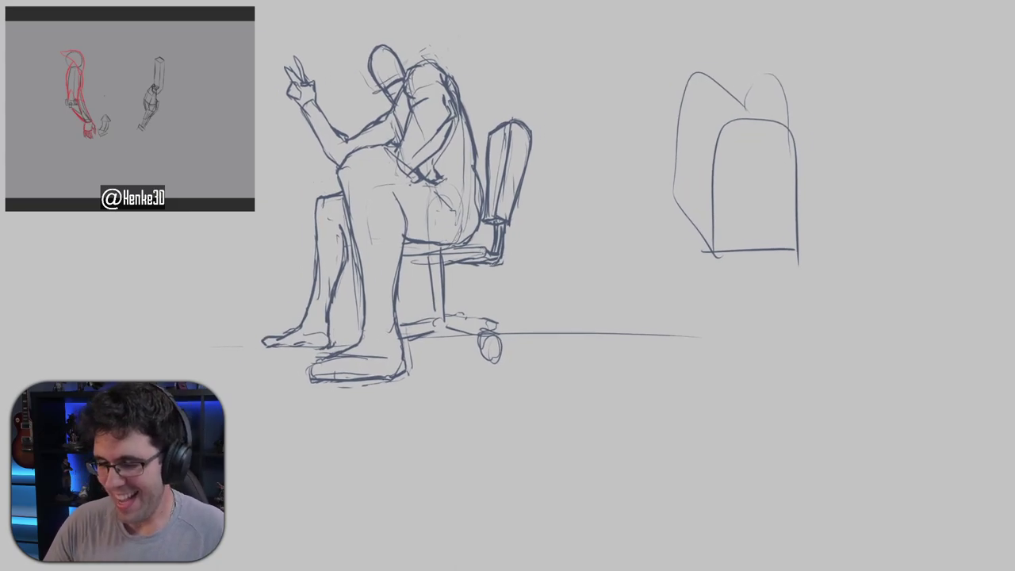
pyautogui.moveTo(322, 282); pyautogui.dragTo(317, 302)
pyautogui.hotkey('ctrl', 'z')
pyautogui.hotkey('ctrl', 'z')
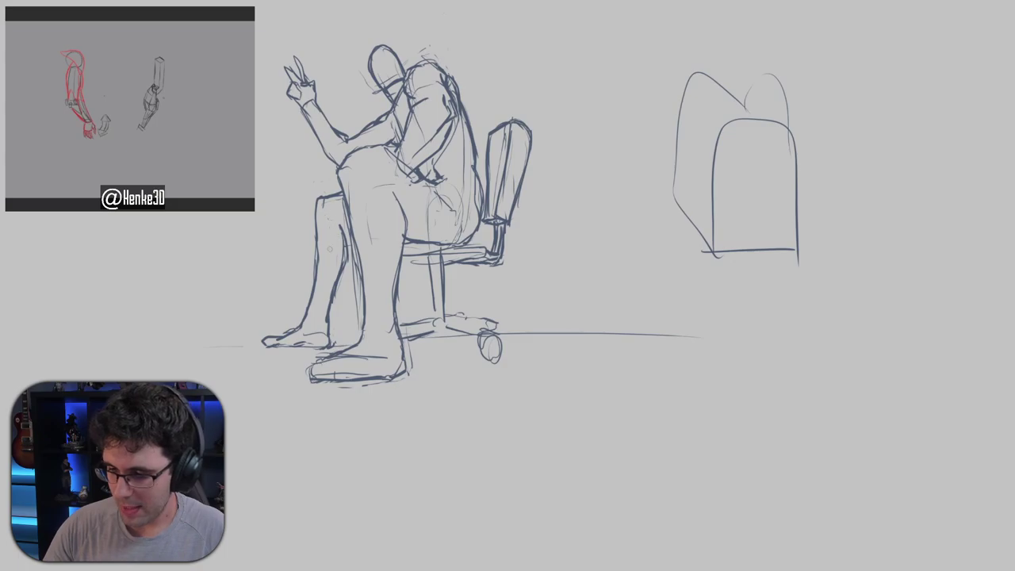
# Draw facial guides on the head with a curved brow line, a short centre line and a nose mark.
pyautogui.moveTo(534, 199); pyautogui.dragTo(501, 185)
pyautogui.moveTo(558, 212)
pyautogui.mouseDown()
pyautogui.moveTo(683, 222)
pyautogui.moveTo(634, 217)
pyautogui.moveTo(594, 240)
pyautogui.mouseUp()
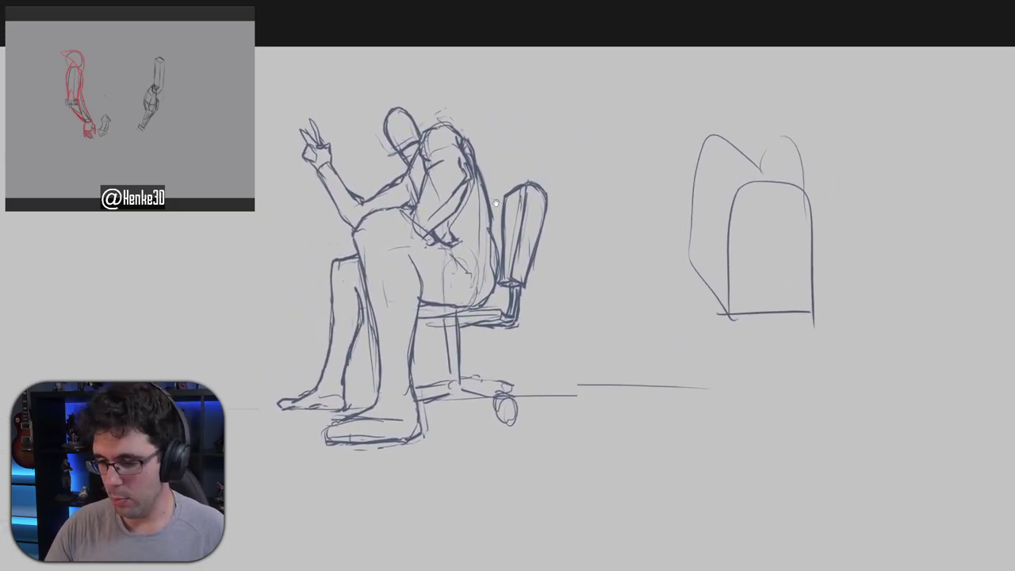
pyautogui.moveTo(496, 202); pyautogui.dragTo(498, 237)
pyautogui.moveTo(420, 164); pyautogui.dragTo(495, 168)
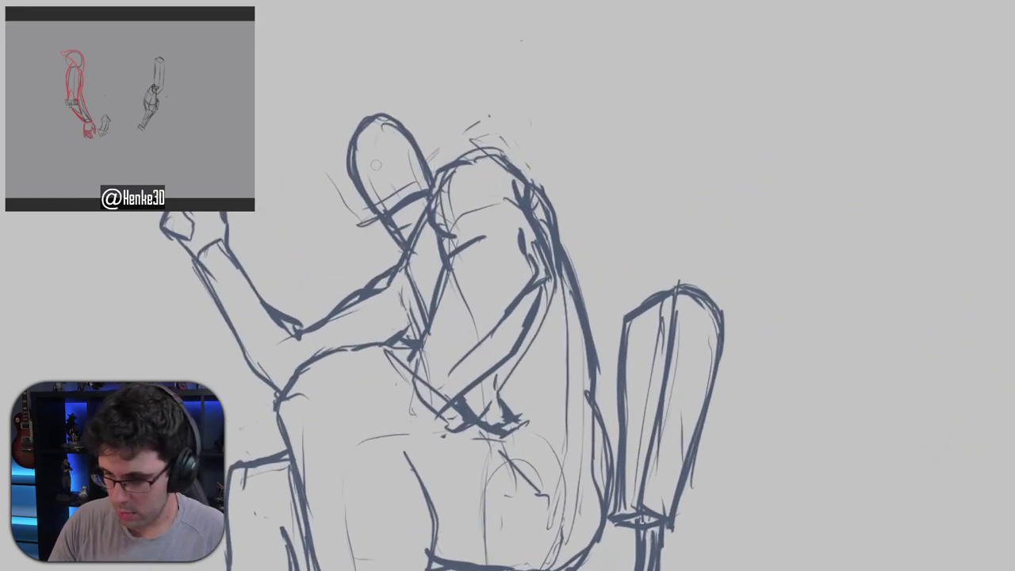
pyautogui.moveTo(361, 173); pyautogui.dragTo(411, 146)
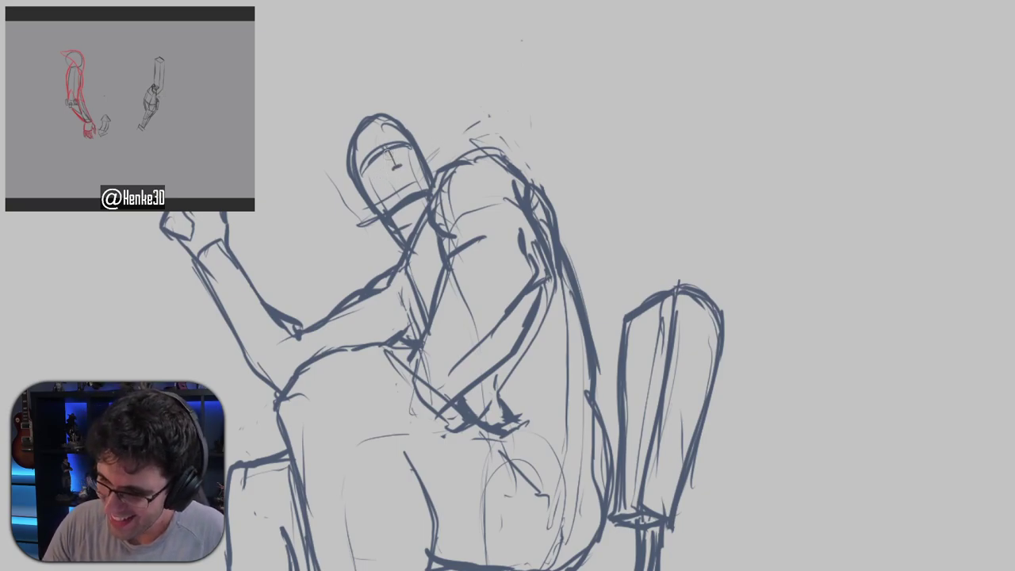
# Draw both eyes, the brow strokes and a smiling mouth on the head along the facial guides.
pyautogui.moveTo(387, 150); pyautogui.dragTo(396, 167)
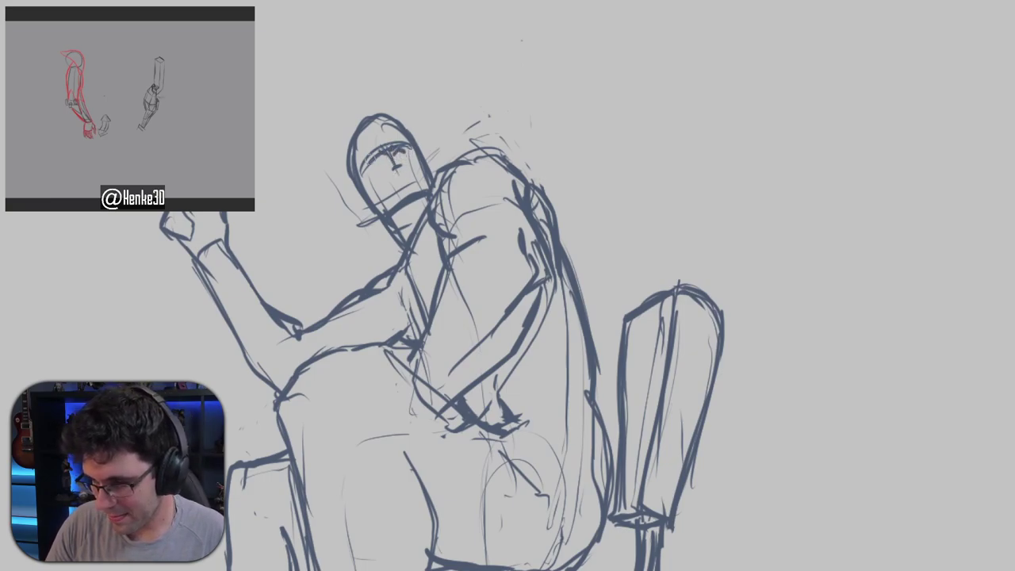
pyautogui.moveTo(378, 161)
pyautogui.mouseDown()
pyautogui.moveTo(370, 172)
pyautogui.moveTo(382, 169)
pyautogui.mouseUp()
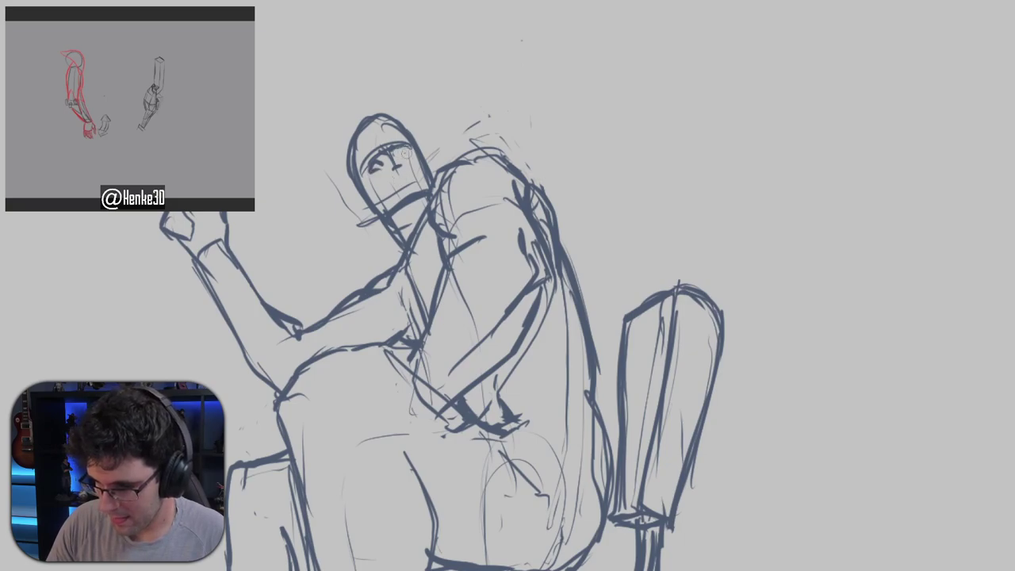
pyautogui.moveTo(397, 154)
pyautogui.mouseDown()
pyautogui.moveTo(411, 154)
pyautogui.moveTo(405, 173)
pyautogui.mouseUp()
pyautogui.moveTo(391, 179)
pyautogui.mouseDown()
pyautogui.moveTo(389, 191)
pyautogui.moveTo(413, 189)
pyautogui.moveTo(413, 165)
pyautogui.moveTo(411, 187)
pyautogui.mouseUp()
pyautogui.hotkey('ctrl', 'z')
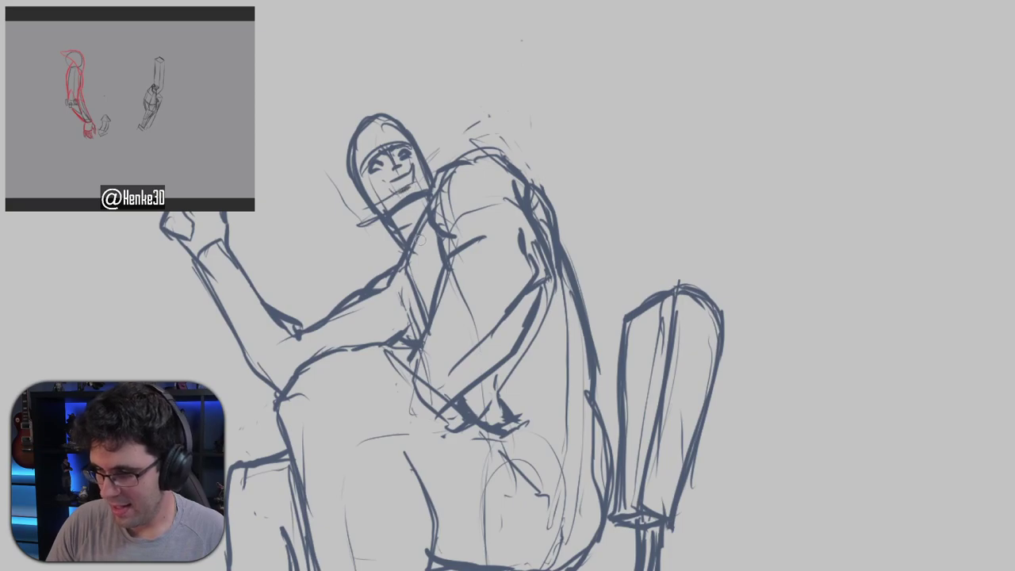
# Select the face on the head and fine-tune its placement with a free transform.
pyautogui.moveTo(617, 211); pyautogui.dragTo(604, 217)
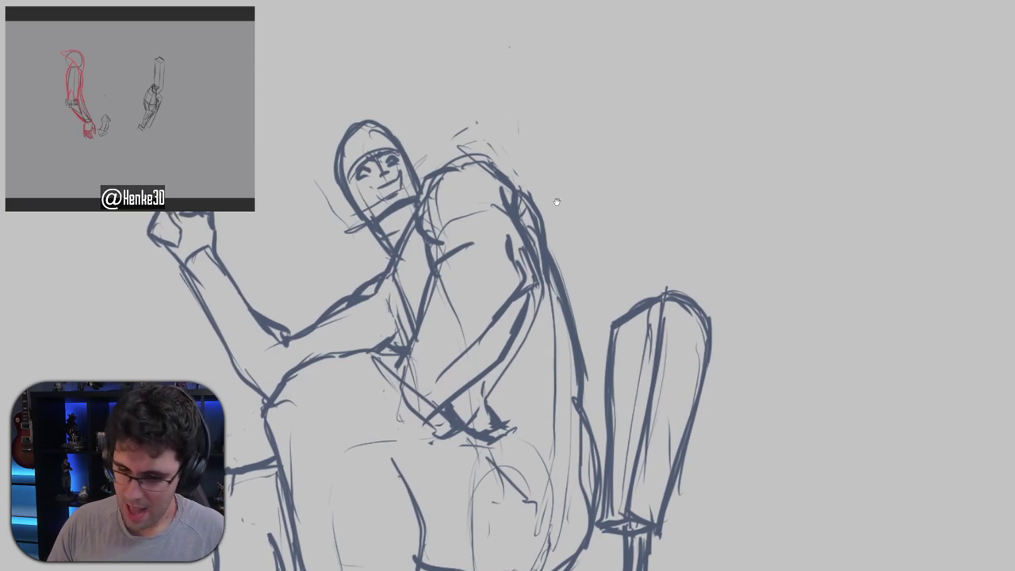
pyautogui.moveTo(365, 200)
pyautogui.mouseDown()
pyautogui.moveTo(408, 192)
pyautogui.moveTo(410, 176)
pyautogui.moveTo(402, 144)
pyautogui.moveTo(380, 124)
pyautogui.moveTo(399, 148)
pyautogui.mouseUp()
pyautogui.hotkey('ctrl', 't')
pyautogui.click(336, 236)
pyautogui.moveTo(514, 216); pyautogui.dragTo(485, 185)
pyautogui.hotkey('ctrl', 'd')
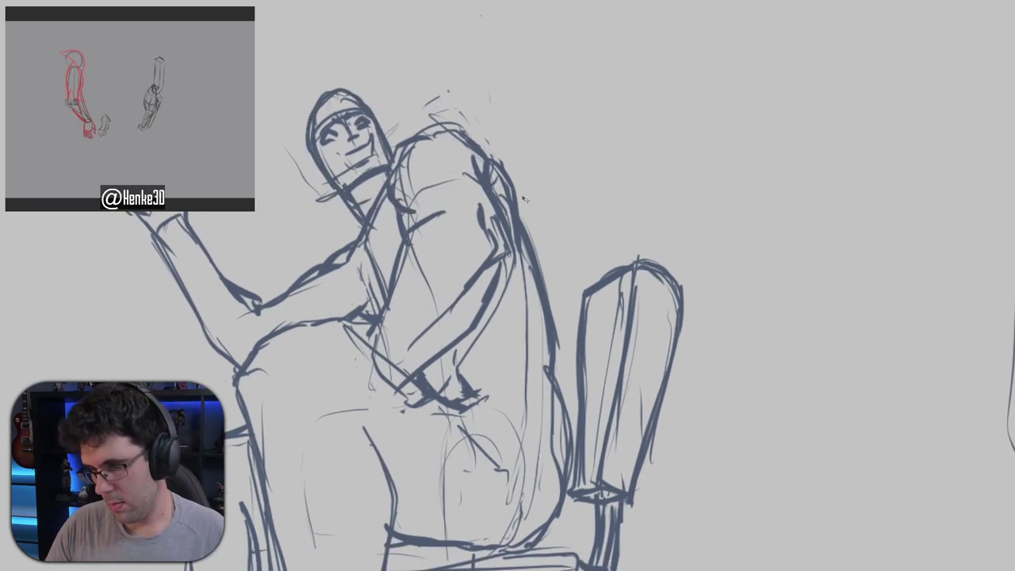
pyautogui.keyDown('ctrl'); pyautogui.moveTo(536, 204); pyautogui.dragTo(518, 204); pyautogui.keyUp('ctrl')
pyautogui.moveTo(549, 218); pyautogui.dragTo(532, 185)
pyautogui.scroll(1, 531, 185)
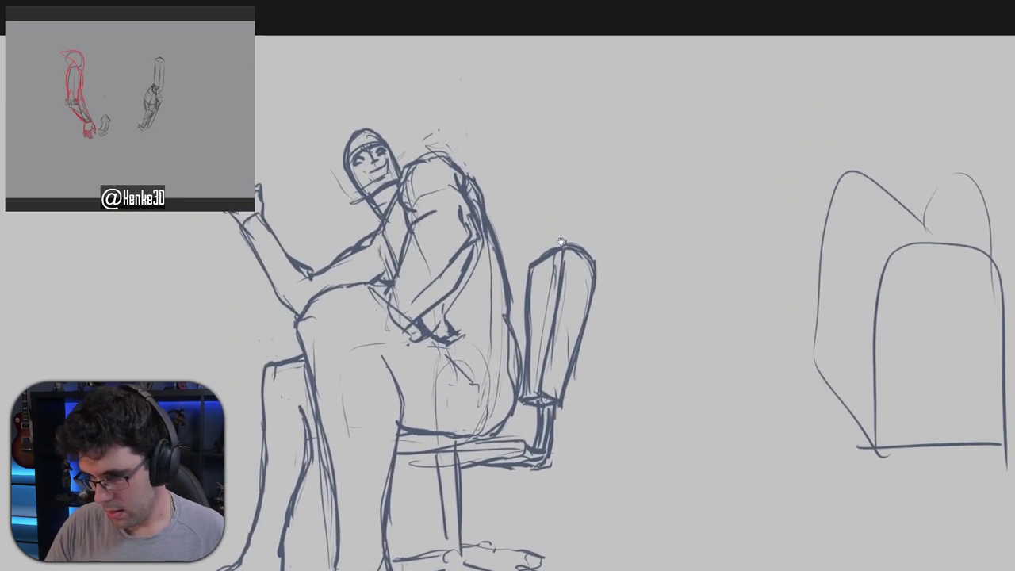
pyautogui.moveTo(473, 171); pyautogui.dragTo(449, 108)
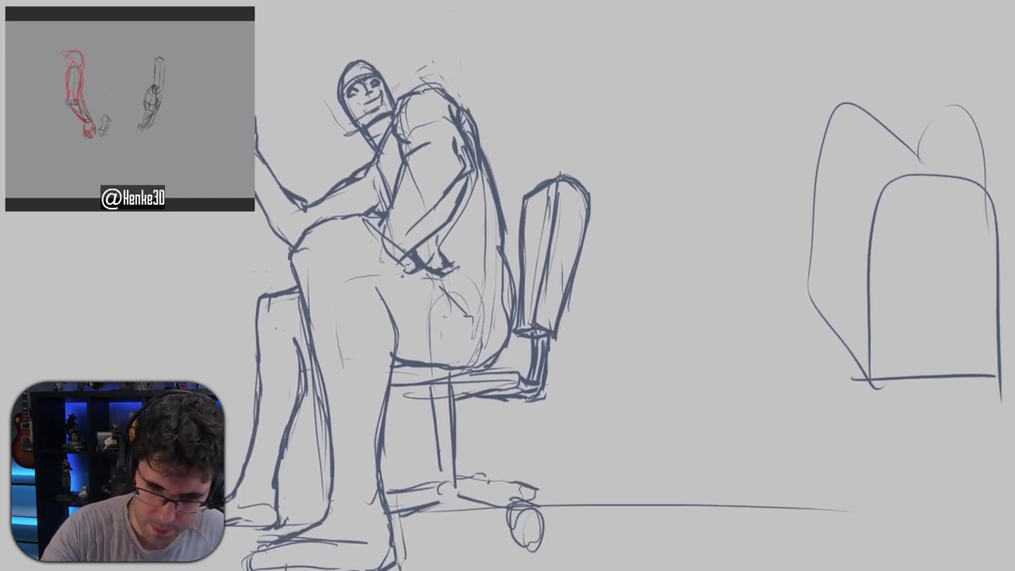
pyautogui.moveTo(540, 198)
pyautogui.mouseDown()
pyautogui.moveTo(537, 177)
pyautogui.moveTo(540, 187)
pyautogui.mouseUp()
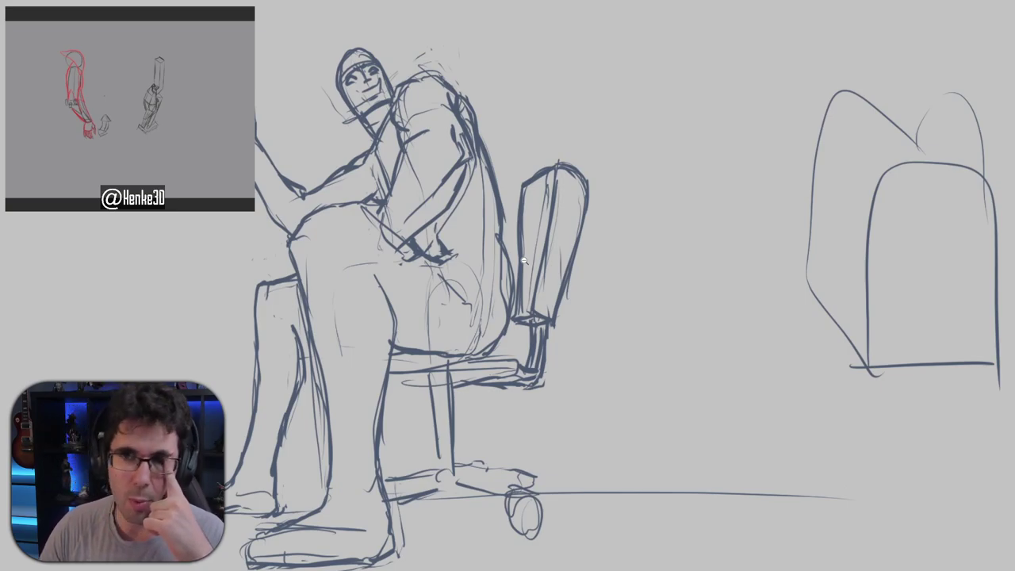
# Sketch a foreshortened thigh cylinder with joint ellipses below the arched block, and hang a tapered lower-leg segment from it.
pyautogui.moveTo(625, 175); pyautogui.dragTo(476, 164)
pyautogui.moveTo(559, 285); pyautogui.dragTo(504, 75)
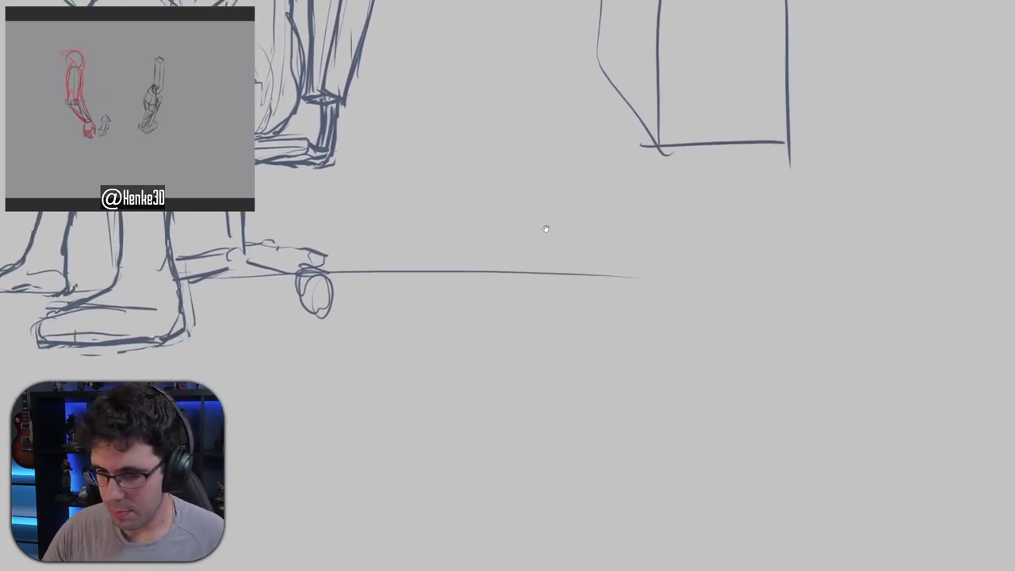
pyautogui.moveTo(546, 227); pyautogui.dragTo(547, 174)
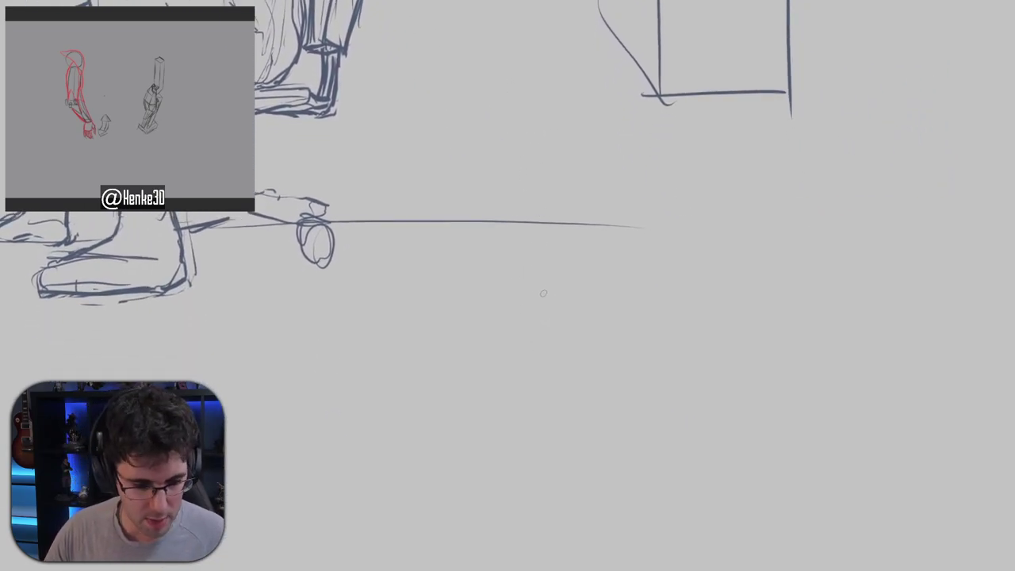
pyautogui.moveTo(532, 283)
pyautogui.mouseDown()
pyautogui.moveTo(522, 346)
pyautogui.moveTo(535, 281)
pyautogui.moveTo(522, 345)
pyautogui.moveTo(508, 261)
pyautogui.moveTo(651, 282)
pyautogui.mouseUp()
pyautogui.scroll(2, 515, 254)
pyautogui.hotkey('ctrl', 'z')
pyautogui.moveTo(519, 354); pyautogui.dragTo(652, 356)
pyautogui.moveTo(664, 298); pyautogui.dragTo(665, 331)
pyautogui.moveTo(585, 337); pyautogui.dragTo(597, 289)
pyautogui.moveTo(500, 239)
pyautogui.mouseDown()
pyautogui.moveTo(499, 277)
pyautogui.moveTo(531, 276)
pyautogui.mouseUp()
pyautogui.moveTo(449, 284); pyautogui.dragTo(503, 272)
pyautogui.hotkey('ctrl', 'z')
pyautogui.moveTo(547, 273); pyautogui.dragTo(547, 434)
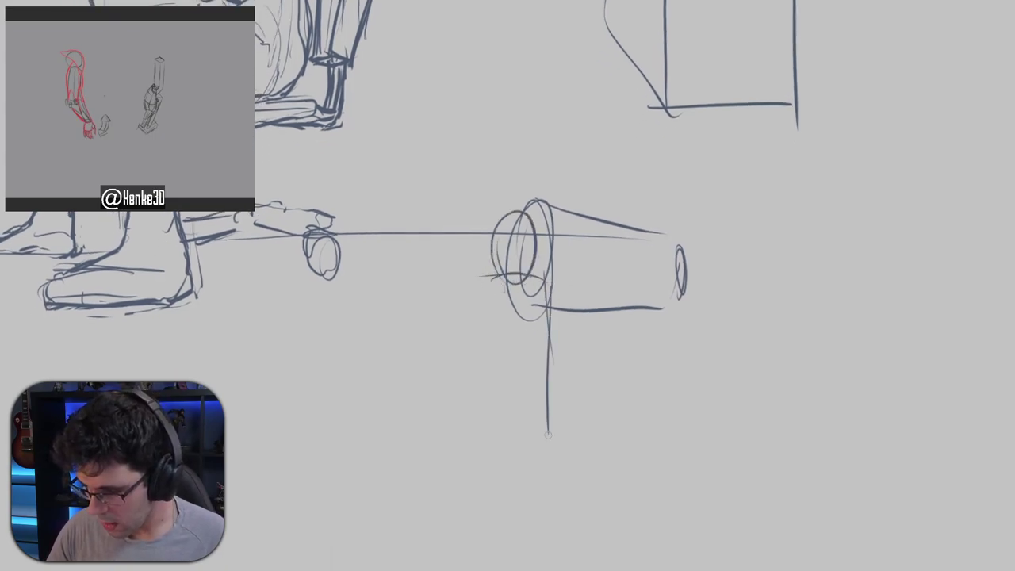
pyautogui.moveTo(479, 278)
pyautogui.mouseDown()
pyautogui.moveTo(525, 457)
pyautogui.moveTo(548, 448)
pyautogui.mouseUp()
# Sketch a tilted tapered segment above the thigh cylinder and close its upper end with a flat edge.
pyautogui.moveTo(666, 228)
pyautogui.mouseDown()
pyautogui.moveTo(741, 301)
pyautogui.moveTo(750, 252)
pyautogui.mouseUp()
pyautogui.moveTo(699, 117)
pyautogui.mouseDown()
pyautogui.moveTo(744, 267)
pyautogui.moveTo(701, 271)
pyautogui.mouseUp()
pyautogui.moveTo(639, 131)
pyautogui.mouseDown()
pyautogui.moveTo(689, 261)
pyautogui.moveTo(726, 231)
pyautogui.mouseUp()
pyautogui.moveTo(704, 178); pyautogui.dragTo(685, 257)
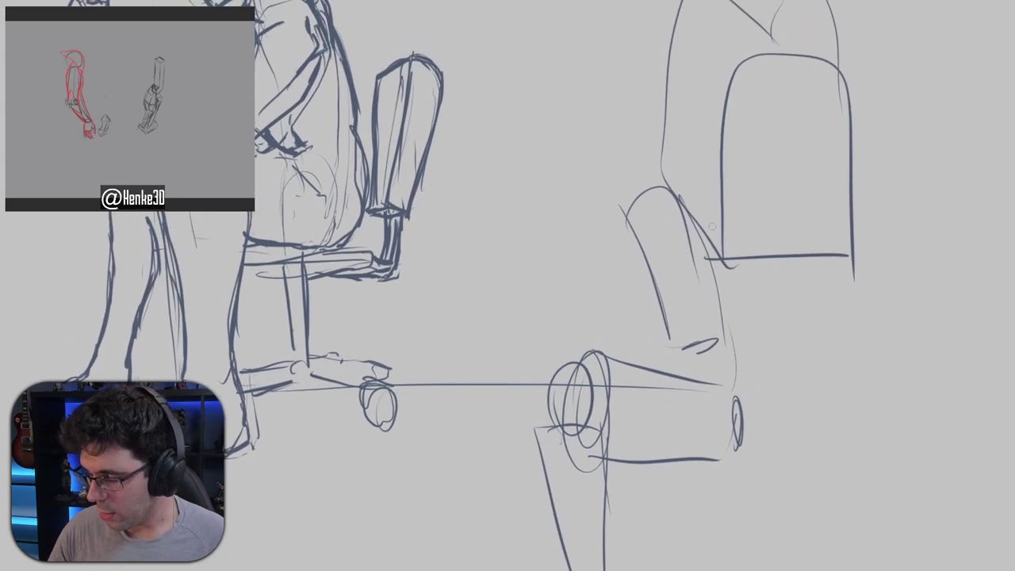
pyautogui.moveTo(622, 205); pyautogui.dragTo(674, 187)
pyautogui.moveTo(662, 272)
pyautogui.mouseDown()
pyautogui.moveTo(706, 247)
pyautogui.moveTo(710, 257)
pyautogui.mouseUp()
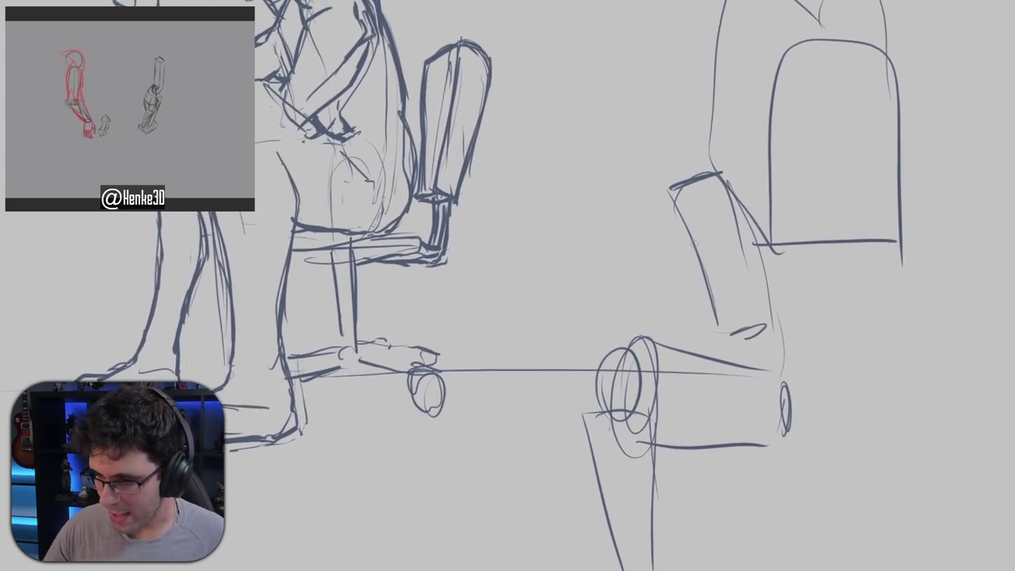
# Draw a straight guide from the figure's neck past the near knee to the floor, with a slanted ground line under the feet.
pyautogui.moveTo(442, 154)
pyautogui.mouseDown()
pyautogui.moveTo(575, 230)
pyautogui.moveTo(617, 203)
pyautogui.mouseUp()
pyautogui.moveTo(526, 102); pyautogui.dragTo(621, 90)
pyautogui.moveTo(538, 65); pyautogui.dragTo(267, 419)
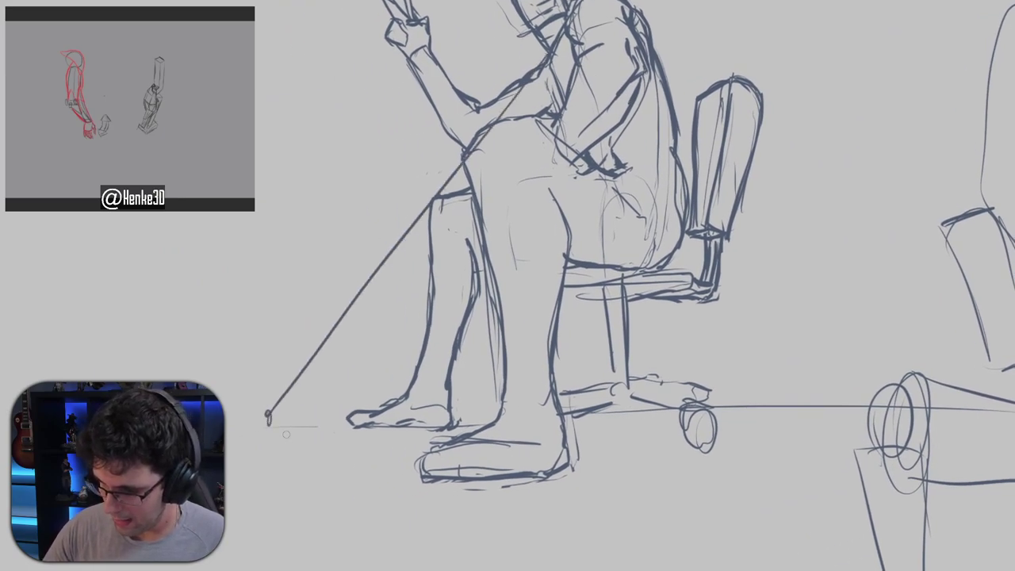
pyautogui.moveTo(474, 455); pyautogui.dragTo(402, 428)
pyautogui.moveTo(255, 473); pyautogui.dragTo(225, 442)
pyautogui.moveTo(167, 360); pyautogui.dragTo(608, 489)
pyautogui.moveTo(639, 413); pyautogui.dragTo(558, 455)
pyautogui.moveTo(655, 299)
pyautogui.mouseDown()
pyautogui.moveTo(661, 294)
pyautogui.moveTo(569, 302)
pyautogui.moveTo(531, 292)
pyautogui.moveTo(730, 375)
pyautogui.mouseUp()
# Undo the diagonal guide and the slanted ground line around the seated figure.
pyautogui.hotkey('ctrl', 'z')
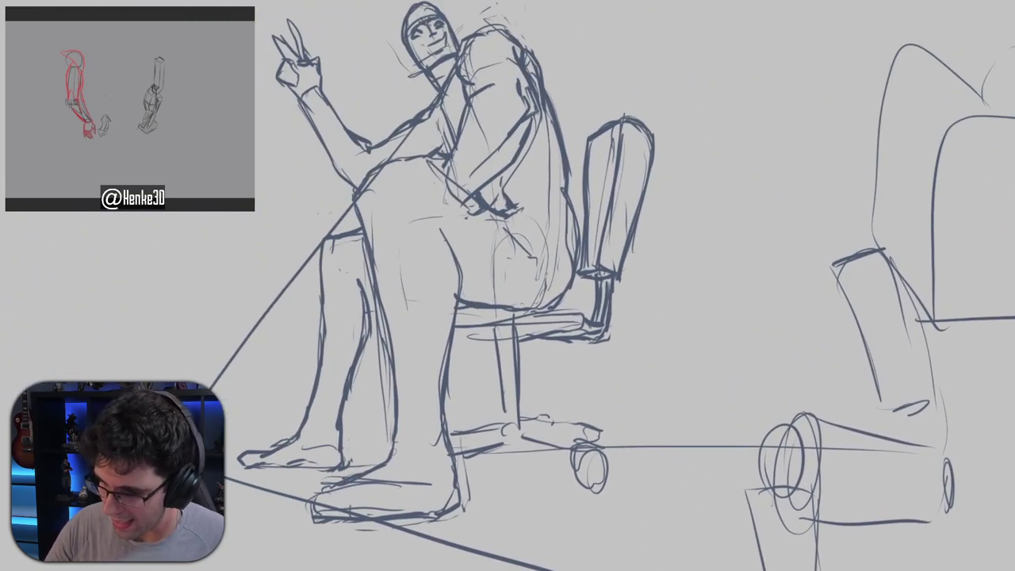
pyautogui.hotkey('ctrl', 'z')
pyautogui.hotkey('ctrl', 'z')
pyautogui.hotkey('ctrl', 'z')
pyautogui.hotkey('ctrl', 'z')
pyautogui.hotkey('ctrl', 'z')
pyautogui.hotkey('ctrl', 'z')
pyautogui.hotkey('ctrl', 'z')
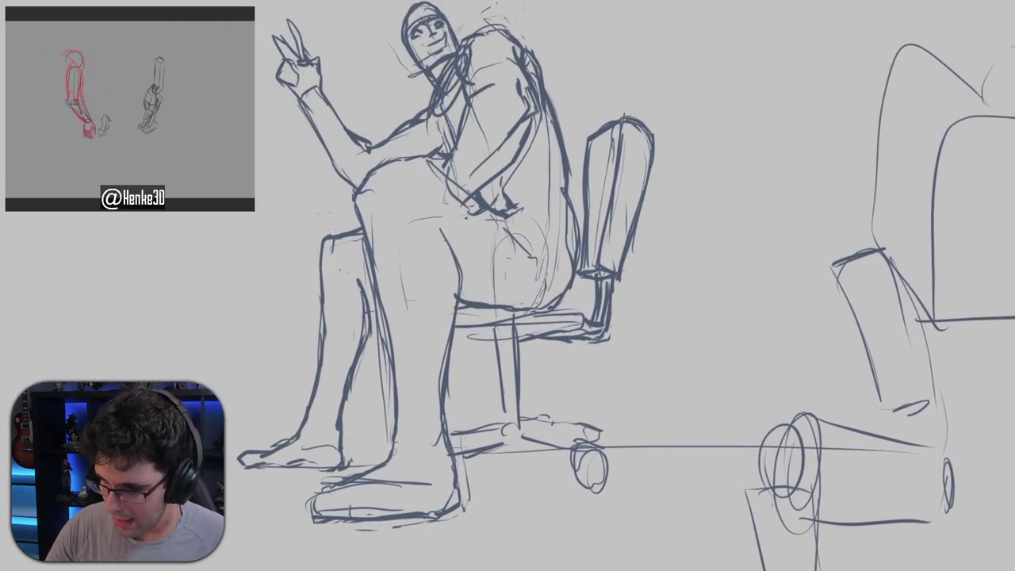
# Sketch a bent arm in the empty space behind the chair, with a rounded elbow joint and a tapered forearm.
pyautogui.moveTo(452, 81); pyautogui.dragTo(423, 98)
pyautogui.moveTo(531, 107); pyautogui.dragTo(405, 141)
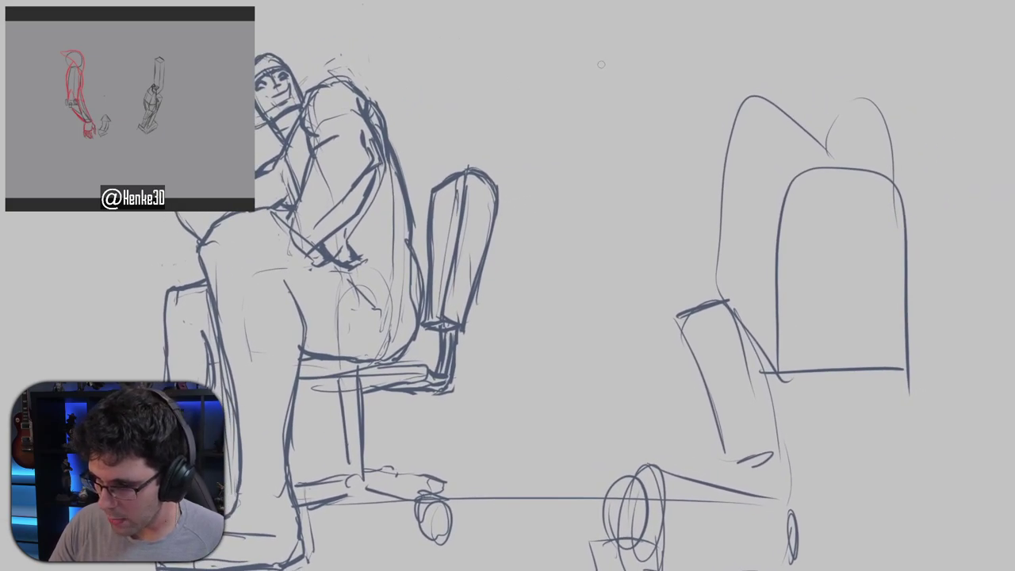
pyautogui.moveTo(603, 83)
pyautogui.mouseDown()
pyautogui.moveTo(646, 55)
pyautogui.moveTo(614, 101)
pyautogui.moveTo(660, 194)
pyautogui.moveTo(687, 189)
pyautogui.mouseUp()
pyautogui.moveTo(623, 57); pyautogui.dragTo(501, 31)
pyautogui.hotkey('ctrl', 'z')
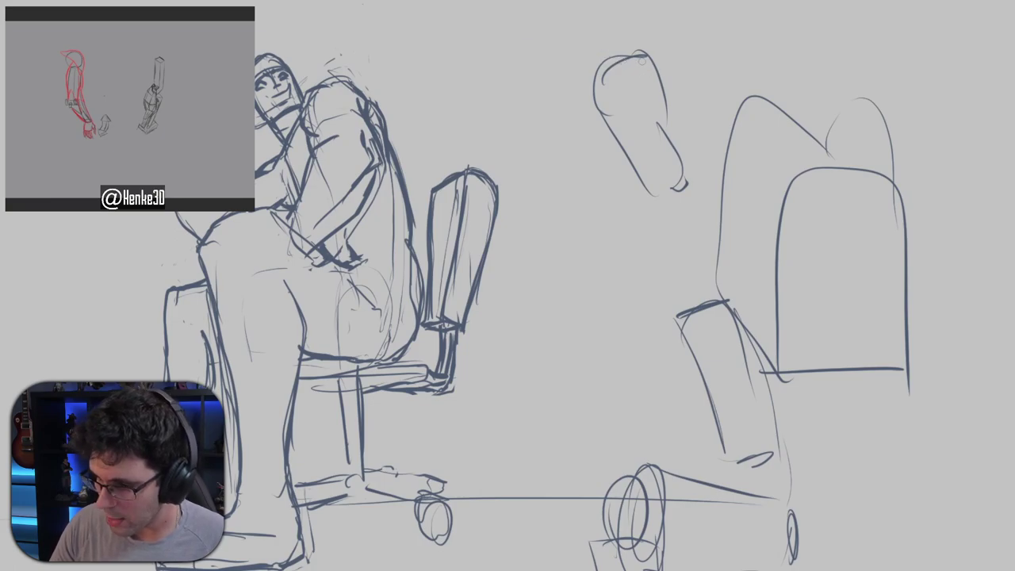
pyautogui.moveTo(644, 57); pyautogui.dragTo(545, 27)
pyautogui.moveTo(609, 98); pyautogui.dragTo(509, 60)
pyautogui.moveTo(547, 30)
pyautogui.mouseDown()
pyautogui.moveTo(499, 46)
pyautogui.moveTo(547, 57)
pyautogui.mouseUp()
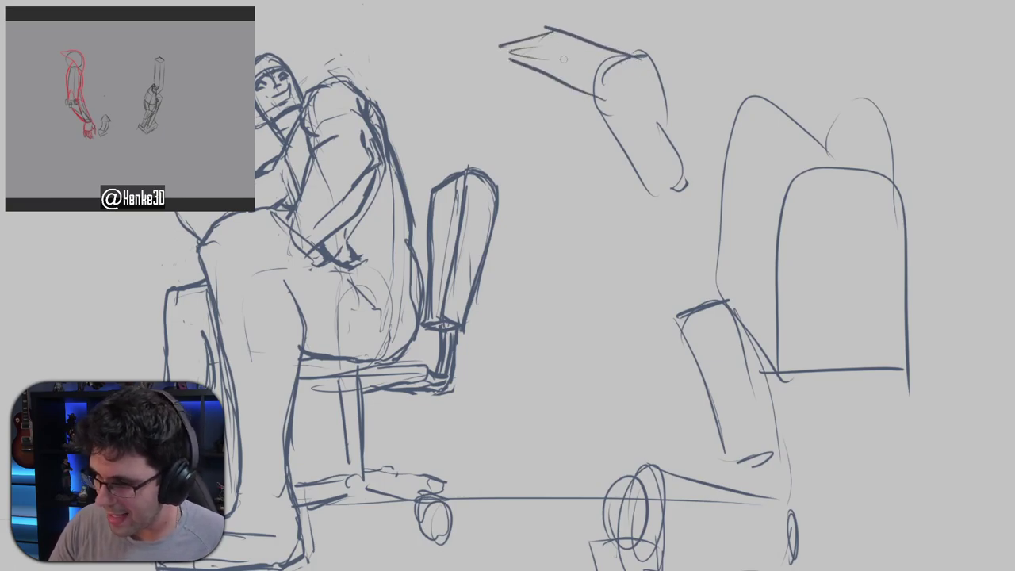
pyautogui.moveTo(592, 86); pyautogui.dragTo(619, 80)
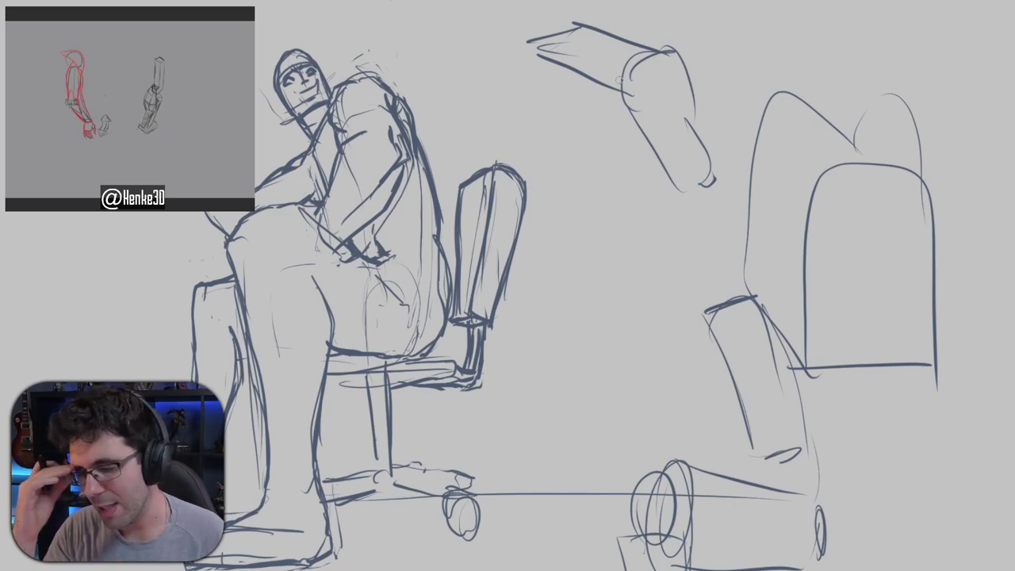
# Add alternative forearm directions from the practice arm's elbow, one along its upper edge and one angled downward.
pyautogui.moveTo(619, 80); pyautogui.dragTo(688, 58)
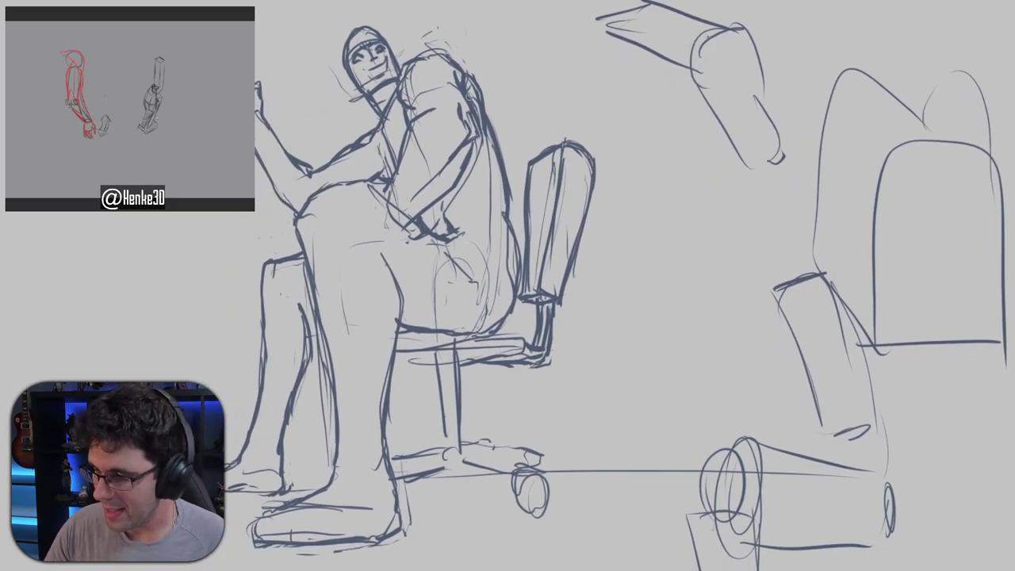
pyautogui.moveTo(690, 30); pyautogui.dragTo(628, 6)
pyautogui.moveTo(704, 52); pyautogui.dragTo(600, 95)
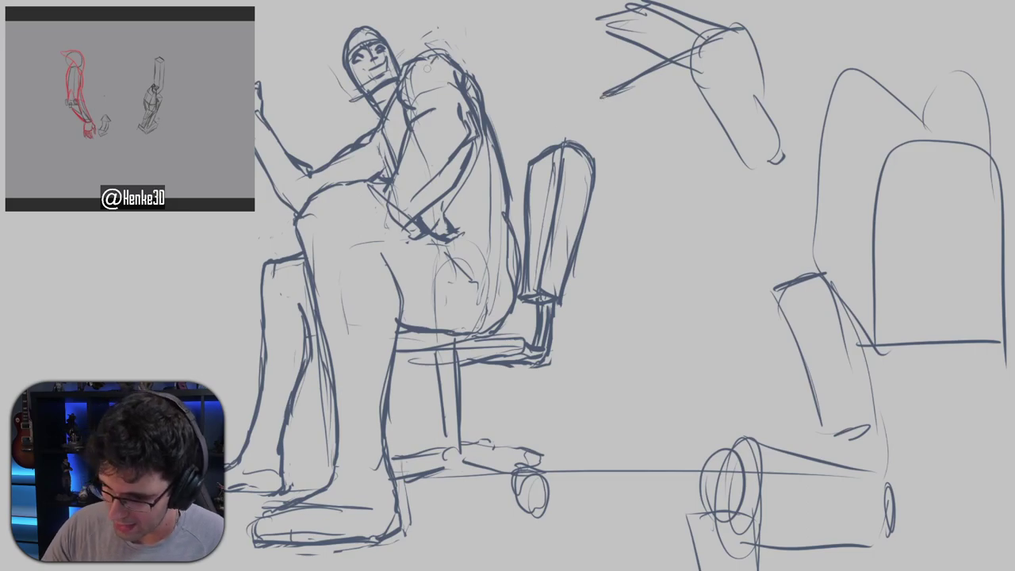
# Try a straight guide from the figure's chest past the near knee to the floor, and undo it with the forearm strokes.
pyautogui.moveTo(388, 107); pyautogui.dragTo(176, 379)
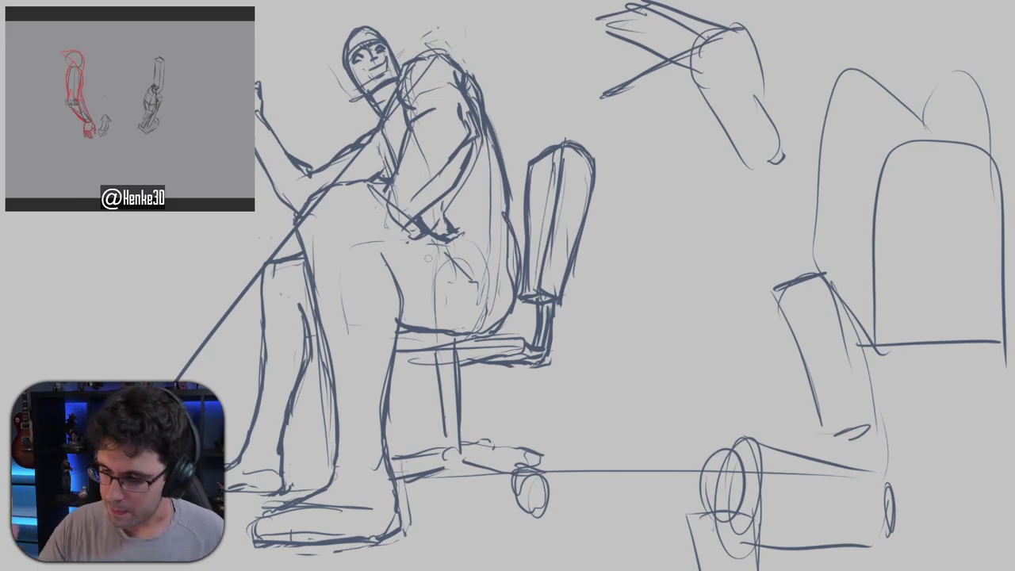
pyautogui.moveTo(428, 258); pyautogui.dragTo(388, 187)
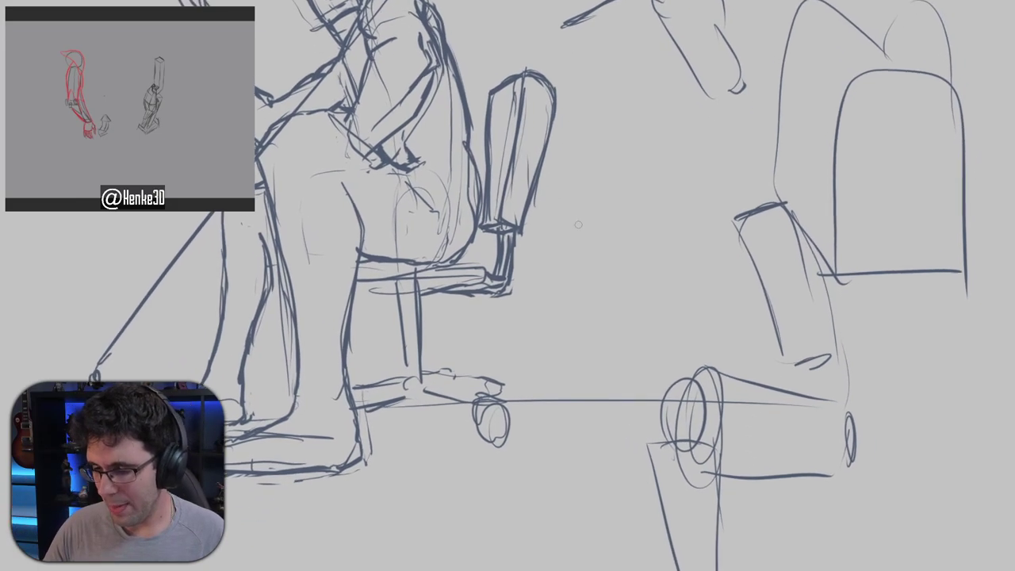
pyautogui.hotkey('ctrl', 'z')
pyautogui.hotkey('ctrl', 'z')
pyautogui.hotkey('ctrl', 'z')
pyautogui.hotkey('ctrl', 'z')
pyautogui.hotkey('ctrl', 'z')
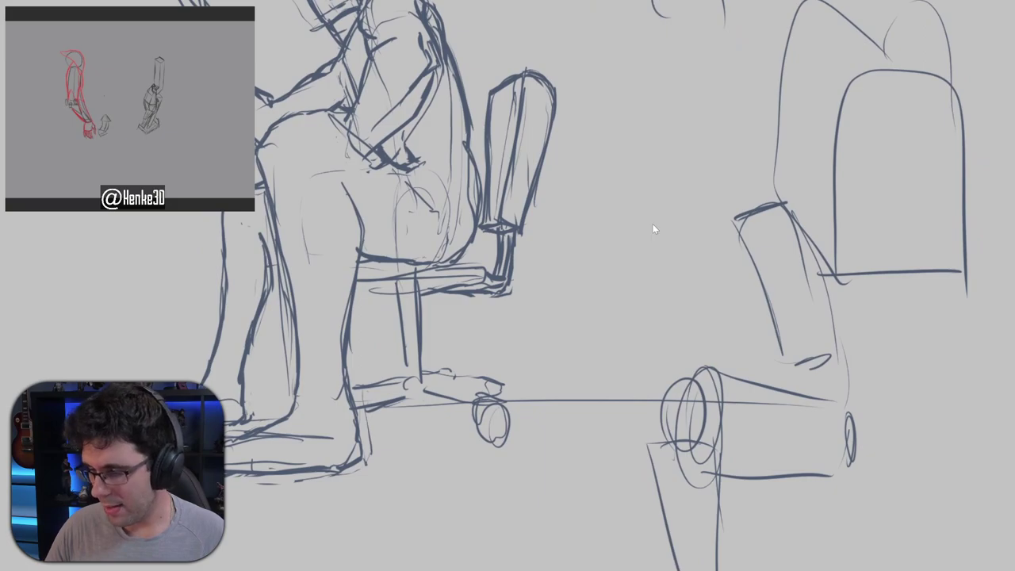
# Undo the remaining practice arm, tapered leg segments and thigh cylinder around the arched block.
pyautogui.moveTo(835, 238)
pyautogui.mouseDown()
pyautogui.moveTo(741, 202)
pyautogui.moveTo(842, 229)
pyautogui.mouseUp()
pyautogui.hotkey('ctrl', 'z')
pyautogui.hotkey('ctrl', 'z')
pyautogui.hotkey('ctrl', 'z')
pyautogui.hotkey('ctrl', 'z')
pyautogui.hotkey('ctrl', 'z')
pyautogui.hotkey('ctrl', 'z')
pyautogui.hotkey('ctrl', 'z')
pyautogui.hotkey('ctrl', 'z')
pyautogui.hotkey('ctrl', 'z')
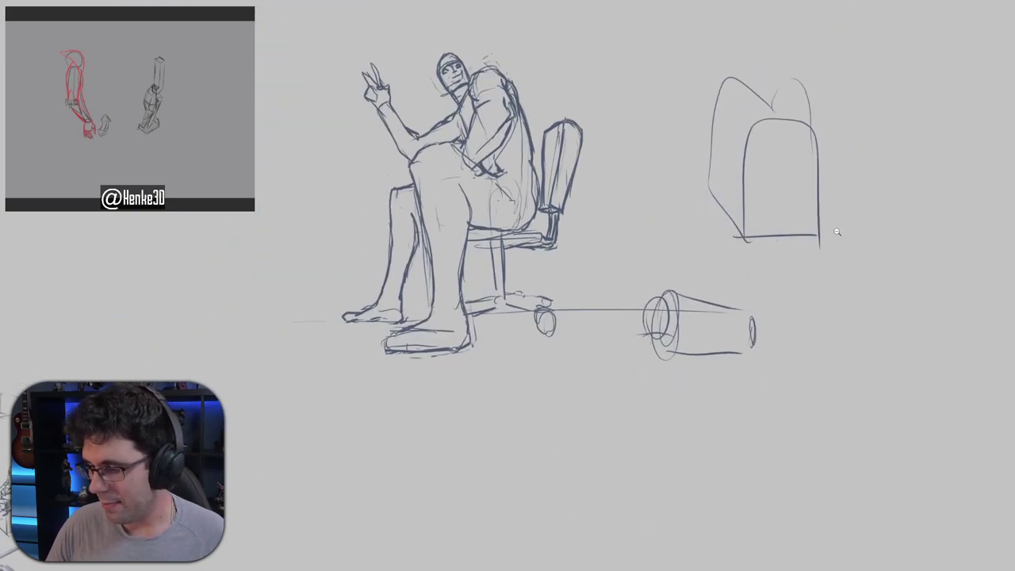
pyautogui.hotkey('ctrl', 'z')
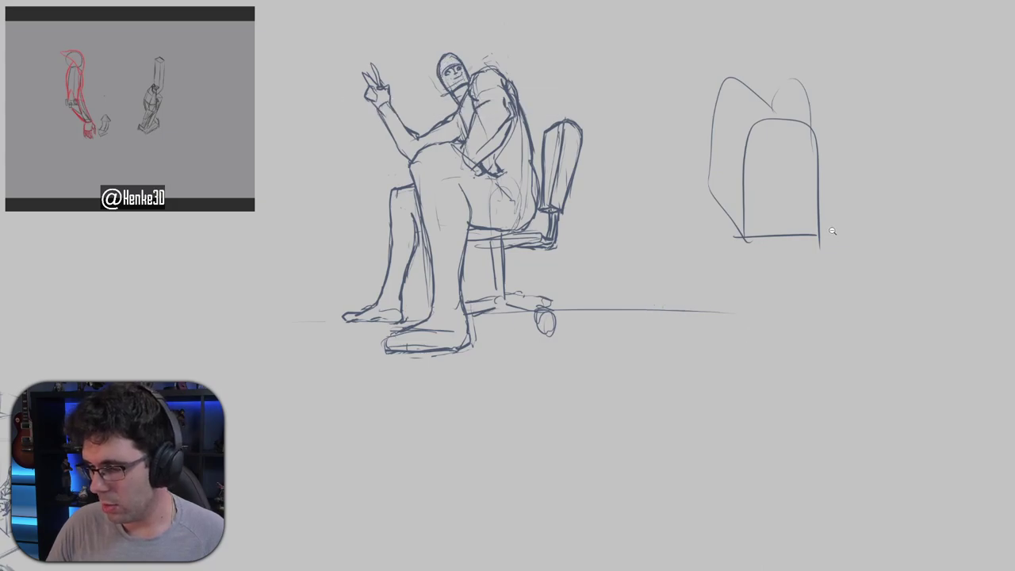
pyautogui.hotkey('ctrl', 'z')
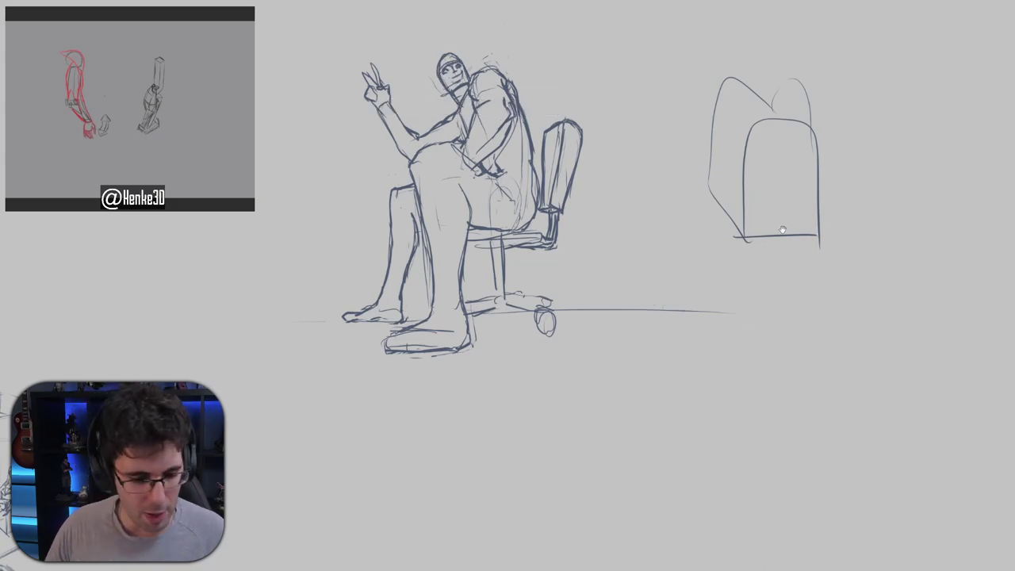
# Erase the arched block and shorten the ground line to just behind the chair's caster.
pyautogui.moveTo(783, 229); pyautogui.dragTo(692, 245)
pyautogui.moveTo(718, 165); pyautogui.dragTo(724, 158)
pyautogui.moveTo(698, 109)
pyautogui.mouseDown()
pyautogui.moveTo(672, 143)
pyautogui.moveTo(645, 97)
pyautogui.moveTo(634, 110)
pyautogui.moveTo(654, 83)
pyautogui.moveTo(620, 124)
pyautogui.moveTo(663, 131)
pyautogui.moveTo(642, 169)
pyautogui.moveTo(634, 241)
pyautogui.moveTo(679, 248)
pyautogui.moveTo(720, 169)
pyautogui.moveTo(712, 255)
pyautogui.moveTo(684, 252)
pyautogui.moveTo(708, 259)
pyautogui.mouseUp()
pyautogui.moveTo(653, 317)
pyautogui.mouseDown()
pyautogui.moveTo(591, 331)
pyautogui.moveTo(492, 330)
pyautogui.mouseUp()
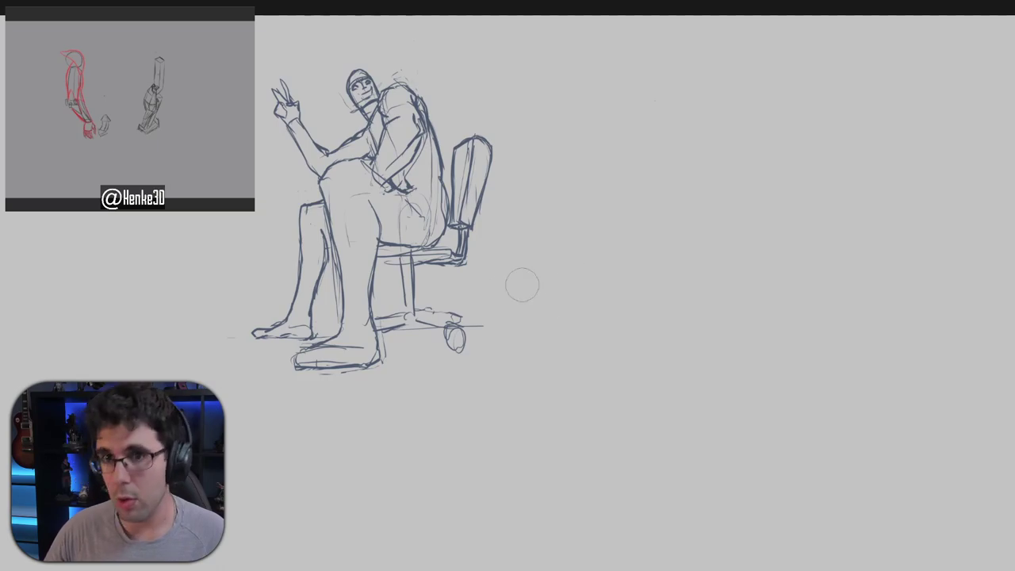
# Redraw the chair's rear caster as a thick double-rimmed wheel under the end of the base arm.
pyautogui.moveTo(480, 304); pyautogui.dragTo(505, 311)
pyautogui.moveTo(464, 364); pyautogui.dragTo(512, 331)
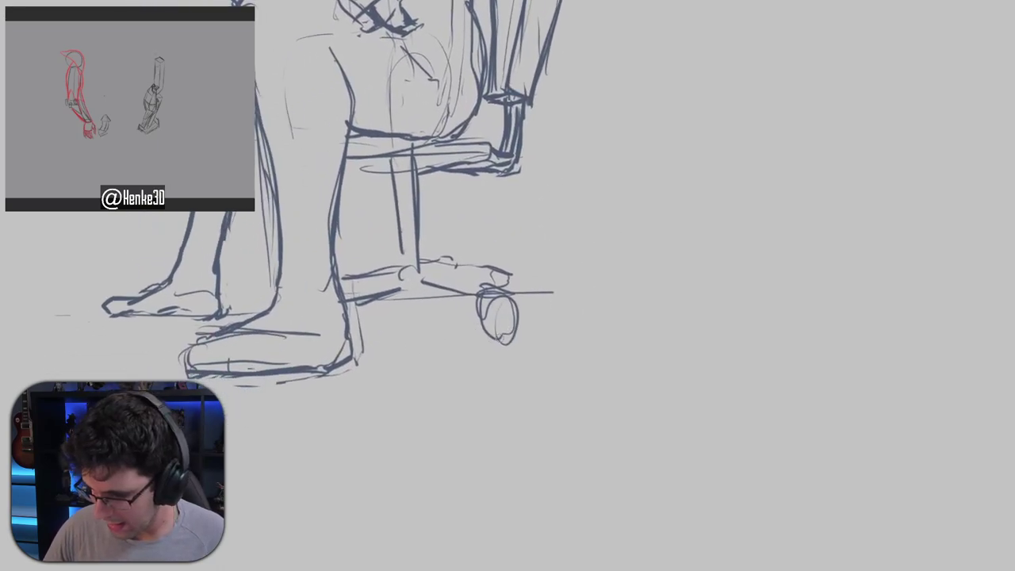
pyautogui.moveTo(485, 305)
pyautogui.mouseDown()
pyautogui.moveTo(480, 333)
pyautogui.moveTo(508, 334)
pyautogui.moveTo(500, 345)
pyautogui.moveTo(516, 311)
pyautogui.mouseUp()
pyautogui.hotkey('ctrl', 'z')
pyautogui.moveTo(493, 350)
pyautogui.mouseDown()
pyautogui.moveTo(498, 299)
pyautogui.moveTo(471, 308)
pyautogui.moveTo(470, 350)
pyautogui.mouseUp()
pyautogui.moveTo(480, 299)
pyautogui.mouseDown()
pyautogui.moveTo(462, 326)
pyautogui.moveTo(488, 354)
pyautogui.mouseUp()
pyautogui.moveTo(475, 300)
pyautogui.mouseDown()
pyautogui.moveTo(465, 315)
pyautogui.moveTo(510, 305)
pyautogui.moveTo(495, 347)
pyautogui.moveTo(510, 274)
pyautogui.moveTo(443, 260)
pyautogui.mouseUp()
pyautogui.hotkey('ctrl', 'z')
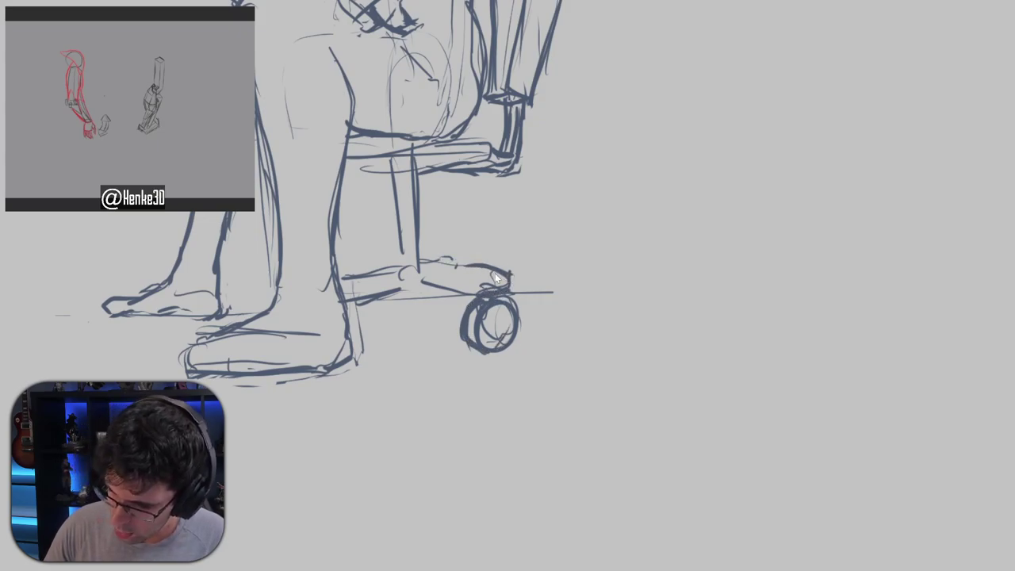
# Redraw the chair base's two visible arms and central hub with bolder lines, and strengthen the front edge of the seat post.
pyautogui.moveTo(509, 276); pyautogui.dragTo(421, 258)
pyautogui.moveTo(478, 295)
pyautogui.mouseDown()
pyautogui.moveTo(417, 284)
pyautogui.moveTo(482, 299)
pyautogui.mouseUp()
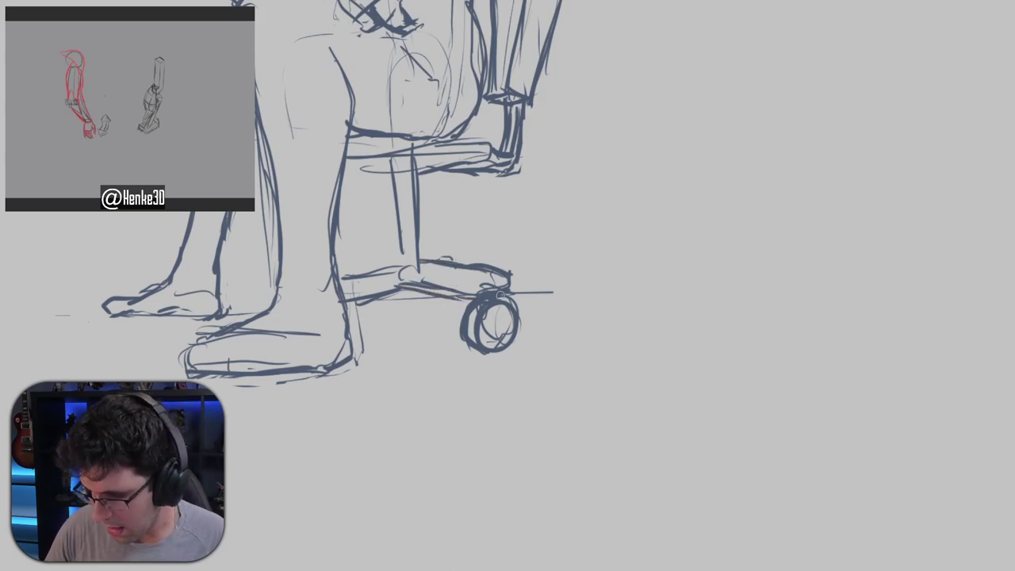
pyautogui.moveTo(416, 252)
pyautogui.mouseDown()
pyautogui.moveTo(340, 277)
pyautogui.moveTo(337, 286)
pyautogui.moveTo(393, 290)
pyautogui.mouseUp()
pyautogui.moveTo(340, 294); pyautogui.dragTo(407, 283)
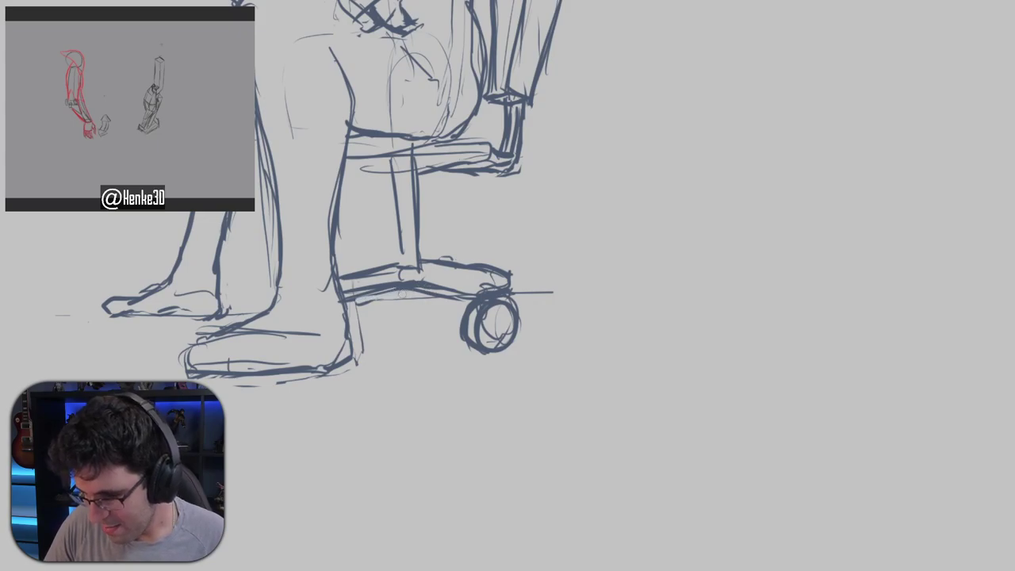
pyautogui.moveTo(430, 297); pyautogui.dragTo(476, 303)
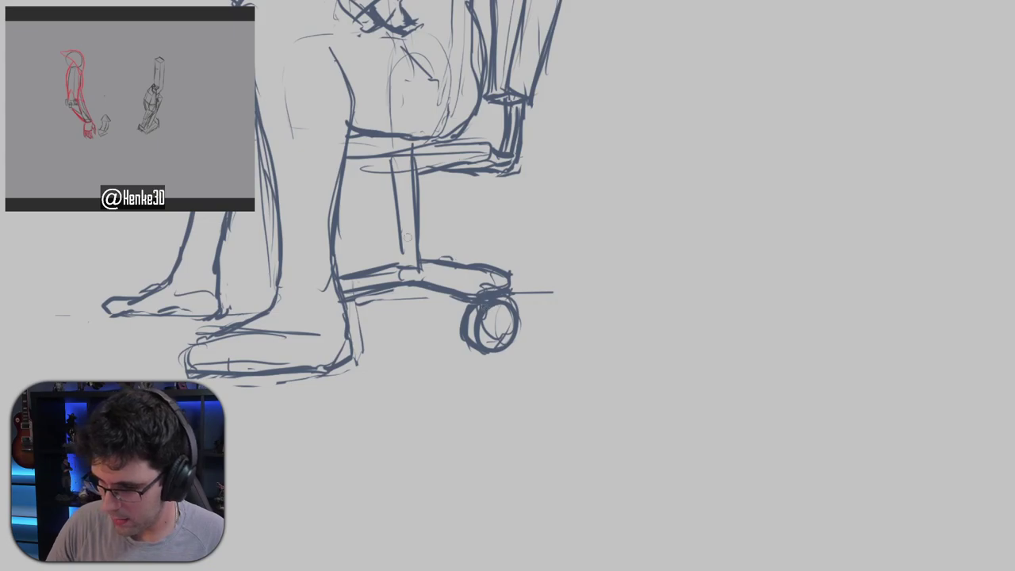
pyautogui.moveTo(394, 164)
pyautogui.mouseDown()
pyautogui.moveTo(403, 264)
pyautogui.moveTo(401, 252)
pyautogui.mouseUp()
pyautogui.moveTo(473, 160)
pyautogui.mouseDown()
pyautogui.moveTo(586, 230)
pyautogui.moveTo(578, 200)
pyautogui.mouseUp()
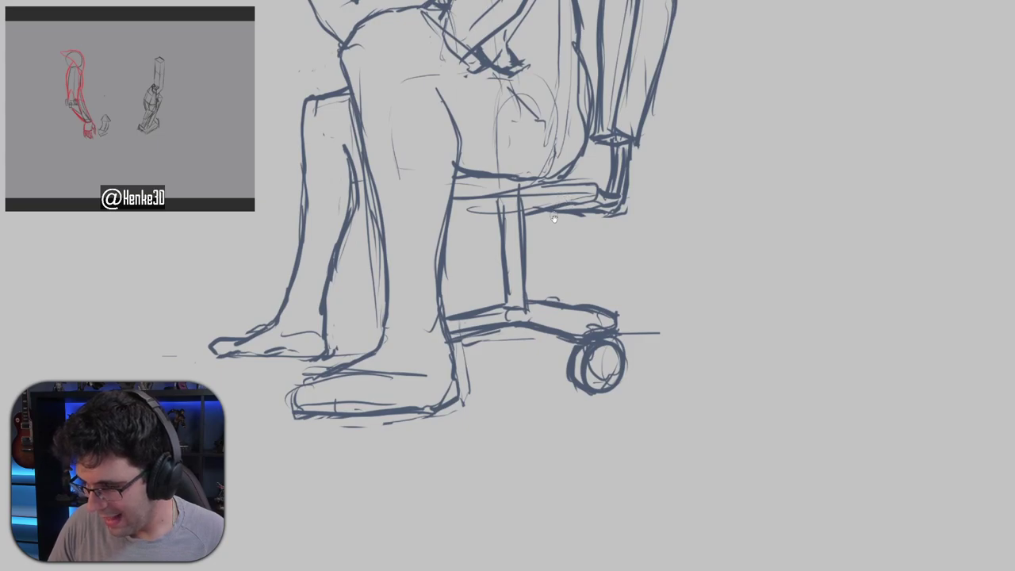
# Redraw the chair's seat cushion as a flat box with bold top, bottom and end edges.
pyautogui.moveTo(543, 251)
pyautogui.mouseDown()
pyautogui.moveTo(528, 212)
pyautogui.moveTo(547, 245)
pyautogui.mouseUp()
pyautogui.moveTo(535, 207); pyautogui.dragTo(590, 229)
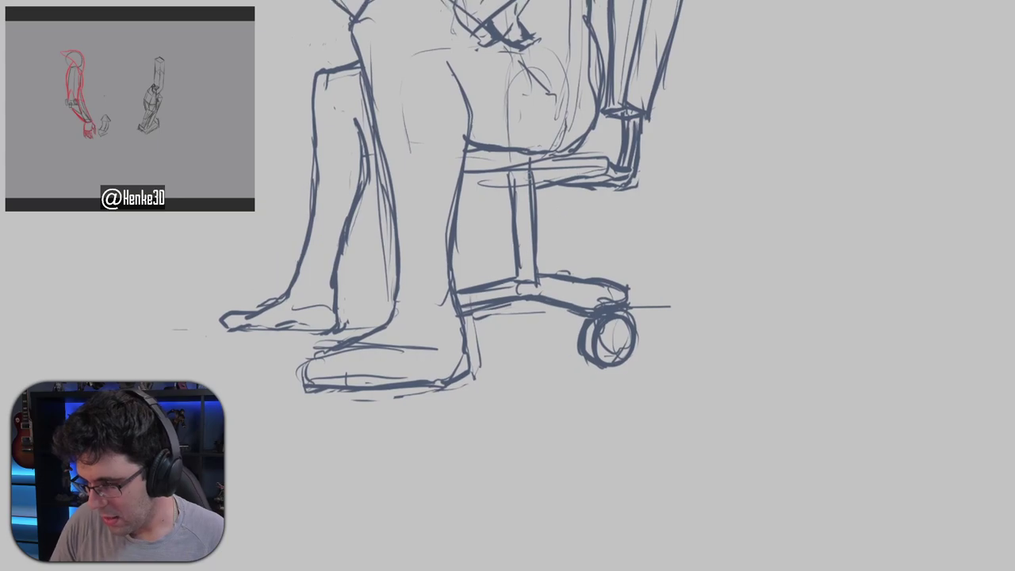
pyautogui.moveTo(459, 169); pyautogui.dragTo(586, 167)
pyautogui.moveTo(498, 172)
pyautogui.mouseDown()
pyautogui.moveTo(584, 168)
pyautogui.moveTo(604, 152)
pyautogui.moveTo(554, 151)
pyautogui.moveTo(604, 151)
pyautogui.moveTo(606, 163)
pyautogui.moveTo(469, 159)
pyautogui.moveTo(476, 170)
pyautogui.mouseUp()
pyautogui.moveTo(475, 169)
pyautogui.mouseDown()
pyautogui.moveTo(474, 152)
pyautogui.moveTo(557, 149)
pyautogui.mouseUp()
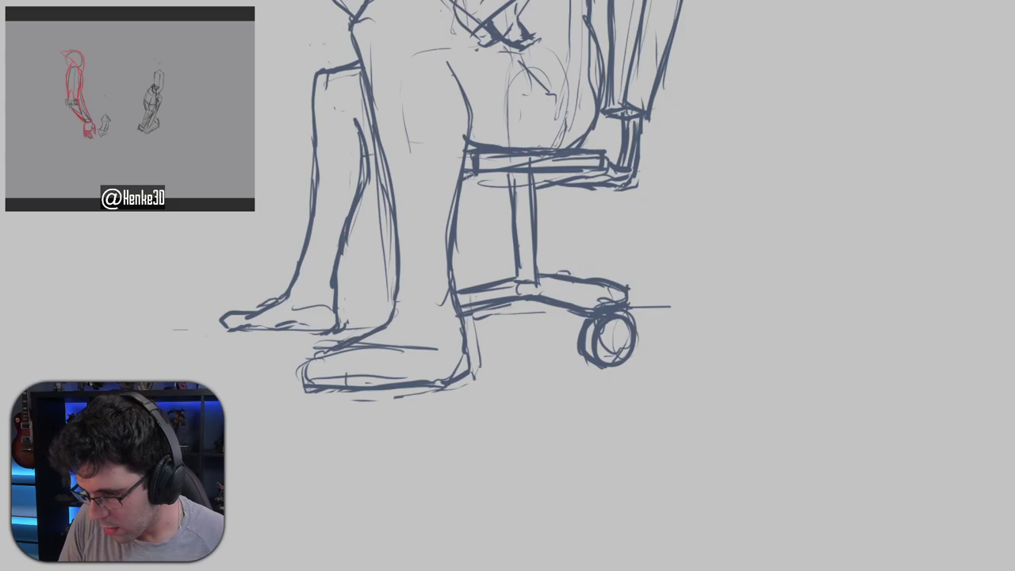
# Add a bold lower plate line beneath the seat cushion and hatch its underside with dark shading.
pyautogui.moveTo(603, 167); pyautogui.dragTo(603, 171)
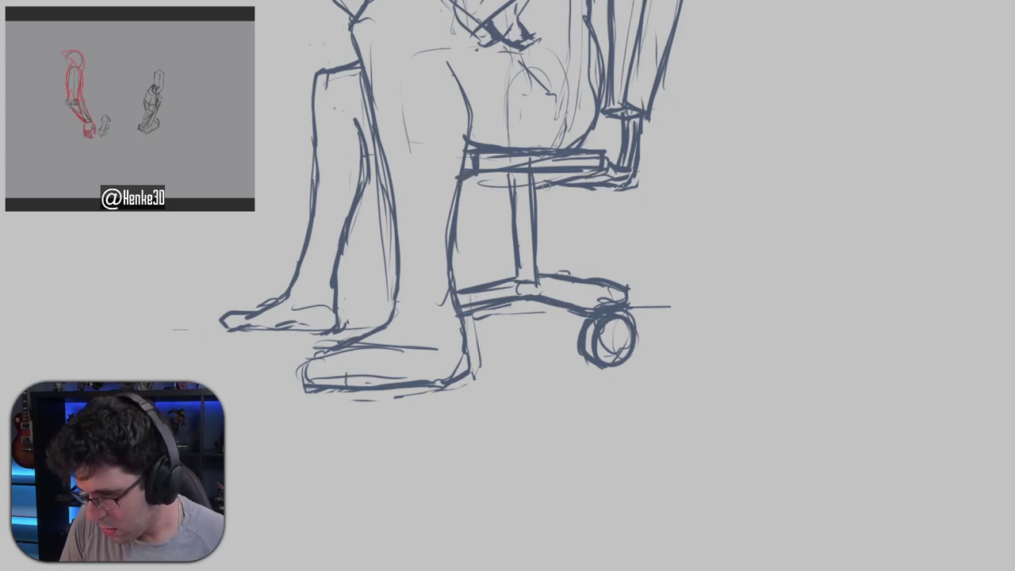
pyautogui.moveTo(463, 184)
pyautogui.mouseDown()
pyautogui.moveTo(505, 185)
pyautogui.moveTo(453, 184)
pyautogui.mouseUp()
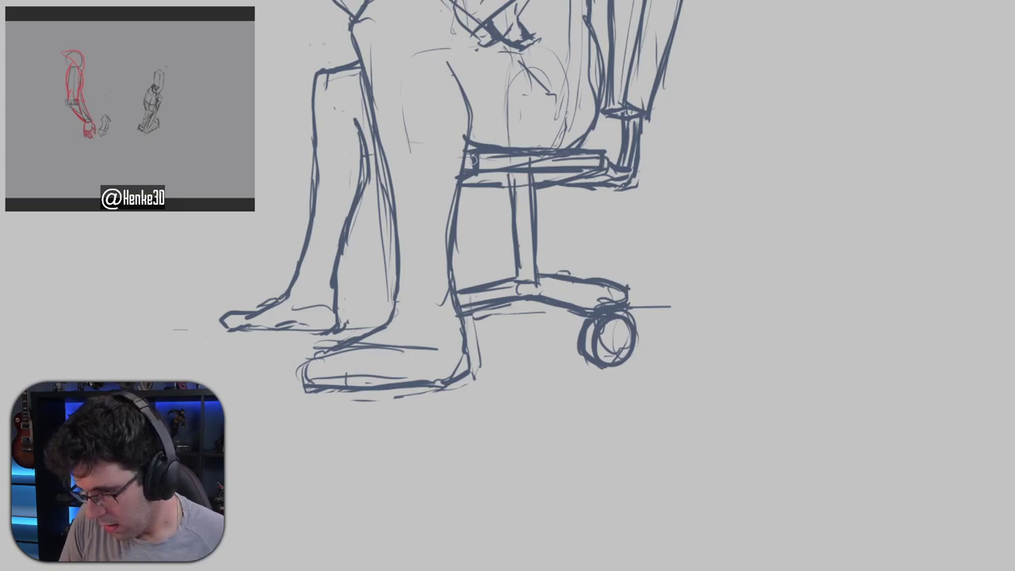
pyautogui.moveTo(473, 158)
pyautogui.mouseDown()
pyautogui.moveTo(468, 170)
pyautogui.moveTo(501, 181)
pyautogui.moveTo(574, 176)
pyautogui.mouseUp()
pyautogui.moveTo(510, 183); pyautogui.dragTo(527, 182)
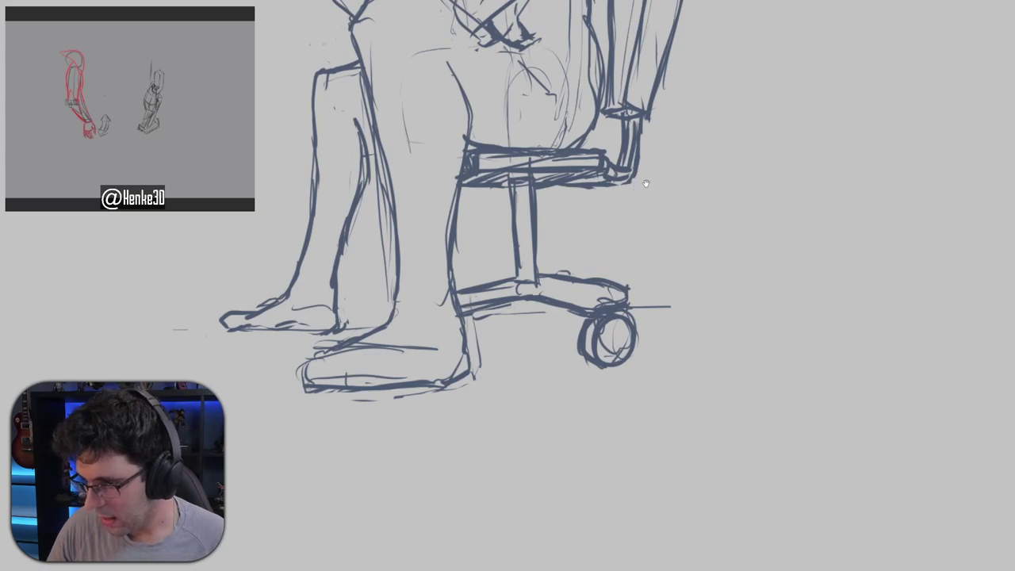
# Refine the front edge and inner seam of the chair's backrest with repeated vertical strokes.
pyautogui.moveTo(645, 184); pyautogui.dragTo(592, 230)
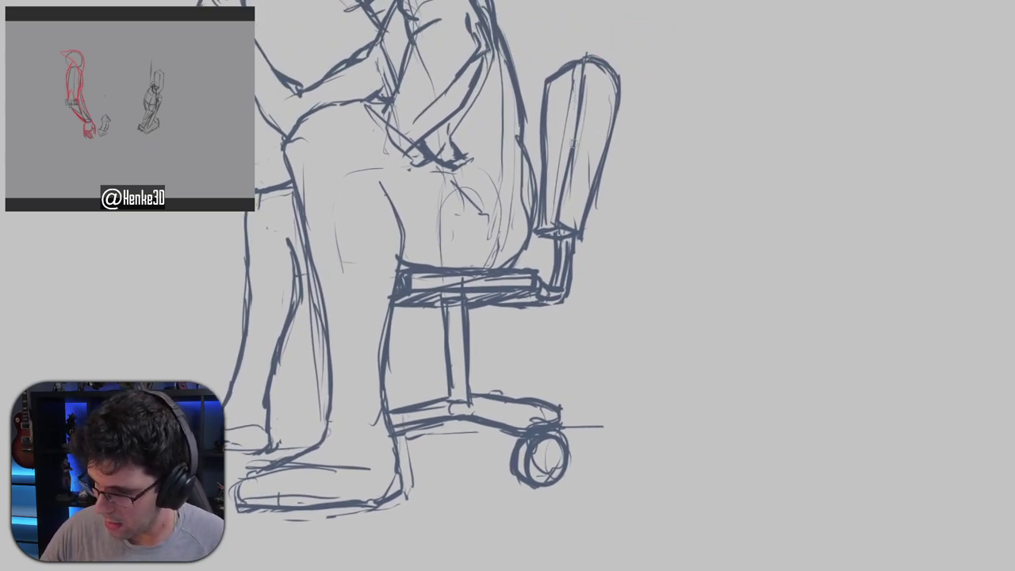
pyautogui.moveTo(578, 65)
pyautogui.mouseDown()
pyautogui.moveTo(564, 170)
pyautogui.moveTo(577, 75)
pyautogui.moveTo(545, 134)
pyautogui.mouseUp()
pyautogui.moveTo(548, 82); pyautogui.dragTo(544, 171)
pyautogui.hotkey('ctrl', 'z')
pyautogui.hotkey('ctrl', 'z')
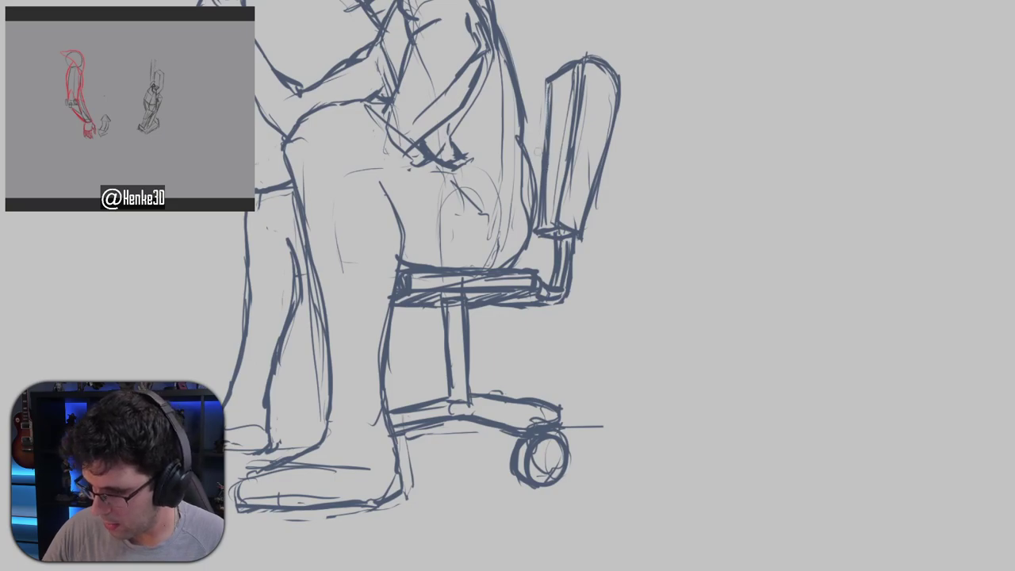
pyautogui.moveTo(602, 213)
pyautogui.mouseDown()
pyautogui.moveTo(623, 158)
pyautogui.moveTo(625, 201)
pyautogui.moveTo(592, 163)
pyautogui.moveTo(622, 198)
pyautogui.mouseUp()
pyautogui.scroll(-3, 623, 211)
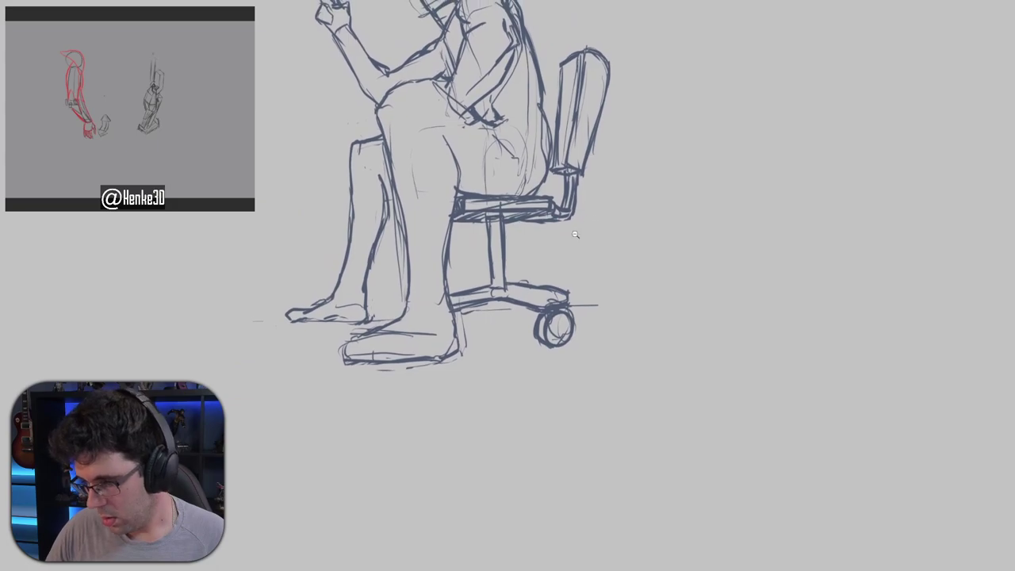
# Erase the curved top edge of the chair's rear base arm and redraw it as a straighter line from hub to caster.
pyautogui.scroll(4, 515, 281)
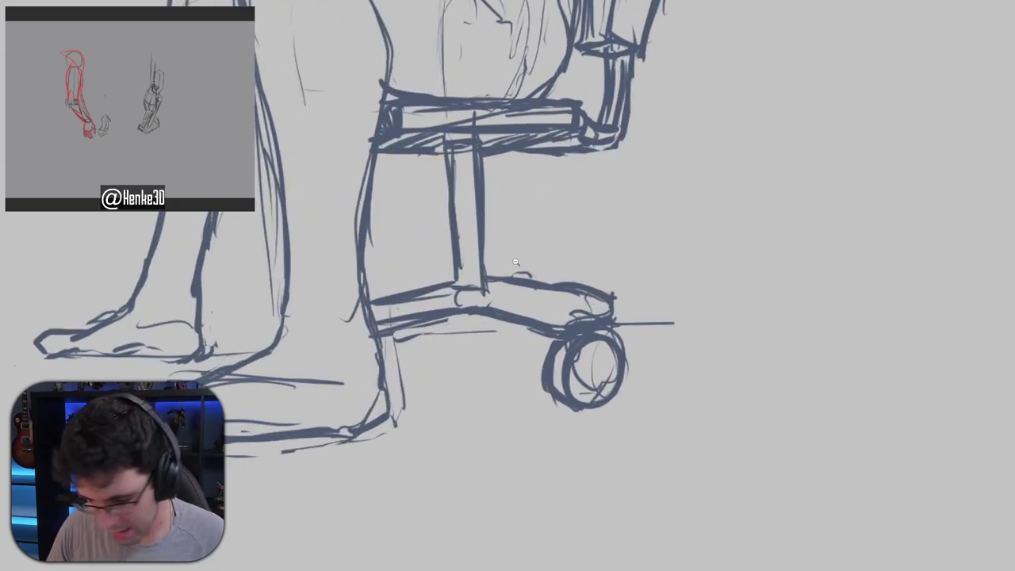
pyautogui.moveTo(585, 298); pyautogui.dragTo(526, 278)
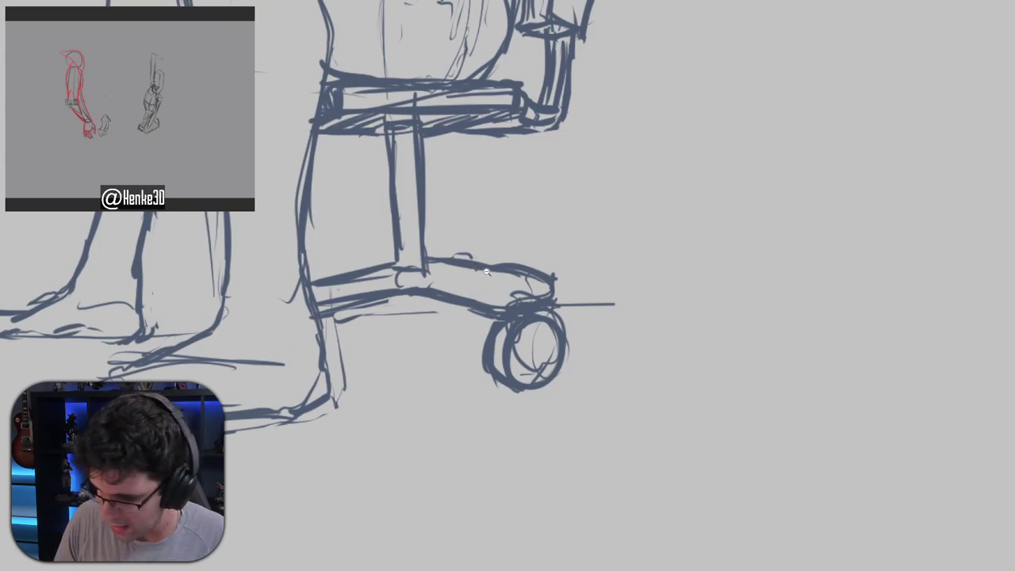
pyautogui.moveTo(449, 262)
pyautogui.mouseDown()
pyautogui.moveTo(425, 242)
pyautogui.moveTo(436, 263)
pyautogui.moveTo(500, 257)
pyautogui.moveTo(466, 265)
pyautogui.moveTo(564, 256)
pyautogui.mouseUp()
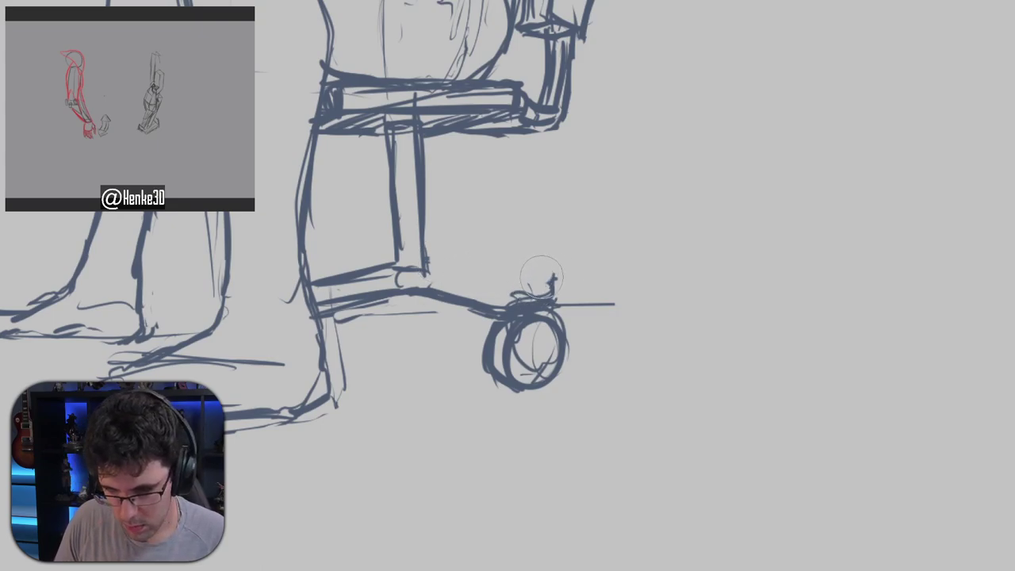
pyautogui.press('b')
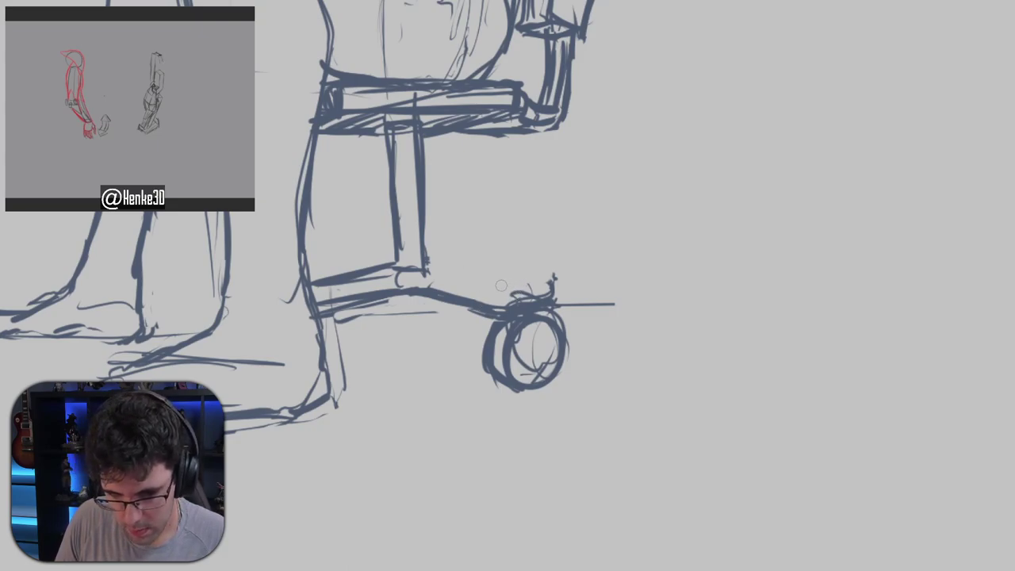
pyautogui.moveTo(431, 269)
pyautogui.mouseDown()
pyautogui.moveTo(472, 270)
pyautogui.moveTo(428, 268)
pyautogui.moveTo(534, 275)
pyautogui.mouseUp()
pyautogui.moveTo(465, 272)
pyautogui.mouseDown()
pyautogui.moveTo(543, 278)
pyautogui.moveTo(552, 297)
pyautogui.moveTo(553, 283)
pyautogui.moveTo(492, 287)
pyautogui.mouseUp()
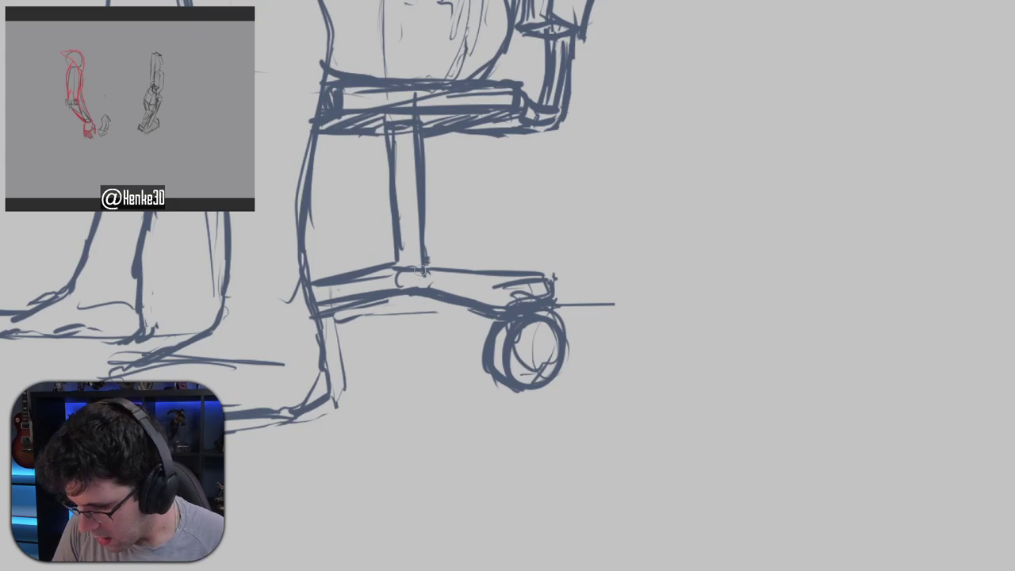
pyautogui.moveTo(420, 272)
pyautogui.mouseDown()
pyautogui.moveTo(503, 290)
pyautogui.moveTo(494, 291)
pyautogui.moveTo(546, 283)
pyautogui.mouseUp()
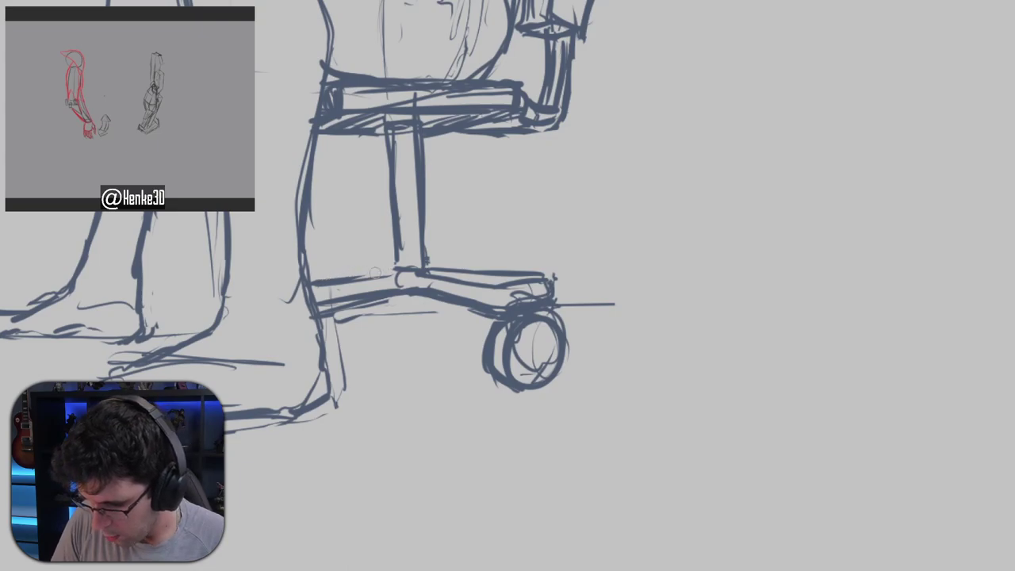
# Thin and flatten the edges of the front base arm between the near leg and the hub.
pyautogui.moveTo(317, 279)
pyautogui.mouseDown()
pyautogui.moveTo(396, 271)
pyautogui.moveTo(331, 277)
pyautogui.mouseUp()
pyautogui.moveTo(393, 271); pyautogui.dragTo(306, 279)
pyautogui.moveTo(370, 276)
pyautogui.mouseDown()
pyautogui.moveTo(327, 281)
pyautogui.moveTo(385, 277)
pyautogui.moveTo(380, 284)
pyautogui.moveTo(395, 293)
pyautogui.moveTo(314, 294)
pyautogui.moveTo(386, 295)
pyautogui.moveTo(325, 311)
pyautogui.mouseUp()
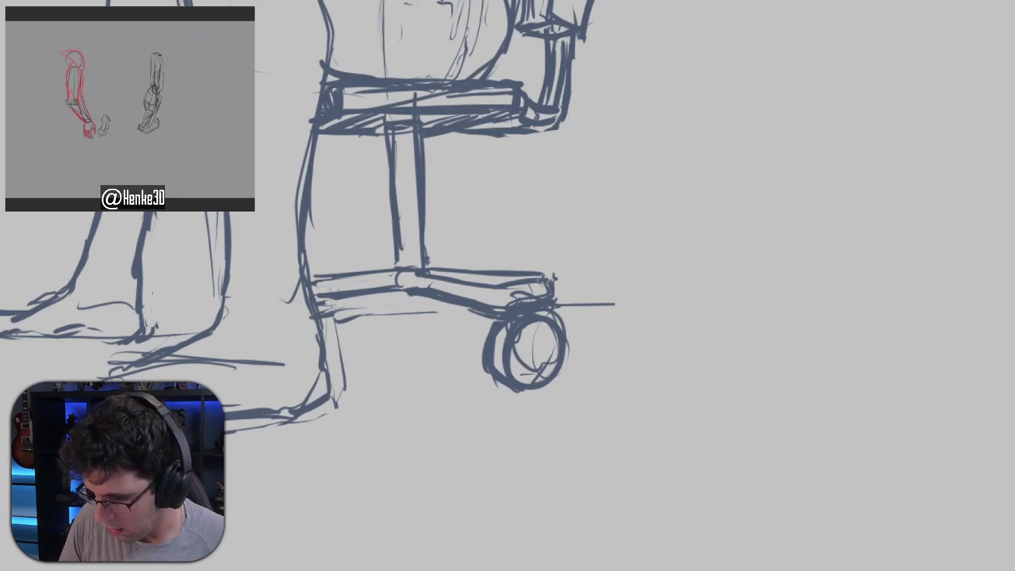
# Square off the end of the rear base arm into a small box shape above the caster.
pyautogui.moveTo(495, 282)
pyautogui.mouseDown()
pyautogui.moveTo(549, 279)
pyautogui.moveTo(485, 284)
pyautogui.moveTo(544, 311)
pyautogui.moveTo(450, 294)
pyautogui.mouseUp()
pyautogui.moveTo(516, 312)
pyautogui.mouseDown()
pyautogui.moveTo(546, 309)
pyautogui.moveTo(501, 318)
pyautogui.mouseUp()
pyautogui.moveTo(587, 349)
pyautogui.mouseDown()
pyautogui.moveTo(610, 365)
pyautogui.moveTo(616, 397)
pyautogui.mouseUp()
pyautogui.moveTo(490, 320); pyautogui.dragTo(574, 319)
pyautogui.moveTo(489, 314); pyautogui.dragTo(585, 324)
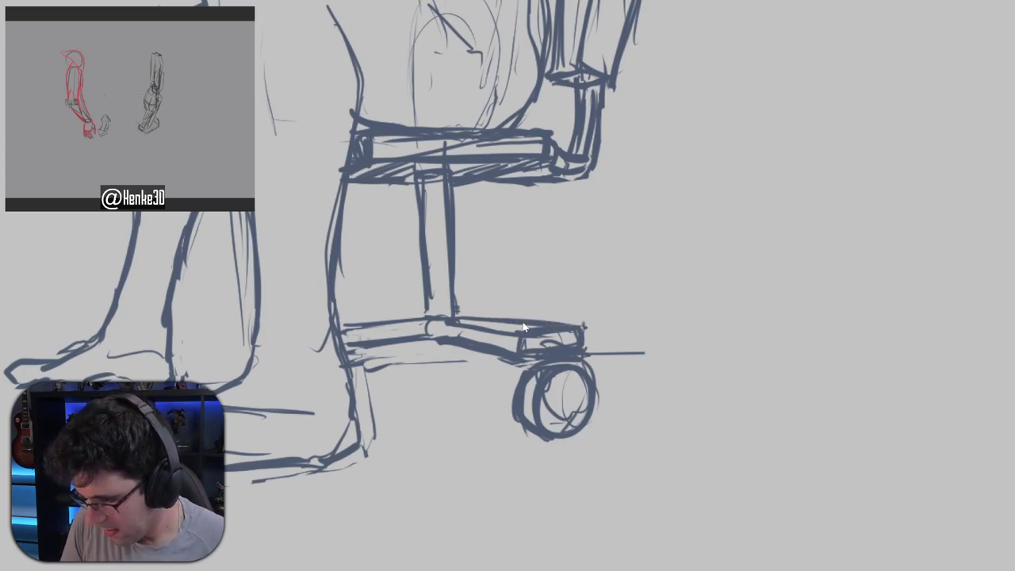
pyautogui.moveTo(491, 315); pyautogui.dragTo(583, 321)
pyautogui.scroll(-5, 641, 322)
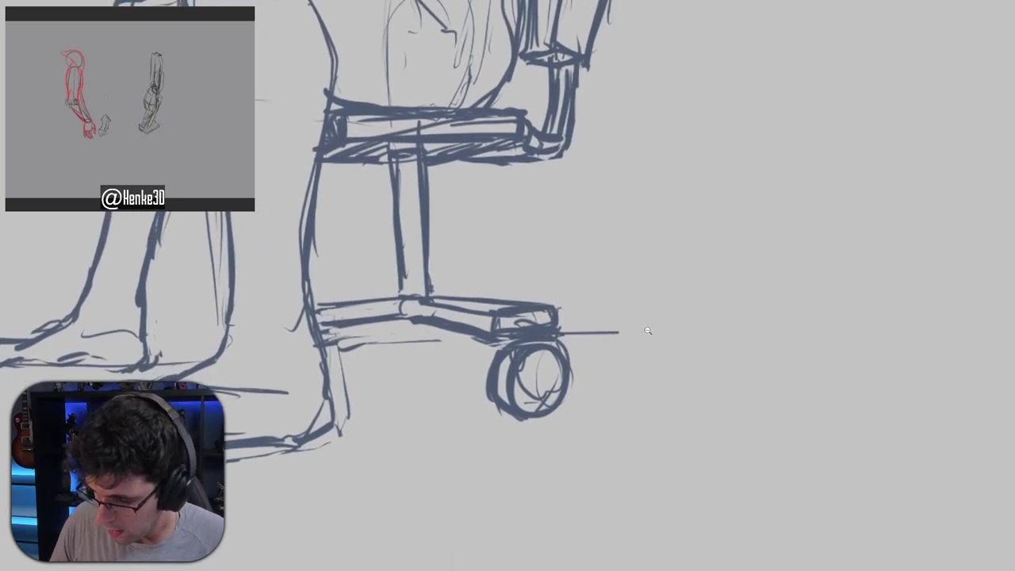
pyautogui.scroll(-2, 579, 369)
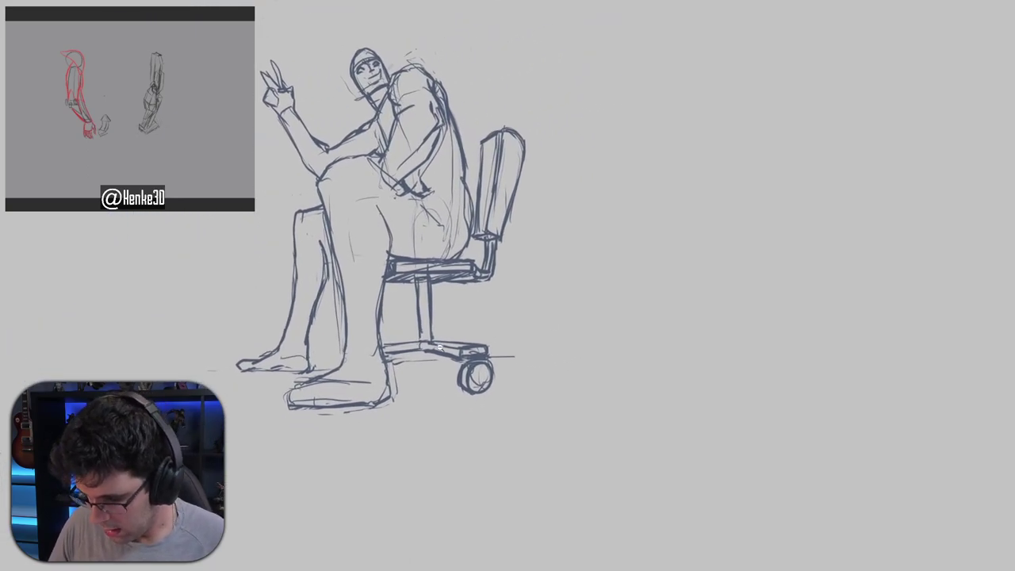
# Draw a small distant caster under the rear base arm near the hub, replacing the first attempt.
pyautogui.scroll(6, 475, 355)
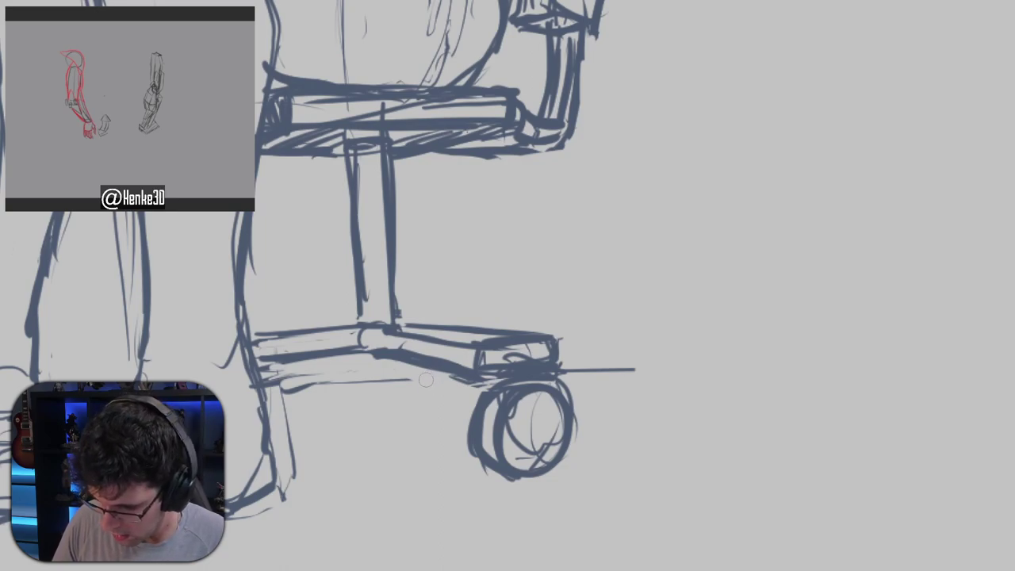
pyautogui.moveTo(425, 380)
pyautogui.mouseDown()
pyautogui.moveTo(417, 371)
pyautogui.moveTo(420, 386)
pyautogui.moveTo(444, 376)
pyautogui.mouseUp()
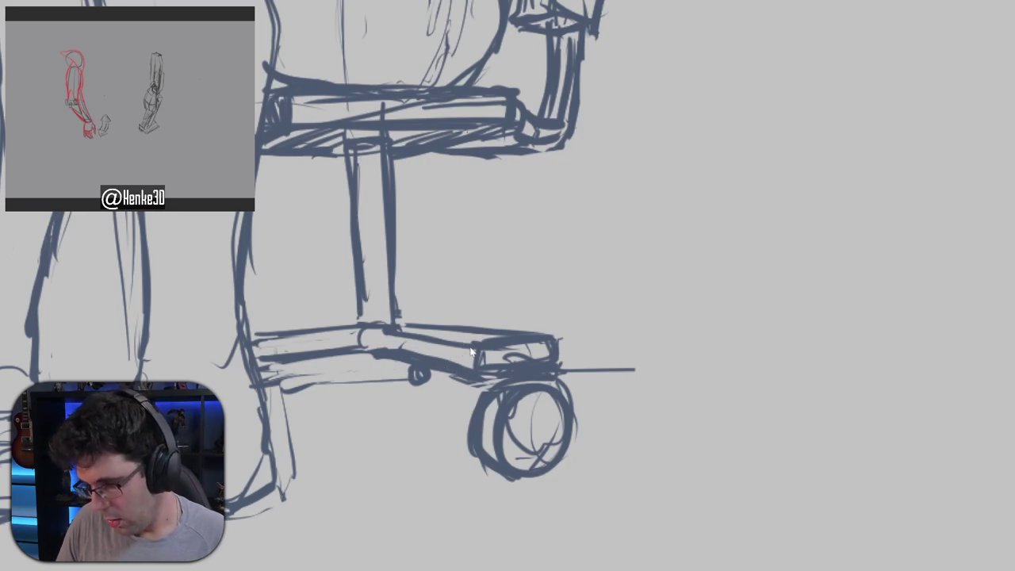
pyautogui.hotkey('ctrl', 'z')
pyautogui.hotkey('ctrl', 'z')
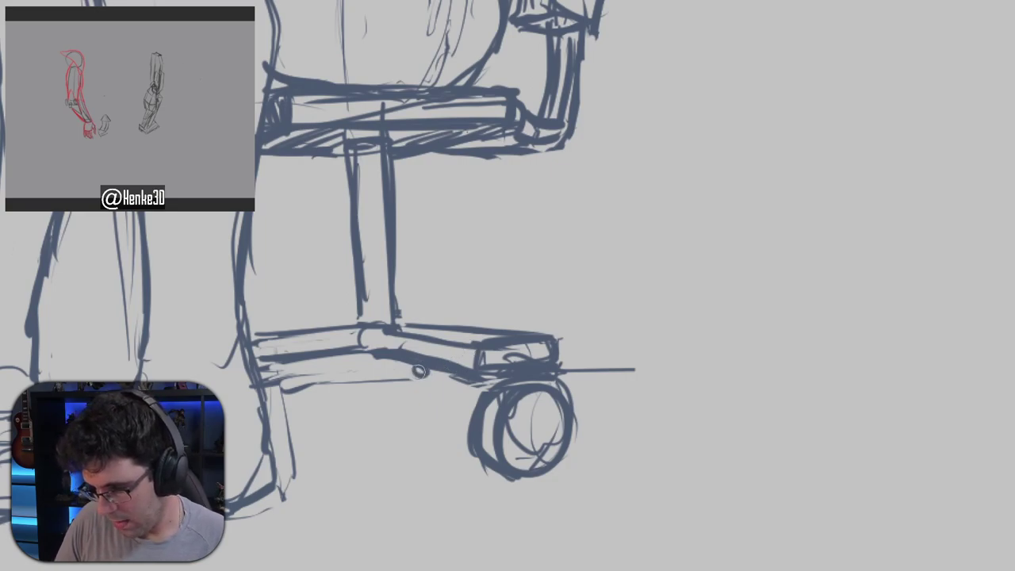
pyautogui.moveTo(419, 371); pyautogui.dragTo(432, 370)
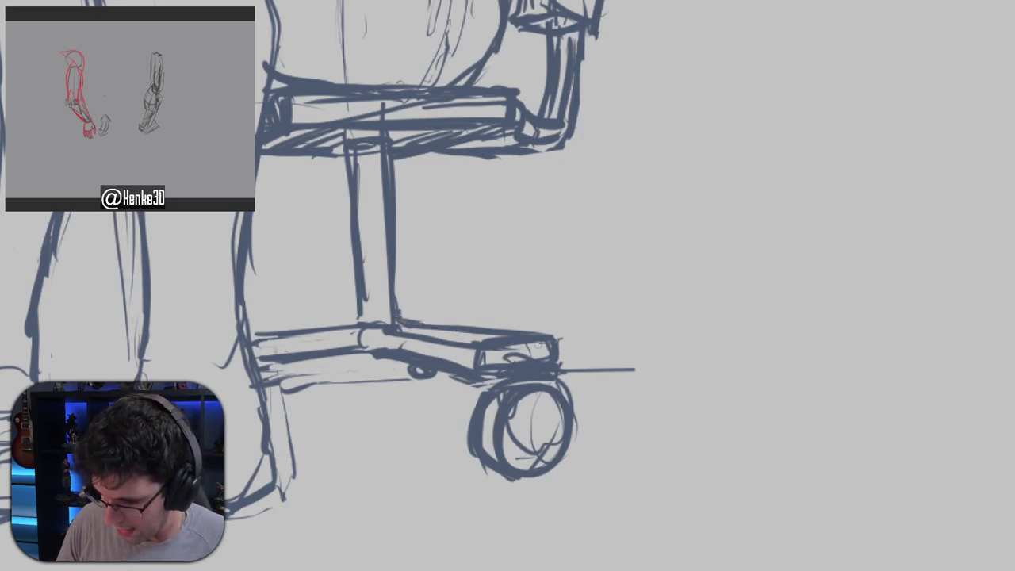
pyautogui.scroll(-5, 612, 318)
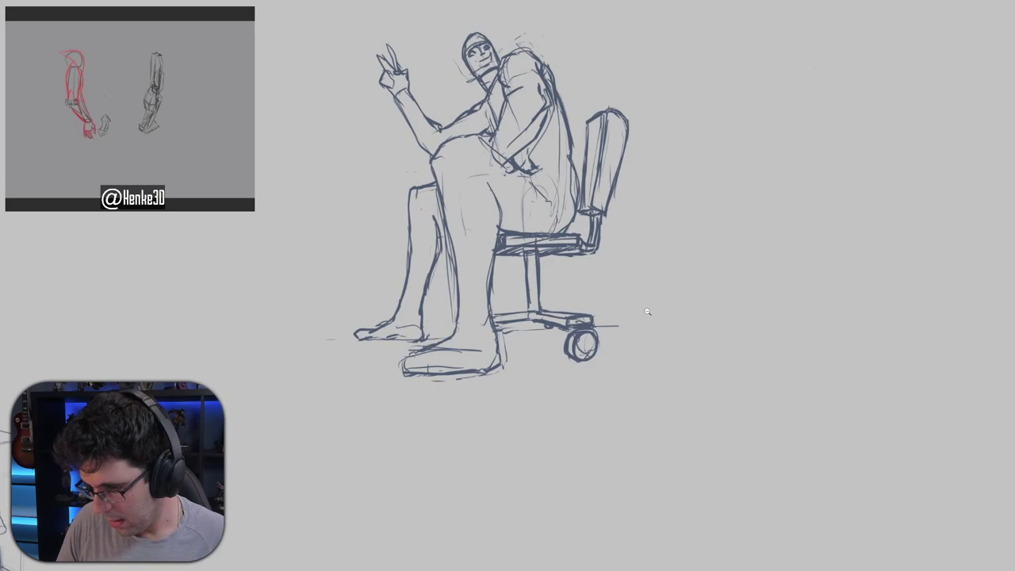
pyautogui.scroll(3, 658, 321)
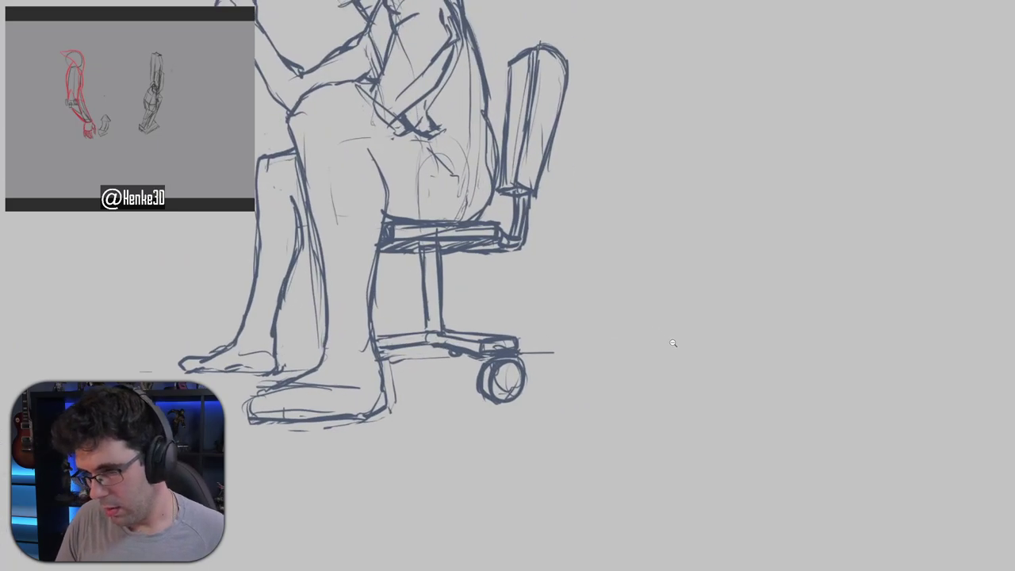
pyautogui.scroll(-3, 672, 343)
pyautogui.scroll(2, 528, 223)
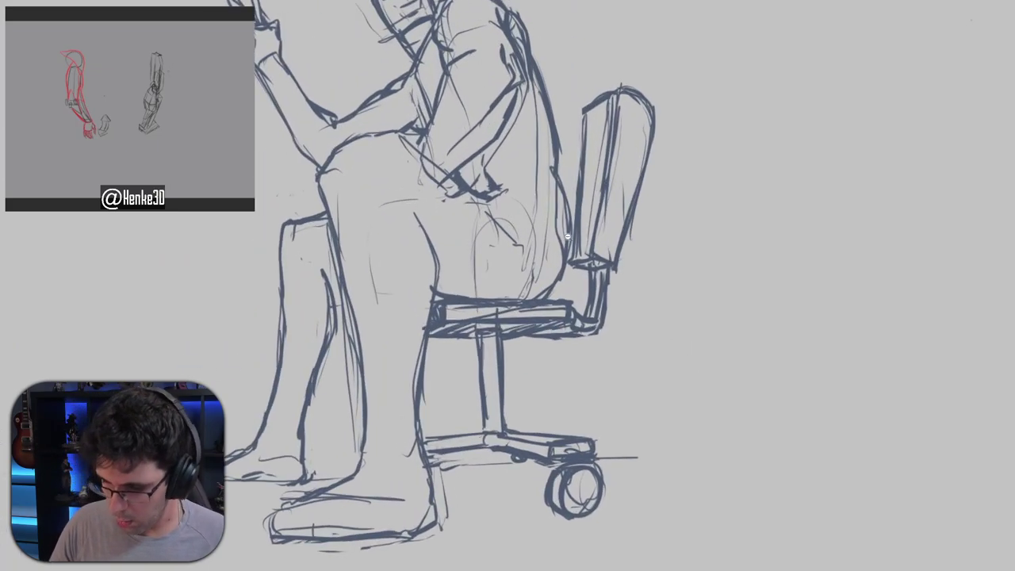
pyautogui.scroll(-1, 558, 235)
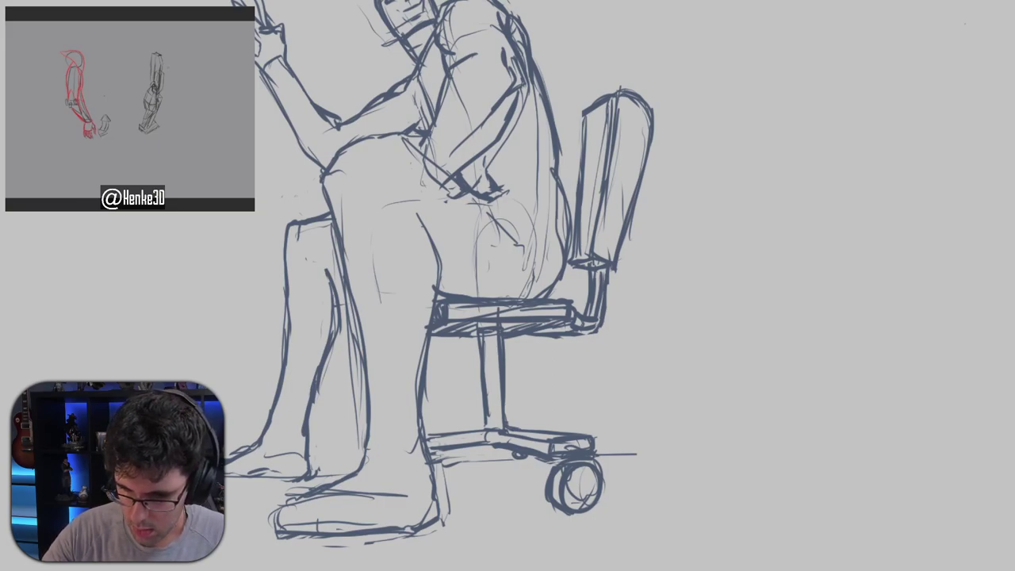
# Draw an orange contour line from the near knee down the shin and over the foot to the sole.
pyautogui.moveTo(494, 190)
pyautogui.mouseDown()
pyautogui.moveTo(520, 233)
pyautogui.moveTo(498, 303)
pyautogui.moveTo(523, 198)
pyautogui.mouseUp()
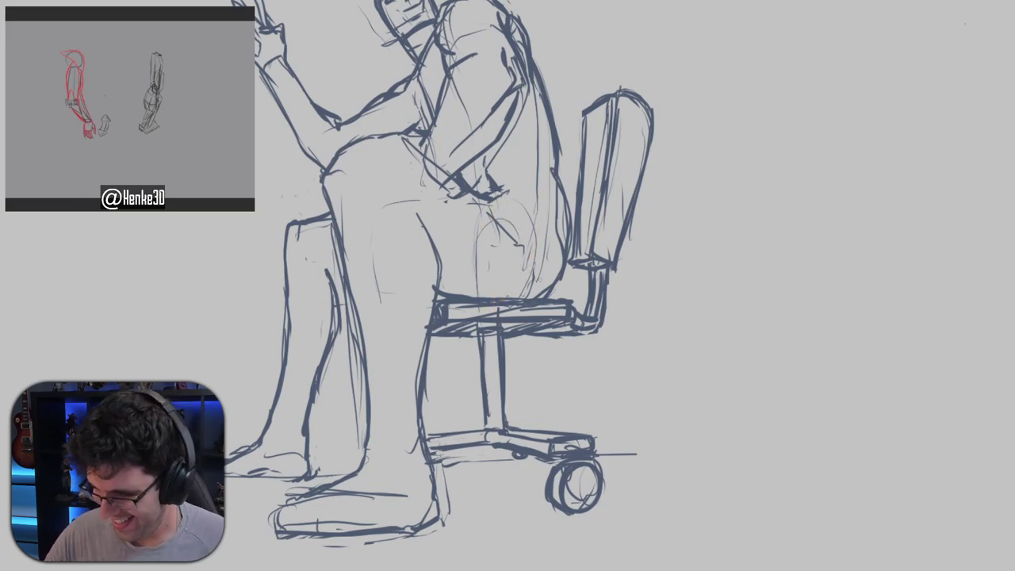
pyautogui.moveTo(517, 247)
pyautogui.mouseDown()
pyautogui.moveTo(532, 258)
pyautogui.moveTo(515, 309)
pyautogui.mouseUp()
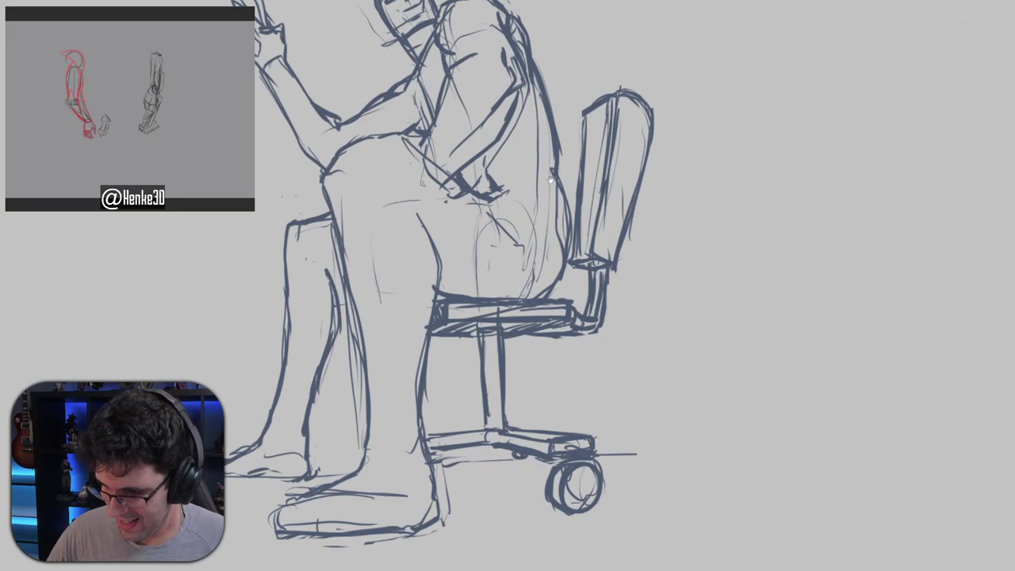
pyautogui.moveTo(553, 181); pyautogui.dragTo(530, 126)
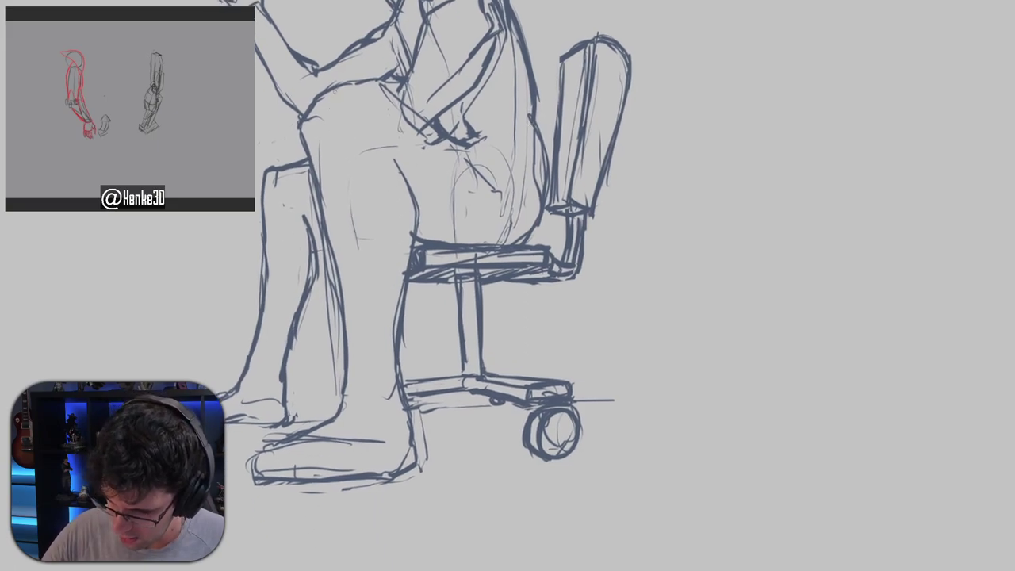
pyautogui.moveTo(331, 89)
pyautogui.mouseDown()
pyautogui.moveTo(324, 152)
pyautogui.moveTo(360, 321)
pyautogui.moveTo(363, 397)
pyautogui.moveTo(343, 426)
pyautogui.mouseUp()
pyautogui.hotkey('ctrl', 'z')
pyautogui.moveTo(362, 394)
pyautogui.mouseDown()
pyautogui.moveTo(360, 424)
pyautogui.moveTo(316, 438)
pyautogui.moveTo(301, 479)
pyautogui.mouseUp()
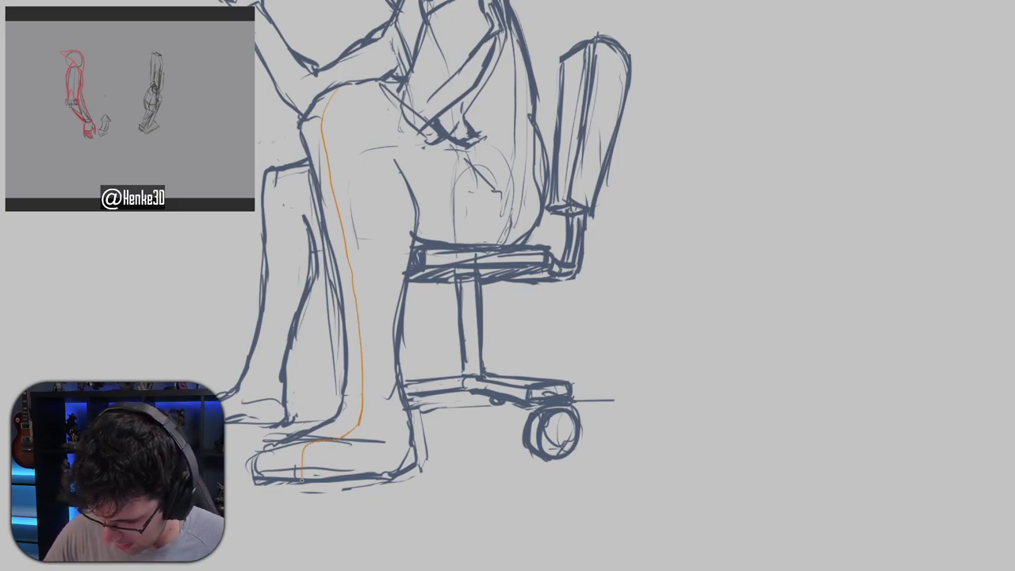
pyautogui.moveTo(361, 410); pyautogui.dragTo(335, 436)
# Draw orange plane lines from the underarm to the hip and along the thigh to the knee, plus an arc across the leg below the knee.
pyautogui.moveTo(413, 269); pyautogui.dragTo(389, 315)
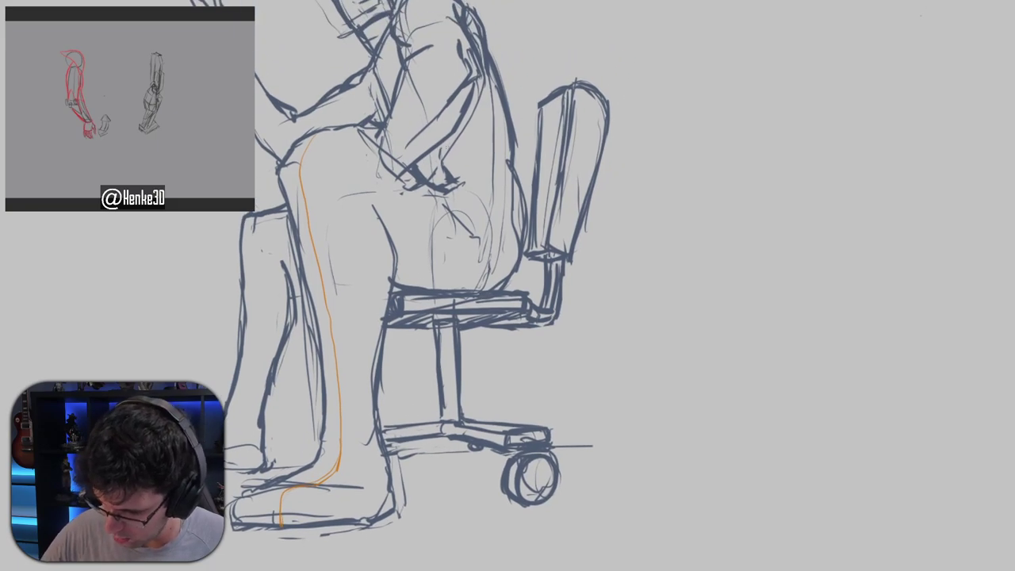
pyautogui.moveTo(545, 219); pyautogui.dragTo(534, 239)
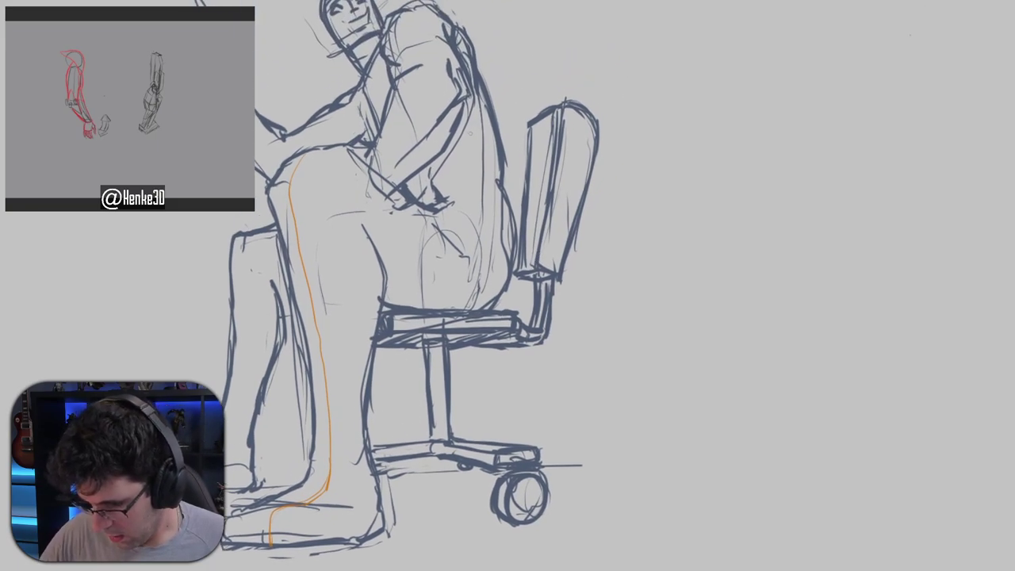
pyautogui.moveTo(463, 132)
pyautogui.mouseDown()
pyautogui.moveTo(476, 210)
pyautogui.moveTo(470, 269)
pyautogui.mouseUp()
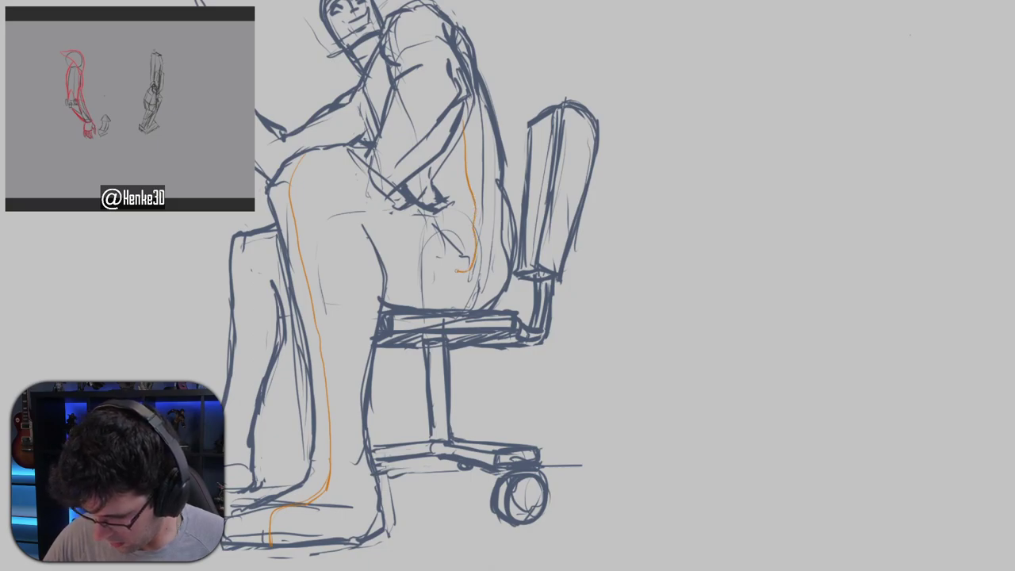
pyautogui.moveTo(472, 270)
pyautogui.mouseDown()
pyautogui.moveTo(368, 196)
pyautogui.moveTo(327, 181)
pyautogui.moveTo(267, 193)
pyautogui.mouseUp()
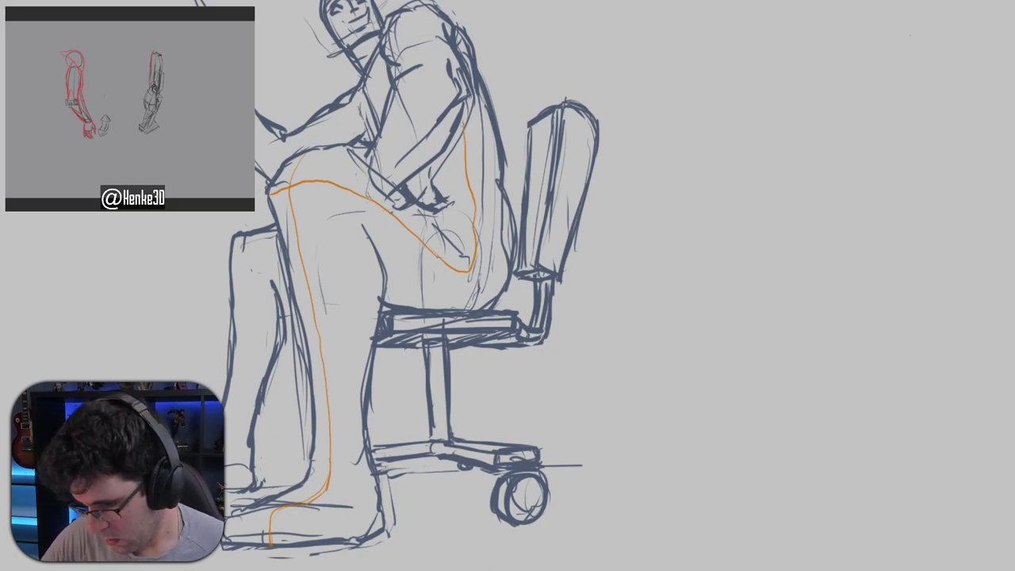
pyautogui.moveTo(461, 119); pyautogui.dragTo(466, 180)
pyautogui.moveTo(488, 232)
pyautogui.mouseDown()
pyautogui.moveTo(530, 212)
pyautogui.moveTo(544, 192)
pyautogui.mouseUp()
pyautogui.moveTo(354, 187)
pyautogui.mouseDown()
pyautogui.moveTo(402, 178)
pyautogui.moveTo(450, 206)
pyautogui.mouseUp()
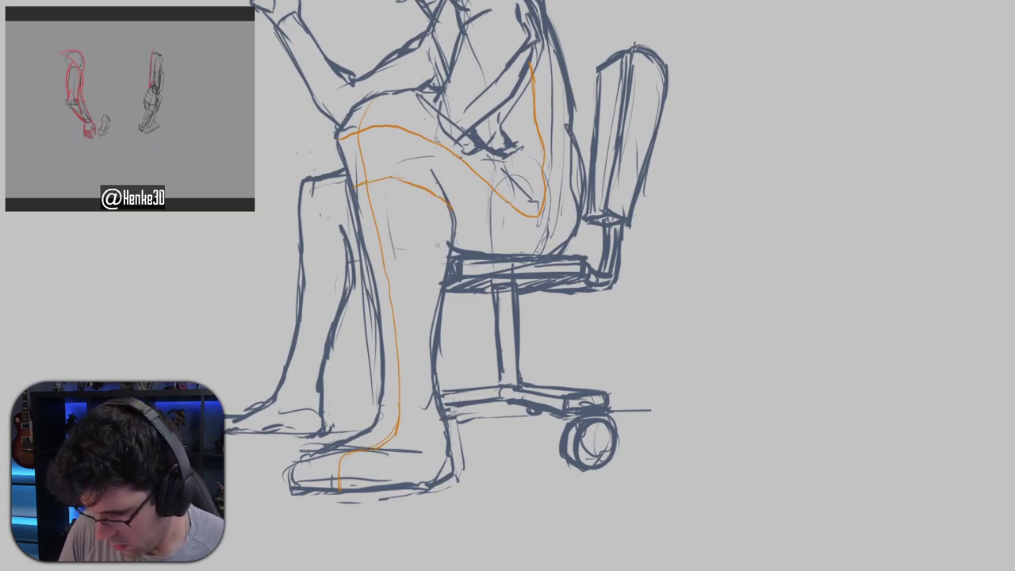
# Draw orange cross-contour arcs down the near lower leg from below the knee to the ankle, plus a contour around the heel.
pyautogui.moveTo(451, 252)
pyautogui.mouseDown()
pyautogui.moveTo(414, 232)
pyautogui.moveTo(363, 238)
pyautogui.mouseUp()
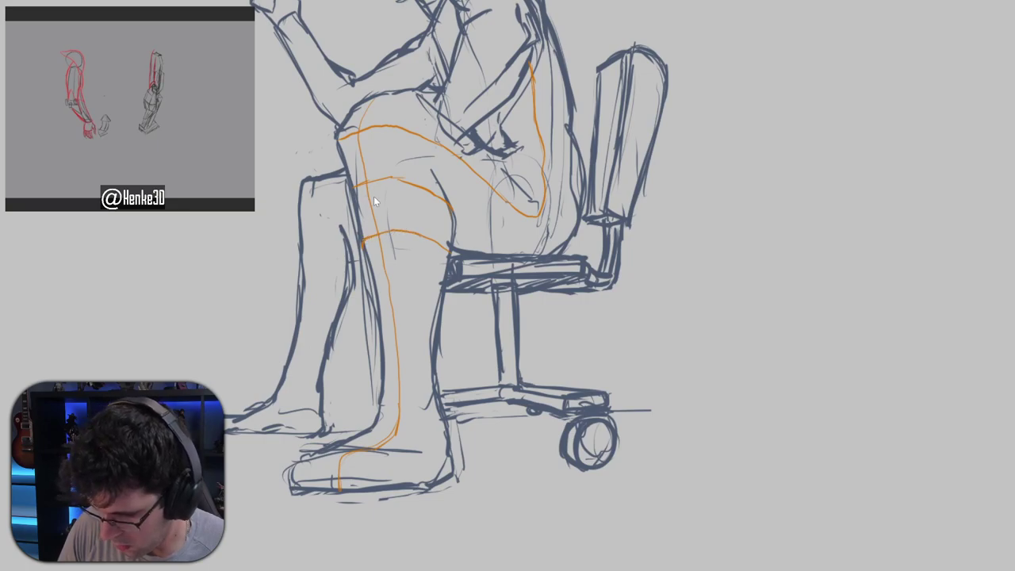
pyautogui.moveTo(442, 300); pyautogui.dragTo(382, 298)
pyautogui.moveTo(539, 358); pyautogui.dragTo(512, 267)
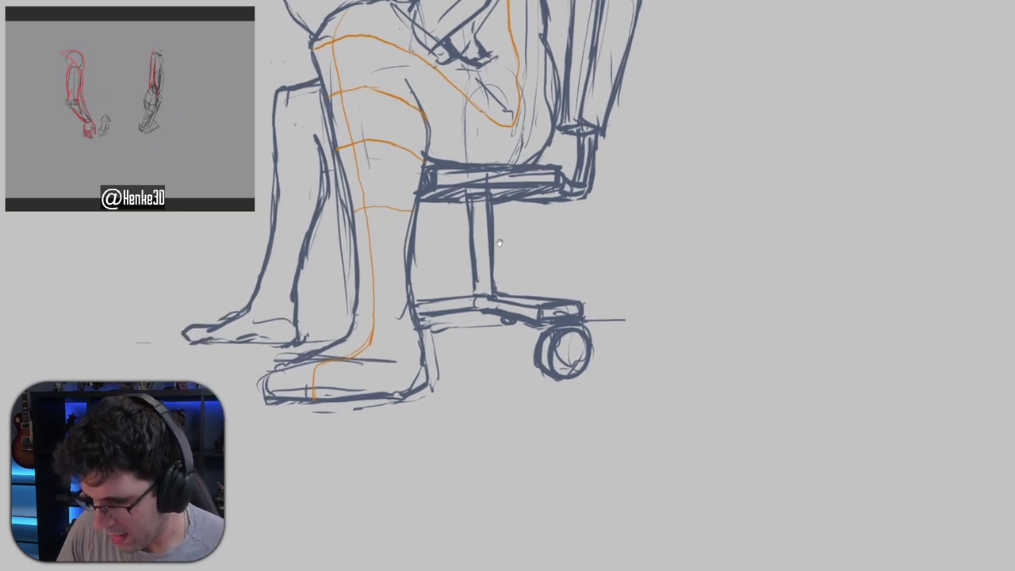
pyautogui.moveTo(410, 216); pyautogui.dragTo(372, 208)
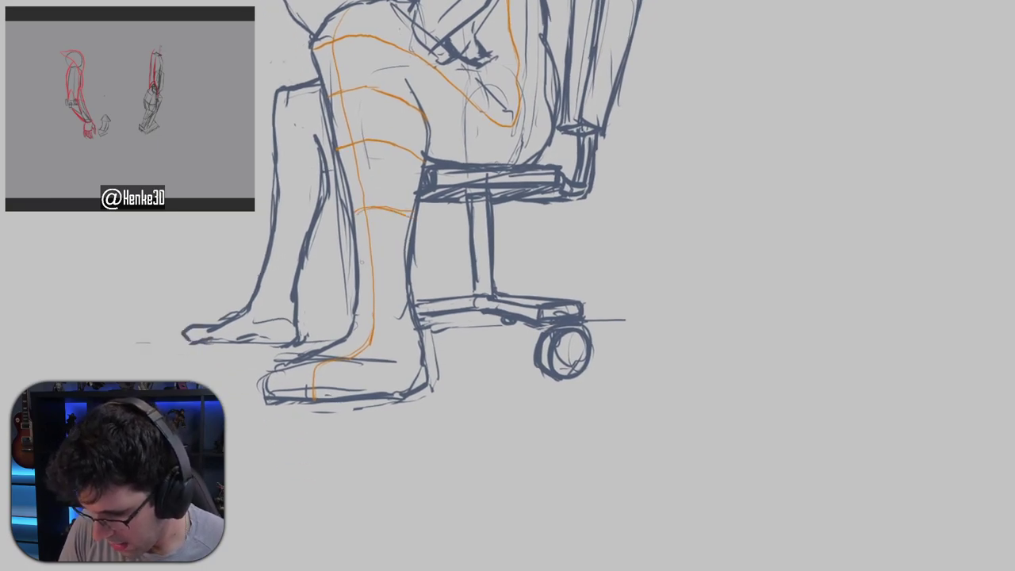
pyautogui.moveTo(358, 260); pyautogui.dragTo(408, 264)
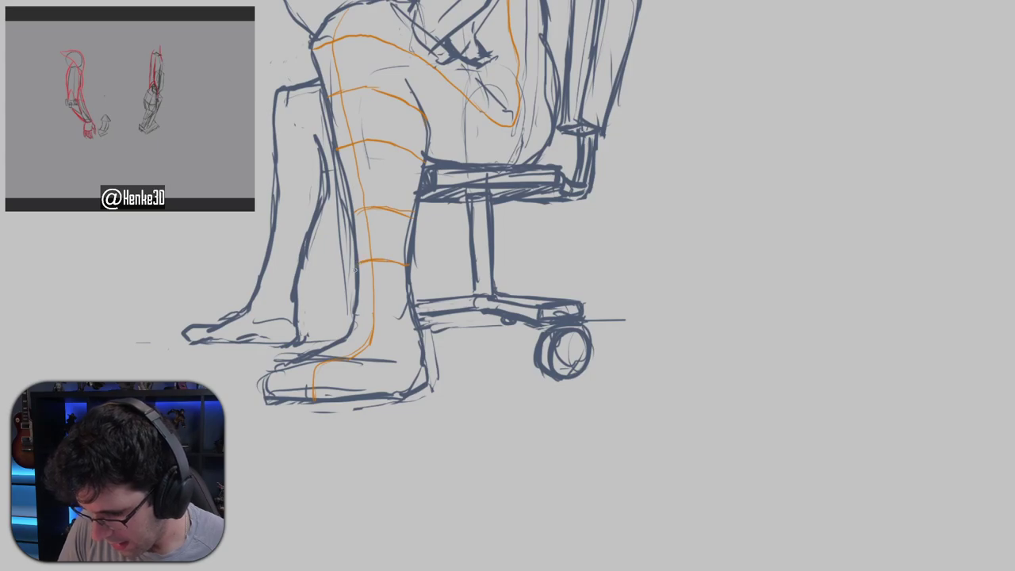
pyautogui.moveTo(354, 313); pyautogui.dragTo(408, 312)
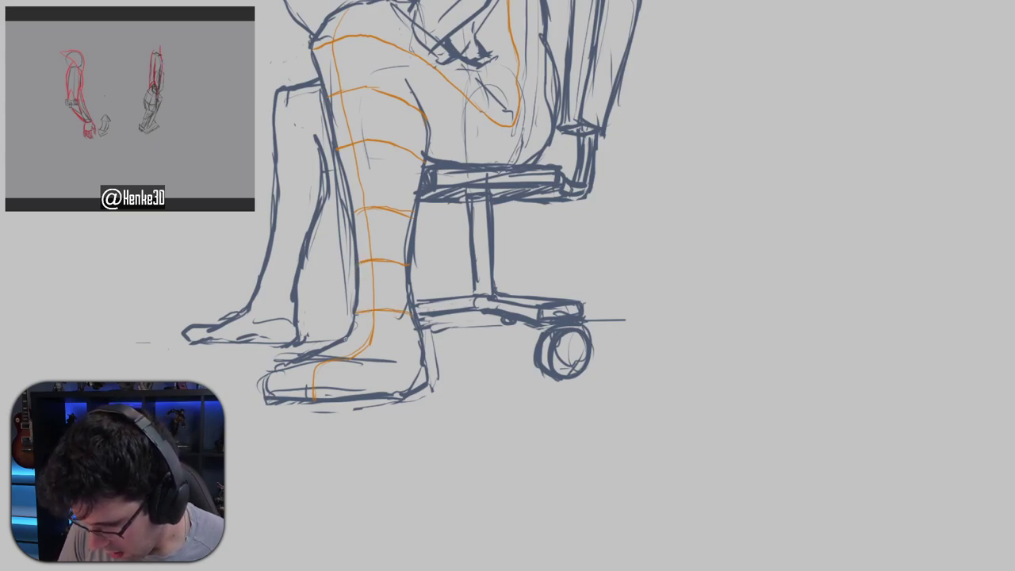
pyautogui.moveTo(348, 334); pyautogui.dragTo(416, 333)
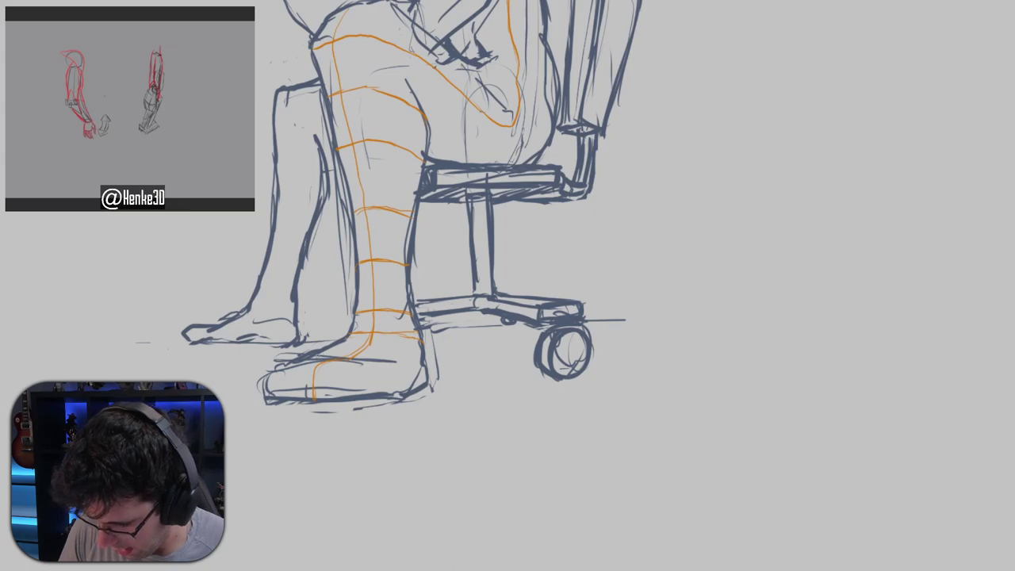
pyautogui.moveTo(322, 352)
pyautogui.mouseDown()
pyautogui.moveTo(369, 343)
pyautogui.moveTo(413, 352)
pyautogui.moveTo(400, 359)
pyautogui.moveTo(413, 381)
pyautogui.moveTo(406, 363)
pyautogui.moveTo(321, 352)
pyautogui.mouseUp()
# Draw three curved orange cross contours around the near thigh, spaced from behind the knee towards the hip.
pyautogui.moveTo(481, 291)
pyautogui.mouseDown()
pyautogui.moveTo(477, 349)
pyautogui.moveTo(445, 451)
pyautogui.mouseUp()
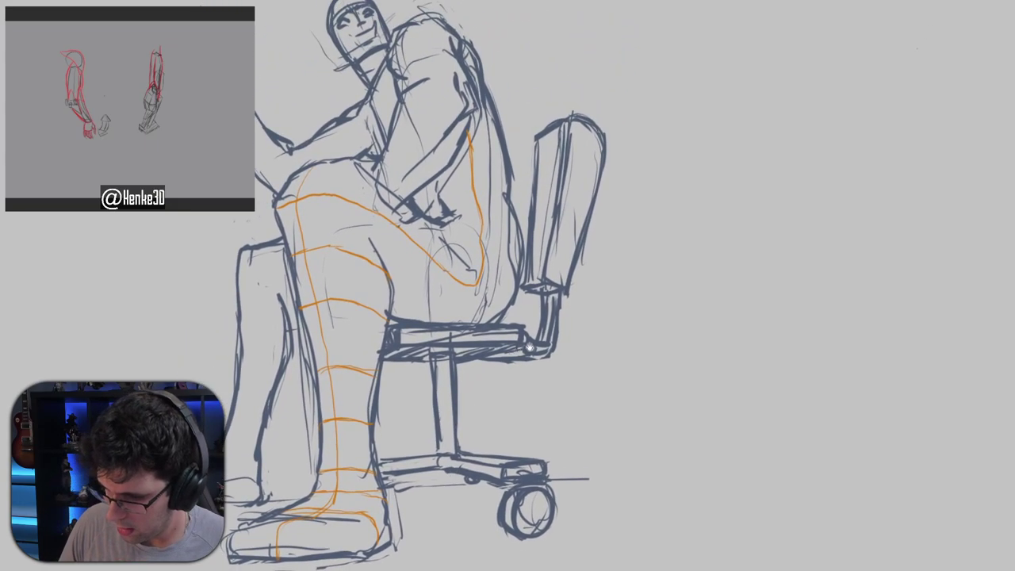
pyautogui.moveTo(466, 233); pyautogui.dragTo(478, 217)
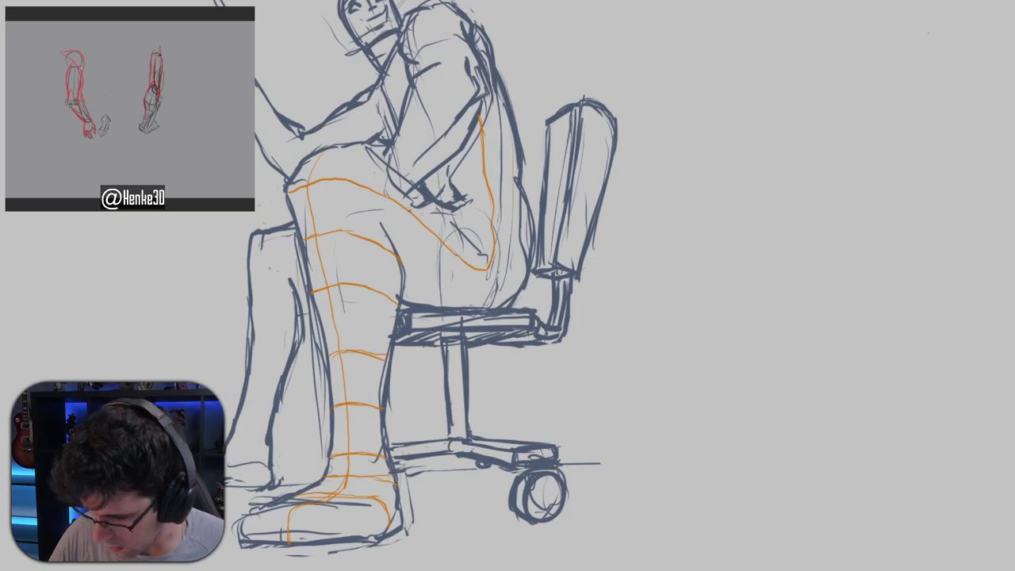
pyautogui.moveTo(413, 214); pyautogui.dragTo(398, 263)
pyautogui.moveTo(400, 260)
pyautogui.mouseDown()
pyautogui.moveTo(413, 207)
pyautogui.moveTo(433, 263)
pyautogui.moveTo(422, 286)
pyautogui.moveTo(432, 279)
pyautogui.moveTo(443, 213)
pyautogui.mouseUp()
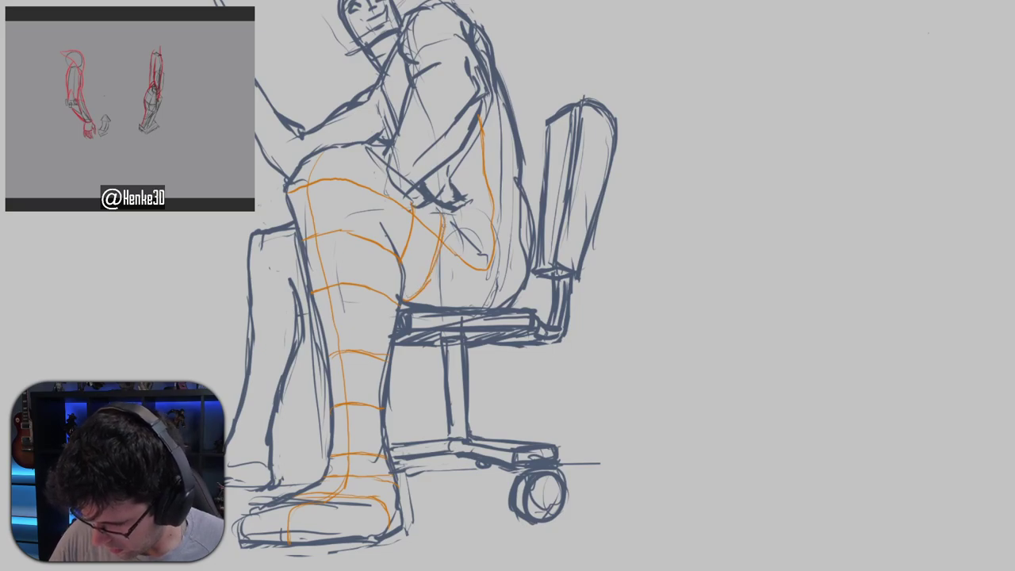
pyautogui.moveTo(474, 242); pyautogui.dragTo(454, 301)
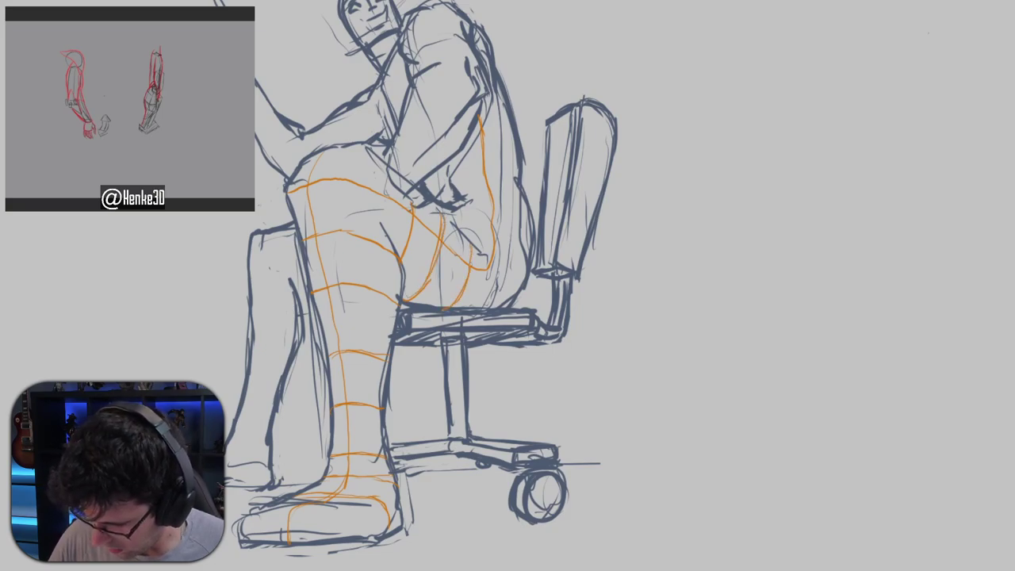
# Wrap orange cross contours around the waist and hip, running from the back outline towards the resting hand and the buttock.
pyautogui.moveTo(505, 282); pyautogui.dragTo(505, 295)
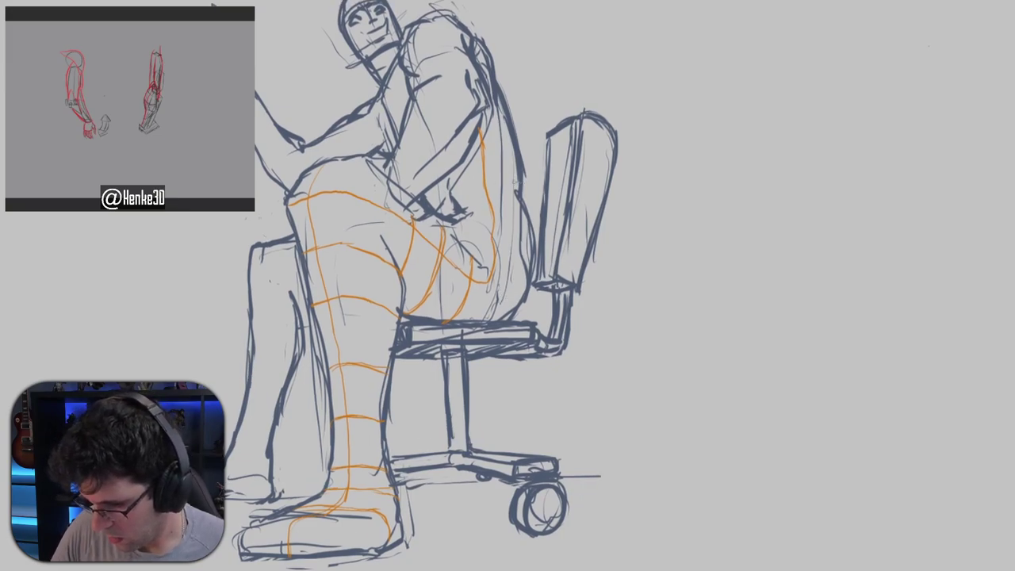
pyautogui.moveTo(517, 180)
pyautogui.mouseDown()
pyautogui.moveTo(455, 189)
pyautogui.moveTo(436, 208)
pyautogui.mouseUp()
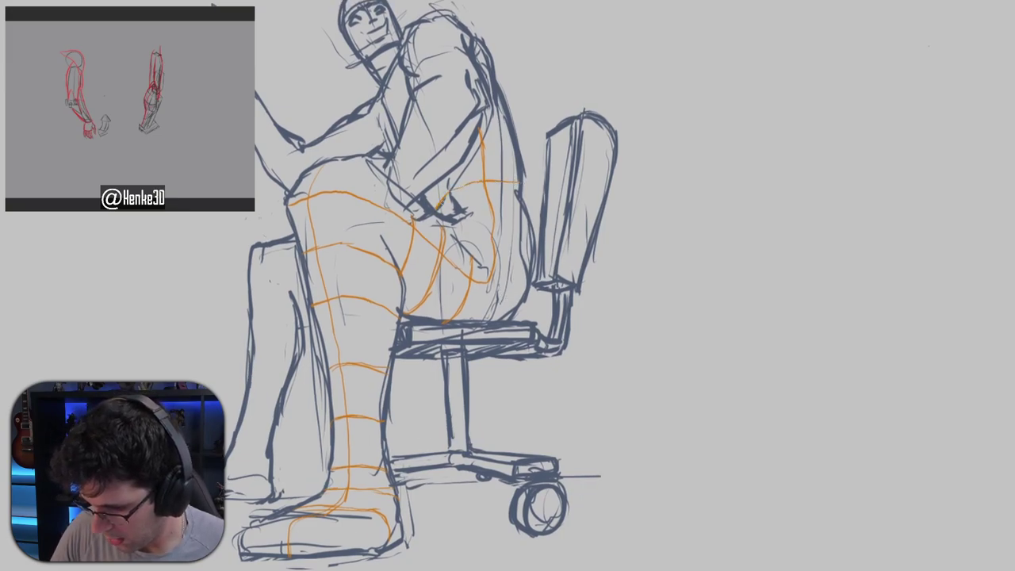
pyautogui.moveTo(500, 176)
pyautogui.mouseDown()
pyautogui.moveTo(453, 190)
pyautogui.moveTo(533, 232)
pyautogui.mouseUp()
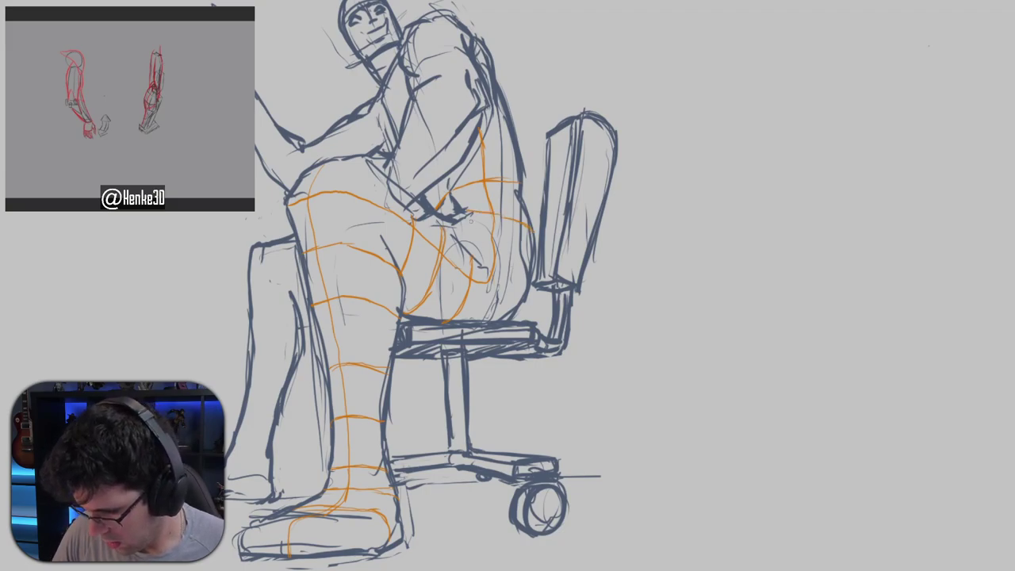
pyautogui.moveTo(466, 220)
pyautogui.mouseDown()
pyautogui.moveTo(526, 271)
pyautogui.moveTo(508, 264)
pyautogui.moveTo(523, 295)
pyautogui.moveTo(517, 353)
pyautogui.mouseUp()
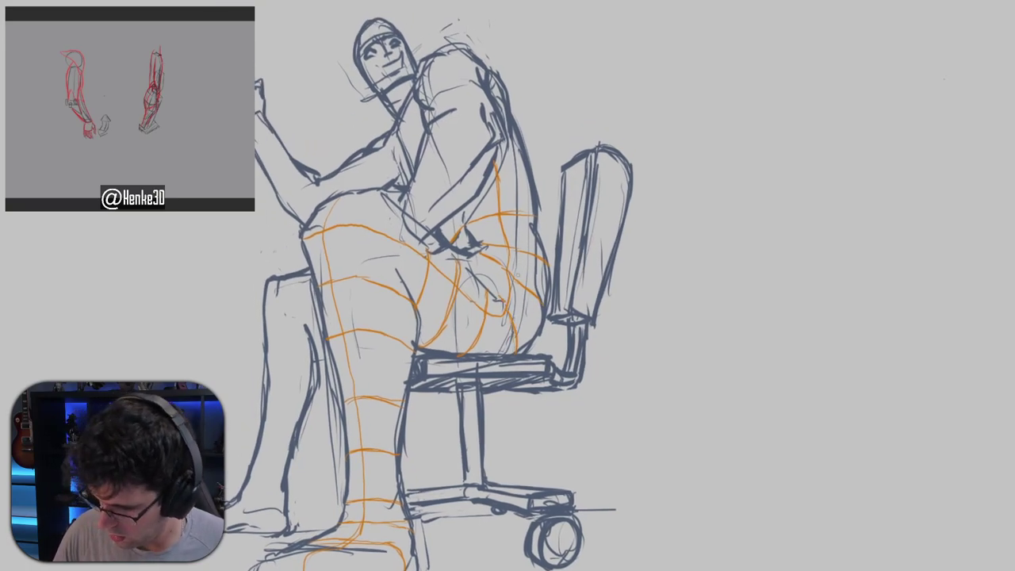
# Add two short orange cross contours on the side of the torso between the near forearm and the back outline.
pyautogui.moveTo(622, 288)
pyautogui.mouseDown()
pyautogui.moveTo(688, 201)
pyautogui.moveTo(676, 132)
pyautogui.moveTo(737, 149)
pyautogui.mouseUp()
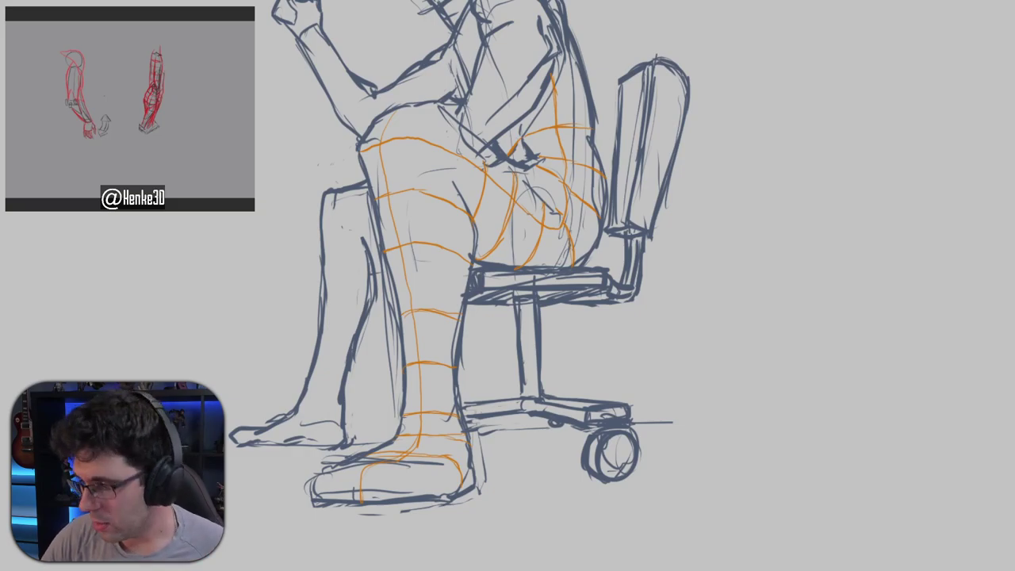
pyautogui.moveTo(735, 113); pyautogui.dragTo(749, 150)
pyautogui.hotkey('ctrl', 'z')
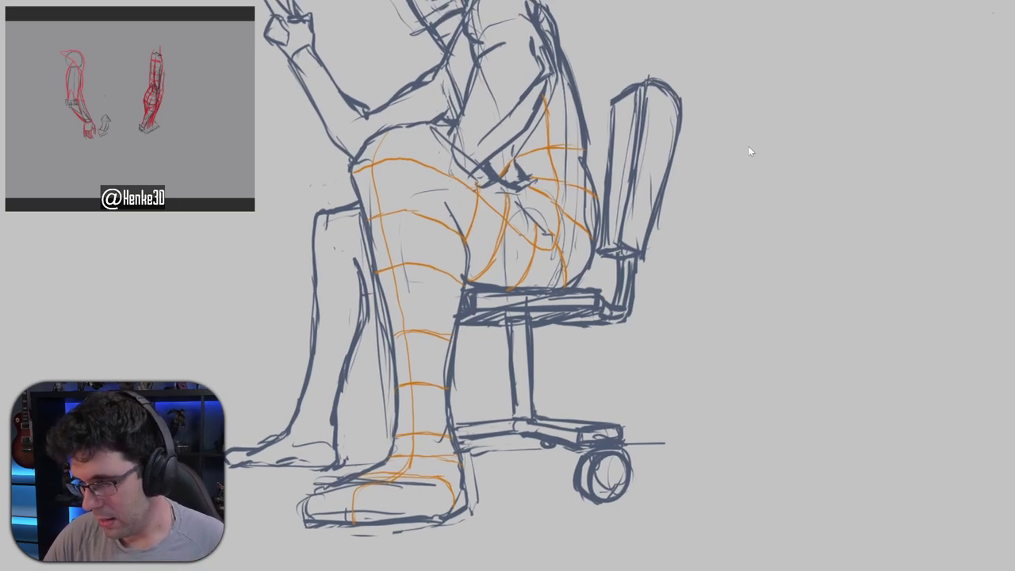
pyautogui.scroll(3, 555, 130)
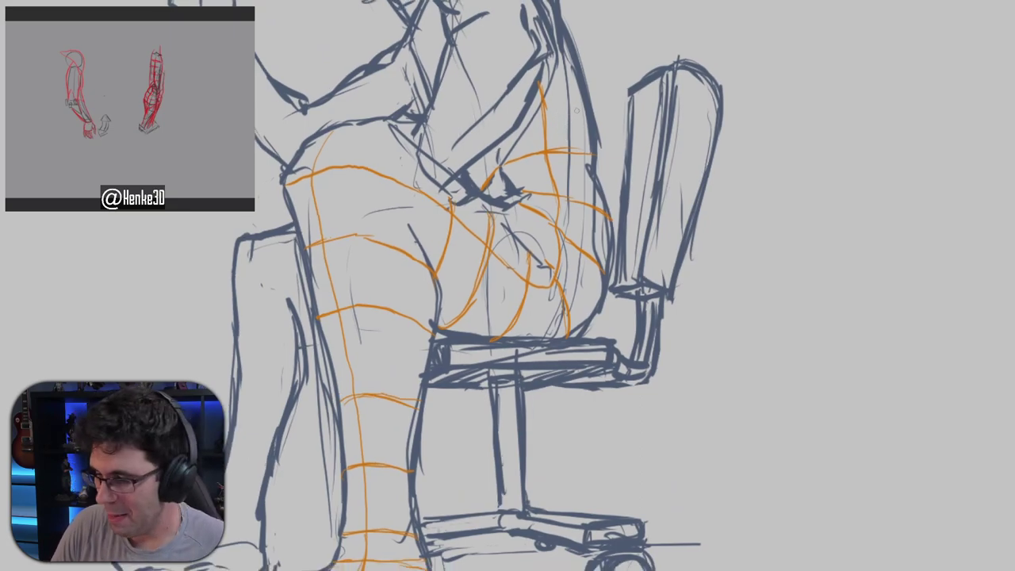
pyautogui.moveTo(581, 108); pyautogui.dragTo(523, 111)
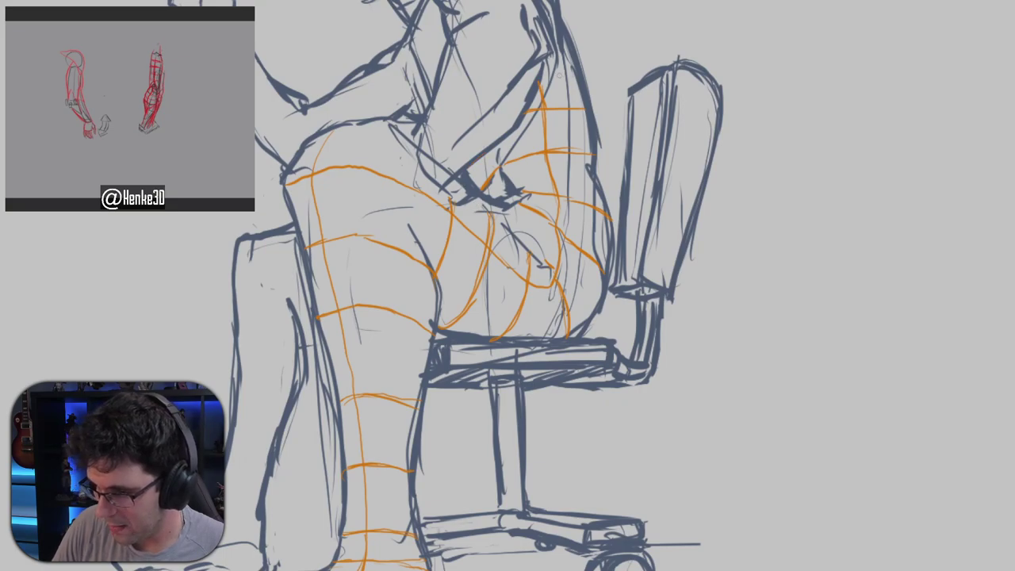
pyautogui.moveTo(570, 70); pyautogui.dragTo(542, 73)
# Draw lengthwise orange plane lines along both sides of the near upper arm and down the forearm to the wrist.
pyautogui.moveTo(606, 108); pyautogui.dragTo(593, 135)
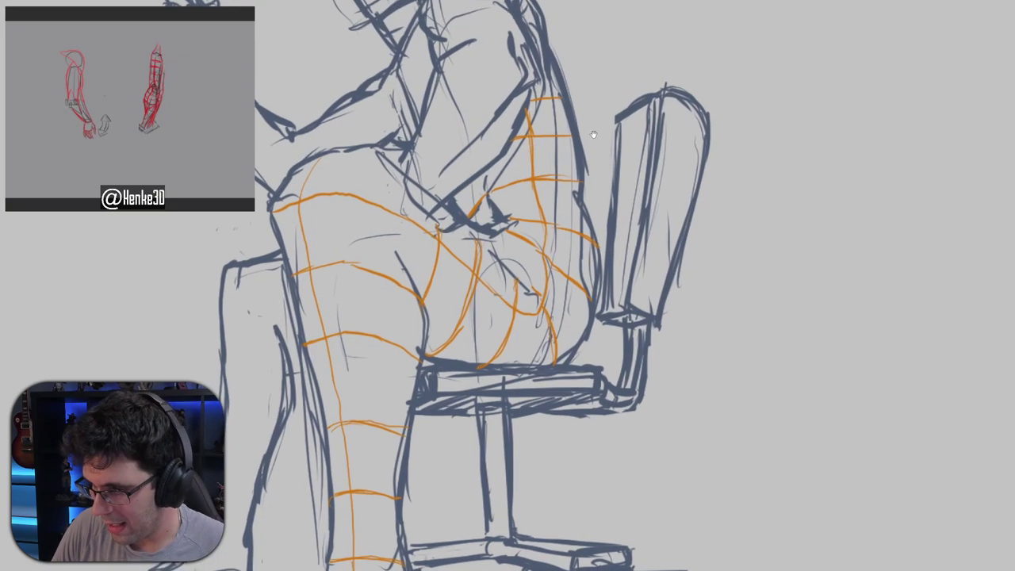
pyautogui.moveTo(523, 65); pyautogui.dragTo(498, 5)
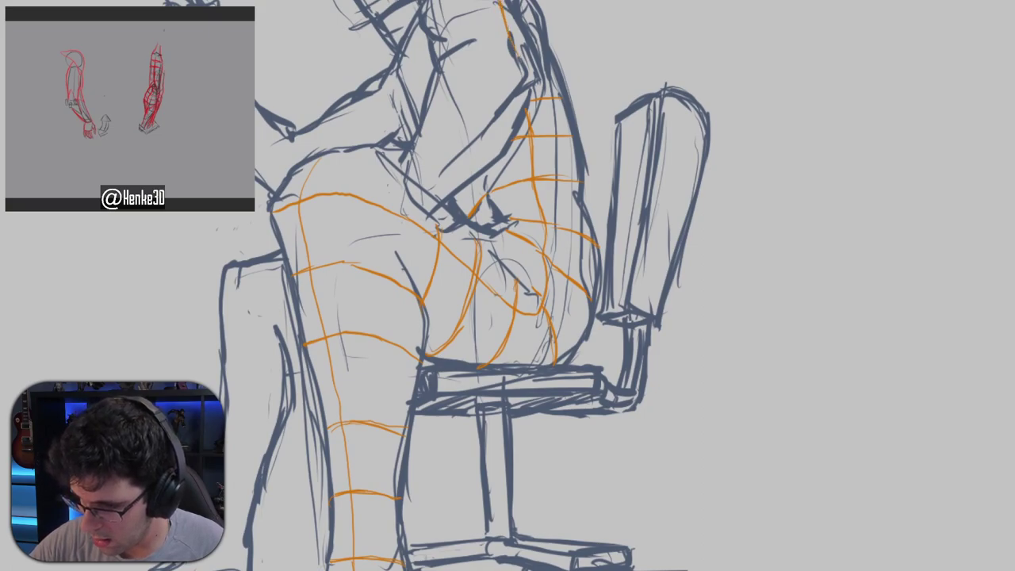
pyautogui.moveTo(455, 54); pyautogui.dragTo(438, 0)
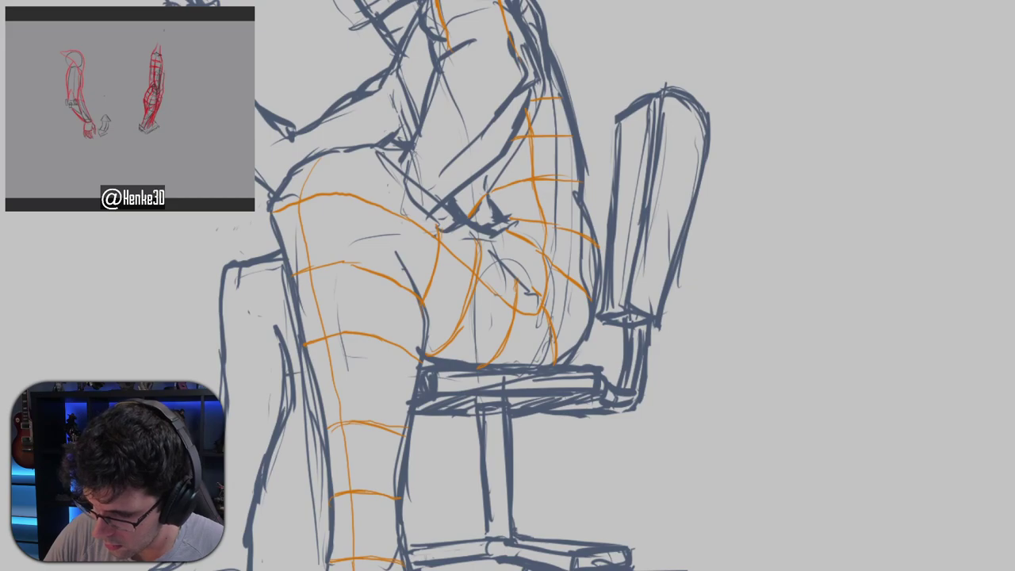
pyautogui.moveTo(402, 163)
pyautogui.mouseDown()
pyautogui.moveTo(436, 78)
pyautogui.moveTo(449, 54)
pyautogui.mouseUp()
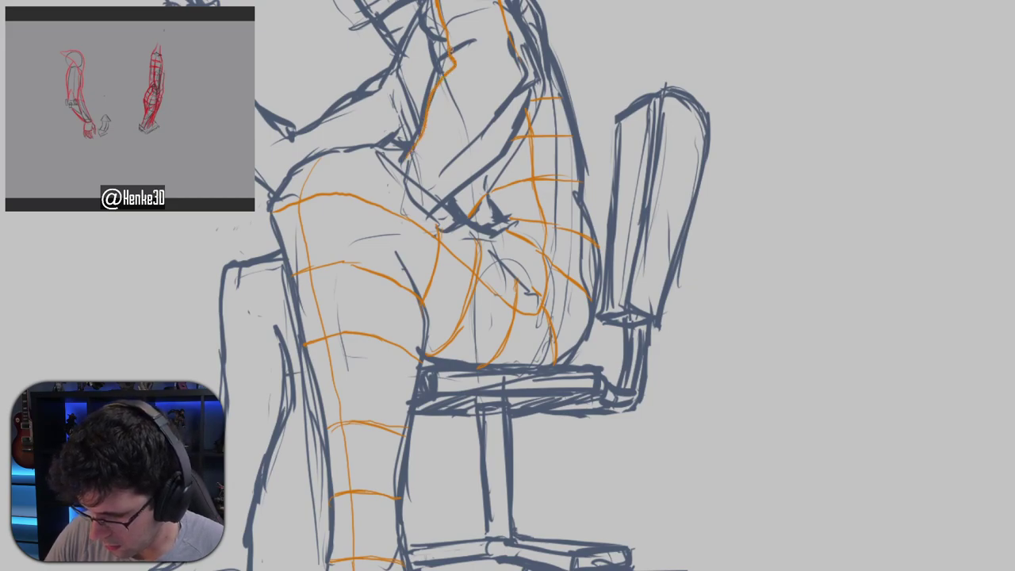
pyautogui.moveTo(511, 94); pyautogui.dragTo(424, 181)
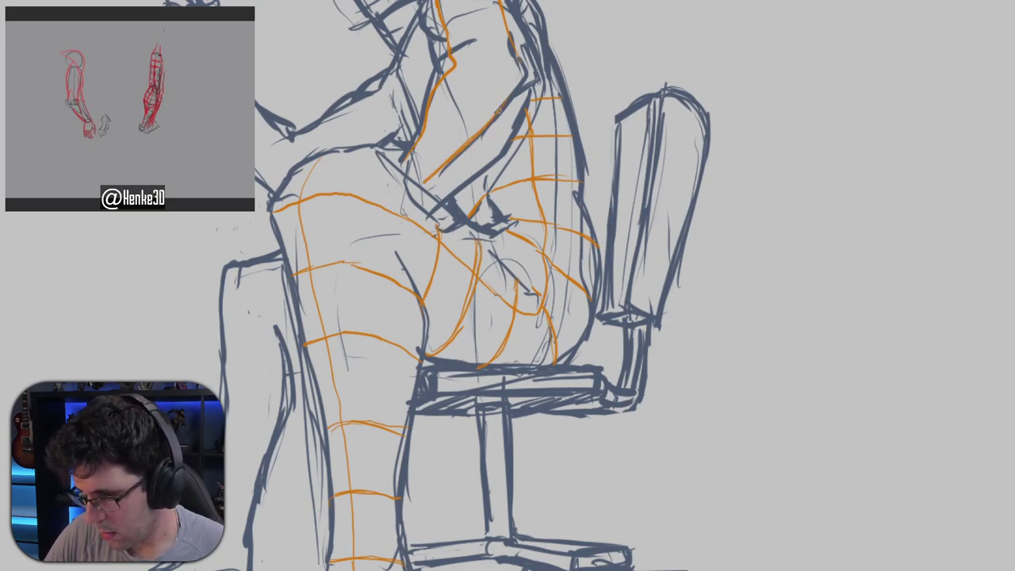
# Draw orange cross contours over the near forearm from the wrist up, with one arc across the elbow.
pyautogui.moveTo(420, 139)
pyautogui.mouseDown()
pyautogui.moveTo(425, 170)
pyautogui.moveTo(512, 99)
pyautogui.moveTo(463, 185)
pyautogui.mouseUp()
pyautogui.moveTo(433, 117); pyautogui.dragTo(478, 168)
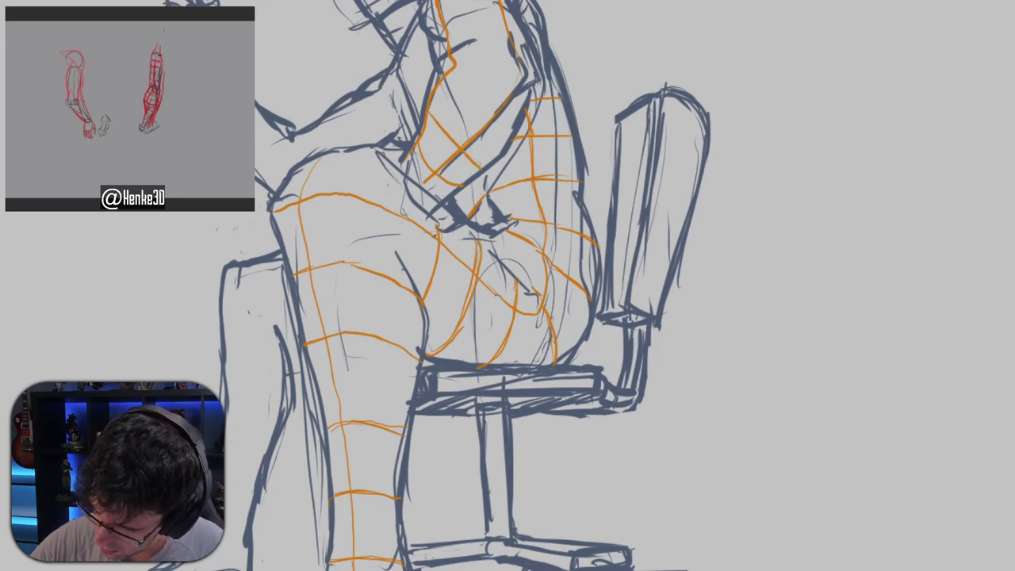
pyautogui.moveTo(449, 85); pyautogui.dragTo(508, 145)
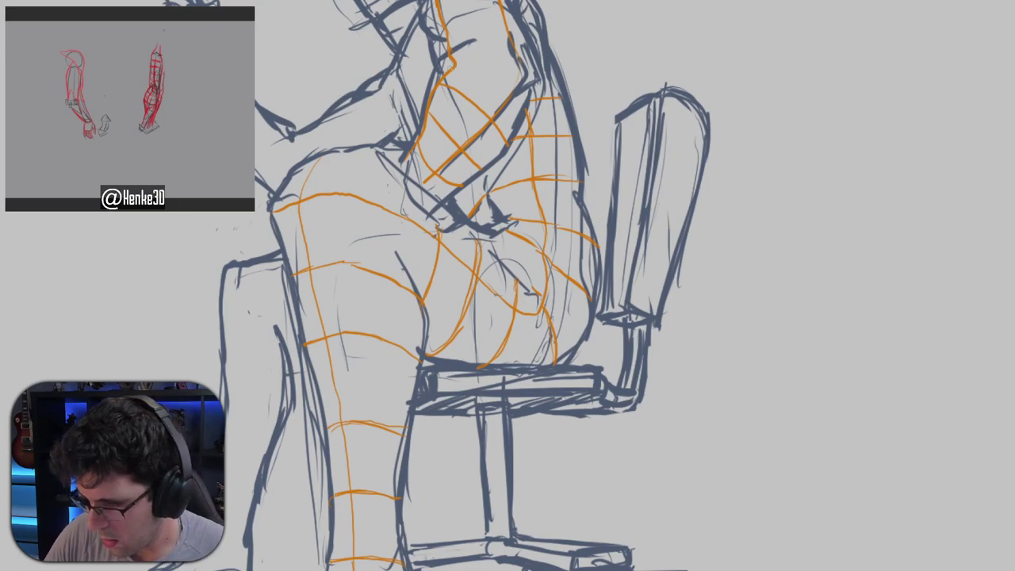
pyautogui.moveTo(455, 68)
pyautogui.mouseDown()
pyautogui.moveTo(507, 67)
pyautogui.moveTo(525, 78)
pyautogui.mouseUp()
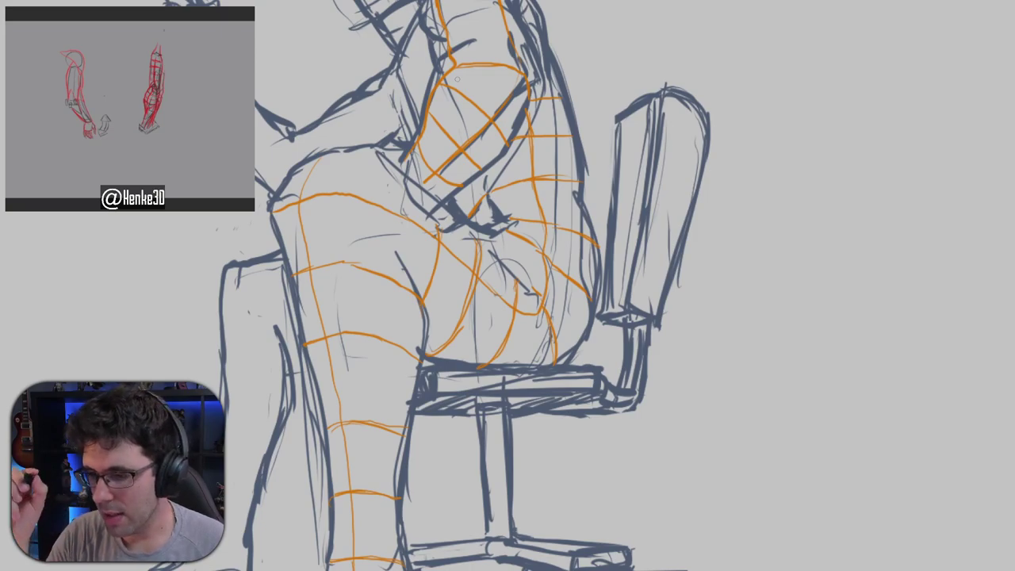
# Wrap orange cross contours around the near upper arm and shoulder, and draw an orange curve down the chest's front side.
pyautogui.moveTo(567, 95); pyautogui.dragTo(588, 100)
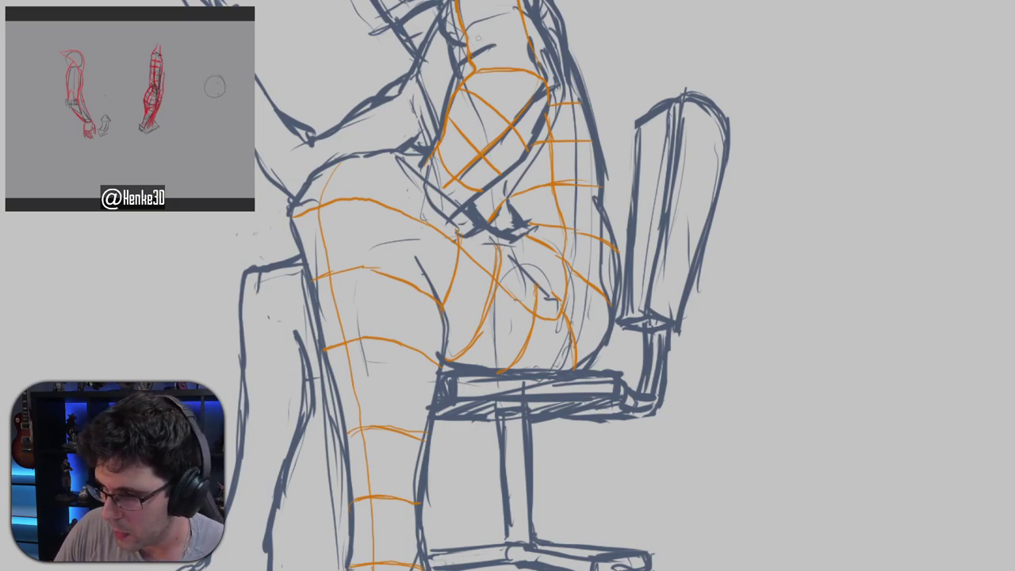
pyautogui.moveTo(468, 47)
pyautogui.mouseDown()
pyautogui.moveTo(538, 28)
pyautogui.moveTo(521, 5)
pyautogui.moveTo(500, 3)
pyautogui.moveTo(453, 19)
pyautogui.moveTo(446, 40)
pyautogui.moveTo(505, 2)
pyautogui.moveTo(560, 37)
pyautogui.mouseUp()
pyautogui.moveTo(448, 44)
pyautogui.mouseDown()
pyautogui.moveTo(476, 6)
pyautogui.moveTo(505, 3)
pyautogui.moveTo(536, 22)
pyautogui.mouseUp()
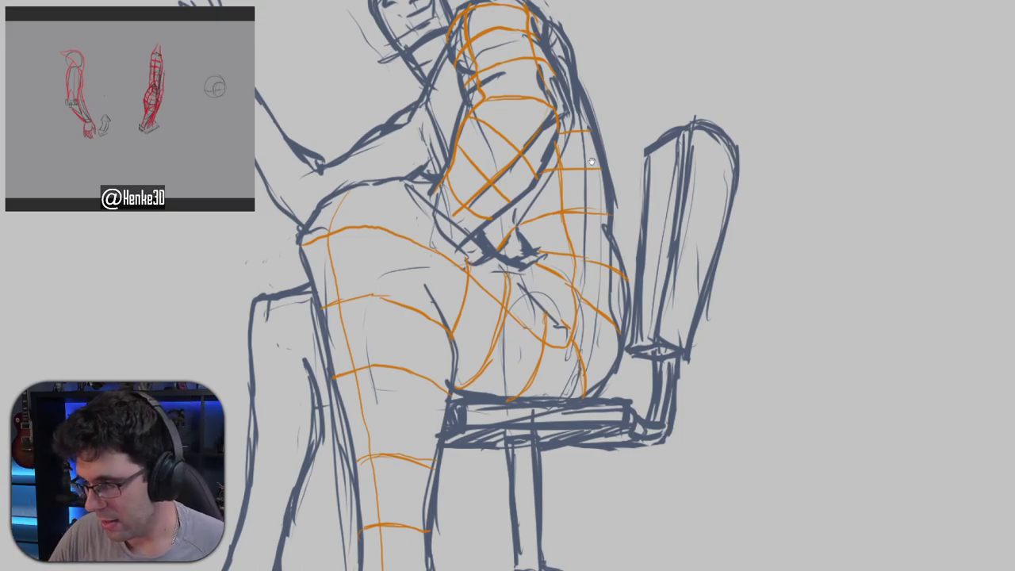
pyautogui.moveTo(591, 161); pyautogui.dragTo(622, 156)
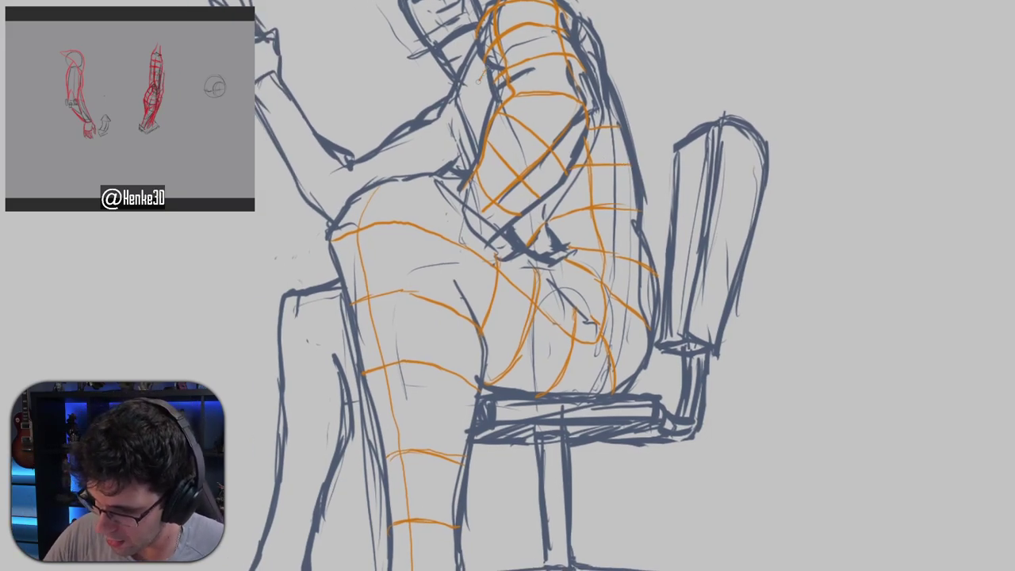
pyautogui.moveTo(487, 68)
pyautogui.mouseDown()
pyautogui.moveTo(451, 126)
pyautogui.moveTo(451, 155)
pyautogui.mouseUp()
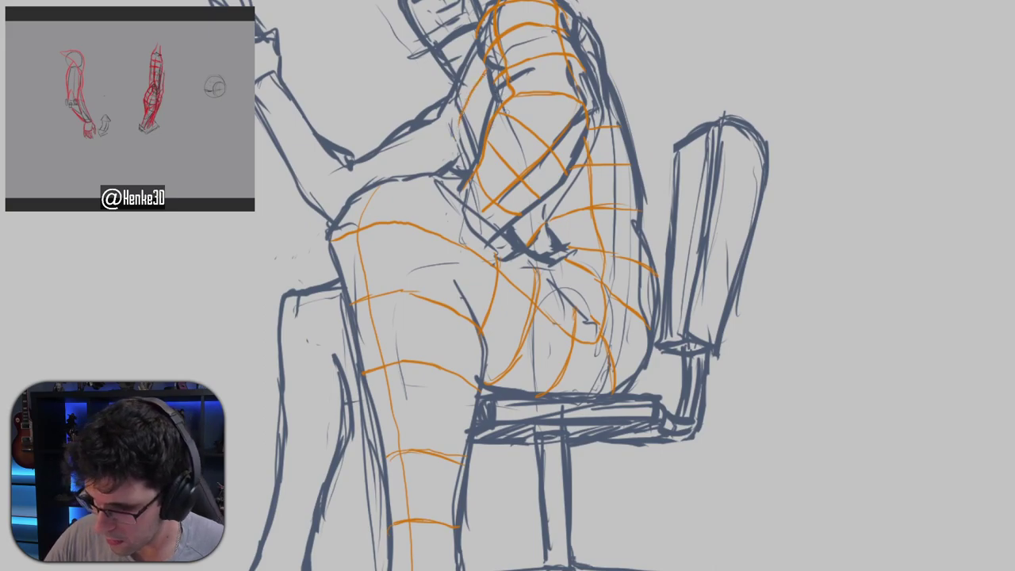
# Draw a dark stroke at the belly above the lap, and add orange contour lines down the belly and chest beside the near arm.
pyautogui.moveTo(511, 129); pyautogui.dragTo(494, 126)
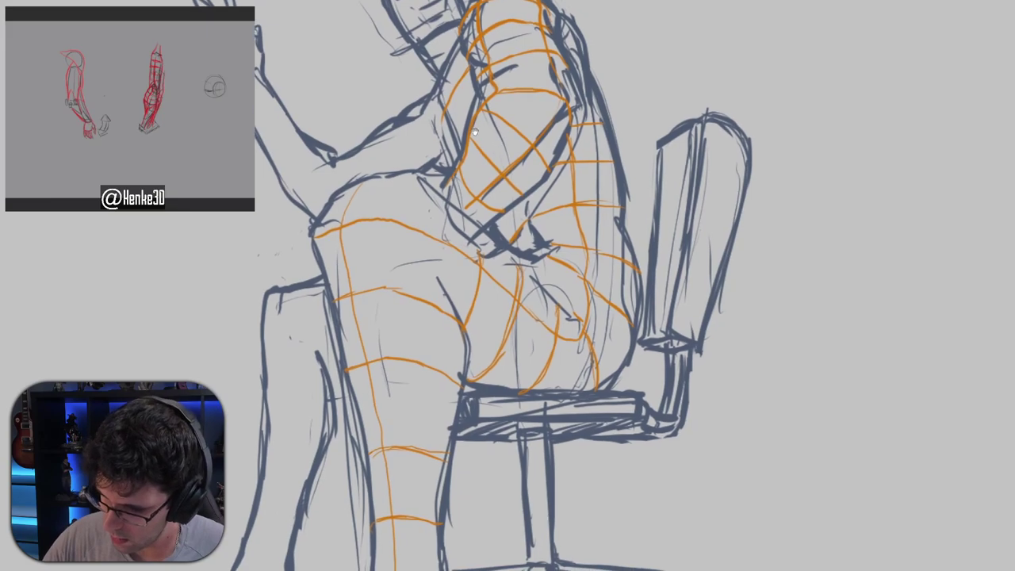
pyautogui.moveTo(419, 124); pyautogui.dragTo(452, 140)
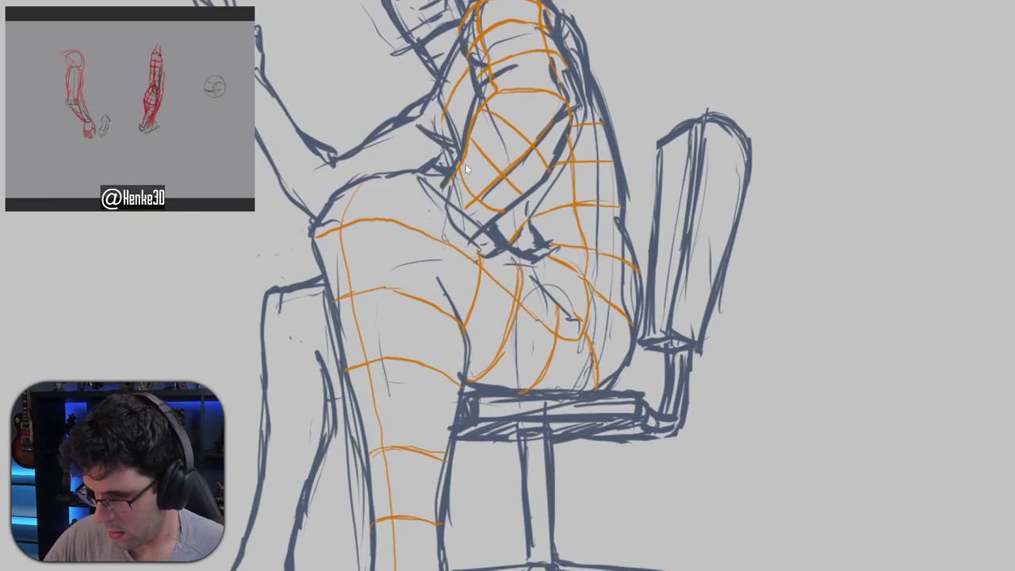
pyautogui.moveTo(416, 140); pyautogui.dragTo(453, 157)
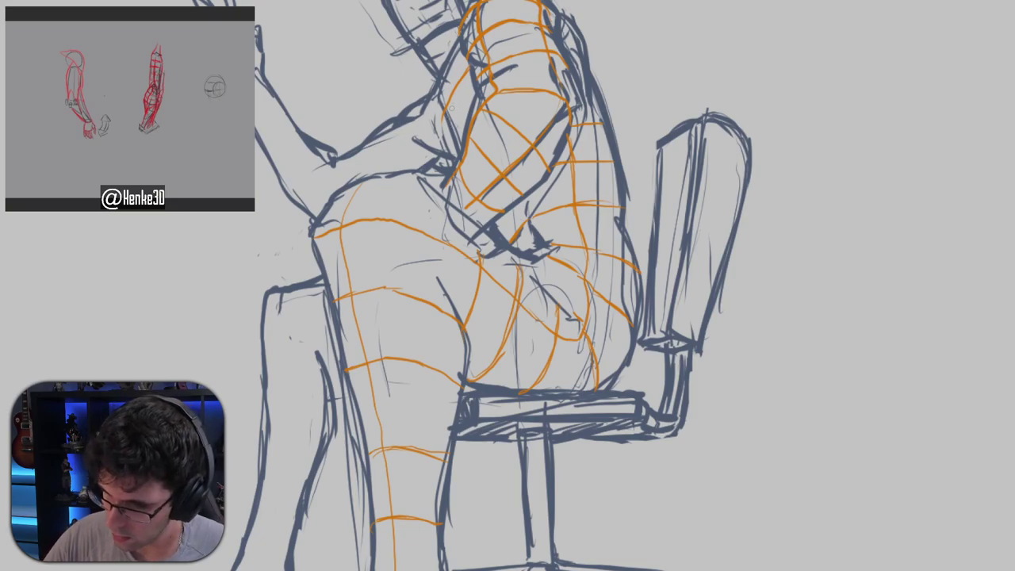
pyautogui.moveTo(443, 108); pyautogui.dragTo(441, 159)
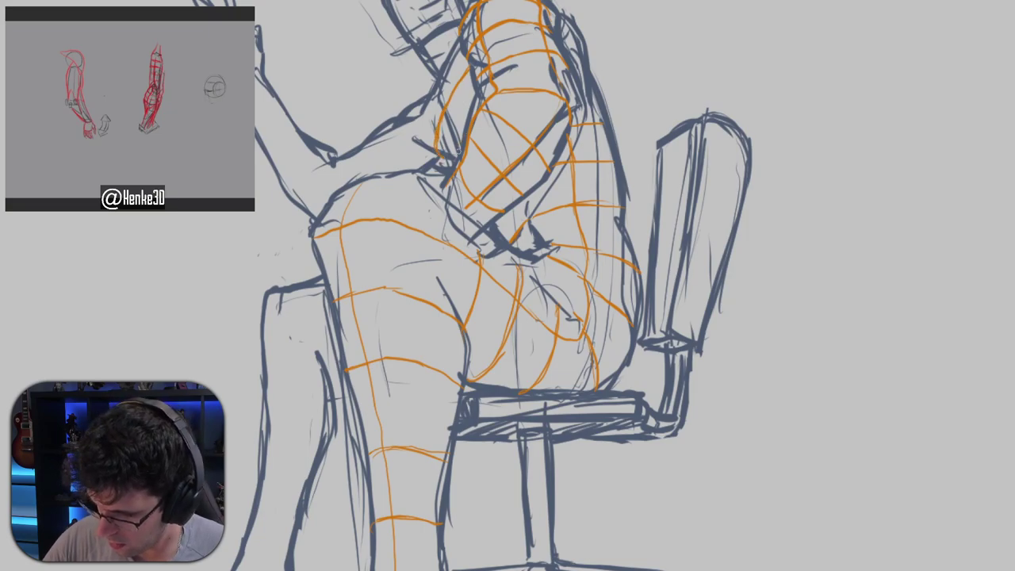
pyautogui.moveTo(454, 61); pyautogui.dragTo(463, 105)
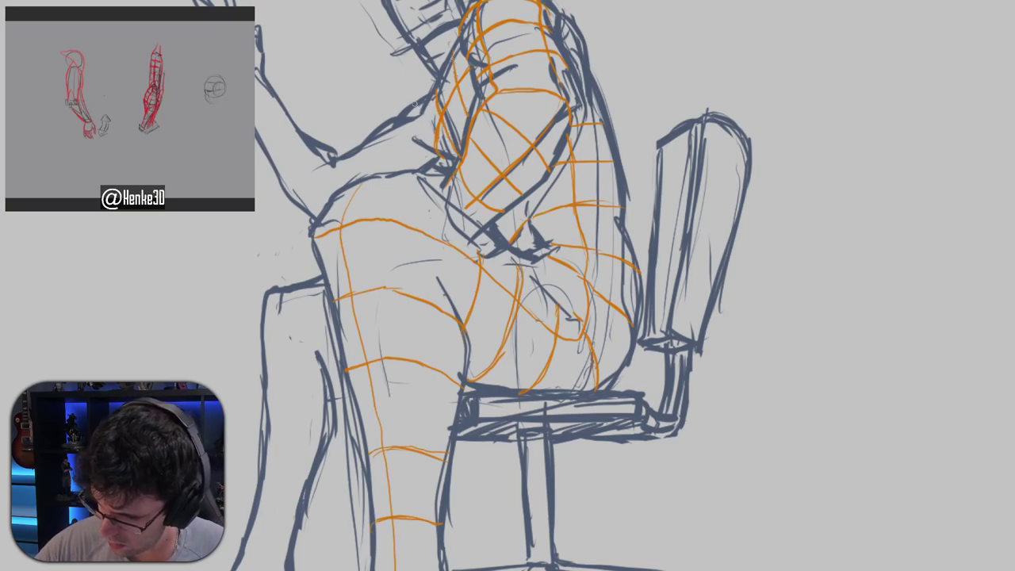
# Draw orange cross contours and lengthwise plane lines over the far raised arm, and add an orange line at the upper chest below the neck.
pyautogui.moveTo(379, 133)
pyautogui.mouseDown()
pyautogui.moveTo(403, 174)
pyautogui.moveTo(397, 164)
pyautogui.moveTo(373, 176)
pyautogui.moveTo(363, 158)
pyautogui.moveTo(350, 181)
pyautogui.moveTo(320, 161)
pyautogui.moveTo(288, 198)
pyautogui.mouseUp()
pyautogui.moveTo(333, 164); pyautogui.dragTo(317, 221)
pyautogui.moveTo(317, 221)
pyautogui.mouseDown()
pyautogui.moveTo(330, 166)
pyautogui.moveTo(293, 142)
pyautogui.moveTo(273, 168)
pyautogui.mouseUp()
pyautogui.moveTo(289, 114); pyautogui.dragTo(262, 139)
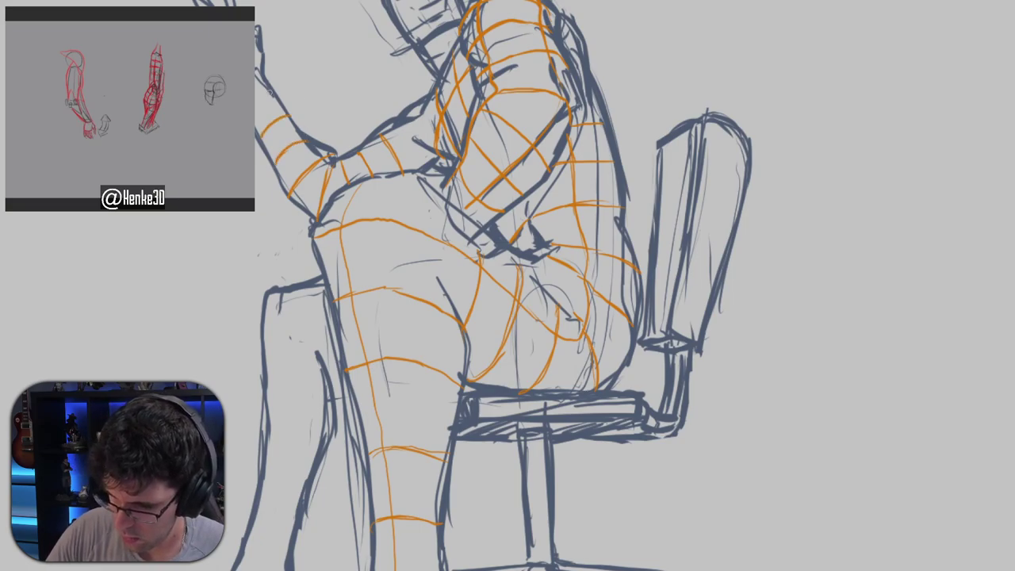
pyautogui.moveTo(269, 87)
pyautogui.mouseDown()
pyautogui.moveTo(255, 96)
pyautogui.moveTo(321, 192)
pyautogui.mouseUp()
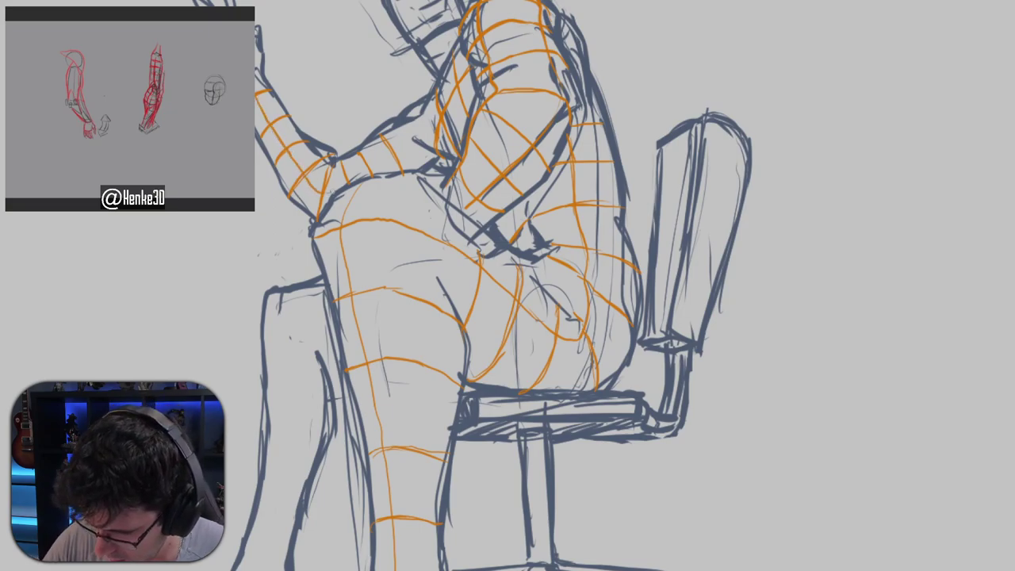
pyautogui.moveTo(371, 173); pyautogui.dragTo(420, 142)
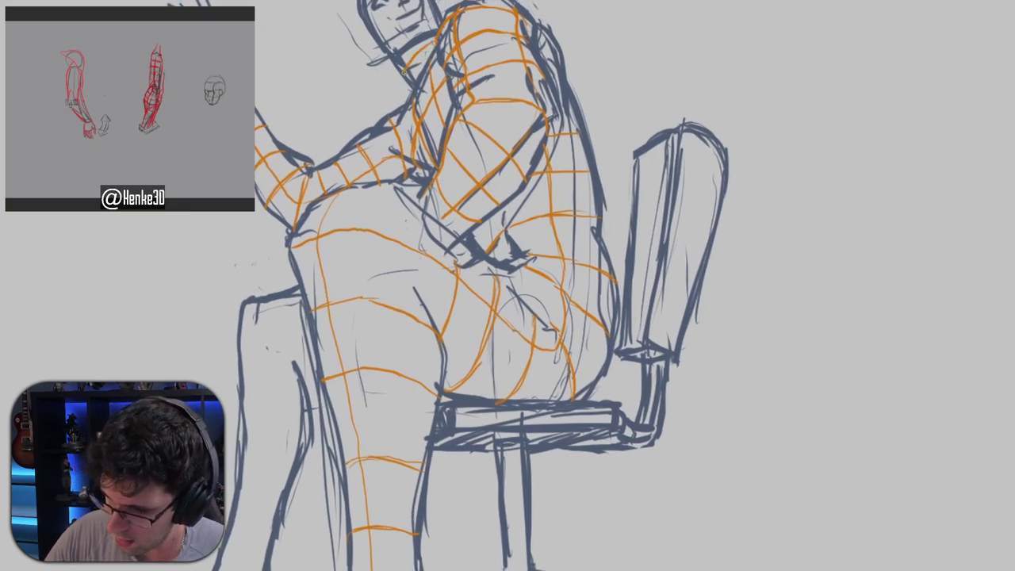
pyautogui.moveTo(406, 70); pyautogui.dragTo(432, 42)
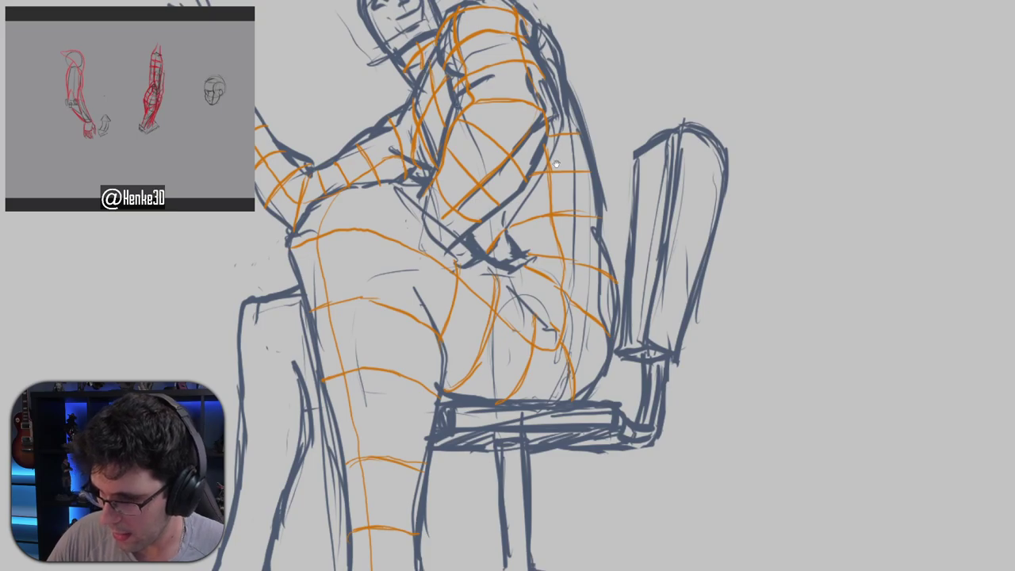
# Draw an orange lengthwise plane line from the far knee down the shin and over the ankle to the foot.
pyautogui.moveTo(556, 163)
pyautogui.mouseDown()
pyautogui.moveTo(589, 133)
pyautogui.moveTo(611, 133)
pyautogui.mouseUp()
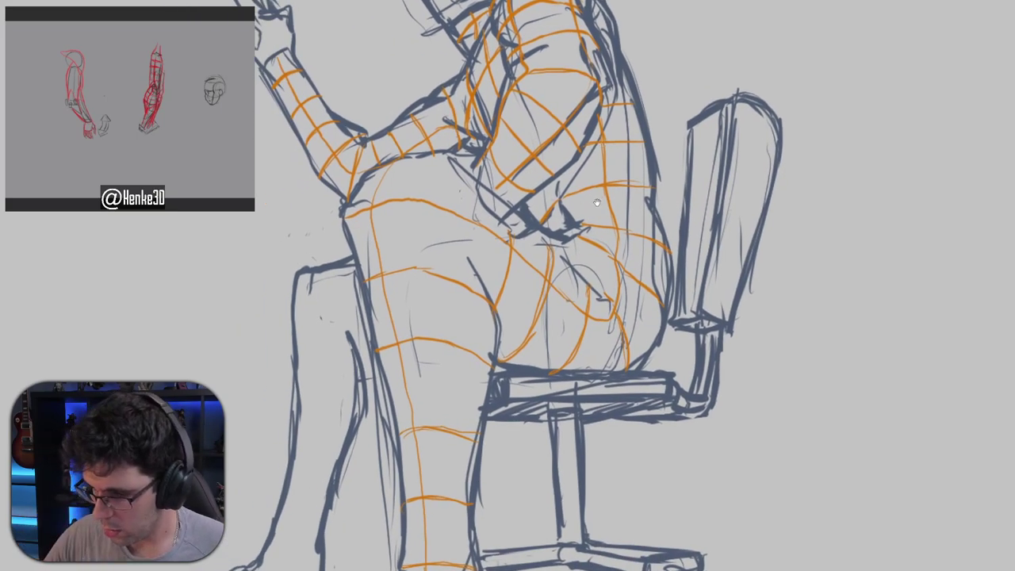
pyautogui.moveTo(596, 203)
pyautogui.mouseDown()
pyautogui.moveTo(661, 43)
pyautogui.moveTo(568, 101)
pyautogui.mouseUp()
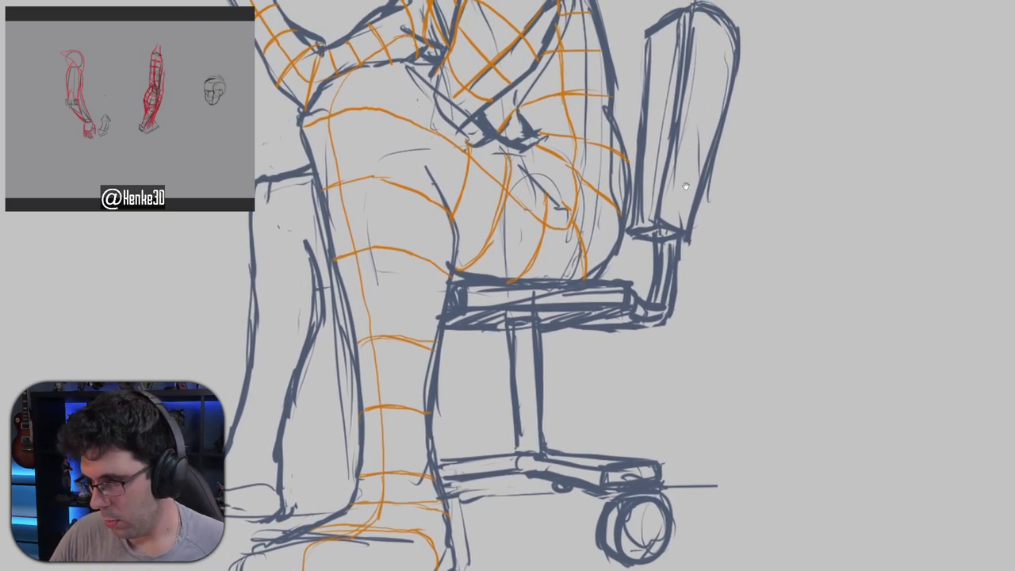
pyautogui.moveTo(669, 153); pyautogui.dragTo(691, 176)
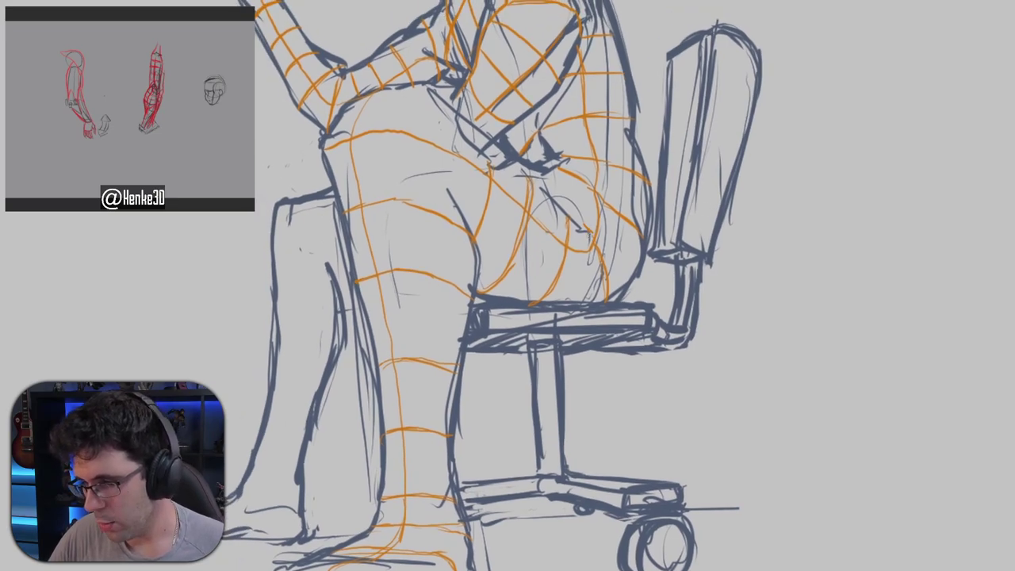
pyautogui.moveTo(589, 220); pyautogui.dragTo(630, 238)
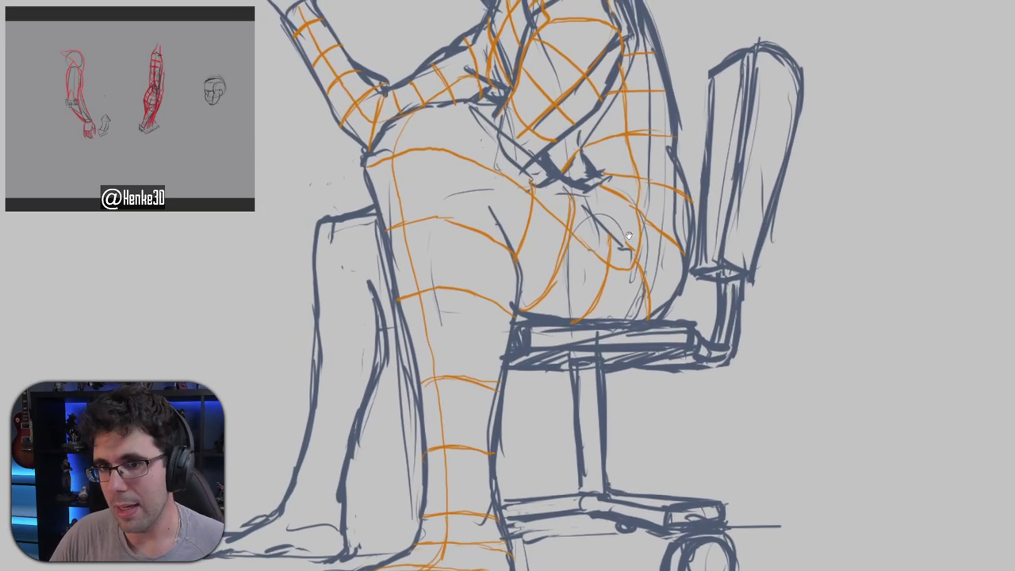
pyautogui.moveTo(523, 258); pyautogui.dragTo(620, 144)
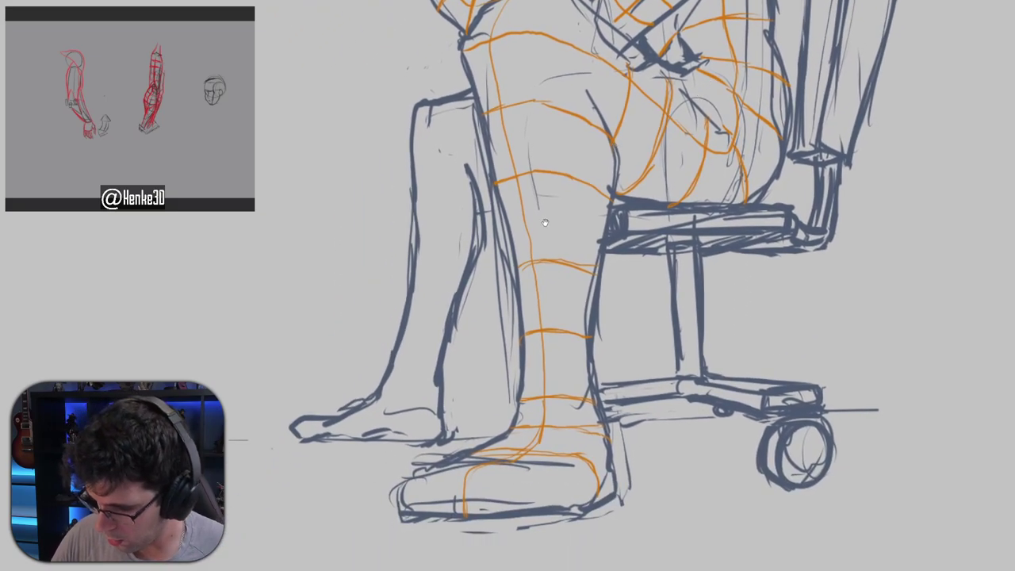
pyautogui.moveTo(545, 222); pyautogui.dragTo(493, 153)
pyautogui.moveTo(420, 62)
pyautogui.mouseDown()
pyautogui.moveTo(384, 82)
pyautogui.moveTo(388, 201)
pyautogui.moveTo(356, 331)
pyautogui.mouseUp()
pyautogui.moveTo(418, 307); pyautogui.dragTo(421, 261)
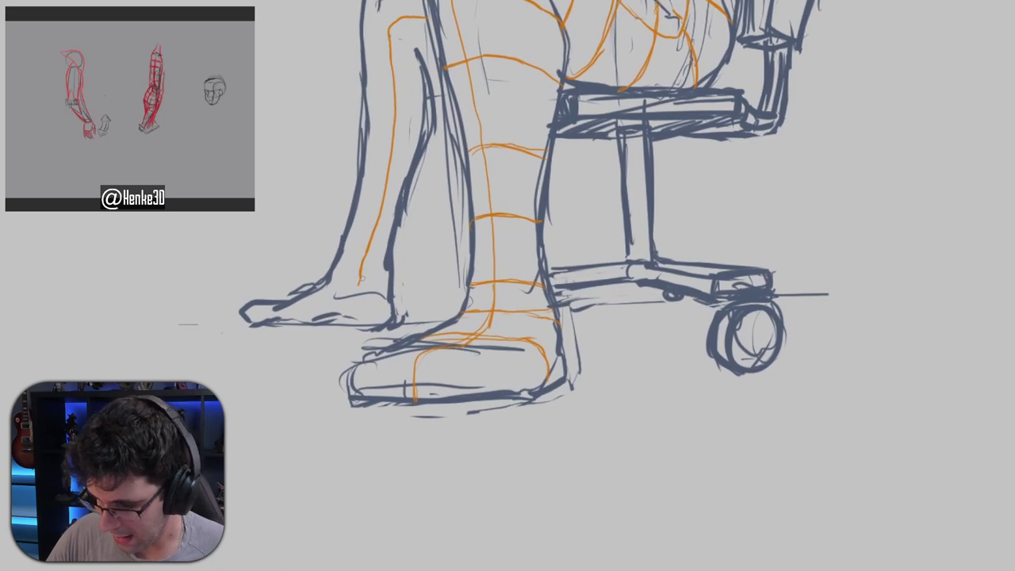
pyautogui.moveTo(362, 276); pyautogui.dragTo(359, 288)
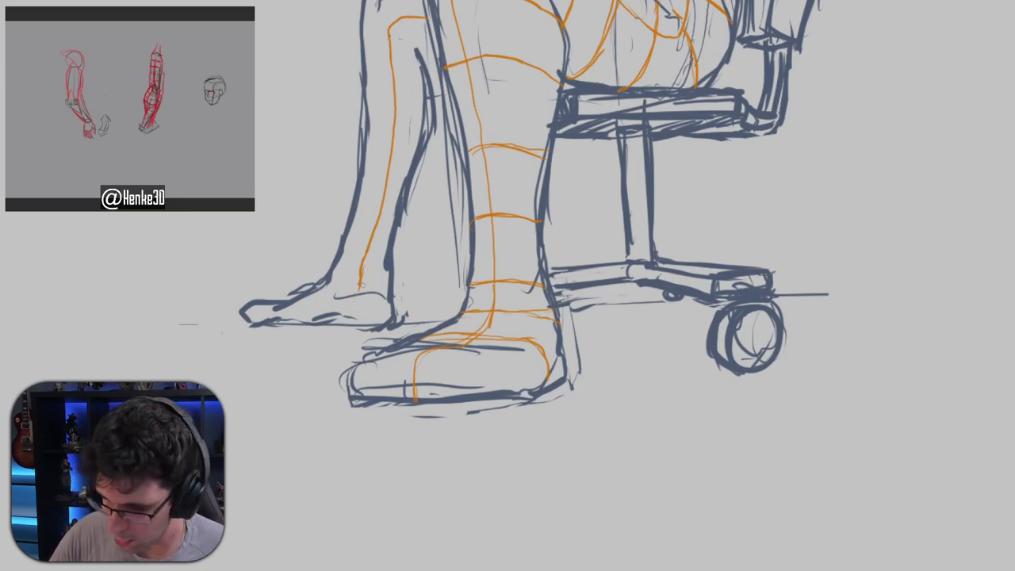
pyautogui.hotkey('ctrl', 'z')
pyautogui.hotkey('ctrl', 'z')
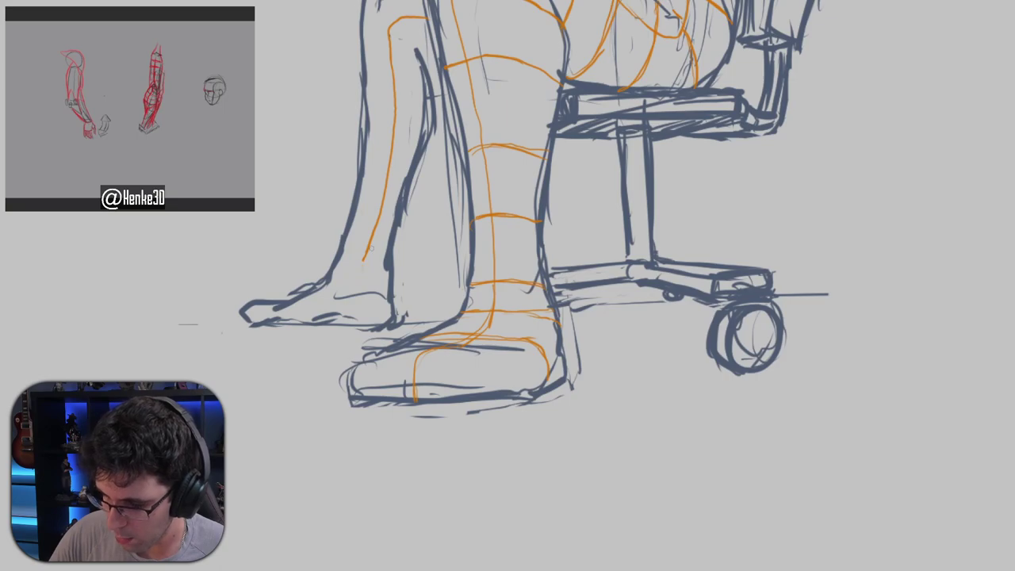
pyautogui.moveTo(363, 260)
pyautogui.mouseDown()
pyautogui.moveTo(350, 316)
pyautogui.moveTo(359, 280)
pyautogui.mouseUp()
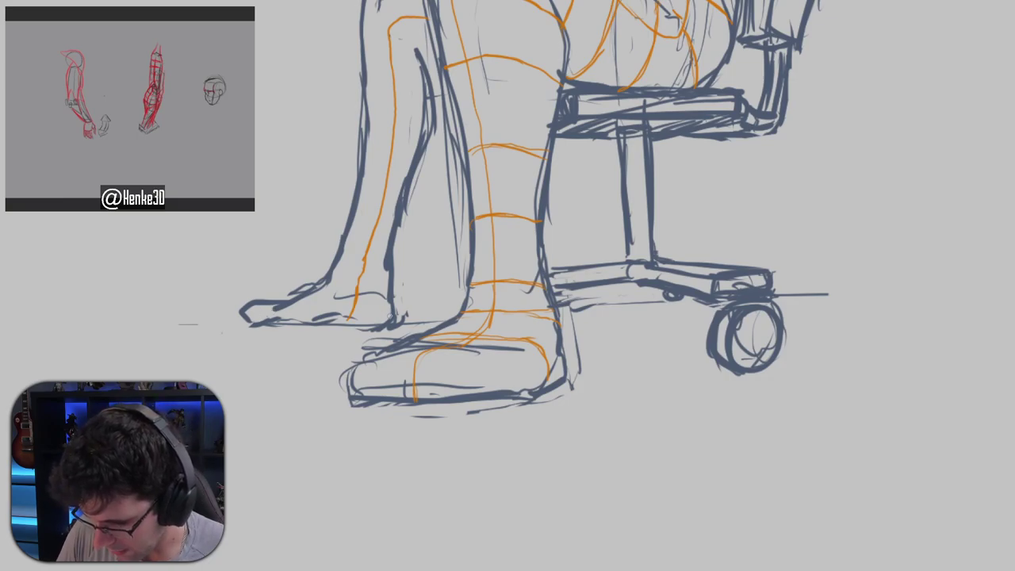
# Add an orange lengthwise line and short cross contours over the far foot from the heel to the toes.
pyautogui.moveTo(391, 312); pyautogui.dragTo(321, 307)
pyautogui.hotkey('ctrl', 'z')
pyautogui.moveTo(395, 314)
pyautogui.mouseDown()
pyautogui.moveTo(242, 309)
pyautogui.moveTo(262, 323)
pyautogui.moveTo(282, 319)
pyautogui.moveTo(259, 327)
pyautogui.moveTo(318, 323)
pyautogui.mouseUp()
pyautogui.hotkey('ctrl', 'z')
pyautogui.hotkey('ctrl', 'z')
pyautogui.moveTo(423, 229)
pyautogui.mouseDown()
pyautogui.moveTo(431, 331)
pyautogui.moveTo(475, 295)
pyautogui.moveTo(465, 259)
pyautogui.mouseUp()
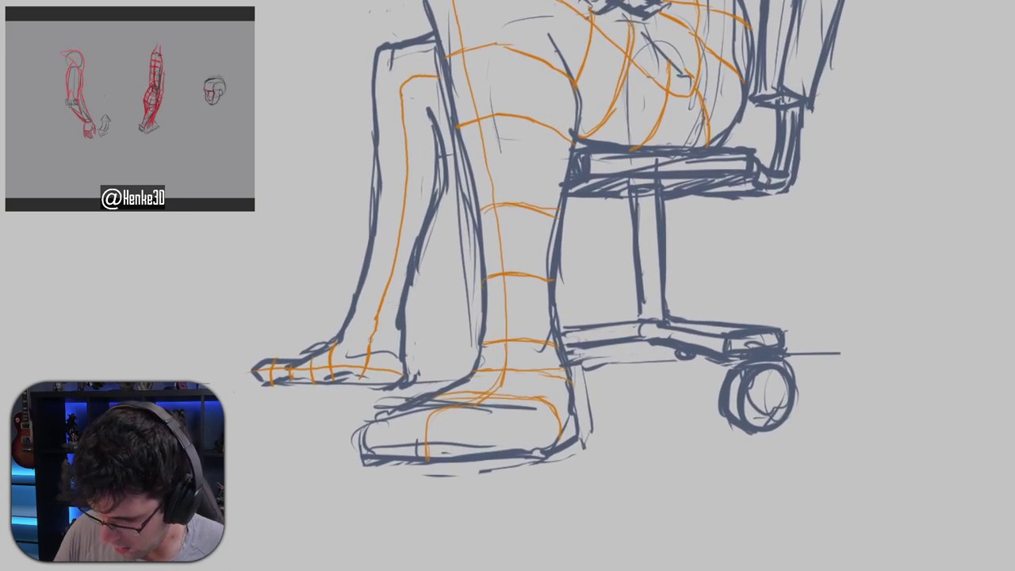
# Draw orange cross contours up the far lower leg from the ankle to below the knee, and add a short plane line at the knee.
pyautogui.moveTo(344, 338); pyautogui.dragTo(403, 339)
pyautogui.hotkey('ctrl', 'z')
pyautogui.moveTo(356, 306); pyautogui.dragTo(398, 308)
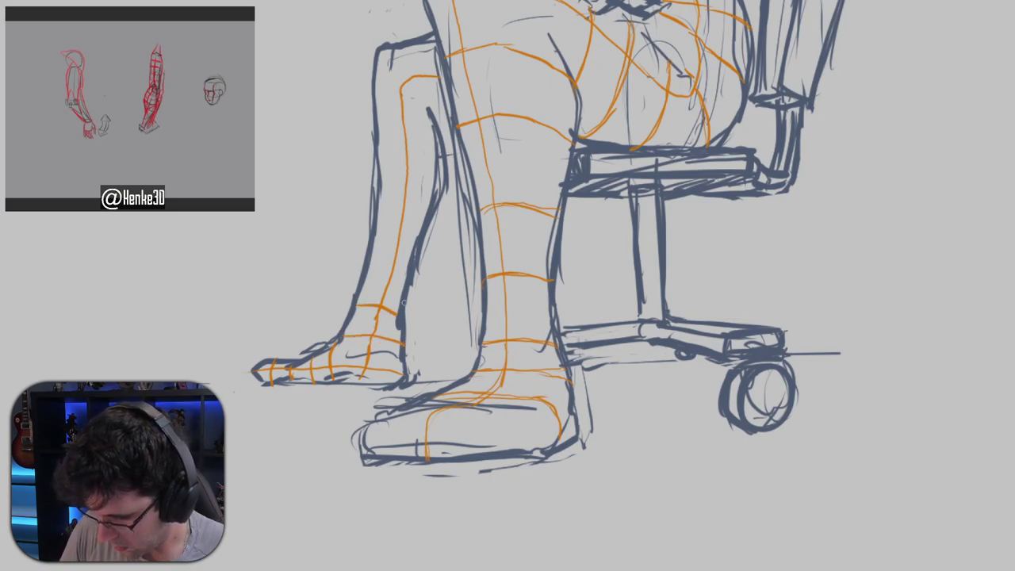
pyautogui.moveTo(363, 269); pyautogui.dragTo(403, 279)
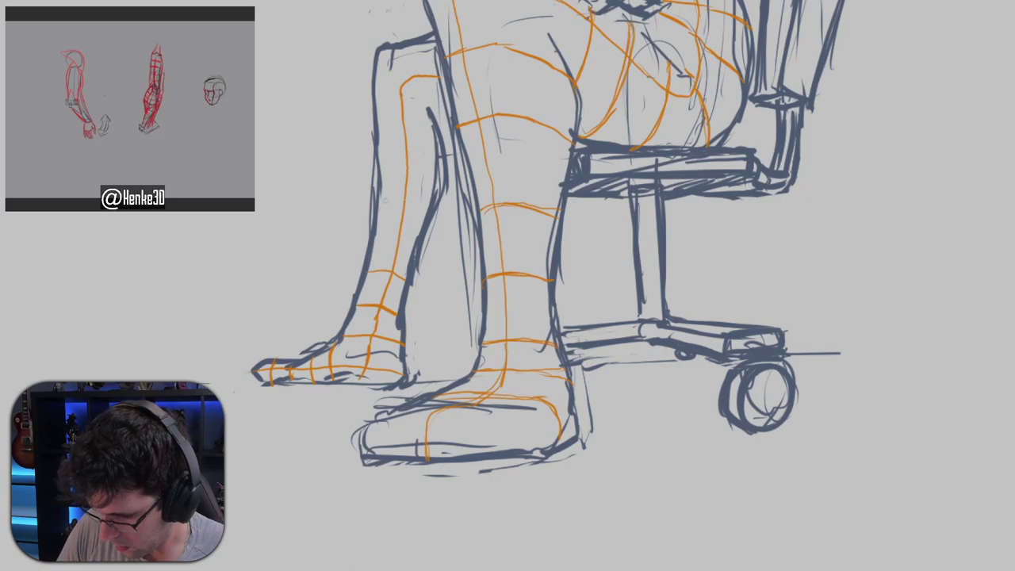
pyautogui.moveTo(378, 231); pyautogui.dragTo(420, 238)
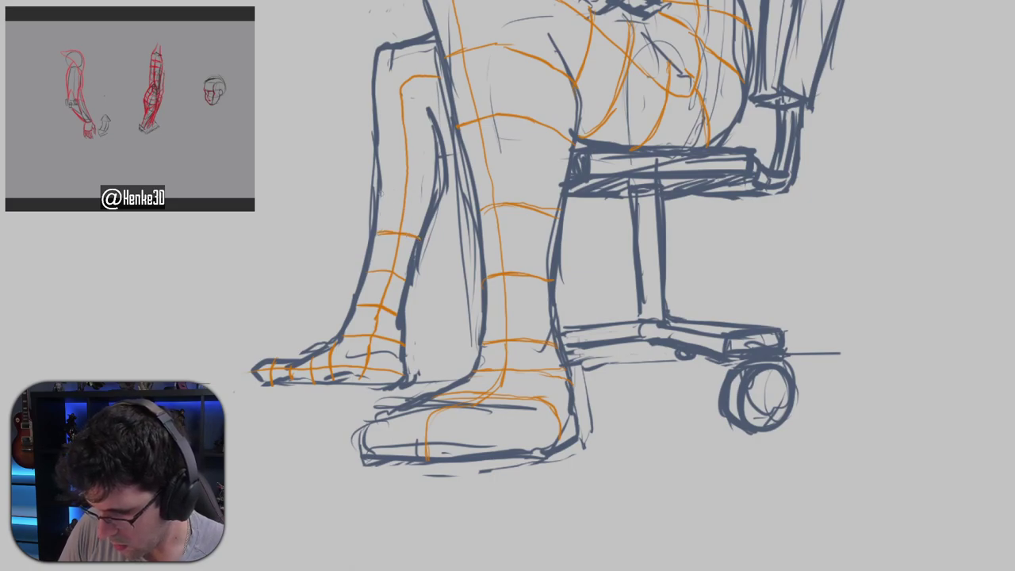
pyautogui.moveTo(381, 195); pyautogui.dragTo(432, 192)
pyautogui.moveTo(378, 151); pyautogui.dragTo(434, 147)
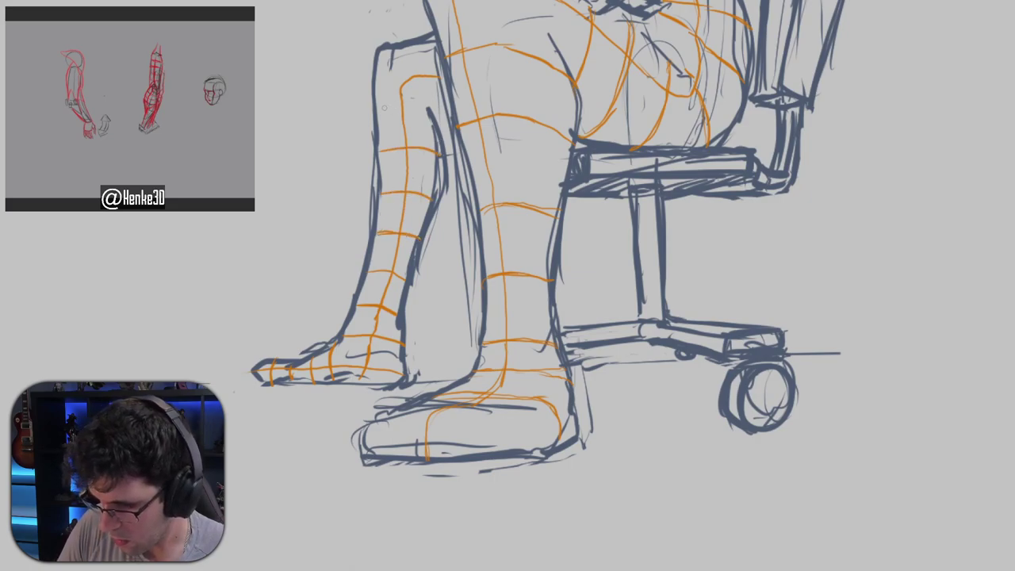
pyautogui.moveTo(374, 104); pyautogui.dragTo(434, 111)
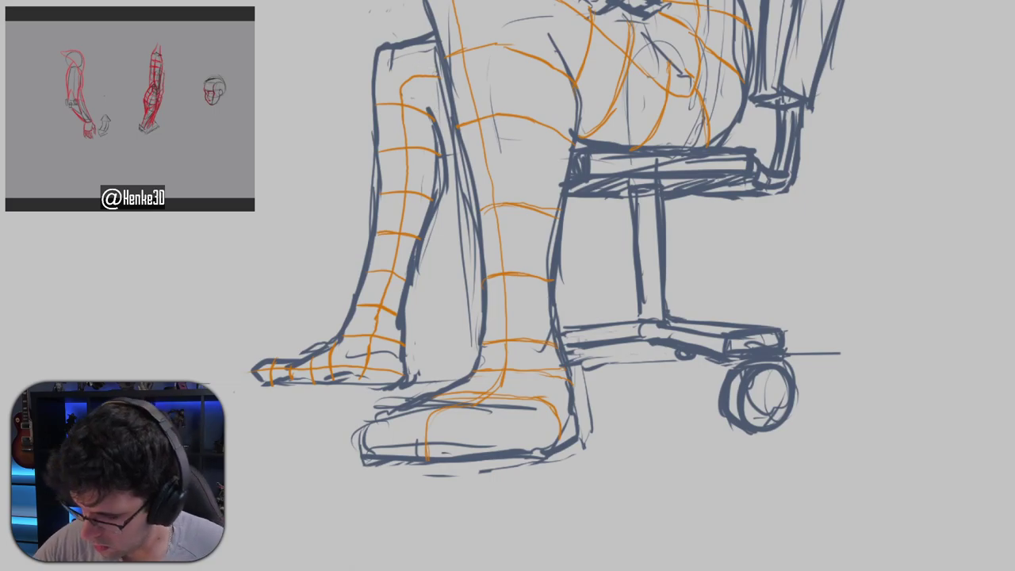
pyautogui.moveTo(662, 107); pyautogui.dragTo(654, 172)
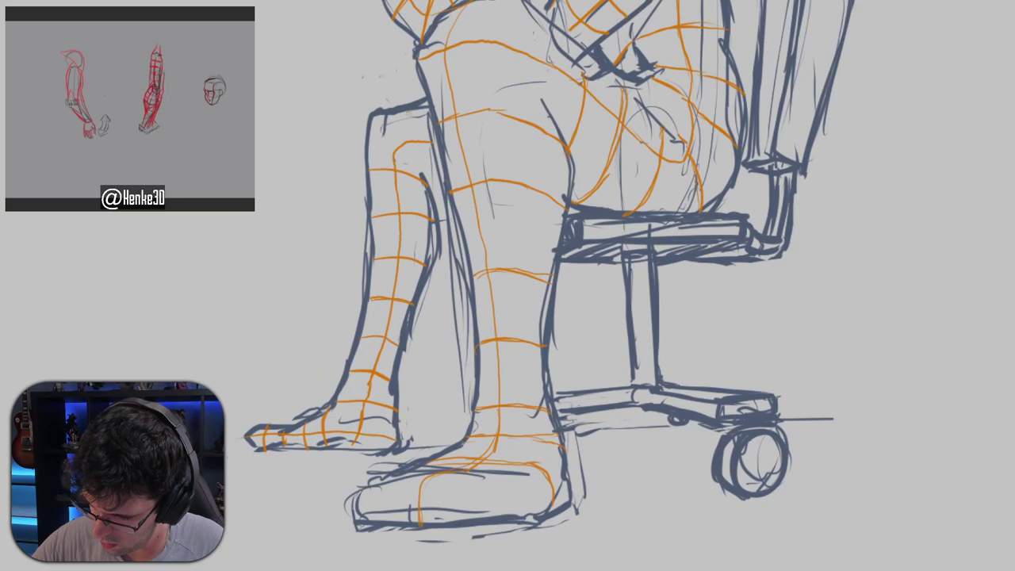
pyautogui.moveTo(408, 112); pyautogui.dragTo(444, 193)
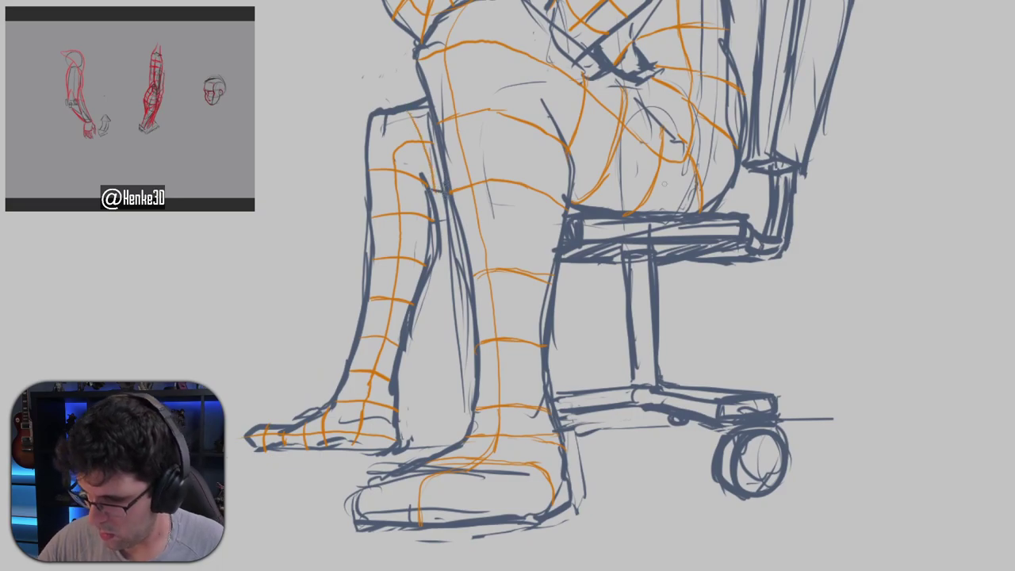
# Examine the whole seated figure with its orange contour lines, together with the empty canvas beside the chair.
pyautogui.moveTo(675, 182); pyautogui.dragTo(643, 273)
pyautogui.scroll(-5, 708, 249)
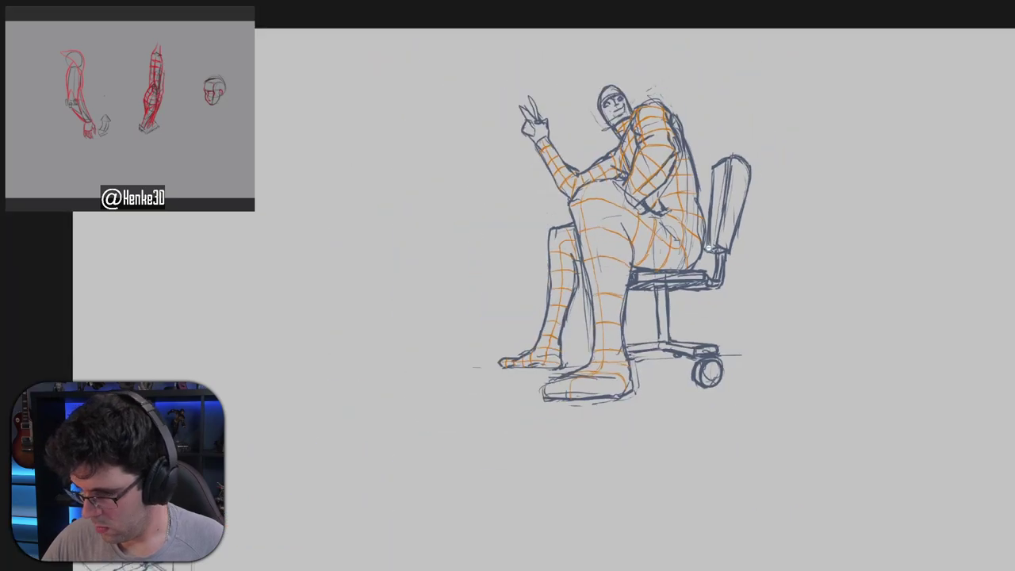
pyautogui.moveTo(815, 235)
pyautogui.mouseDown()
pyautogui.moveTo(645, 208)
pyautogui.moveTo(568, 228)
pyautogui.moveTo(598, 246)
pyautogui.mouseUp()
pyautogui.scroll(2, 606, 232)
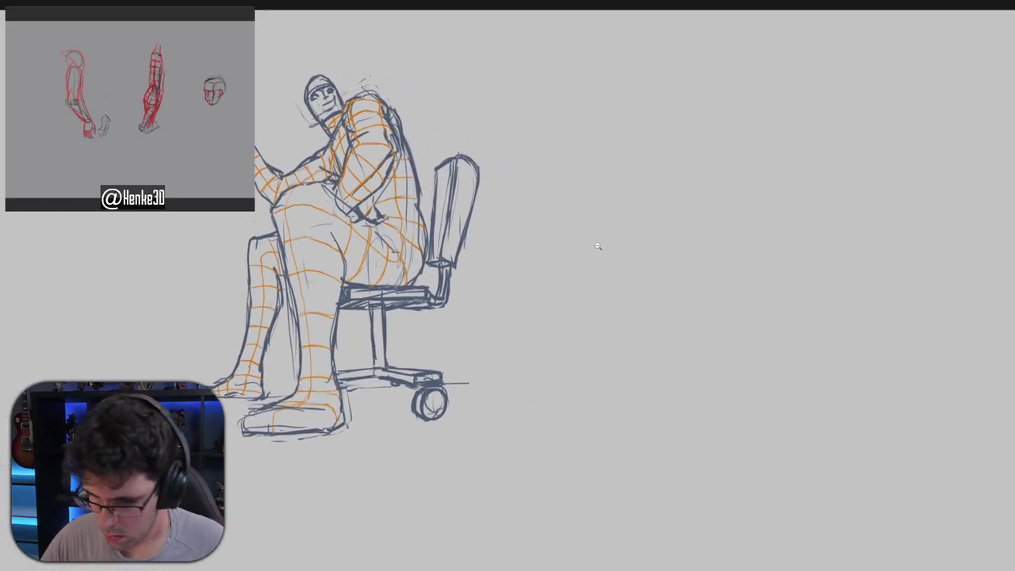
pyautogui.scroll(3, 598, 246)
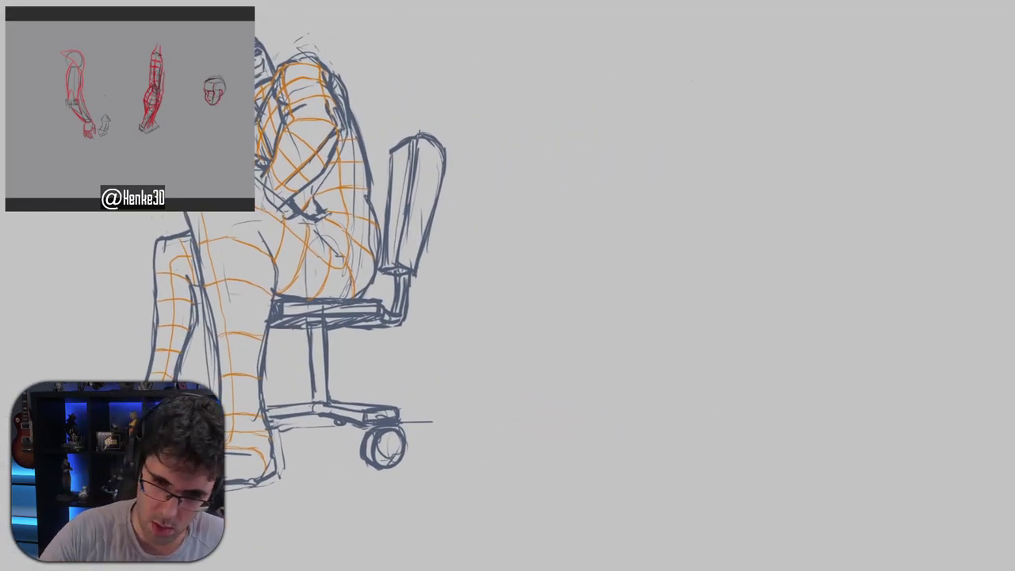
pyautogui.scroll(-2, 571, 237)
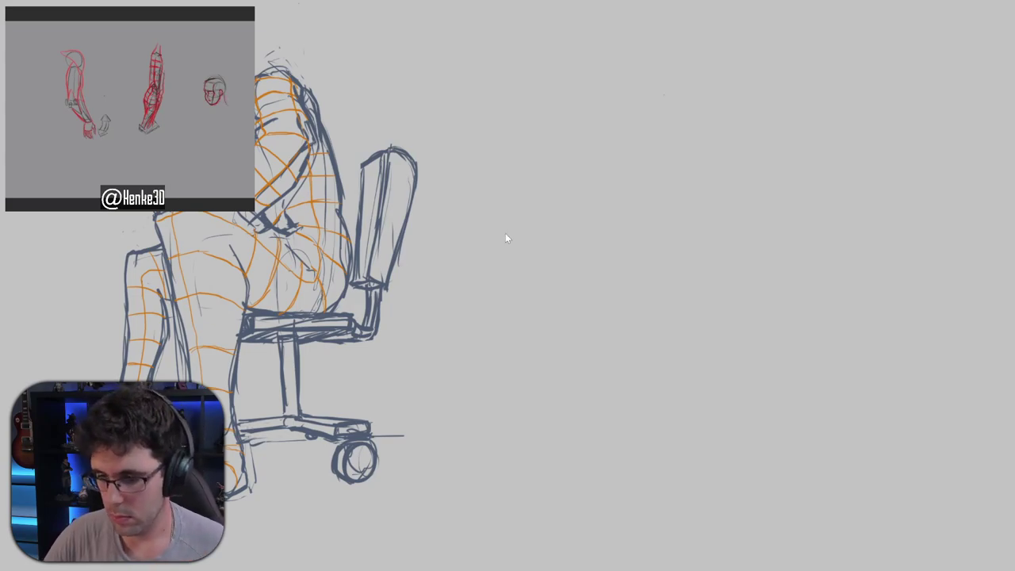
pyautogui.moveTo(504, 238); pyautogui.dragTo(381, 346)
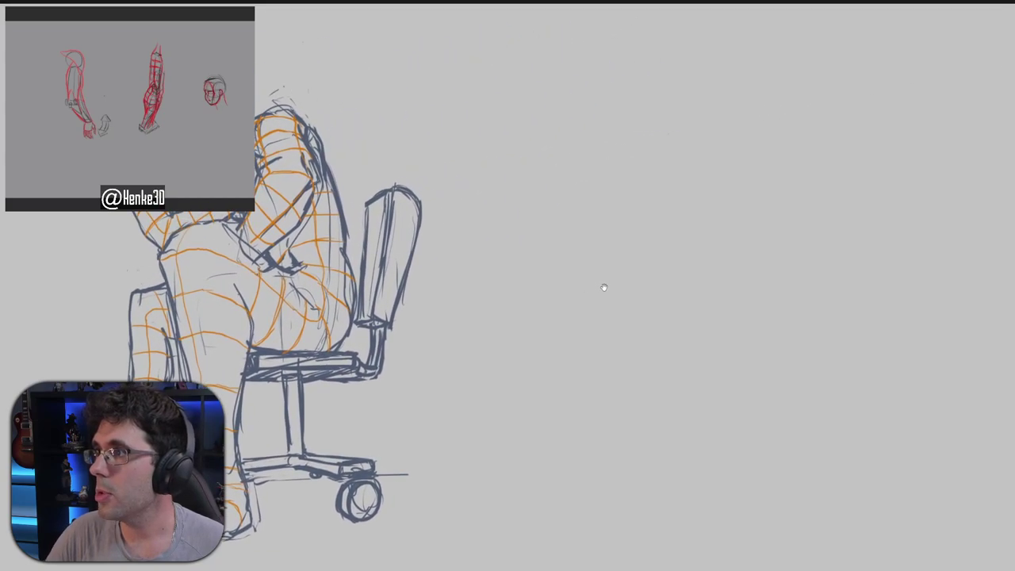
pyautogui.moveTo(603, 287); pyautogui.dragTo(508, 279)
pyautogui.moveTo(587, 293); pyautogui.dragTo(577, 302)
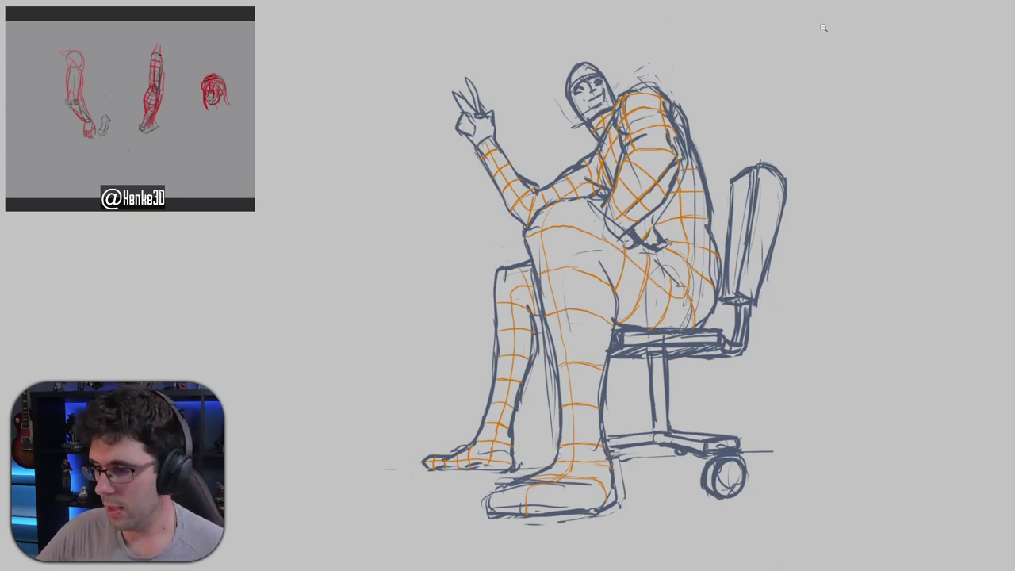
pyautogui.moveTo(874, 84)
pyautogui.mouseDown()
pyautogui.moveTo(718, 174)
pyautogui.moveTo(840, 174)
pyautogui.moveTo(1014, 0)
pyautogui.moveTo(563, 0)
pyautogui.moveTo(806, 90)
pyautogui.moveTo(842, 84)
pyautogui.moveTo(618, 93)
pyautogui.moveTo(768, 91)
pyautogui.moveTo(831, 76)
pyautogui.mouseUp()
pyautogui.moveTo(917, 66)
pyautogui.mouseDown()
pyautogui.moveTo(946, 79)
pyautogui.moveTo(940, 62)
pyautogui.mouseUp()
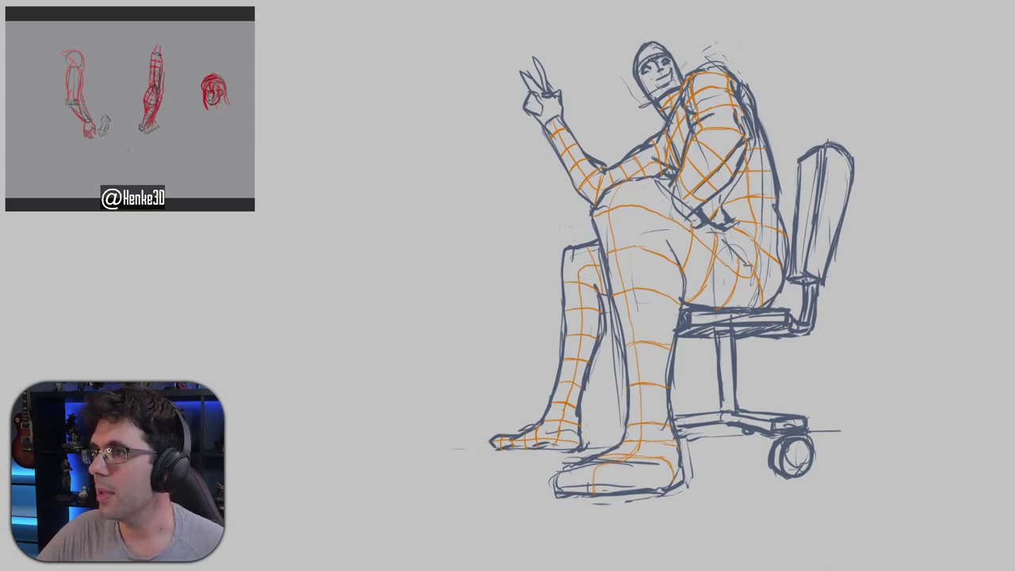
pyautogui.press('Tab')
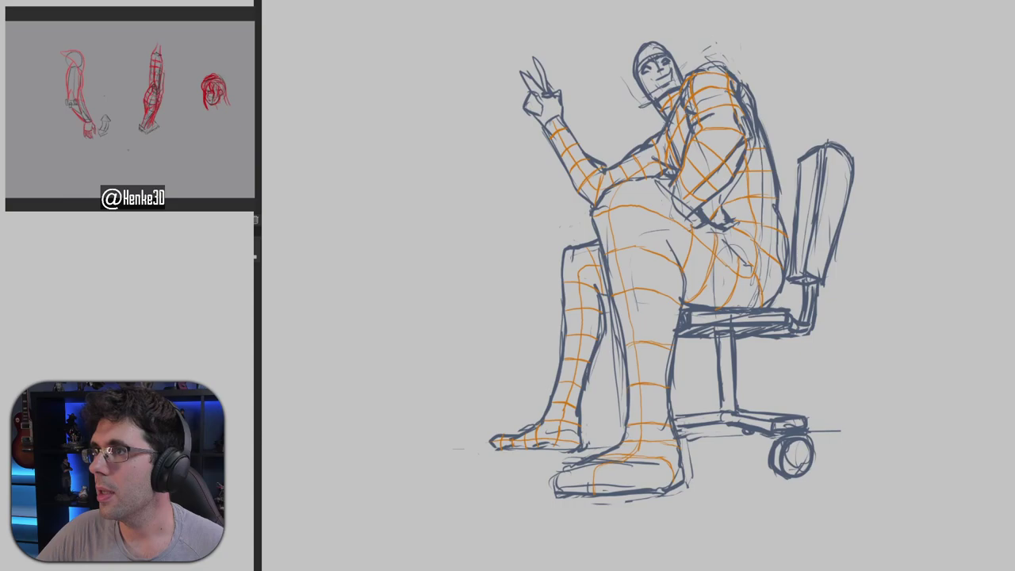
pyautogui.moveTo(634, 285); pyautogui.dragTo(557, 292)
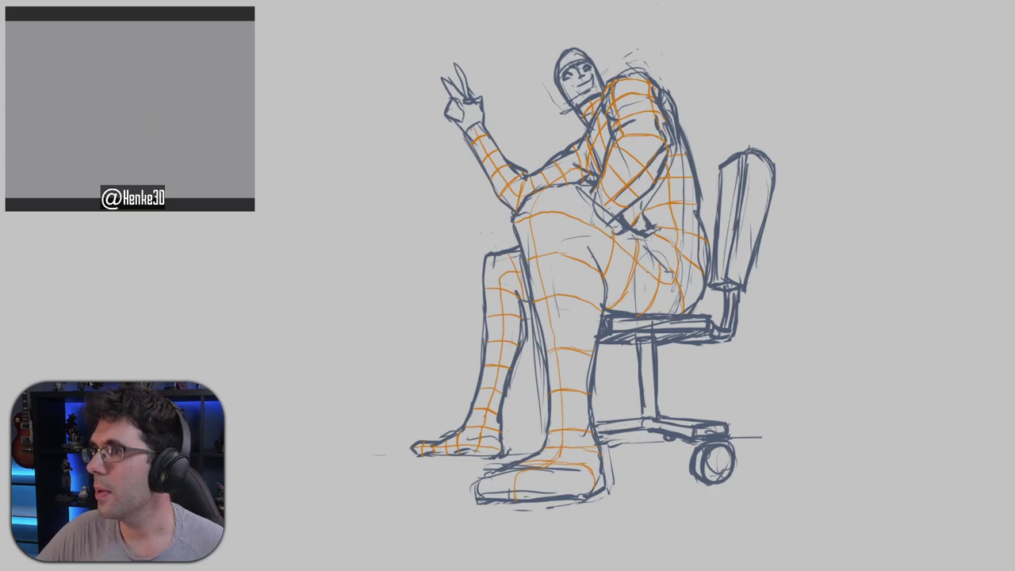
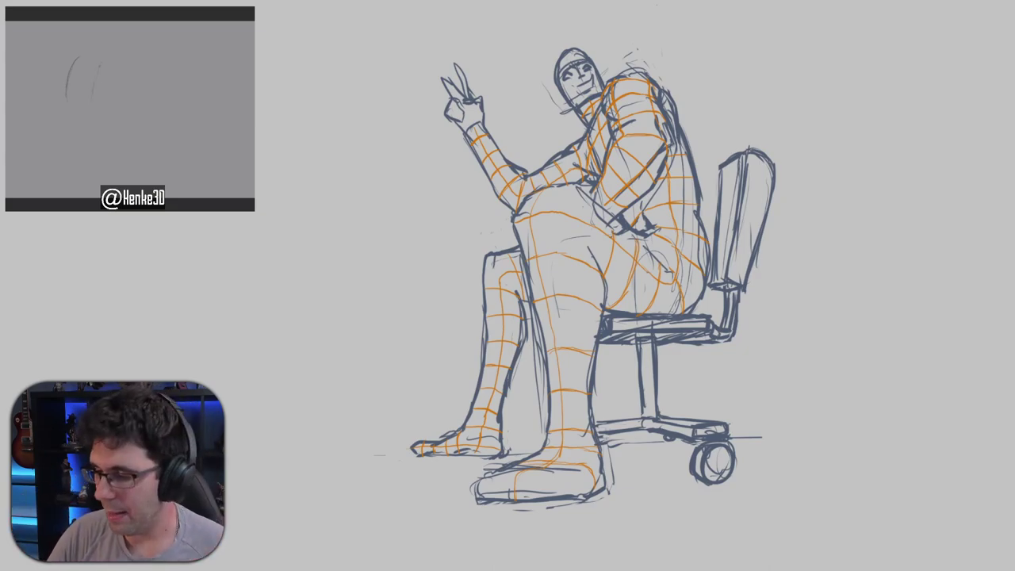
pyautogui.moveTo(870, 215)
pyautogui.mouseDown()
pyautogui.moveTo(792, 192)
pyautogui.moveTo(784, 215)
pyautogui.moveTo(716, 209)
pyautogui.moveTo(917, 167)
pyautogui.mouseUp()
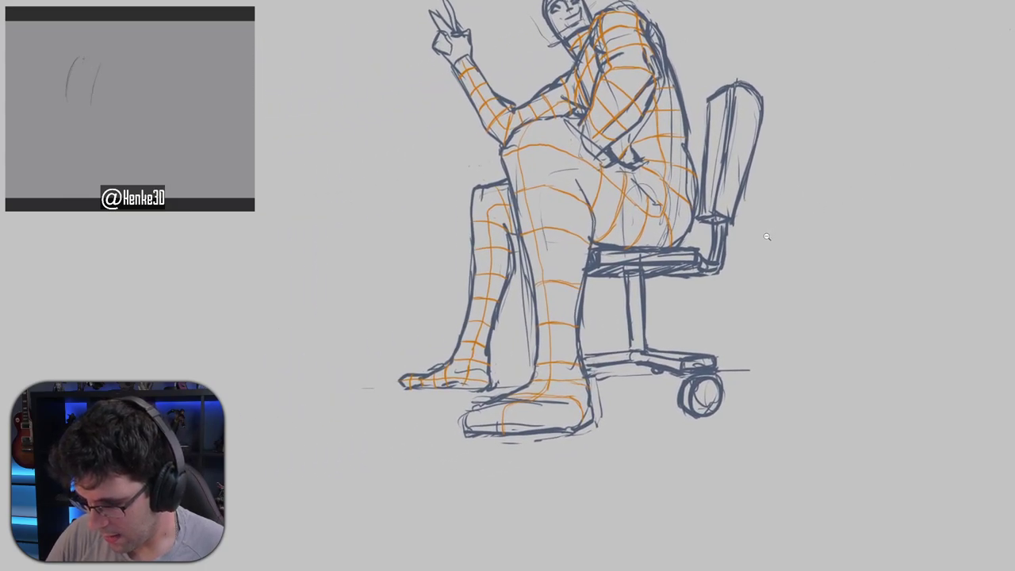
pyautogui.moveTo(878, 194); pyautogui.dragTo(673, 208)
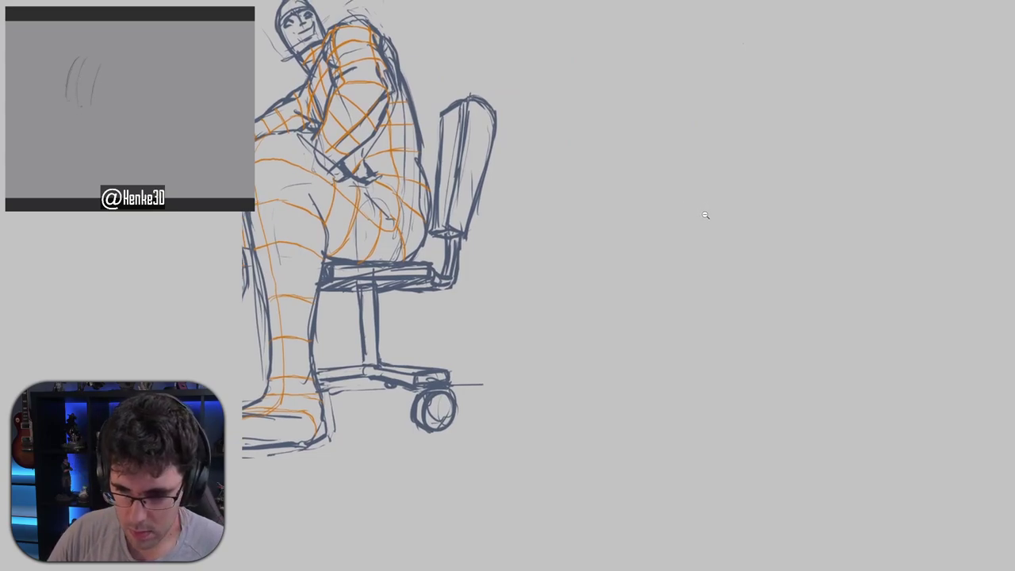
pyautogui.moveTo(724, 202)
pyautogui.mouseDown()
pyautogui.moveTo(728, 265)
pyautogui.moveTo(688, 315)
pyautogui.mouseUp()
pyautogui.hotkey('ctrl', 'z')
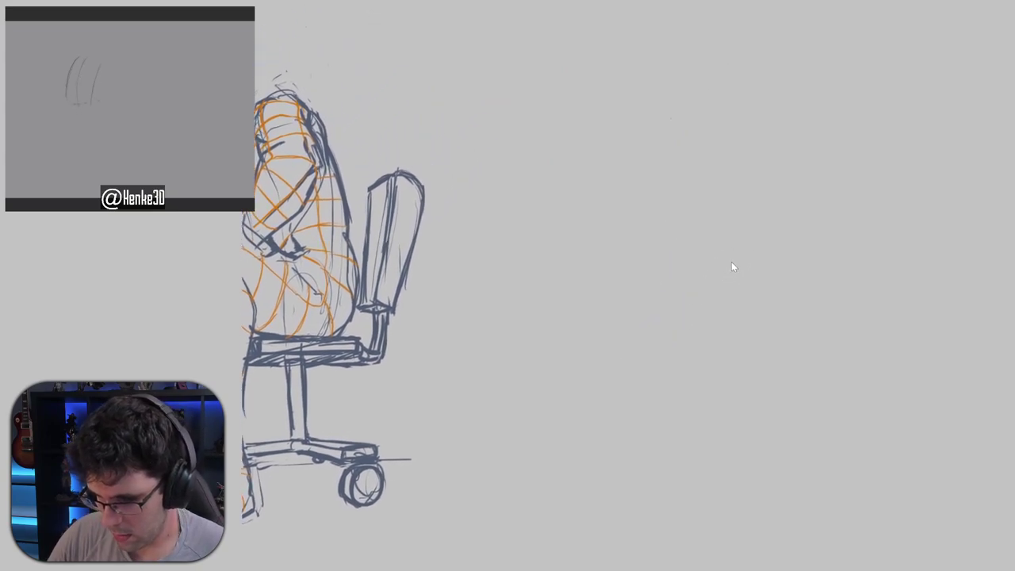
pyautogui.moveTo(731, 266); pyautogui.dragTo(762, 218)
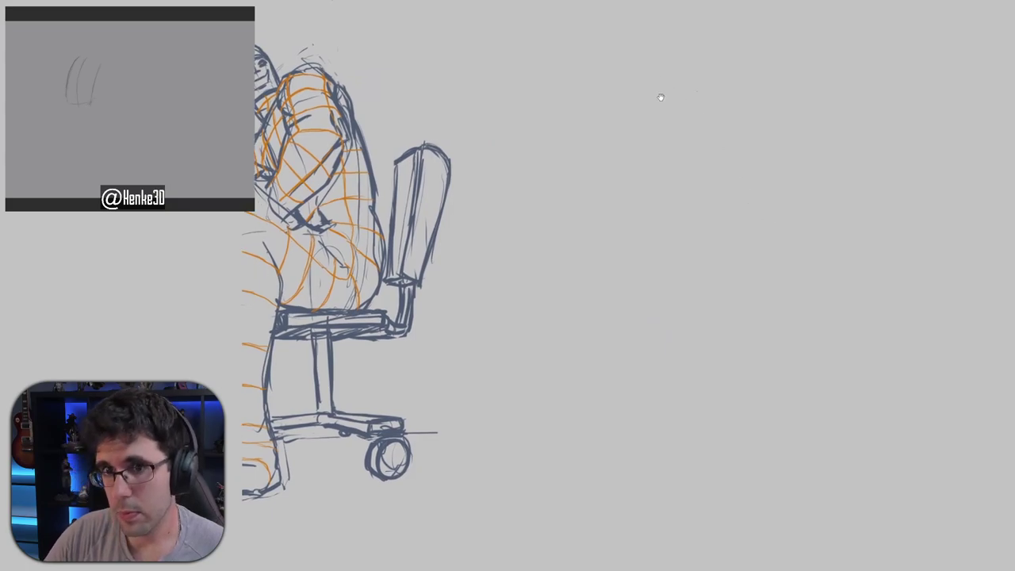
pyautogui.moveTo(661, 96); pyautogui.dragTo(684, 104)
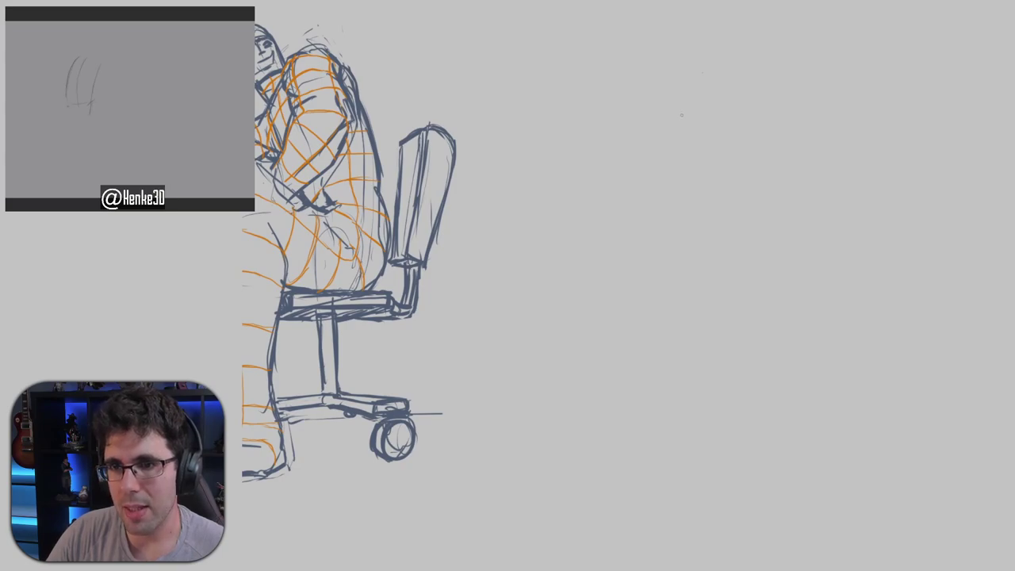
pyautogui.moveTo(680, 129)
pyautogui.mouseDown()
pyautogui.moveTo(689, 131)
pyautogui.moveTo(679, 175)
pyautogui.moveTo(689, 141)
pyautogui.moveTo(670, 193)
pyautogui.moveTo(686, 169)
pyautogui.moveTo(689, 190)
pyautogui.moveTo(677, 192)
pyautogui.mouseUp()
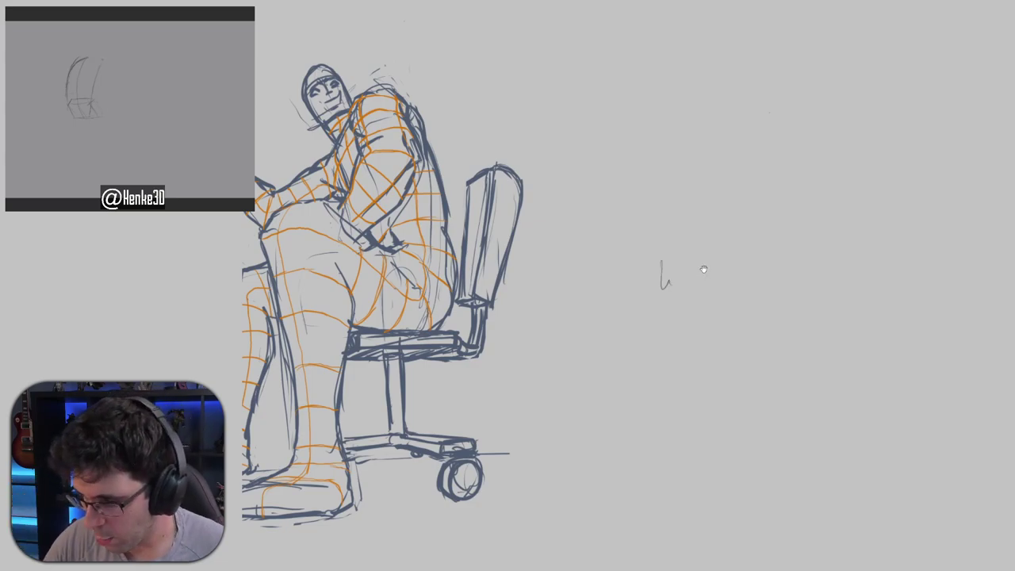
pyautogui.moveTo(661, 272); pyautogui.dragTo(640, 283)
pyautogui.moveTo(691, 242); pyautogui.dragTo(645, 221)
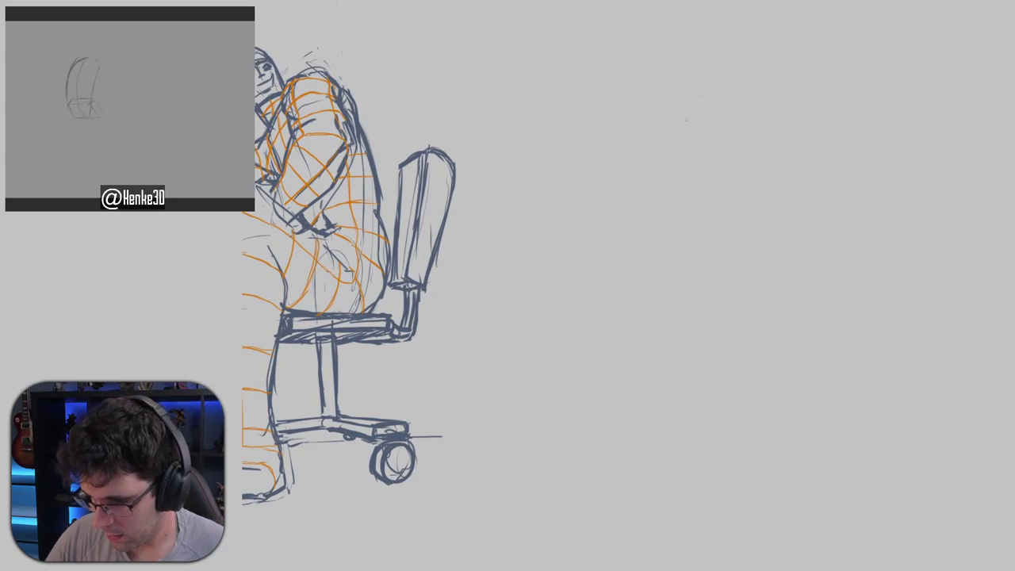
pyautogui.moveTo(656, 82)
pyautogui.mouseDown()
pyautogui.moveTo(622, 107)
pyautogui.moveTo(620, 134)
pyautogui.mouseUp()
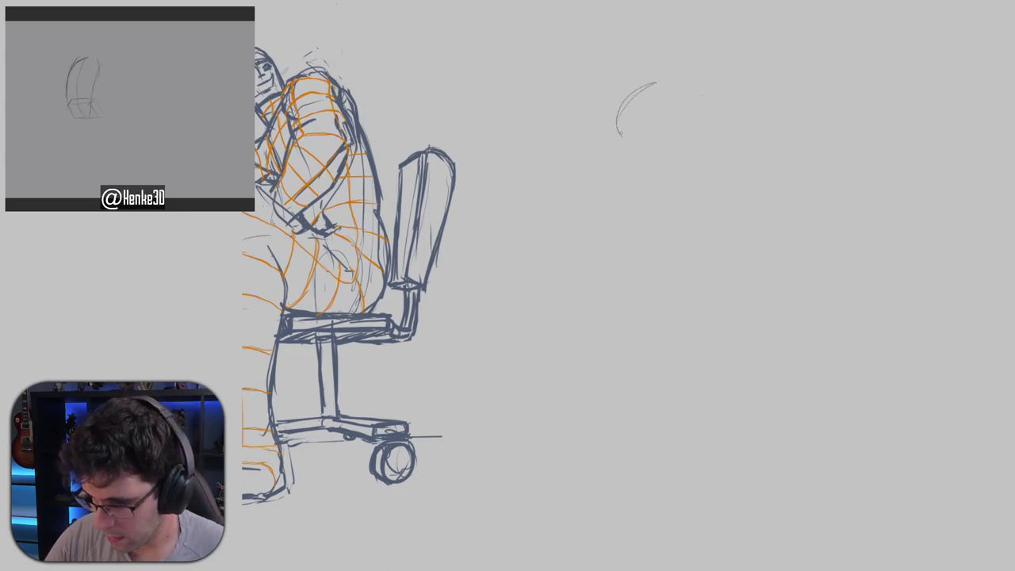
pyautogui.hotkey('ctrl', 'z')
pyautogui.moveTo(623, 173)
pyautogui.mouseDown()
pyautogui.moveTo(617, 136)
pyautogui.moveTo(638, 102)
pyautogui.moveTo(646, 175)
pyautogui.moveTo(625, 122)
pyautogui.moveTo(716, 193)
pyautogui.mouseUp()
pyautogui.hotkey('ctrl', 'z')
pyautogui.hotkey('ctrl', 'z')
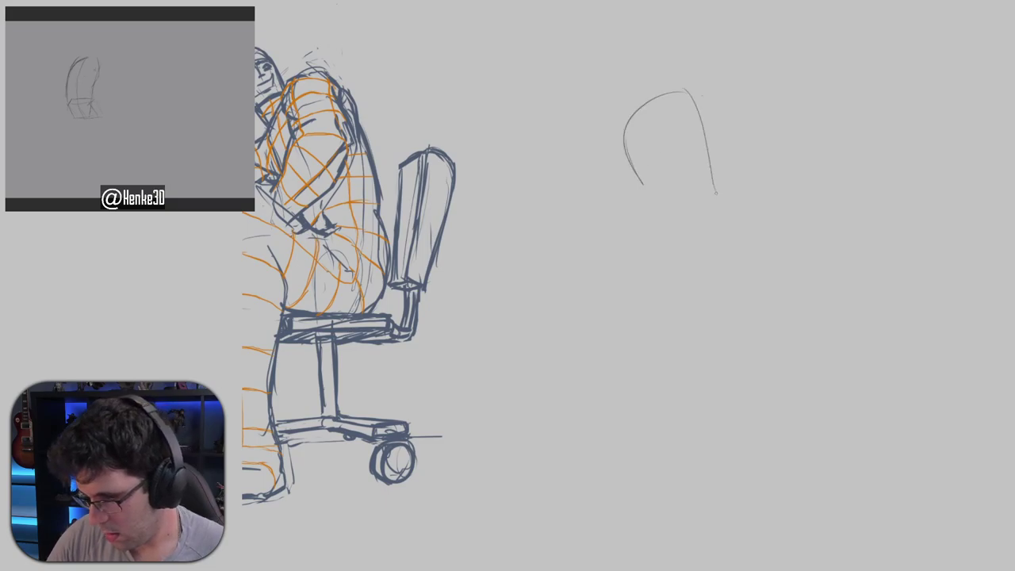
# Sketch a large, rounded form that tapers downward on the empty canvas beside the office chair.
pyautogui.moveTo(632, 144)
pyautogui.mouseDown()
pyautogui.moveTo(642, 179)
pyautogui.moveTo(717, 205)
pyautogui.mouseUp()
pyautogui.moveTo(694, 98); pyautogui.dragTo(711, 214)
pyautogui.moveTo(622, 123); pyautogui.dragTo(673, 214)
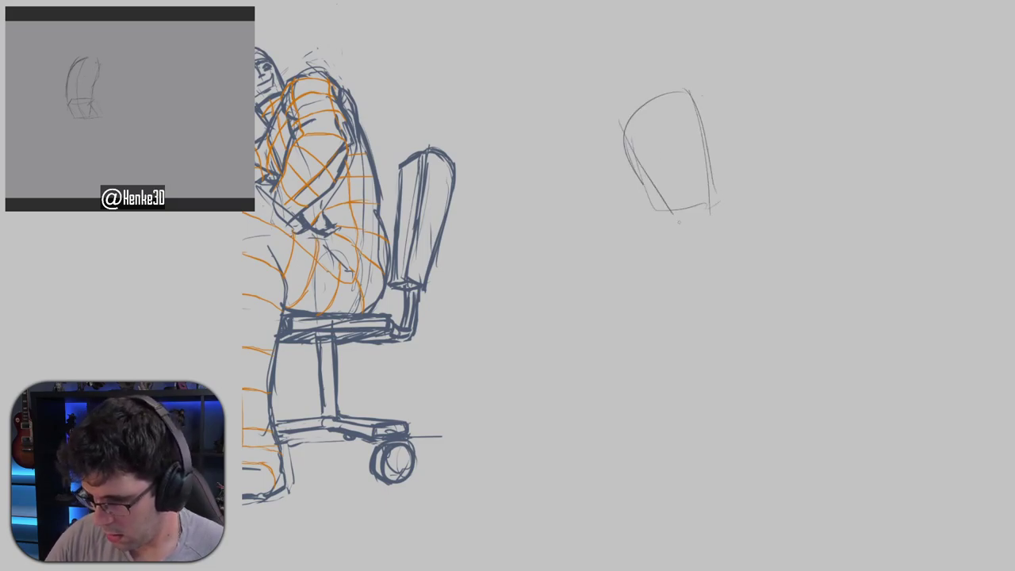
pyautogui.hotkey('ctrl', 'z')
pyautogui.moveTo(620, 138)
pyautogui.mouseDown()
pyautogui.moveTo(680, 231)
pyautogui.moveTo(716, 211)
pyautogui.mouseUp()
pyautogui.moveTo(687, 88); pyautogui.dragTo(715, 206)
pyautogui.moveTo(686, 89)
pyautogui.mouseDown()
pyautogui.moveTo(709, 146)
pyautogui.moveTo(719, 230)
pyautogui.mouseUp()
pyautogui.moveTo(624, 133)
pyautogui.mouseDown()
pyautogui.moveTo(700, 95)
pyautogui.moveTo(723, 230)
pyautogui.moveTo(714, 216)
pyautogui.mouseUp()
pyautogui.moveTo(767, 203); pyautogui.dragTo(712, 219)
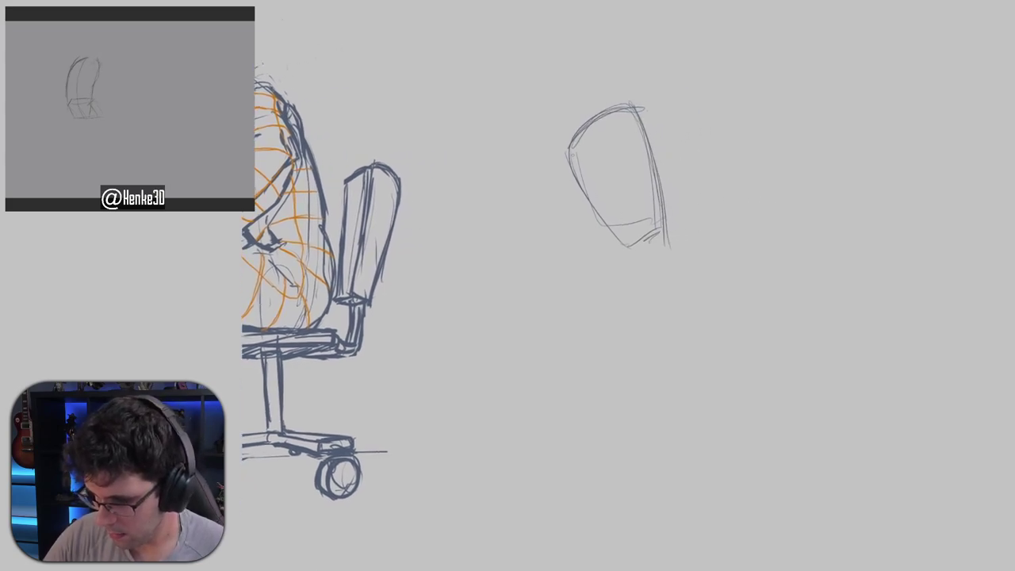
# Add short, light strokes around the narrow lower end of the large tapering form to suggest the joint below it.
pyautogui.moveTo(571, 166); pyautogui.dragTo(576, 187)
pyautogui.moveTo(662, 235); pyautogui.dragTo(634, 260)
pyautogui.moveTo(645, 156); pyautogui.dragTo(674, 229)
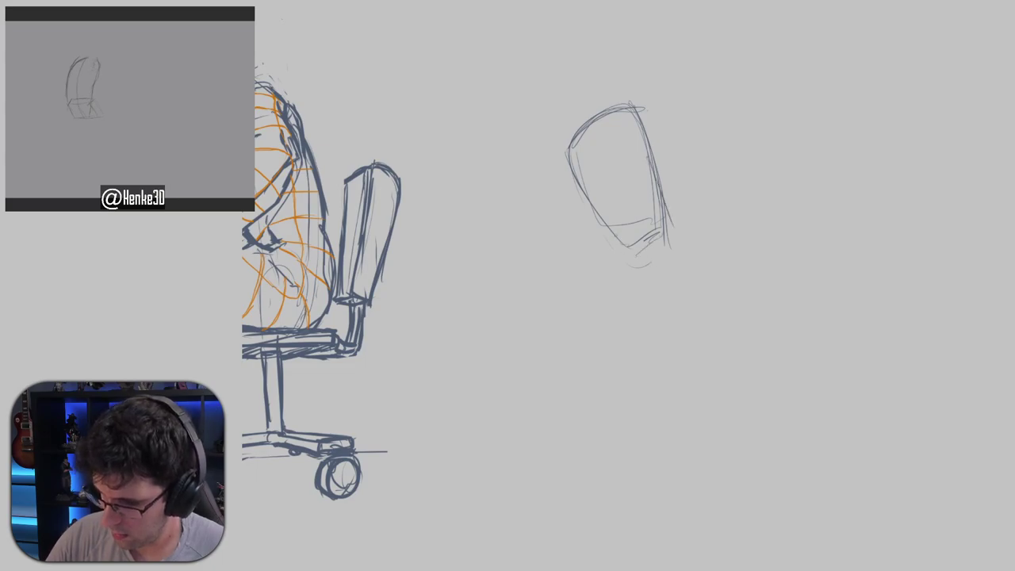
pyautogui.moveTo(619, 254); pyautogui.dragTo(646, 245)
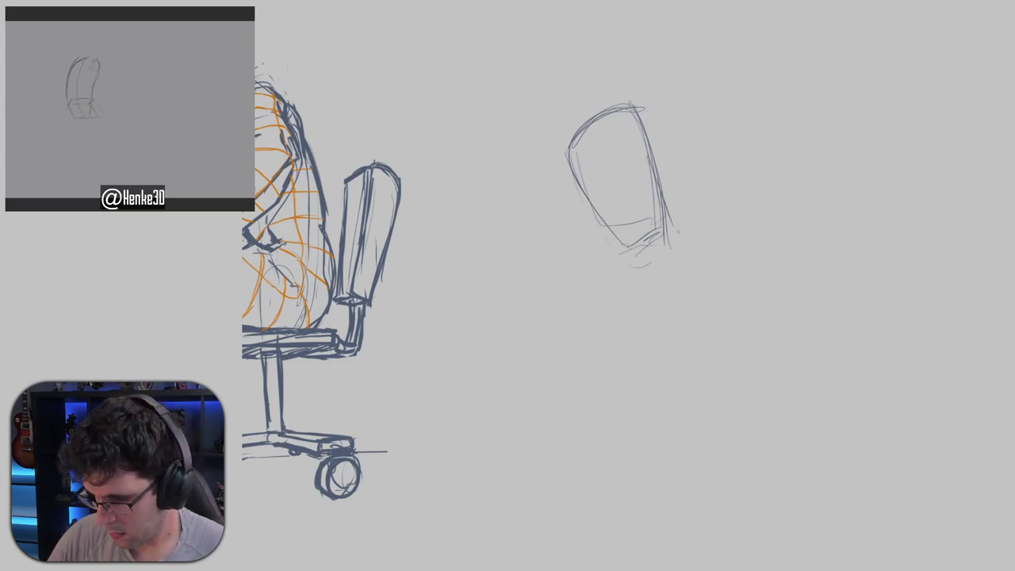
# Sketch a tall curved arc beside the lower end of the large tapering form.
pyautogui.moveTo(718, 204); pyautogui.dragTo(720, 222)
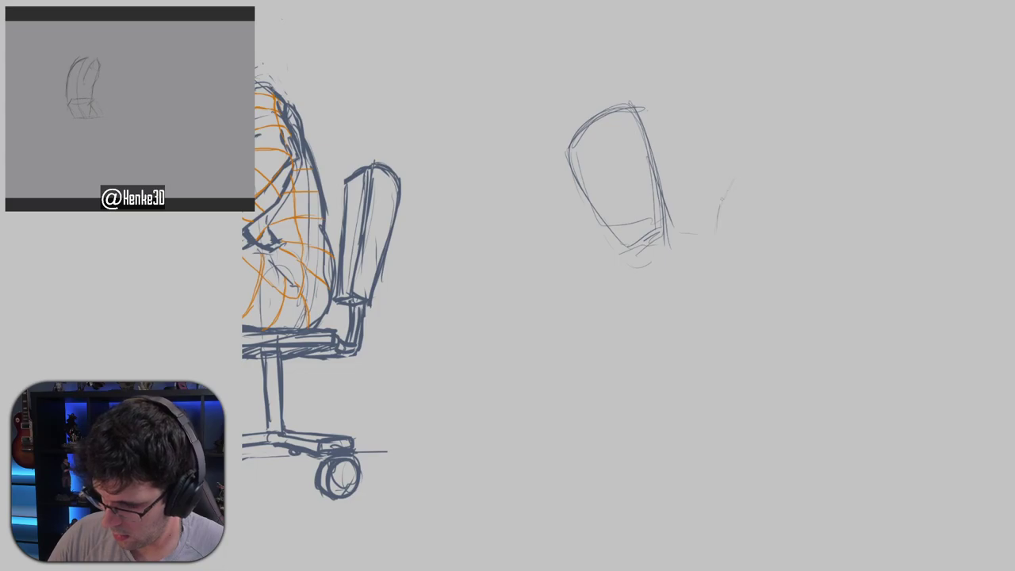
pyautogui.moveTo(750, 166); pyautogui.dragTo(719, 264)
pyautogui.moveTo(717, 202); pyautogui.dragTo(723, 230)
pyautogui.moveTo(751, 164); pyautogui.dragTo(802, 126)
pyautogui.hotkey('ctrl', 'z')
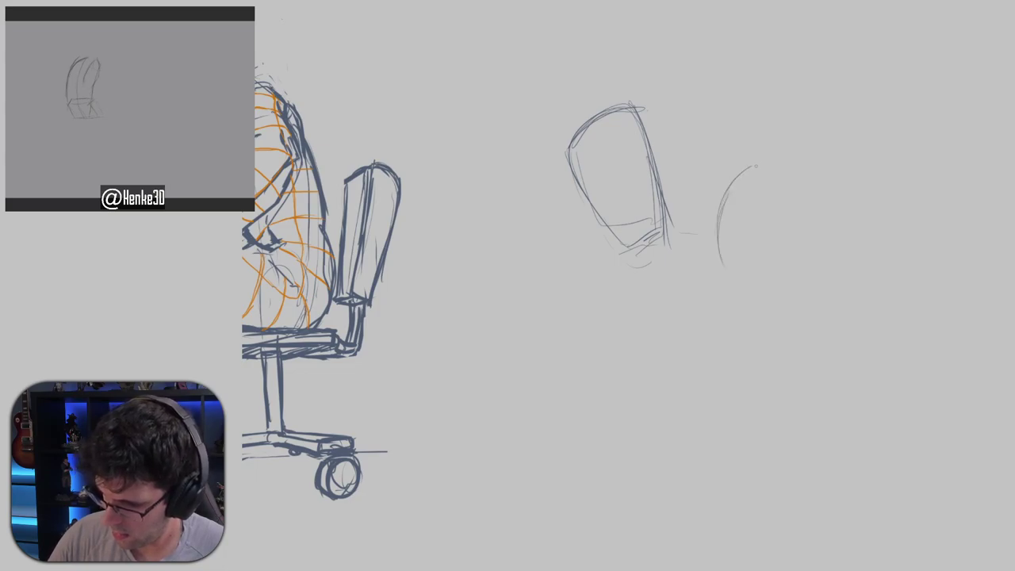
# Sketch a second curved arc beside the first and long, loose contours sweeping outward from it.
pyautogui.moveTo(772, 163); pyautogui.dragTo(838, 139)
pyautogui.moveTo(724, 285)
pyautogui.mouseDown()
pyautogui.moveTo(756, 279)
pyautogui.moveTo(810, 186)
pyautogui.mouseUp()
pyautogui.moveTo(750, 250)
pyautogui.mouseDown()
pyautogui.moveTo(807, 184)
pyautogui.moveTo(777, 241)
pyautogui.mouseUp()
pyautogui.hotkey('ctrl', 'z')
pyautogui.hotkey('ctrl', 'z')
pyautogui.moveTo(781, 196)
pyautogui.mouseDown()
pyautogui.moveTo(801, 151)
pyautogui.moveTo(759, 176)
pyautogui.moveTo(757, 222)
pyautogui.mouseUp()
pyautogui.hotkey('ctrl', 'z')
pyautogui.hotkey('ctrl', 'z')
pyautogui.moveTo(763, 155)
pyautogui.mouseDown()
pyautogui.moveTo(774, 252)
pyautogui.moveTo(863, 73)
pyautogui.mouseUp()
pyautogui.moveTo(792, 239); pyautogui.dragTo(873, 222)
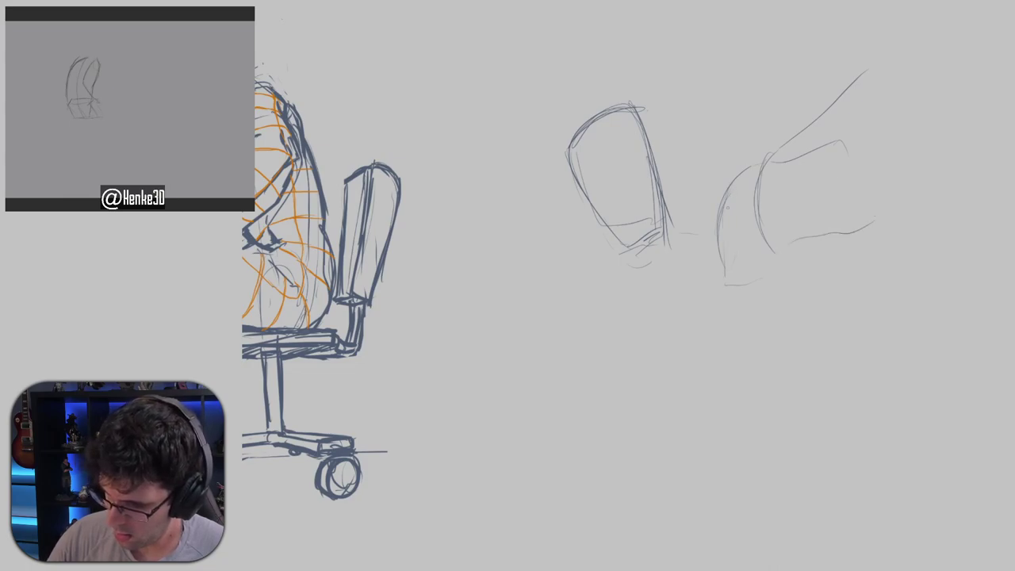
# Draw a small circular joint between the two forms and connect it with lines to the arc and the tapering form.
pyautogui.moveTo(722, 201)
pyautogui.mouseDown()
pyautogui.moveTo(687, 257)
pyautogui.moveTo(693, 285)
pyautogui.moveTo(697, 236)
pyautogui.moveTo(684, 274)
pyautogui.moveTo(682, 256)
pyautogui.moveTo(690, 303)
pyautogui.mouseUp()
pyautogui.moveTo(688, 258)
pyautogui.mouseDown()
pyautogui.moveTo(691, 304)
pyautogui.moveTo(640, 225)
pyautogui.moveTo(656, 285)
pyautogui.mouseUp()
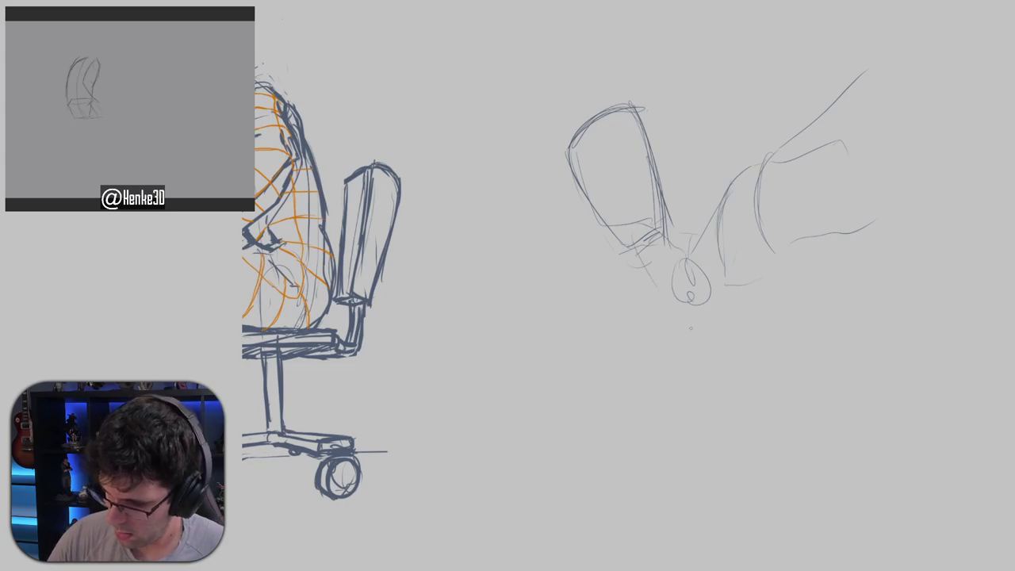
pyautogui.moveTo(628, 253); pyautogui.dragTo(673, 298)
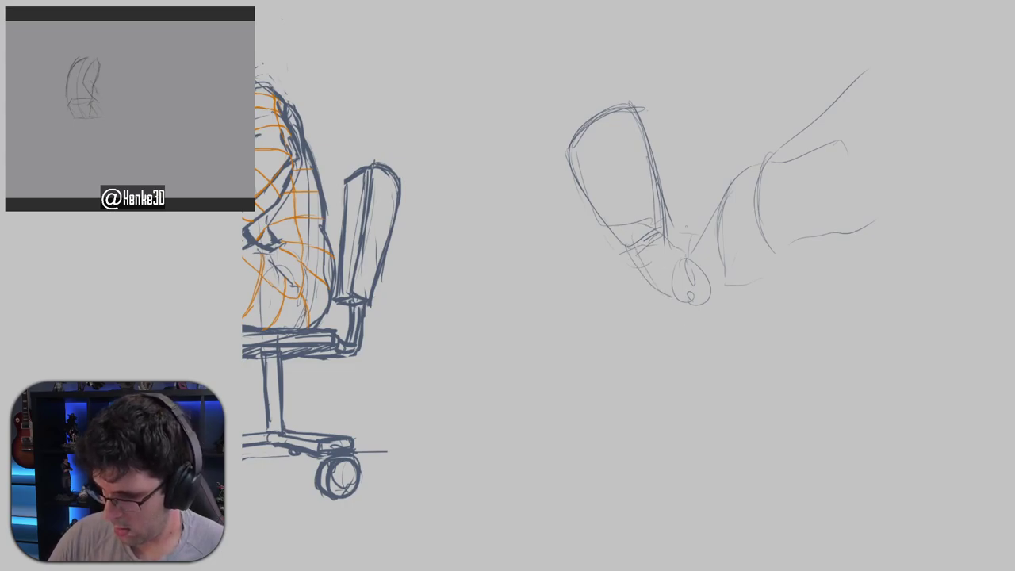
# Sketch the sides of a lower form that narrows downward from the joint beneath the large tapering form.
pyautogui.moveTo(659, 217); pyautogui.dragTo(632, 414)
pyautogui.hotkey('ctrl', 'z')
pyautogui.moveTo(663, 242); pyautogui.dragTo(624, 377)
pyautogui.moveTo(653, 243)
pyautogui.mouseDown()
pyautogui.moveTo(634, 334)
pyautogui.moveTo(621, 321)
pyautogui.moveTo(634, 338)
pyautogui.mouseUp()
pyautogui.moveTo(623, 273); pyautogui.dragTo(648, 341)
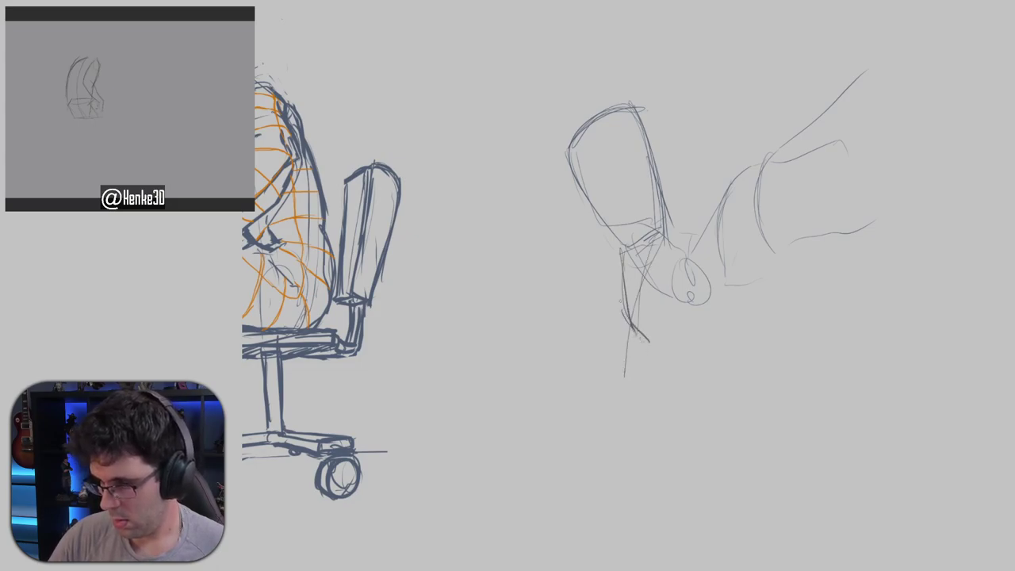
pyautogui.moveTo(626, 283)
pyautogui.mouseDown()
pyautogui.moveTo(636, 322)
pyautogui.moveTo(662, 354)
pyautogui.mouseUp()
pyautogui.moveTo(700, 274); pyautogui.dragTo(680, 350)
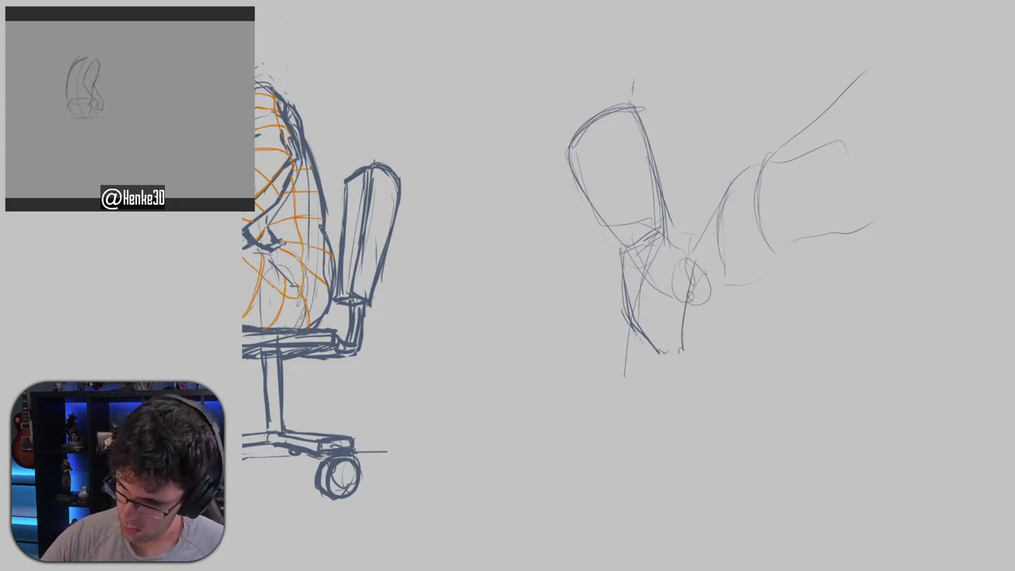
# Add a vertical centre line through the large upper form and a small rounded cap on its top.
pyautogui.moveTo(632, 78); pyautogui.dragTo(630, 119)
pyautogui.moveTo(619, 225)
pyautogui.mouseDown()
pyautogui.moveTo(618, 113)
pyautogui.moveTo(640, 115)
pyautogui.moveTo(620, 99)
pyautogui.moveTo(631, 100)
pyautogui.mouseUp()
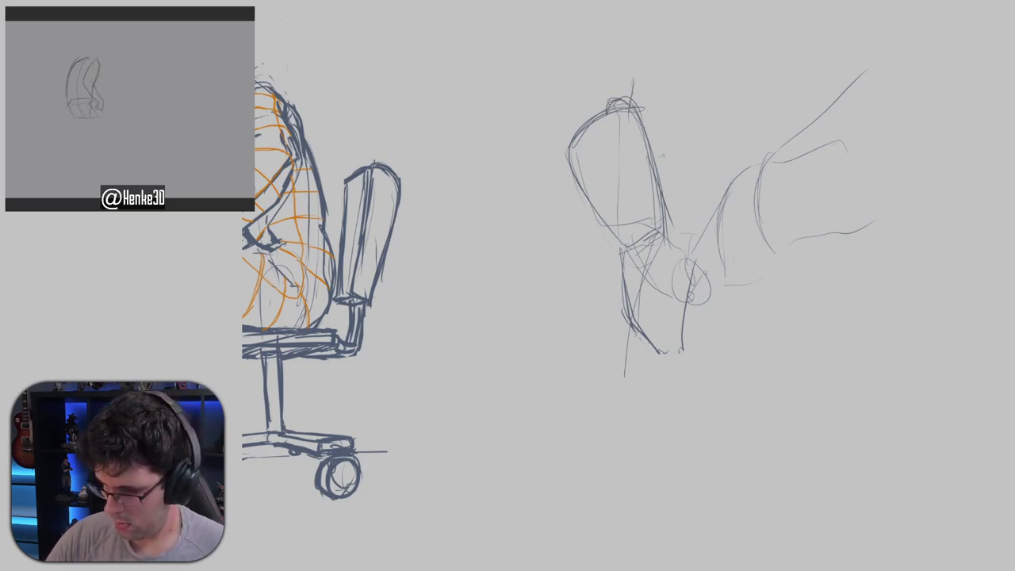
pyautogui.moveTo(757, 289); pyautogui.dragTo(746, 230)
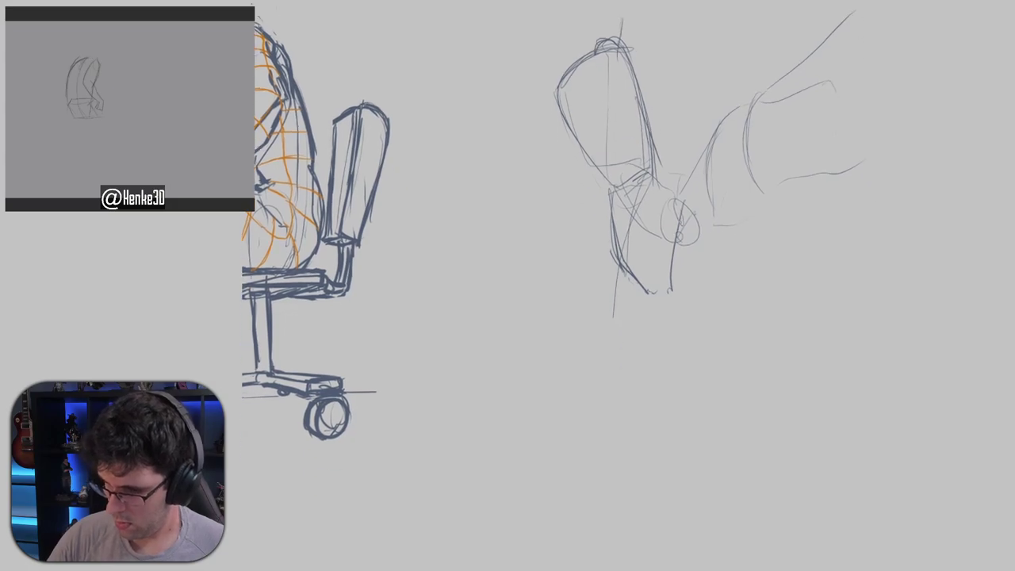
# Draw darker diagonal lines from the circular joint down to the lower tip and reinforce the lower form's outer side.
pyautogui.moveTo(688, 210); pyautogui.dragTo(652, 263)
pyautogui.moveTo(672, 229); pyautogui.dragTo(618, 317)
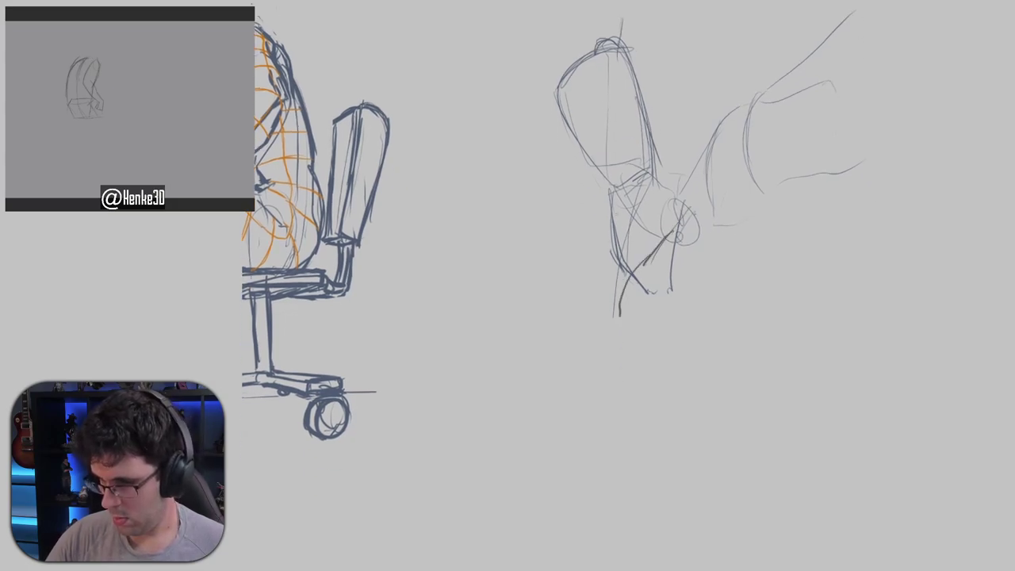
pyautogui.moveTo(615, 193); pyautogui.dragTo(610, 251)
pyautogui.moveTo(608, 211); pyautogui.dragTo(607, 233)
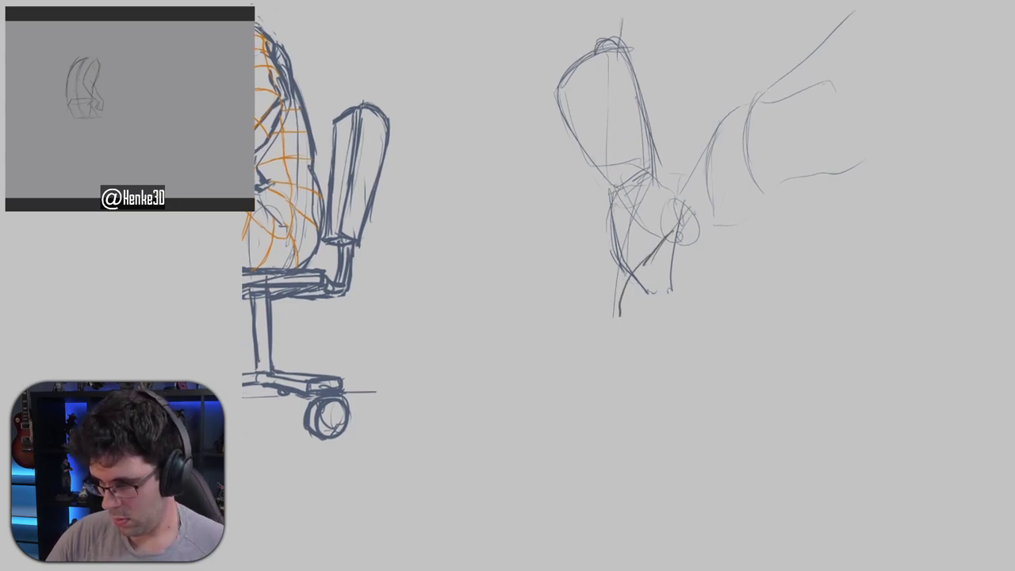
pyautogui.moveTo(618, 187); pyautogui.dragTo(607, 230)
pyautogui.moveTo(613, 229); pyautogui.dragTo(606, 273)
pyautogui.hotkey('ctrl', 'z')
# Shape the lower form into a diamond outline by strengthening its sides and the edges meeting at the circular joint.
pyautogui.moveTo(617, 189)
pyautogui.mouseDown()
pyautogui.moveTo(608, 244)
pyautogui.moveTo(627, 275)
pyautogui.mouseUp()
pyautogui.moveTo(663, 234); pyautogui.dragTo(651, 252)
pyautogui.moveTo(653, 172)
pyautogui.mouseDown()
pyautogui.moveTo(673, 225)
pyautogui.moveTo(666, 213)
pyautogui.mouseUp()
pyautogui.moveTo(672, 250); pyautogui.dragTo(644, 273)
pyautogui.moveTo(685, 240); pyautogui.dragTo(659, 256)
pyautogui.moveTo(698, 175); pyautogui.dragTo(696, 218)
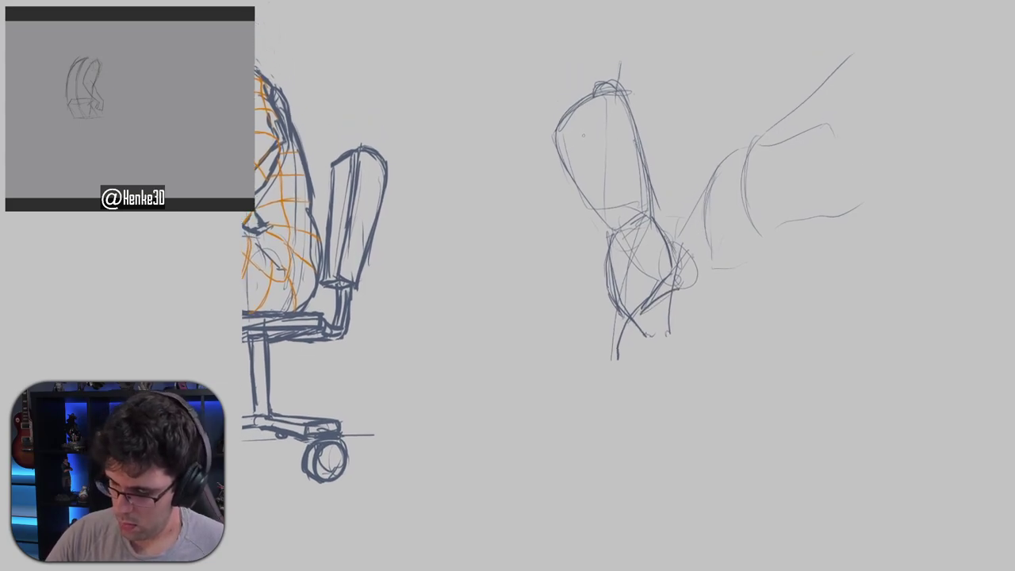
# Erase the dark tail below the diamond-shaped form, rework its outer side and sketch small details at its lower tip.
pyautogui.scroll(-2, 553, 253)
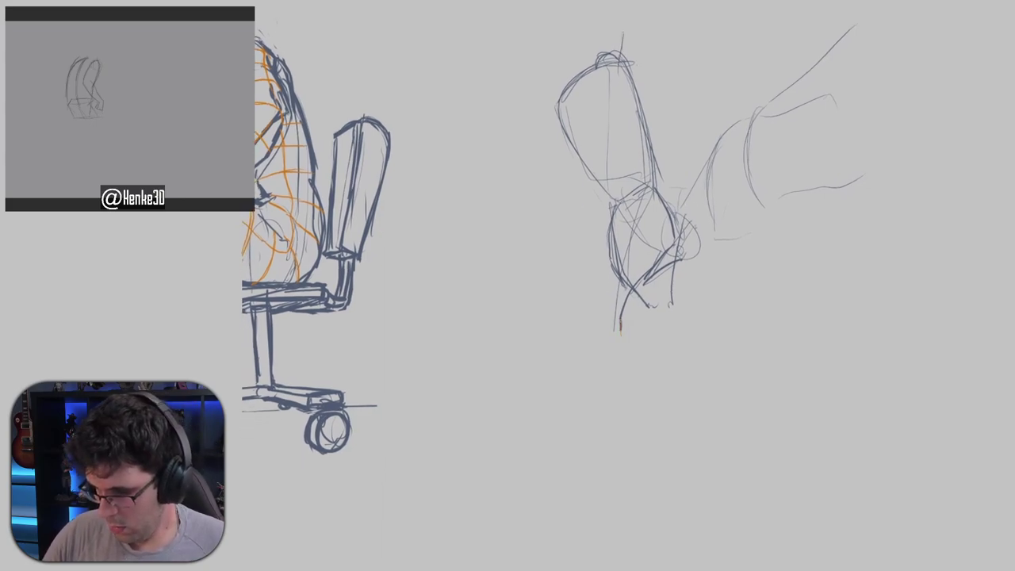
pyautogui.moveTo(626, 328)
pyautogui.mouseDown()
pyautogui.moveTo(627, 300)
pyautogui.moveTo(687, 298)
pyautogui.mouseUp()
pyautogui.moveTo(625, 231); pyautogui.dragTo(638, 306)
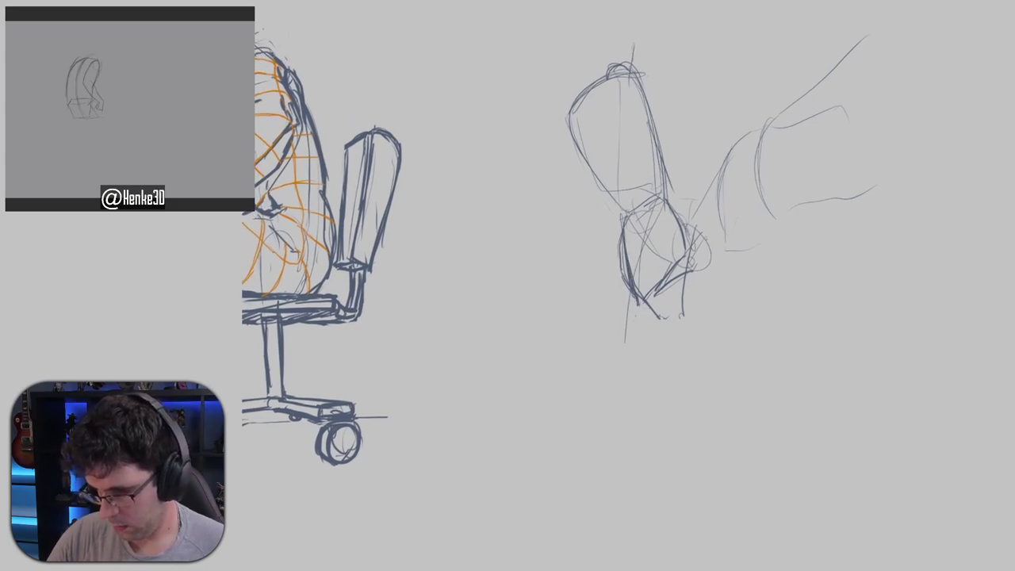
pyautogui.moveTo(619, 236)
pyautogui.mouseDown()
pyautogui.moveTo(625, 286)
pyautogui.moveTo(620, 244)
pyautogui.moveTo(637, 296)
pyautogui.moveTo(631, 232)
pyautogui.moveTo(642, 226)
pyautogui.moveTo(632, 278)
pyautogui.moveTo(644, 219)
pyautogui.moveTo(662, 204)
pyautogui.moveTo(629, 269)
pyautogui.mouseUp()
pyautogui.moveTo(639, 223)
pyautogui.mouseDown()
pyautogui.moveTo(630, 238)
pyautogui.moveTo(680, 242)
pyautogui.moveTo(646, 293)
pyautogui.moveTo(642, 319)
pyautogui.moveTo(666, 338)
pyautogui.moveTo(663, 320)
pyautogui.mouseUp()
pyautogui.hotkey('ctrl', 'z')
pyautogui.hotkey('ctrl', 'z')
pyautogui.hotkey('ctrl', 'z')
pyautogui.moveTo(662, 315)
pyautogui.mouseDown()
pyautogui.moveTo(659, 337)
pyautogui.moveTo(662, 329)
pyautogui.moveTo(644, 347)
pyautogui.moveTo(646, 333)
pyautogui.moveTo(682, 347)
pyautogui.moveTo(682, 358)
pyautogui.mouseUp()
pyautogui.moveTo(646, 244); pyautogui.dragTo(636, 261)
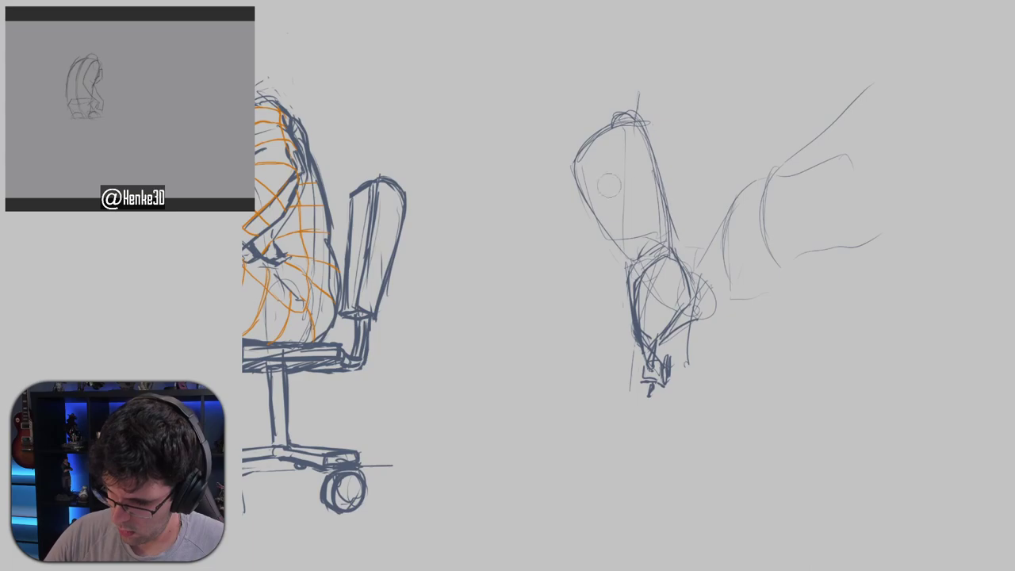
# Erase the large upper form and replace it with a smaller, narrower rounded form above the diamond shape.
pyautogui.moveTo(606, 123)
pyautogui.mouseDown()
pyautogui.moveTo(584, 140)
pyautogui.moveTo(596, 163)
pyautogui.mouseUp()
pyautogui.moveTo(565, 218)
pyautogui.mouseDown()
pyautogui.moveTo(645, 123)
pyautogui.moveTo(664, 224)
pyautogui.moveTo(590, 201)
pyautogui.mouseUp()
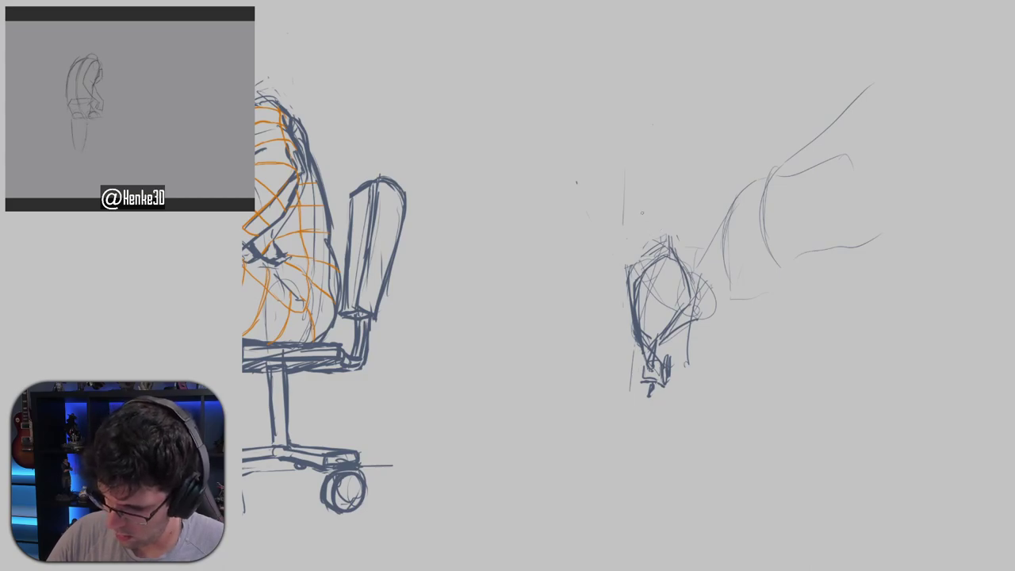
pyautogui.moveTo(644, 197)
pyautogui.mouseDown()
pyautogui.moveTo(649, 256)
pyautogui.moveTo(665, 181)
pyautogui.moveTo(683, 262)
pyautogui.mouseUp()
pyautogui.moveTo(685, 212); pyautogui.dragTo(682, 261)
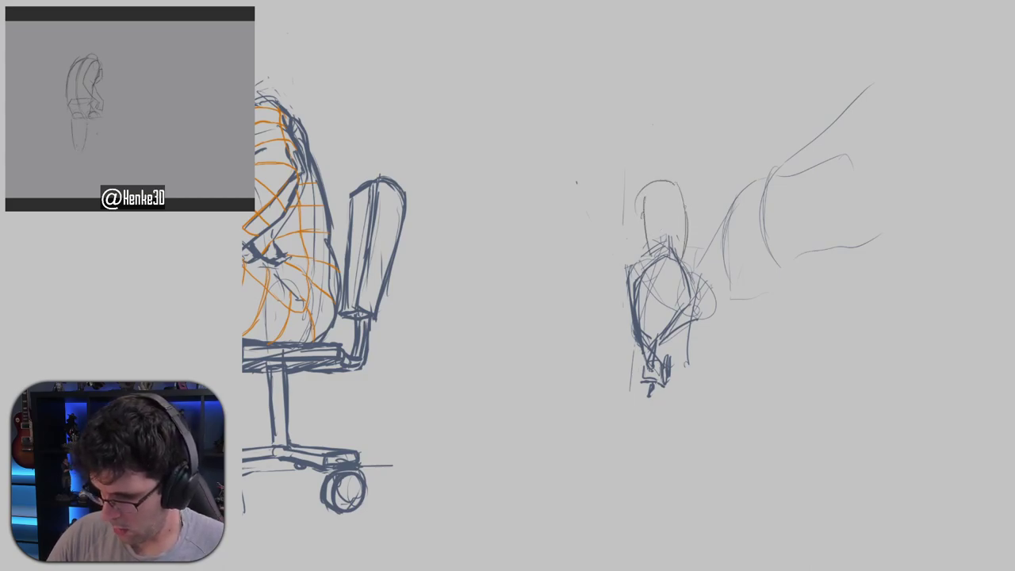
pyautogui.moveTo(668, 183); pyautogui.dragTo(685, 212)
pyautogui.moveTo(663, 181)
pyautogui.mouseDown()
pyautogui.moveTo(632, 194)
pyautogui.moveTo(651, 258)
pyautogui.mouseUp()
pyautogui.moveTo(679, 190); pyautogui.dragTo(689, 256)
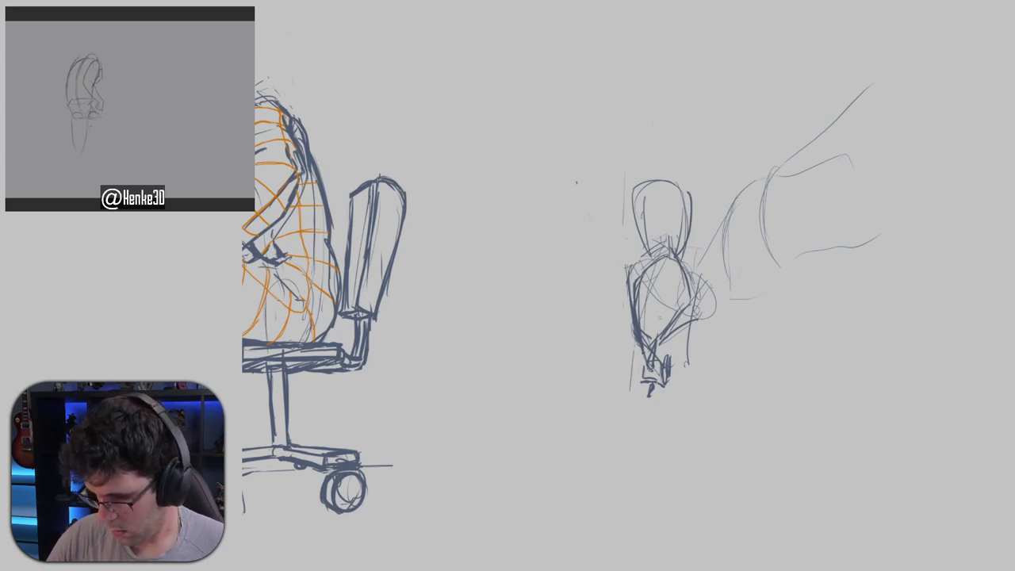
# Reinforce the inner side of the diamond-shaped form and draw a diagonal line outward from its edge.
pyautogui.moveTo(680, 304); pyautogui.dragTo(657, 343)
pyautogui.moveTo(685, 298); pyautogui.dragTo(673, 312)
pyautogui.moveTo(669, 259)
pyautogui.mouseDown()
pyautogui.moveTo(683, 291)
pyautogui.moveTo(690, 287)
pyautogui.mouseUp()
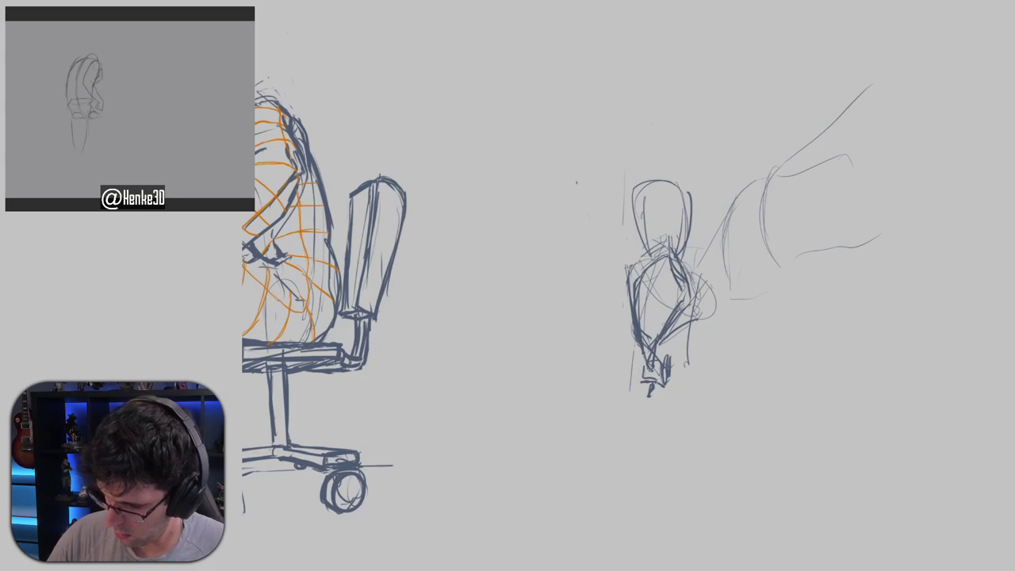
pyautogui.moveTo(674, 321); pyautogui.dragTo(737, 281)
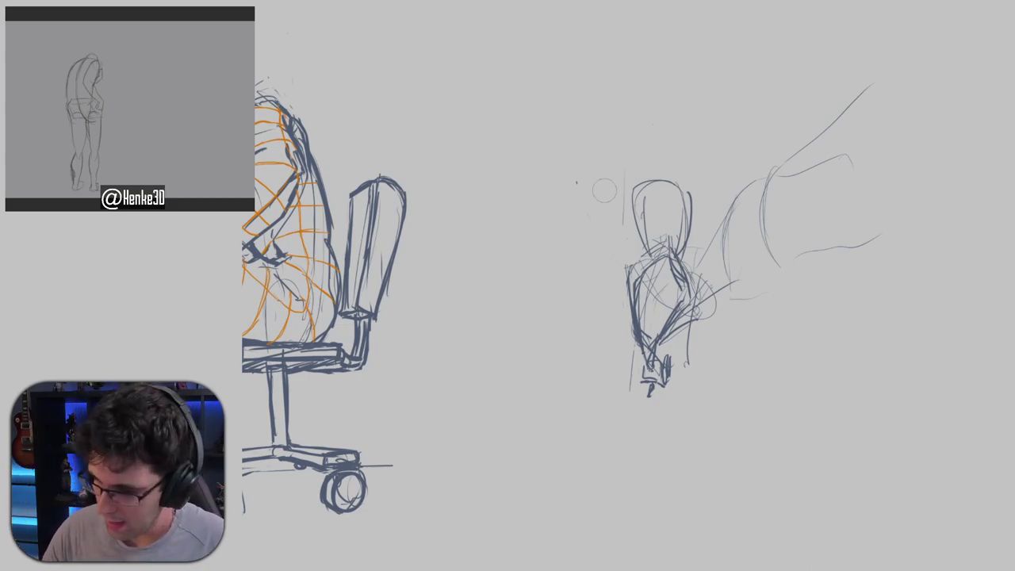
# Replace the sweeping outer lines with a slimmer limb extending sideways from the diamond form, and darken the oval joint inside it.
pyautogui.moveTo(871, 86)
pyautogui.mouseDown()
pyautogui.moveTo(803, 154)
pyautogui.moveTo(761, 222)
pyautogui.moveTo(775, 292)
pyautogui.moveTo(829, 156)
pyautogui.moveTo(856, 176)
pyautogui.moveTo(867, 236)
pyautogui.moveTo(793, 242)
pyautogui.moveTo(751, 187)
pyautogui.moveTo(715, 233)
pyautogui.moveTo(725, 225)
pyautogui.moveTo(742, 297)
pyautogui.moveTo(756, 290)
pyautogui.moveTo(704, 285)
pyautogui.moveTo(707, 298)
pyautogui.moveTo(694, 236)
pyautogui.moveTo(667, 292)
pyautogui.moveTo(680, 304)
pyautogui.mouseUp()
pyautogui.moveTo(716, 244)
pyautogui.mouseDown()
pyautogui.moveTo(679, 260)
pyautogui.moveTo(742, 247)
pyautogui.mouseUp()
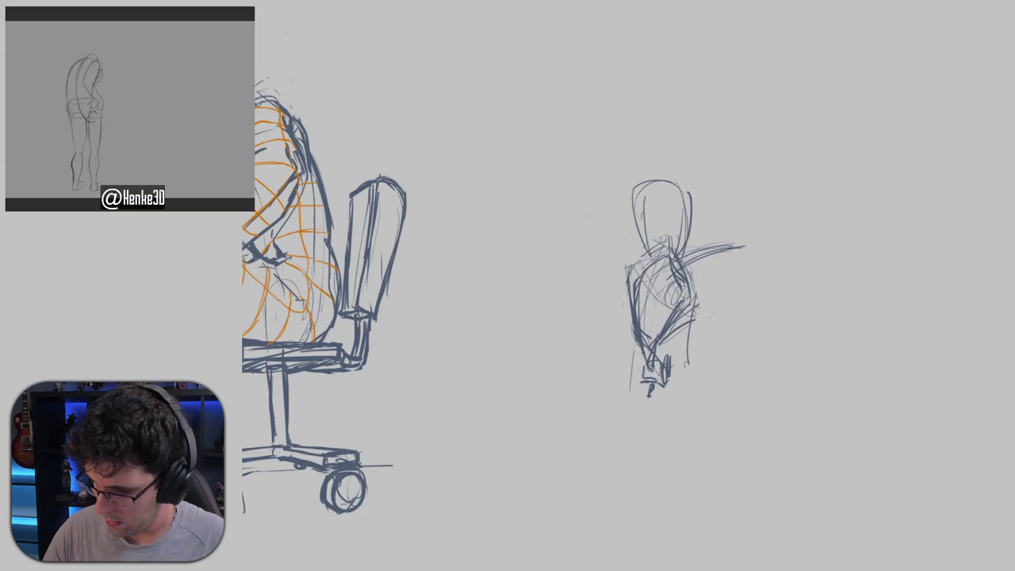
pyautogui.moveTo(670, 292); pyautogui.dragTo(750, 253)
pyautogui.moveTo(663, 273)
pyautogui.mouseDown()
pyautogui.moveTo(672, 295)
pyautogui.moveTo(660, 295)
pyautogui.moveTo(677, 305)
pyautogui.mouseUp()
pyautogui.moveTo(669, 307); pyautogui.dragTo(655, 314)
pyautogui.moveTo(669, 274); pyautogui.dragTo(655, 311)
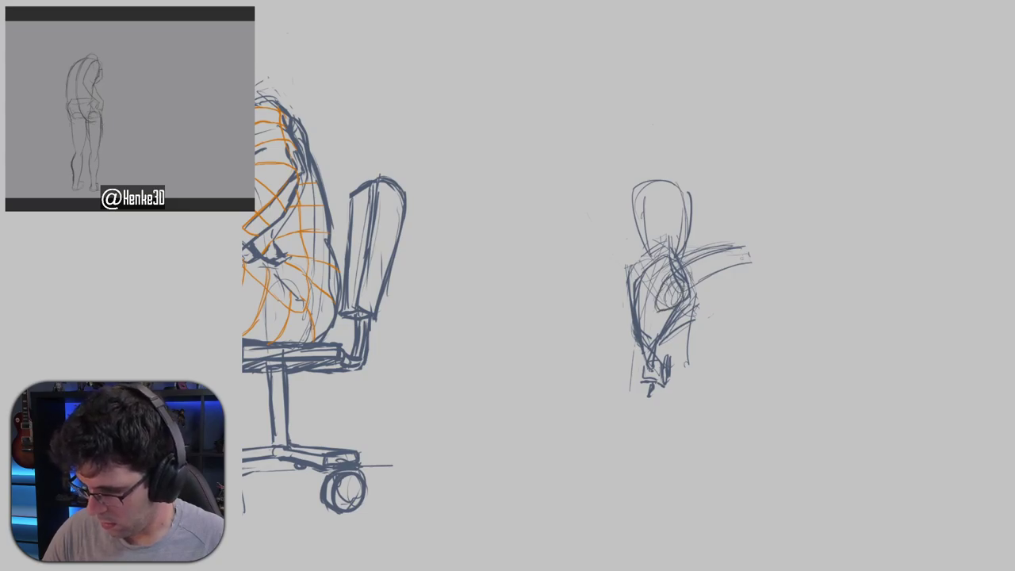
# Extend the sideways limb outward with long contours and angular overlapping shapes toward its forked end.
pyautogui.moveTo(742, 250); pyautogui.dragTo(790, 257)
pyautogui.moveTo(718, 274)
pyautogui.mouseDown()
pyautogui.moveTo(797, 270)
pyautogui.moveTo(788, 275)
pyautogui.mouseUp()
pyautogui.moveTo(696, 298)
pyautogui.mouseDown()
pyautogui.moveTo(715, 295)
pyautogui.moveTo(706, 274)
pyautogui.moveTo(764, 292)
pyautogui.moveTo(796, 271)
pyautogui.mouseUp()
pyautogui.moveTo(744, 299); pyautogui.dragTo(773, 285)
pyautogui.moveTo(770, 286); pyautogui.dragTo(716, 265)
pyautogui.moveTo(745, 298)
pyautogui.mouseDown()
pyautogui.moveTo(710, 274)
pyautogui.moveTo(802, 198)
pyautogui.moveTo(719, 244)
pyautogui.mouseUp()
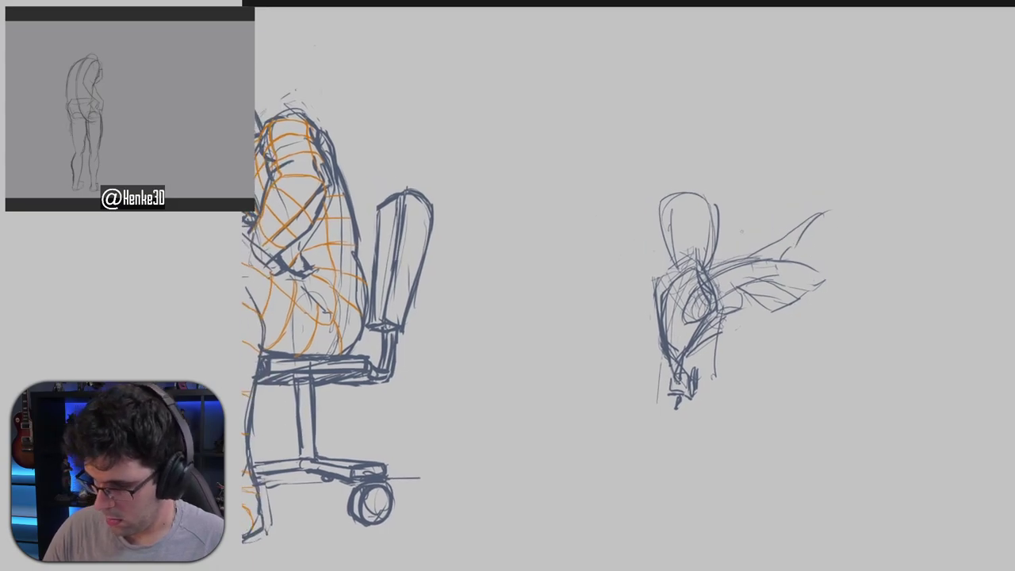
# Select the whole limb construction sketch beside the office chair with a freehand outline, delete it and clear the selection.
pyautogui.moveTo(670, 249); pyautogui.dragTo(652, 296)
pyautogui.hotkey('ctrl', 'z')
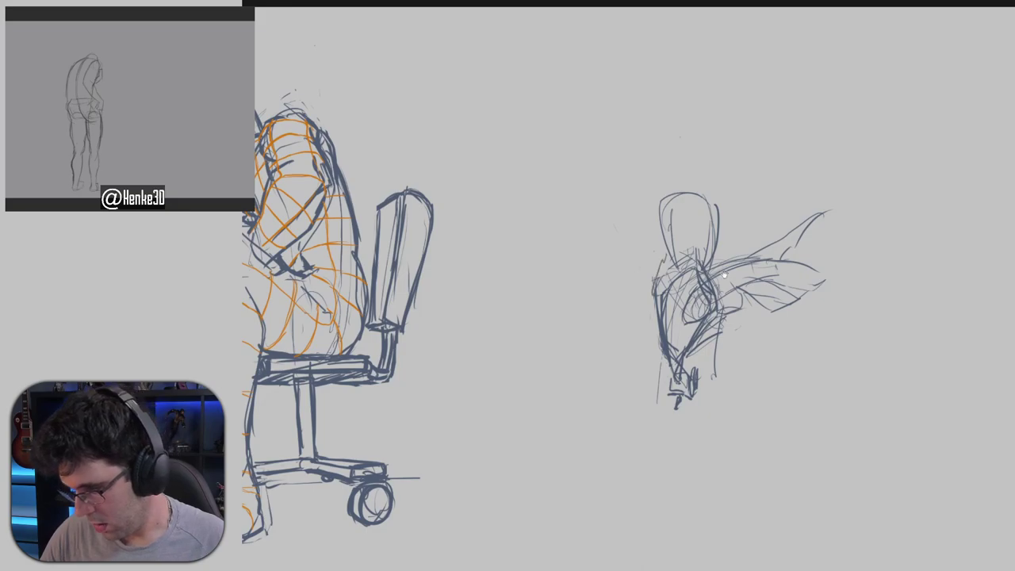
pyautogui.moveTo(836, 232)
pyautogui.mouseDown()
pyautogui.moveTo(836, 208)
pyautogui.moveTo(847, 232)
pyautogui.mouseUp()
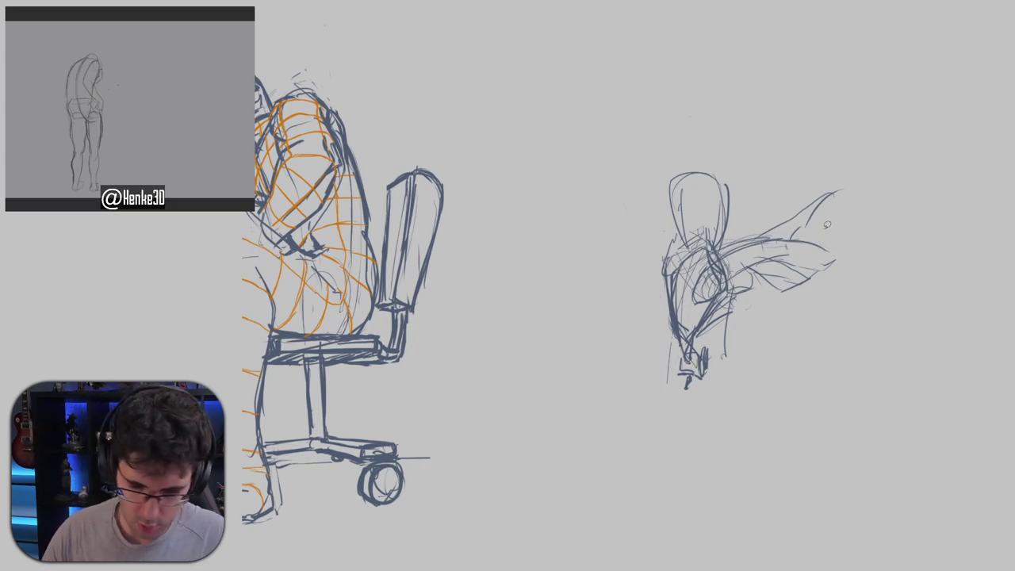
pyautogui.moveTo(840, 179)
pyautogui.mouseDown()
pyautogui.moveTo(634, 186)
pyautogui.moveTo(886, 152)
pyautogui.mouseUp()
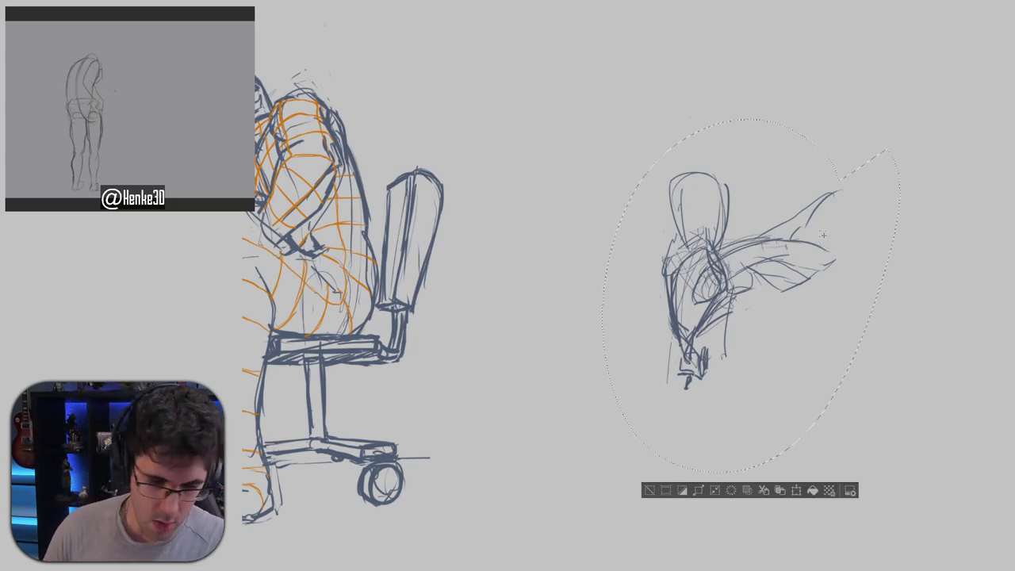
pyautogui.hotkey('ctrl', ',')
pyautogui.hotkey('ctrl', ',')
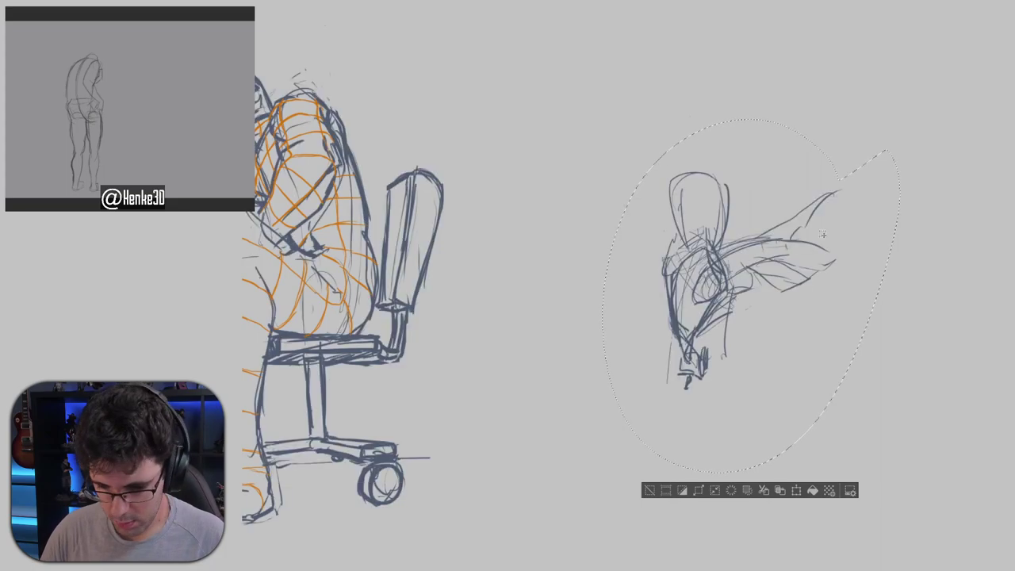
pyautogui.press('Delete')
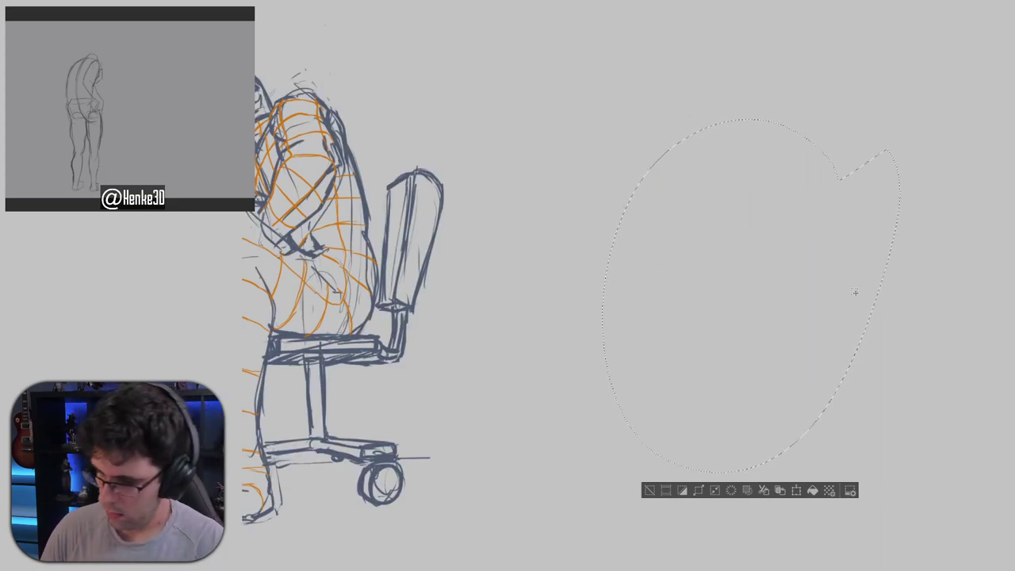
pyautogui.hotkey('ctrl', 'd')
pyautogui.moveTo(822, 270); pyautogui.dragTo(838, 310)
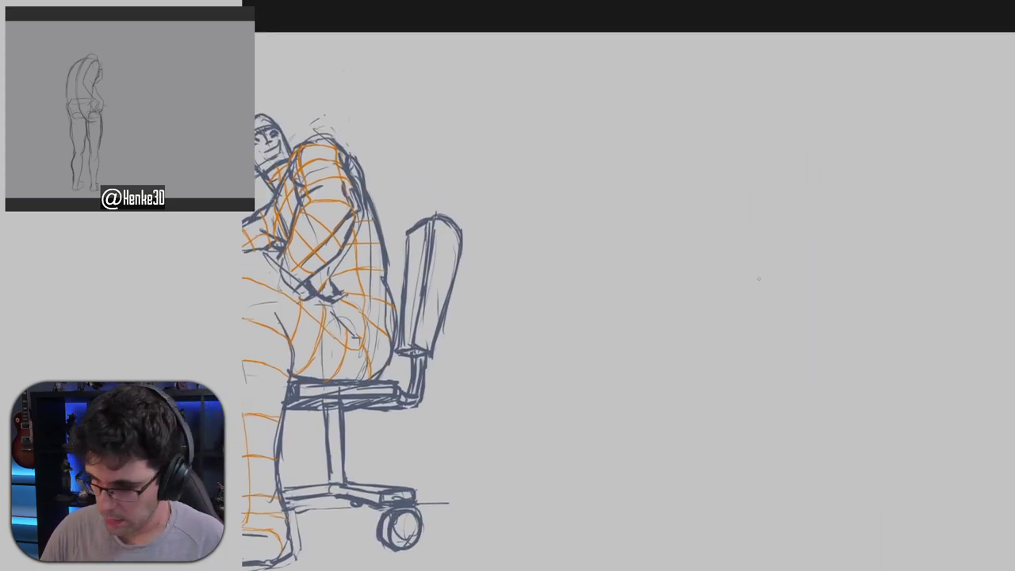
pyautogui.moveTo(759, 280); pyautogui.dragTo(755, 232)
pyautogui.moveTo(724, 184)
pyautogui.mouseDown()
pyautogui.moveTo(772, 242)
pyautogui.moveTo(765, 236)
pyautogui.mouseUp()
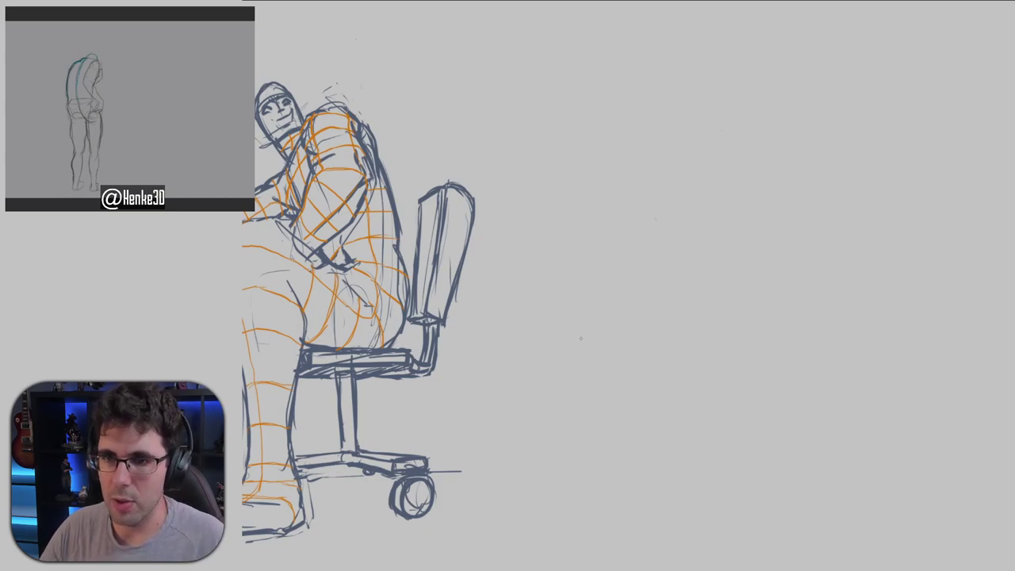
pyautogui.moveTo(592, 331)
pyautogui.mouseDown()
pyautogui.moveTo(589, 348)
pyautogui.moveTo(600, 321)
pyautogui.mouseUp()
pyautogui.hotkey('ctrl', 'z')
pyautogui.moveTo(608, 286); pyautogui.dragTo(589, 348)
pyautogui.hotkey('ctrl', 'z')
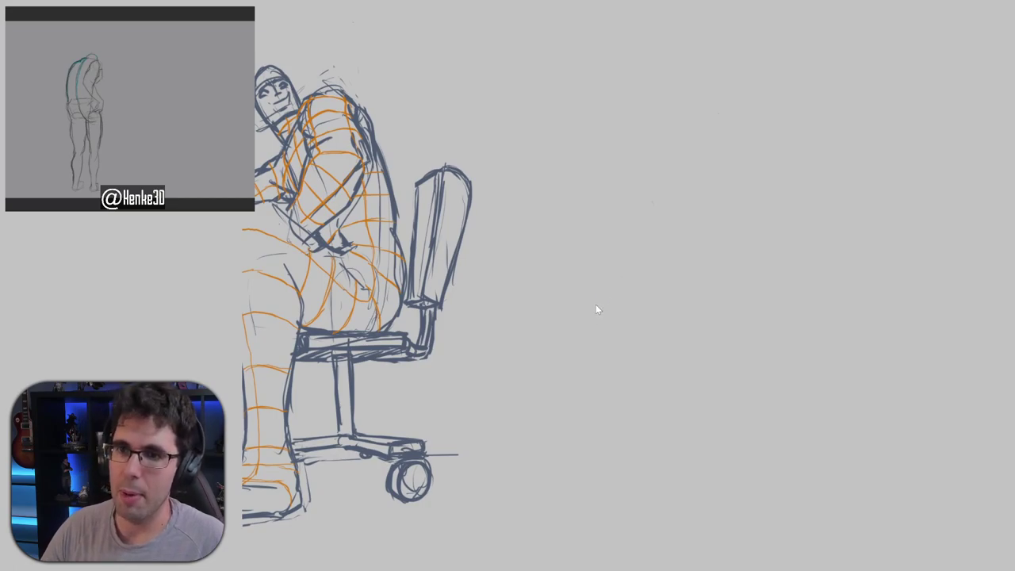
pyautogui.moveTo(620, 297); pyautogui.dragTo(603, 299)
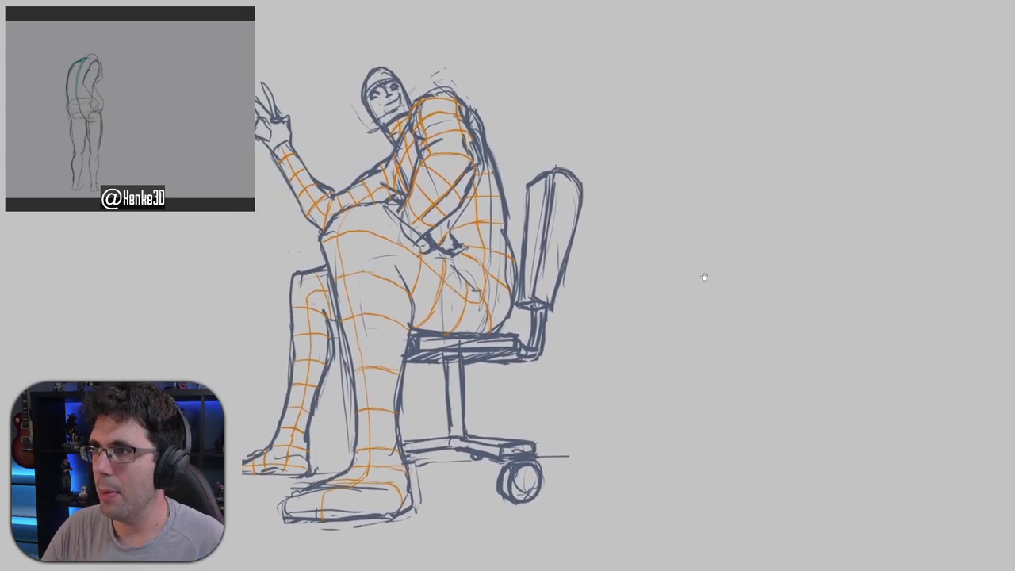
pyautogui.moveTo(702, 276)
pyautogui.mouseDown()
pyautogui.moveTo(654, 278)
pyautogui.moveTo(717, 243)
pyautogui.moveTo(835, 206)
pyautogui.moveTo(816, 211)
pyautogui.moveTo(798, 181)
pyautogui.moveTo(829, 193)
pyautogui.moveTo(671, 274)
pyautogui.moveTo(785, 220)
pyautogui.moveTo(766, 219)
pyautogui.moveTo(674, 270)
pyautogui.moveTo(745, 266)
pyautogui.moveTo(678, 266)
pyautogui.moveTo(688, 222)
pyautogui.moveTo(764, 229)
pyautogui.moveTo(700, 265)
pyautogui.moveTo(641, 259)
pyautogui.moveTo(579, 276)
pyautogui.mouseUp()
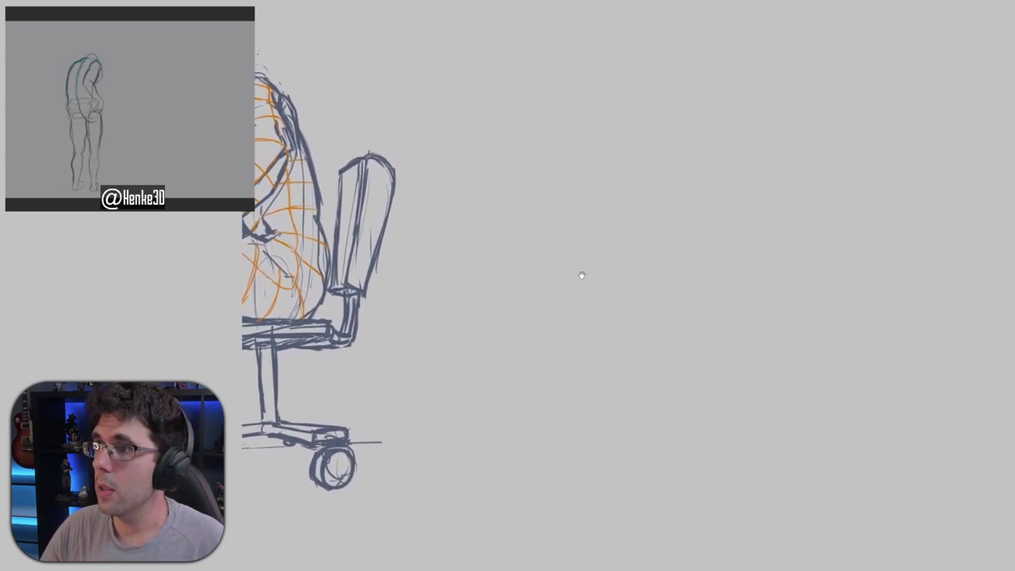
pyautogui.moveTo(570, 236)
pyautogui.mouseDown()
pyautogui.moveTo(638, 239)
pyautogui.moveTo(521, 231)
pyautogui.mouseUp()
pyautogui.moveTo(608, 247); pyautogui.dragTo(594, 198)
pyautogui.moveTo(608, 251)
pyautogui.mouseDown()
pyautogui.moveTo(605, 229)
pyautogui.moveTo(612, 235)
pyautogui.mouseUp()
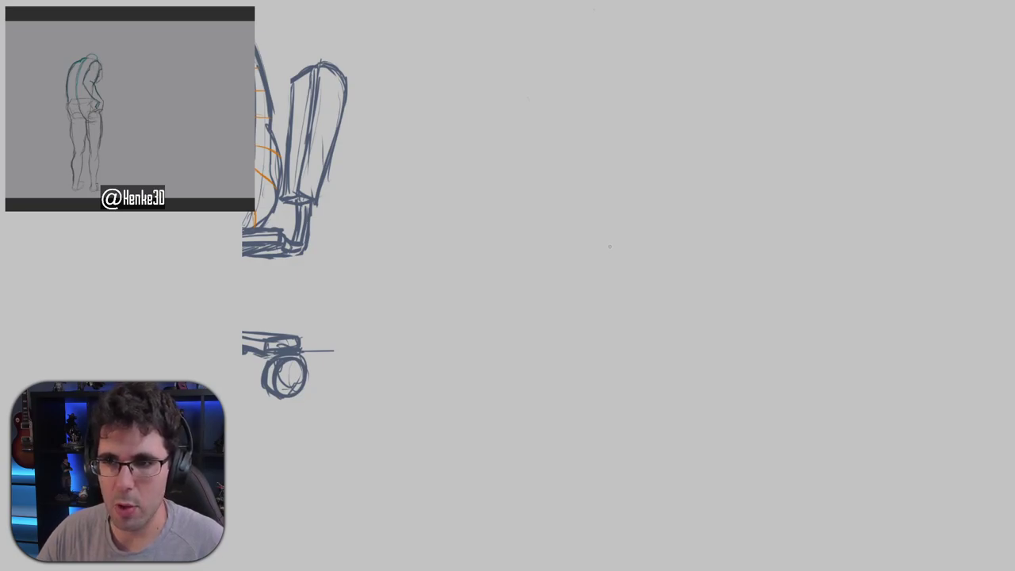
pyautogui.moveTo(604, 247); pyautogui.dragTo(614, 307)
pyautogui.hotkey('ctrl', 'z')
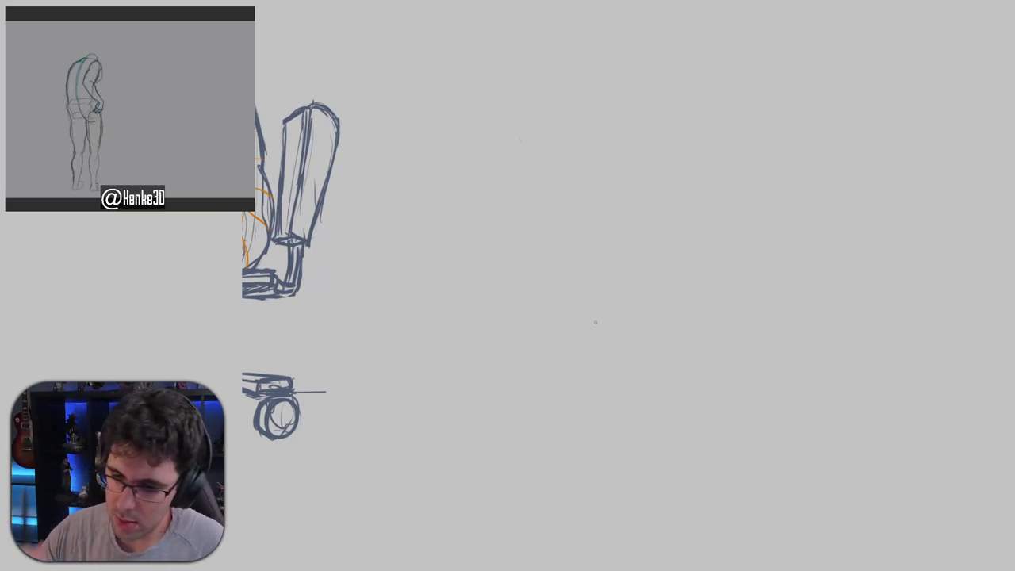
pyautogui.moveTo(636, 149); pyautogui.dragTo(622, 145)
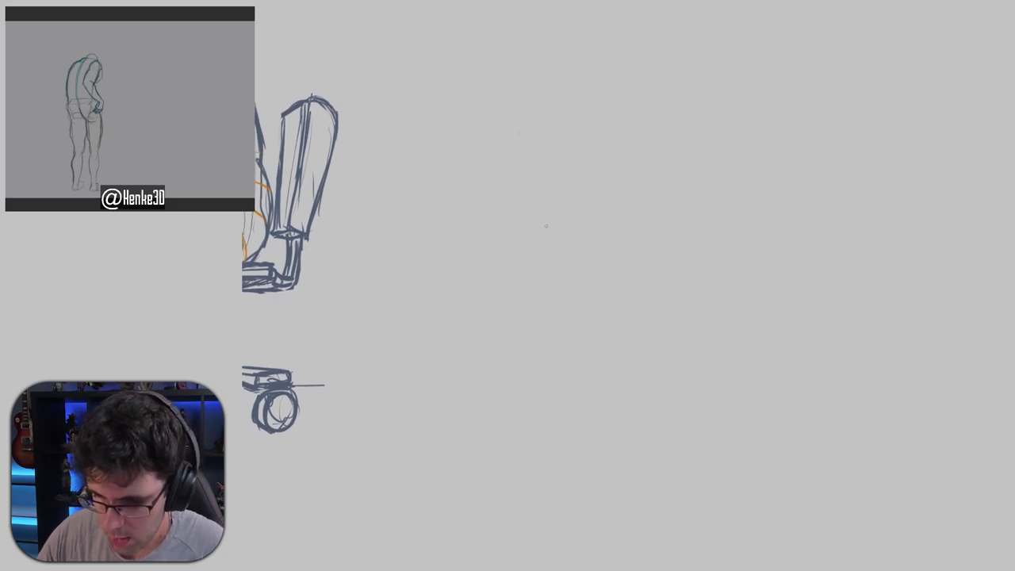
# Try to sketch a small angular four-sided form on the empty canvas beside the chair, and undo the attempts.
pyautogui.moveTo(525, 223)
pyautogui.mouseDown()
pyautogui.moveTo(561, 219)
pyautogui.moveTo(546, 232)
pyautogui.moveTo(534, 199)
pyautogui.moveTo(543, 192)
pyautogui.moveTo(533, 230)
pyautogui.moveTo(568, 217)
pyautogui.moveTo(573, 198)
pyautogui.moveTo(521, 222)
pyautogui.moveTo(556, 181)
pyautogui.moveTo(524, 228)
pyautogui.mouseUp()
pyautogui.hotkey('ctrl', 'z')
pyautogui.hotkey('ctrl', 'z')
pyautogui.hotkey('ctrl', 'z')
pyautogui.hotkey('ctrl', 'z')
pyautogui.hotkey('ctrl', 'z')
pyautogui.hotkey('ctrl', 'z')
pyautogui.moveTo(556, 183)
pyautogui.mouseDown()
pyautogui.moveTo(555, 208)
pyautogui.moveTo(527, 227)
pyautogui.mouseUp()
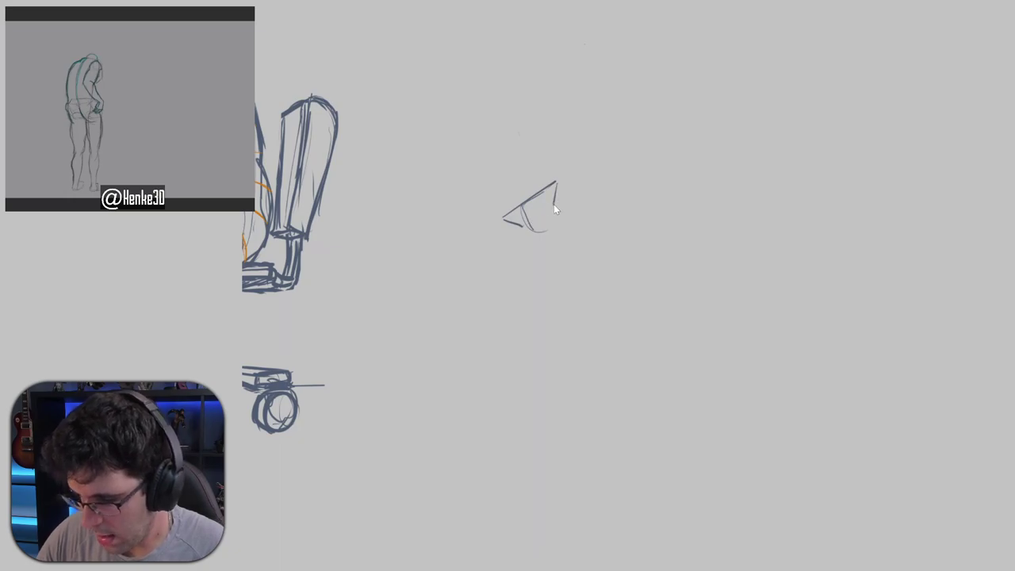
pyautogui.hotkey('ctrl', 'z')
pyautogui.hotkey('ctrl', 'z')
pyautogui.hotkey('ctrl', 'z')
pyautogui.hotkey('ctrl', 'z')
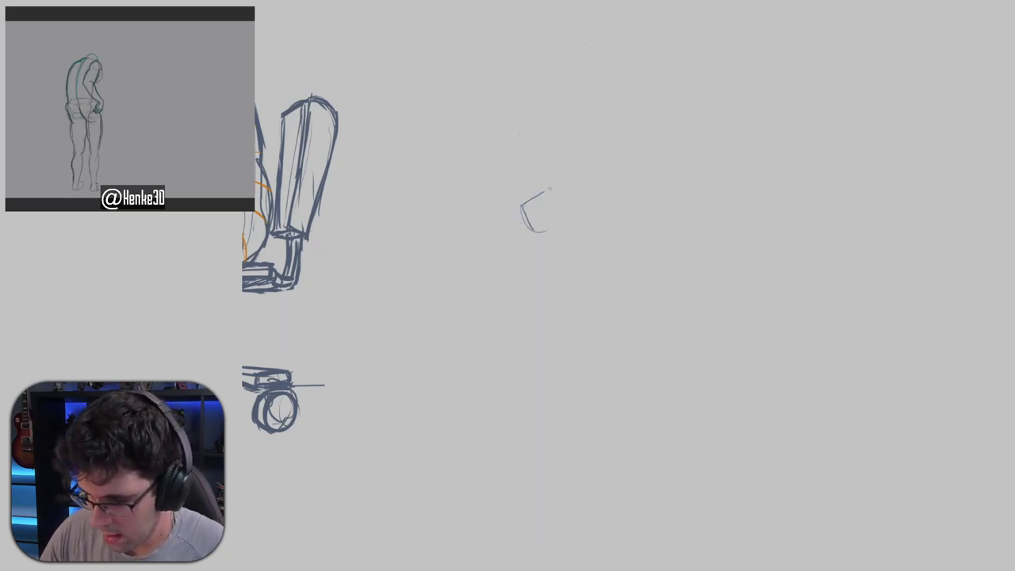
pyautogui.moveTo(533, 196)
pyautogui.mouseDown()
pyautogui.moveTo(589, 193)
pyautogui.moveTo(516, 244)
pyautogui.moveTo(570, 192)
pyautogui.moveTo(589, 195)
pyautogui.moveTo(517, 243)
pyautogui.mouseUp()
pyautogui.hotkey('ctrl', 'z')
pyautogui.hotkey('ctrl', 'z')
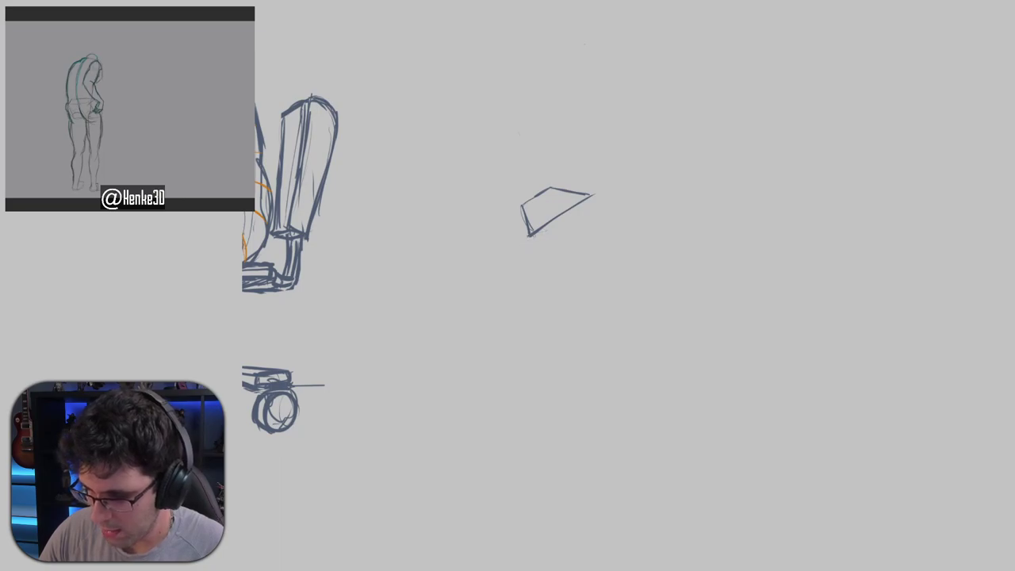
pyautogui.moveTo(575, 218); pyautogui.dragTo(657, 261)
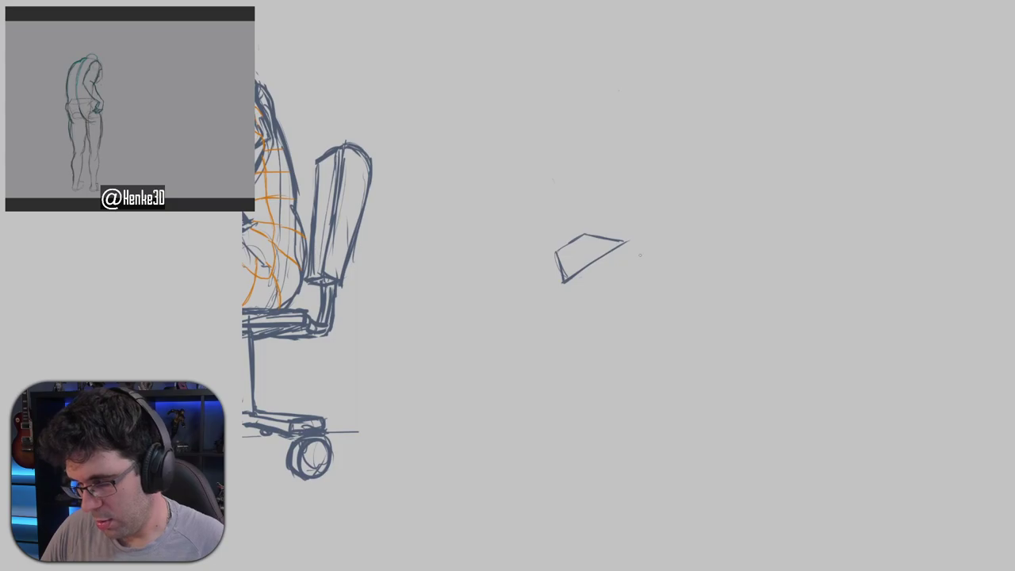
pyautogui.hotkey('ctrl', 'z')
pyautogui.hotkey('ctrl', 'z')
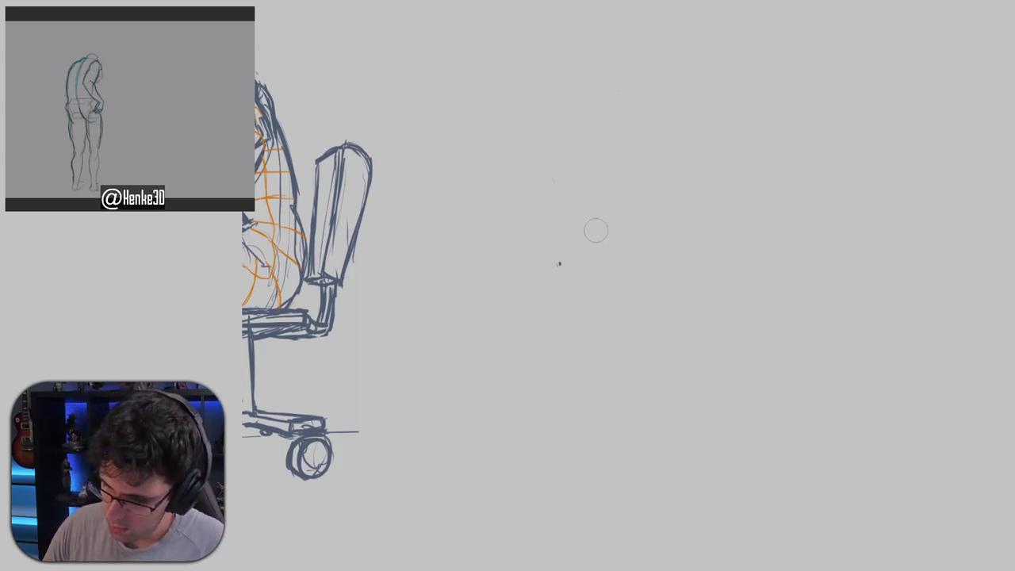
# Sketch a small tilted rectangle with thin lines on the empty canvas beside the chair.
pyautogui.moveTo(658, 257)
pyautogui.mouseDown()
pyautogui.moveTo(608, 249)
pyautogui.moveTo(629, 244)
pyautogui.mouseUp()
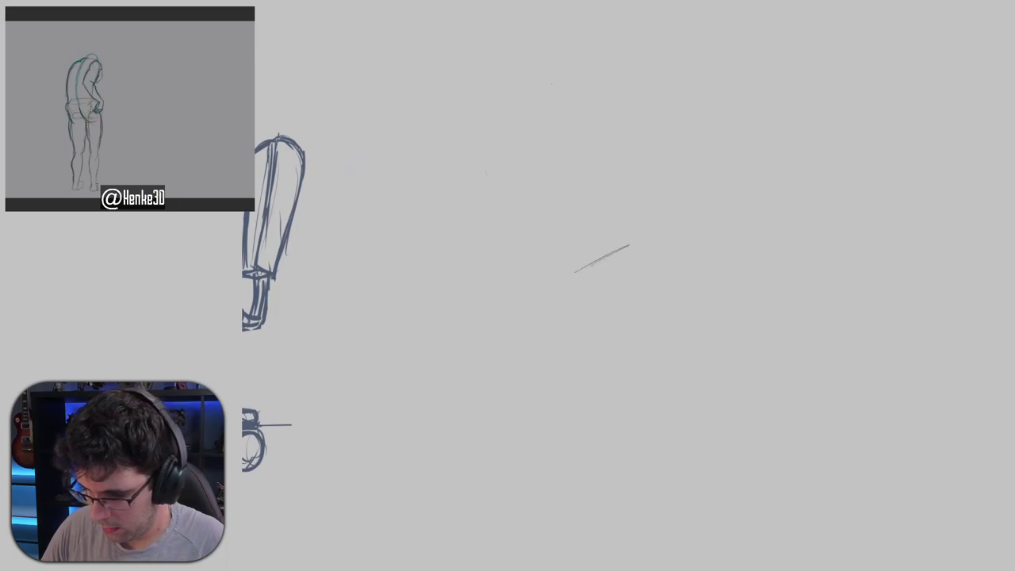
pyautogui.moveTo(583, 268)
pyautogui.mouseDown()
pyautogui.moveTo(600, 291)
pyautogui.moveTo(646, 274)
pyautogui.moveTo(626, 285)
pyautogui.mouseUp()
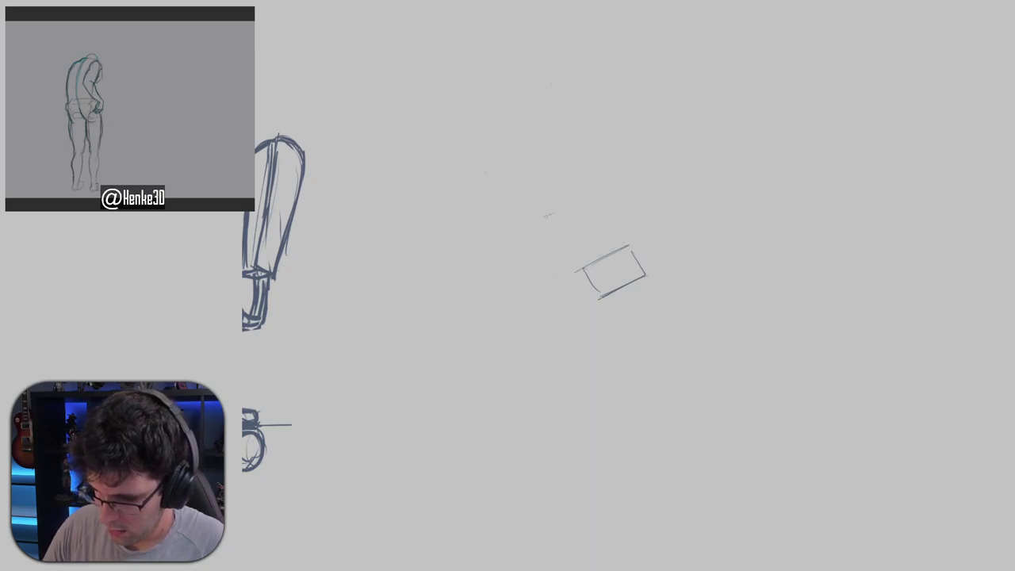
# Try to enclose the small tilted rectangle in a much larger parallel rectangle, and undo the outline.
pyautogui.moveTo(539, 219); pyautogui.dragTo(654, 168)
pyautogui.moveTo(481, 253); pyautogui.dragTo(568, 205)
pyautogui.moveTo(478, 256)
pyautogui.mouseDown()
pyautogui.moveTo(559, 388)
pyautogui.moveTo(742, 321)
pyautogui.mouseUp()
pyautogui.hotkey('ctrl', 'z')
pyautogui.moveTo(567, 388); pyautogui.dragTo(737, 305)
pyautogui.moveTo(658, 173)
pyautogui.mouseDown()
pyautogui.moveTo(733, 282)
pyautogui.moveTo(752, 293)
pyautogui.mouseUp()
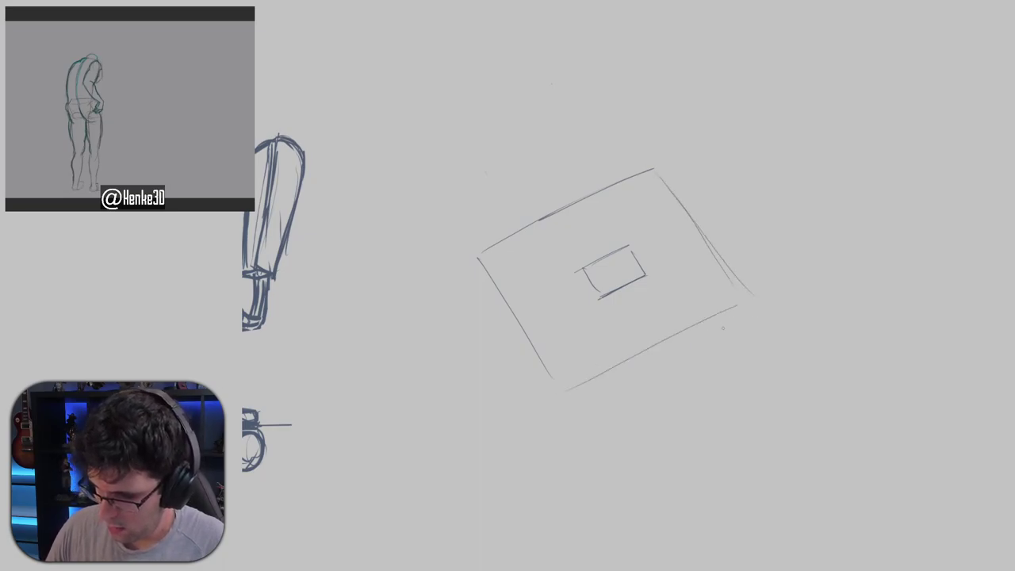
pyautogui.hotkey('ctrl', 'z')
pyautogui.hotkey('ctrl', 'z')
pyautogui.hotkey('ctrl', 'z')
pyautogui.hotkey('ctrl', 'z')
pyautogui.hotkey('ctrl', 'z')
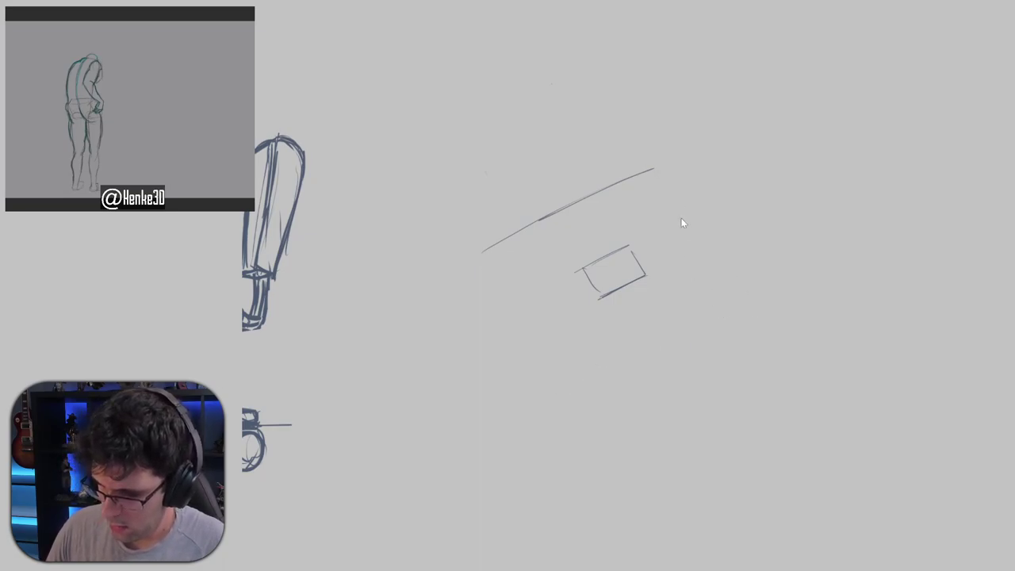
# Draw a large tilted rectangle directly above the small one, with a doubled lower edge running parallel to it.
pyautogui.moveTo(520, 289)
pyautogui.mouseDown()
pyautogui.moveTo(704, 205)
pyautogui.moveTo(491, 222)
pyautogui.moveTo(448, 139)
pyautogui.moveTo(530, 303)
pyautogui.mouseUp()
pyautogui.hotkey('ctrl', 'z')
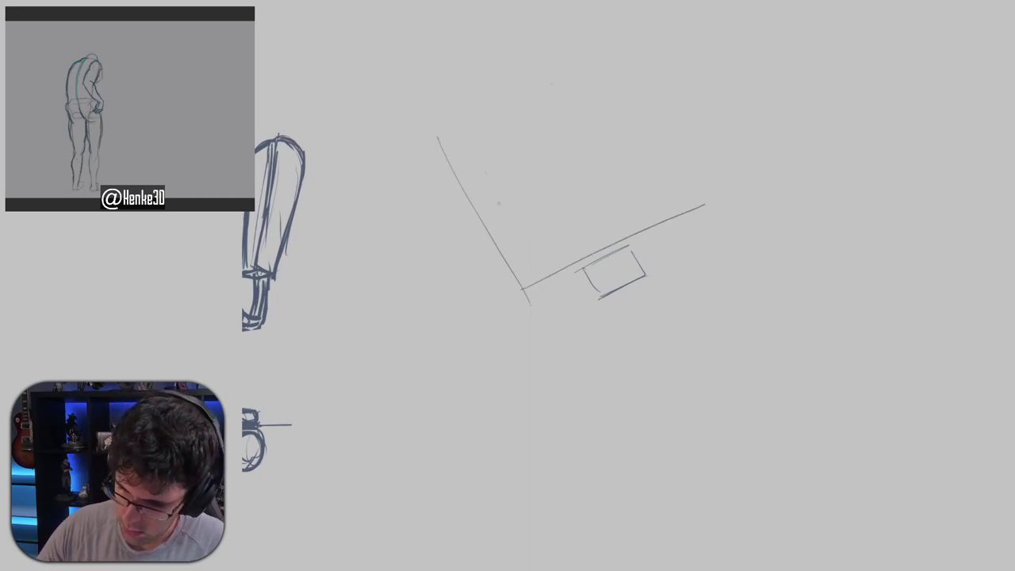
pyautogui.moveTo(424, 138)
pyautogui.mouseDown()
pyautogui.moveTo(525, 78)
pyautogui.moveTo(638, 30)
pyautogui.moveTo(723, 181)
pyautogui.moveTo(714, 198)
pyautogui.mouseUp()
pyautogui.moveTo(581, 253); pyautogui.dragTo(723, 187)
pyautogui.moveTo(525, 286); pyautogui.dragTo(584, 253)
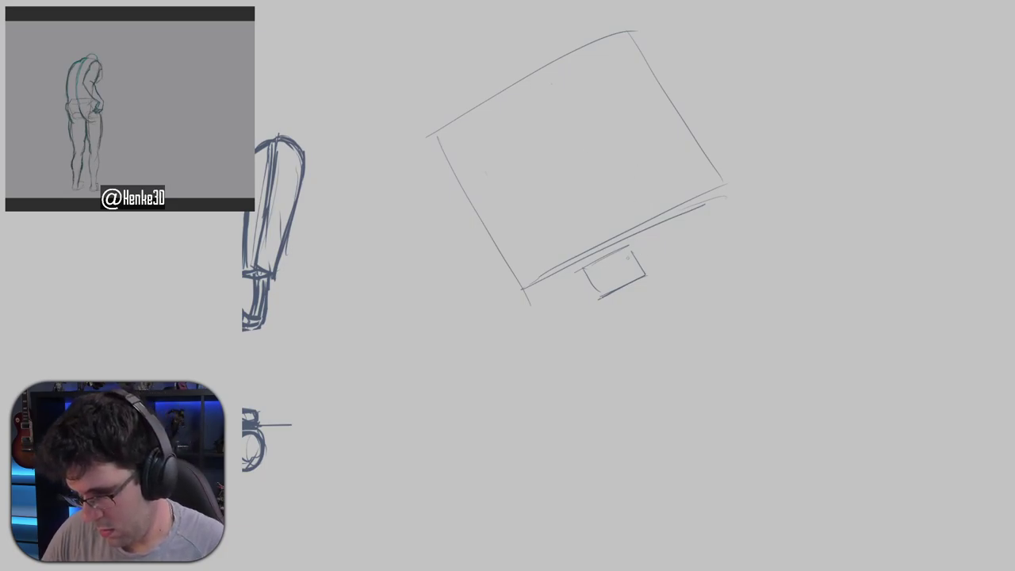
# Build a narrow dark side plane along the outer short edge of the small rectangle, reaching up to the large rectangle's lower edge.
pyautogui.moveTo(623, 247); pyautogui.dragTo(634, 261)
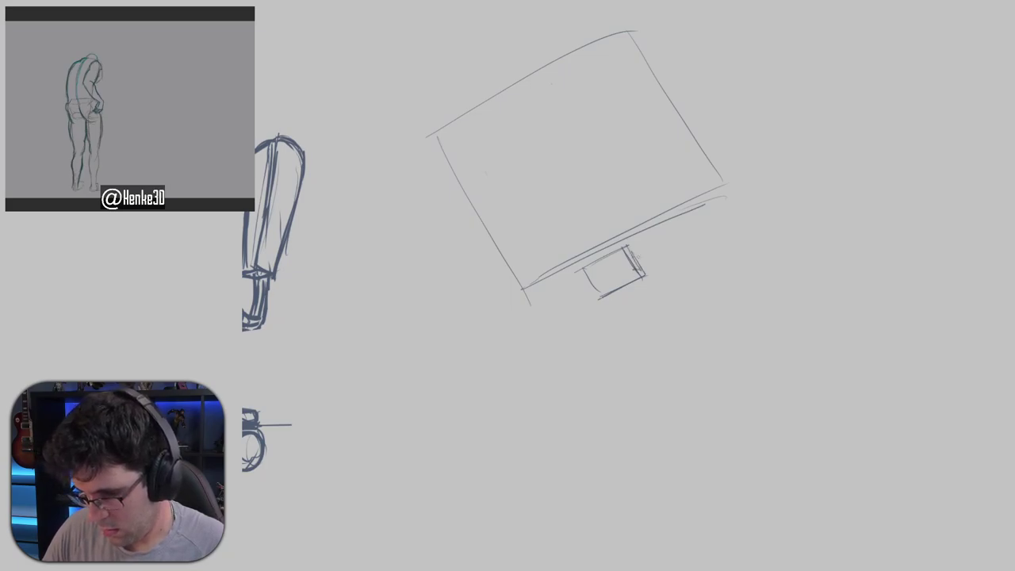
pyautogui.moveTo(524, 296); pyautogui.dragTo(715, 200)
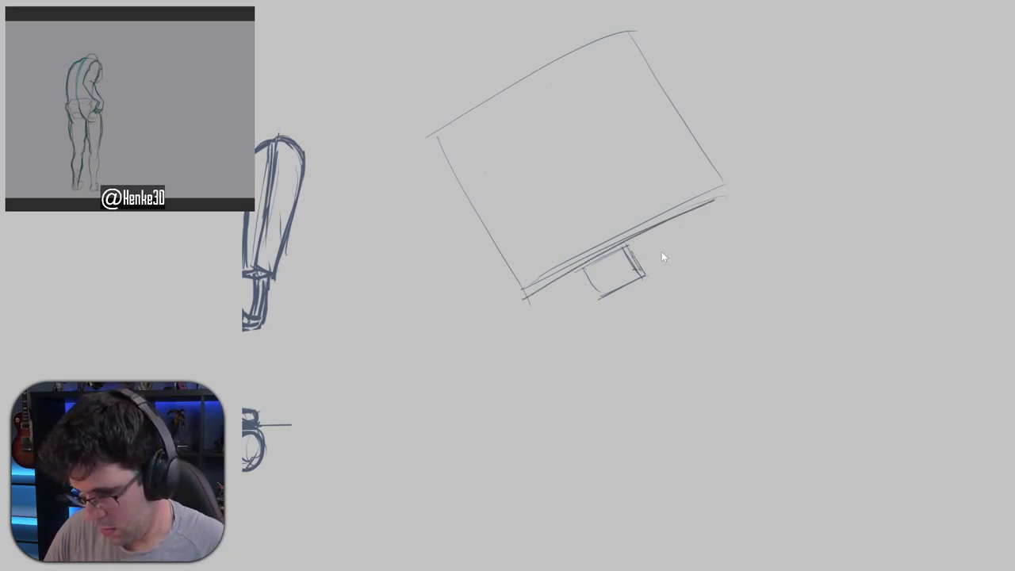
pyautogui.hotkey('ctrl', 'z')
pyautogui.moveTo(625, 239)
pyautogui.mouseDown()
pyautogui.moveTo(644, 270)
pyautogui.moveTo(627, 255)
pyautogui.moveTo(648, 265)
pyautogui.mouseUp()
pyautogui.hotkey('ctrl', 'z')
pyautogui.hotkey('ctrl', 'z')
pyautogui.hotkey('ctrl', 'z')
pyautogui.moveTo(628, 238); pyautogui.dragTo(647, 275)
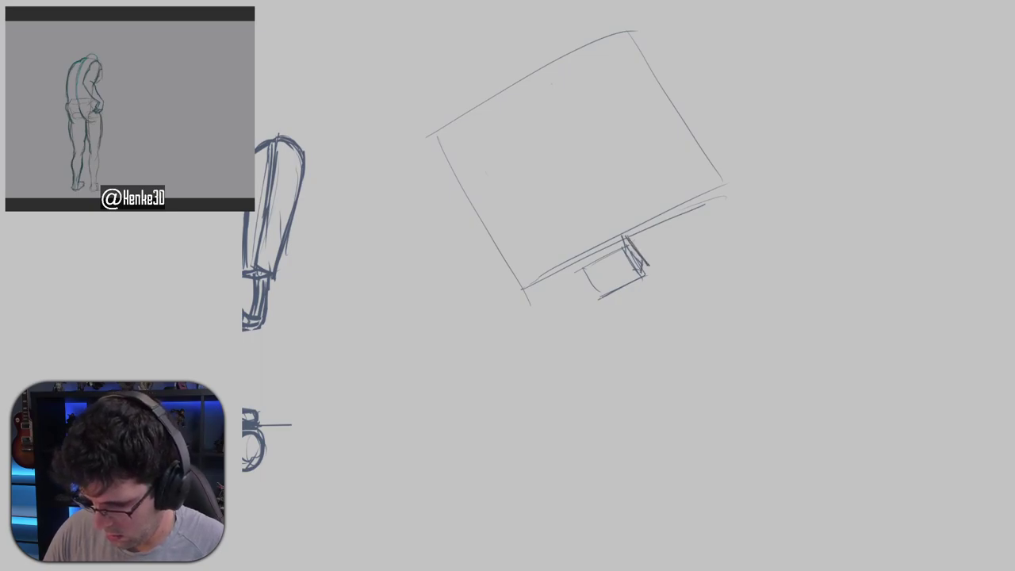
pyautogui.moveTo(627, 234); pyautogui.dragTo(647, 263)
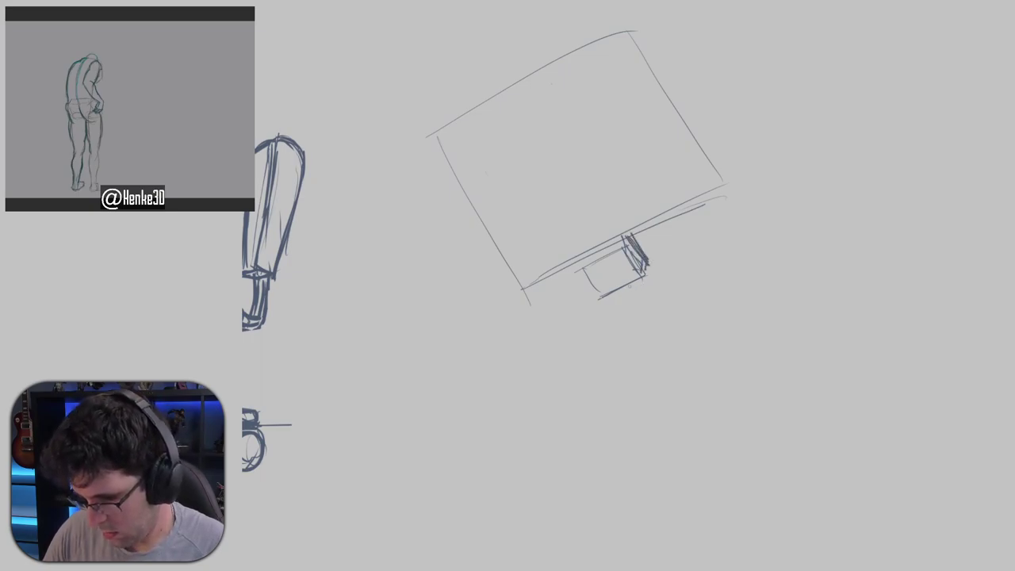
# Darken the side face of the small box below the tilted frame and sketch a smaller rectangle inside its front face.
pyautogui.moveTo(628, 231)
pyautogui.mouseDown()
pyautogui.moveTo(636, 245)
pyautogui.moveTo(633, 233)
pyautogui.moveTo(624, 246)
pyautogui.moveTo(641, 269)
pyautogui.mouseUp()
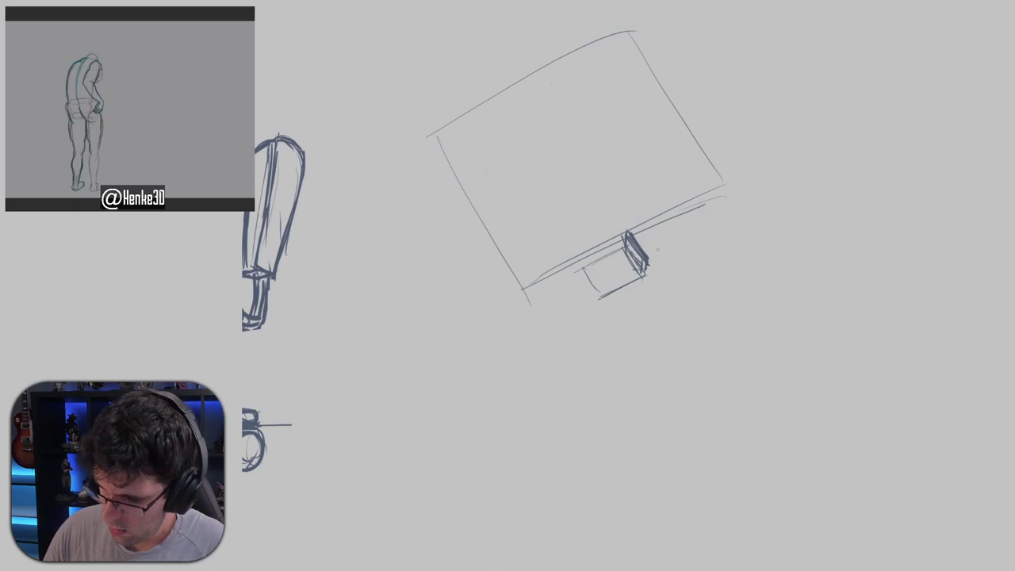
pyautogui.scroll(3, 673, 245)
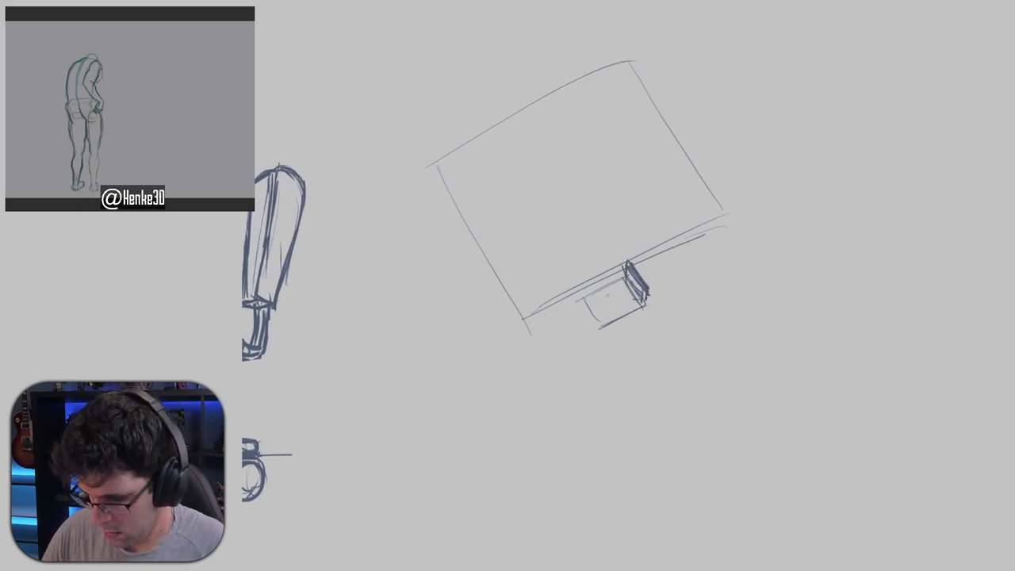
pyautogui.moveTo(605, 296)
pyautogui.mouseDown()
pyautogui.moveTo(595, 300)
pyautogui.moveTo(623, 304)
pyautogui.mouseUp()
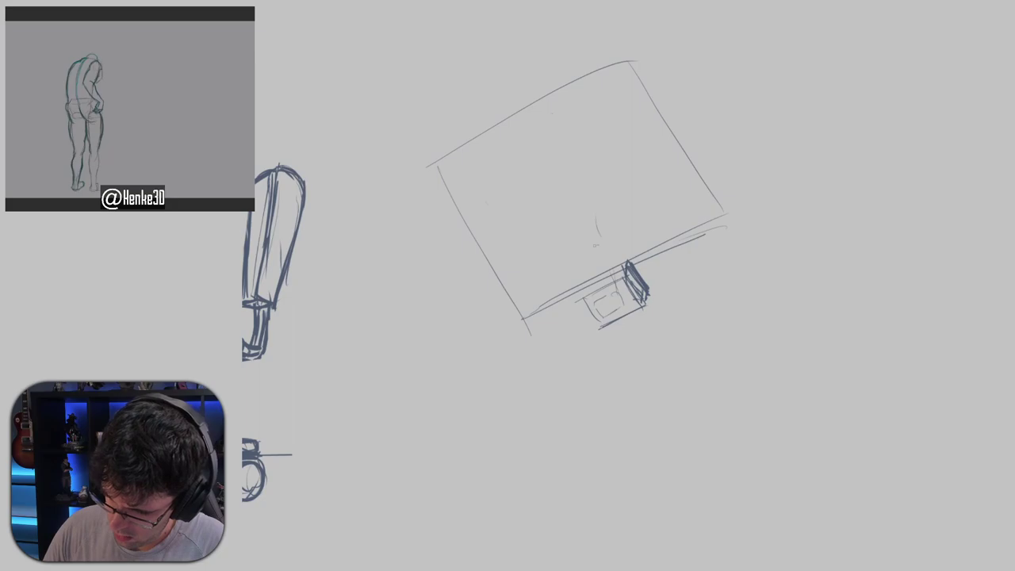
# Sketch a large ellipse inside the tilted frame with a small oval beneath it, and reinforce the ellipse's outline.
pyautogui.moveTo(595, 246)
pyautogui.mouseDown()
pyautogui.moveTo(604, 254)
pyautogui.moveTo(570, 266)
pyautogui.moveTo(587, 245)
pyautogui.moveTo(568, 272)
pyautogui.moveTo(512, 217)
pyautogui.moveTo(555, 161)
pyautogui.moveTo(520, 200)
pyautogui.mouseUp()
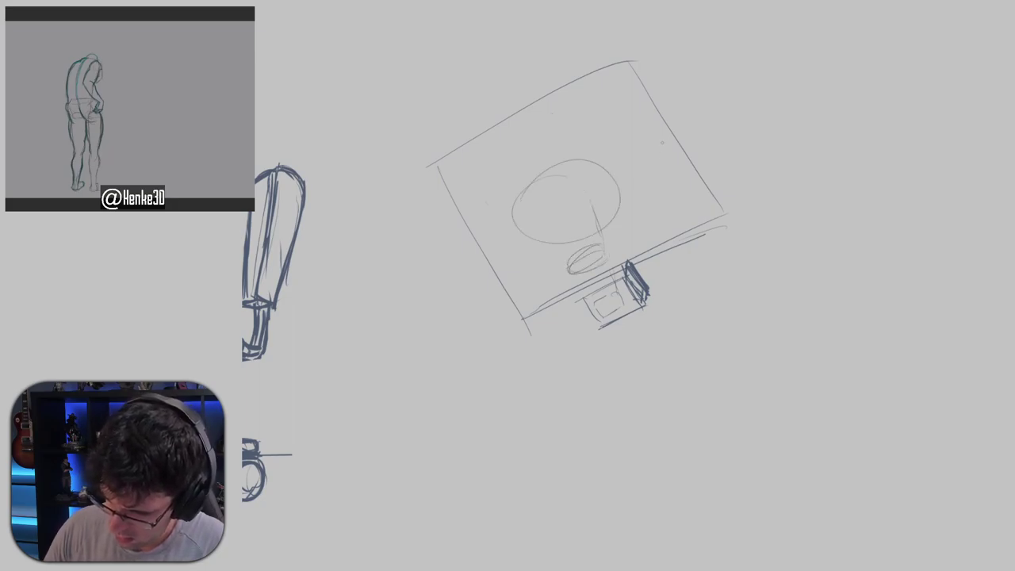
pyautogui.moveTo(552, 161)
pyautogui.mouseDown()
pyautogui.moveTo(516, 215)
pyautogui.moveTo(539, 154)
pyautogui.moveTo(517, 193)
pyautogui.mouseUp()
pyautogui.hotkey('ctrl', 'z')
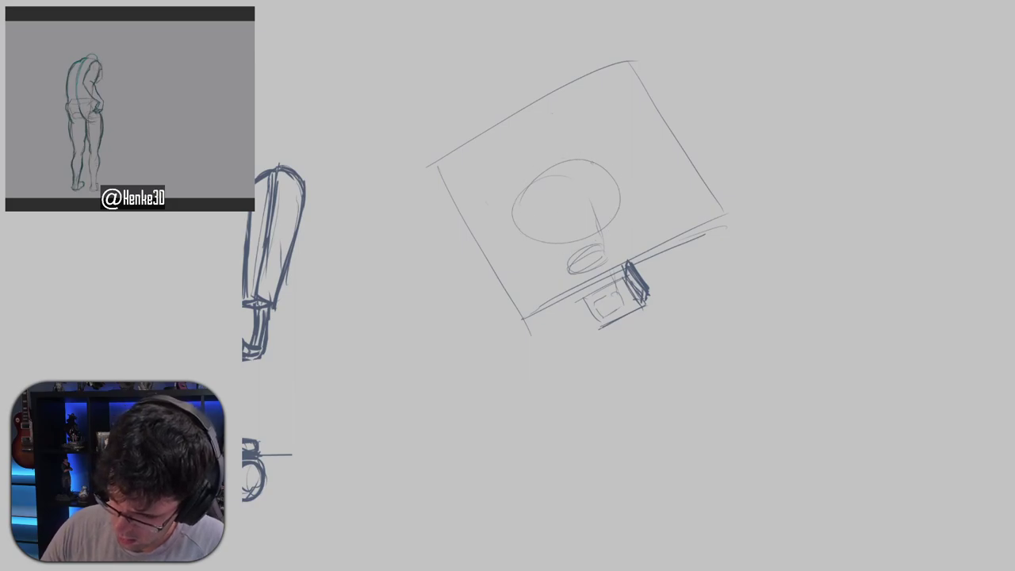
pyautogui.moveTo(591, 160); pyautogui.dragTo(619, 183)
pyautogui.moveTo(515, 207); pyautogui.dragTo(618, 198)
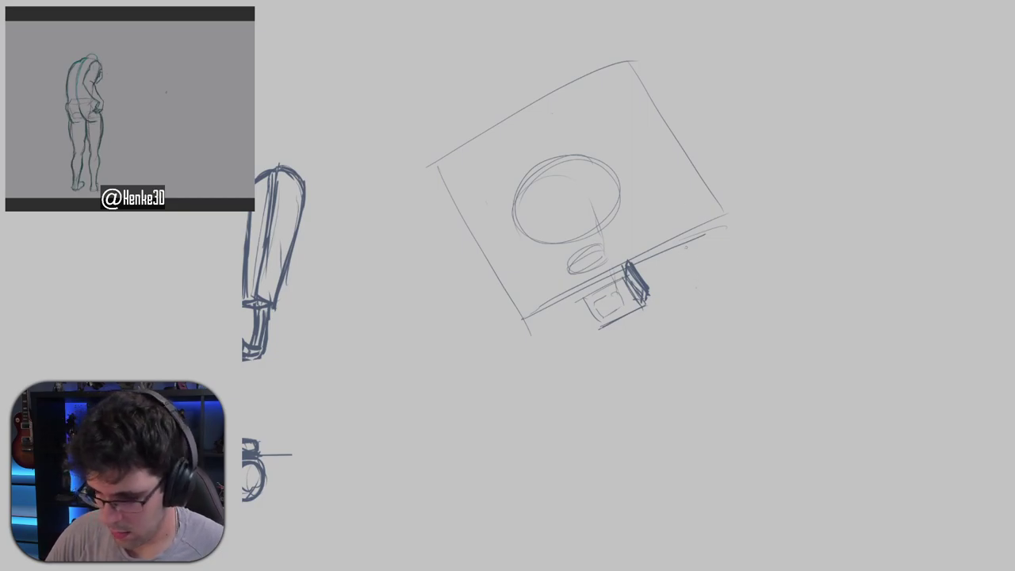
pyautogui.moveTo(688, 256); pyautogui.dragTo(692, 263)
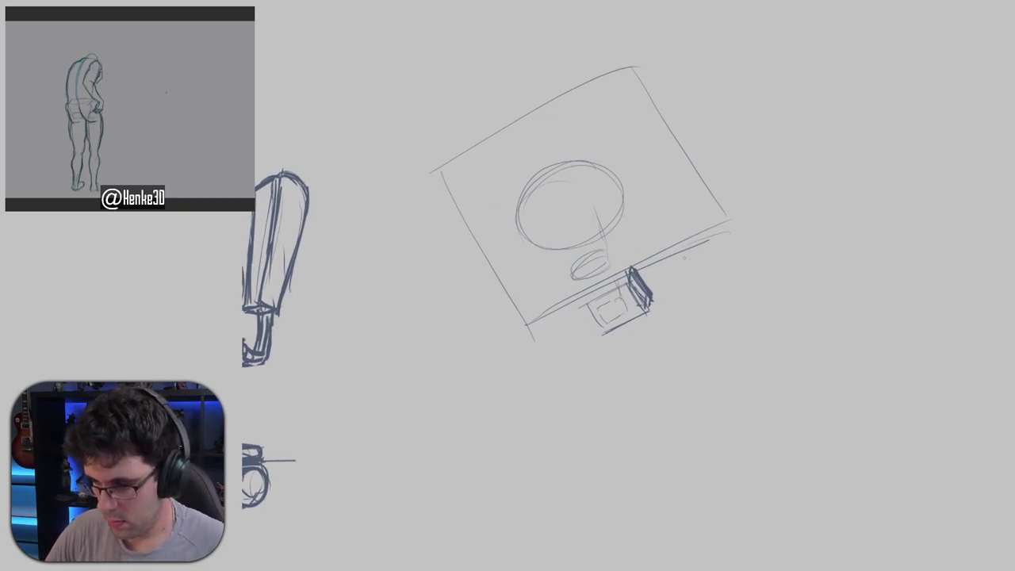
pyautogui.moveTo(516, 215)
pyautogui.mouseDown()
pyautogui.moveTo(522, 181)
pyautogui.moveTo(556, 156)
pyautogui.moveTo(625, 184)
pyautogui.moveTo(596, 236)
pyautogui.moveTo(540, 181)
pyautogui.moveTo(525, 195)
pyautogui.moveTo(533, 240)
pyautogui.moveTo(606, 235)
pyautogui.moveTo(617, 173)
pyautogui.mouseUp()
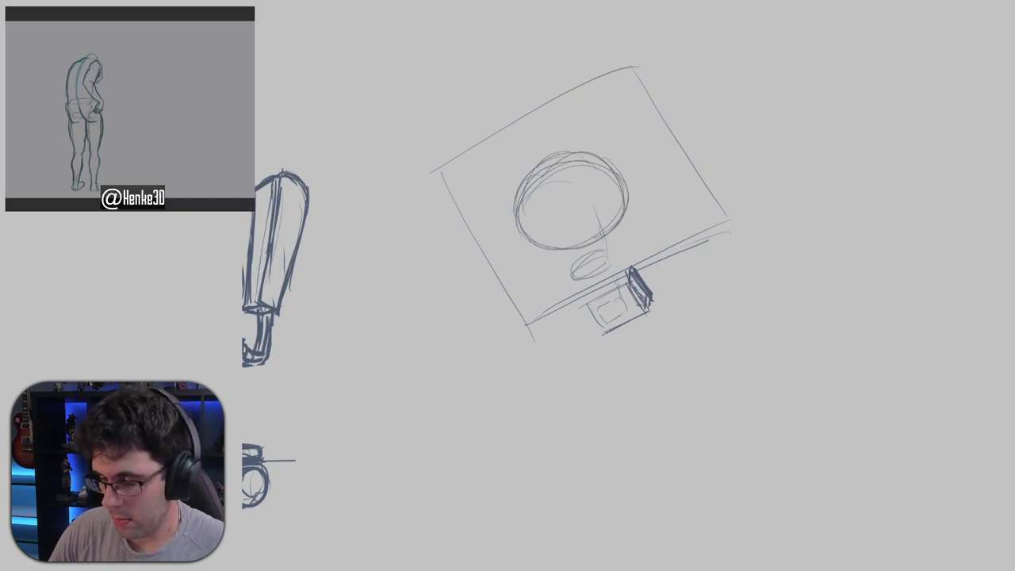
# Draw tapering side lines connecting the large ellipse to the small oval below it.
pyautogui.moveTo(521, 203); pyautogui.dragTo(564, 257)
pyautogui.moveTo(520, 222); pyautogui.dragTo(577, 277)
pyautogui.moveTo(613, 183); pyautogui.dragTo(609, 264)
pyautogui.moveTo(609, 166); pyautogui.dragTo(611, 251)
pyautogui.moveTo(617, 203); pyautogui.dragTo(614, 268)
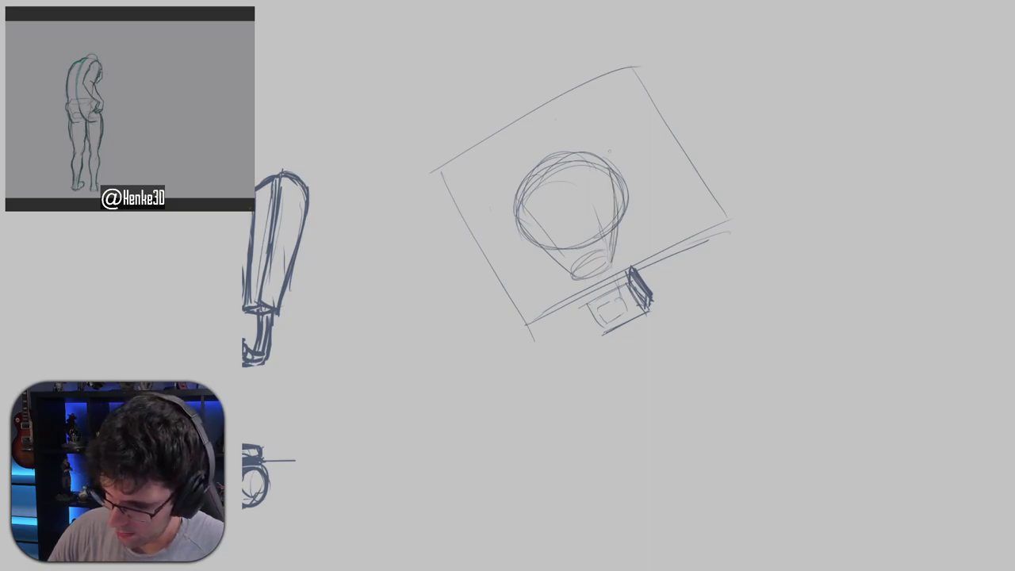
pyautogui.moveTo(616, 225); pyautogui.dragTo(616, 277)
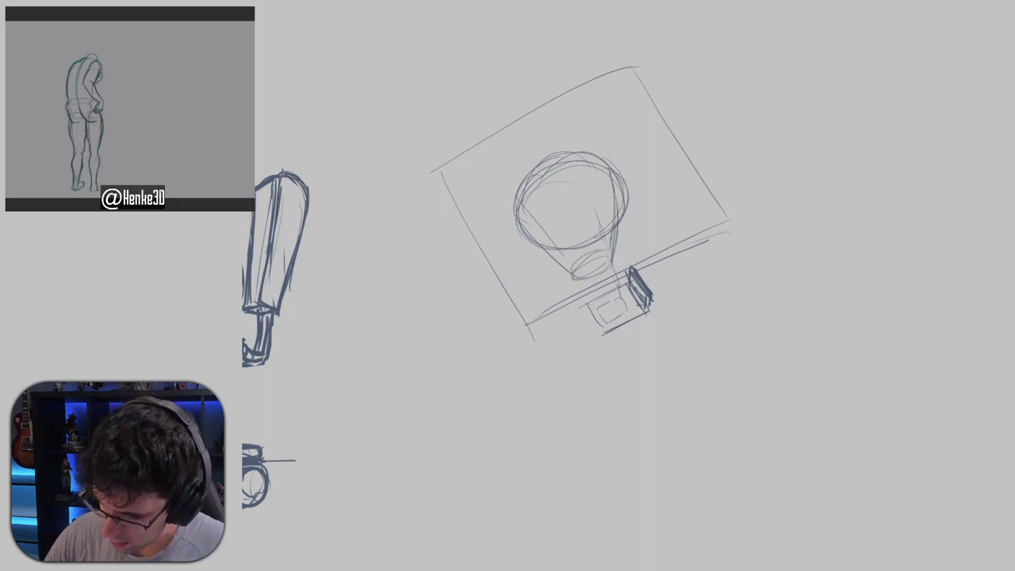
# Sketch narrow neck lines from the small oval down into the small box and scribble a dark base inside it.
pyautogui.moveTo(612, 238)
pyautogui.mouseDown()
pyautogui.moveTo(588, 314)
pyautogui.moveTo(596, 297)
pyautogui.mouseUp()
pyautogui.moveTo(599, 300); pyautogui.dragTo(619, 312)
pyautogui.moveTo(593, 281)
pyautogui.mouseDown()
pyautogui.moveTo(606, 284)
pyautogui.moveTo(590, 279)
pyautogui.mouseUp()
pyautogui.moveTo(579, 269)
pyautogui.mouseDown()
pyautogui.moveTo(593, 283)
pyautogui.moveTo(602, 267)
pyautogui.moveTo(622, 315)
pyautogui.moveTo(602, 318)
pyautogui.mouseUp()
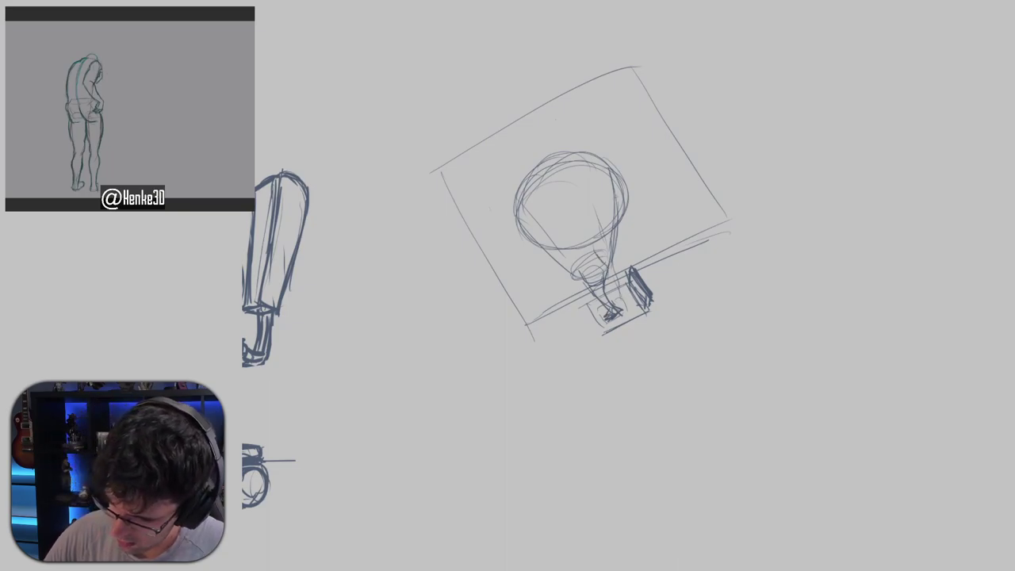
# Add small circles on the large ellipse's upper-left edge and just above the small oval.
pyautogui.moveTo(592, 238)
pyautogui.mouseDown()
pyautogui.moveTo(601, 255)
pyautogui.moveTo(573, 247)
pyautogui.mouseUp()
pyautogui.moveTo(552, 159)
pyautogui.mouseDown()
pyautogui.moveTo(533, 175)
pyautogui.moveTo(557, 157)
pyautogui.moveTo(537, 201)
pyautogui.moveTo(556, 255)
pyautogui.mouseUp()
pyautogui.moveTo(531, 207); pyautogui.dragTo(556, 247)
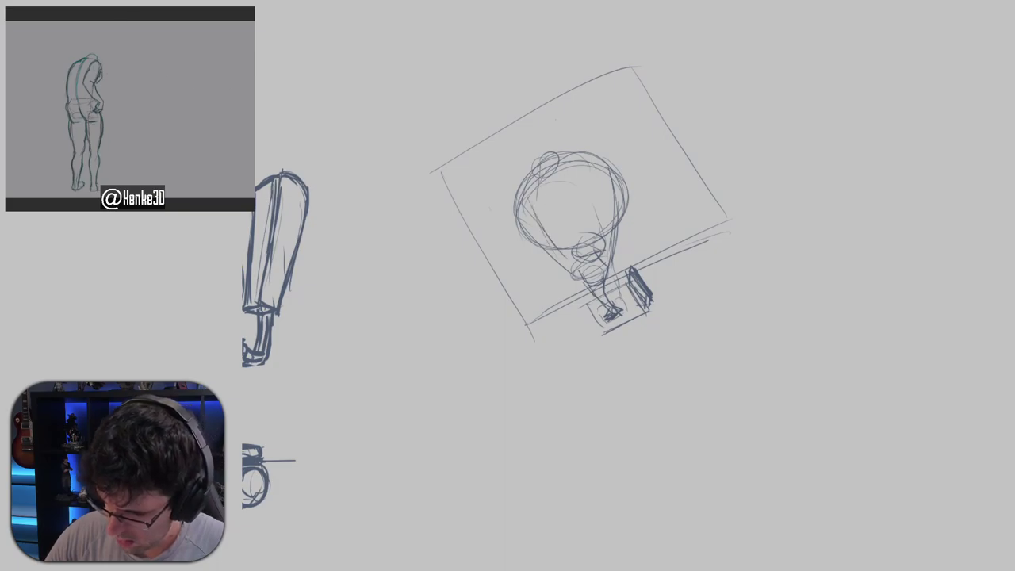
# Sketch the inner shape's left contour and an angled right-hand line inside the ellipse, and reinforce the strokes leading into the neck.
pyautogui.moveTo(538, 184); pyautogui.dragTo(565, 262)
pyautogui.hotkey('ctrl', 'z')
pyautogui.moveTo(532, 219); pyautogui.dragTo(556, 260)
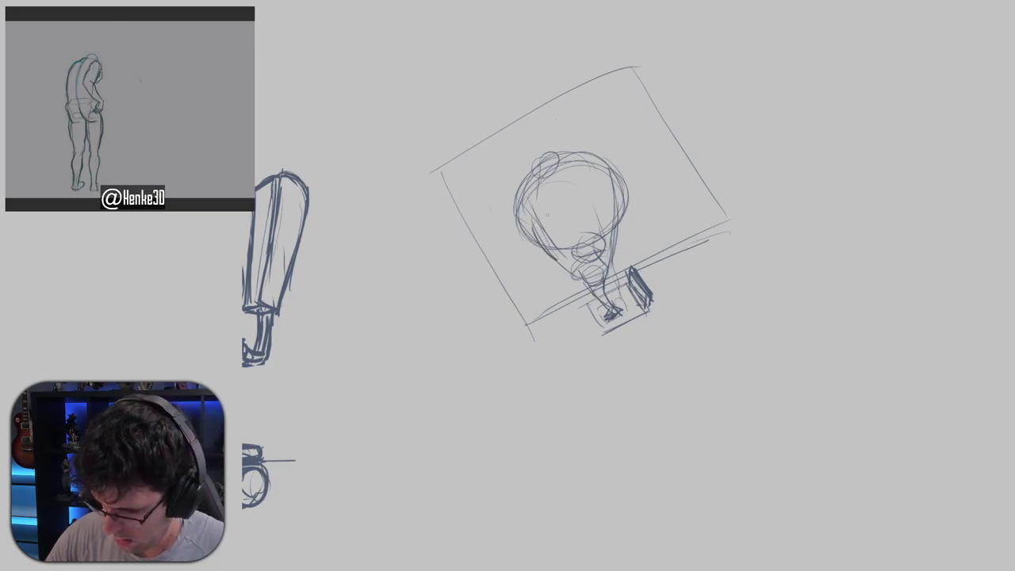
pyautogui.moveTo(536, 187); pyautogui.dragTo(547, 261)
pyautogui.moveTo(604, 212)
pyautogui.mouseDown()
pyautogui.moveTo(597, 263)
pyautogui.moveTo(593, 227)
pyautogui.mouseUp()
pyautogui.moveTo(571, 171); pyautogui.dragTo(592, 212)
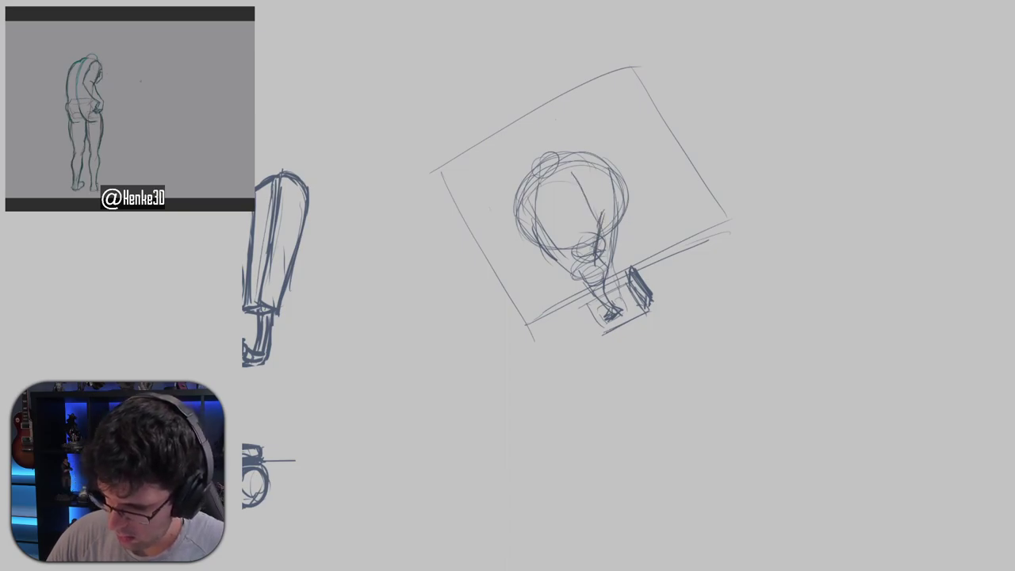
pyautogui.moveTo(548, 253)
pyautogui.mouseDown()
pyautogui.moveTo(583, 277)
pyautogui.moveTo(594, 265)
pyautogui.moveTo(602, 276)
pyautogui.mouseUp()
pyautogui.moveTo(604, 288); pyautogui.dragTo(608, 302)
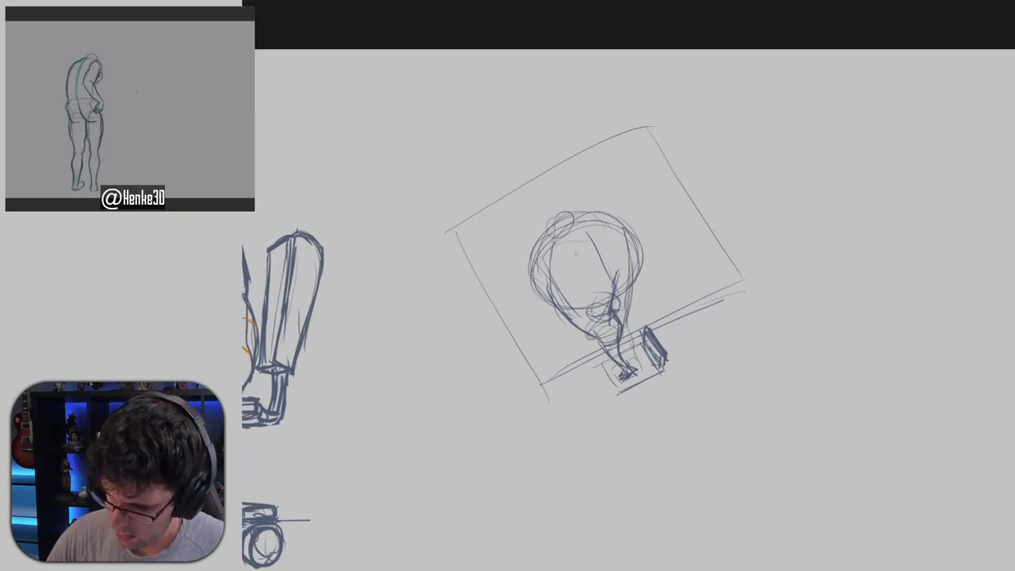
# Draw a small circle near the centre of the large ellipse and darken its outline.
pyautogui.moveTo(579, 249)
pyautogui.mouseDown()
pyautogui.moveTo(599, 257)
pyautogui.moveTo(576, 273)
pyautogui.moveTo(597, 274)
pyautogui.moveTo(576, 254)
pyautogui.mouseUp()
pyautogui.hotkey('ctrl', 'z')
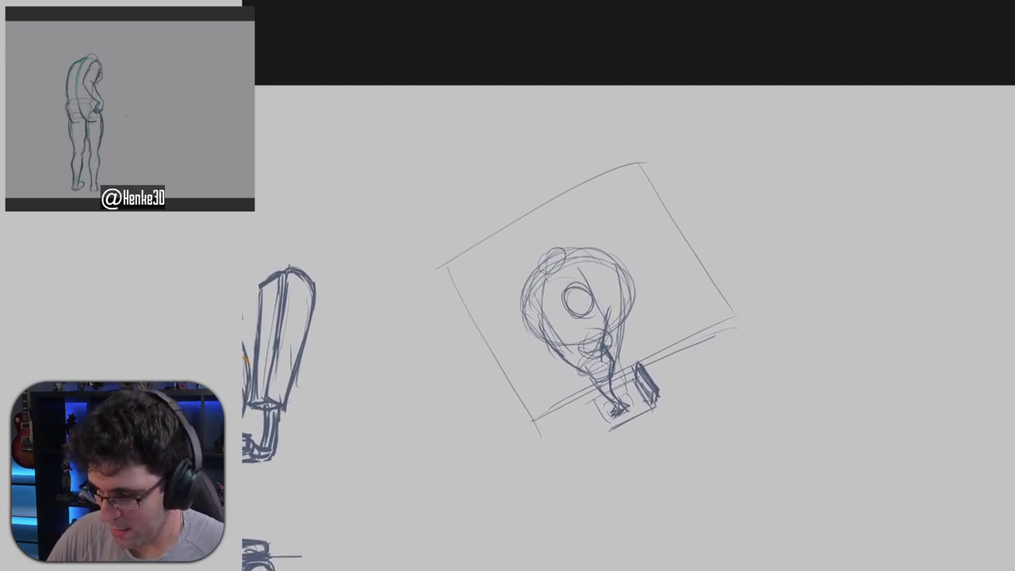
pyautogui.moveTo(577, 281)
pyautogui.mouseDown()
pyautogui.moveTo(561, 292)
pyautogui.moveTo(578, 283)
pyautogui.moveTo(568, 310)
pyautogui.moveTo(588, 315)
pyautogui.mouseUp()
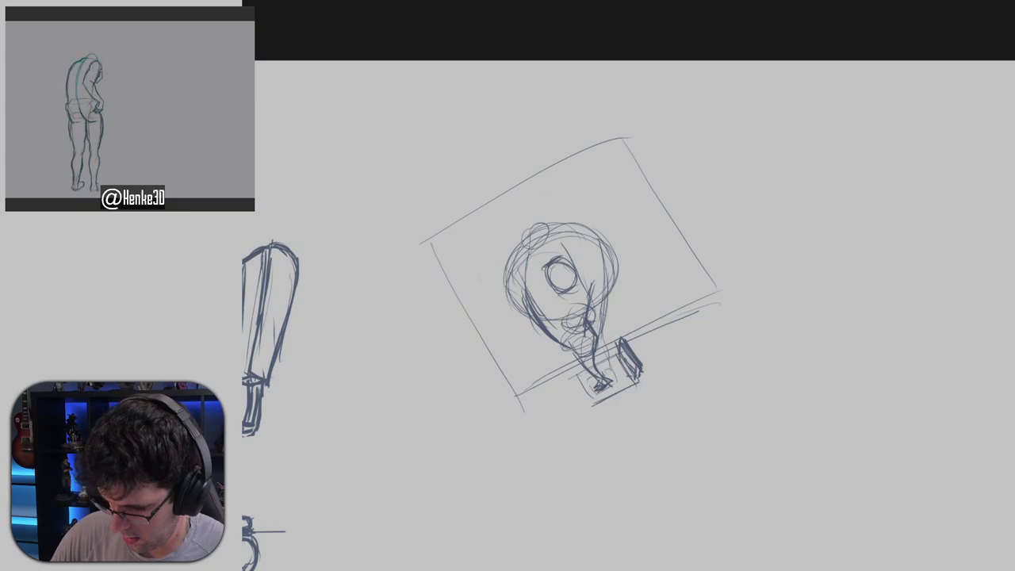
pyautogui.moveTo(582, 260)
pyautogui.mouseDown()
pyautogui.moveTo(569, 281)
pyautogui.moveTo(593, 275)
pyautogui.moveTo(567, 283)
pyautogui.moveTo(591, 245)
pyautogui.moveTo(599, 268)
pyautogui.mouseUp()
pyautogui.moveTo(541, 235)
pyautogui.mouseDown()
pyautogui.moveTo(556, 276)
pyautogui.moveTo(576, 286)
pyautogui.moveTo(590, 279)
pyautogui.mouseUp()
pyautogui.hotkey('ctrl', 'z')
pyautogui.hotkey('ctrl', 'z')
pyautogui.hotkey('ctrl', 'z')
# Draw a bold oval below the small central circle, clean up its interior, and thicken the inner shape's left contour.
pyautogui.moveTo(569, 285)
pyautogui.mouseDown()
pyautogui.moveTo(586, 283)
pyautogui.moveTo(571, 286)
pyautogui.mouseUp()
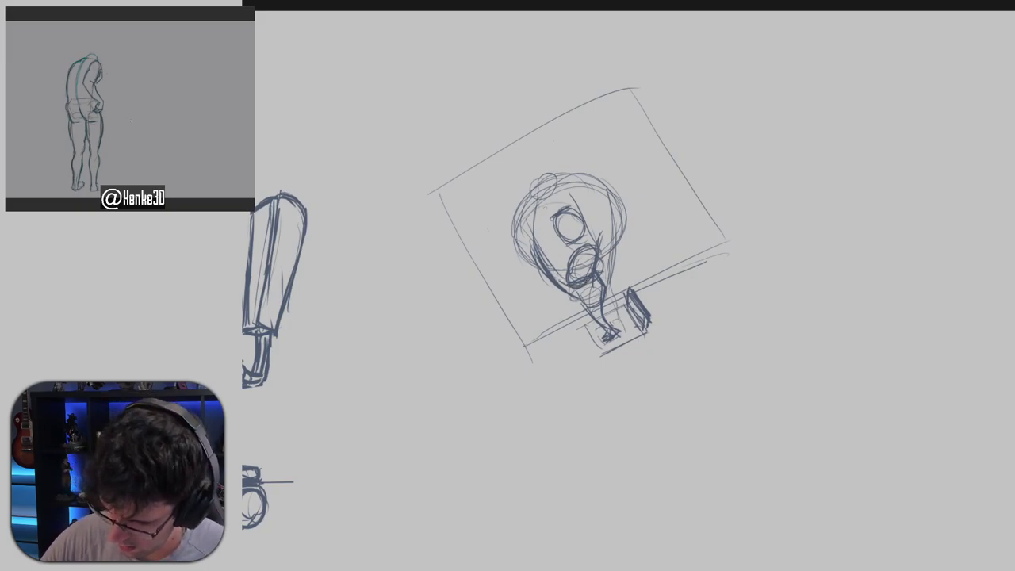
pyautogui.moveTo(539, 207)
pyautogui.mouseDown()
pyautogui.moveTo(562, 191)
pyautogui.moveTo(570, 209)
pyautogui.moveTo(548, 195)
pyautogui.moveTo(544, 253)
pyautogui.mouseUp()
pyautogui.hotkey('ctrl', 'z')
pyautogui.hotkey('ctrl', 'z')
pyautogui.moveTo(538, 209)
pyautogui.mouseDown()
pyautogui.moveTo(539, 237)
pyautogui.moveTo(536, 209)
pyautogui.mouseUp()
pyautogui.moveTo(539, 251)
pyautogui.mouseDown()
pyautogui.moveTo(559, 279)
pyautogui.moveTo(595, 254)
pyautogui.mouseUp()
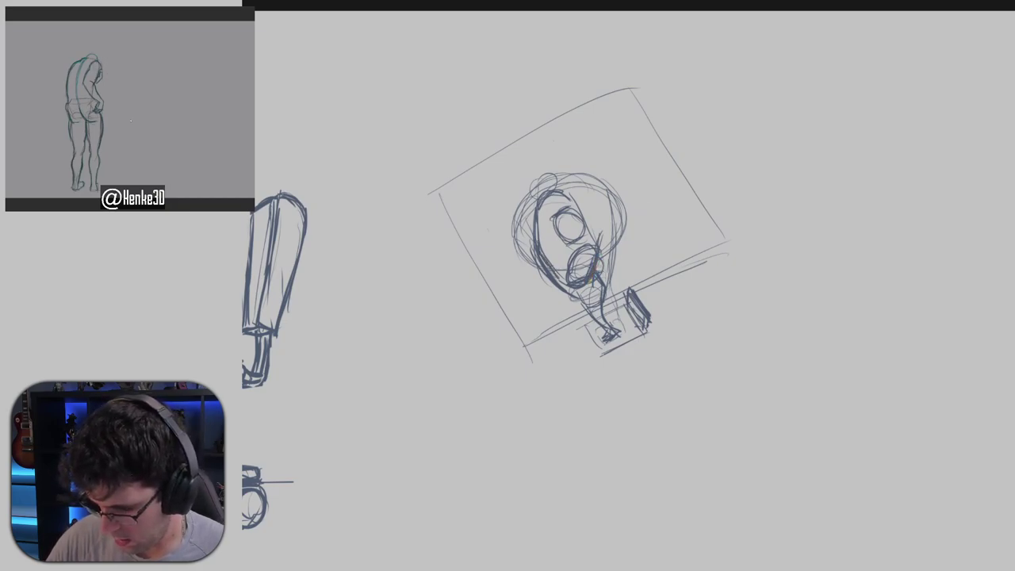
pyautogui.moveTo(596, 265)
pyautogui.mouseDown()
pyautogui.moveTo(589, 283)
pyautogui.moveTo(565, 283)
pyautogui.moveTo(574, 286)
pyautogui.mouseUp()
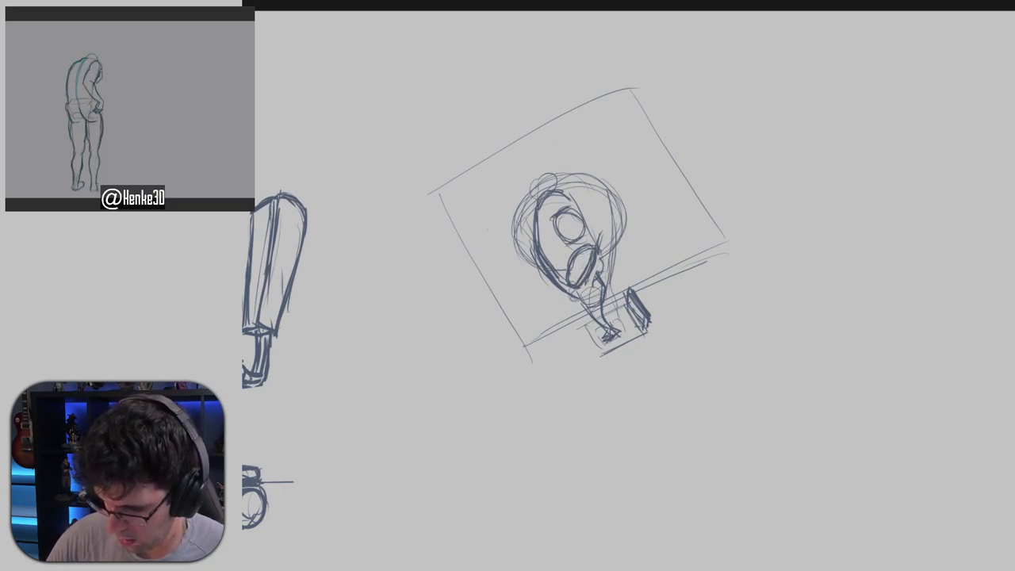
# Close the inner shape with a bold right-hand contour and rework the neck lines running down to the small box.
pyautogui.moveTo(621, 257); pyautogui.dragTo(623, 248)
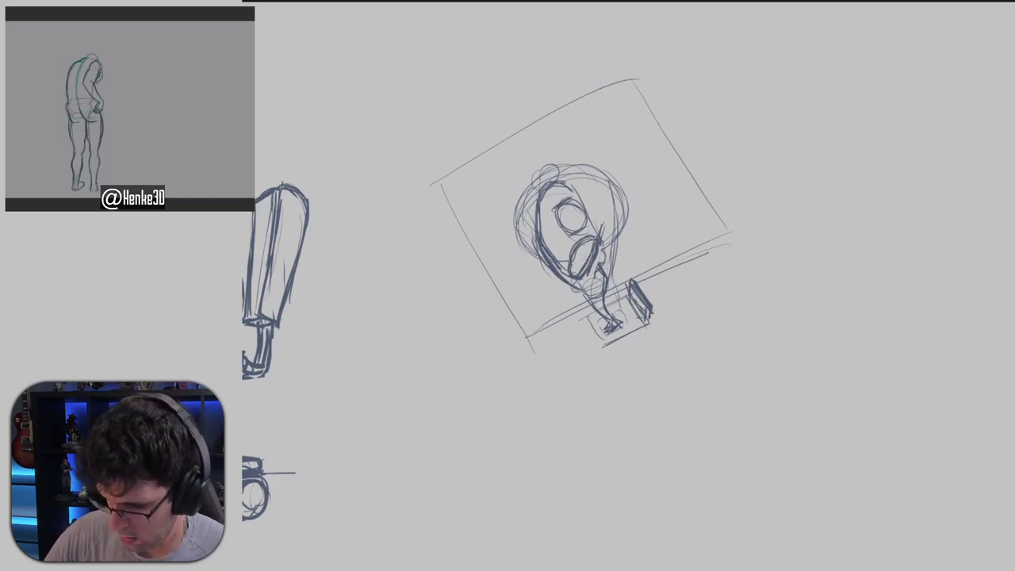
pyautogui.moveTo(567, 187)
pyautogui.mouseDown()
pyautogui.moveTo(603, 244)
pyautogui.moveTo(590, 282)
pyautogui.moveTo(575, 286)
pyautogui.moveTo(589, 275)
pyautogui.mouseUp()
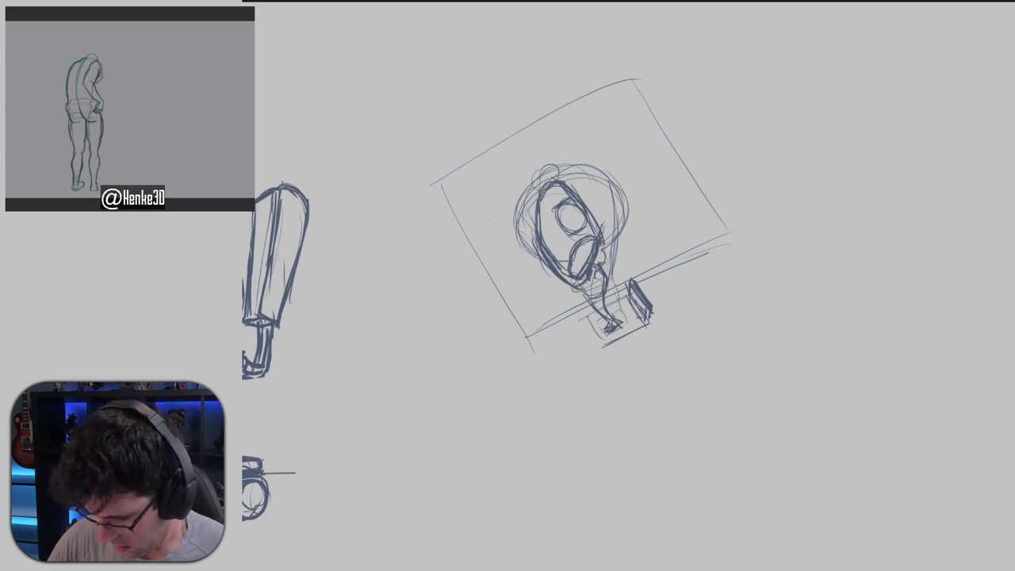
pyautogui.moveTo(605, 295)
pyautogui.mouseDown()
pyautogui.moveTo(620, 314)
pyautogui.moveTo(592, 285)
pyautogui.moveTo(582, 289)
pyautogui.mouseUp()
pyautogui.hotkey('ctrl', 'z')
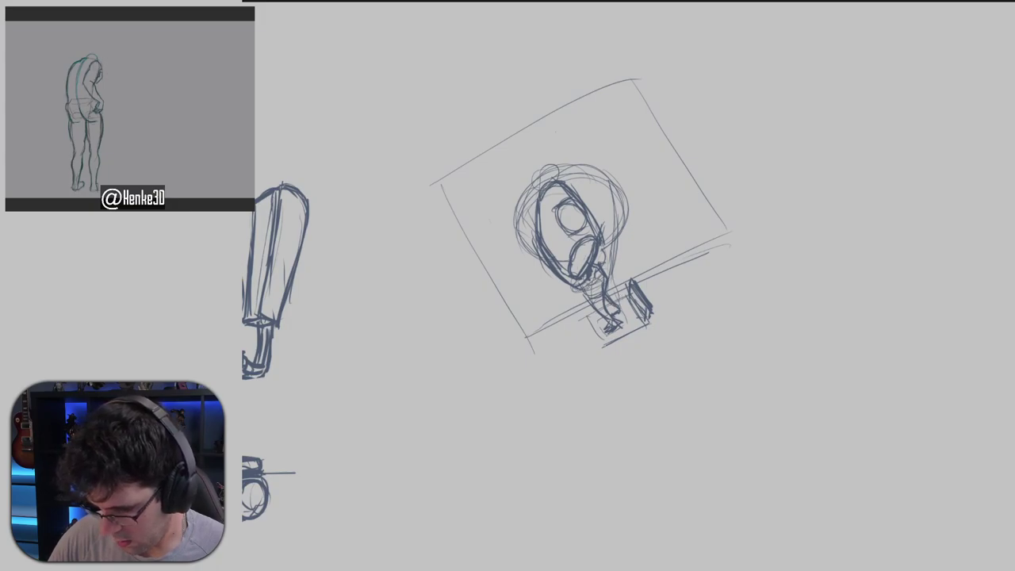
# Outline the small box with bold strokes and add short limb stubs beneath it and at its sides.
pyautogui.moveTo(621, 262); pyautogui.dragTo(634, 310)
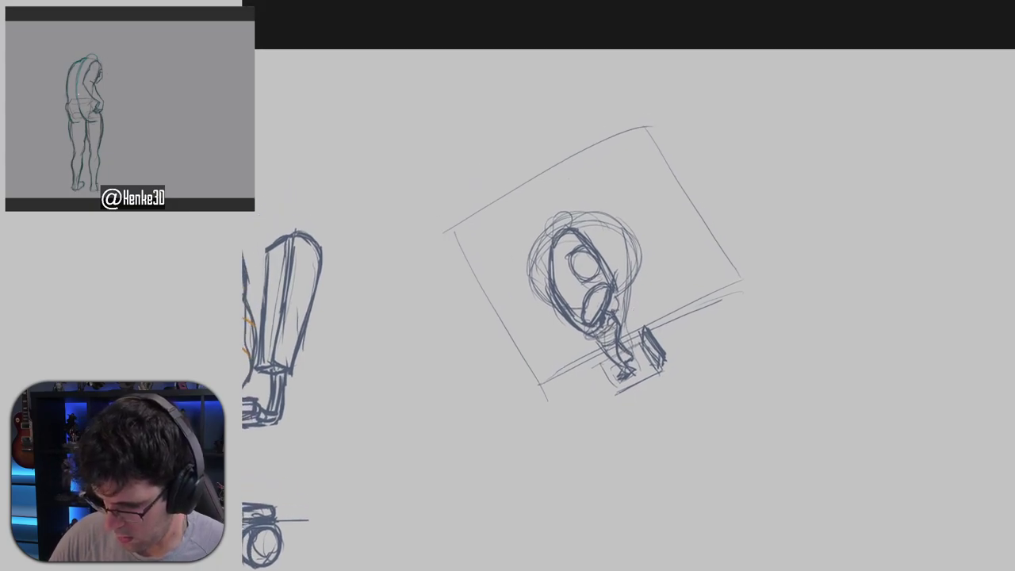
pyautogui.moveTo(653, 208); pyautogui.dragTo(651, 224)
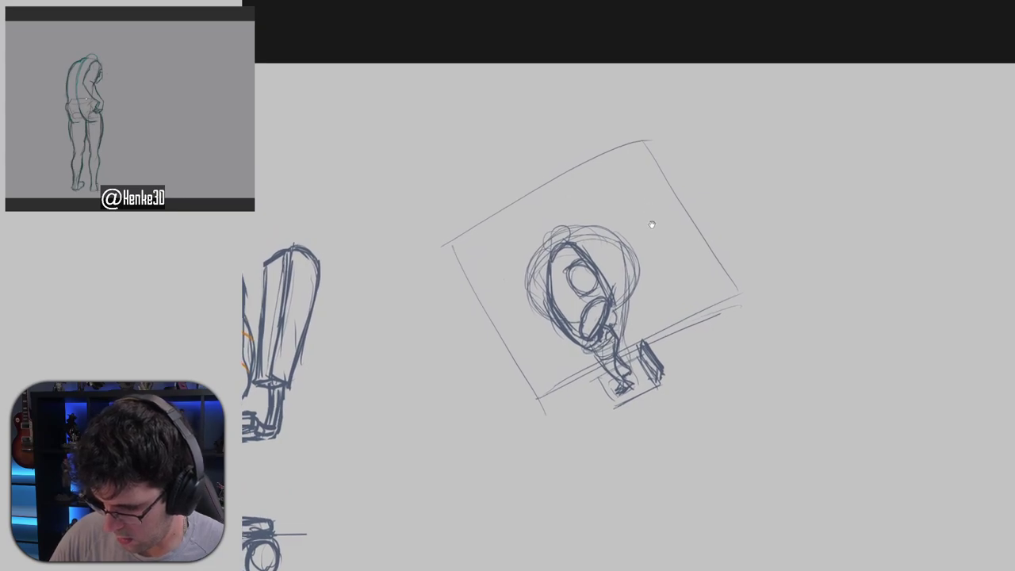
pyautogui.moveTo(621, 362)
pyautogui.mouseDown()
pyautogui.moveTo(635, 355)
pyautogui.moveTo(655, 387)
pyautogui.moveTo(621, 408)
pyautogui.mouseUp()
pyautogui.moveTo(598, 378); pyautogui.dragTo(623, 410)
pyautogui.moveTo(600, 379)
pyautogui.mouseDown()
pyautogui.moveTo(611, 372)
pyautogui.moveTo(653, 386)
pyautogui.mouseUp()
pyautogui.moveTo(628, 399)
pyautogui.mouseDown()
pyautogui.moveTo(650, 385)
pyautogui.moveTo(622, 372)
pyautogui.mouseUp()
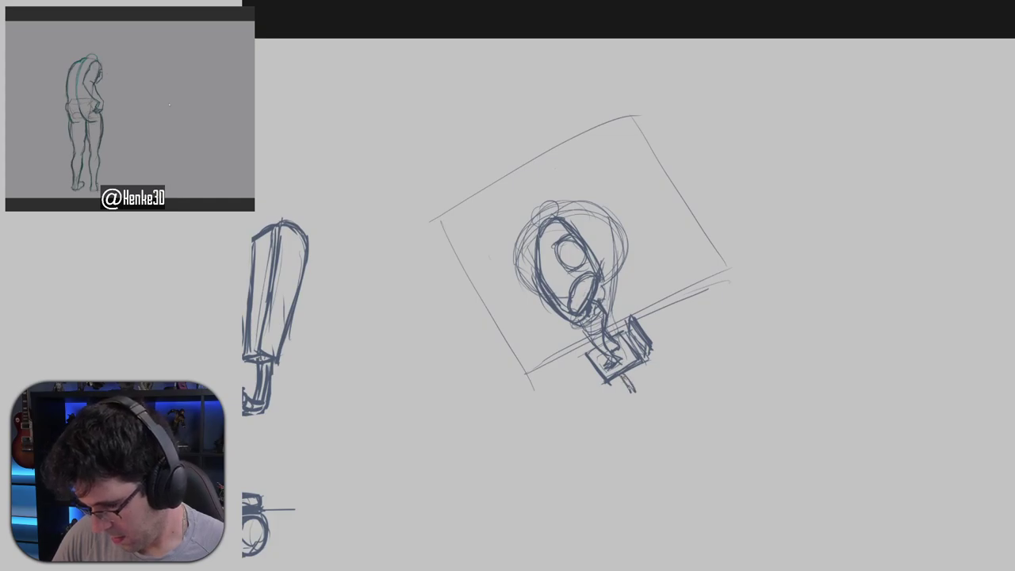
pyautogui.moveTo(639, 356)
pyautogui.mouseDown()
pyautogui.moveTo(652, 368)
pyautogui.moveTo(596, 394)
pyautogui.moveTo(603, 377)
pyautogui.mouseUp()
pyautogui.moveTo(595, 365); pyautogui.dragTo(584, 369)
pyautogui.moveTo(665, 346); pyautogui.dragTo(669, 426)
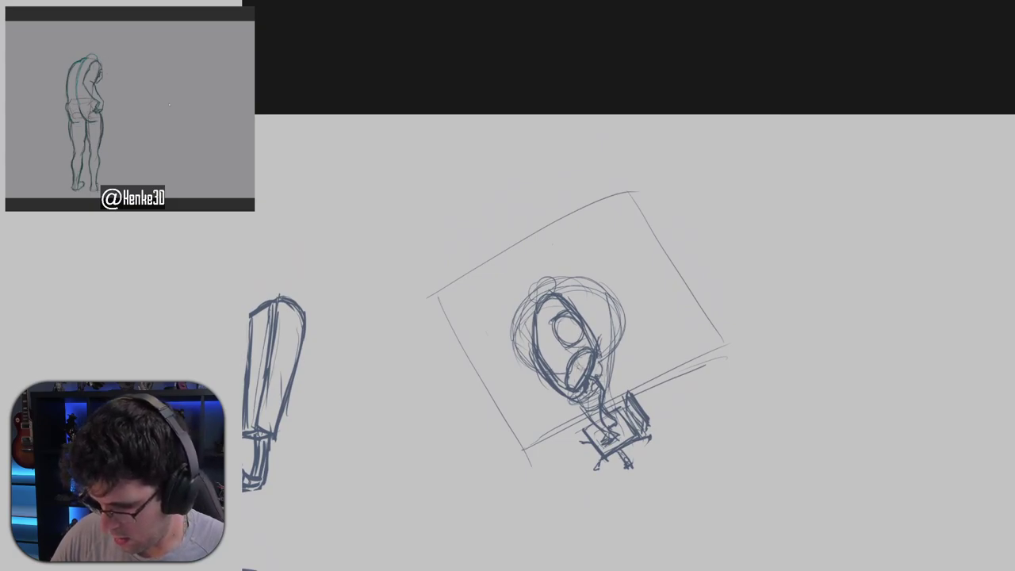
# Add a short curved stroke flaring outward from the left side of the inner shape.
pyautogui.moveTo(597, 351); pyautogui.dragTo(593, 290)
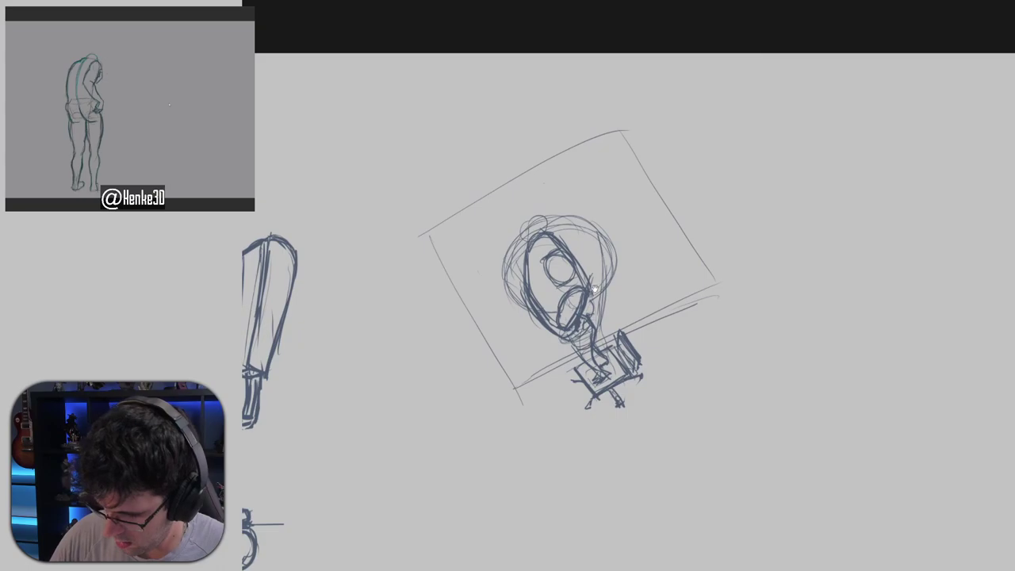
pyautogui.moveTo(523, 267); pyautogui.dragTo(511, 316)
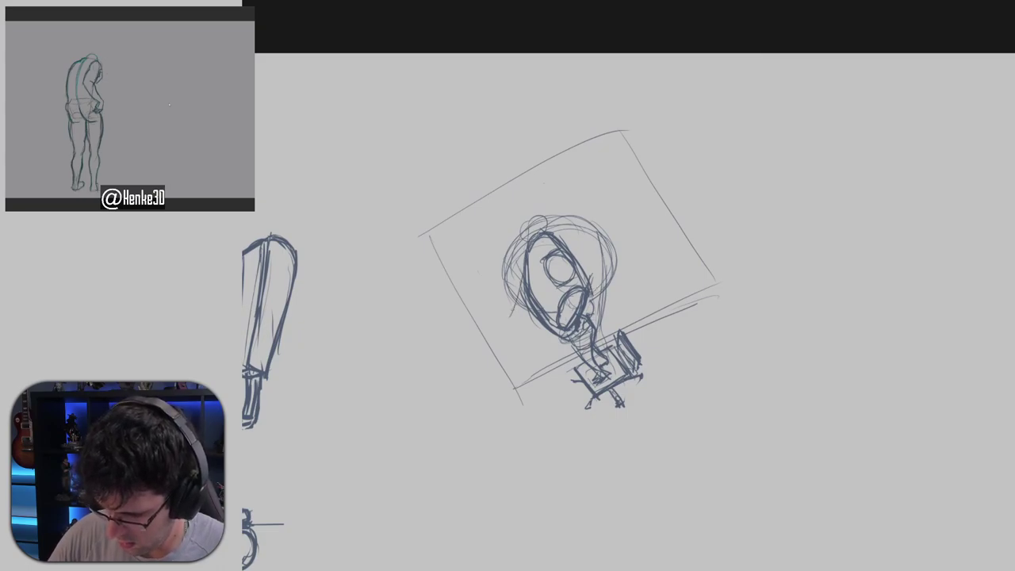
pyautogui.moveTo(526, 274)
pyautogui.mouseDown()
pyautogui.moveTo(515, 307)
pyautogui.moveTo(525, 347)
pyautogui.mouseUp()
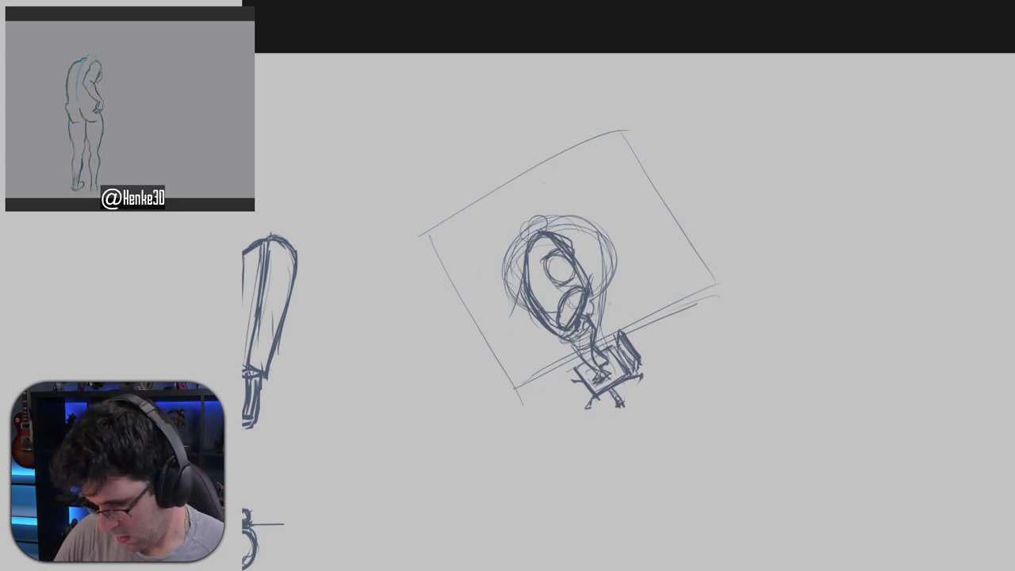
# Draw a long diagonal line from the lower oval out across the lower edge of the tilted frame.
pyautogui.moveTo(596, 315); pyautogui.dragTo(671, 345)
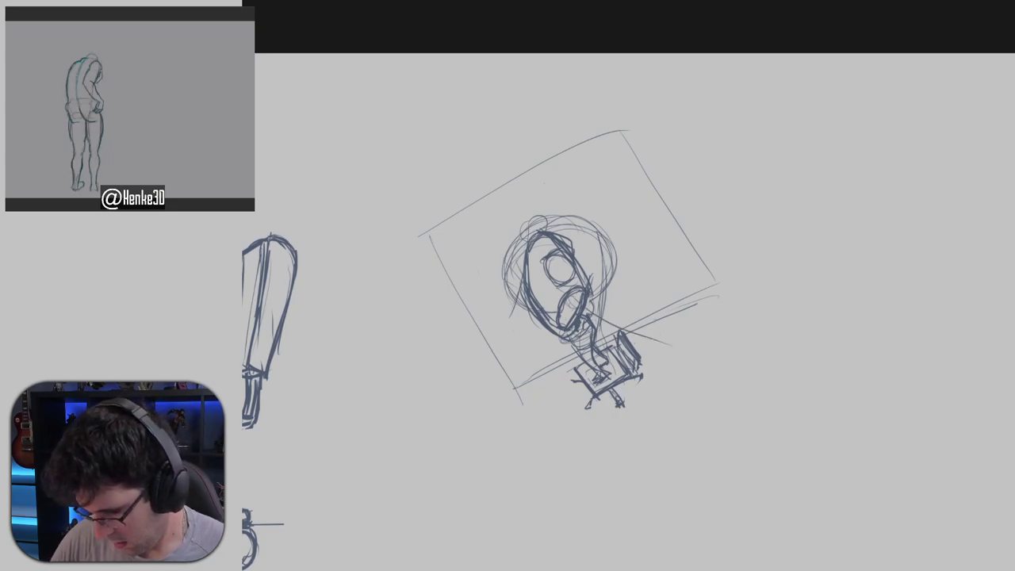
pyautogui.hotkey('ctrl', 'z')
pyautogui.moveTo(590, 298); pyautogui.dragTo(656, 338)
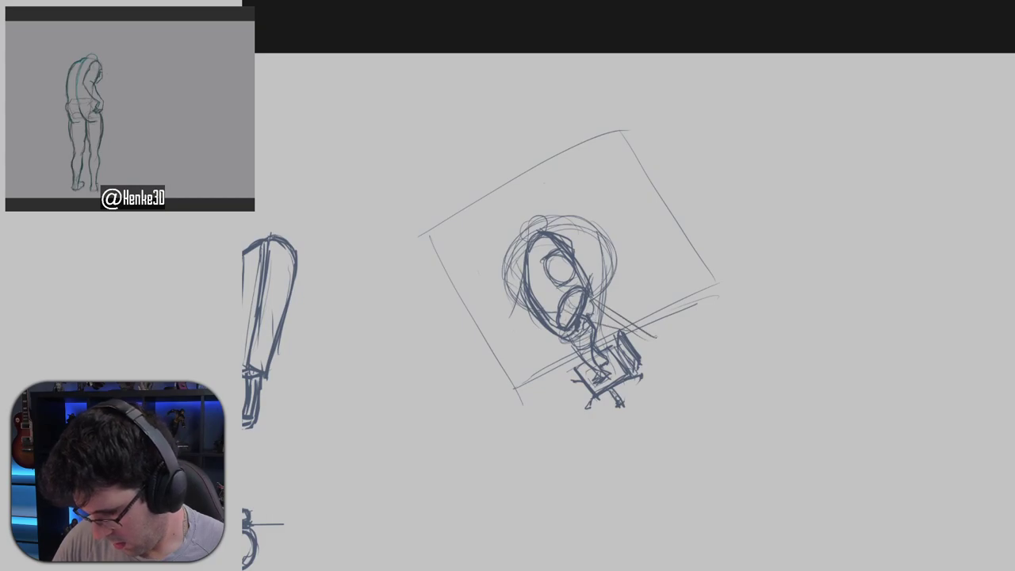
pyautogui.hotkey('ctrl', 'z')
pyautogui.moveTo(592, 300); pyautogui.dragTo(664, 340)
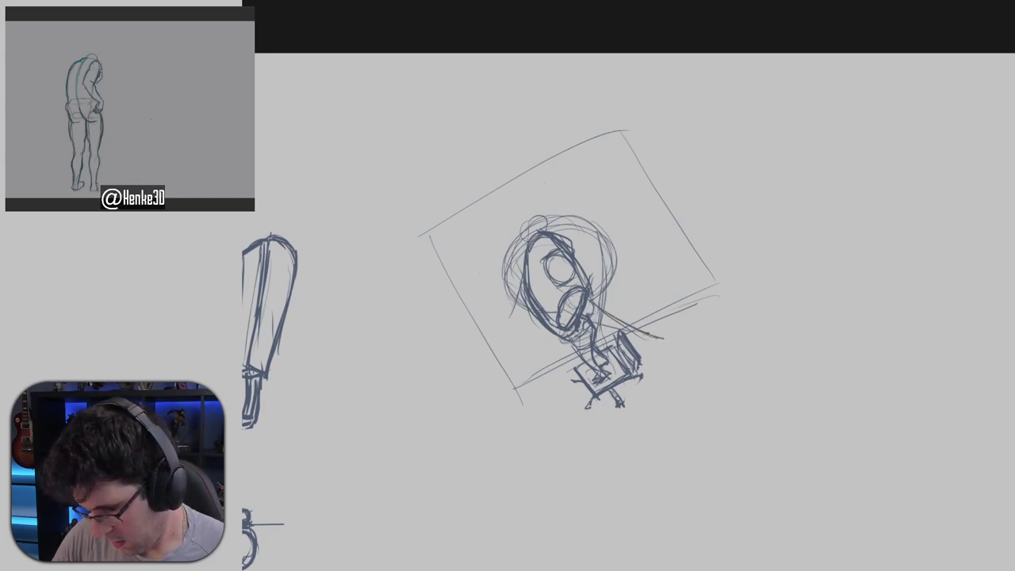
pyautogui.moveTo(555, 259)
pyautogui.mouseDown()
pyautogui.moveTo(563, 285)
pyautogui.moveTo(594, 247)
pyautogui.moveTo(561, 267)
pyautogui.moveTo(599, 251)
pyautogui.moveTo(608, 275)
pyautogui.moveTo(569, 277)
pyautogui.moveTo(563, 294)
pyautogui.moveTo(605, 281)
pyautogui.mouseUp()
pyautogui.hotkey('ctrl', 'z')
pyautogui.hotkey('ctrl', 'z')
pyautogui.hotkey('ctrl', 'z')
pyautogui.hotkey('ctrl', 'z')
# Draw a bold rounded lobe between the inner shape and the ellipse's right edge, thickening its contour and adding strokes beside the central circle.
pyautogui.moveTo(598, 247)
pyautogui.mouseDown()
pyautogui.moveTo(605, 280)
pyautogui.moveTo(604, 266)
pyautogui.mouseUp()
pyautogui.moveTo(605, 238); pyautogui.dragTo(567, 278)
pyautogui.moveTo(571, 243)
pyautogui.mouseDown()
pyautogui.moveTo(609, 281)
pyautogui.moveTo(610, 272)
pyautogui.moveTo(563, 291)
pyautogui.moveTo(571, 303)
pyautogui.moveTo(604, 283)
pyautogui.mouseUp()
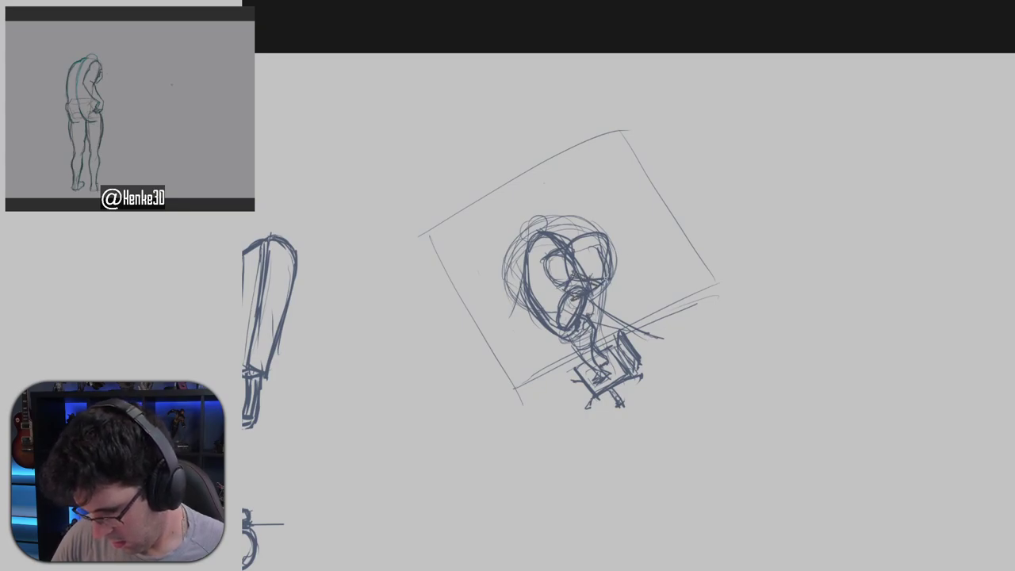
pyautogui.moveTo(611, 249); pyautogui.dragTo(610, 260)
pyautogui.moveTo(607, 265); pyautogui.dragTo(604, 278)
pyautogui.moveTo(610, 238); pyautogui.dragTo(607, 267)
pyautogui.moveTo(575, 255); pyautogui.dragTo(599, 233)
pyautogui.moveTo(573, 265); pyautogui.dragTo(569, 277)
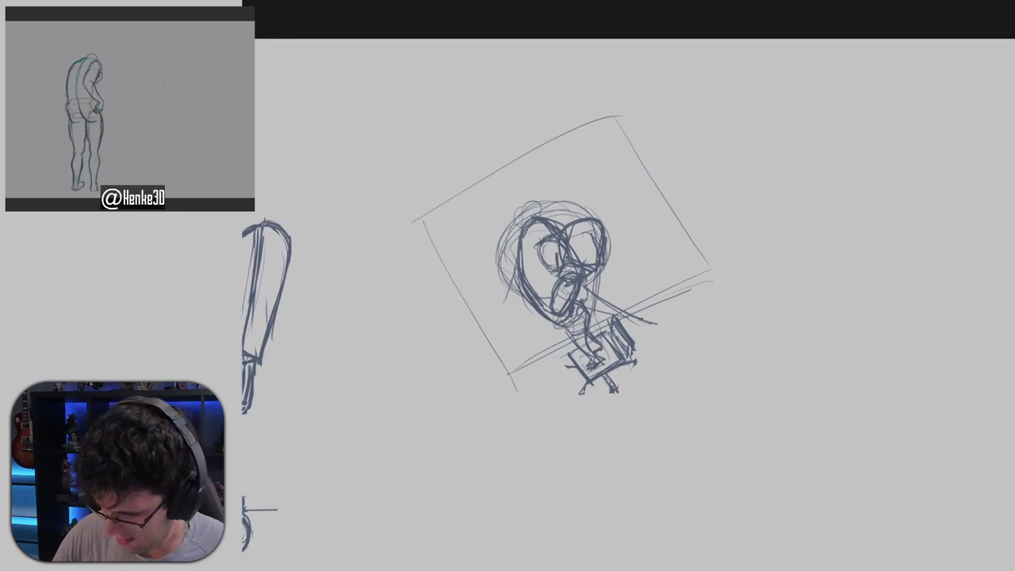
# Draw a second diagonal line below the first from the lower oval, forming a tapered limb with a small hand-like end beside the box.
pyautogui.moveTo(684, 265); pyautogui.dragTo(693, 249)
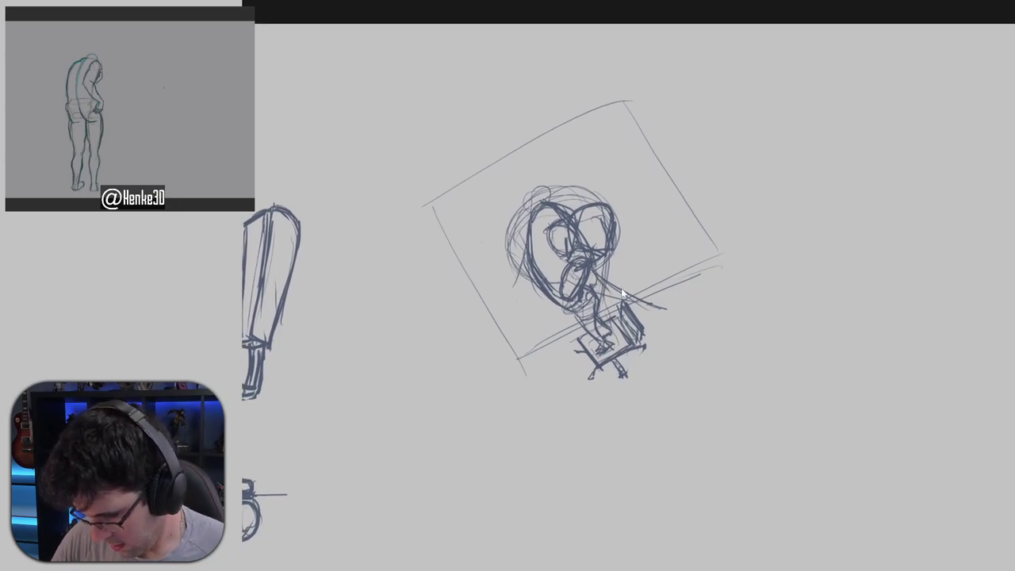
pyautogui.moveTo(586, 280); pyautogui.dragTo(675, 341)
pyautogui.hotkey('ctrl', 'z')
pyautogui.moveTo(604, 296); pyautogui.dragTo(683, 341)
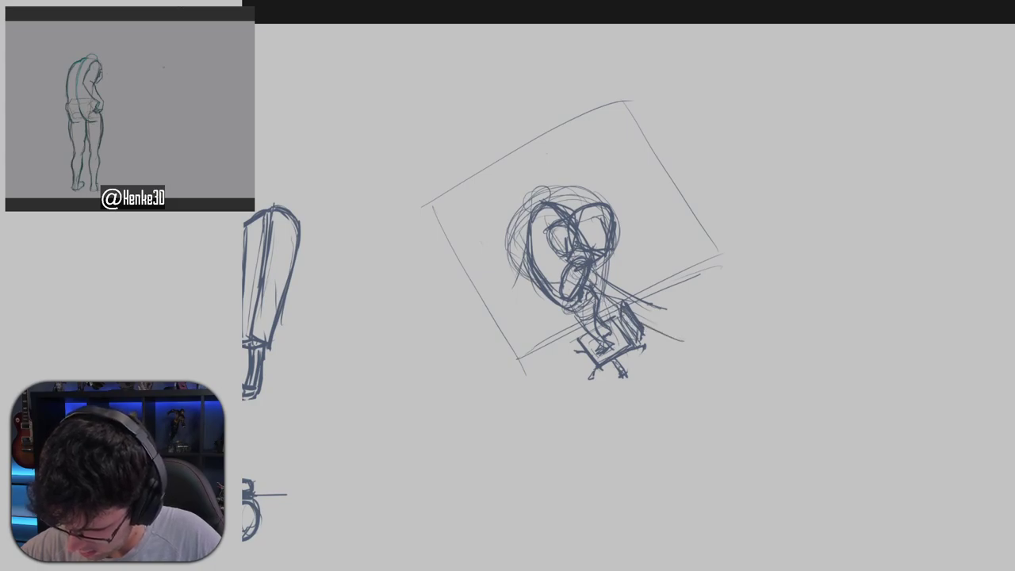
pyautogui.moveTo(589, 268)
pyautogui.mouseDown()
pyautogui.moveTo(642, 331)
pyautogui.moveTo(664, 329)
pyautogui.moveTo(656, 341)
pyautogui.moveTo(665, 345)
pyautogui.moveTo(673, 319)
pyautogui.moveTo(729, 296)
pyautogui.moveTo(772, 259)
pyautogui.moveTo(765, 292)
pyautogui.mouseUp()
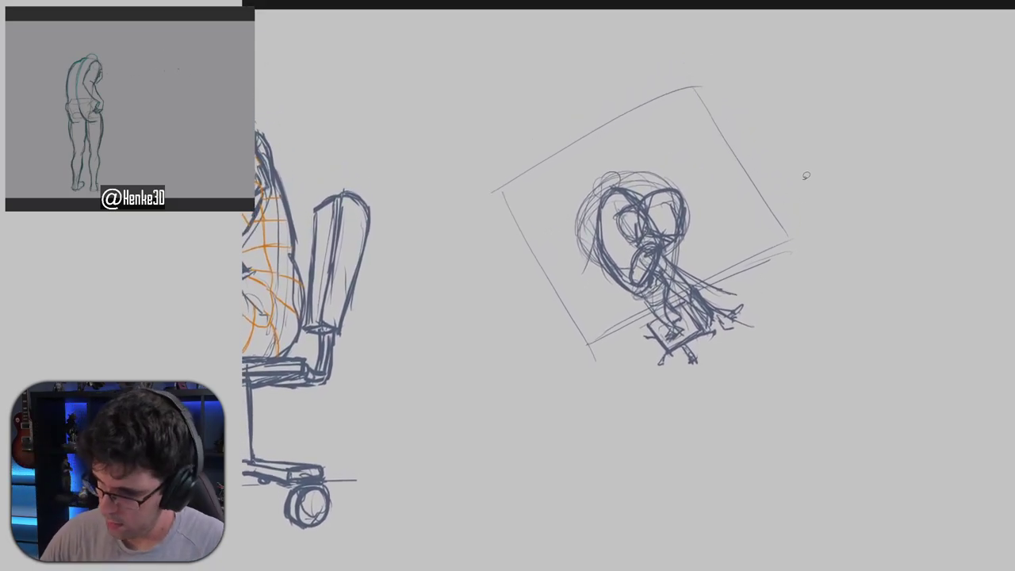
# Select the whole framed sketch and move it closer to the office chair drawing.
pyautogui.moveTo(805, 175)
pyautogui.mouseDown()
pyautogui.moveTo(526, 95)
pyautogui.moveTo(846, 283)
pyautogui.moveTo(802, 181)
pyautogui.mouseUp()
pyautogui.moveTo(741, 265)
pyautogui.mouseDown()
pyautogui.moveTo(653, 202)
pyautogui.moveTo(605, 228)
pyautogui.moveTo(794, 210)
pyautogui.moveTo(780, 225)
pyautogui.moveTo(600, 235)
pyautogui.moveTo(583, 223)
pyautogui.mouseUp()
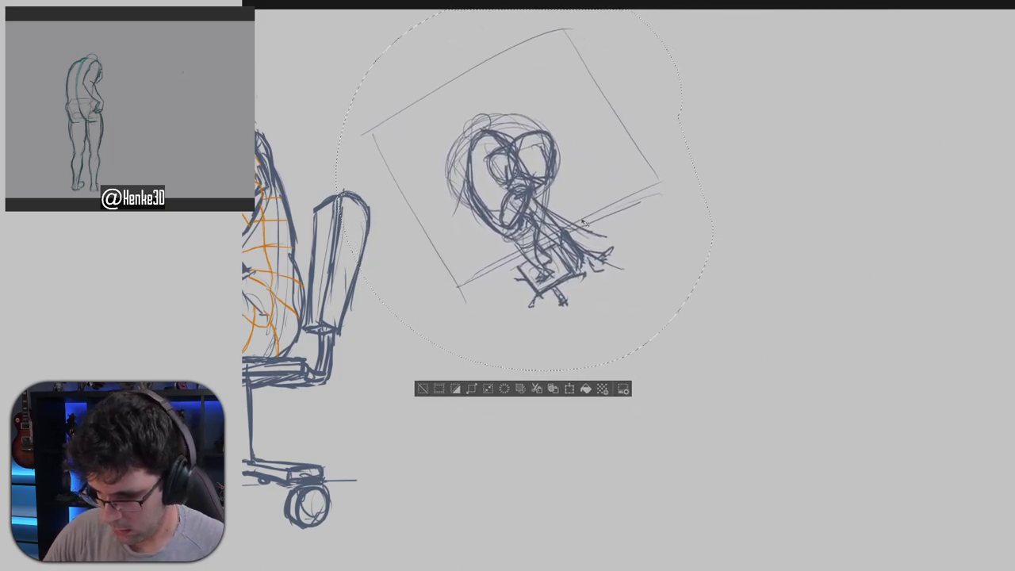
pyautogui.hotkey('ctrl', 'd')
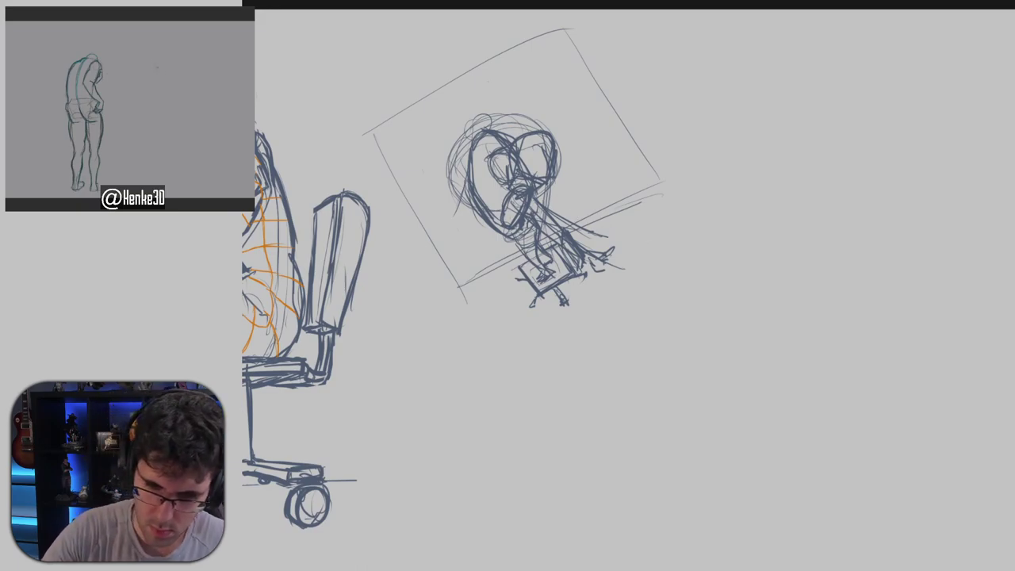
pyautogui.moveTo(674, 141)
pyautogui.mouseDown()
pyautogui.moveTo(626, 35)
pyautogui.moveTo(438, 24)
pyautogui.moveTo(362, 97)
pyautogui.moveTo(443, 311)
pyautogui.moveTo(632, 358)
pyautogui.moveTo(702, 131)
pyautogui.mouseUp()
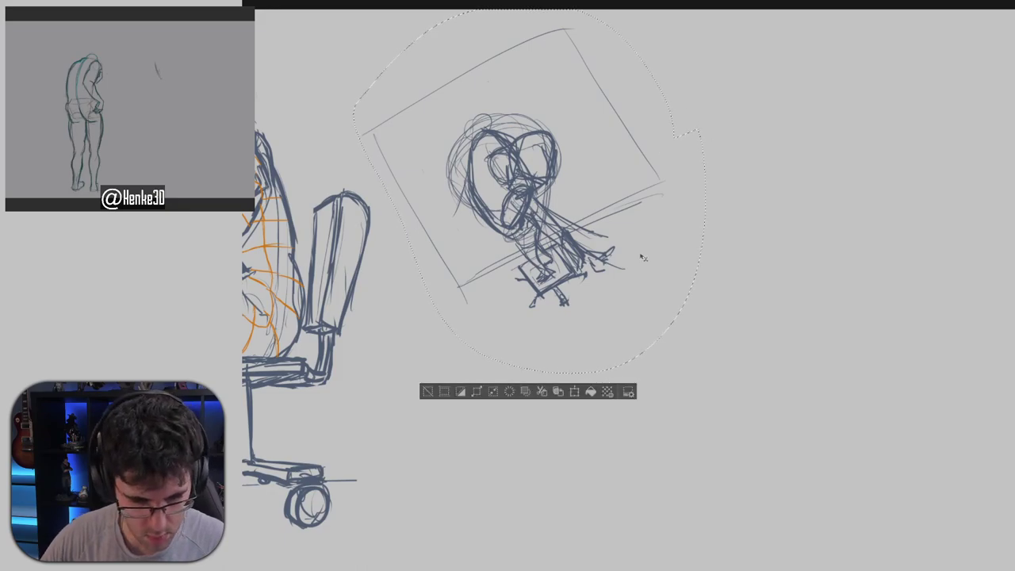
pyautogui.press('Delete')
pyautogui.hotkey('ctrl', 'z')
pyautogui.hotkey('ctrl', 'd')
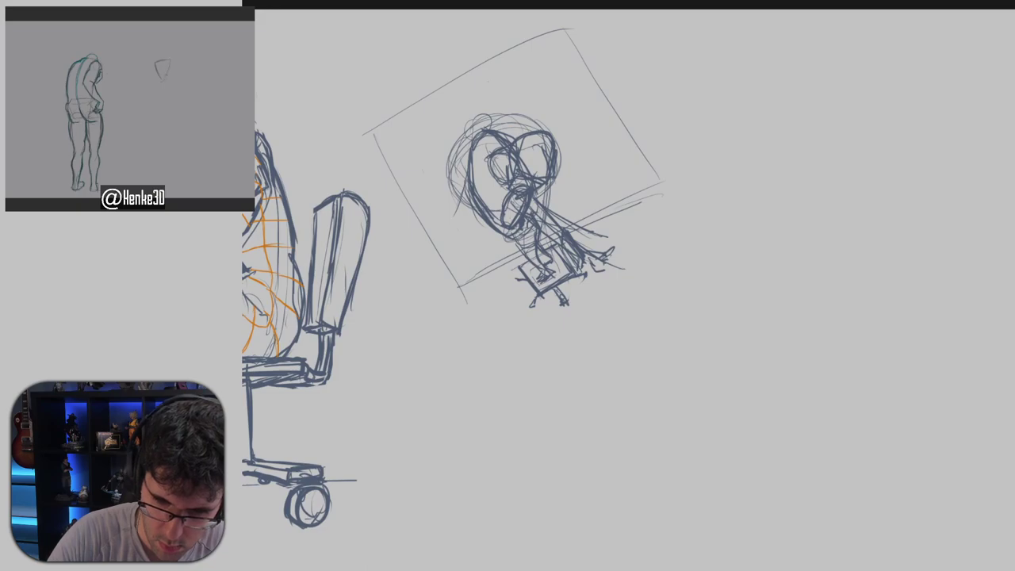
pyautogui.press('Delete')
pyautogui.hotkey('ctrl', 'z')
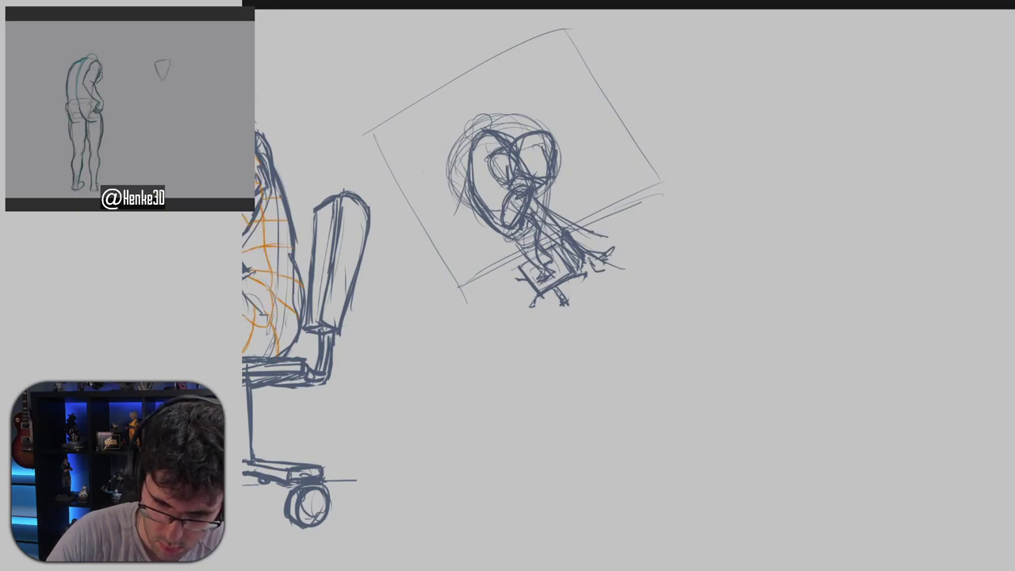
pyautogui.moveTo(579, 63)
pyautogui.mouseDown()
pyautogui.moveTo(444, 166)
pyautogui.moveTo(586, 246)
pyautogui.mouseUp()
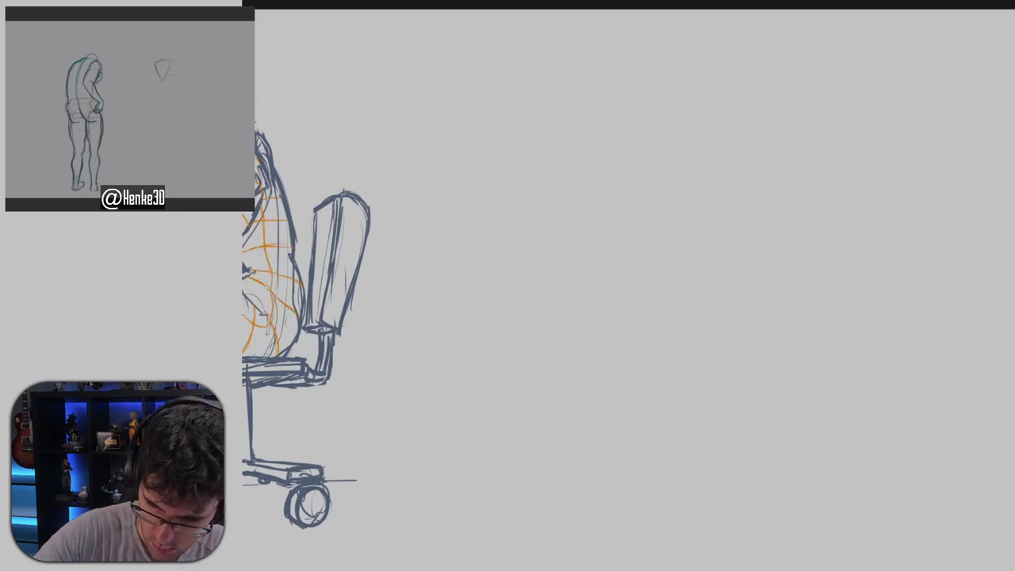
pyautogui.hotkey('ctrl', 'z')
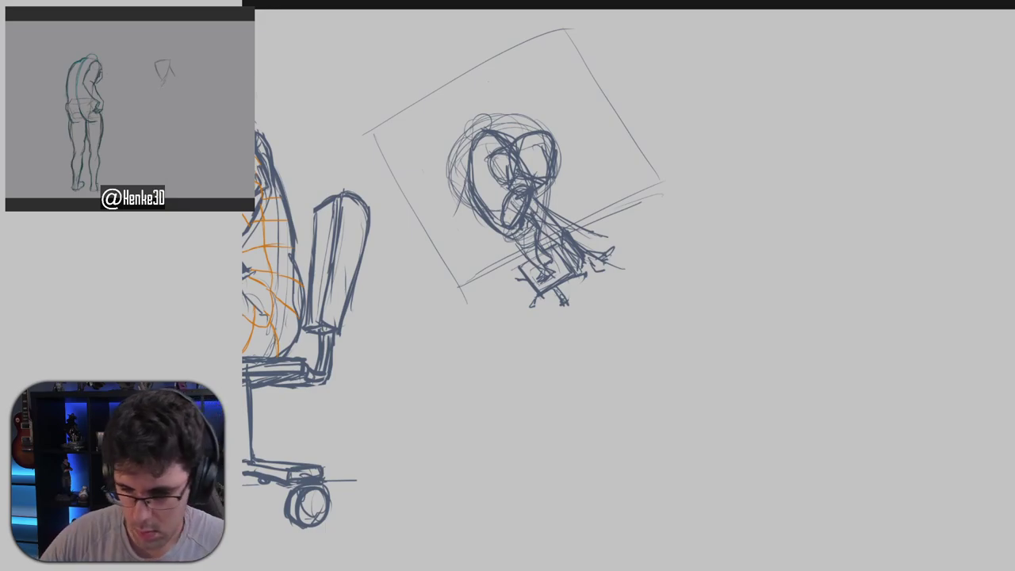
# Duplicate the framed sketch and place the copy on the empty canvas beside and slightly below the original.
pyautogui.moveTo(612, 261)
pyautogui.mouseDown()
pyautogui.moveTo(709, 272)
pyautogui.moveTo(587, 270)
pyautogui.moveTo(765, 268)
pyautogui.moveTo(894, 303)
pyautogui.moveTo(927, 361)
pyautogui.mouseUp()
pyautogui.moveTo(912, 337)
pyautogui.mouseDown()
pyautogui.moveTo(872, 325)
pyautogui.moveTo(706, 330)
pyautogui.mouseUp()
pyautogui.hotkey('ctrl', 't')
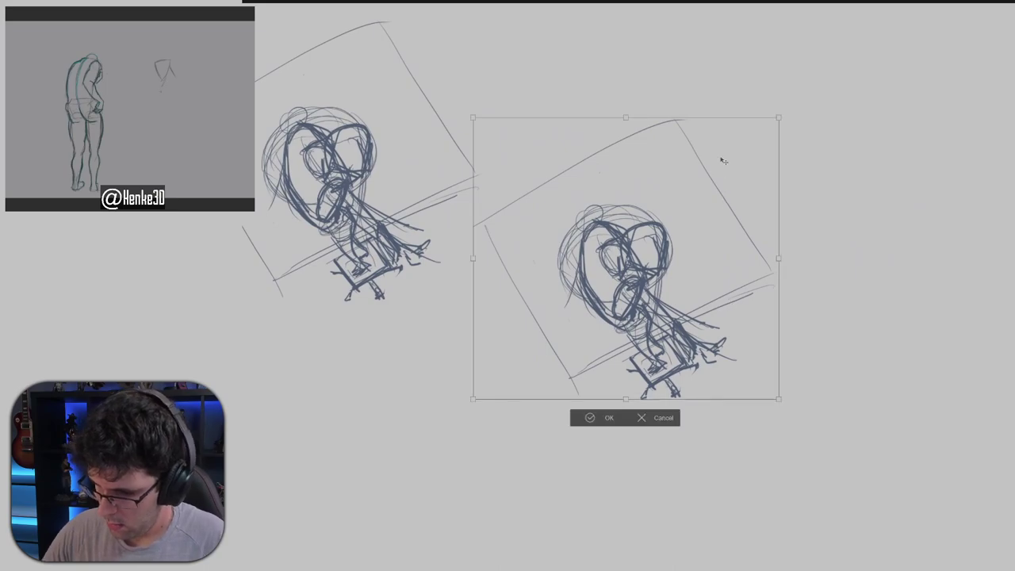
pyautogui.press('Return')
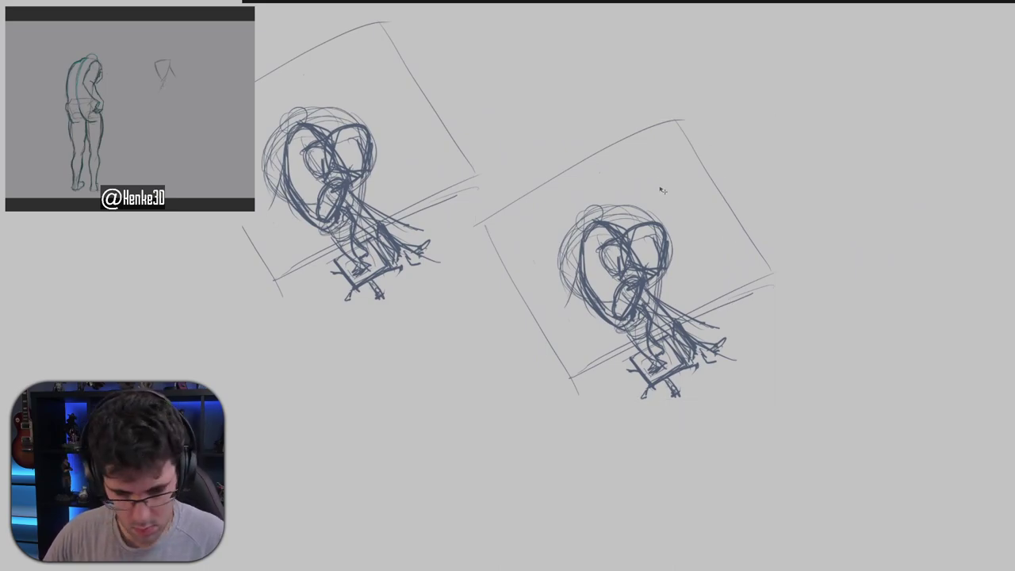
# Erase the tilted frame's lines around the copied sketch, leaving only short remnants across the neck.
pyautogui.moveTo(482, 222)
pyautogui.mouseDown()
pyautogui.moveTo(684, 112)
pyautogui.moveTo(669, 117)
pyautogui.moveTo(748, 256)
pyautogui.mouseUp()
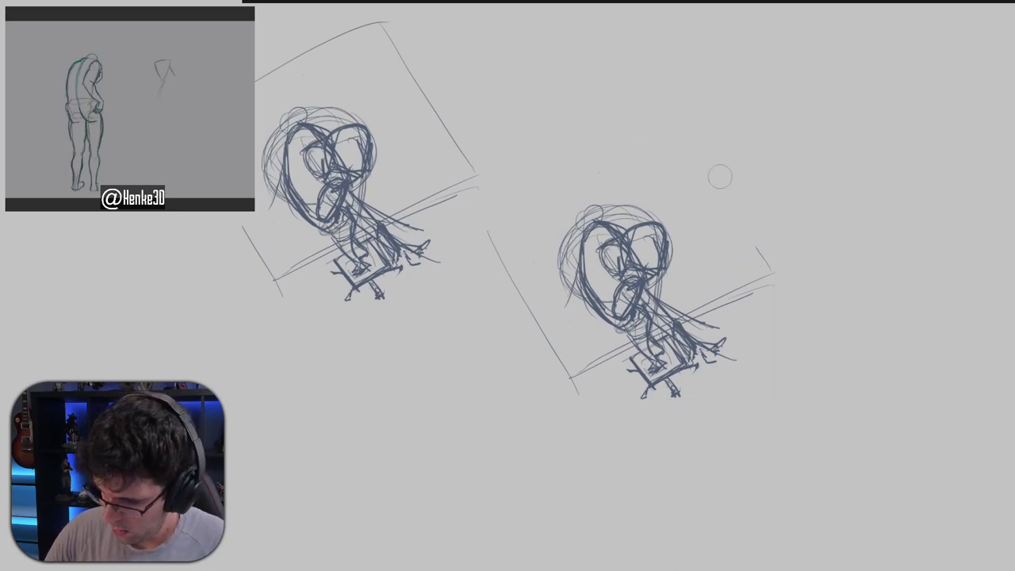
pyautogui.moveTo(720, 176)
pyautogui.mouseDown()
pyautogui.moveTo(763, 283)
pyautogui.moveTo(752, 295)
pyautogui.moveTo(755, 282)
pyautogui.moveTo(720, 290)
pyautogui.mouseUp()
pyautogui.moveTo(485, 232); pyautogui.dragTo(524, 298)
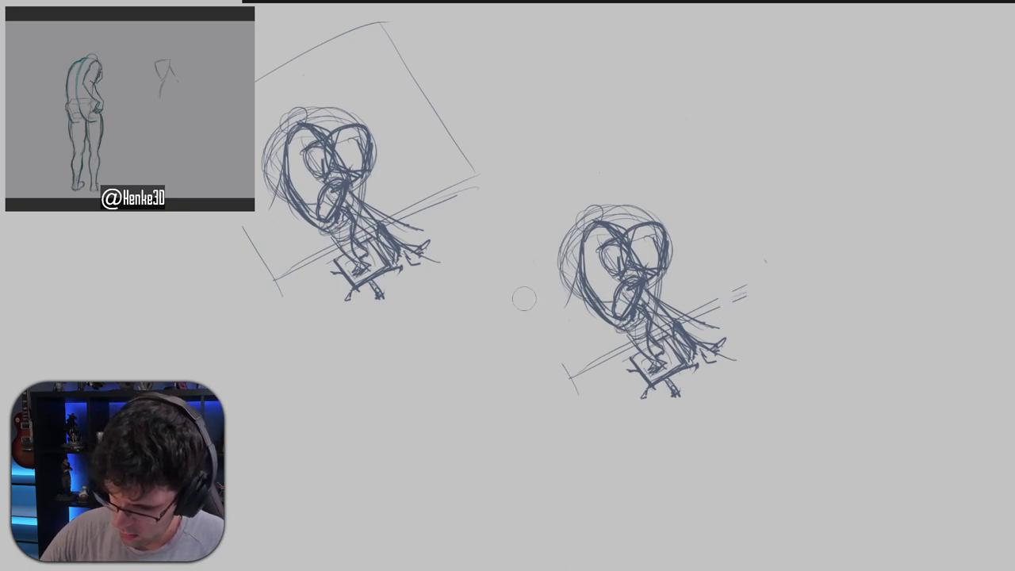
pyautogui.moveTo(561, 364)
pyautogui.mouseDown()
pyautogui.moveTo(573, 394)
pyautogui.moveTo(611, 369)
pyautogui.mouseUp()
pyautogui.moveTo(740, 285); pyautogui.dragTo(719, 293)
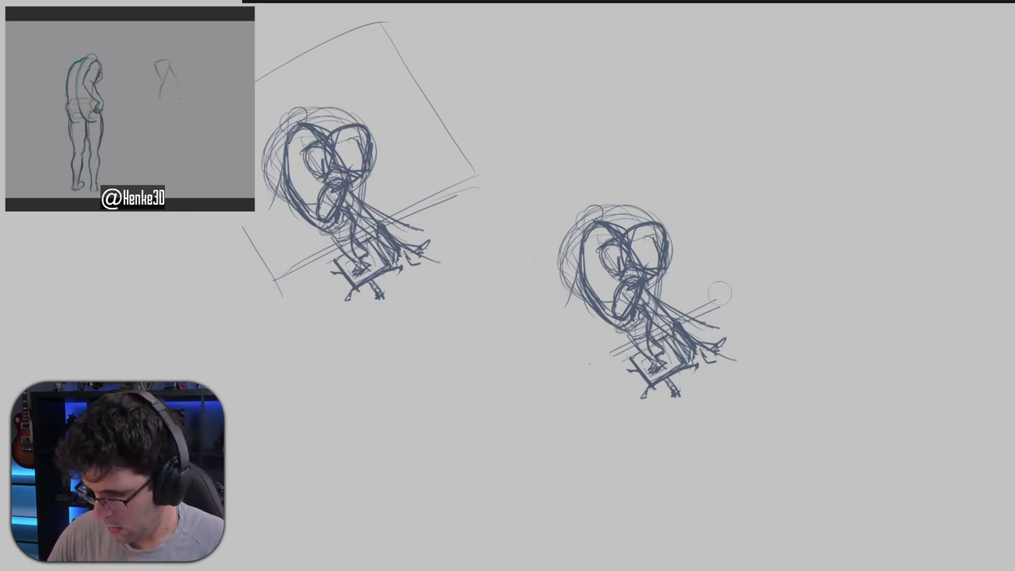
# Enlarge the copied sketch to about 1.5 times its size, shift it up, and fade it into a light underlay.
pyautogui.hotkey('ctrl', 't')
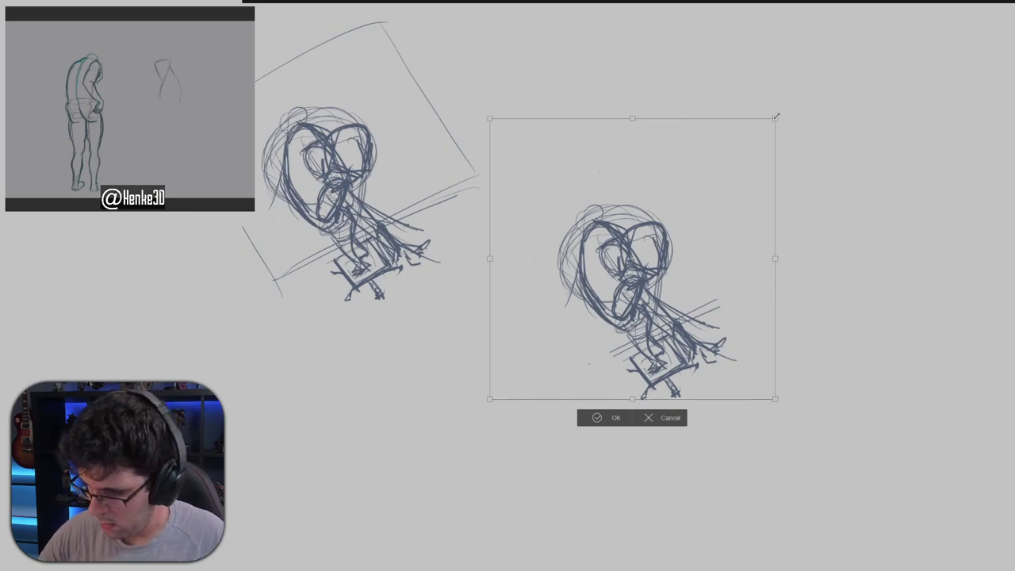
pyautogui.moveTo(775, 117); pyautogui.dragTo(919, 2)
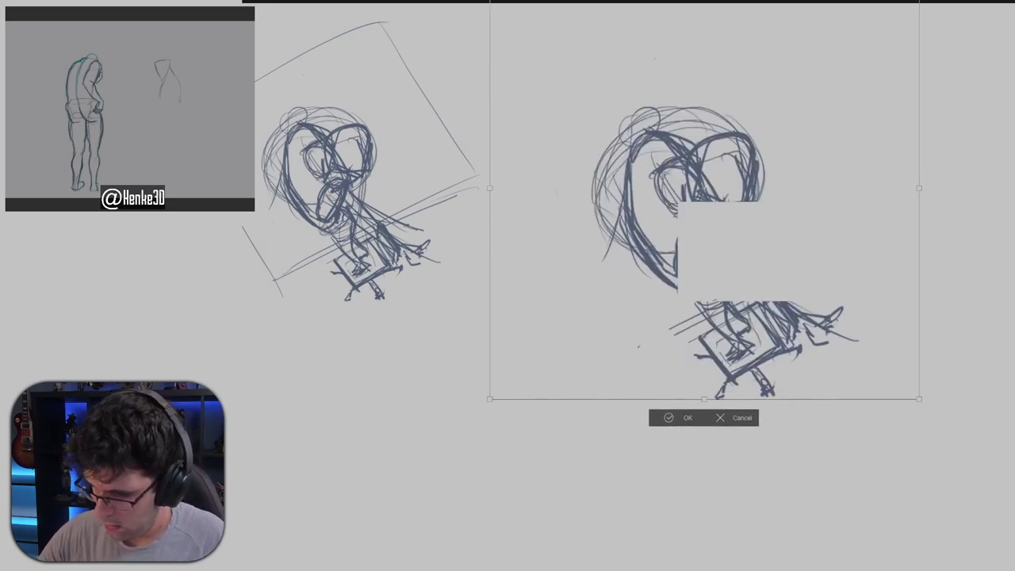
pyautogui.moveTo(863, 124); pyautogui.dragTo(806, 103)
pyautogui.moveTo(810, 214); pyautogui.dragTo(795, 200)
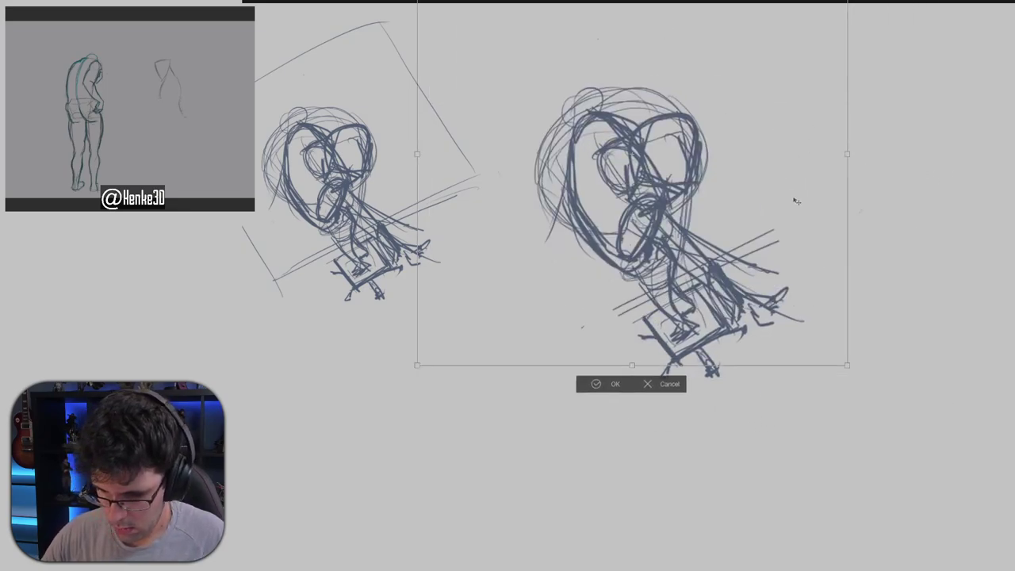
pyautogui.press('Return')
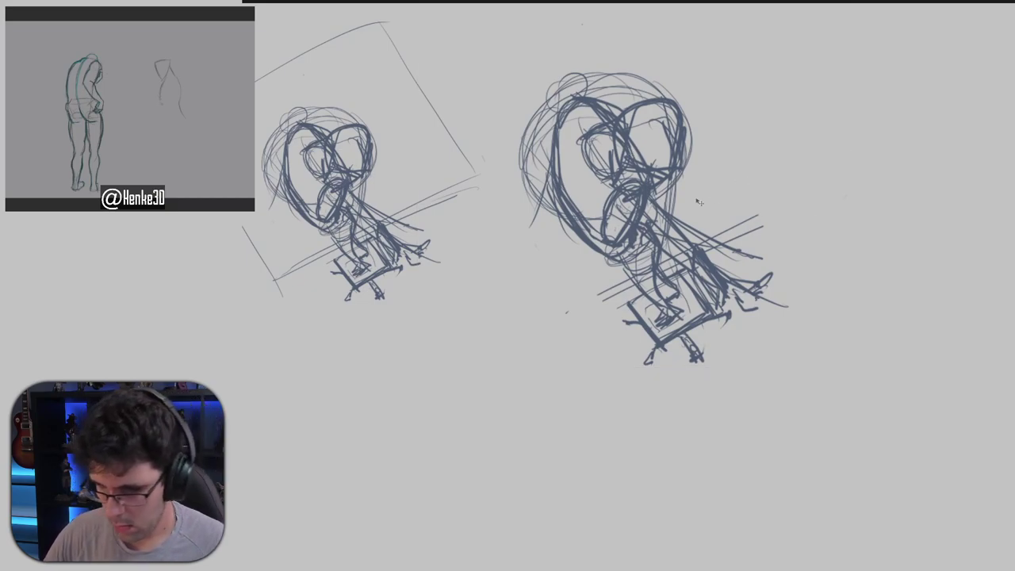
pyautogui.press('2')
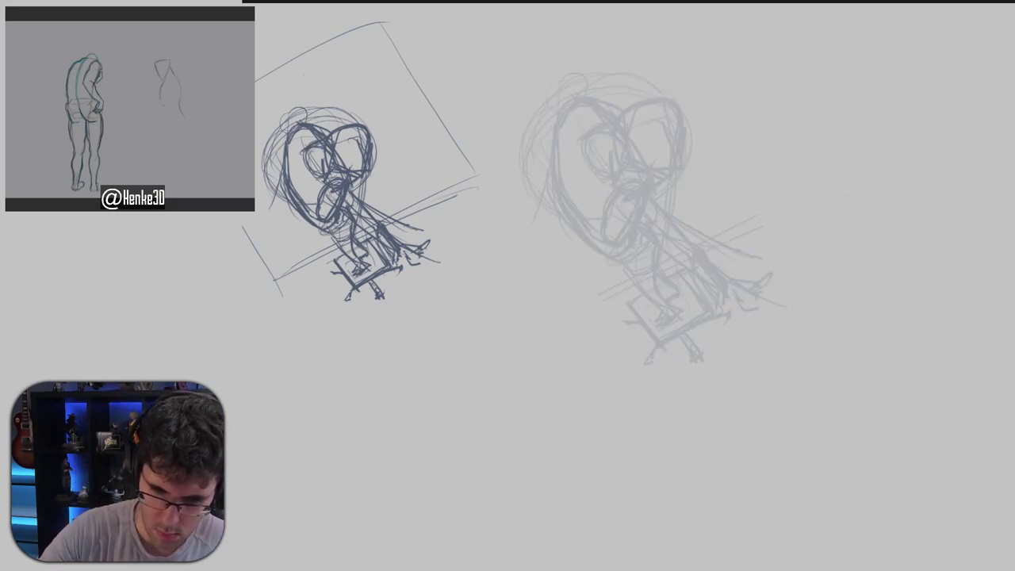
# Trace the rounded lobe over the faded copy with one clean contour, adding a short crossing stroke and a small oval at its inner end.
pyautogui.moveTo(725, 176); pyautogui.dragTo(728, 204)
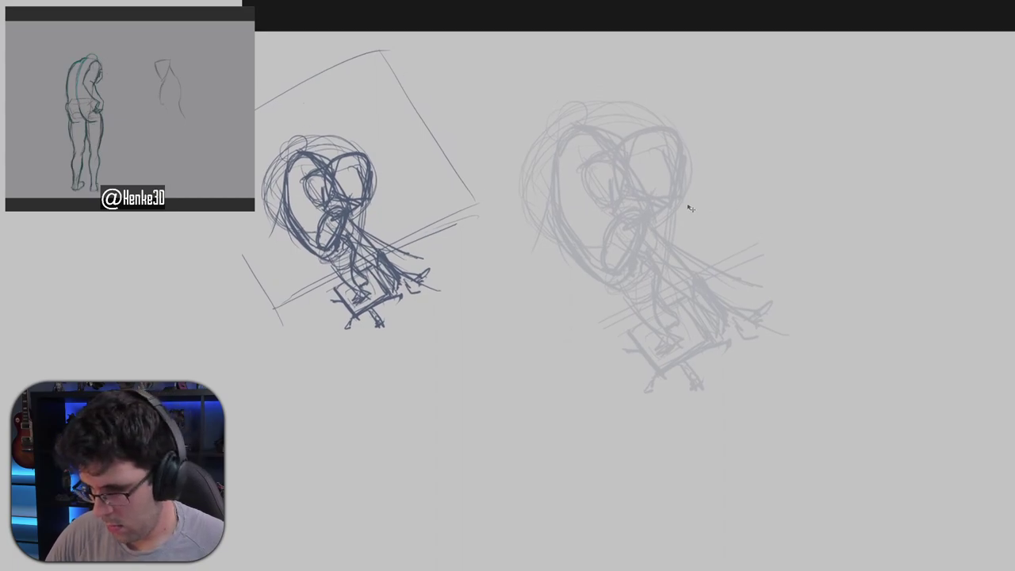
pyautogui.scroll(1, 680, 210)
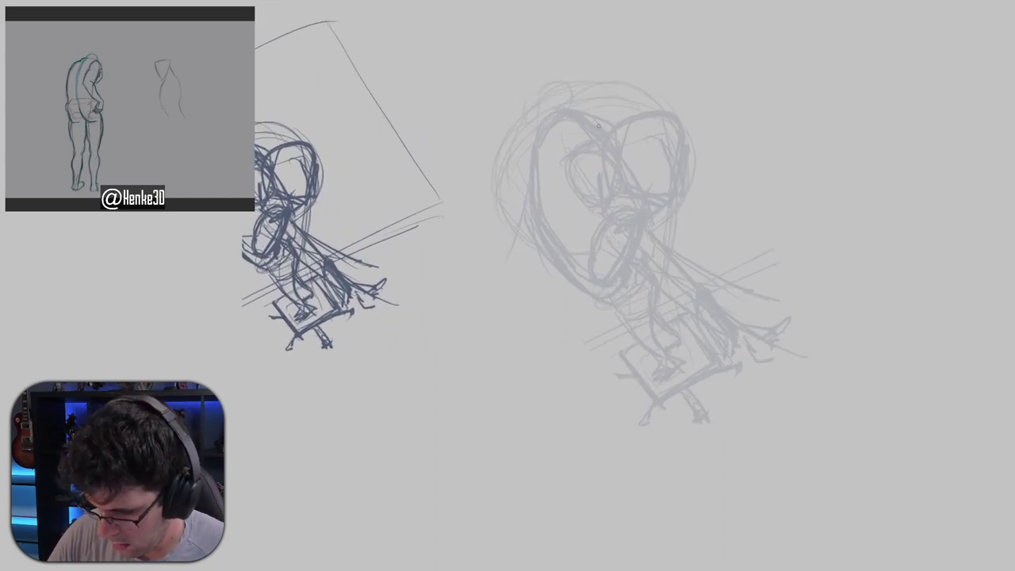
pyautogui.moveTo(575, 121)
pyautogui.mouseDown()
pyautogui.moveTo(603, 143)
pyautogui.moveTo(659, 116)
pyautogui.moveTo(675, 124)
pyautogui.moveTo(682, 201)
pyautogui.mouseUp()
pyautogui.hotkey('ctrl', 'z')
pyautogui.hotkey('ctrl', 'z')
pyautogui.moveTo(671, 125)
pyautogui.mouseDown()
pyautogui.moveTo(681, 148)
pyautogui.moveTo(666, 198)
pyautogui.moveTo(680, 137)
pyautogui.moveTo(671, 198)
pyautogui.mouseUp()
pyautogui.hotkey('ctrl', 'z')
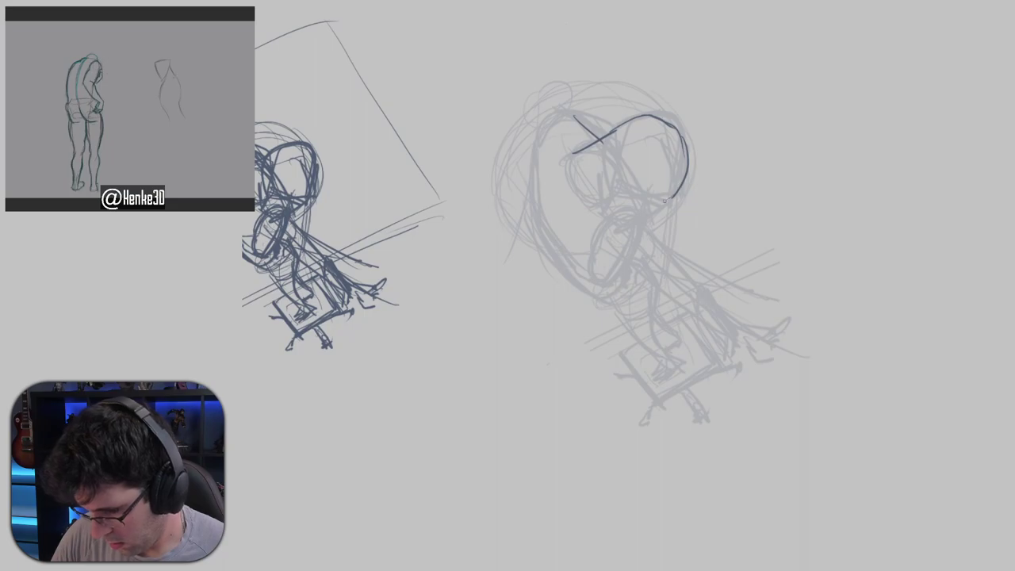
pyautogui.moveTo(617, 224)
pyautogui.mouseDown()
pyautogui.moveTo(661, 205)
pyautogui.moveTo(607, 211)
pyautogui.moveTo(596, 176)
pyautogui.moveTo(608, 156)
pyautogui.mouseUp()
pyautogui.moveTo(688, 173); pyautogui.dragTo(716, 113)
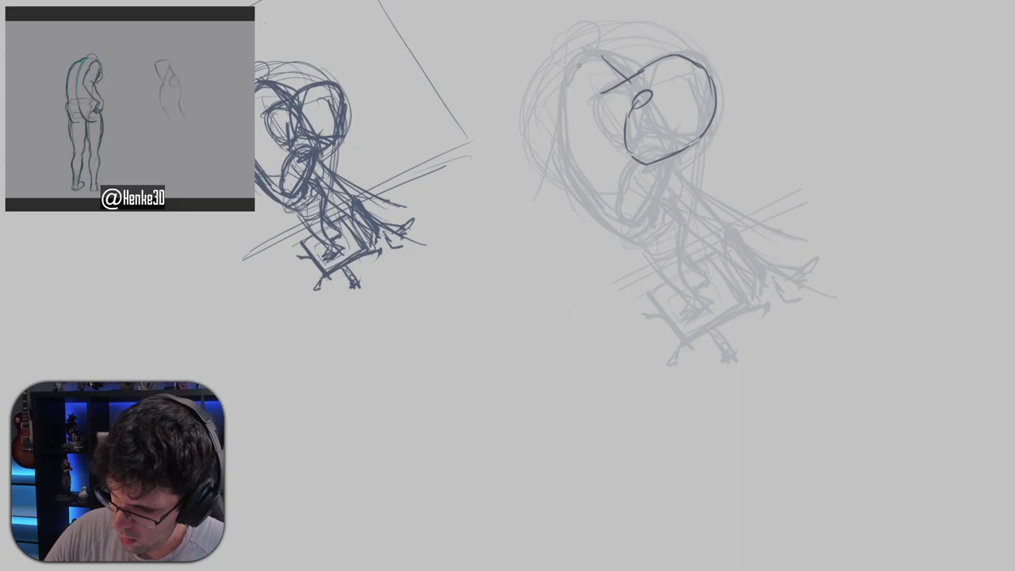
# Trace the larger form's outer contour from its rounded peak down to its curved lower end, redoing strokes until clean.
pyautogui.moveTo(569, 74)
pyautogui.mouseDown()
pyautogui.moveTo(582, 53)
pyautogui.moveTo(638, 65)
pyautogui.moveTo(625, 68)
pyautogui.moveTo(639, 76)
pyautogui.moveTo(625, 62)
pyautogui.moveTo(615, 72)
pyautogui.moveTo(607, 100)
pyautogui.mouseUp()
pyautogui.hotkey('ctrl', 'z')
pyautogui.hotkey('ctrl', 'z')
pyautogui.moveTo(617, 62)
pyautogui.mouseDown()
pyautogui.moveTo(588, 122)
pyautogui.moveTo(626, 179)
pyautogui.mouseUp()
pyautogui.hotkey('ctrl', 'z')
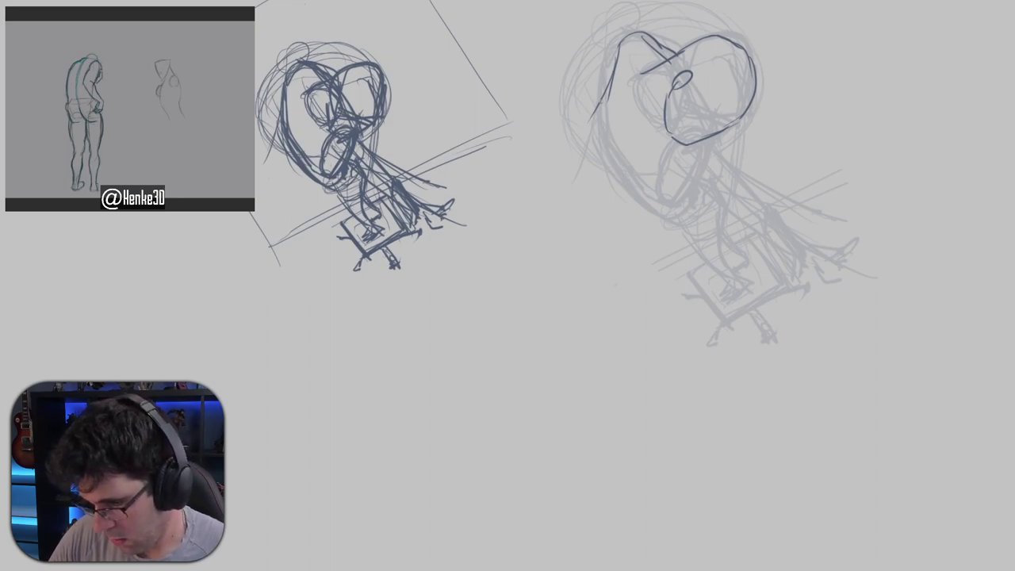
pyautogui.moveTo(606, 100); pyautogui.dragTo(616, 168)
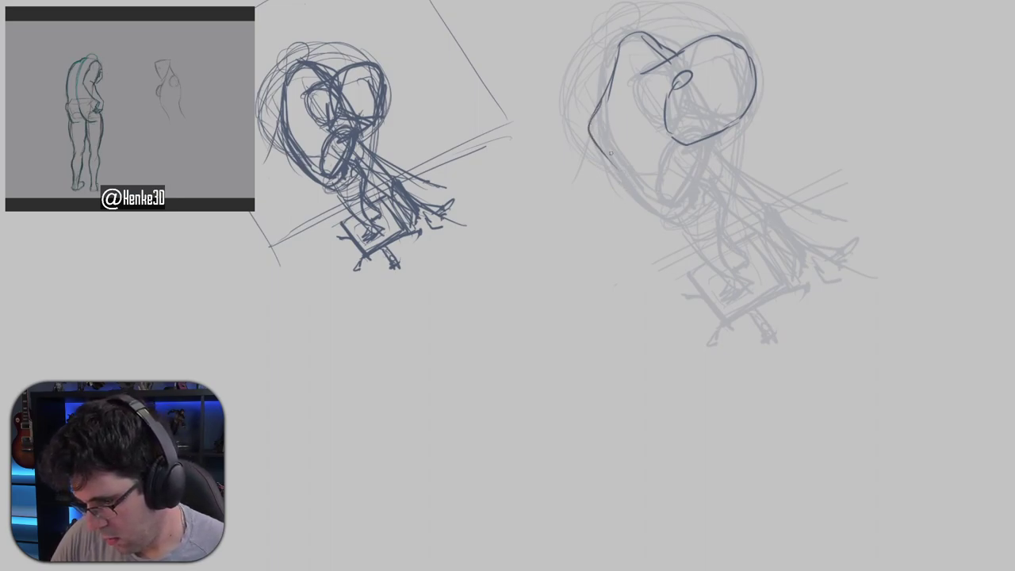
pyautogui.moveTo(590, 127); pyautogui.dragTo(625, 182)
pyautogui.hotkey('ctrl', 'z')
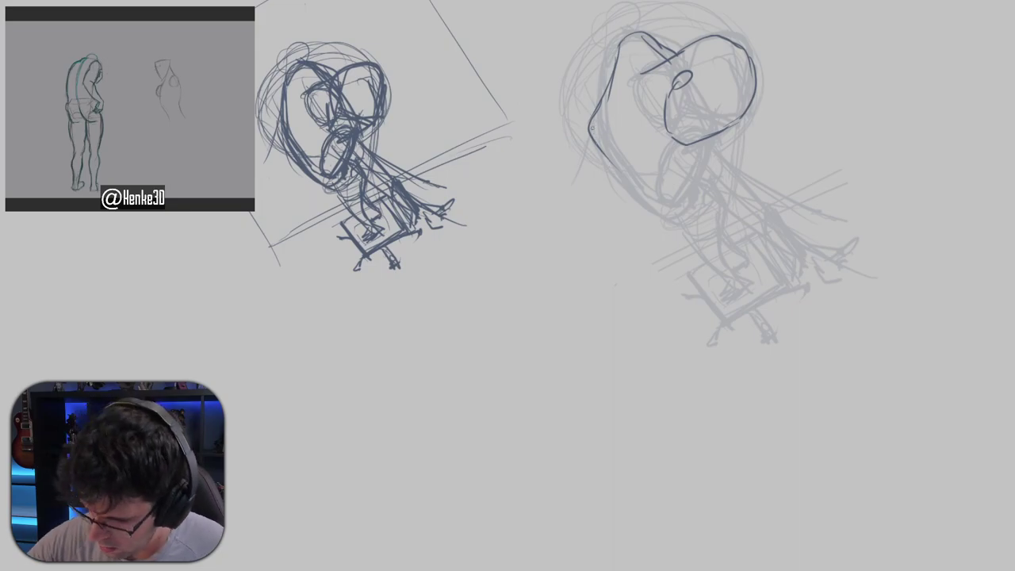
pyautogui.moveTo(592, 128)
pyautogui.mouseDown()
pyautogui.moveTo(633, 191)
pyautogui.moveTo(677, 174)
pyautogui.moveTo(657, 193)
pyautogui.moveTo(672, 199)
pyautogui.moveTo(639, 201)
pyautogui.moveTo(682, 172)
pyautogui.mouseUp()
pyautogui.hotkey('ctrl', 'z')
# Trace the limb's upper edge as a smooth curve from beneath the rounded lobe toward the hand-like end.
pyautogui.moveTo(755, 175); pyautogui.dragTo(709, 143)
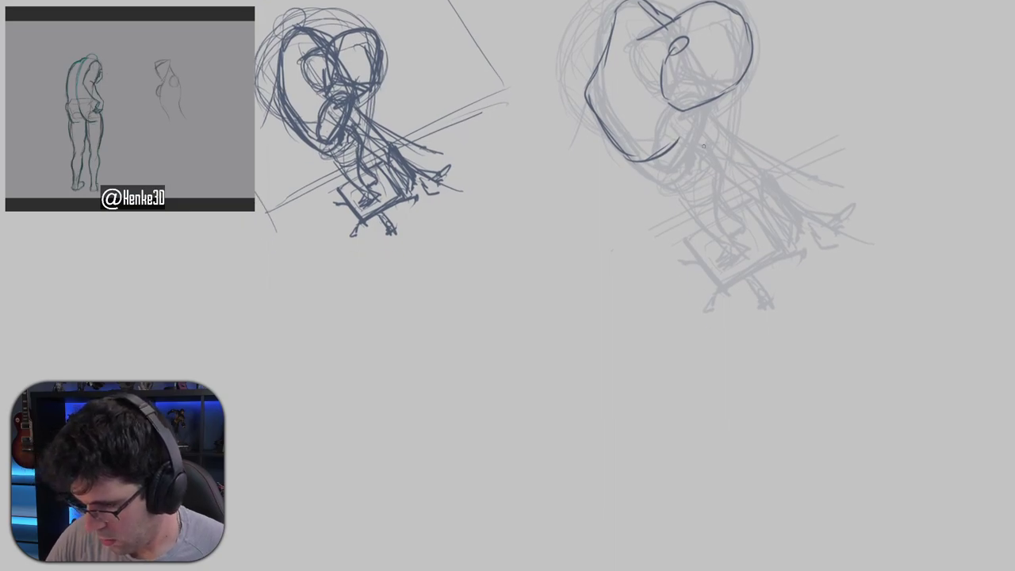
pyautogui.moveTo(843, 135); pyautogui.dragTo(639, 166)
pyautogui.moveTo(520, 129); pyautogui.dragTo(584, 204)
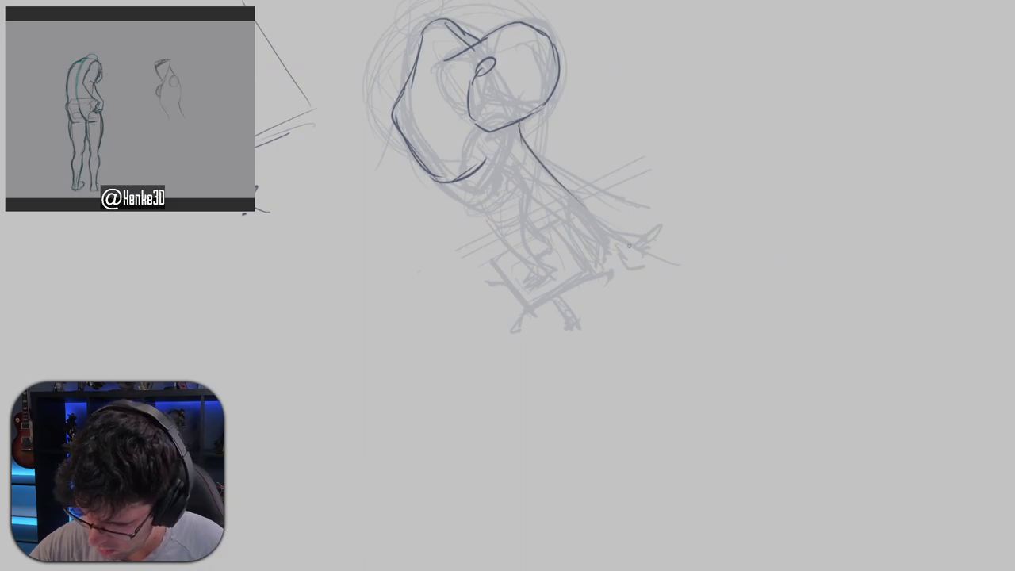
pyautogui.hotkey('ctrl', 'z')
pyautogui.moveTo(521, 119); pyautogui.dragTo(626, 226)
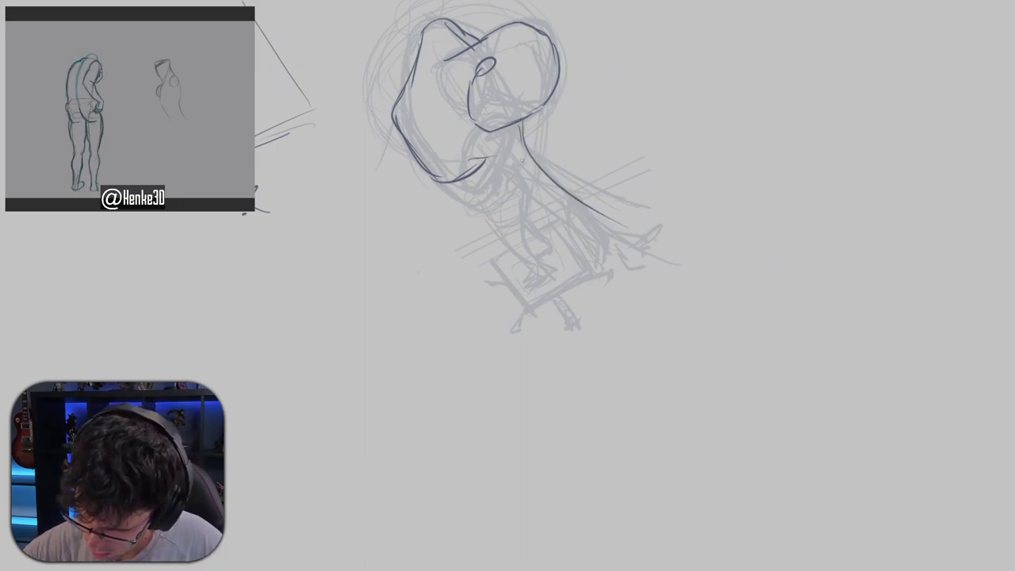
# Trace the limb's lower edge from the larger form's lower end, converging with the upper edge at a narrow wrist.
pyautogui.moveTo(477, 161); pyautogui.dragTo(541, 198)
pyautogui.hotkey('ctrl', 'z')
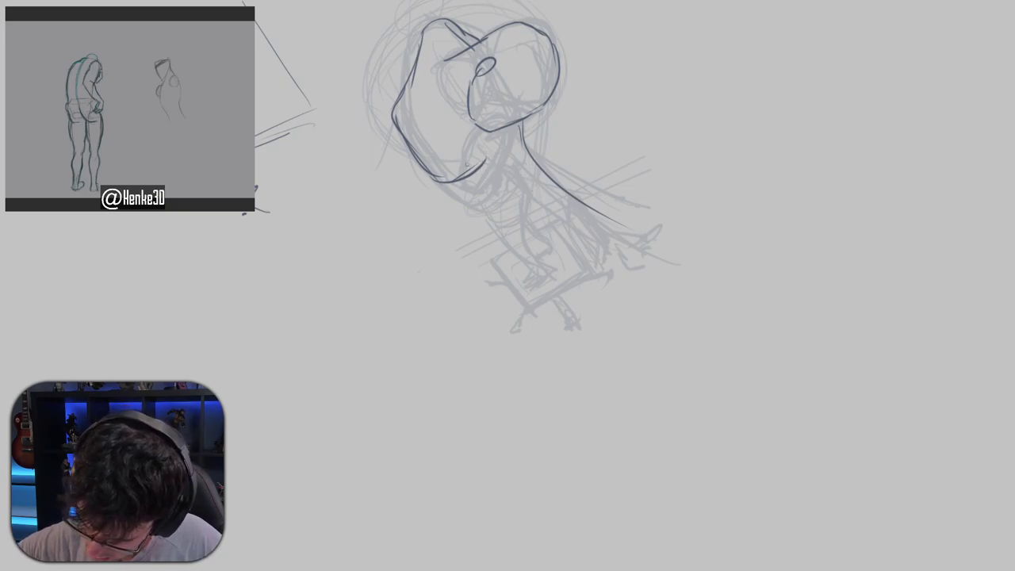
pyautogui.moveTo(467, 163); pyautogui.dragTo(640, 247)
pyautogui.hotkey('ctrl', 'z')
pyautogui.moveTo(469, 161); pyautogui.dragTo(627, 214)
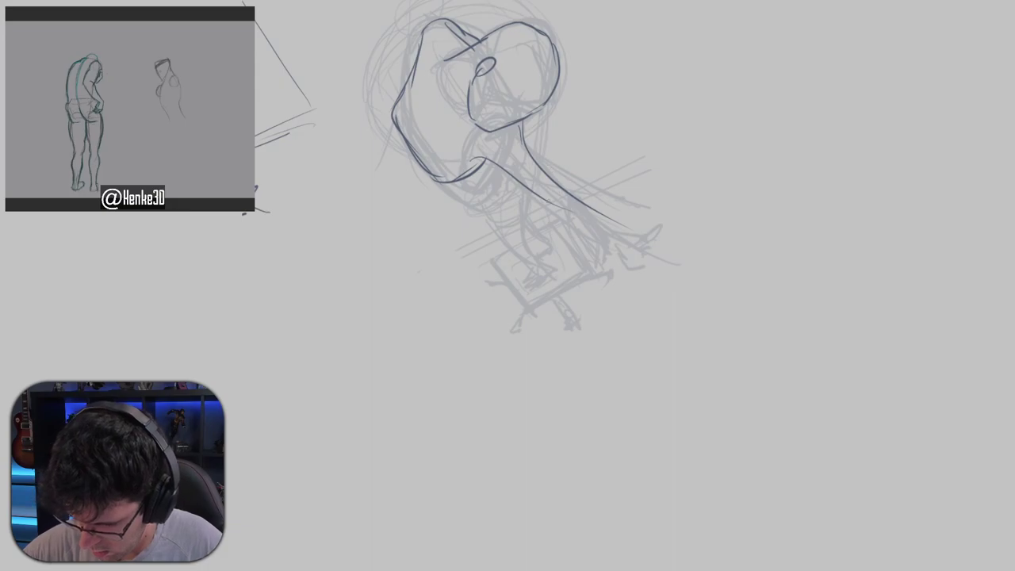
pyautogui.moveTo(526, 185); pyautogui.dragTo(610, 234)
pyautogui.hotkey('ctrl', 'z')
pyautogui.moveTo(555, 203); pyautogui.dragTo(610, 222)
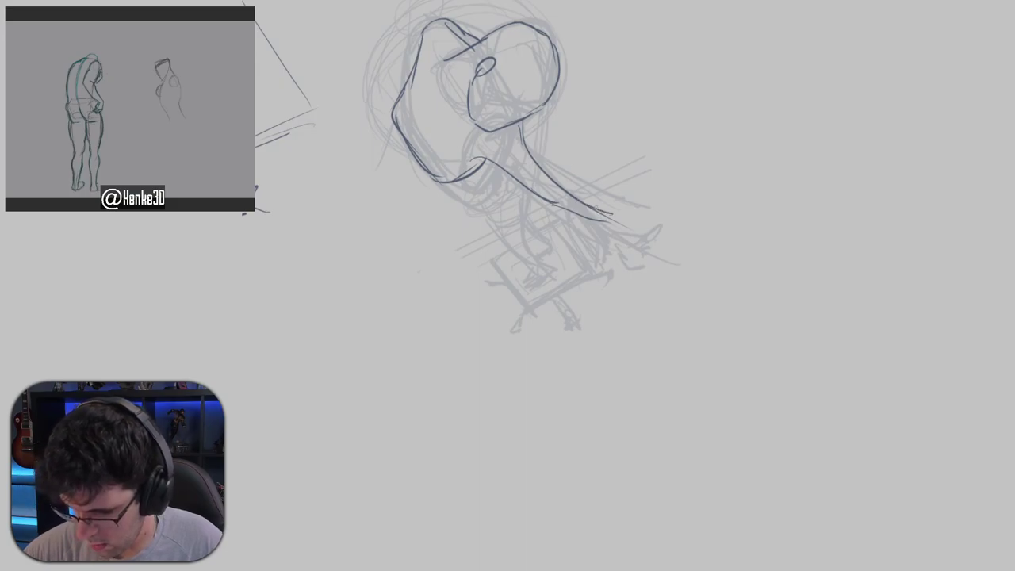
pyautogui.moveTo(595, 209); pyautogui.dragTo(612, 217)
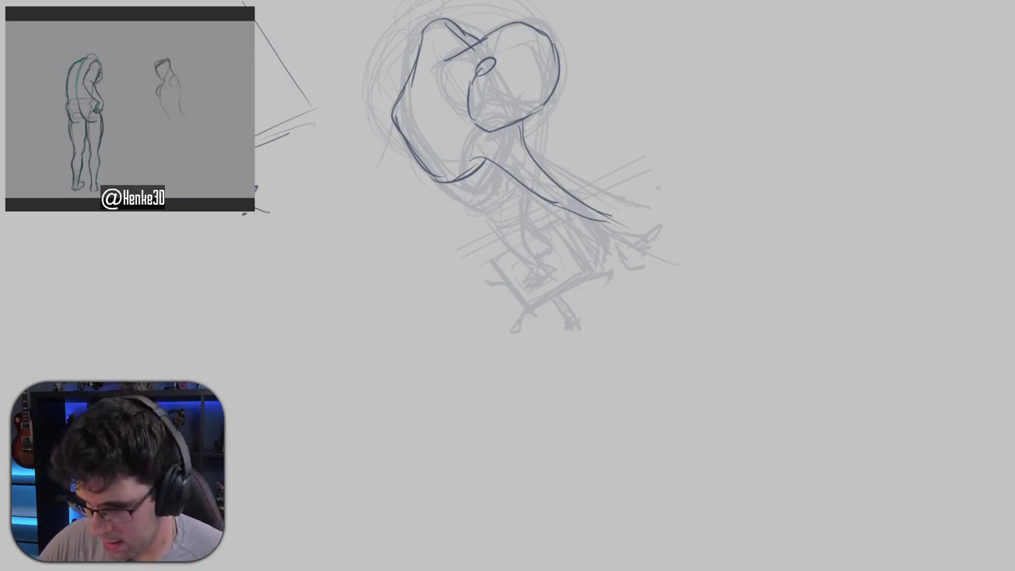
pyautogui.moveTo(657, 188)
pyautogui.mouseDown()
pyautogui.moveTo(740, 229)
pyautogui.moveTo(763, 217)
pyautogui.moveTo(734, 199)
pyautogui.mouseUp()
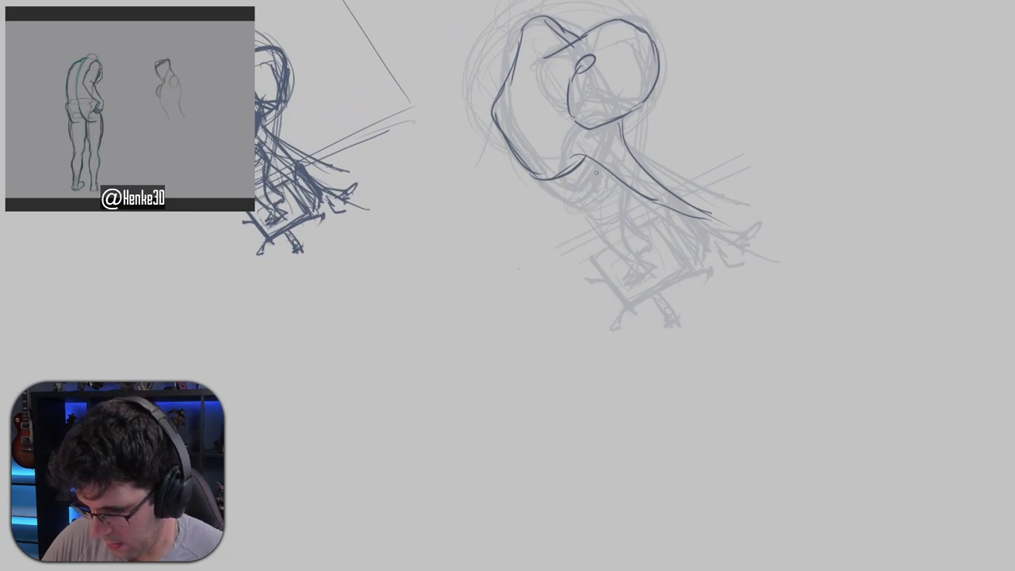
# Add a small crease mark at the long limb's root, then trace the shorter limb down to its pointed foot on the seat.
pyautogui.moveTo(596, 172); pyautogui.dragTo(610, 181)
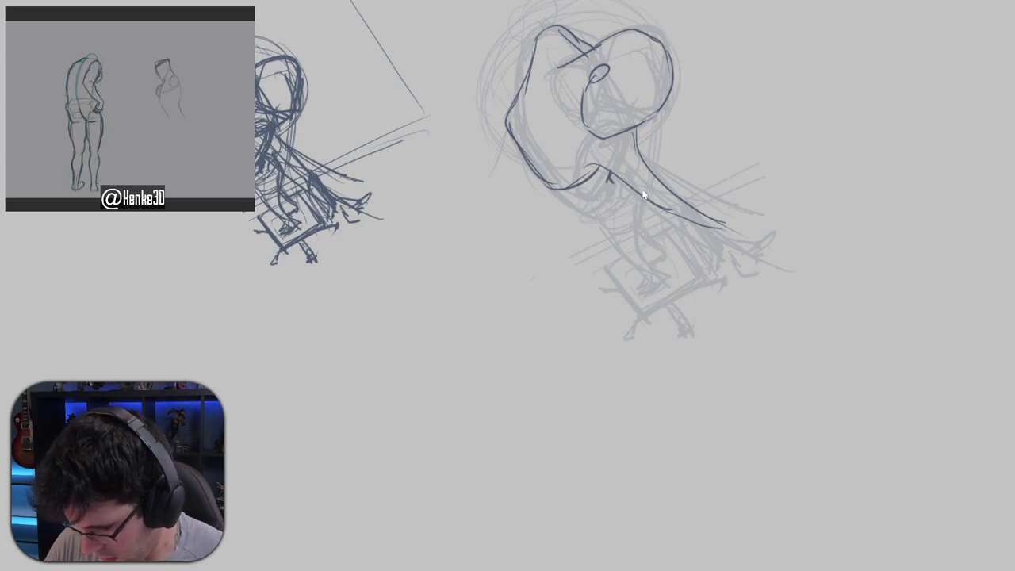
pyautogui.moveTo(636, 193); pyautogui.dragTo(636, 239)
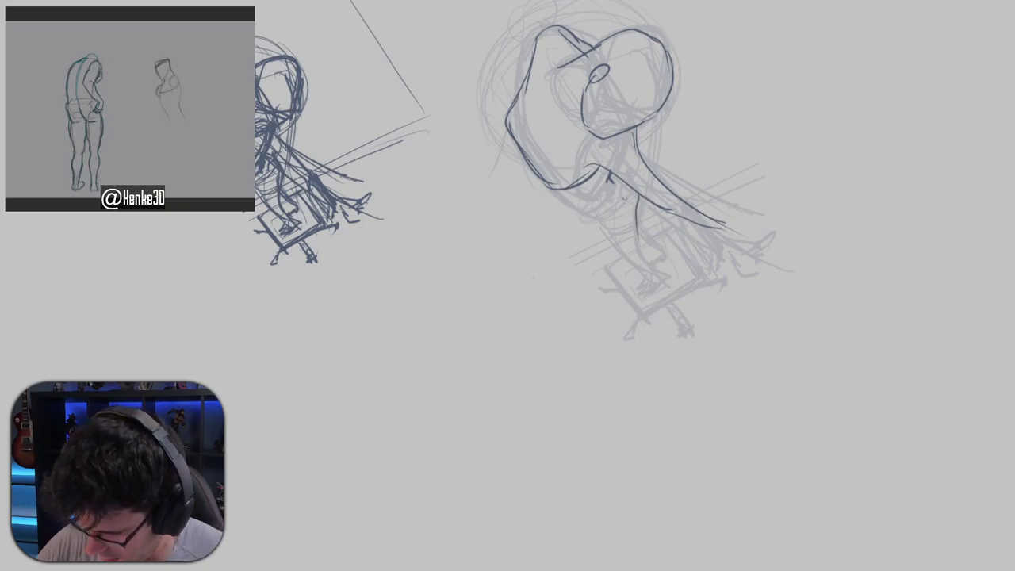
pyautogui.moveTo(609, 218); pyautogui.dragTo(634, 262)
pyautogui.hotkey('ctrl', 'z')
pyautogui.hotkey('ctrl', 'z')
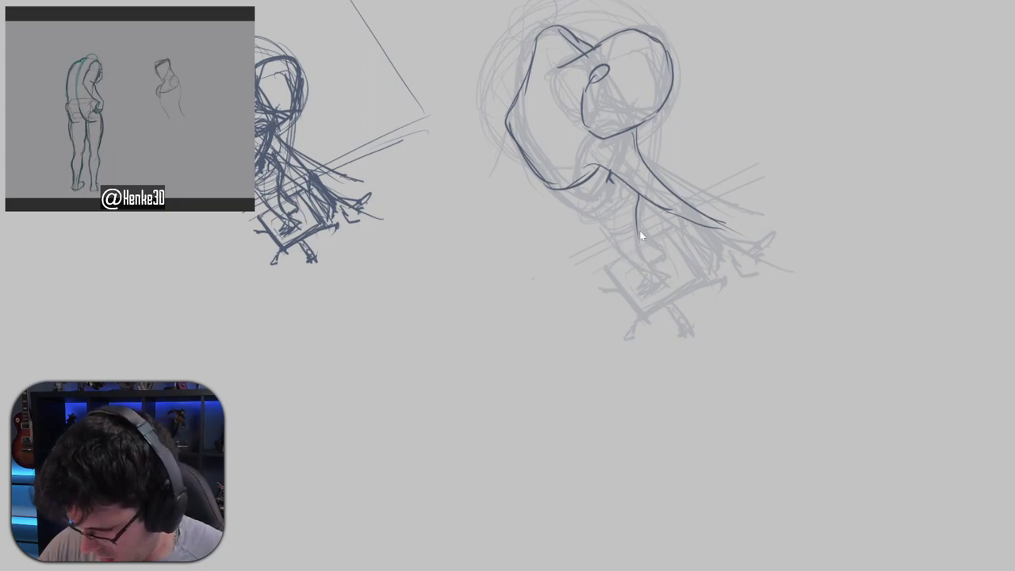
pyautogui.moveTo(607, 228)
pyautogui.mouseDown()
pyautogui.moveTo(634, 258)
pyautogui.moveTo(652, 259)
pyautogui.moveTo(661, 278)
pyautogui.moveTo(643, 295)
pyautogui.moveTo(658, 291)
pyautogui.mouseUp()
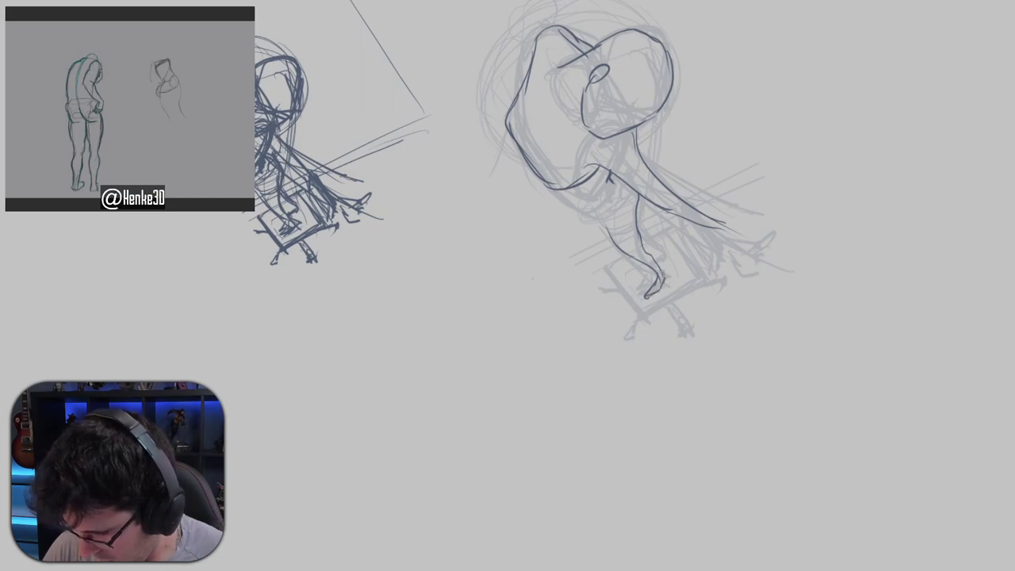
# Extend the shorter limb's rear edge upward toward the larger form and outline a second small foot beside its front edge.
pyautogui.moveTo(616, 209); pyautogui.dragTo(627, 232)
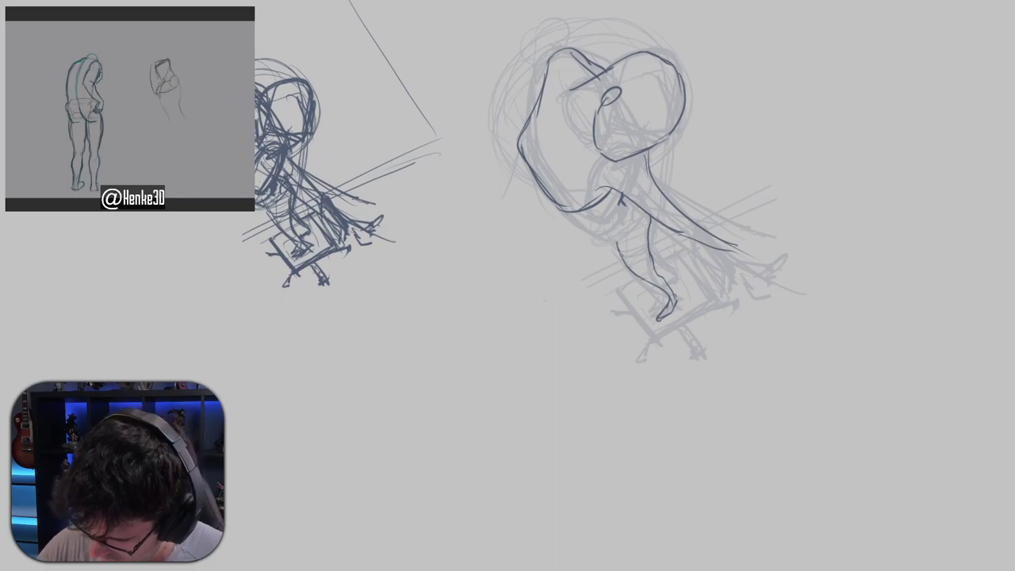
pyautogui.hotkey('ctrl', 'z')
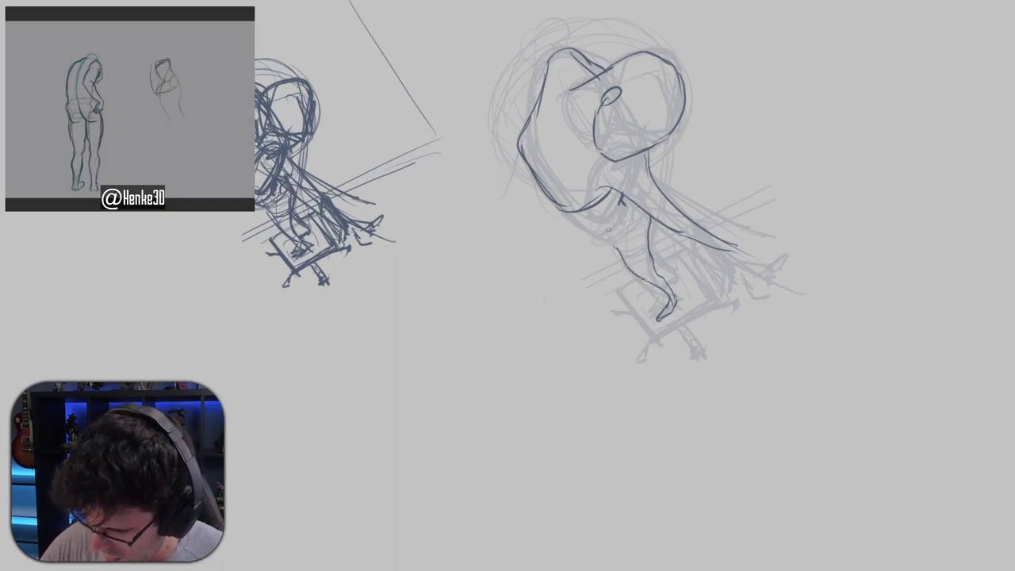
pyautogui.moveTo(620, 251)
pyautogui.mouseDown()
pyautogui.moveTo(590, 237)
pyautogui.moveTo(635, 237)
pyautogui.moveTo(612, 230)
pyautogui.mouseUp()
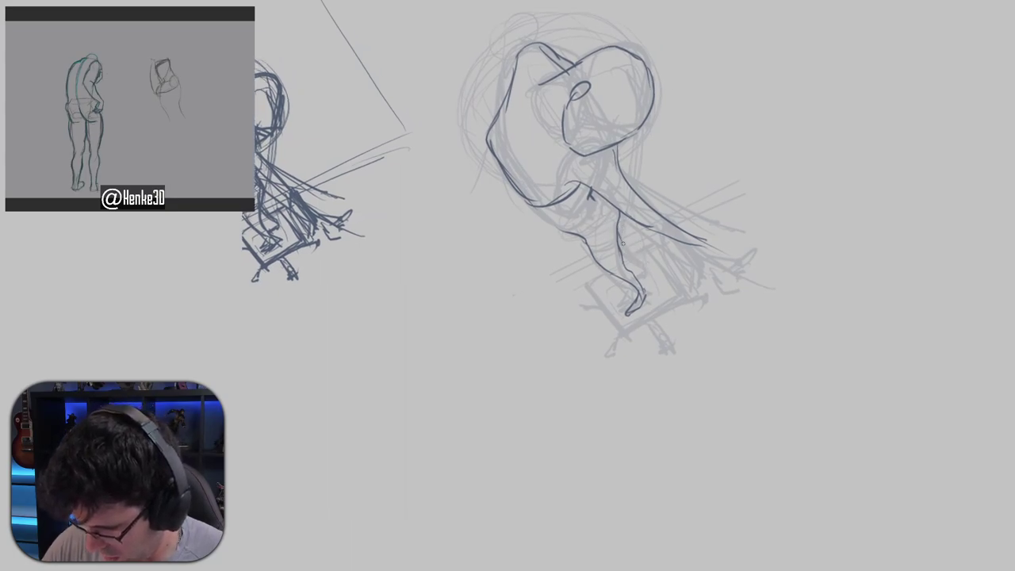
pyautogui.moveTo(621, 240)
pyautogui.mouseDown()
pyautogui.moveTo(645, 269)
pyautogui.moveTo(654, 263)
pyautogui.moveTo(637, 274)
pyautogui.moveTo(646, 270)
pyautogui.moveTo(638, 273)
pyautogui.moveTo(629, 253)
pyautogui.moveTo(639, 265)
pyautogui.moveTo(633, 235)
pyautogui.moveTo(654, 235)
pyautogui.moveTo(635, 262)
pyautogui.moveTo(645, 268)
pyautogui.moveTo(737, 256)
pyautogui.moveTo(631, 255)
pyautogui.moveTo(525, 218)
pyautogui.mouseUp()
pyautogui.hotkey('ctrl', 'z')
pyautogui.hotkey('ctrl', 'z')
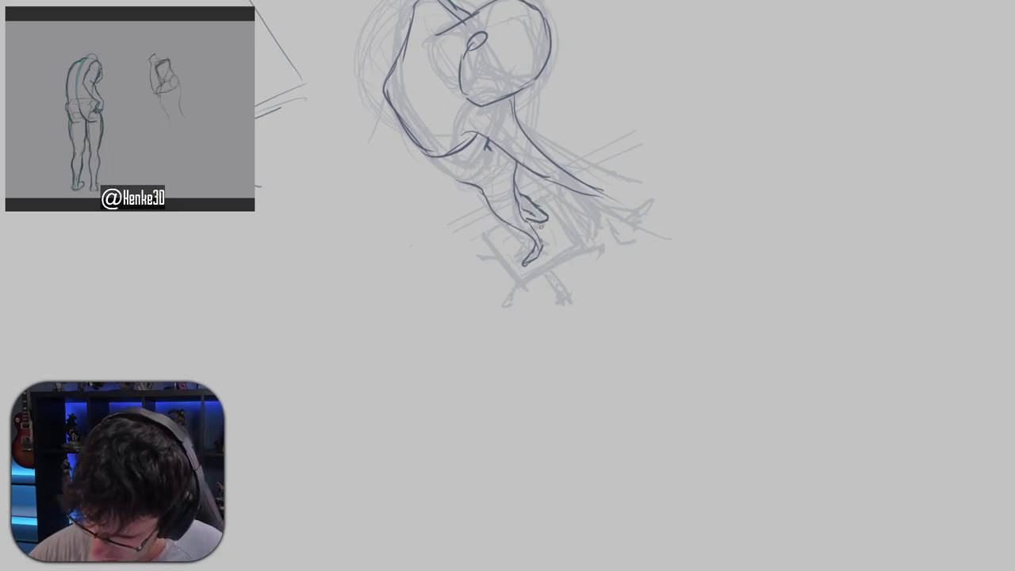
# Join the larger form's lower end to the shorter limb's rear edge, and reinforce the limb's front edge below the crease.
pyautogui.moveTo(552, 163)
pyautogui.mouseDown()
pyautogui.moveTo(571, 157)
pyautogui.moveTo(679, 206)
pyautogui.mouseUp()
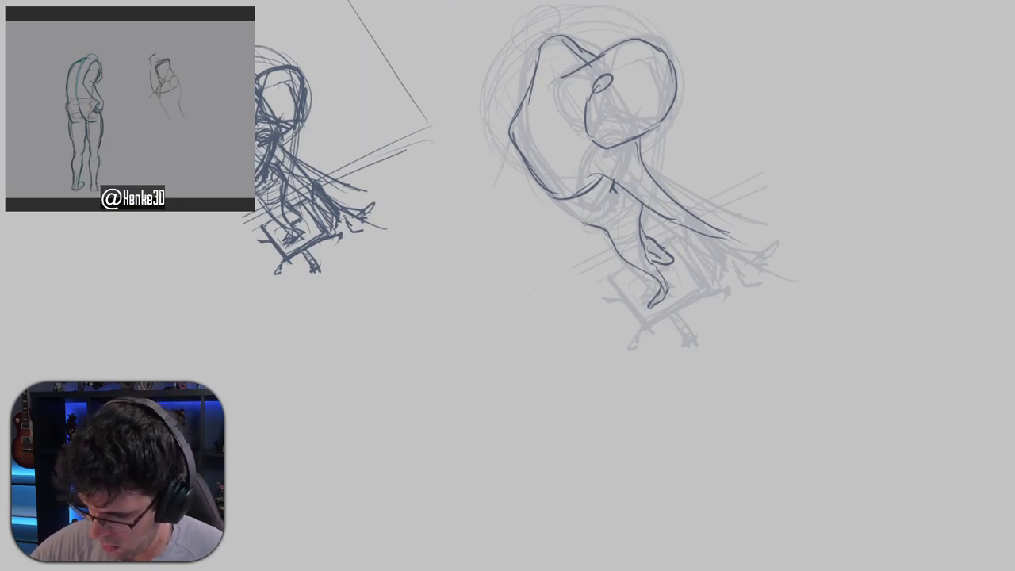
pyautogui.moveTo(571, 210)
pyautogui.mouseDown()
pyautogui.moveTo(583, 225)
pyautogui.moveTo(575, 211)
pyautogui.mouseUp()
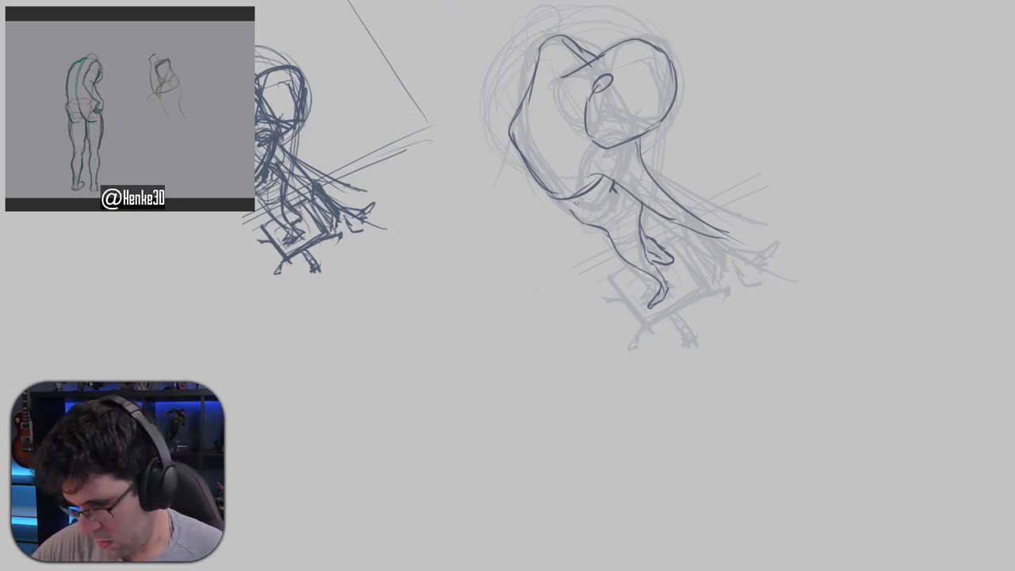
pyautogui.moveTo(570, 203); pyautogui.dragTo(585, 224)
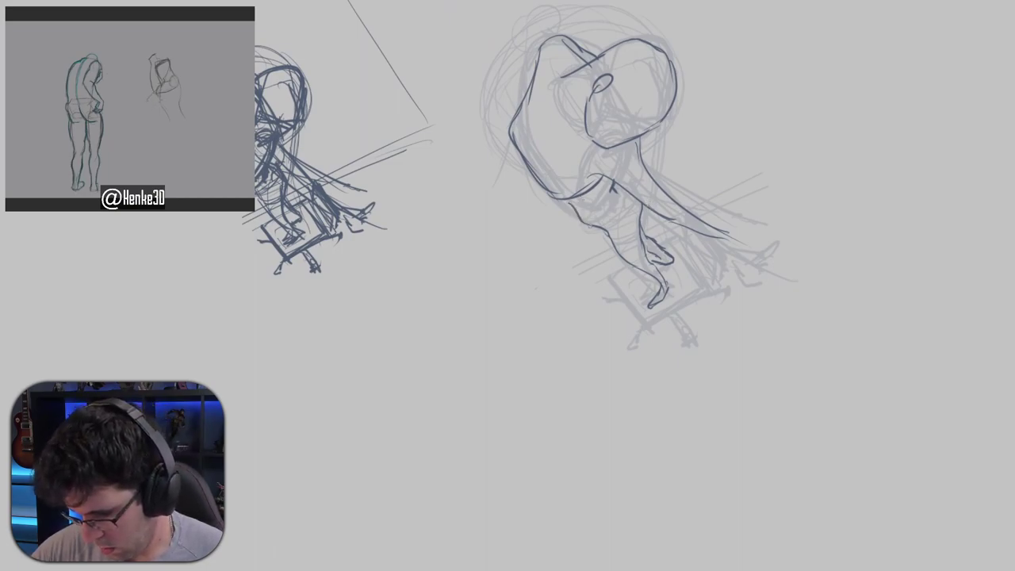
pyautogui.moveTo(633, 195); pyautogui.dragTo(642, 230)
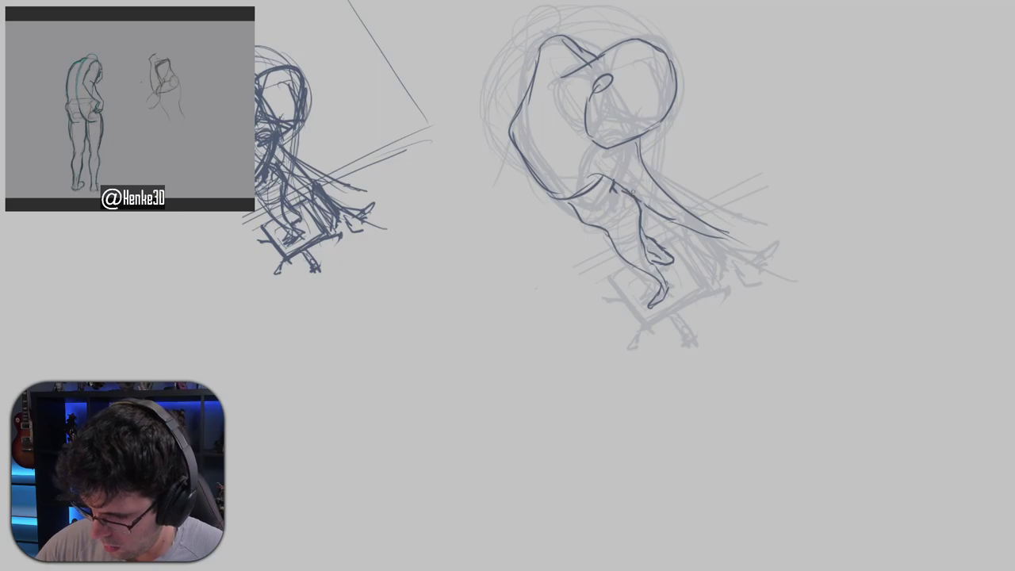
pyautogui.moveTo(636, 198); pyautogui.dragTo(643, 239)
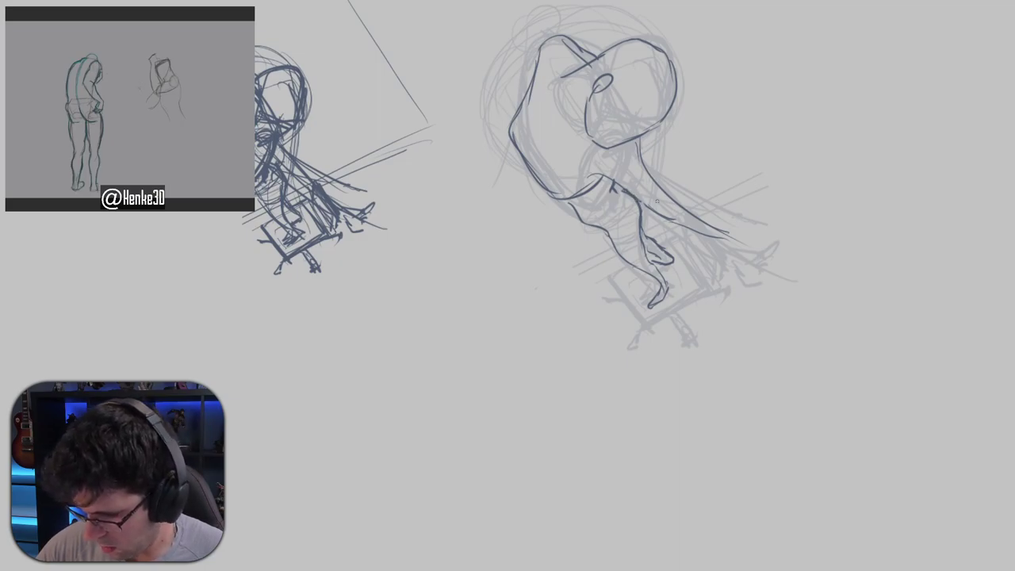
pyautogui.moveTo(749, 190)
pyautogui.mouseDown()
pyautogui.moveTo(723, 272)
pyautogui.moveTo(732, 255)
pyautogui.mouseUp()
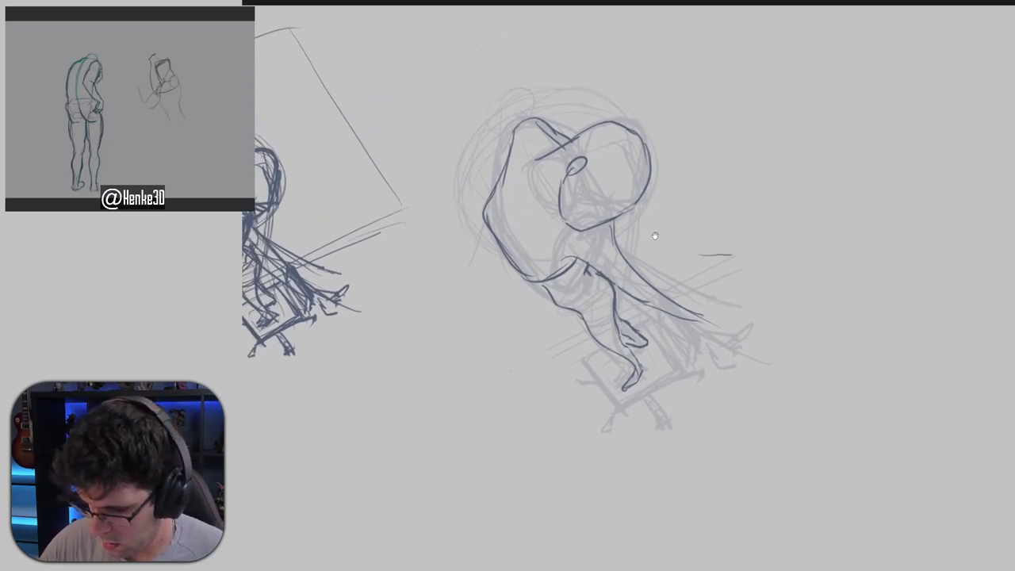
# Trace the chair seat around the foot as a rounded square, redoing its far side until it closes cleanly.
pyautogui.moveTo(654, 236)
pyautogui.mouseDown()
pyautogui.moveTo(748, 166)
pyautogui.moveTo(803, 172)
pyautogui.mouseUp()
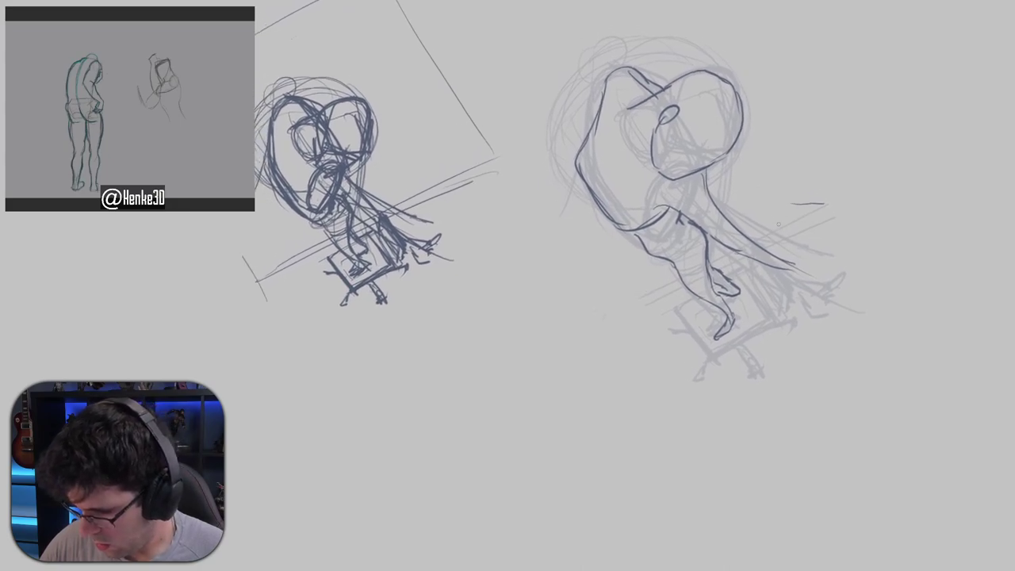
pyautogui.moveTo(695, 296)
pyautogui.mouseDown()
pyautogui.moveTo(700, 325)
pyautogui.moveTo(702, 310)
pyautogui.moveTo(684, 321)
pyautogui.moveTo(722, 352)
pyautogui.moveTo(706, 350)
pyautogui.moveTo(732, 345)
pyautogui.moveTo(765, 321)
pyautogui.mouseUp()
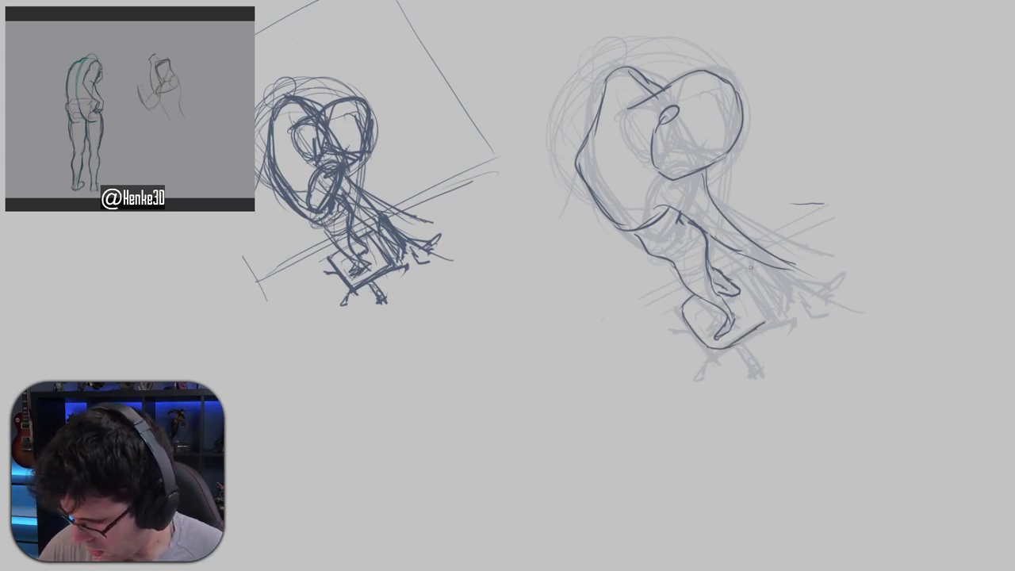
pyautogui.moveTo(728, 274); pyautogui.dragTo(766, 325)
pyautogui.hotkey('ctrl', 'z')
pyautogui.hotkey('ctrl', 'z')
pyautogui.moveTo(745, 287); pyautogui.dragTo(764, 322)
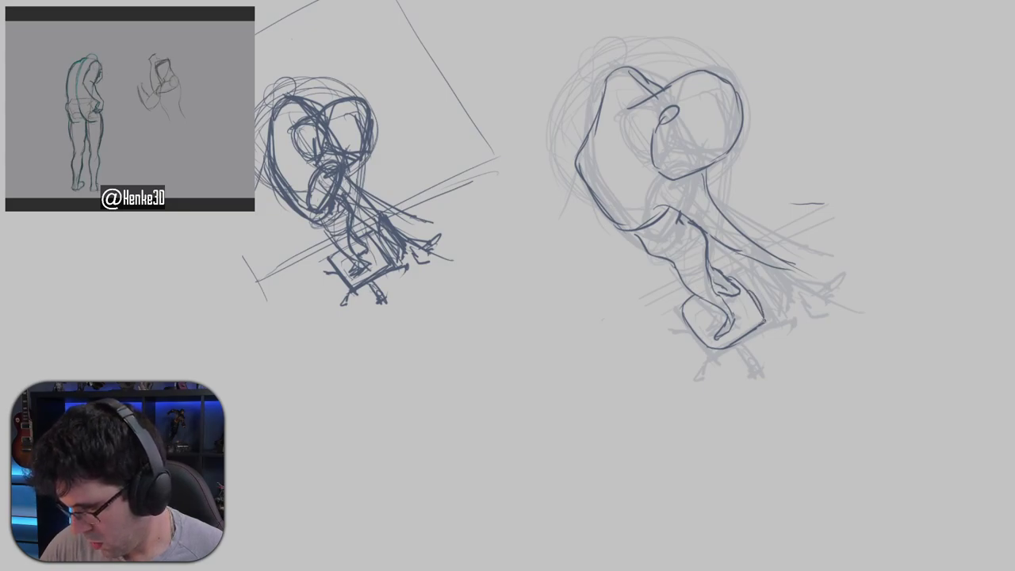
# Thicken the seat's lower edge and draw the chair's short splayed legs with casters around it.
pyautogui.moveTo(707, 348); pyautogui.dragTo(746, 339)
pyautogui.moveTo(733, 345)
pyautogui.mouseDown()
pyautogui.moveTo(784, 301)
pyautogui.moveTo(788, 312)
pyautogui.moveTo(774, 312)
pyautogui.moveTo(754, 346)
pyautogui.moveTo(701, 351)
pyautogui.moveTo(711, 349)
pyautogui.mouseUp()
pyautogui.hotkey('ctrl', 'z')
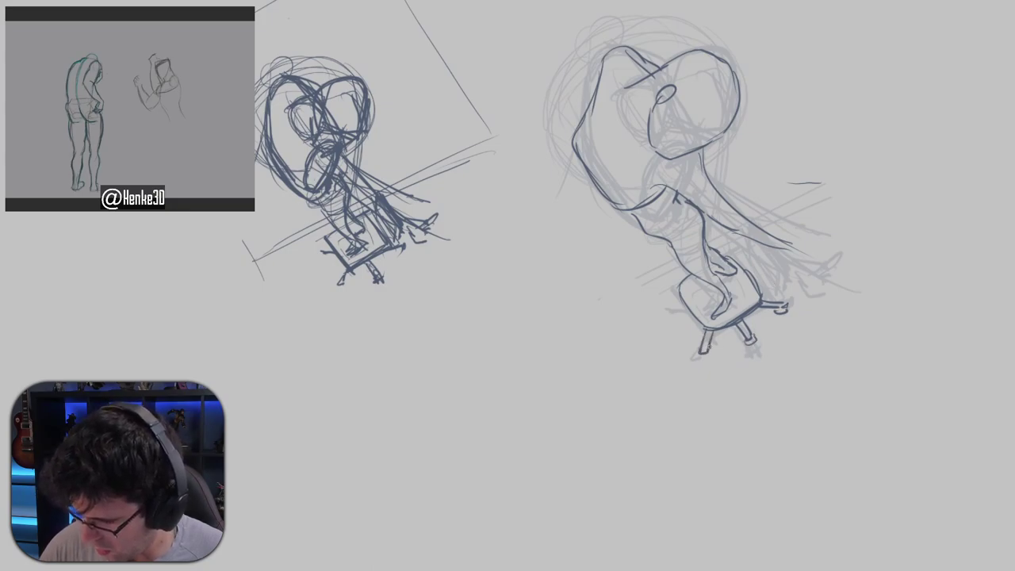
pyautogui.moveTo(688, 299)
pyautogui.mouseDown()
pyautogui.moveTo(666, 310)
pyautogui.moveTo(679, 308)
pyautogui.mouseUp()
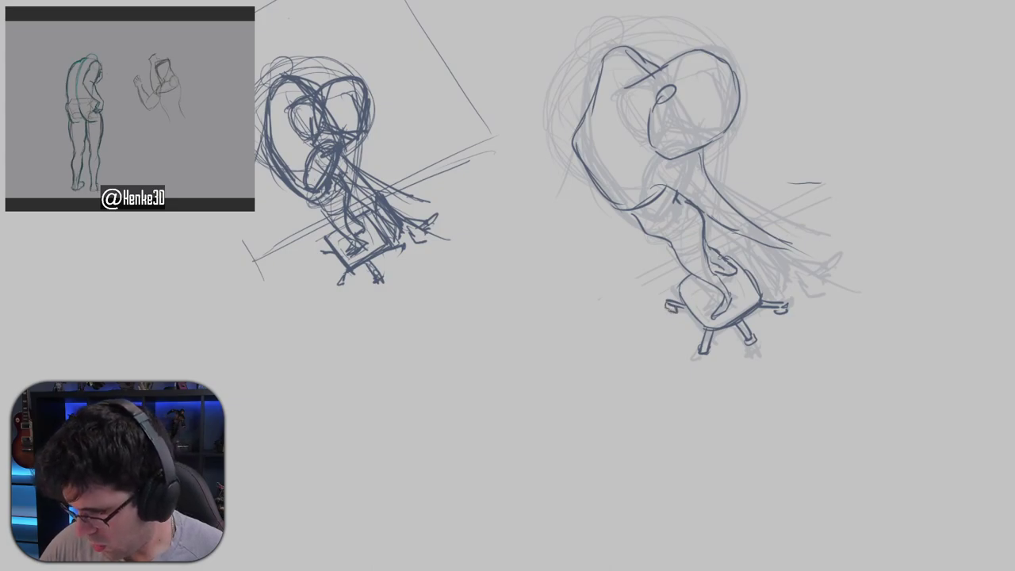
# Draw the chair's armrest stub and curved, slatted backrest behind the seat, redoing strokes until clean.
pyautogui.moveTo(739, 248)
pyautogui.mouseDown()
pyautogui.moveTo(738, 271)
pyautogui.moveTo(766, 249)
pyautogui.moveTo(759, 266)
pyautogui.moveTo(744, 255)
pyautogui.moveTo(767, 298)
pyautogui.mouseUp()
pyautogui.hotkey('ctrl', 'z')
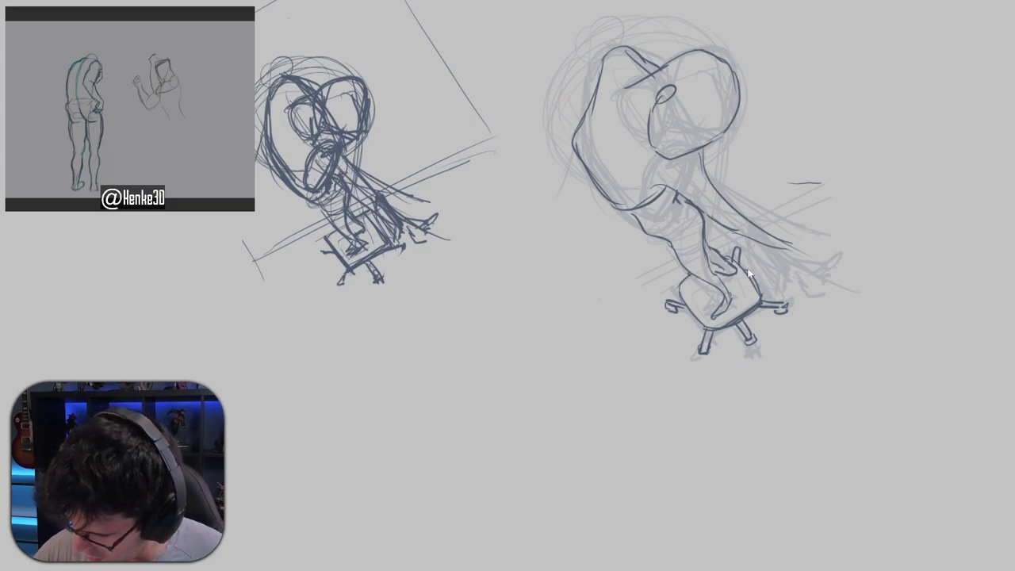
pyautogui.moveTo(741, 255); pyautogui.dragTo(764, 294)
pyautogui.hotkey('ctrl', 'z')
pyautogui.moveTo(741, 256)
pyautogui.mouseDown()
pyautogui.moveTo(765, 291)
pyautogui.moveTo(745, 242)
pyautogui.moveTo(742, 257)
pyautogui.mouseUp()
pyautogui.moveTo(765, 296); pyautogui.dragTo(777, 274)
pyautogui.moveTo(753, 242)
pyautogui.mouseDown()
pyautogui.moveTo(784, 275)
pyautogui.moveTo(769, 296)
pyautogui.mouseUp()
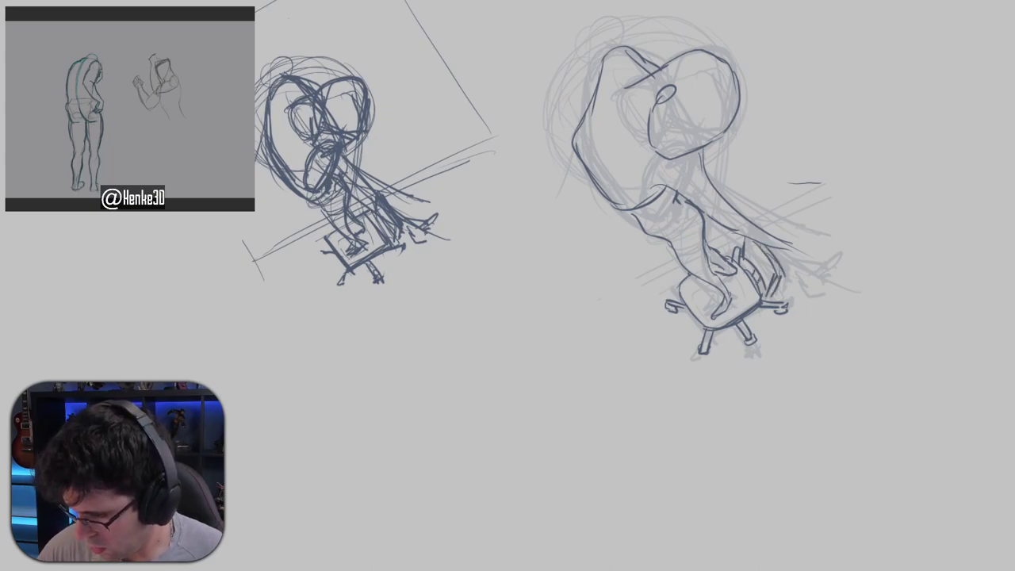
# Rotate the canvas and trace the long limb's narrow end into a splayed, hand-like shape with small digit strokes.
pyautogui.moveTo(848, 260)
pyautogui.mouseDown()
pyautogui.moveTo(811, 288)
pyautogui.moveTo(803, 277)
pyautogui.moveTo(712, 259)
pyautogui.moveTo(706, 277)
pyautogui.mouseUp()
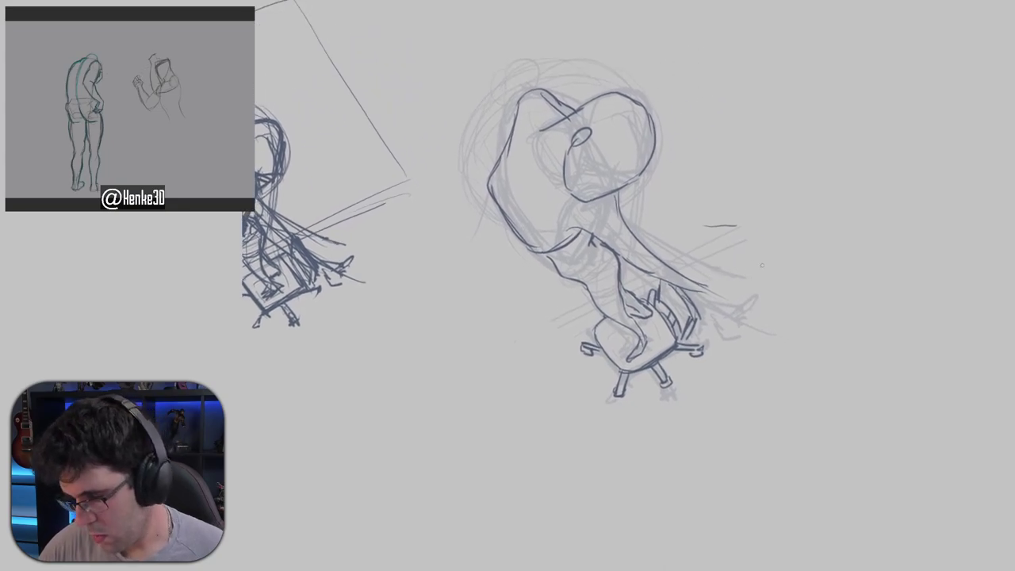
pyautogui.moveTo(779, 274)
pyautogui.mouseDown()
pyautogui.moveTo(795, 234)
pyautogui.moveTo(695, 149)
pyautogui.mouseUp()
pyautogui.click(695, 149)
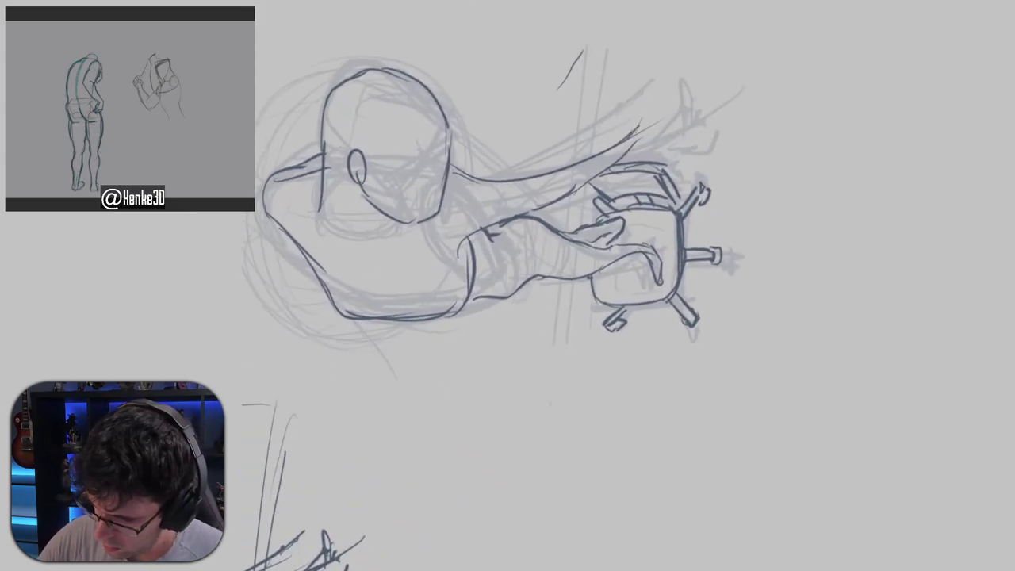
pyautogui.moveTo(646, 115)
pyautogui.mouseDown()
pyautogui.moveTo(649, 96)
pyautogui.moveTo(643, 131)
pyautogui.moveTo(667, 110)
pyautogui.moveTo(640, 89)
pyautogui.mouseUp()
pyautogui.hotkey('ctrl', 'z')
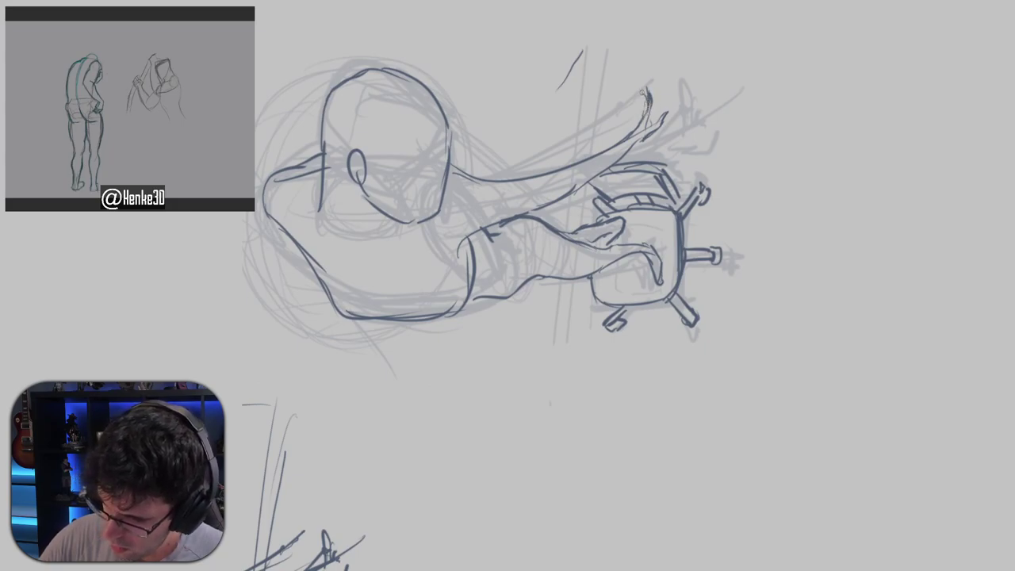
pyautogui.moveTo(635, 131); pyautogui.dragTo(643, 88)
pyautogui.moveTo(640, 89); pyautogui.dragTo(636, 110)
pyautogui.moveTo(720, 153); pyautogui.dragTo(719, 179)
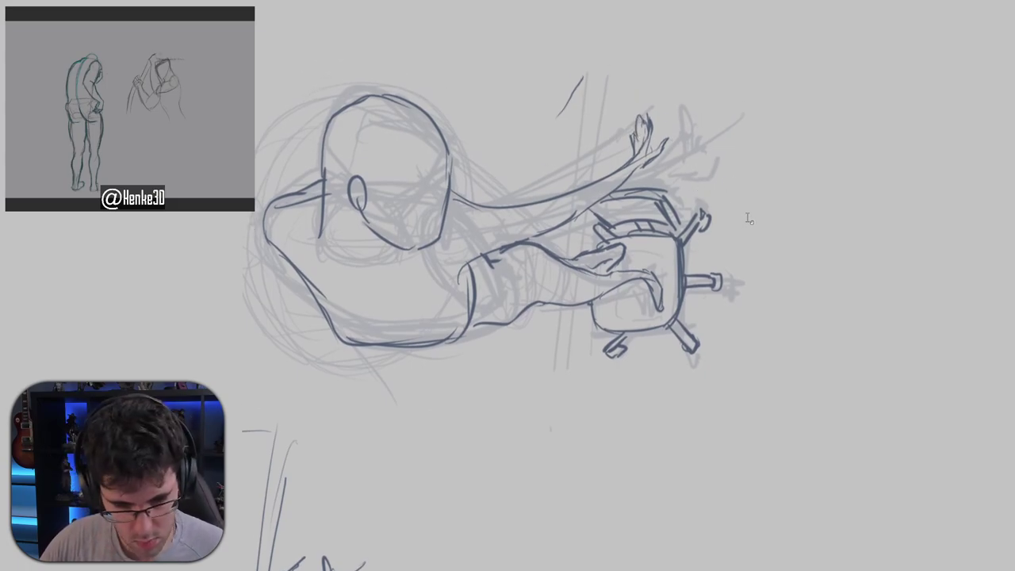
# Rotate the canvas back and erase the stray short stroke above the long limb's end.
pyautogui.moveTo(749, 219); pyautogui.dragTo(691, 296)
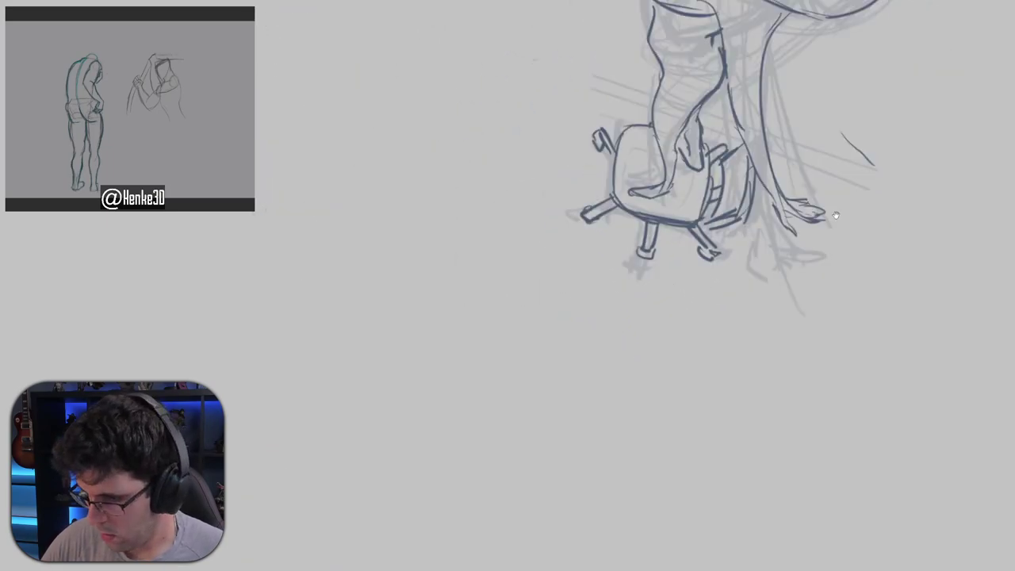
pyautogui.moveTo(835, 215)
pyautogui.mouseDown()
pyautogui.moveTo(743, 226)
pyautogui.moveTo(790, 210)
pyautogui.moveTo(856, 222)
pyautogui.moveTo(799, 304)
pyautogui.moveTo(809, 170)
pyautogui.moveTo(765, 186)
pyautogui.moveTo(741, 229)
pyautogui.moveTo(732, 219)
pyautogui.mouseUp()
pyautogui.press('e')
pyautogui.moveTo(650, 149); pyautogui.dragTo(683, 151)
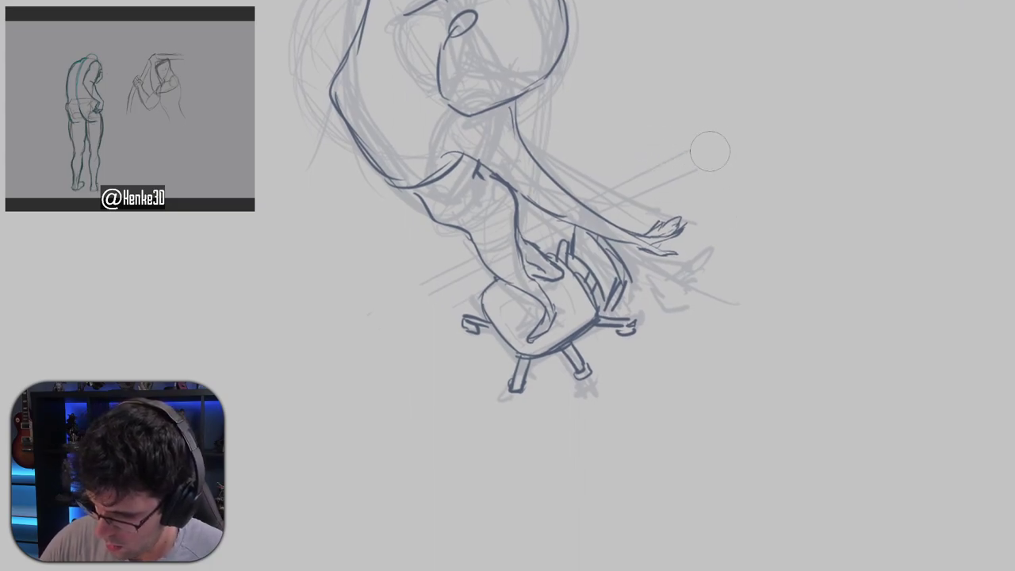
pyautogui.moveTo(744, 204)
pyautogui.mouseDown()
pyautogui.moveTo(752, 191)
pyautogui.moveTo(698, 187)
pyautogui.mouseUp()
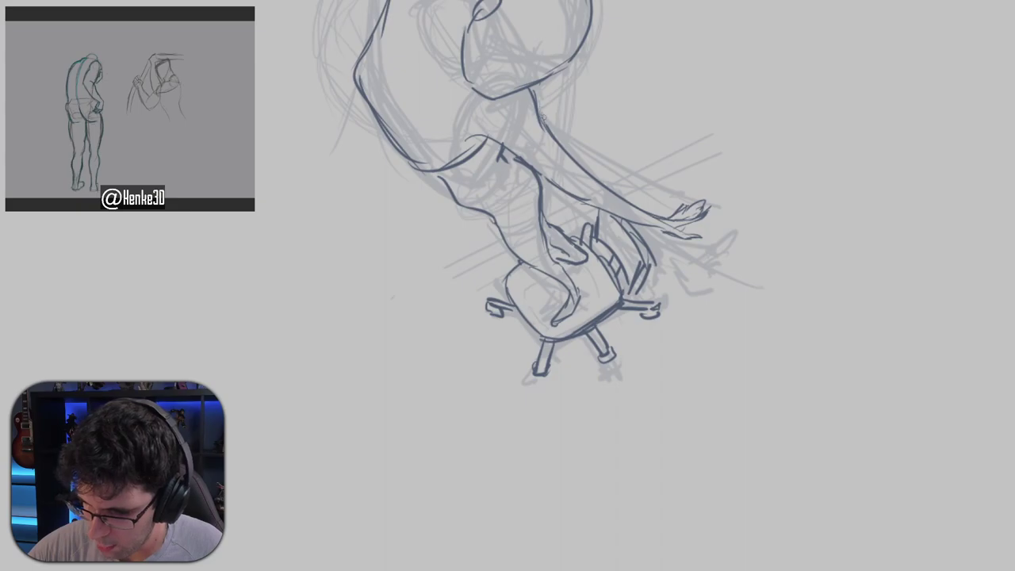
# Refine the long limb's contour with fuller, bulging strokes from beneath the rounded lobe toward its splayed end.
pyautogui.moveTo(606, 185); pyautogui.dragTo(595, 152)
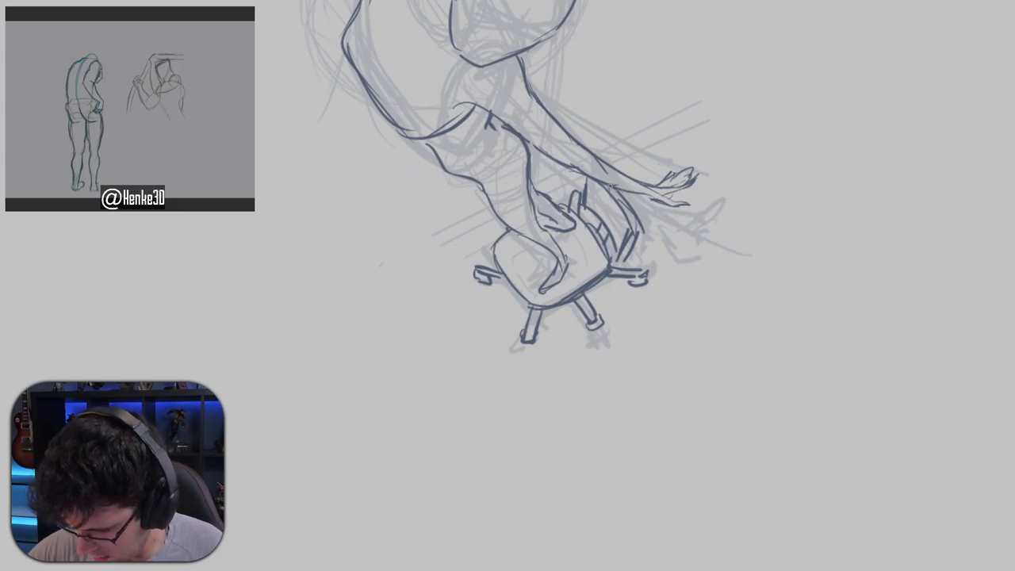
pyautogui.hotkey('ctrl', 'z')
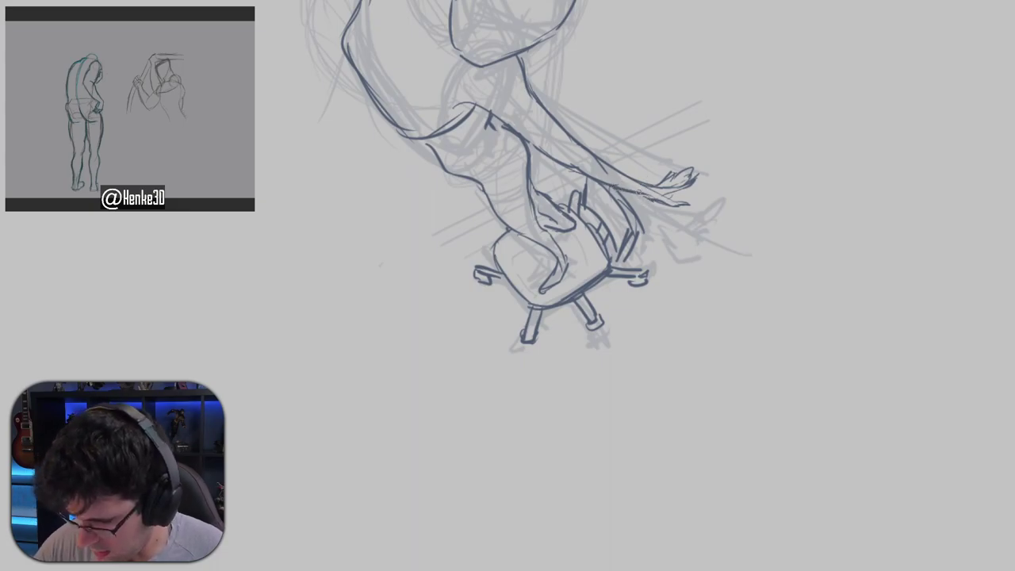
pyautogui.moveTo(633, 191)
pyautogui.mouseDown()
pyautogui.moveTo(666, 207)
pyautogui.moveTo(751, 199)
pyautogui.moveTo(776, 246)
pyautogui.mouseUp()
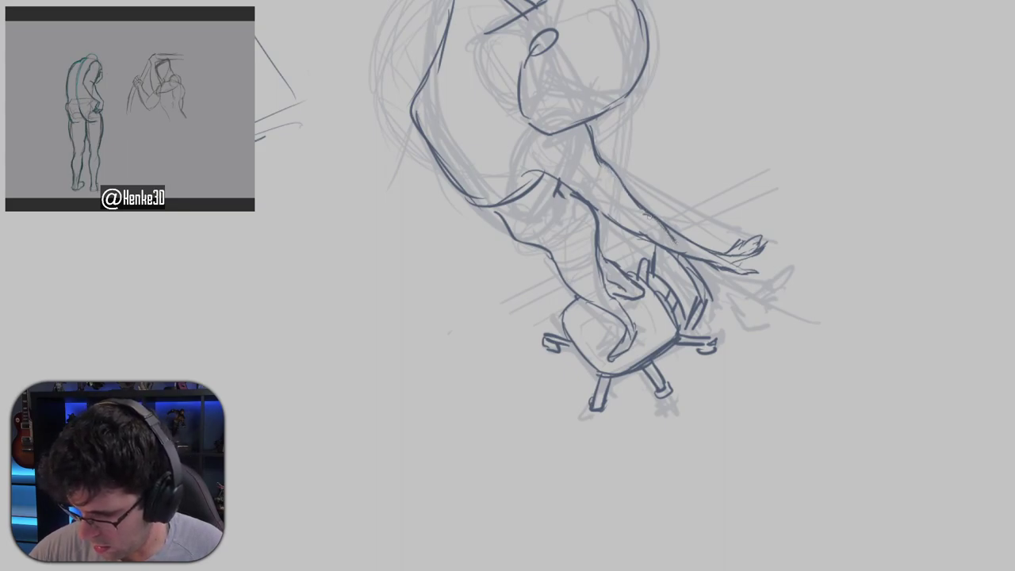
pyautogui.moveTo(672, 182)
pyautogui.mouseDown()
pyautogui.moveTo(720, 142)
pyautogui.moveTo(753, 142)
pyautogui.mouseUp()
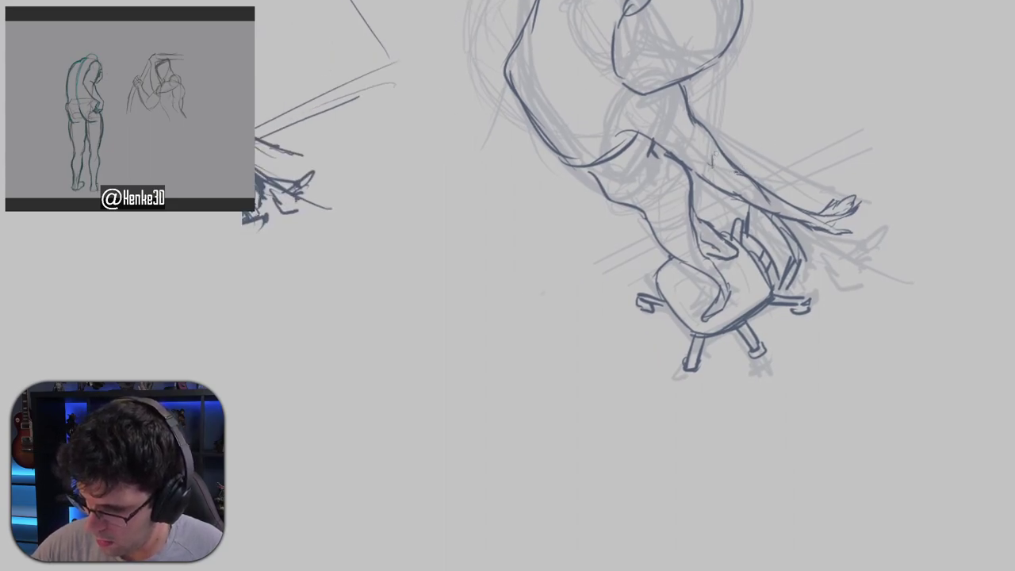
pyautogui.moveTo(720, 154); pyautogui.dragTo(774, 179)
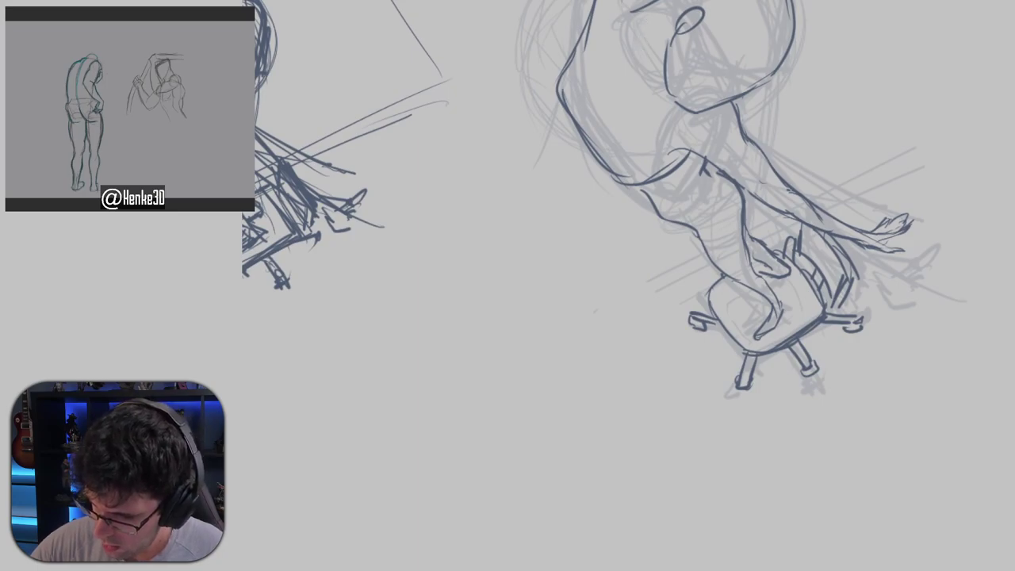
# Trace the larger form's inner contour bending toward the rounded lobe, and erase the arc crossing the form's lower end.
pyautogui.moveTo(624, 3)
pyautogui.mouseDown()
pyautogui.moveTo(629, 51)
pyautogui.moveTo(662, 82)
pyautogui.mouseUp()
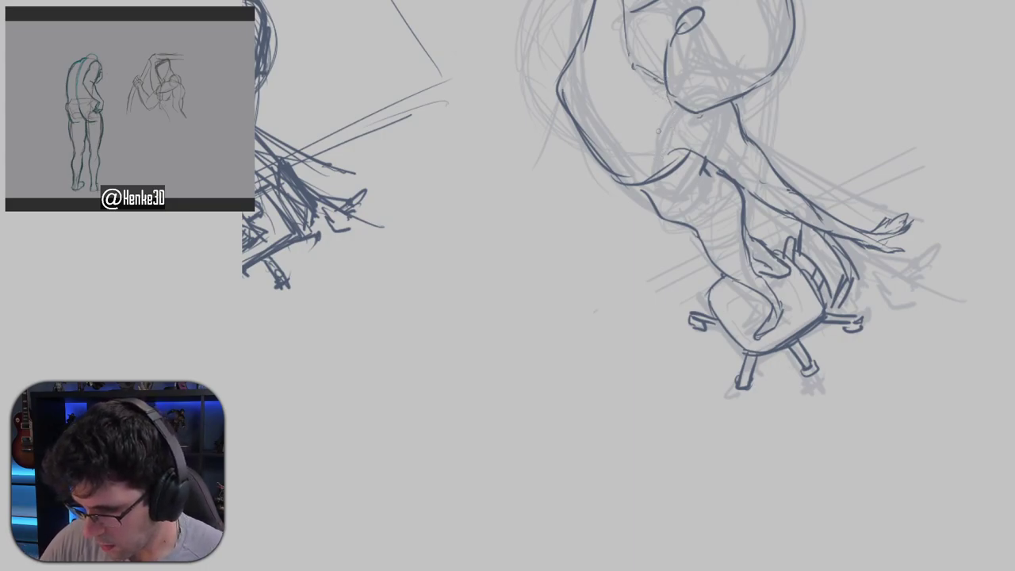
pyautogui.moveTo(693, 141)
pyautogui.mouseDown()
pyautogui.moveTo(710, 121)
pyautogui.moveTo(693, 148)
pyautogui.moveTo(713, 191)
pyautogui.mouseUp()
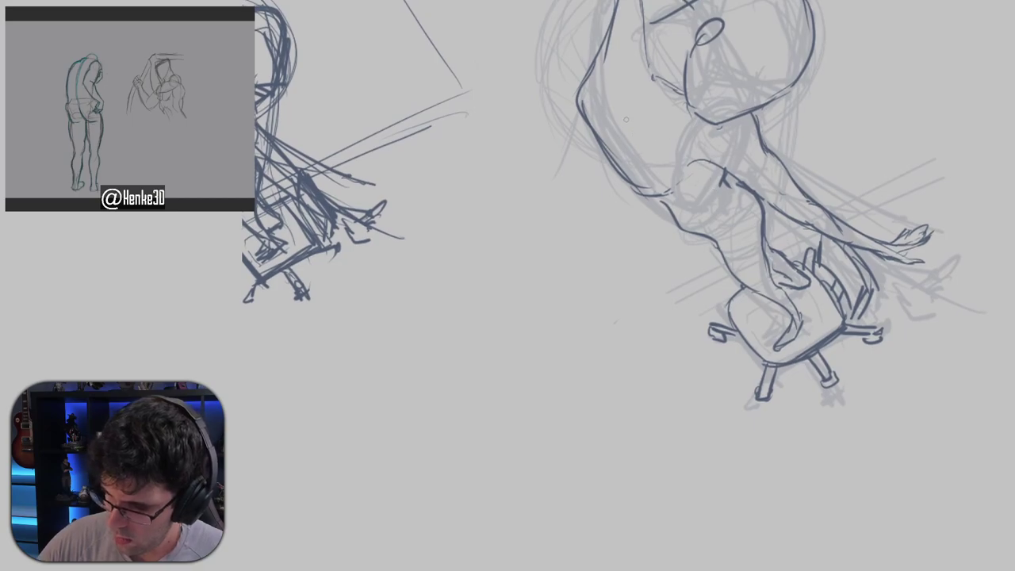
# Erase the larger form's outer contour and redraw it closer in, curving down toward the rounded lobe.
pyautogui.moveTo(625, 119)
pyautogui.mouseDown()
pyautogui.moveTo(597, 102)
pyautogui.moveTo(587, 63)
pyautogui.moveTo(598, 16)
pyautogui.moveTo(632, 174)
pyautogui.mouseUp()
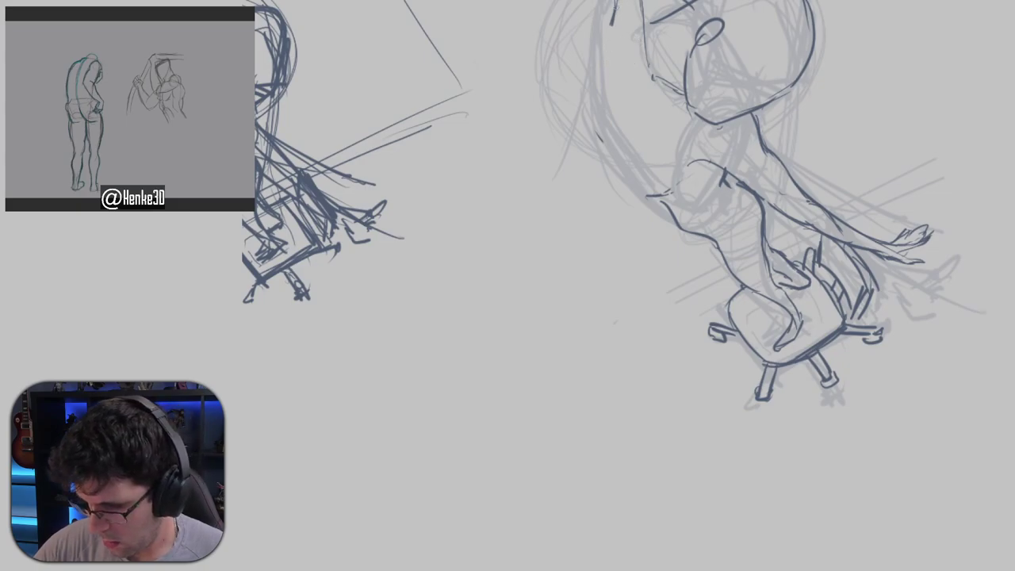
pyautogui.moveTo(615, 6); pyautogui.dragTo(604, 77)
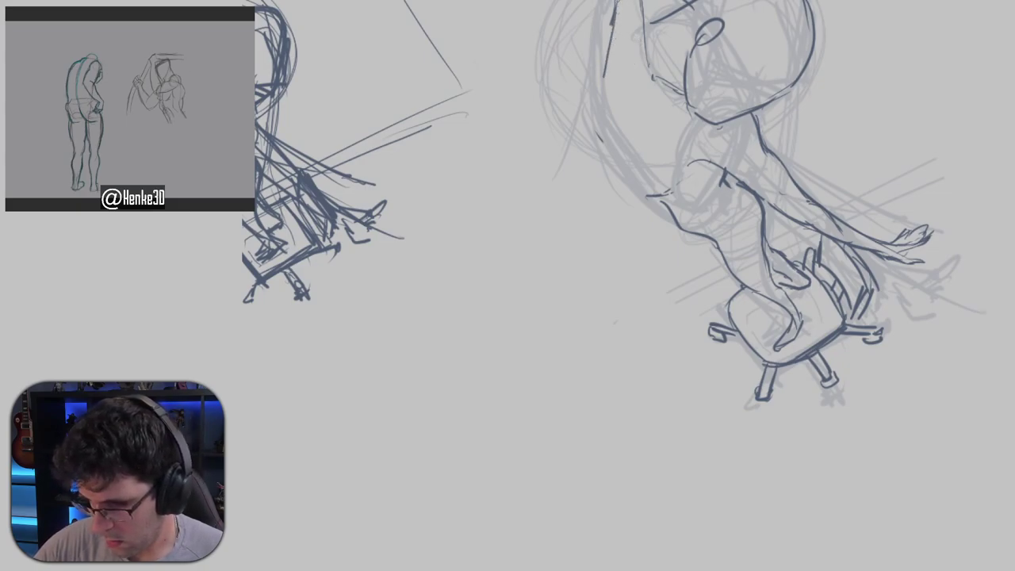
pyautogui.moveTo(618, 1); pyautogui.dragTo(600, 105)
pyautogui.moveTo(611, 65); pyautogui.dragTo(597, 144)
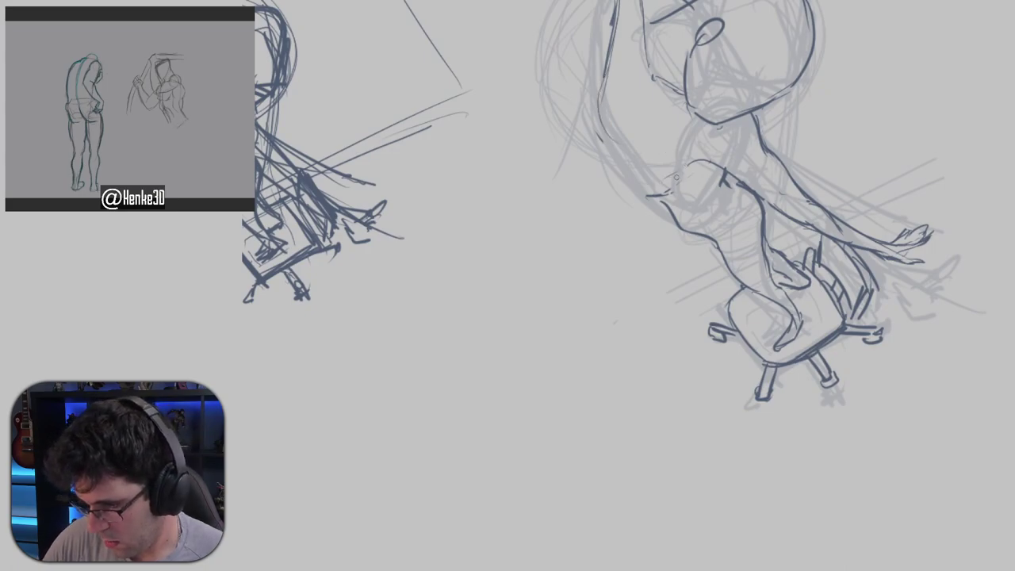
pyautogui.moveTo(661, 193); pyautogui.dragTo(631, 162)
pyautogui.moveTo(601, 120); pyautogui.dragTo(641, 176)
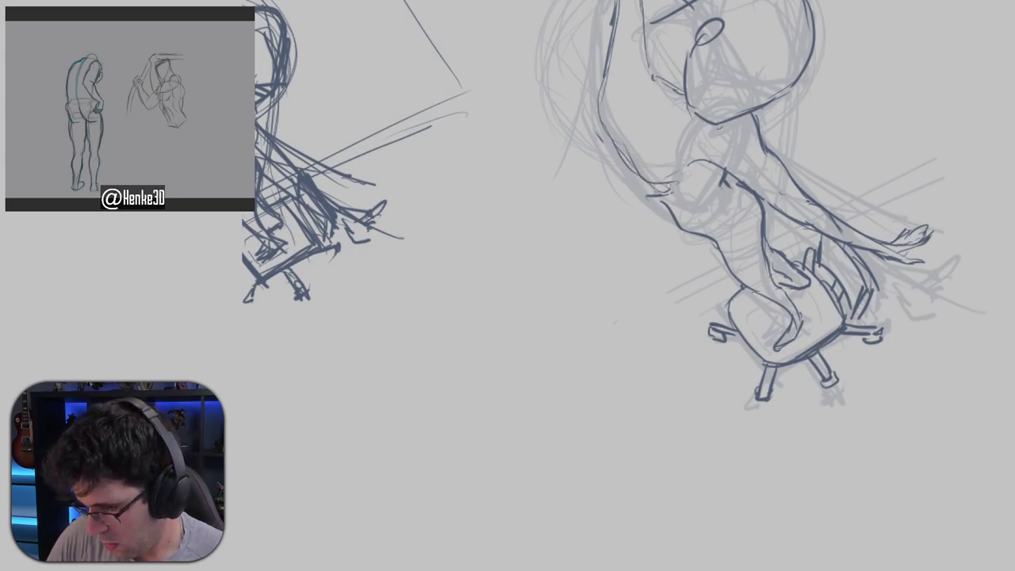
# Add short crease strokes beside the rounded lobe and reinforce the lower bend of the larger form's outer contour.
pyautogui.moveTo(789, 141); pyautogui.dragTo(780, 166)
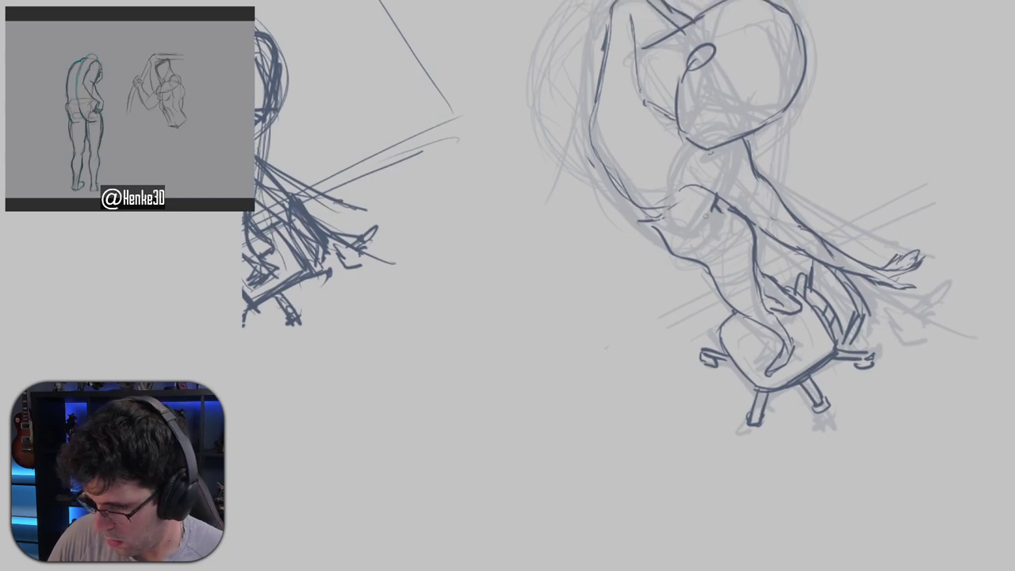
pyautogui.moveTo(647, 210); pyautogui.dragTo(659, 231)
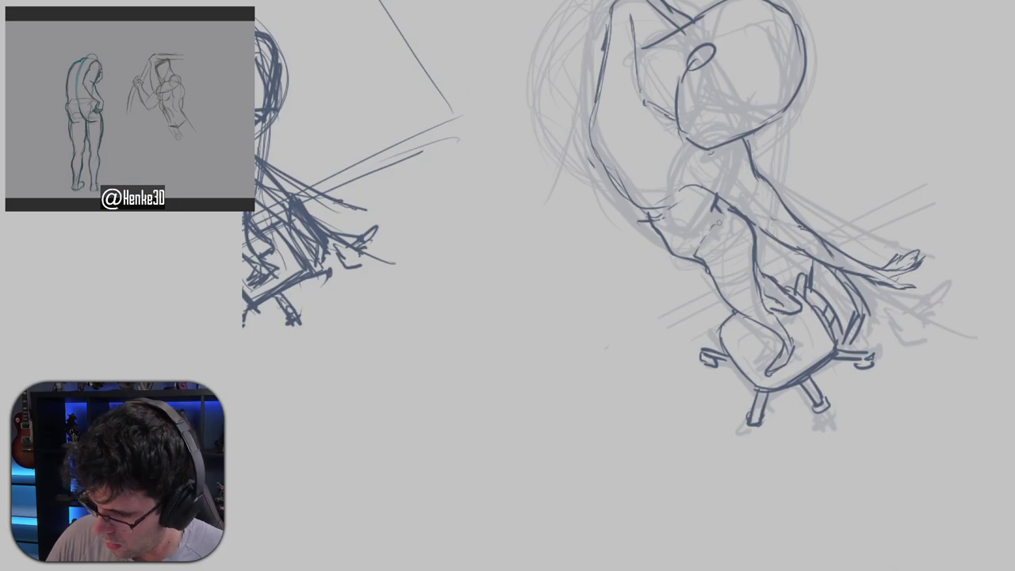
pyautogui.moveTo(815, 191); pyautogui.dragTo(823, 208)
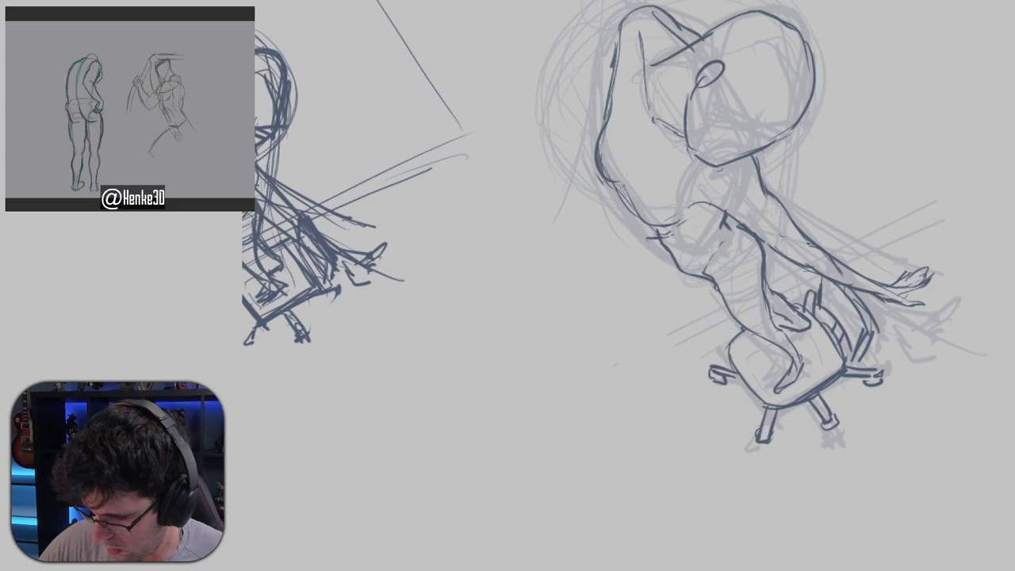
pyautogui.moveTo(622, 187)
pyautogui.mouseDown()
pyautogui.moveTo(639, 220)
pyautogui.moveTo(660, 230)
pyautogui.mouseUp()
pyautogui.hotkey('ctrl', 'z')
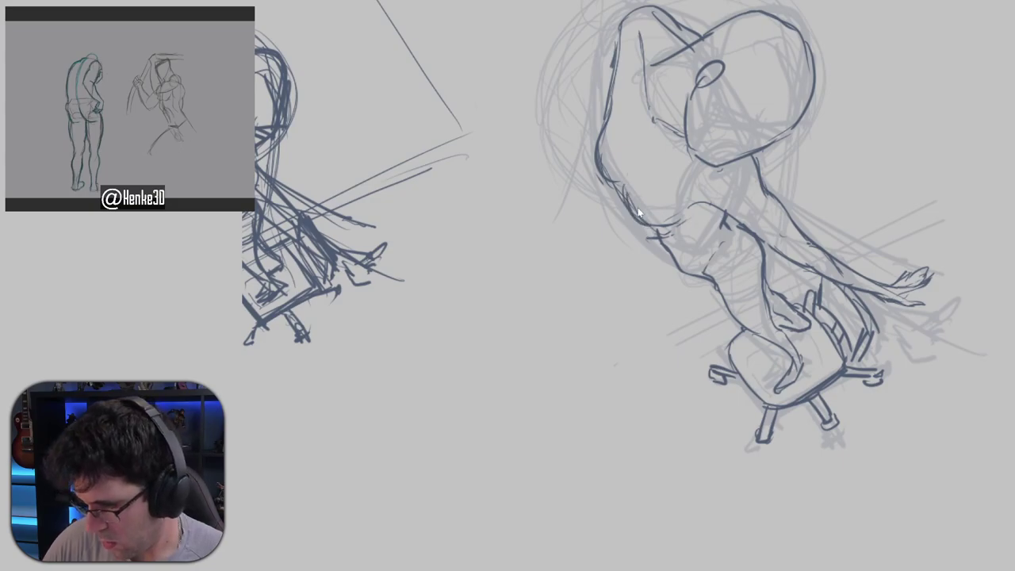
pyautogui.moveTo(624, 192)
pyautogui.mouseDown()
pyautogui.moveTo(661, 230)
pyautogui.moveTo(680, 219)
pyautogui.mouseUp()
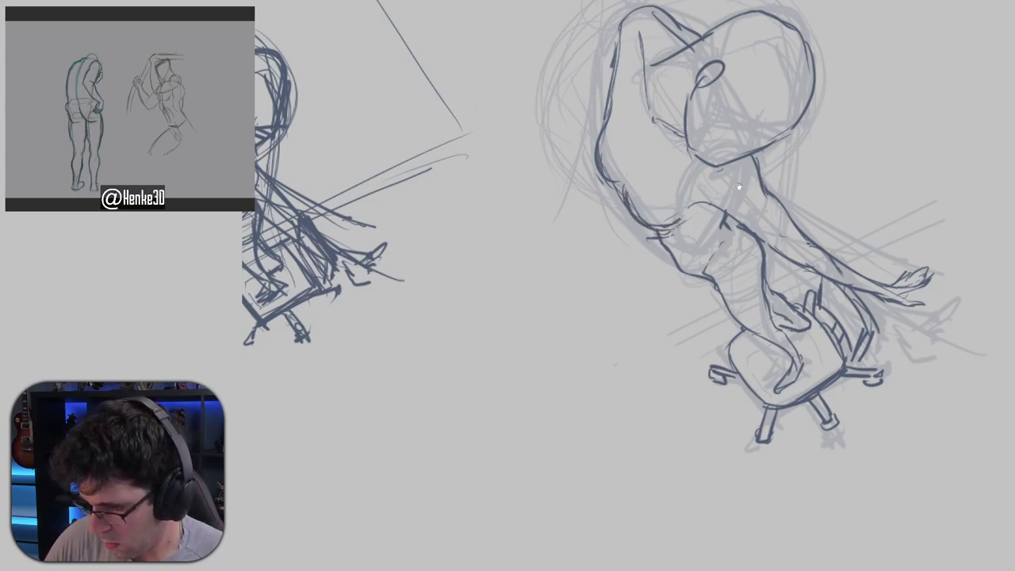
# Strengthen the upper curve of the rounded lobe at the start of the long limb.
pyautogui.moveTo(739, 187)
pyautogui.mouseDown()
pyautogui.moveTo(745, 202)
pyautogui.moveTo(720, 218)
pyautogui.mouseUp()
pyautogui.hotkey('ctrl', 'z')
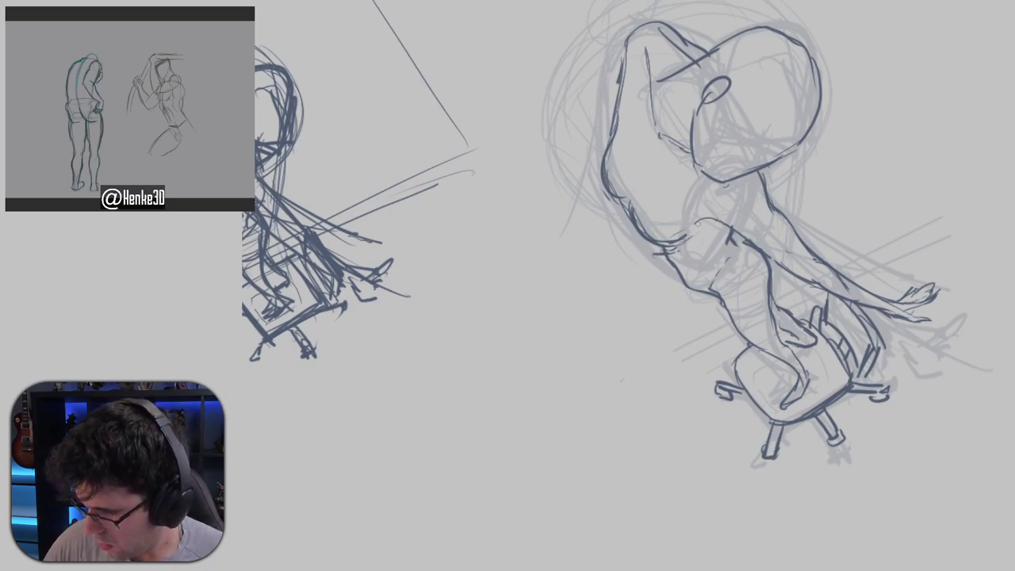
pyautogui.moveTo(694, 222); pyautogui.dragTo(750, 238)
pyautogui.moveTo(751, 149); pyautogui.dragTo(725, 176)
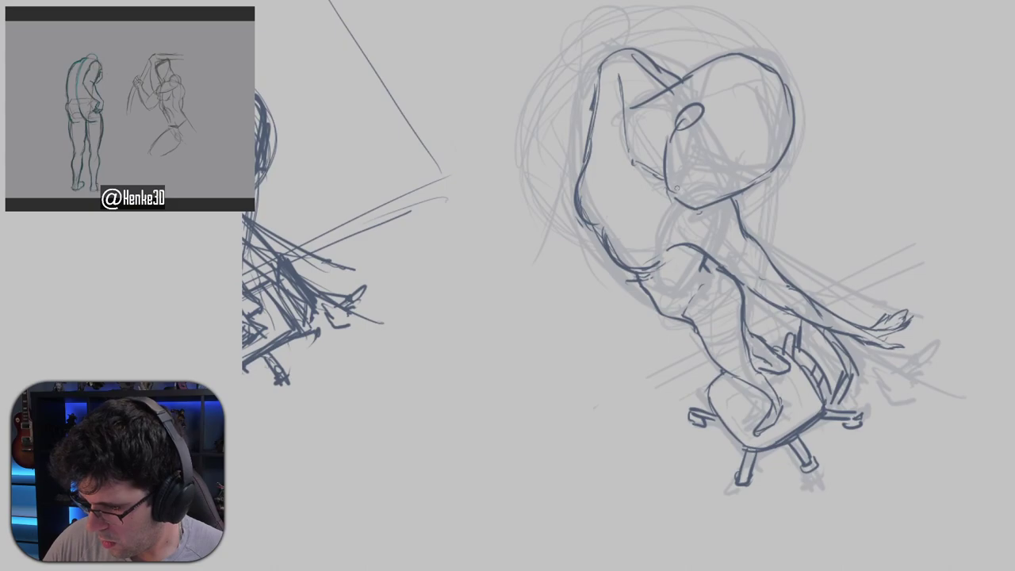
# Add thin inner lines beneath the small oval in the large rounded form, and refine its upper contour, clearing the overlap with the adjoining limb.
pyautogui.moveTo(704, 113)
pyautogui.mouseDown()
pyautogui.moveTo(675, 190)
pyautogui.moveTo(704, 155)
pyautogui.moveTo(676, 189)
pyautogui.moveTo(727, 199)
pyautogui.mouseUp()
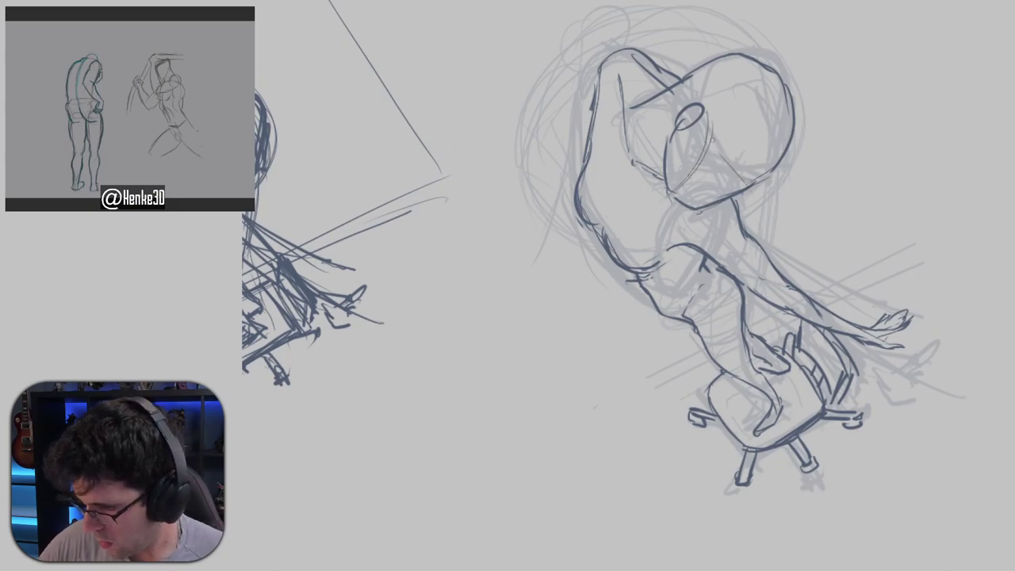
pyautogui.moveTo(714, 150)
pyautogui.mouseDown()
pyautogui.moveTo(747, 184)
pyautogui.moveTo(777, 189)
pyautogui.mouseUp()
pyautogui.moveTo(745, 72)
pyautogui.mouseDown()
pyautogui.moveTo(764, 80)
pyautogui.moveTo(790, 168)
pyautogui.mouseUp()
pyautogui.moveTo(778, 103)
pyautogui.mouseDown()
pyautogui.moveTo(738, 73)
pyautogui.moveTo(649, 119)
pyautogui.moveTo(697, 92)
pyautogui.mouseUp()
pyautogui.hotkey('ctrl', 'z')
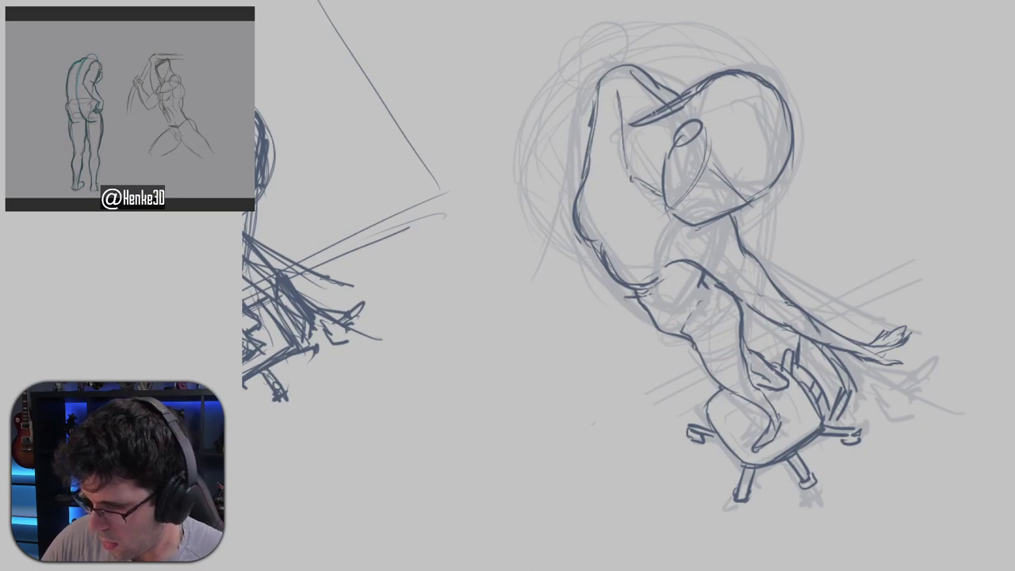
pyautogui.moveTo(632, 123)
pyautogui.mouseDown()
pyautogui.moveTo(667, 109)
pyautogui.moveTo(653, 113)
pyautogui.mouseUp()
pyautogui.moveTo(700, 81); pyautogui.dragTo(653, 114)
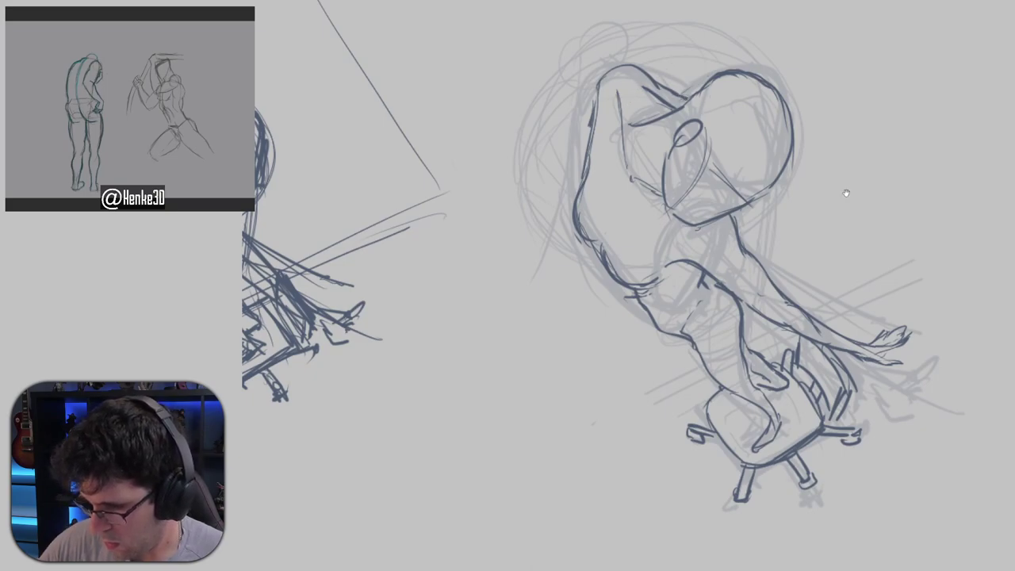
# Draw a small angular hand with short finger strokes on top of the raised form's upper bend.
pyautogui.moveTo(853, 208)
pyautogui.mouseDown()
pyautogui.moveTo(876, 175)
pyautogui.moveTo(887, 218)
pyautogui.mouseUp()
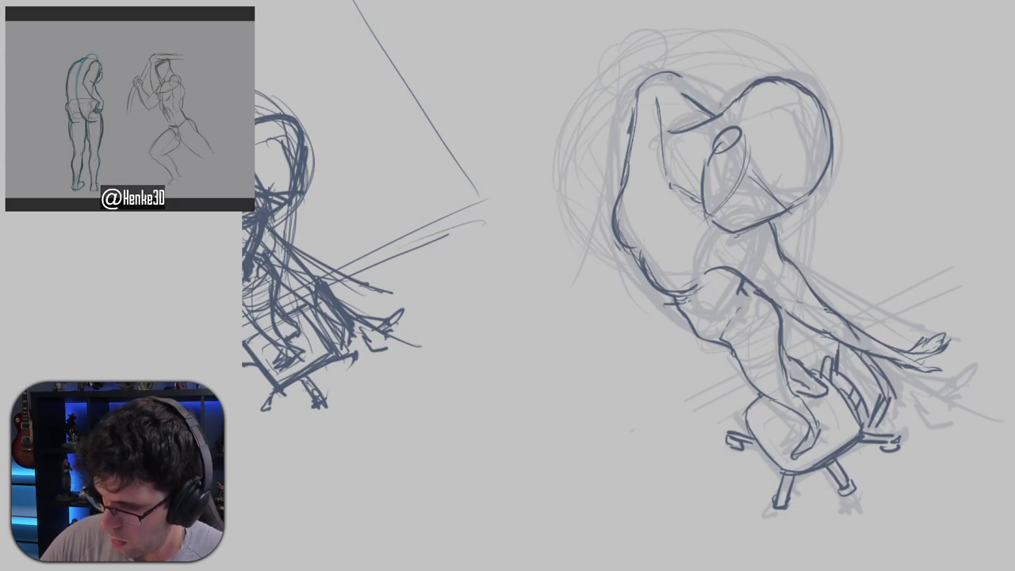
pyautogui.moveTo(643, 87)
pyautogui.mouseDown()
pyautogui.moveTo(688, 62)
pyautogui.moveTo(693, 95)
pyautogui.mouseUp()
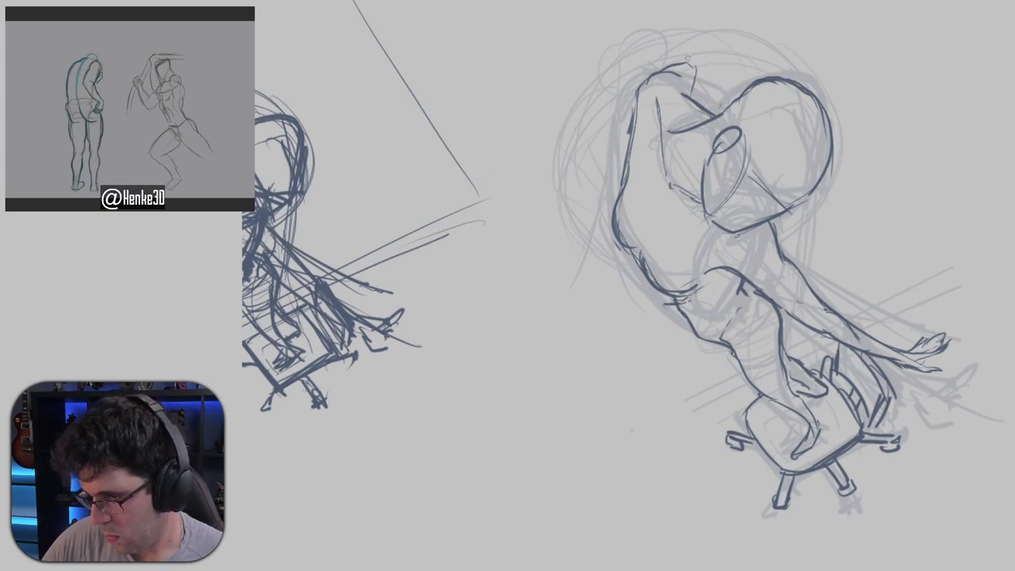
pyautogui.moveTo(696, 64)
pyautogui.mouseDown()
pyautogui.moveTo(682, 49)
pyautogui.moveTo(669, 55)
pyautogui.moveTo(702, 68)
pyautogui.moveTo(693, 98)
pyautogui.mouseUp()
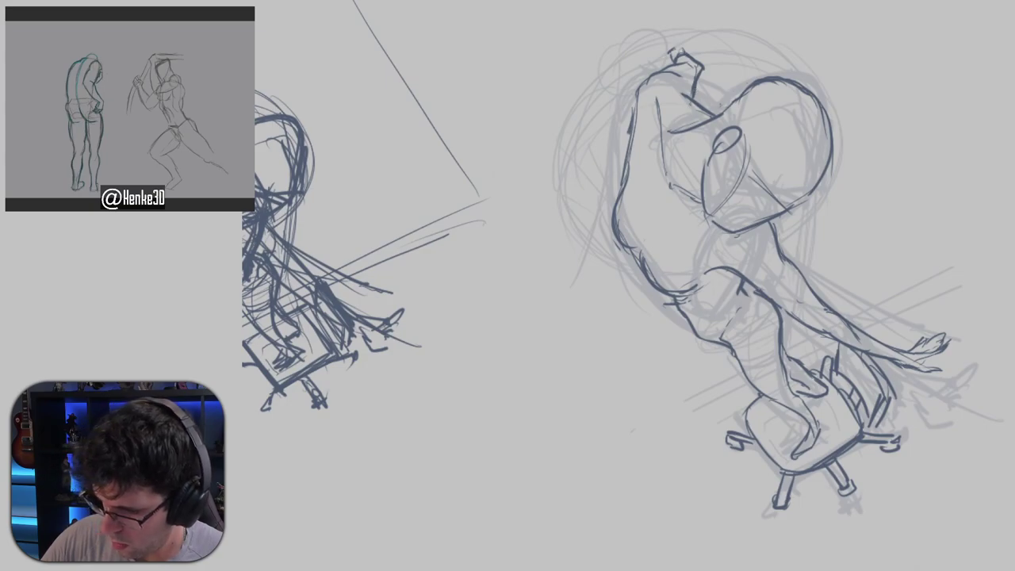
pyautogui.moveTo(682, 51)
pyautogui.mouseDown()
pyautogui.moveTo(674, 59)
pyautogui.moveTo(658, 41)
pyautogui.moveTo(685, 42)
pyautogui.mouseUp()
# Smooth the larger form's outer contour below the hand into one continuous outward curve.
pyautogui.moveTo(899, 118); pyautogui.dragTo(909, 64)
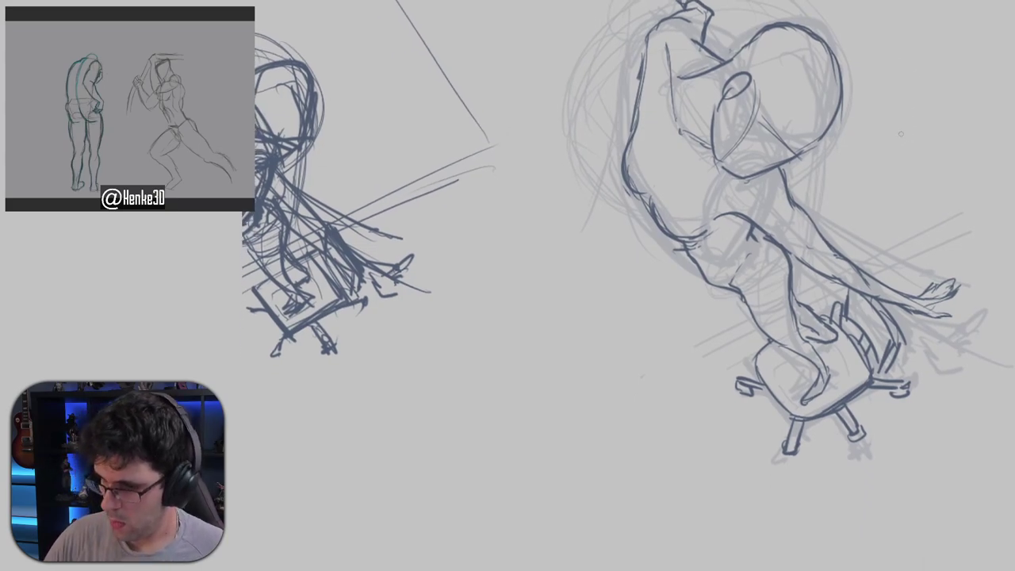
pyautogui.moveTo(685, 12)
pyautogui.mouseDown()
pyautogui.moveTo(645, 54)
pyautogui.moveTo(646, 129)
pyautogui.mouseUp()
pyautogui.hotkey('ctrl', 'z')
pyautogui.moveTo(651, 38)
pyautogui.mouseDown()
pyautogui.moveTo(649, 86)
pyautogui.moveTo(620, 160)
pyautogui.moveTo(643, 48)
pyautogui.mouseUp()
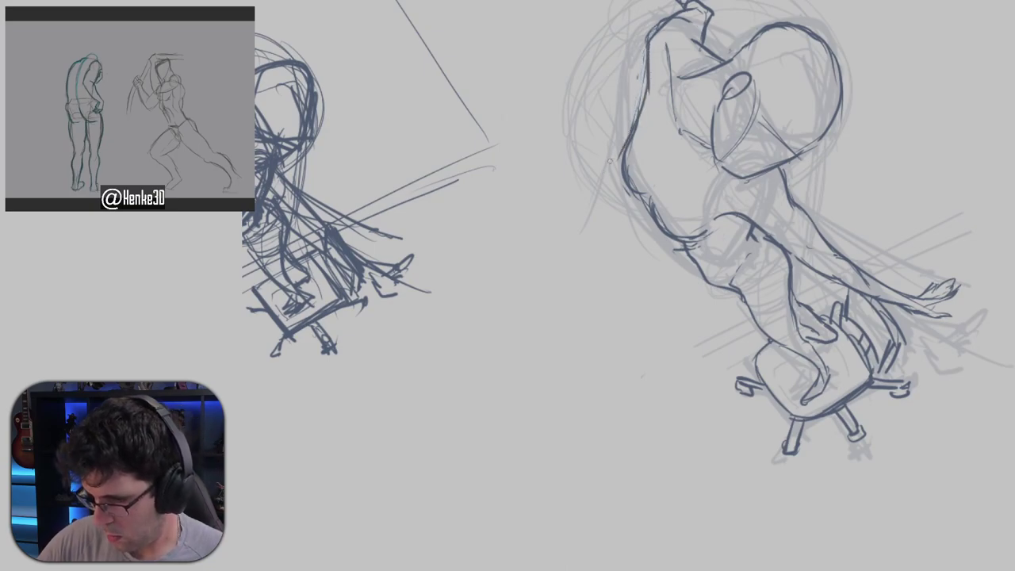
pyautogui.hotkey('ctrl', 'z')
# Scale up the figure's line work, extending it down and outward beyond the faded sketch.
pyautogui.moveTo(852, 141); pyautogui.dragTo(842, 74)
pyautogui.moveTo(906, 103); pyautogui.dragTo(878, 129)
pyautogui.moveTo(887, 165)
pyautogui.mouseDown()
pyautogui.moveTo(906, 163)
pyautogui.moveTo(872, 166)
pyautogui.moveTo(789, 202)
pyautogui.moveTo(885, 165)
pyautogui.mouseUp()
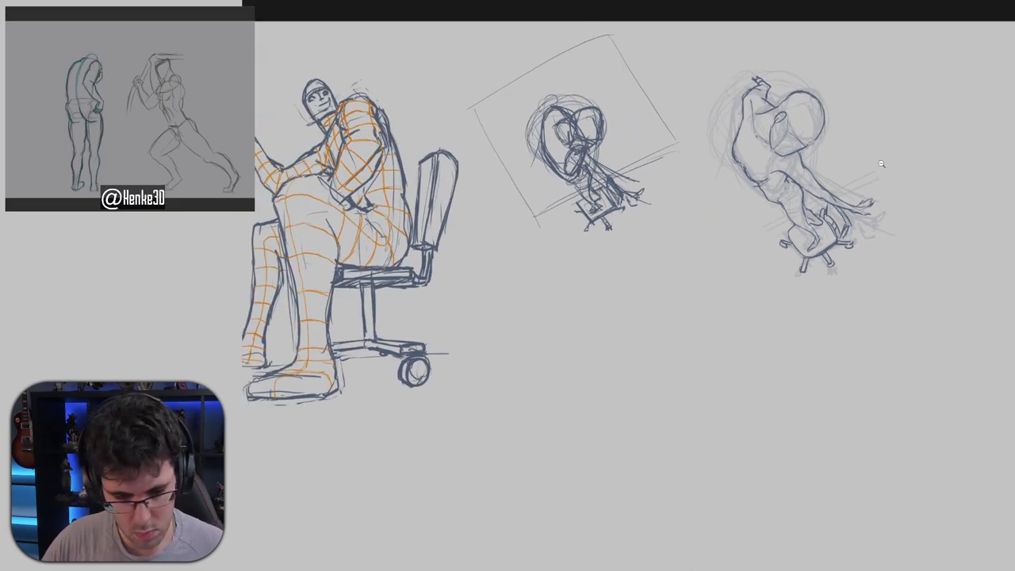
pyautogui.hotkey('ctrl', 't')
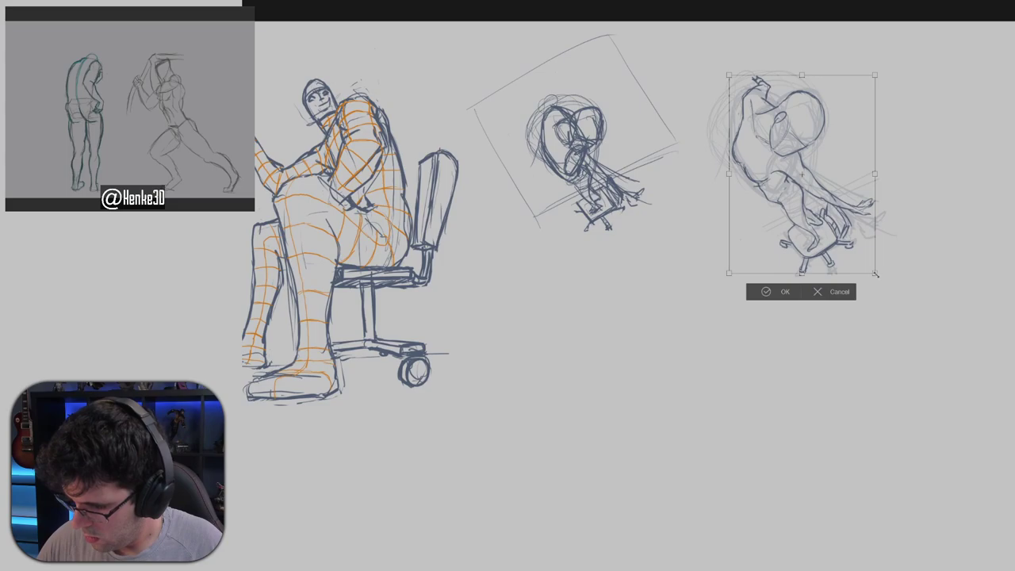
pyautogui.moveTo(875, 273)
pyautogui.mouseDown()
pyautogui.moveTo(1001, 420)
pyautogui.moveTo(991, 426)
pyautogui.moveTo(1007, 421)
pyautogui.mouseUp()
pyautogui.press('Return')
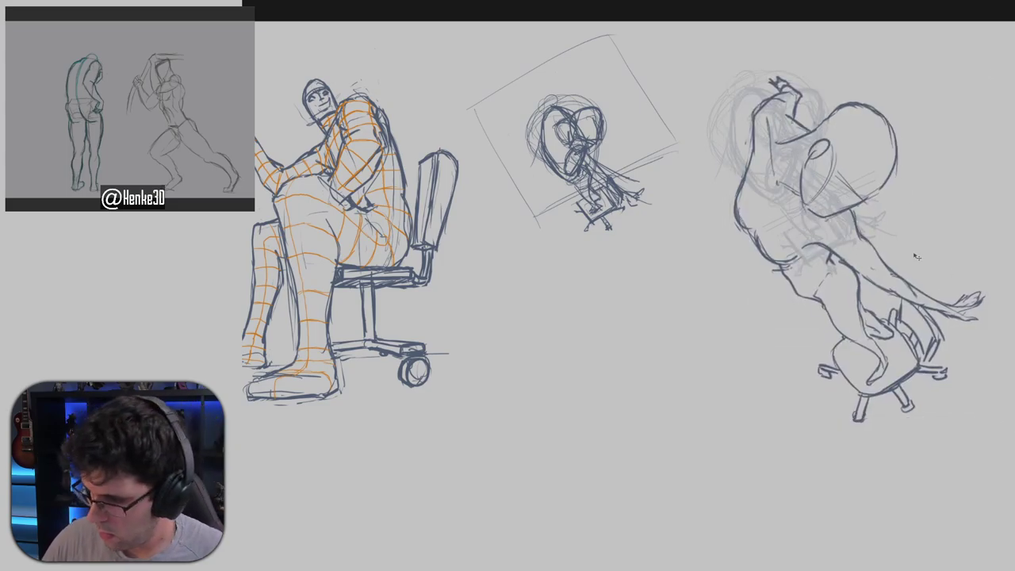
# Erase a gap in the enlarged figure's outer contour and clean up the stray strokes beside the rounded lobe.
pyautogui.moveTo(903, 251); pyautogui.dragTo(779, 201)
pyautogui.moveTo(643, 149); pyautogui.dragTo(654, 124)
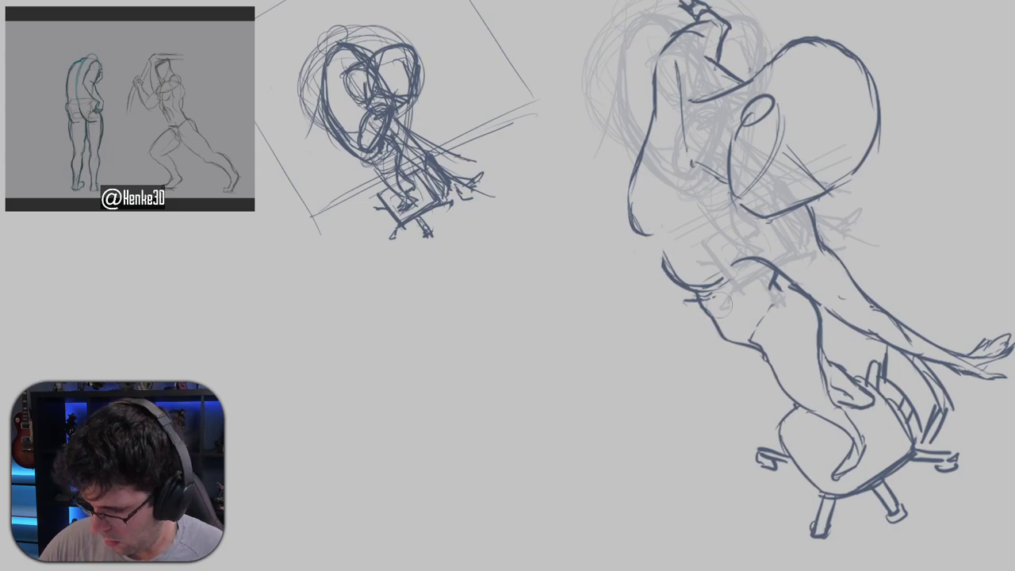
pyautogui.moveTo(708, 294); pyautogui.dragTo(720, 291)
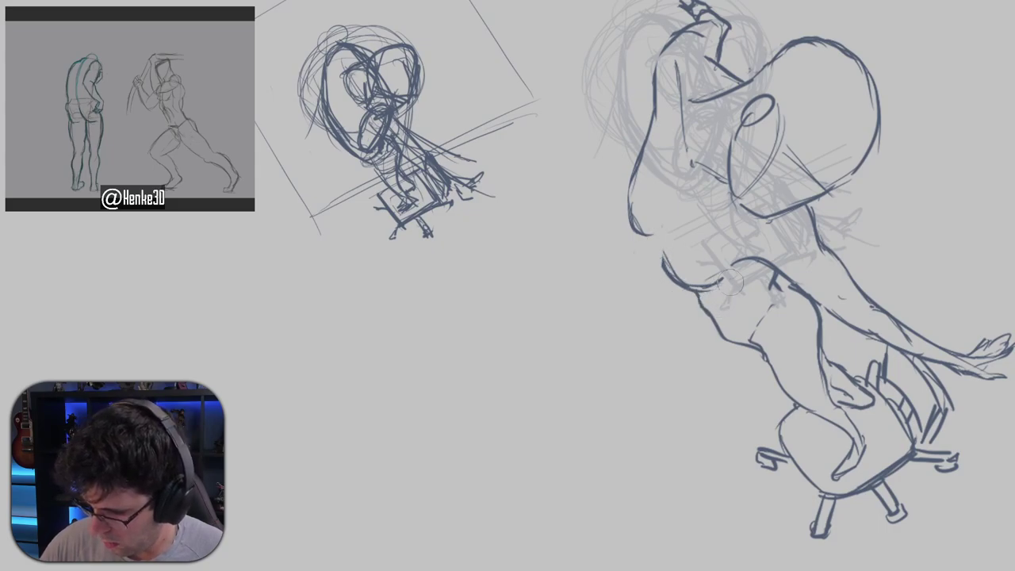
# Reshape the outer contour above the gap into a fuller bulge with a rounded lower end, erasing the doubled strokes.
pyautogui.moveTo(929, 314)
pyautogui.mouseDown()
pyautogui.moveTo(915, 202)
pyautogui.moveTo(960, 266)
pyautogui.mouseUp()
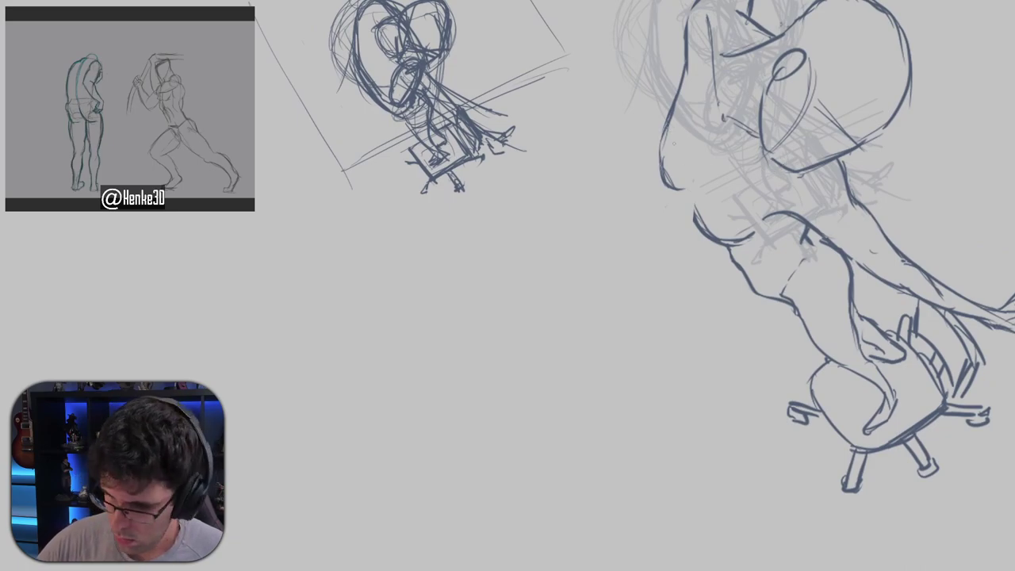
pyautogui.moveTo(670, 112)
pyautogui.mouseDown()
pyautogui.moveTo(651, 179)
pyautogui.moveTo(685, 185)
pyautogui.moveTo(701, 155)
pyautogui.moveTo(684, 187)
pyautogui.moveTo(696, 162)
pyautogui.moveTo(690, 223)
pyautogui.mouseUp()
pyautogui.moveTo(699, 184)
pyautogui.mouseDown()
pyautogui.moveTo(691, 214)
pyautogui.moveTo(687, 187)
pyautogui.moveTo(669, 187)
pyautogui.mouseUp()
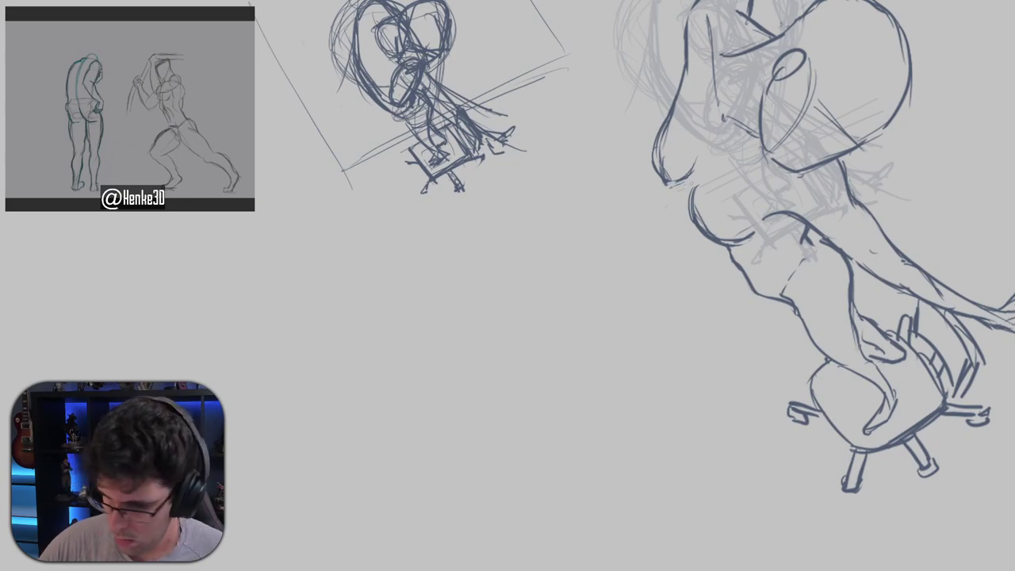
pyautogui.moveTo(676, 195); pyautogui.dragTo(664, 190)
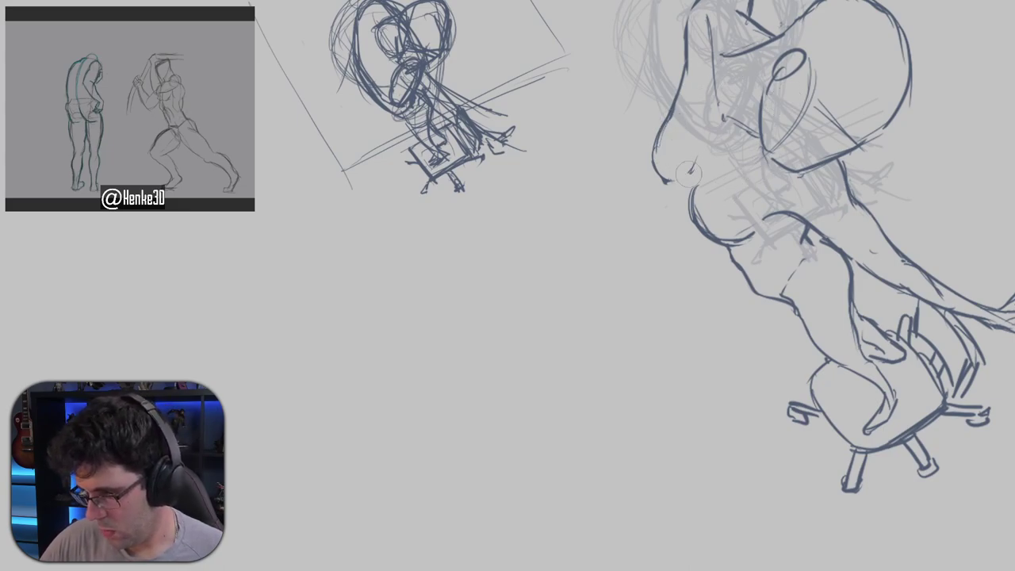
pyautogui.moveTo(688, 173); pyautogui.dragTo(700, 163)
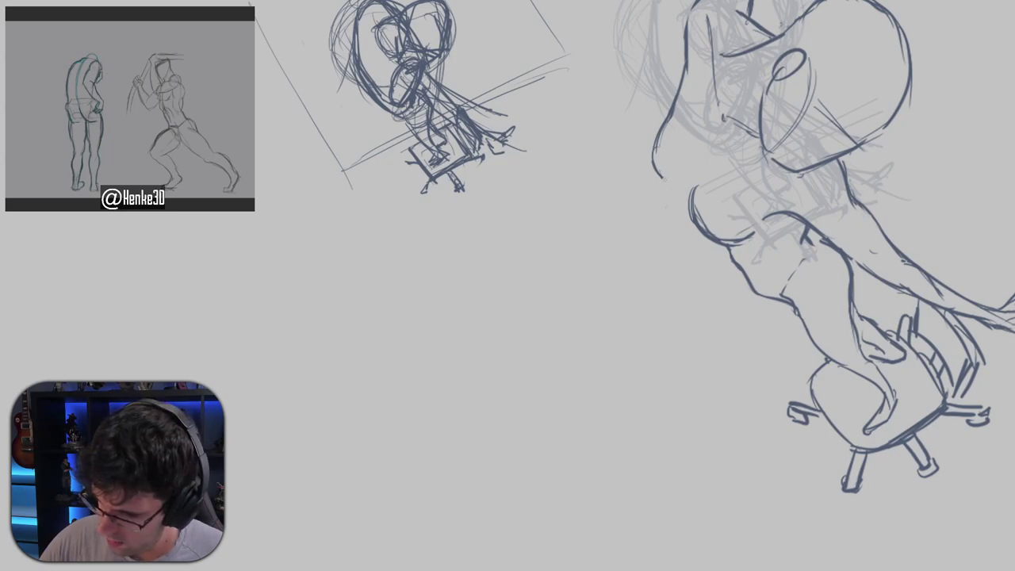
pyautogui.moveTo(654, 170)
pyautogui.mouseDown()
pyautogui.moveTo(685, 187)
pyautogui.moveTo(717, 145)
pyautogui.mouseUp()
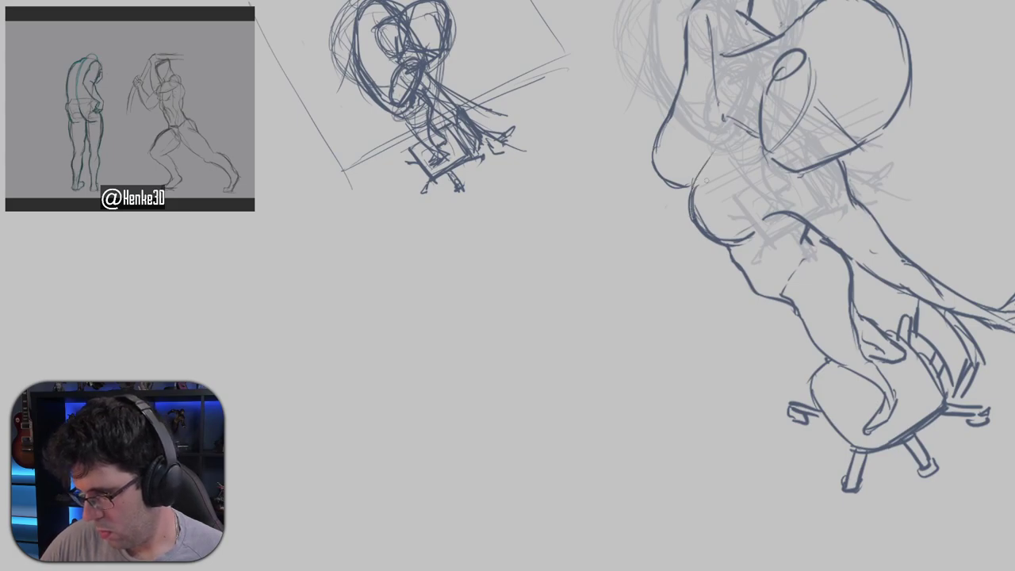
# Redraw the lower rounded form's edge rising inside the bulge, and add a tiny bump on the bulge's outer side.
pyautogui.hotkey('ctrl', 'z')
pyautogui.moveTo(701, 225)
pyautogui.mouseDown()
pyautogui.moveTo(705, 171)
pyautogui.moveTo(696, 187)
pyautogui.moveTo(715, 144)
pyautogui.mouseUp()
pyautogui.moveTo(687, 186); pyautogui.dragTo(694, 245)
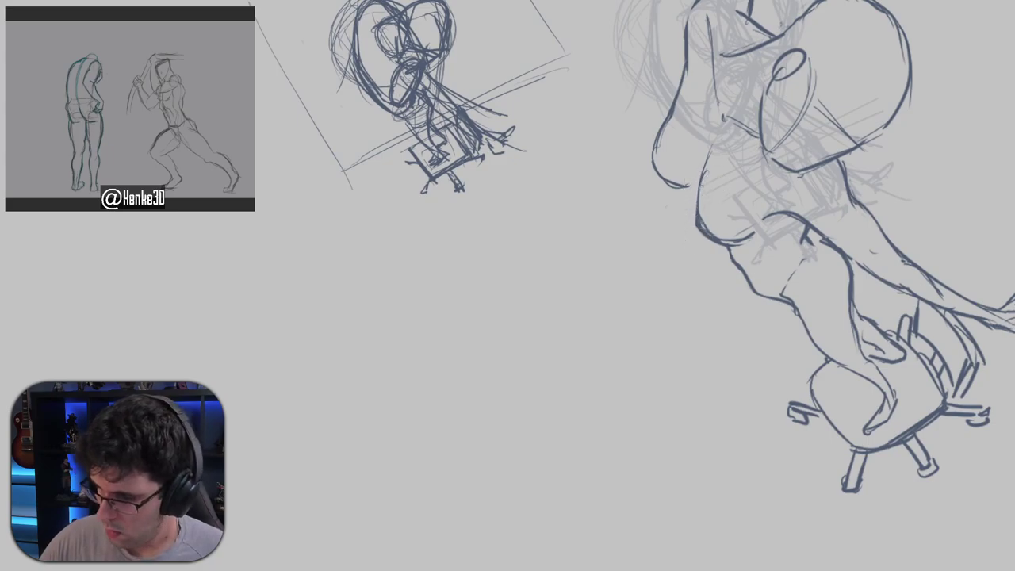
pyautogui.moveTo(702, 176); pyautogui.dragTo(703, 233)
pyautogui.moveTo(715, 148)
pyautogui.mouseDown()
pyautogui.moveTo(696, 224)
pyautogui.moveTo(714, 228)
pyautogui.mouseUp()
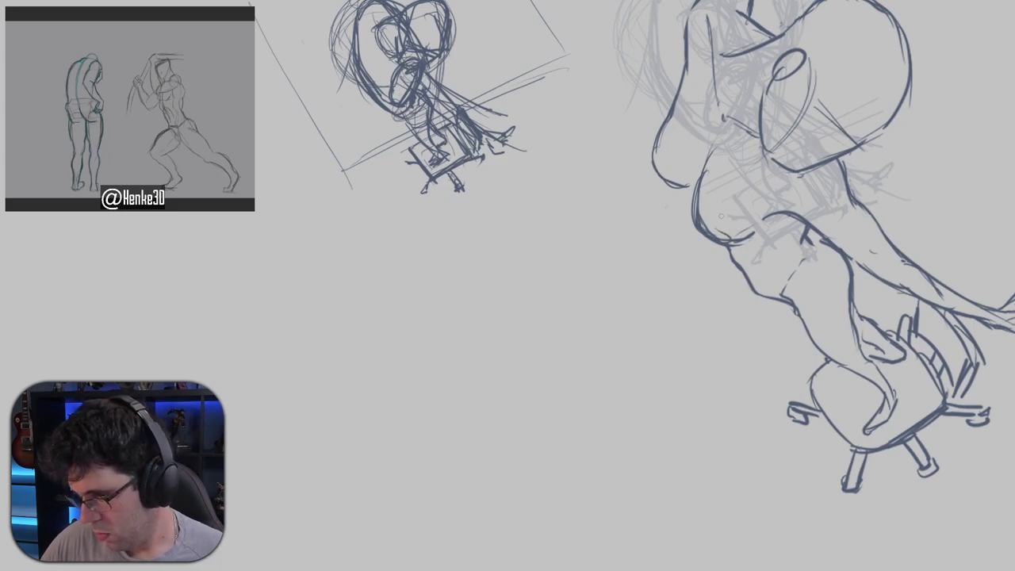
pyautogui.moveTo(653, 159); pyautogui.dragTo(650, 144)
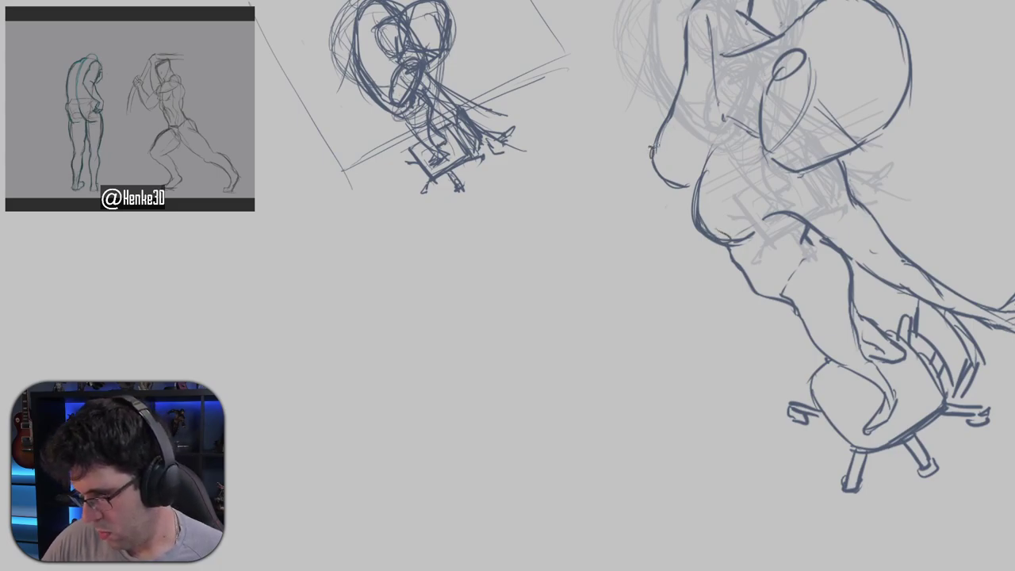
# Remove the lower form's edge above the bulge's end and redraw its short outer curve starting just beneath the bulge.
pyautogui.moveTo(788, 154); pyautogui.dragTo(776, 140)
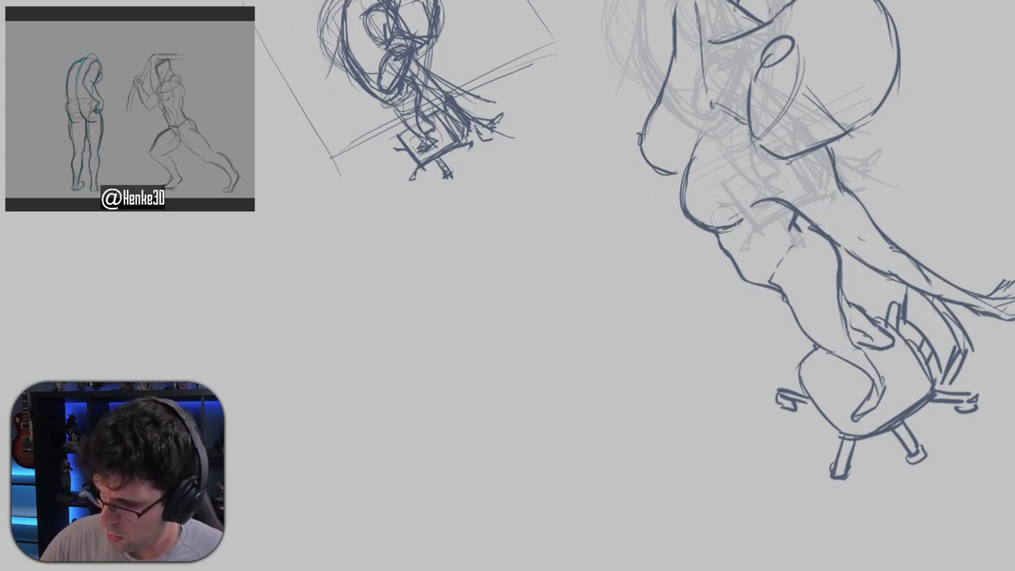
pyautogui.moveTo(700, 142); pyautogui.dragTo(731, 241)
pyautogui.hotkey('ctrl', 'z')
pyautogui.moveTo(699, 154)
pyautogui.mouseDown()
pyautogui.moveTo(692, 190)
pyautogui.moveTo(713, 132)
pyautogui.mouseUp()
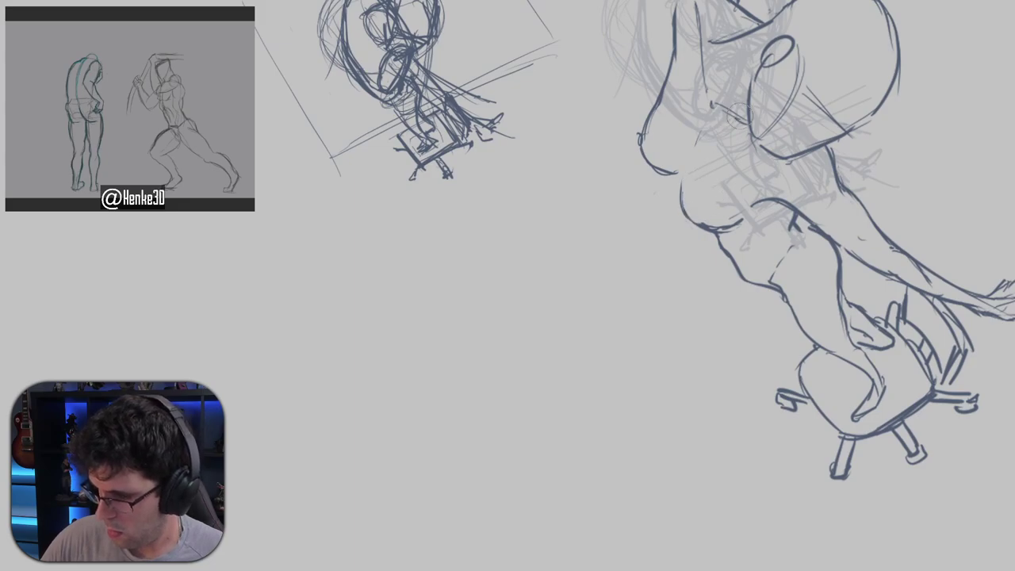
pyautogui.moveTo(683, 174); pyautogui.dragTo(702, 227)
pyautogui.hotkey('ctrl', 'z')
pyautogui.moveTo(682, 182); pyautogui.dragTo(697, 223)
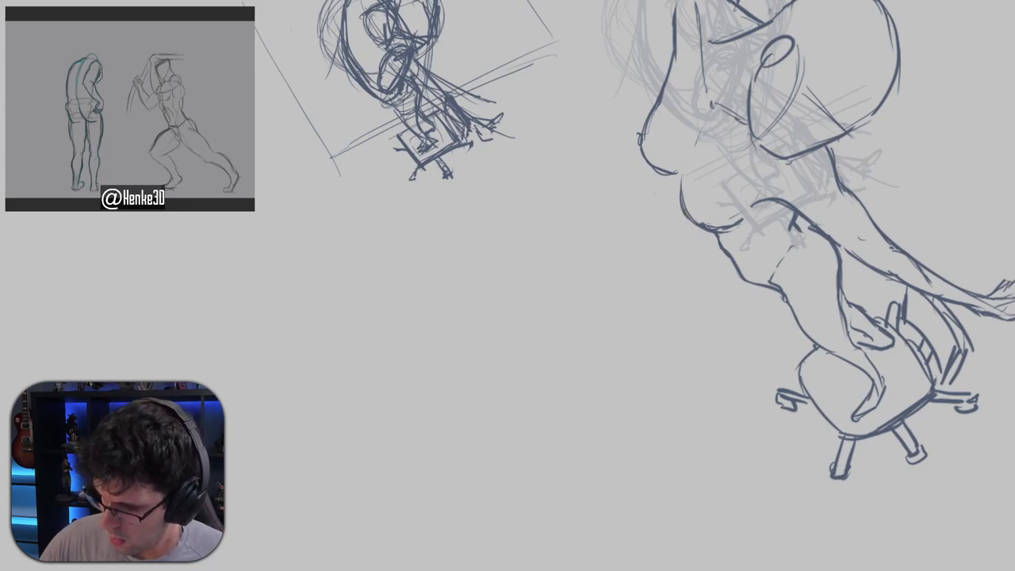
# Examine the enlarged figure on the wheeled chair against the rough sketch, from its raised hand to the chair legs.
pyautogui.moveTo(783, 184)
pyautogui.mouseDown()
pyautogui.moveTo(791, 162)
pyautogui.moveTo(782, 120)
pyautogui.moveTo(667, 161)
pyautogui.mouseUp()
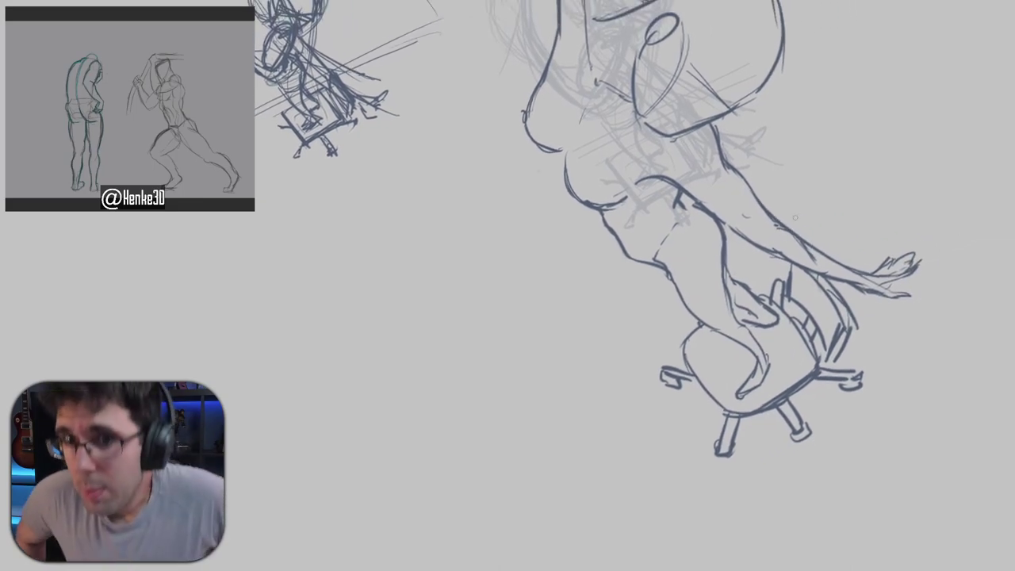
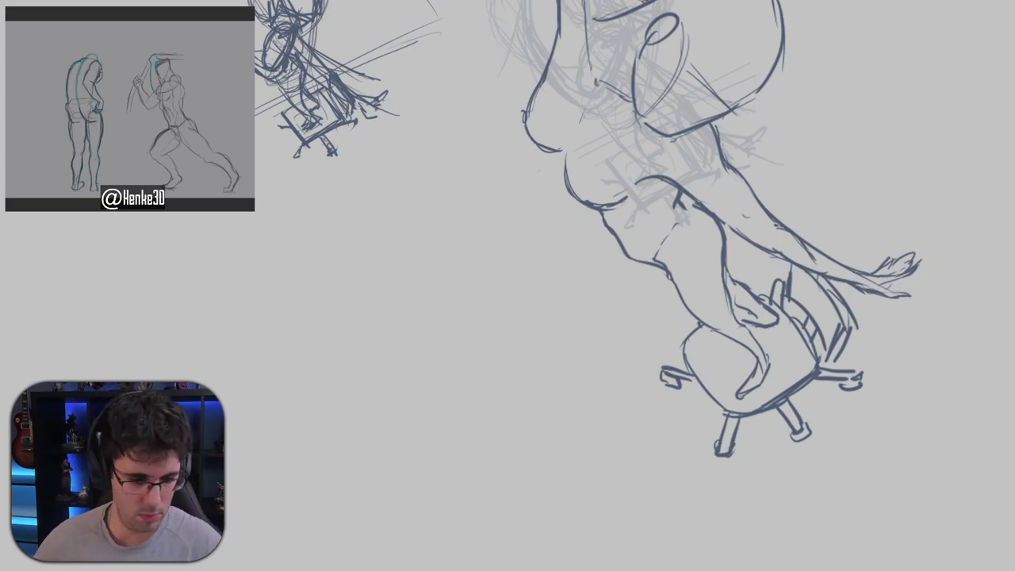
pyautogui.moveTo(823, 184)
pyautogui.mouseDown()
pyautogui.moveTo(788, 222)
pyautogui.moveTo(863, 217)
pyautogui.moveTo(951, 176)
pyautogui.moveTo(961, 190)
pyautogui.moveTo(922, 233)
pyautogui.moveTo(833, 215)
pyautogui.moveTo(856, 191)
pyautogui.moveTo(968, 148)
pyautogui.moveTo(906, 138)
pyautogui.moveTo(795, 188)
pyautogui.moveTo(746, 222)
pyautogui.moveTo(748, 243)
pyautogui.moveTo(832, 199)
pyautogui.moveTo(860, 203)
pyautogui.moveTo(833, 192)
pyautogui.mouseUp()
pyautogui.scroll(-5, 792, 220)
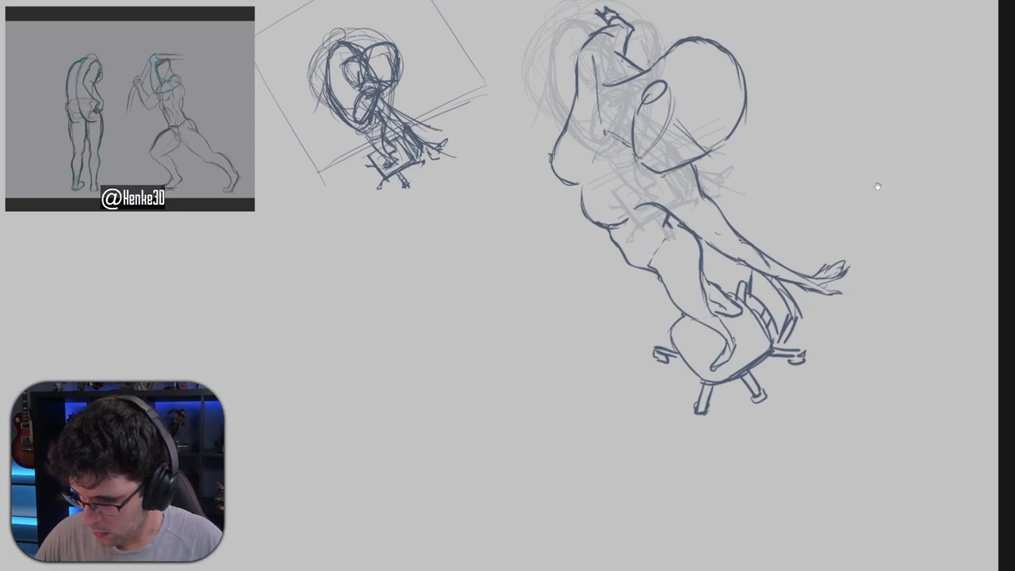
pyautogui.moveTo(853, 202); pyautogui.dragTo(873, 225)
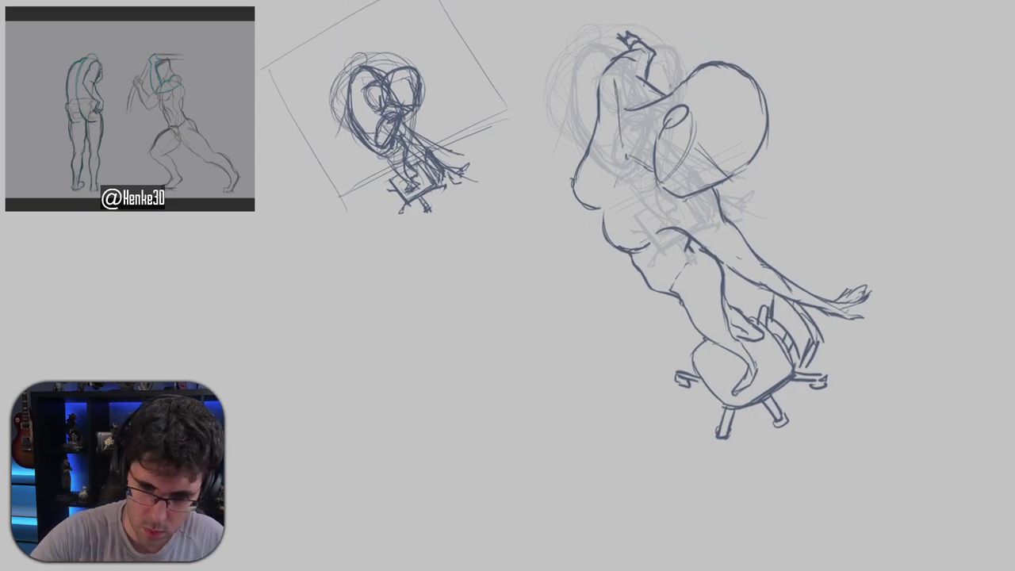
pyautogui.moveTo(835, 197)
pyautogui.mouseDown()
pyautogui.moveTo(811, 188)
pyautogui.moveTo(738, 244)
pyautogui.moveTo(640, 347)
pyautogui.mouseUp()
pyautogui.scroll(2, 785, 205)
pyautogui.moveTo(863, 10)
pyautogui.mouseDown()
pyautogui.moveTo(837, 30)
pyautogui.moveTo(866, 11)
pyautogui.moveTo(848, 40)
pyautogui.moveTo(872, 31)
pyautogui.moveTo(860, 43)
pyautogui.moveTo(890, 56)
pyautogui.moveTo(878, 65)
pyautogui.moveTo(901, 57)
pyautogui.moveTo(887, 73)
pyautogui.mouseUp()
pyautogui.moveTo(758, 169)
pyautogui.mouseDown()
pyautogui.moveTo(867, 152)
pyautogui.moveTo(964, 71)
pyautogui.mouseUp()
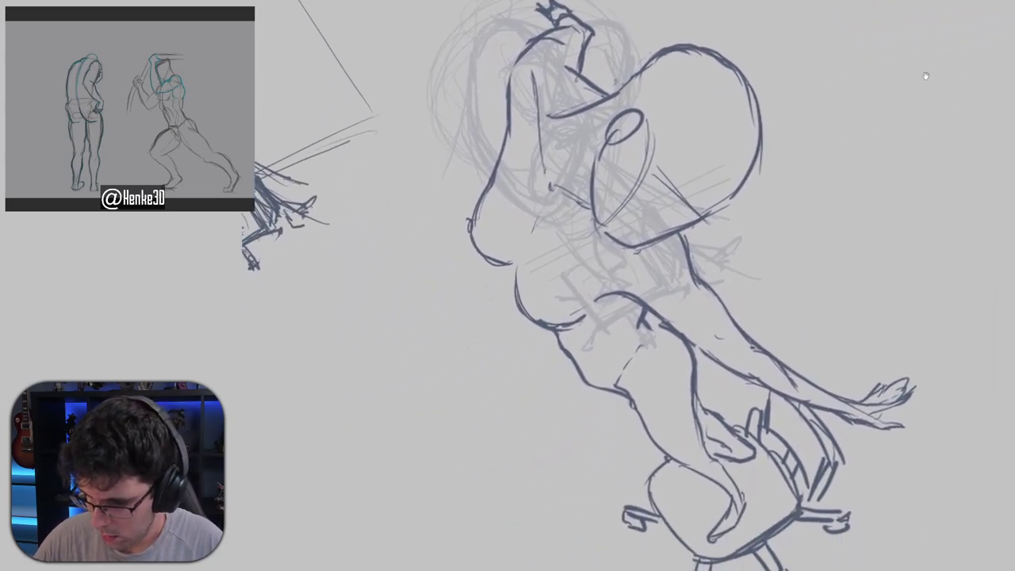
pyautogui.moveTo(738, 181); pyautogui.dragTo(803, 122)
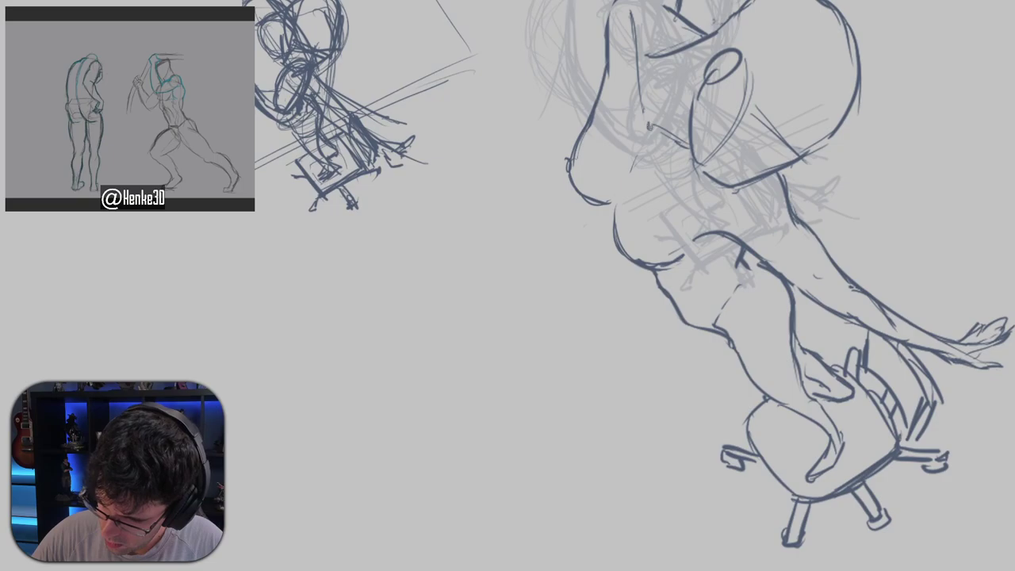
# Draw an orange guide line from the gap in the outer contour, through the torso and across the large rounded form.
pyautogui.moveTo(649, 129); pyautogui.dragTo(616, 201)
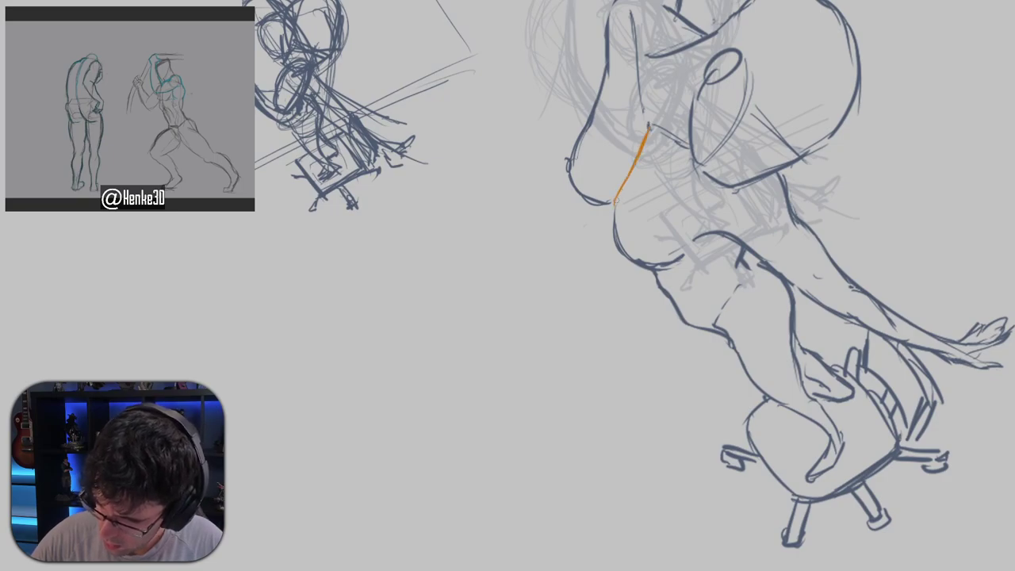
pyautogui.moveTo(643, 163); pyautogui.dragTo(615, 202)
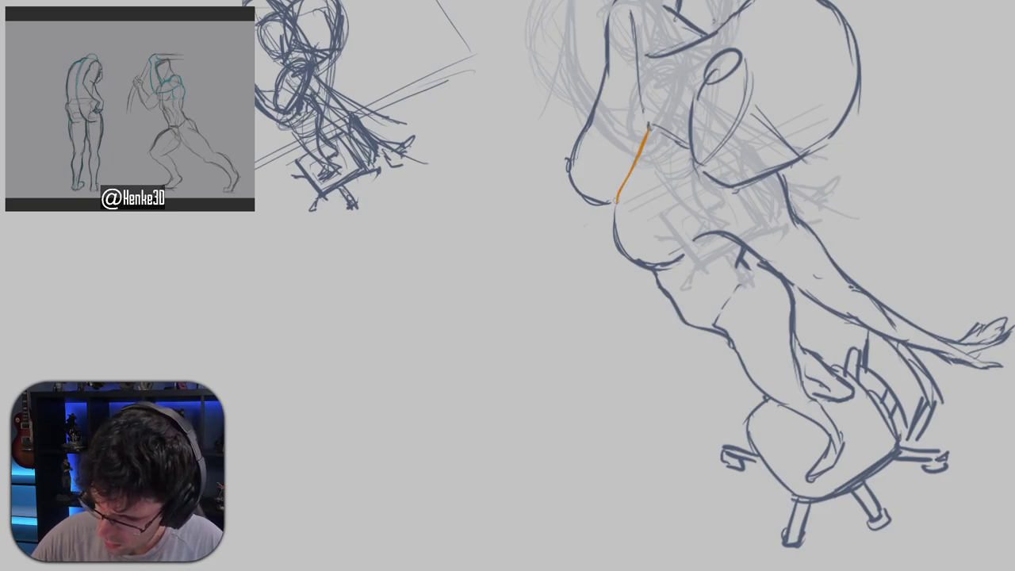
pyautogui.scroll(-1, 689, 157)
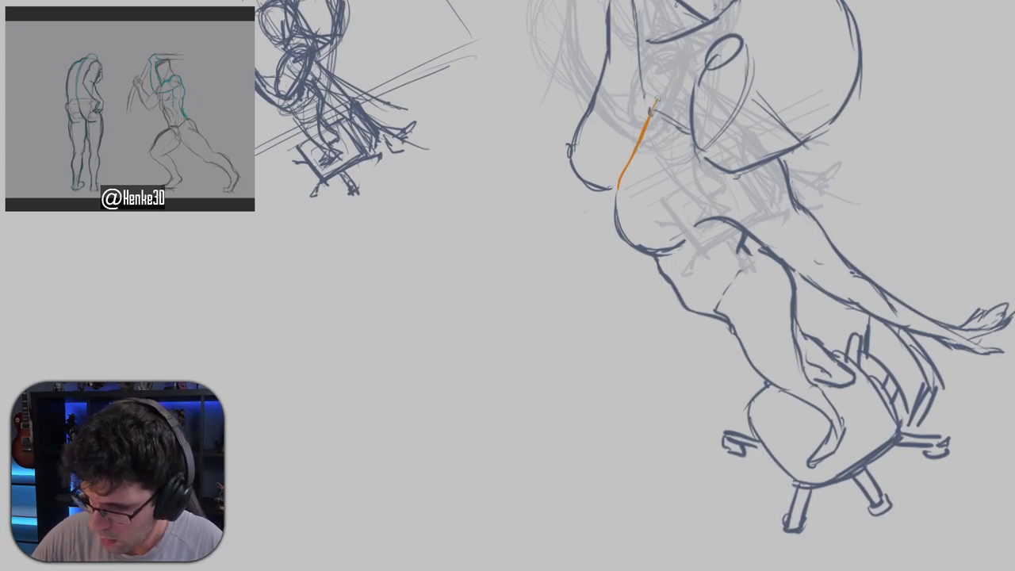
pyautogui.moveTo(657, 100)
pyautogui.mouseDown()
pyautogui.moveTo(692, 53)
pyautogui.moveTo(773, 3)
pyautogui.moveTo(836, 23)
pyautogui.moveTo(832, 14)
pyautogui.moveTo(854, 37)
pyautogui.mouseUp()
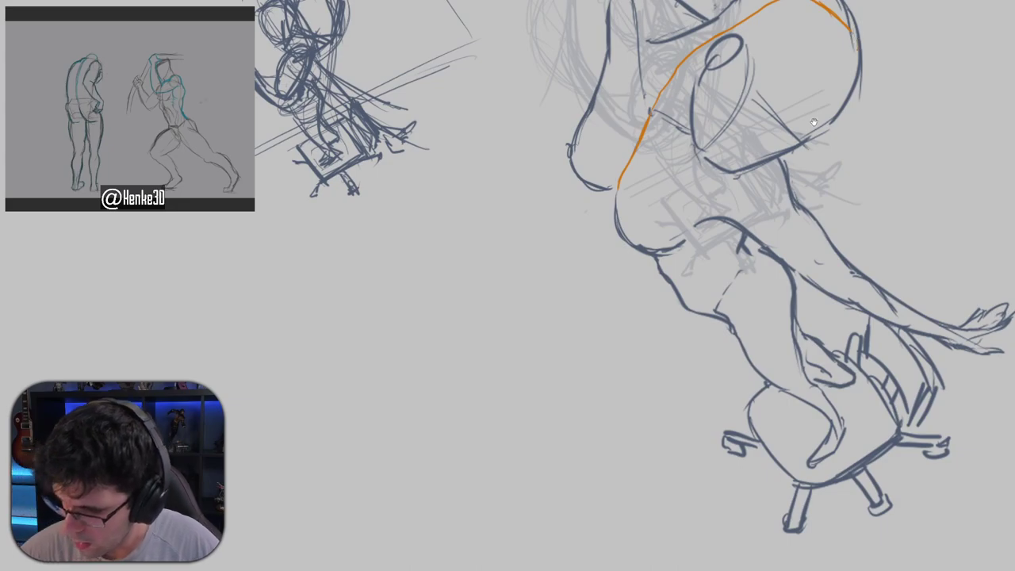
# Erase the contour beneath the lower rounded form and redraw it shallower, with a small bulge meeting the dashed leg line.
pyautogui.moveTo(725, 242); pyautogui.dragTo(744, 100)
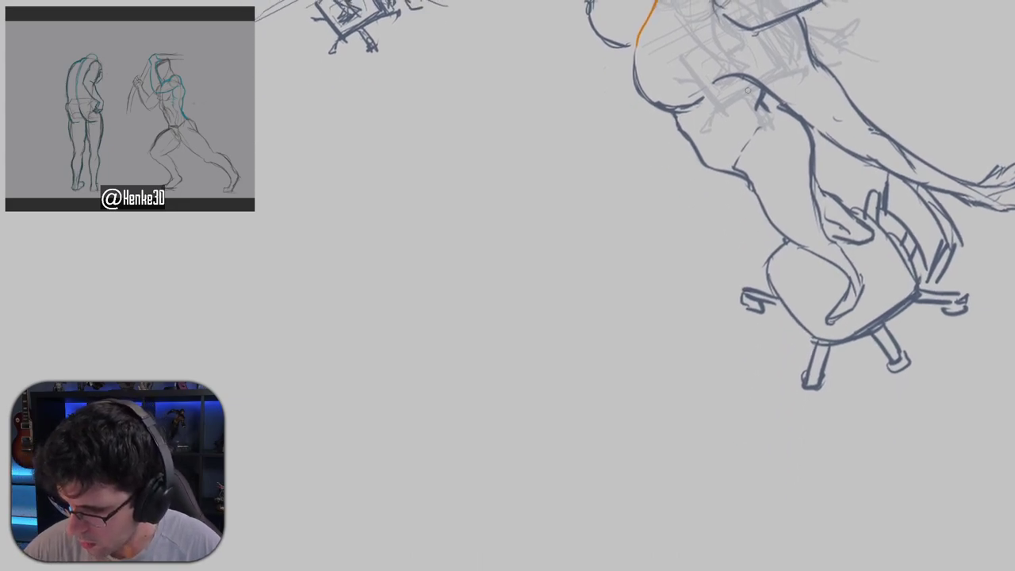
pyautogui.moveTo(815, 172); pyautogui.dragTo(778, 252)
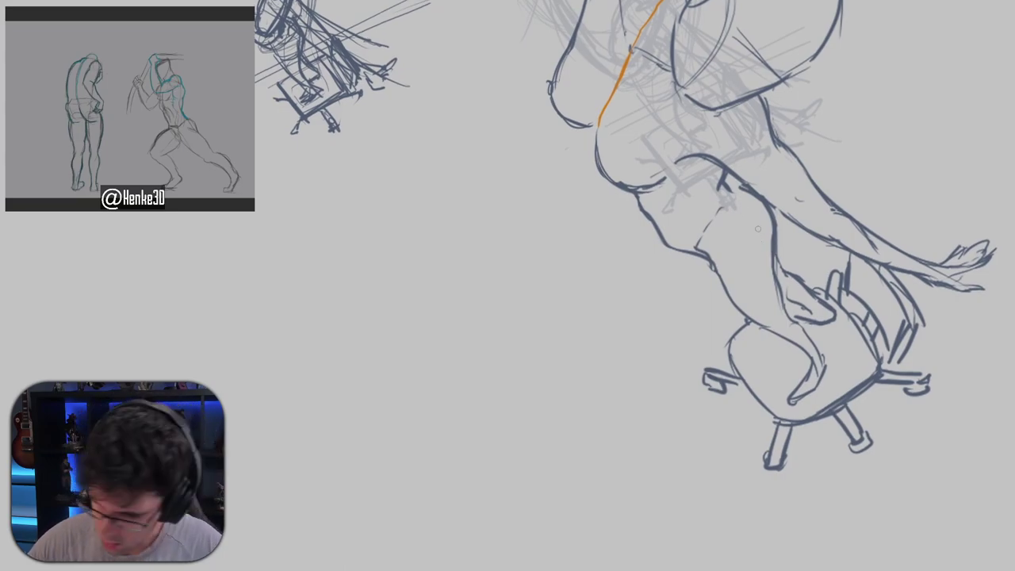
pyautogui.press('e')
pyautogui.moveTo(671, 255)
pyautogui.mouseDown()
pyautogui.moveTo(679, 264)
pyautogui.moveTo(652, 225)
pyautogui.moveTo(692, 260)
pyautogui.mouseUp()
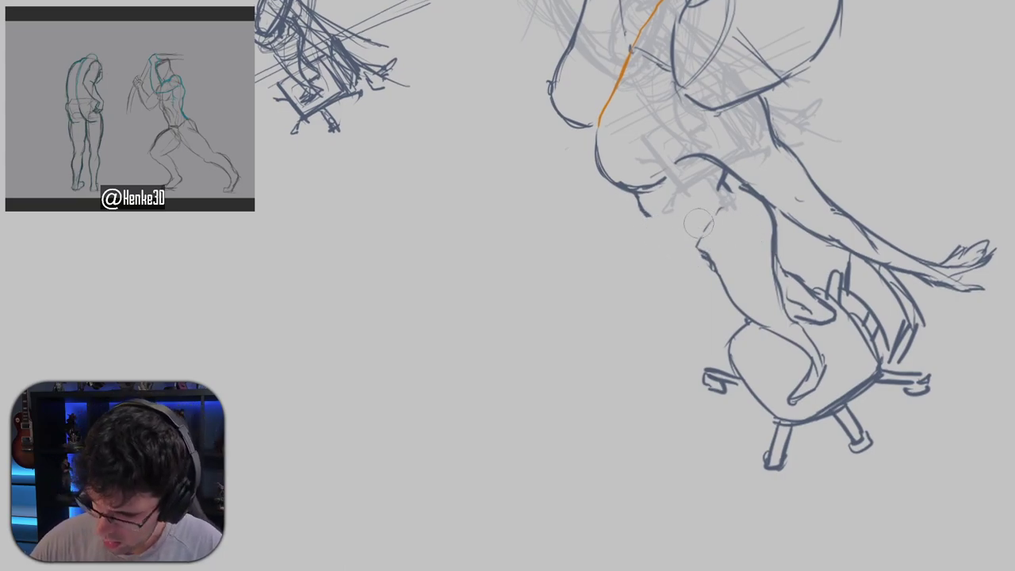
pyautogui.moveTo(698, 224)
pyautogui.mouseDown()
pyautogui.moveTo(631, 193)
pyautogui.moveTo(645, 186)
pyautogui.moveTo(660, 214)
pyautogui.mouseUp()
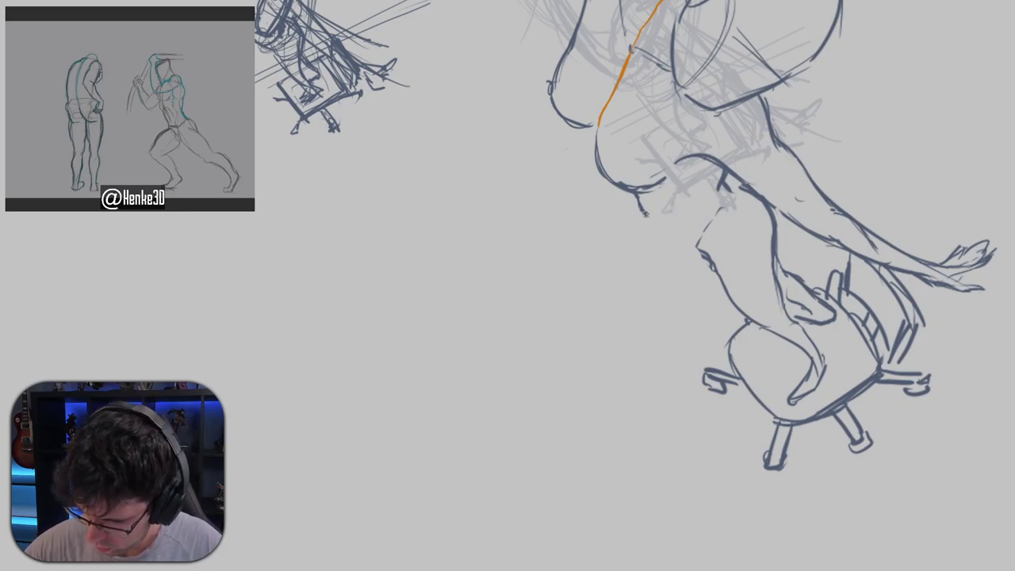
pyautogui.moveTo(646, 214); pyautogui.dragTo(688, 235)
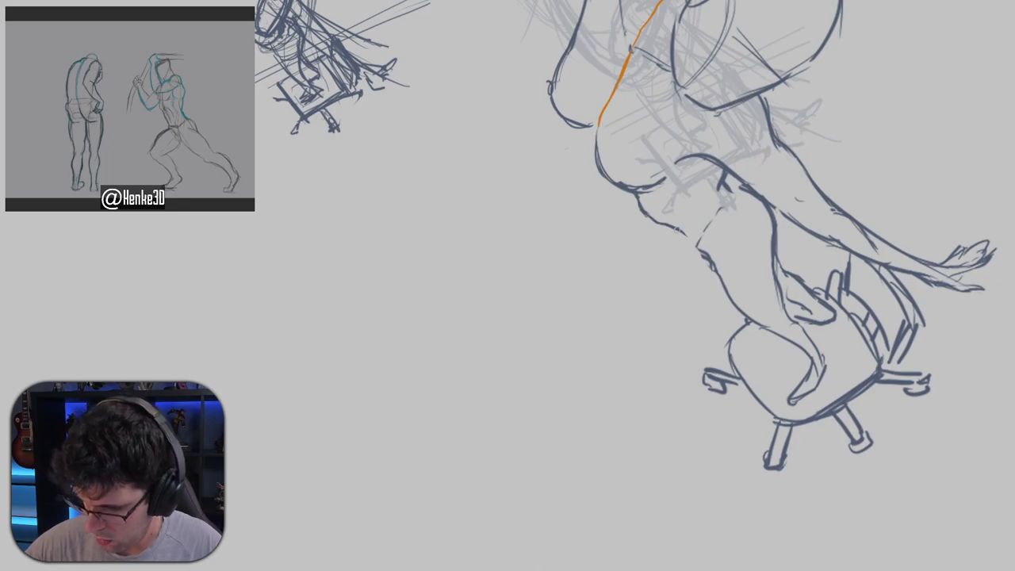
pyautogui.hotkey('ctrl', 'z')
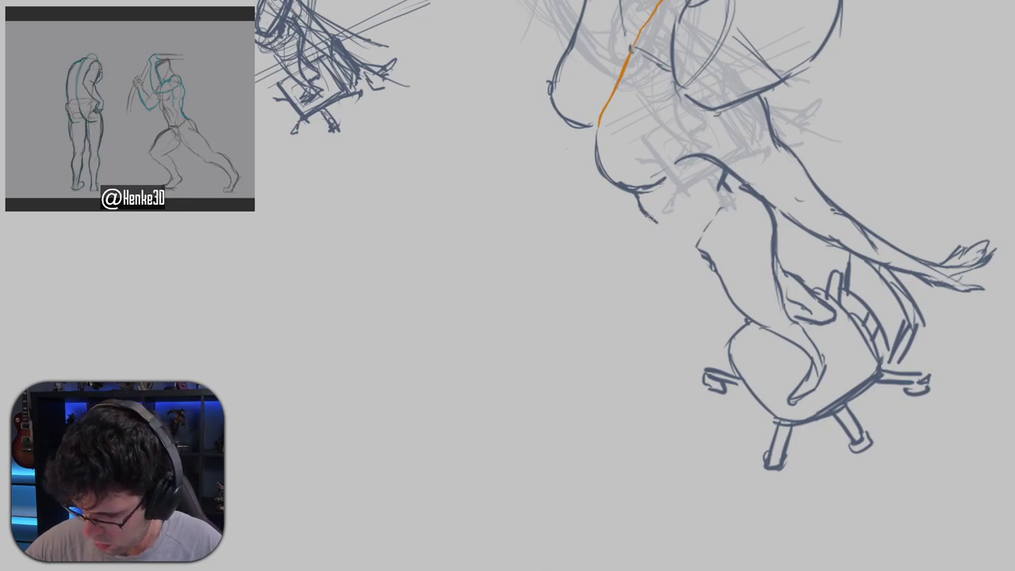
pyautogui.moveTo(658, 224)
pyautogui.mouseDown()
pyautogui.moveTo(697, 248)
pyautogui.moveTo(677, 238)
pyautogui.mouseUp()
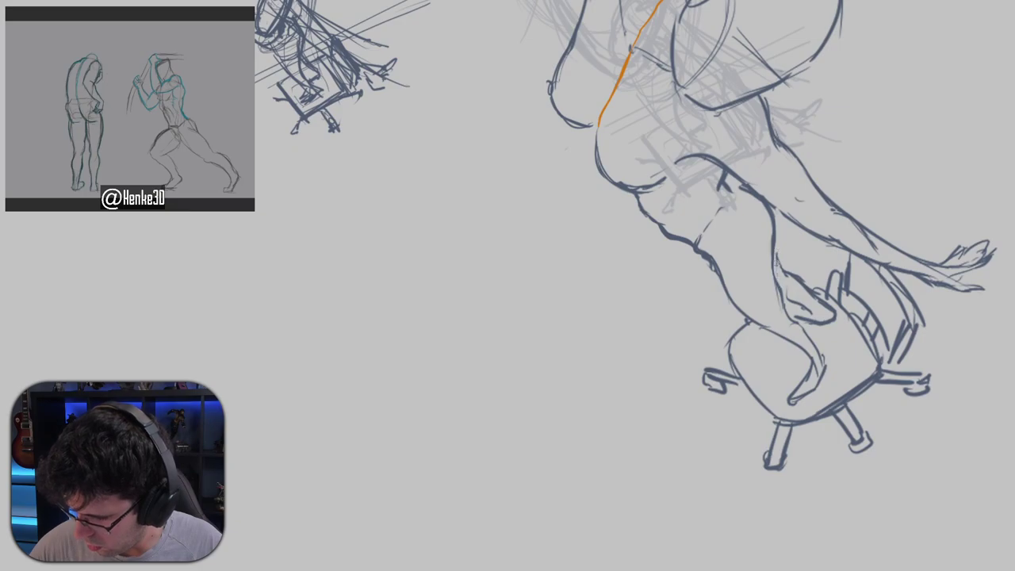
# Refine the two feet on the chair seat, sharpening the nearer foot's ankle and heel and reshaping the other foot's lower edge.
pyautogui.moveTo(774, 233)
pyautogui.mouseDown()
pyautogui.moveTo(781, 296)
pyautogui.moveTo(821, 360)
pyautogui.mouseUp()
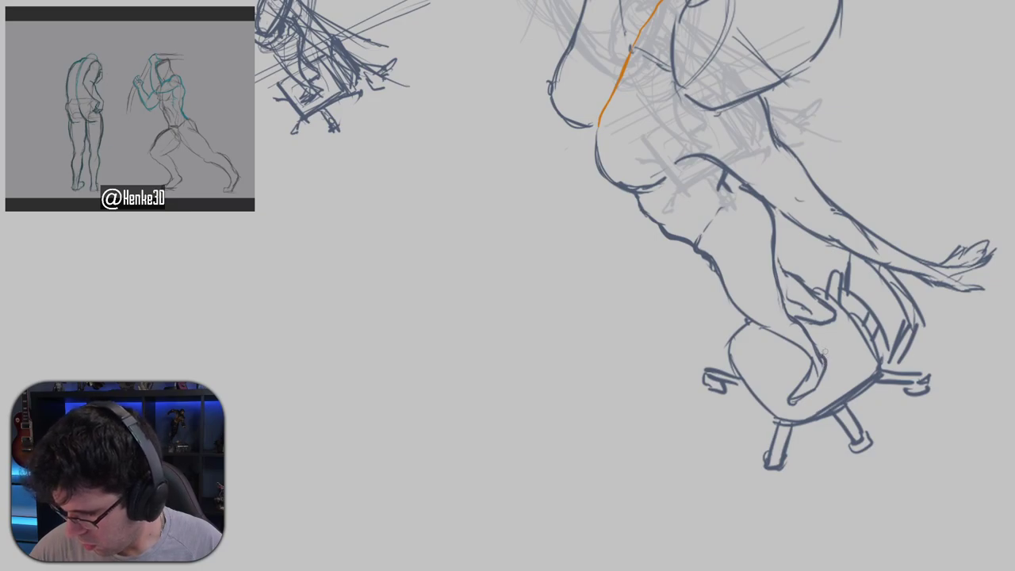
pyautogui.moveTo(829, 317); pyautogui.dragTo(760, 233)
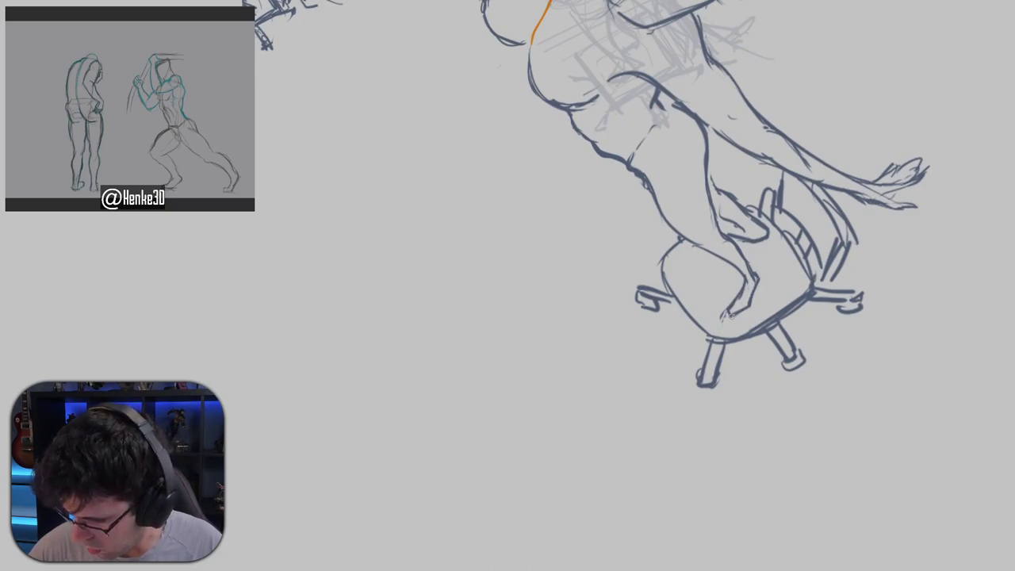
pyautogui.moveTo(742, 237); pyautogui.dragTo(739, 245)
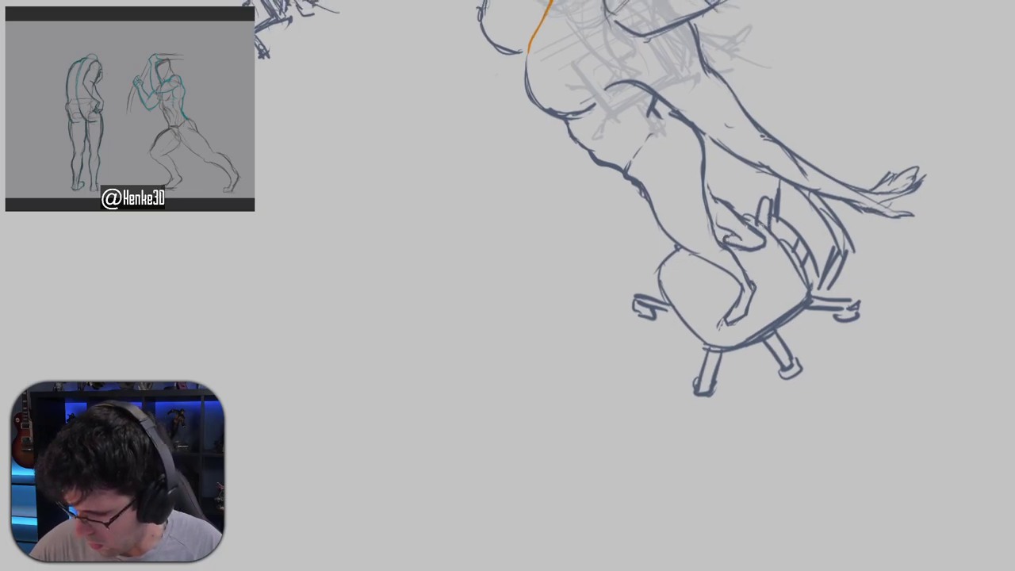
pyautogui.moveTo(783, 240); pyautogui.dragTo(758, 258)
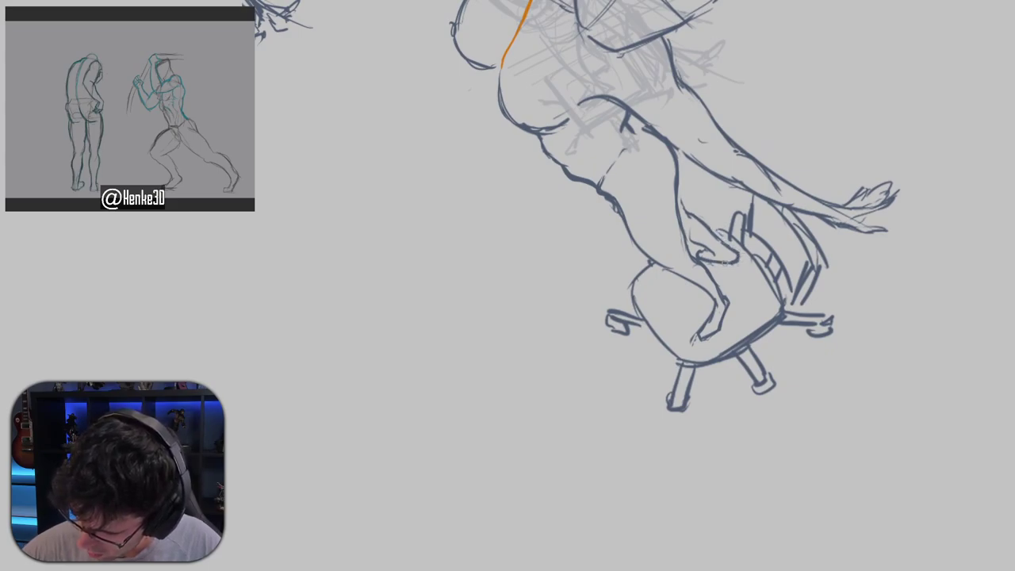
pyautogui.moveTo(715, 264); pyautogui.dragTo(704, 257)
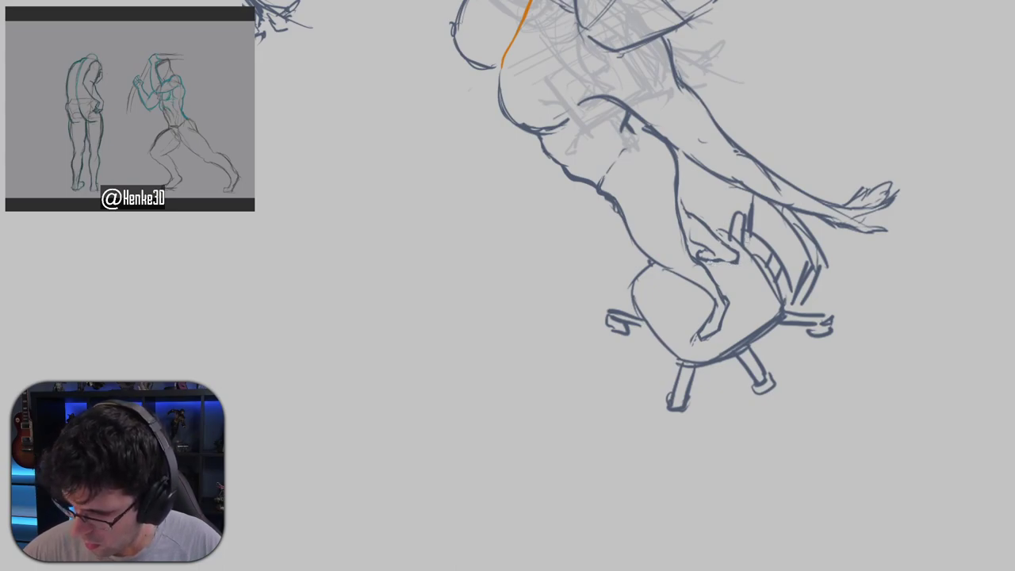
pyautogui.moveTo(839, 152)
pyautogui.mouseDown()
pyautogui.moveTo(863, 194)
pyautogui.moveTo(879, 267)
pyautogui.mouseUp()
pyautogui.moveTo(720, 229); pyautogui.dragTo(716, 252)
pyautogui.moveTo(806, 213); pyautogui.dragTo(837, 190)
pyautogui.hotkey('ctrl', 'z')
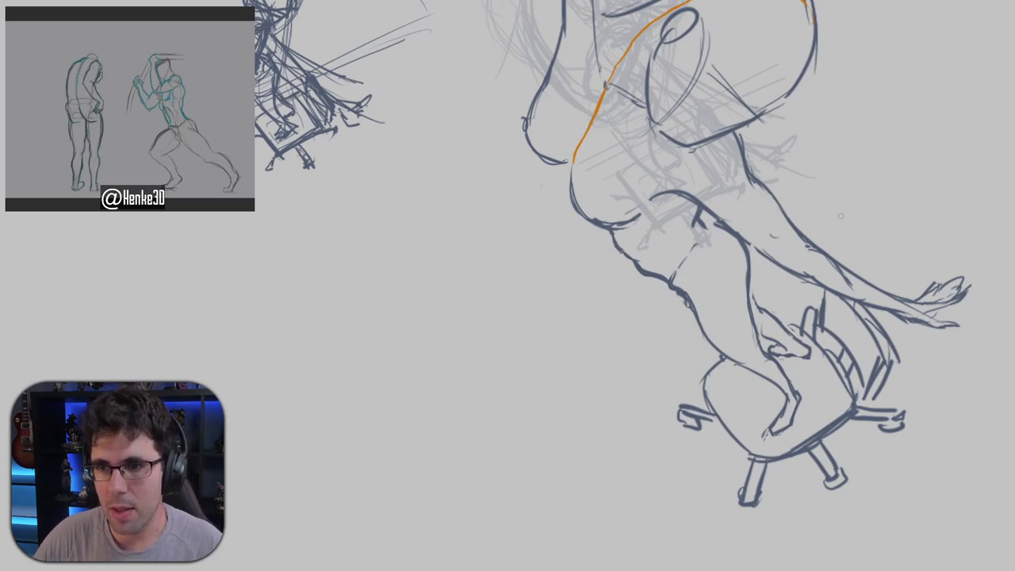
# Add an orange guide along the large rounded form's lower side and a second one curving around its far end.
pyautogui.moveTo(857, 195); pyautogui.dragTo(826, 268)
pyautogui.moveTo(829, 231)
pyautogui.mouseDown()
pyautogui.moveTo(822, 242)
pyautogui.moveTo(848, 179)
pyautogui.moveTo(822, 122)
pyautogui.mouseUp()
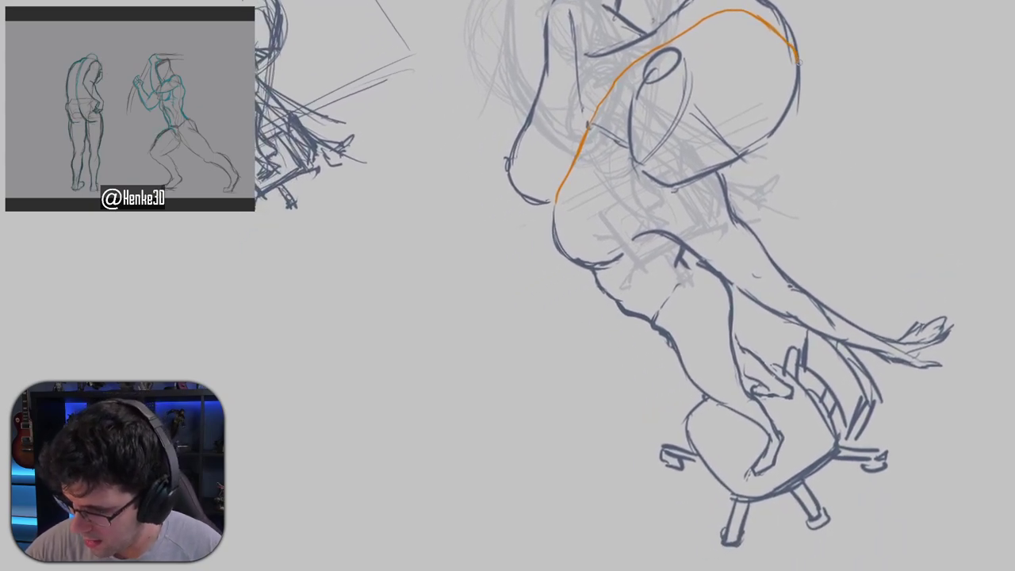
pyautogui.moveTo(783, 37)
pyautogui.mouseDown()
pyautogui.moveTo(795, 61)
pyautogui.moveTo(786, 105)
pyautogui.mouseUp()
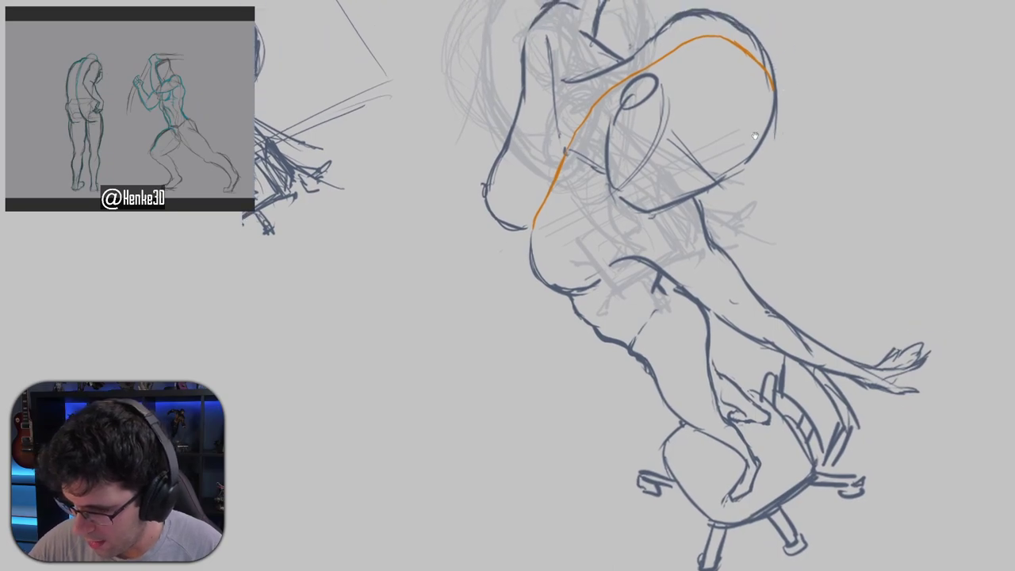
pyautogui.moveTo(632, 201); pyautogui.dragTo(734, 135)
pyautogui.moveTo(747, 32)
pyautogui.mouseDown()
pyautogui.moveTo(754, 99)
pyautogui.moveTo(754, 83)
pyautogui.moveTo(747, 117)
pyautogui.moveTo(720, 147)
pyautogui.mouseUp()
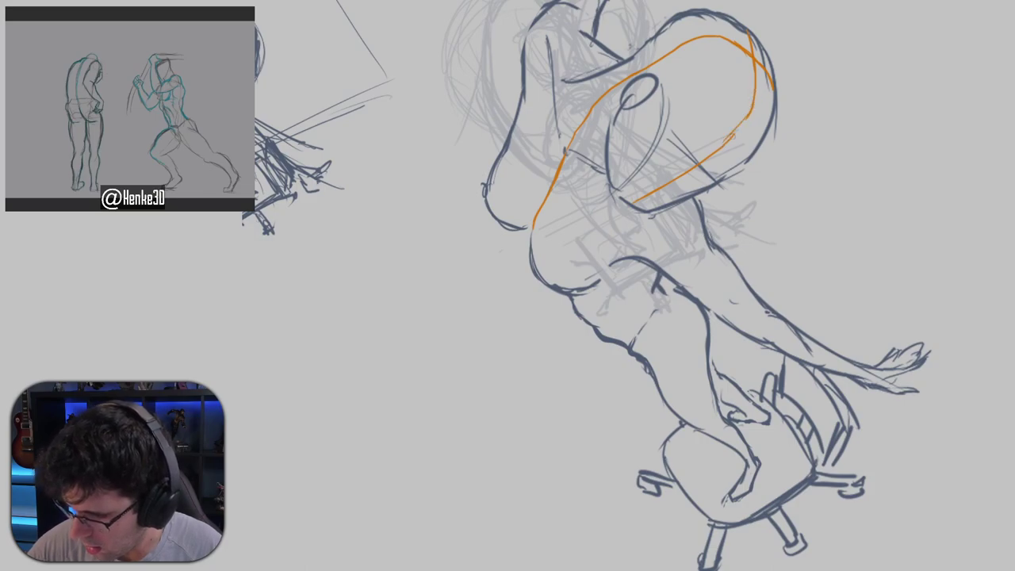
pyautogui.moveTo(751, 111); pyautogui.dragTo(731, 137)
# Draw an orange cross-contour from the form's upper edge past the small oval and down to its lower edge.
pyautogui.moveTo(696, 104); pyautogui.dragTo(718, 99)
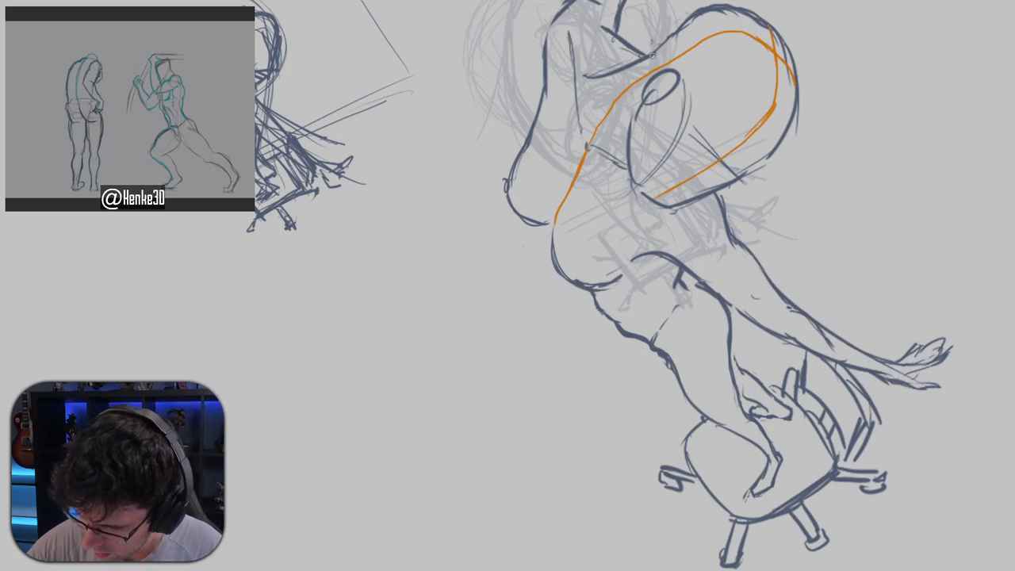
pyautogui.moveTo(651, 56); pyautogui.dragTo(655, 78)
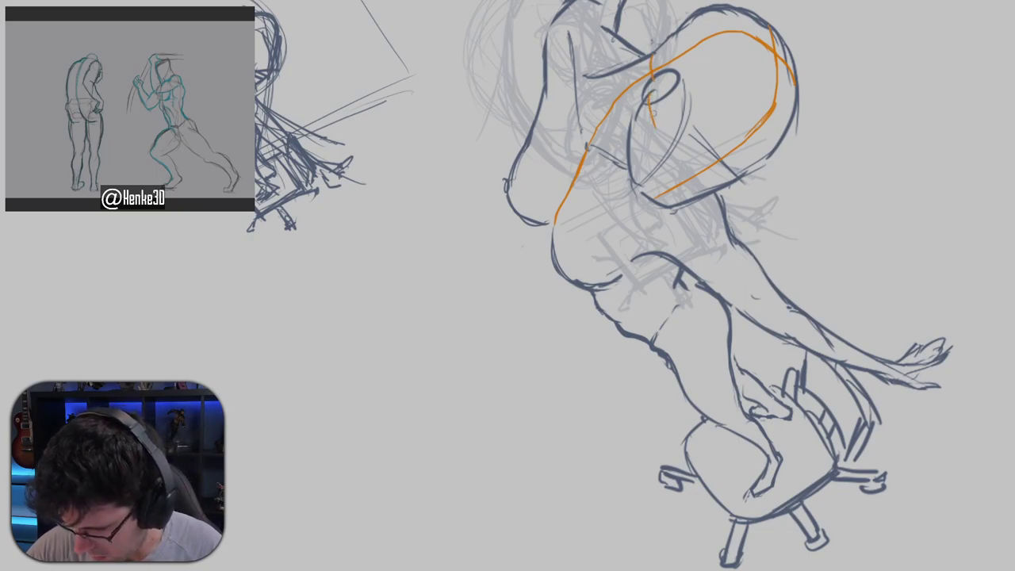
pyautogui.moveTo(648, 93); pyautogui.dragTo(661, 145)
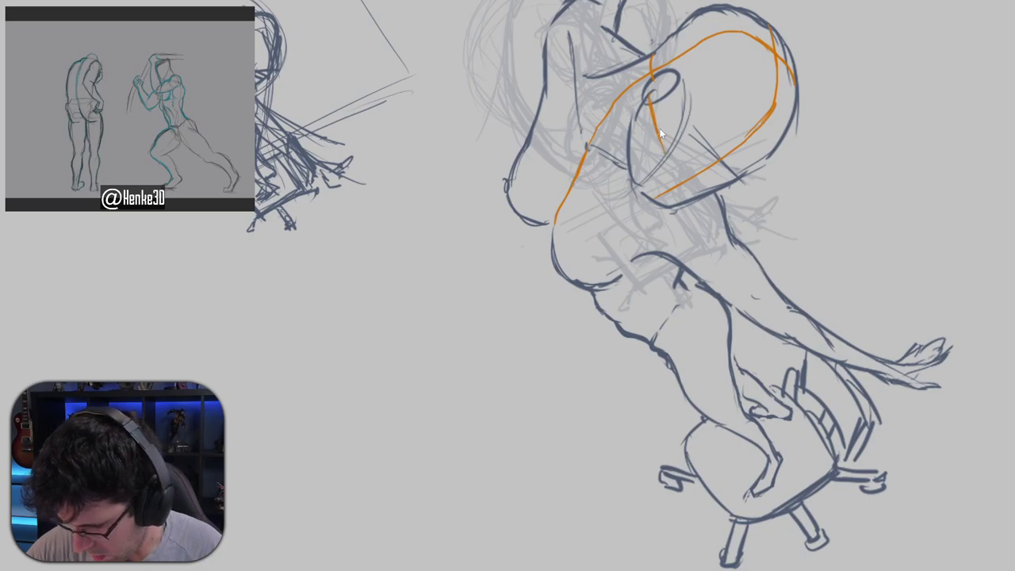
pyautogui.hotkey('ctrl', 'z')
pyautogui.moveTo(648, 97); pyautogui.dragTo(666, 150)
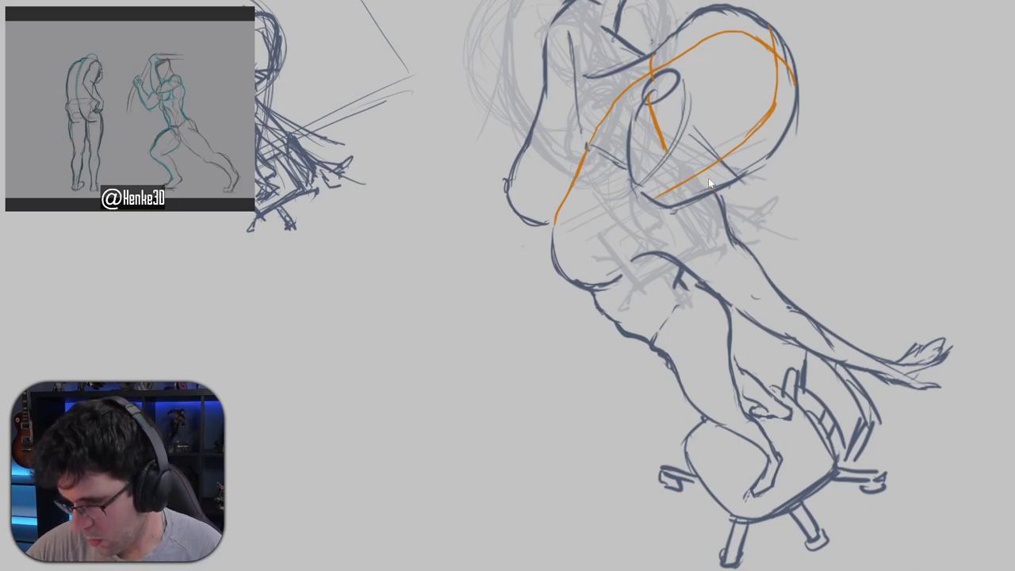
pyautogui.moveTo(667, 154); pyautogui.dragTo(710, 189)
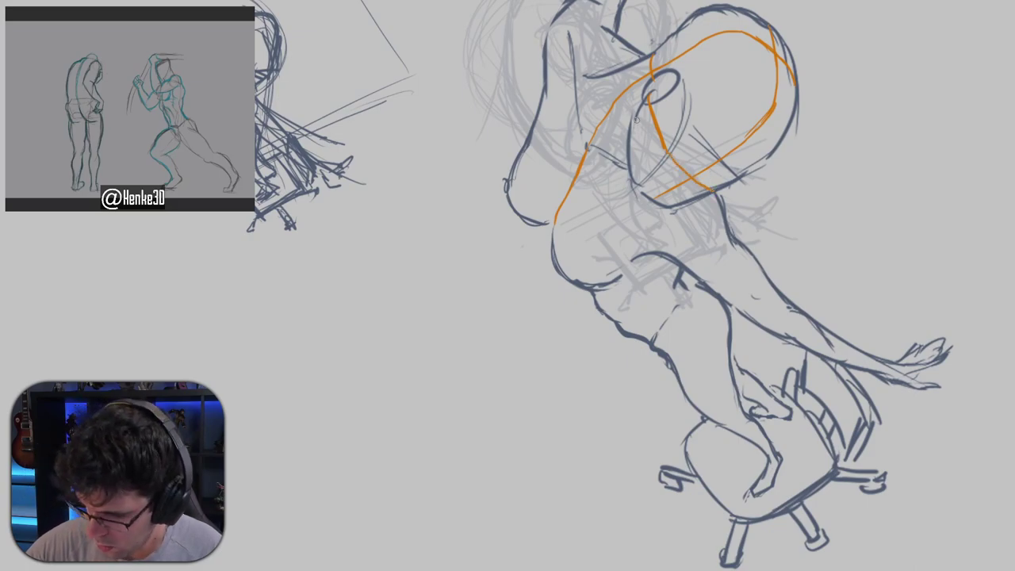
# Add more curved orange cross-contours on both sides of the first one to wrap the large rounded form.
pyautogui.moveTo(633, 119)
pyautogui.mouseDown()
pyautogui.moveTo(645, 171)
pyautogui.moveTo(683, 201)
pyautogui.mouseUp()
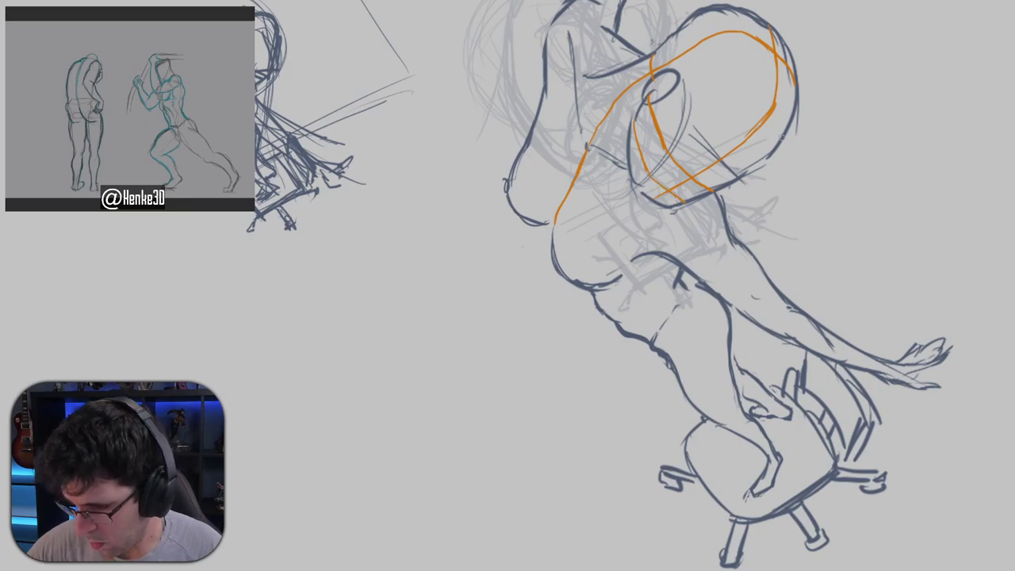
pyautogui.moveTo(672, 32)
pyautogui.mouseDown()
pyautogui.moveTo(691, 111)
pyautogui.moveTo(720, 141)
pyautogui.mouseUp()
pyautogui.hotkey('ctrl', 'z')
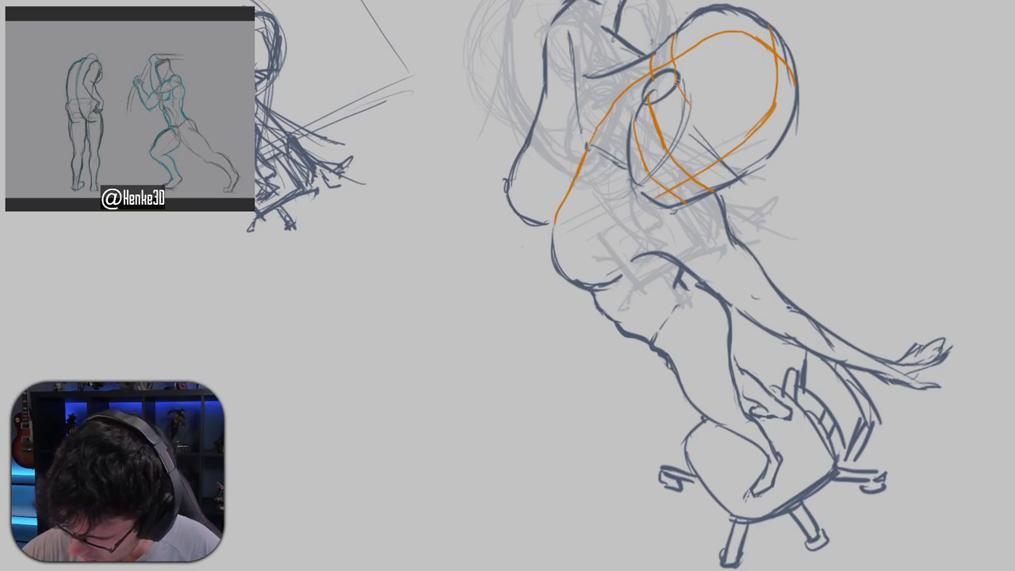
pyautogui.moveTo(675, 79)
pyautogui.mouseDown()
pyautogui.moveTo(697, 122)
pyautogui.moveTo(751, 171)
pyautogui.mouseUp()
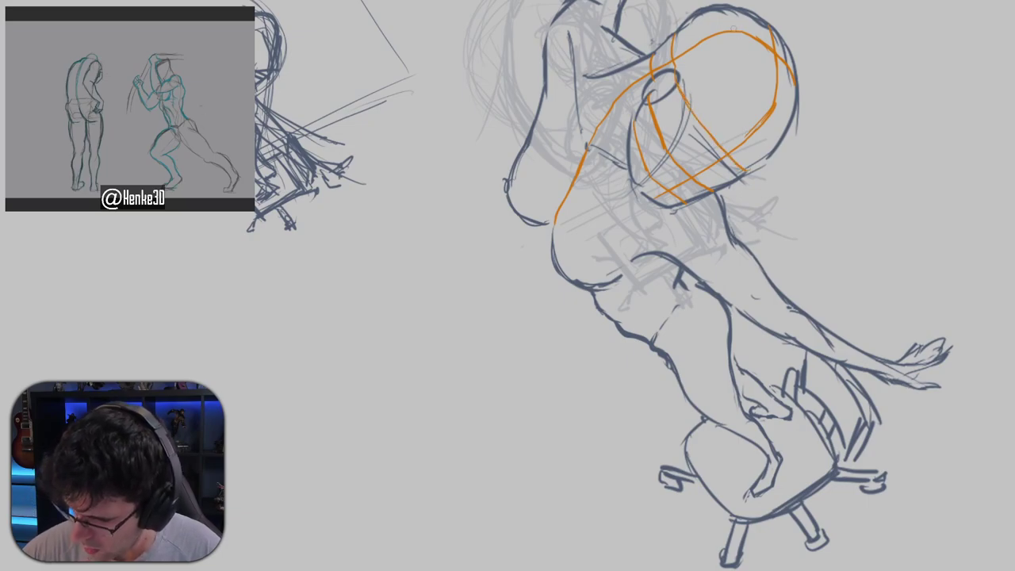
pyautogui.moveTo(713, 9)
pyautogui.mouseDown()
pyautogui.moveTo(705, 38)
pyautogui.moveTo(723, 89)
pyautogui.moveTo(780, 145)
pyautogui.moveTo(762, 115)
pyautogui.moveTo(830, 76)
pyautogui.mouseUp()
pyautogui.moveTo(781, 50); pyautogui.dragTo(807, 115)
pyautogui.moveTo(846, 182); pyautogui.dragTo(807, 33)
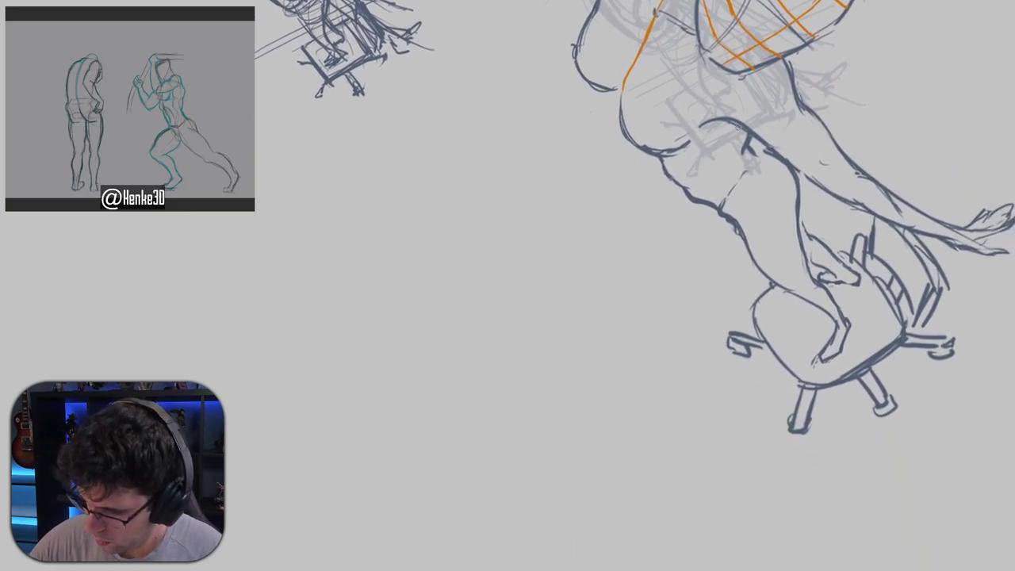
# Draw an orange guide from the hip through the knee area down the standing leg to its ankle.
pyautogui.moveTo(726, 119); pyautogui.dragTo(723, 168)
pyautogui.moveTo(722, 168)
pyautogui.mouseDown()
pyautogui.moveTo(747, 169)
pyautogui.moveTo(741, 179)
pyautogui.moveTo(770, 198)
pyautogui.moveTo(769, 161)
pyautogui.moveTo(749, 168)
pyautogui.moveTo(790, 246)
pyautogui.moveTo(728, 195)
pyautogui.moveTo(758, 232)
pyautogui.mouseUp()
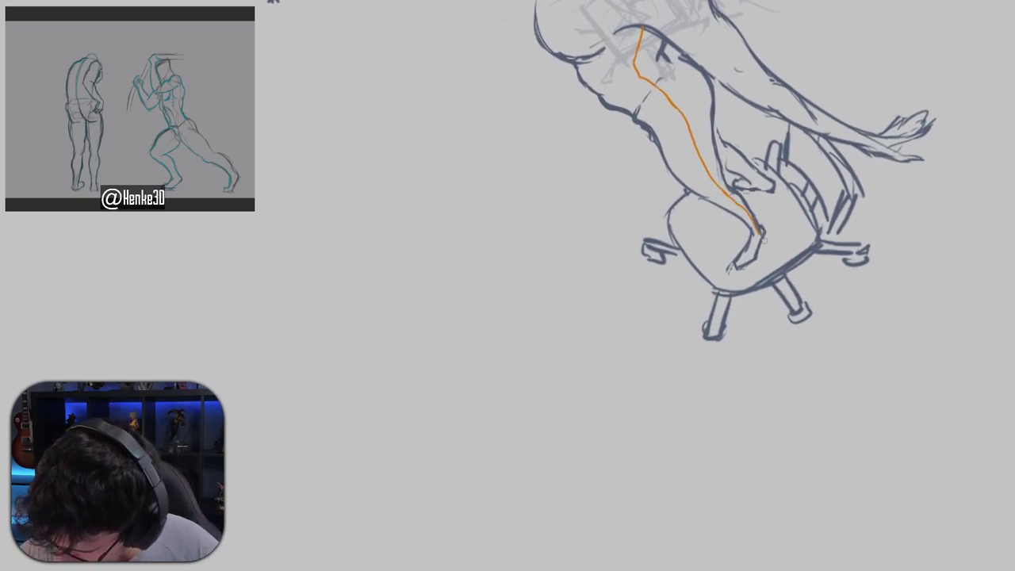
pyautogui.moveTo(786, 179); pyautogui.dragTo(818, 344)
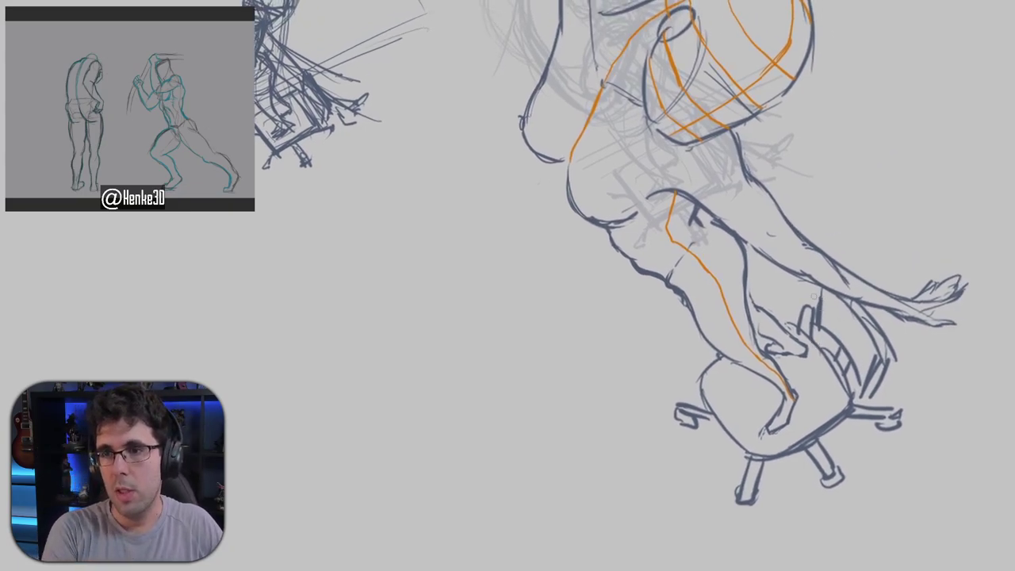
# Add curved orange cross-contours at intervals along the extended rear leg, from the upper thigh to near the foot.
pyautogui.moveTo(813, 296); pyautogui.dragTo(843, 266)
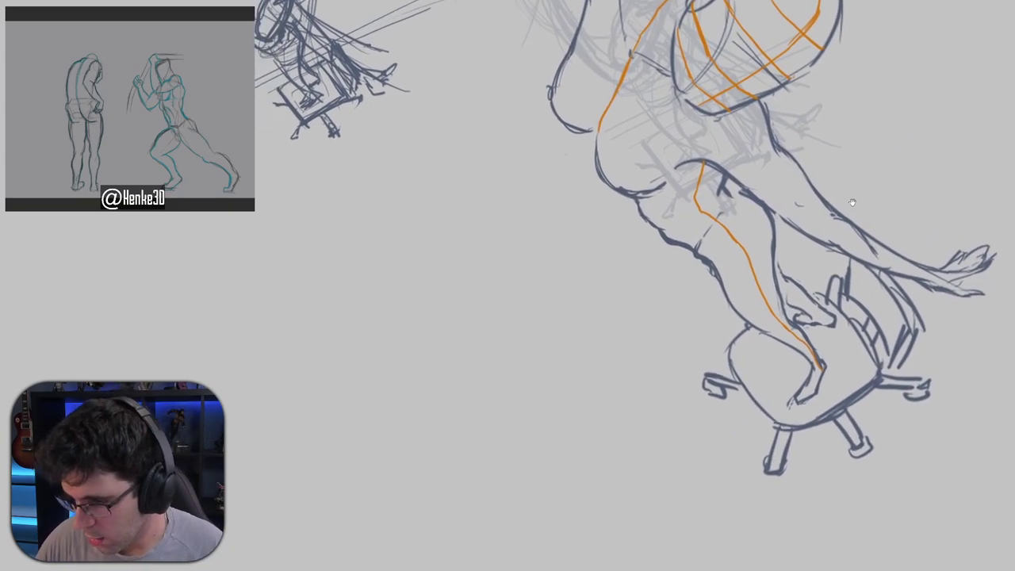
pyautogui.moveTo(777, 148); pyautogui.dragTo(734, 129)
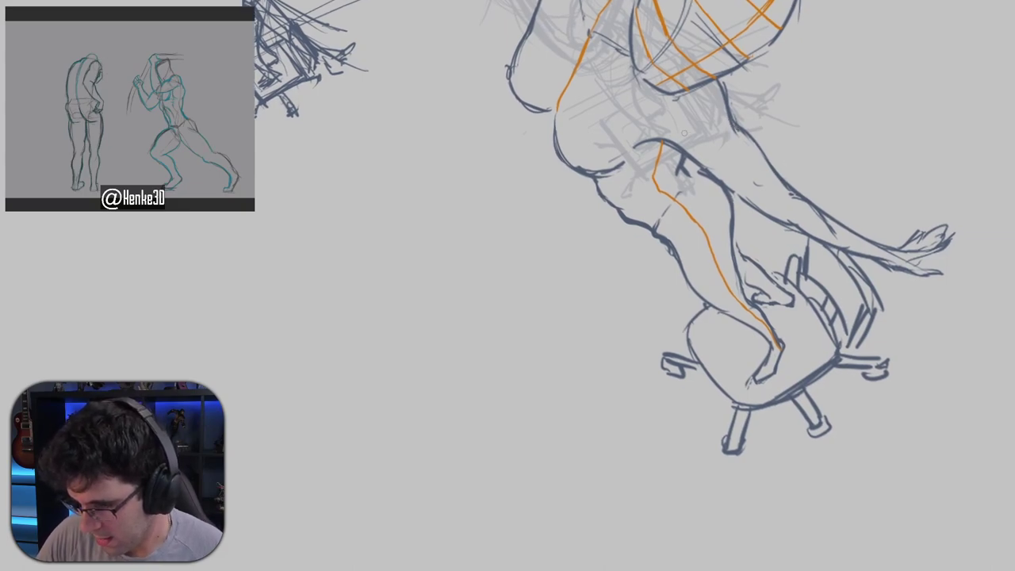
pyautogui.moveTo(676, 146)
pyautogui.mouseDown()
pyautogui.moveTo(719, 104)
pyautogui.moveTo(737, 129)
pyautogui.moveTo(701, 162)
pyautogui.mouseUp()
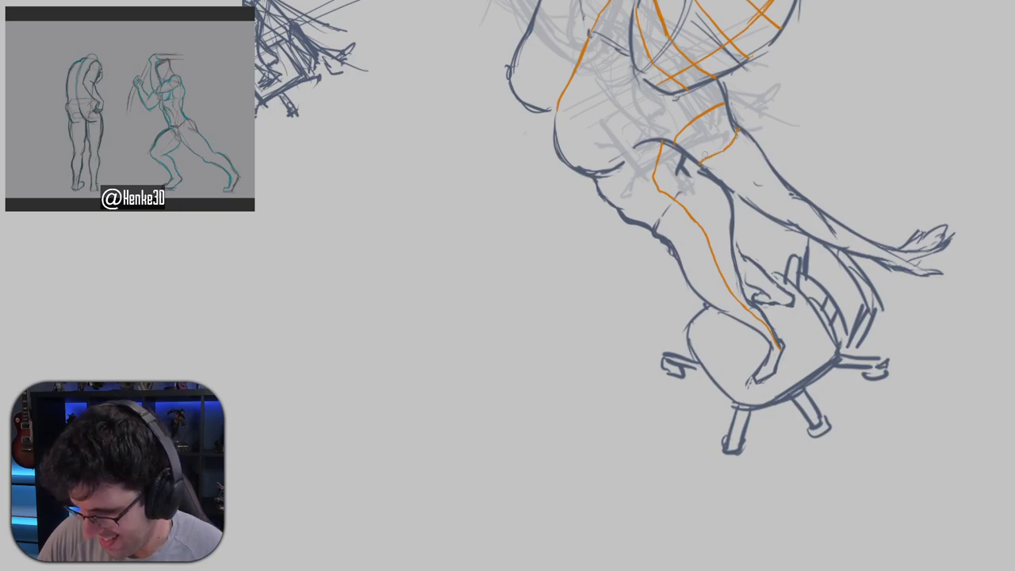
pyautogui.moveTo(762, 150)
pyautogui.mouseDown()
pyautogui.moveTo(729, 186)
pyautogui.moveTo(786, 181)
pyautogui.moveTo(773, 159)
pyautogui.mouseUp()
pyautogui.hotkey('ctrl', 'z')
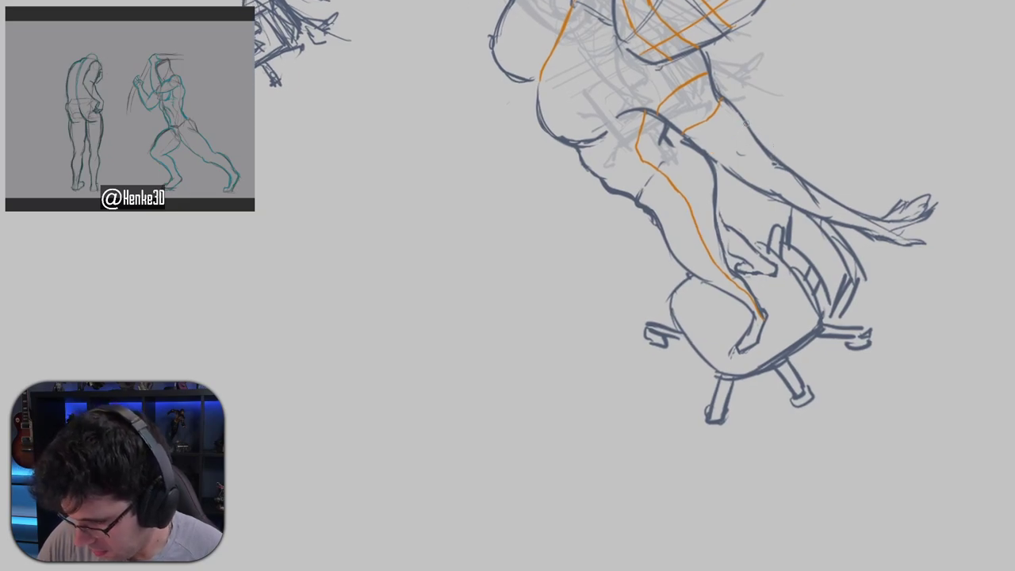
pyautogui.moveTo(746, 125)
pyautogui.mouseDown()
pyautogui.moveTo(715, 155)
pyautogui.moveTo(760, 164)
pyautogui.moveTo(742, 176)
pyautogui.moveTo(785, 182)
pyautogui.moveTo(773, 190)
pyautogui.moveTo(794, 194)
pyautogui.moveTo(811, 210)
pyautogui.mouseUp()
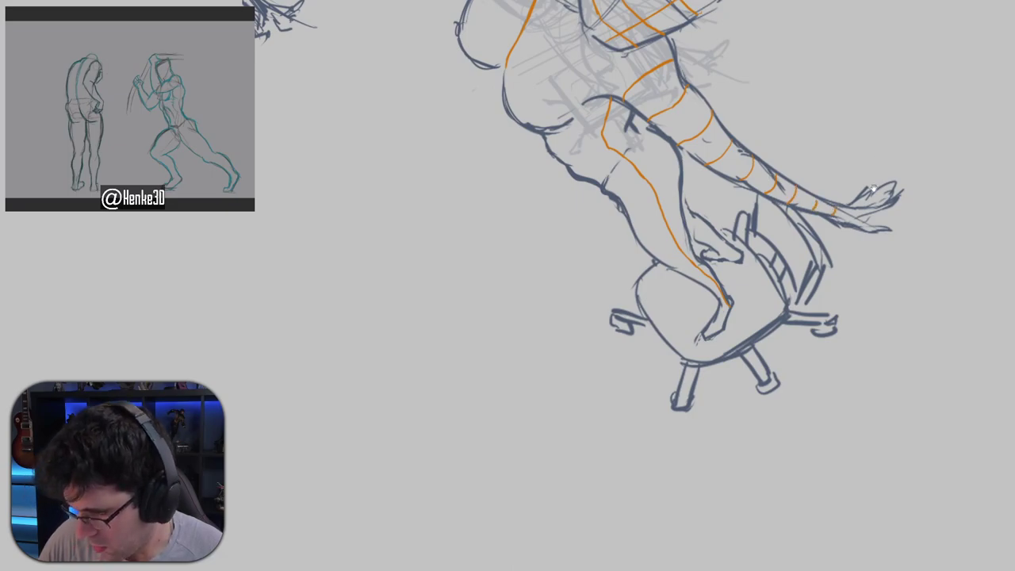
# Wrap the raised forearm and wrist with short curved orange cross-contours, undoing the strokes that miss the form.
pyautogui.moveTo(829, 157)
pyautogui.mouseDown()
pyautogui.moveTo(822, 151)
pyautogui.moveTo(860, 193)
pyautogui.moveTo(891, 405)
pyautogui.mouseUp()
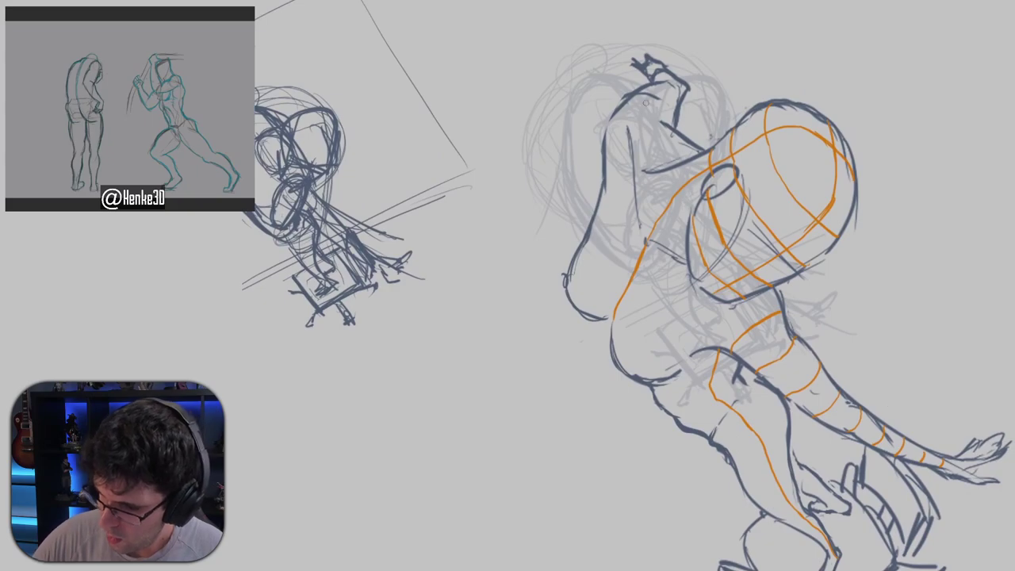
pyautogui.moveTo(633, 99)
pyautogui.mouseDown()
pyautogui.moveTo(666, 104)
pyautogui.moveTo(676, 122)
pyautogui.mouseUp()
pyautogui.hotkey('ctrl', 'z')
pyautogui.hotkey('ctrl', 'z')
pyautogui.moveTo(646, 88)
pyautogui.mouseDown()
pyautogui.moveTo(673, 110)
pyautogui.moveTo(678, 103)
pyautogui.mouseUp()
pyautogui.hotkey('ctrl', 'z')
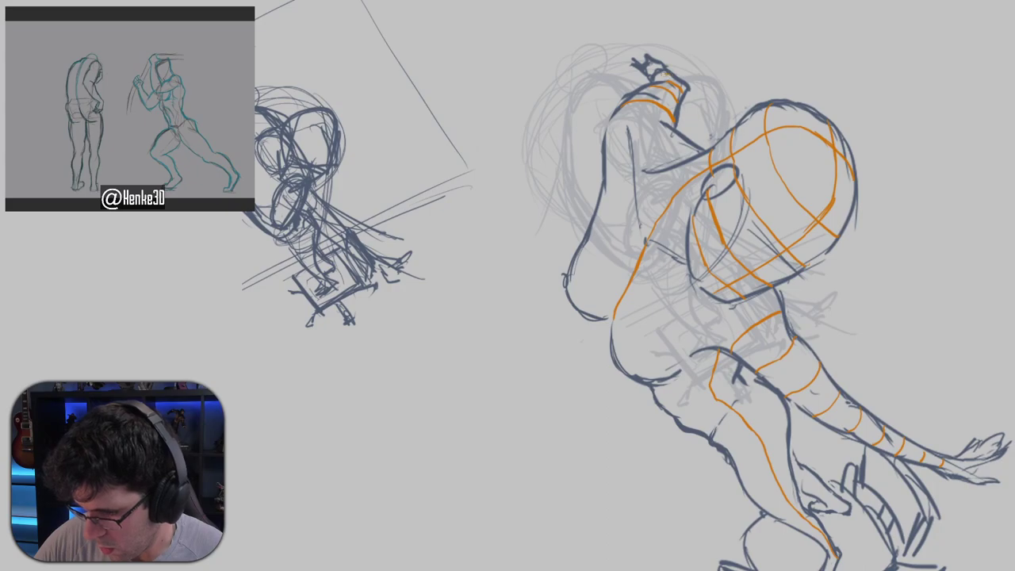
pyautogui.moveTo(710, 101); pyautogui.dragTo(708, 26)
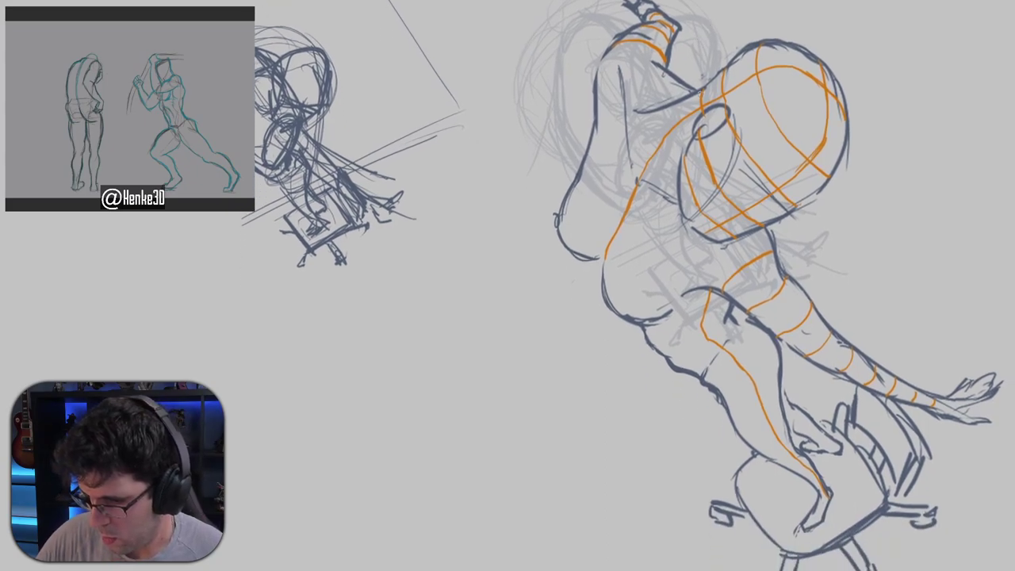
pyautogui.moveTo(848, 93); pyautogui.dragTo(816, 125)
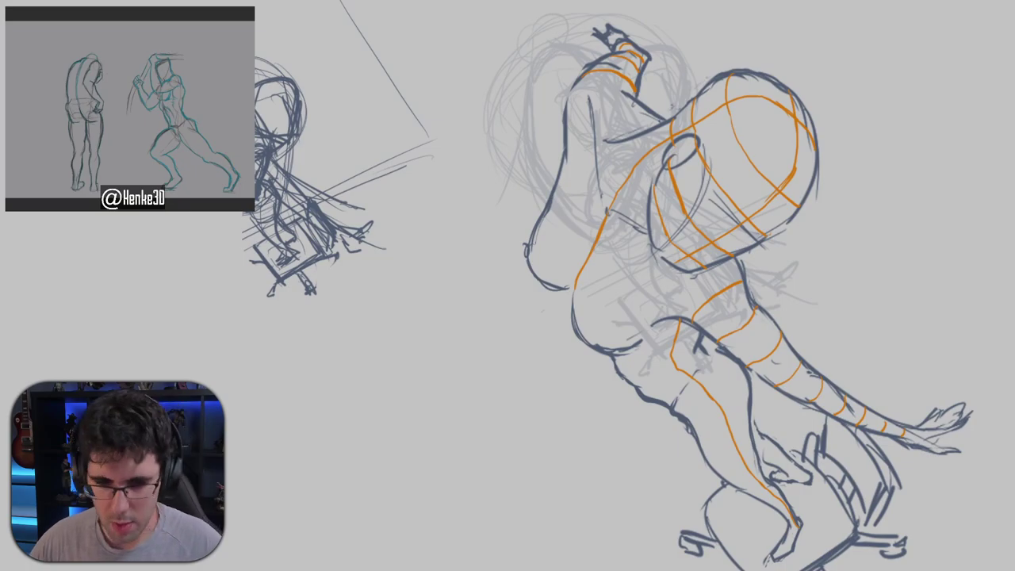
pyautogui.press('Delete')
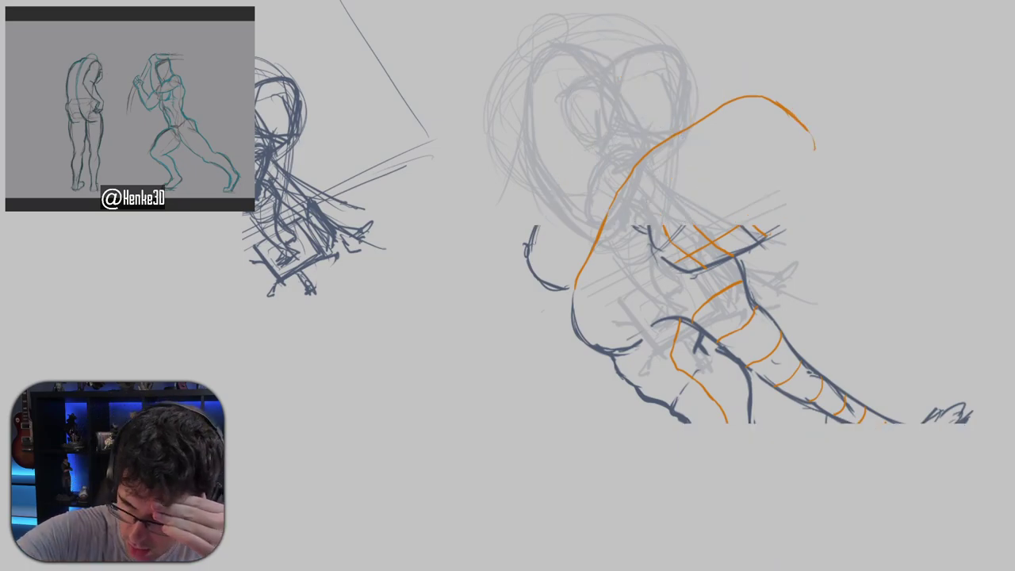
pyautogui.hotkey('ctrl', 'shift', 'z')
pyautogui.hotkey('ctrl', 'shift', 'z')
pyautogui.hotkey('ctrl', 'shift', 'z')
pyautogui.hotkey('ctrl', 'shift', 'z')
pyautogui.hotkey('ctrl', 'shift', 'z')
pyautogui.hotkey('ctrl', 'shift', 'z')
pyautogui.hotkey('ctrl', 'shift', 'z')
pyautogui.hotkey('ctrl', 'shift', 'z')
pyautogui.hotkey('ctrl', 'shift', 'z')
pyautogui.hotkey('ctrl', 'shift', 'z')
pyautogui.hotkey('ctrl', 'shift', 'z')
pyautogui.hotkey('ctrl', 'shift', 'z')
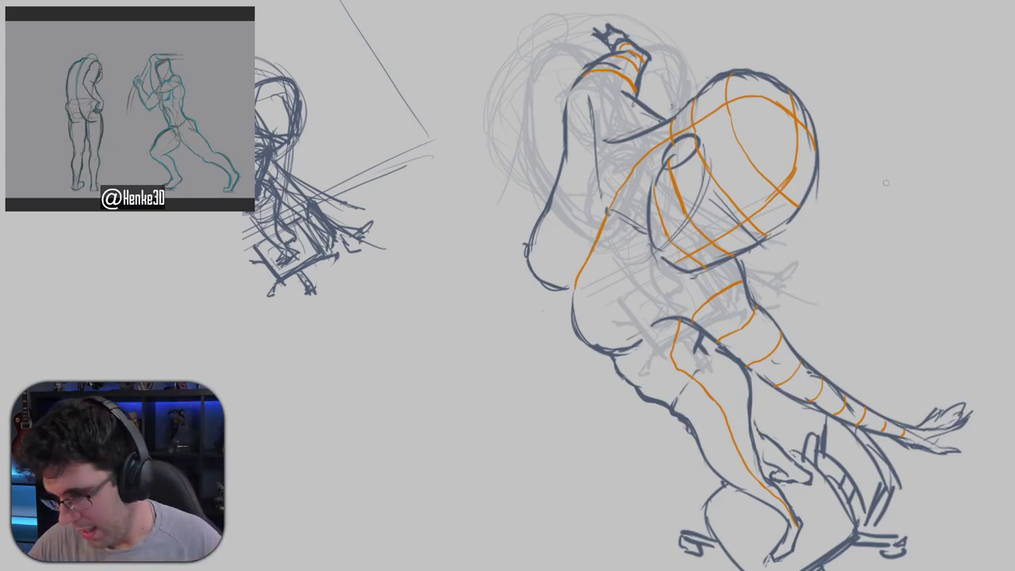
# Select the raised arm and hand and shift them slightly closer to the large rounded form.
pyautogui.moveTo(886, 183)
pyautogui.mouseDown()
pyautogui.moveTo(887, 171)
pyautogui.moveTo(883, 235)
pyautogui.mouseUp()
pyautogui.moveTo(652, 22)
pyautogui.mouseDown()
pyautogui.moveTo(563, 47)
pyautogui.moveTo(551, 171)
pyautogui.mouseUp()
pyautogui.moveTo(648, 119); pyautogui.dragTo(672, 31)
pyautogui.moveTo(656, 82); pyautogui.dragTo(682, 96)
pyautogui.hotkey('ctrl', 'd')
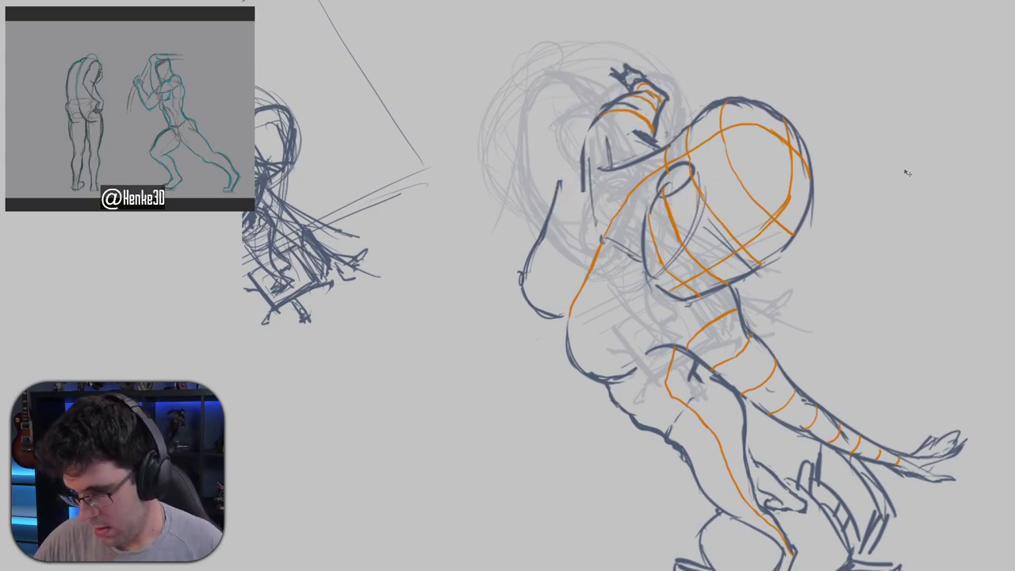
# Erase the broken lines below the moved arm and redraw the outer contour from the rounded front up to the elbow.
pyautogui.press('e')
pyautogui.moveTo(599, 182)
pyautogui.mouseDown()
pyautogui.moveTo(563, 182)
pyautogui.moveTo(550, 214)
pyautogui.mouseUp()
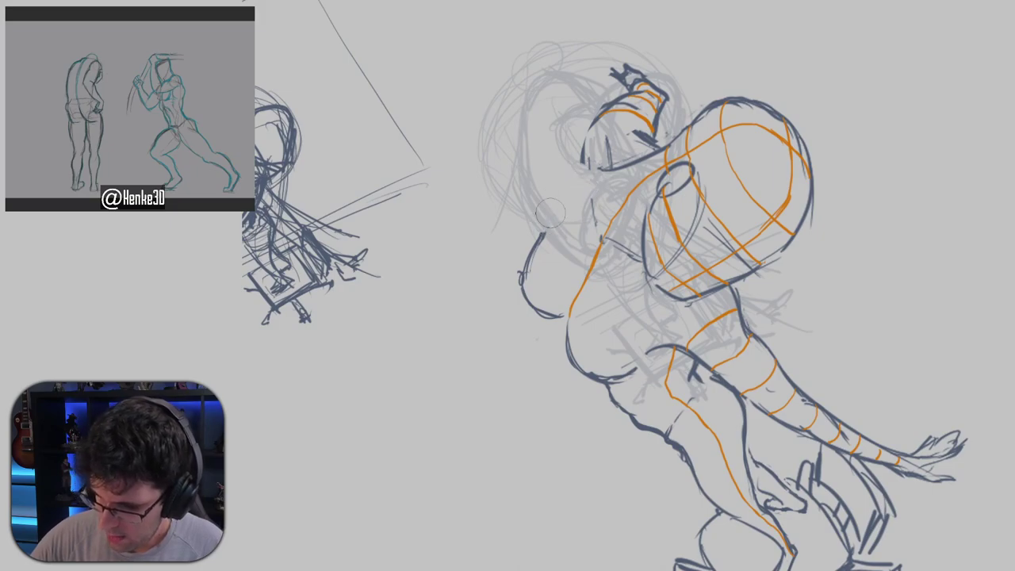
pyautogui.press('b')
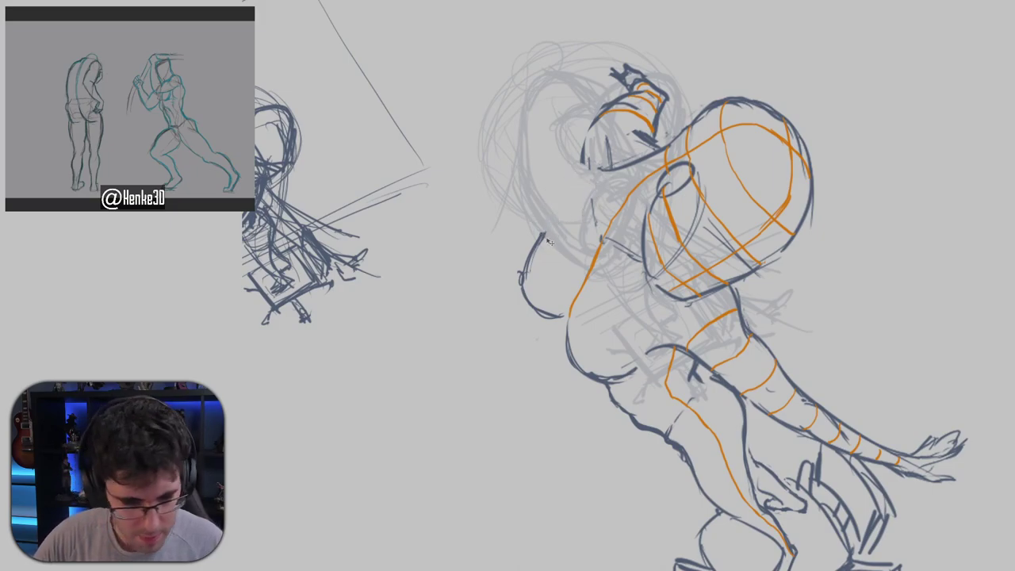
pyautogui.moveTo(544, 236)
pyautogui.mouseDown()
pyautogui.moveTo(601, 115)
pyautogui.moveTo(610, 122)
pyautogui.moveTo(607, 106)
pyautogui.moveTo(650, 84)
pyautogui.moveTo(602, 107)
pyautogui.moveTo(579, 161)
pyautogui.mouseUp()
pyautogui.moveTo(611, 101); pyautogui.dragTo(637, 92)
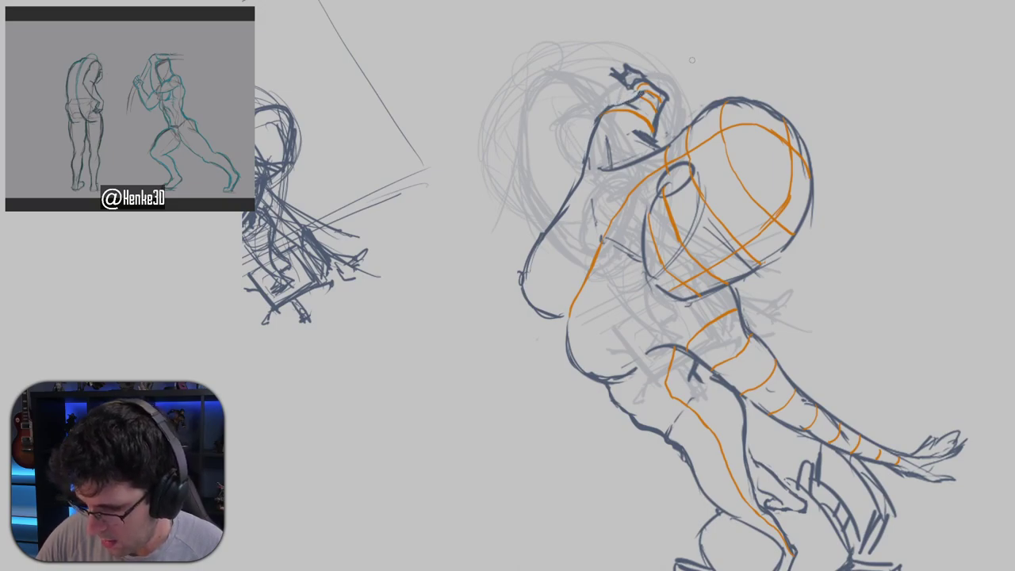
# Refine the redrawn outer contour between the elbow and the rounded front into a smoother, heavier line.
pyautogui.moveTo(754, 138); pyautogui.dragTo(763, 81)
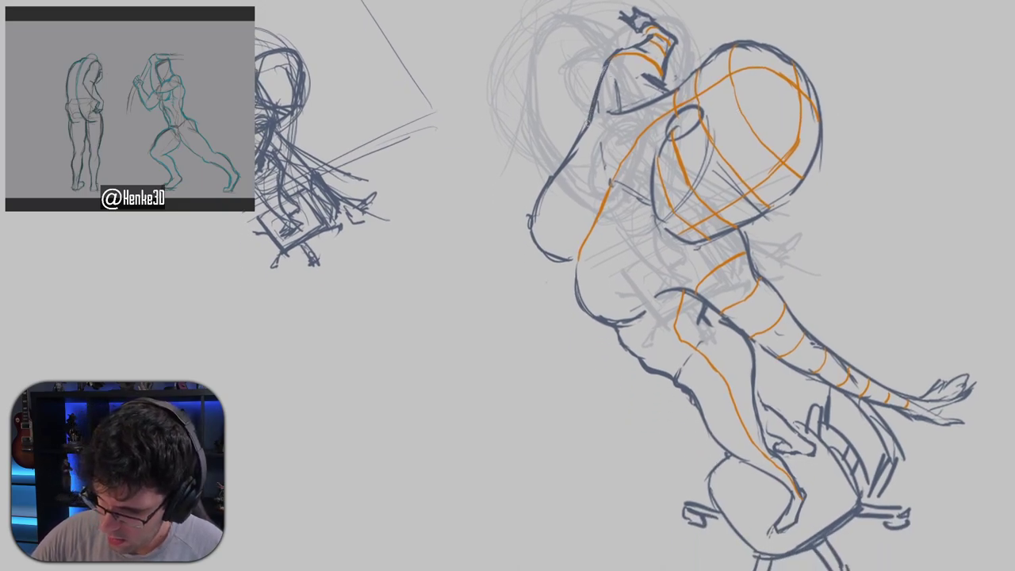
pyautogui.moveTo(596, 100)
pyautogui.mouseDown()
pyautogui.moveTo(545, 191)
pyautogui.moveTo(582, 136)
pyautogui.mouseUp()
pyautogui.moveTo(559, 177); pyautogui.dragTo(581, 146)
pyautogui.moveTo(599, 90); pyautogui.dragTo(541, 189)
# Erase the protruding rounded front and redraw it as a smaller, higher curve with a dark accent on its outer edge.
pyautogui.moveTo(836, 184); pyautogui.dragTo(816, 220)
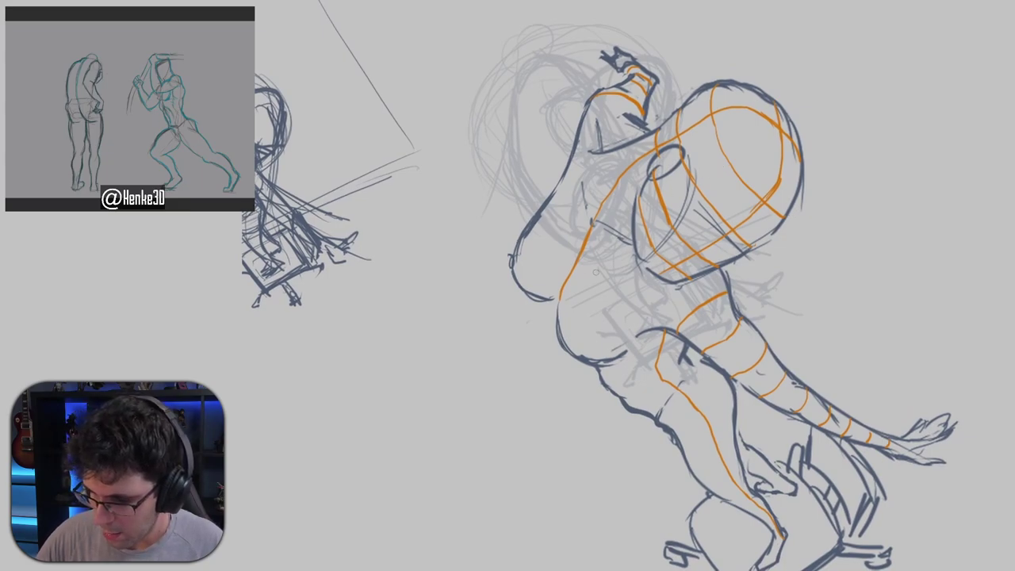
pyautogui.moveTo(507, 302)
pyautogui.mouseDown()
pyautogui.moveTo(531, 274)
pyautogui.moveTo(539, 291)
pyautogui.moveTo(525, 235)
pyautogui.moveTo(561, 181)
pyautogui.mouseUp()
pyautogui.press('b')
pyautogui.moveTo(579, 135); pyautogui.dragTo(561, 180)
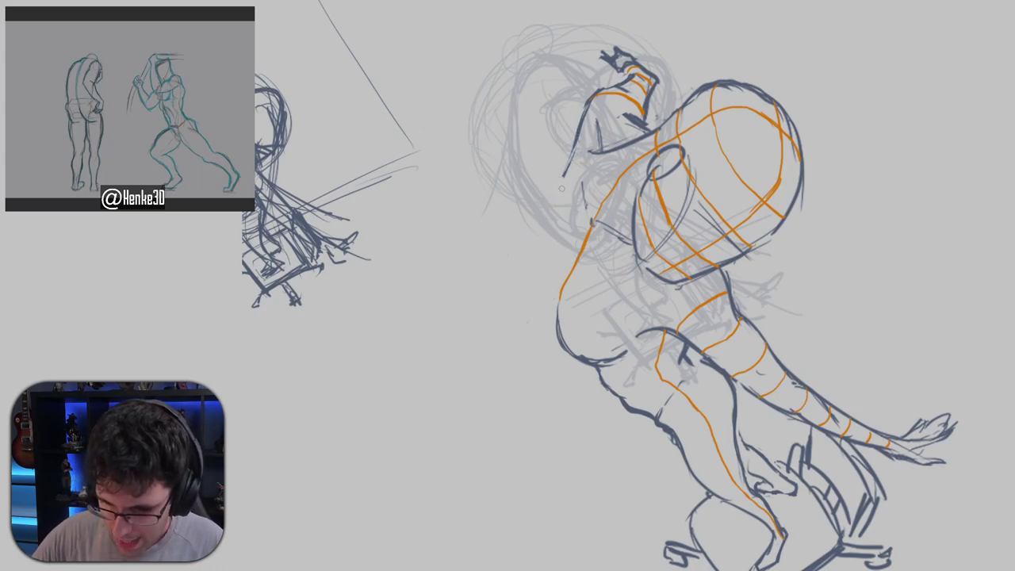
pyautogui.moveTo(564, 176)
pyautogui.mouseDown()
pyautogui.moveTo(539, 262)
pyautogui.moveTo(547, 274)
pyautogui.mouseUp()
pyautogui.moveTo(566, 166)
pyautogui.mouseDown()
pyautogui.moveTo(543, 214)
pyautogui.moveTo(545, 193)
pyautogui.moveTo(555, 264)
pyautogui.moveTo(544, 242)
pyautogui.moveTo(563, 270)
pyautogui.mouseUp()
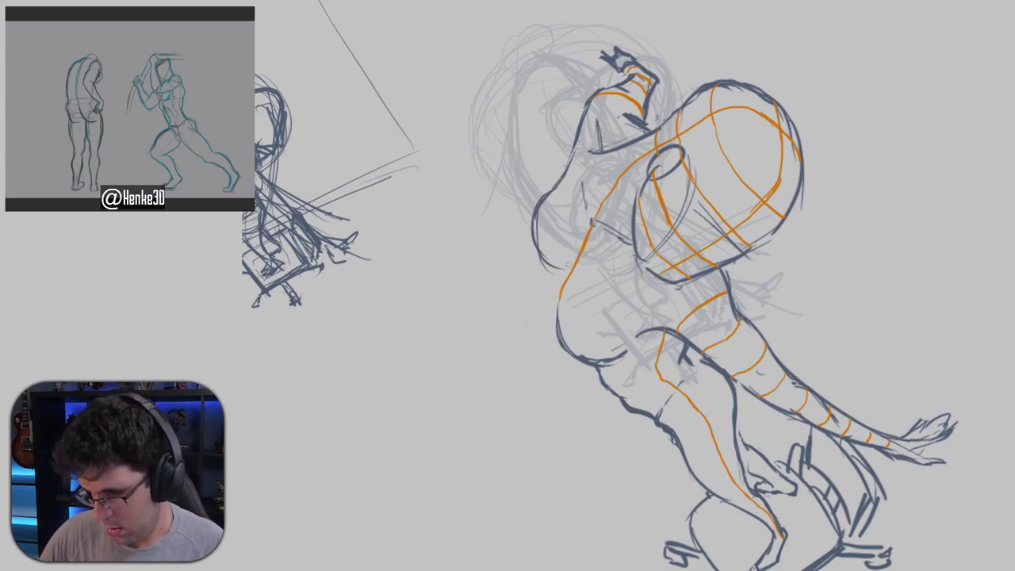
pyautogui.moveTo(563, 179)
pyautogui.mouseDown()
pyautogui.moveTo(534, 261)
pyautogui.moveTo(578, 268)
pyautogui.mouseUp()
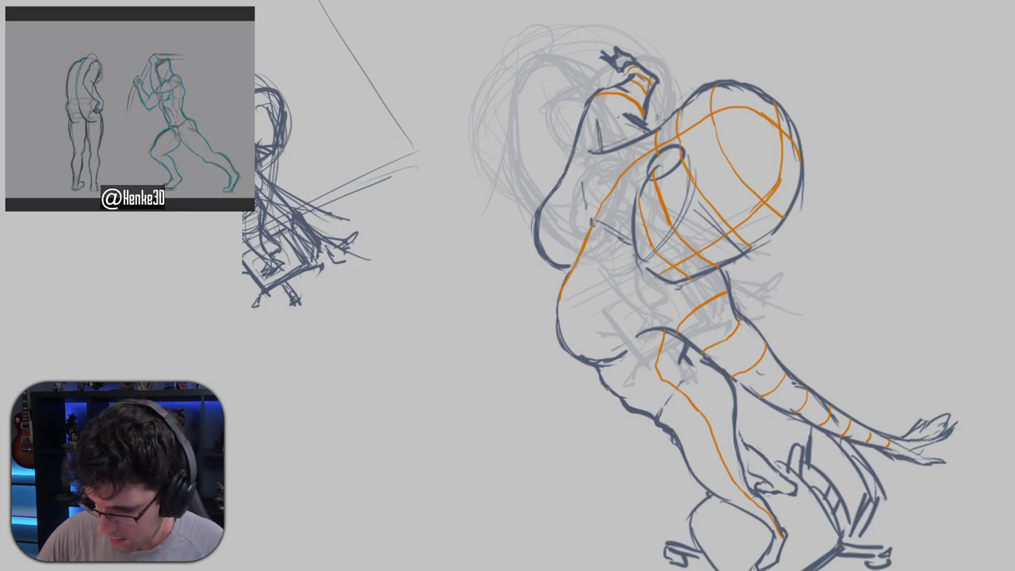
pyautogui.moveTo(815, 226)
pyautogui.mouseDown()
pyautogui.moveTo(797, 202)
pyautogui.moveTo(811, 199)
pyautogui.mouseUp()
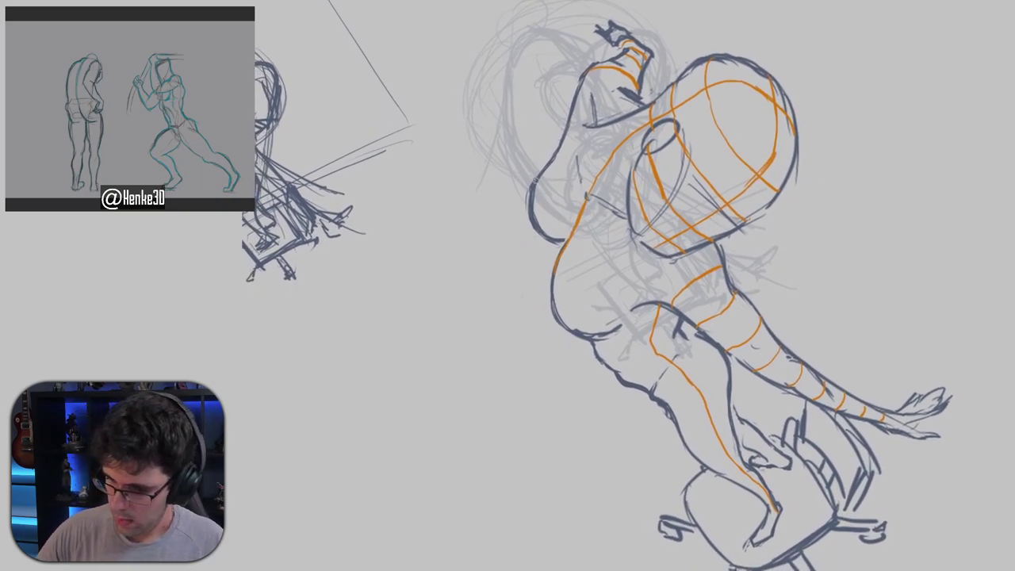
pyautogui.moveTo(536, 182); pyautogui.dragTo(530, 197)
# Try adding a small rounded bump on the underside of the lower belly curve.
pyautogui.moveTo(730, 236); pyautogui.dragTo(745, 211)
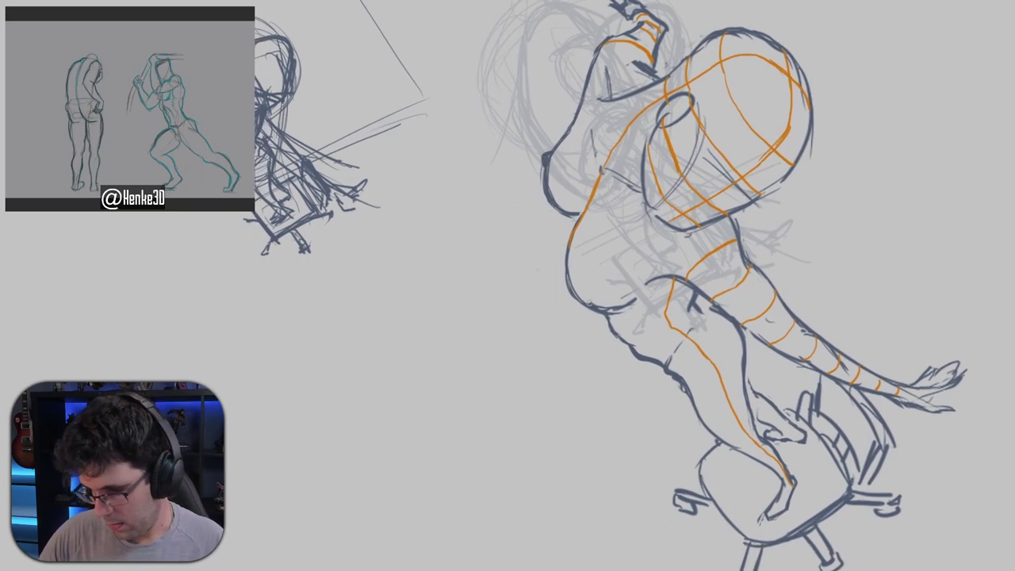
pyautogui.moveTo(680, 254); pyautogui.dragTo(697, 273)
pyautogui.moveTo(599, 334); pyautogui.dragTo(601, 324)
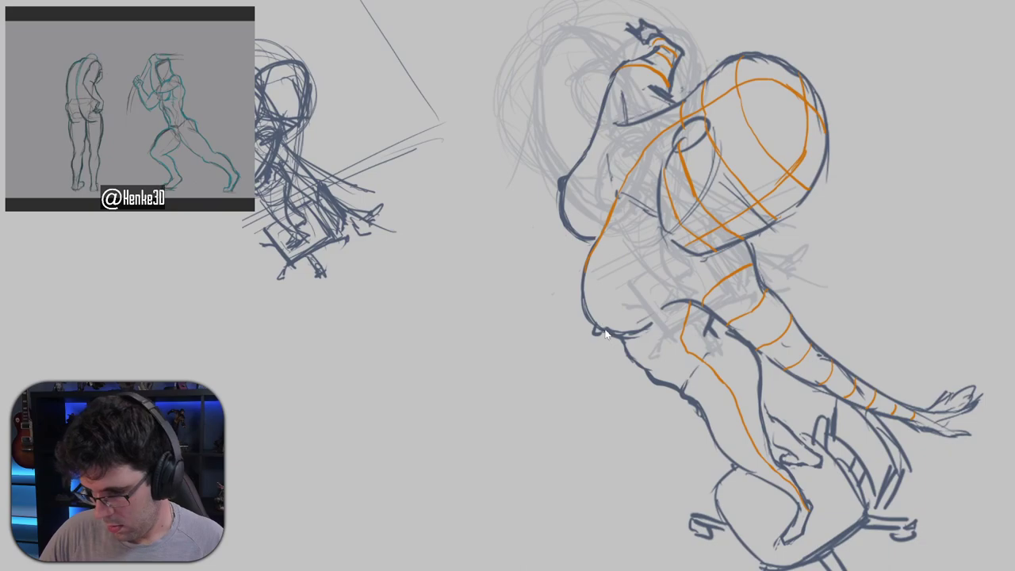
# Add orange guides across the base of the raised arm and along the torso's outer side down to the rounded front.
pyautogui.moveTo(787, 216); pyautogui.dragTo(801, 314)
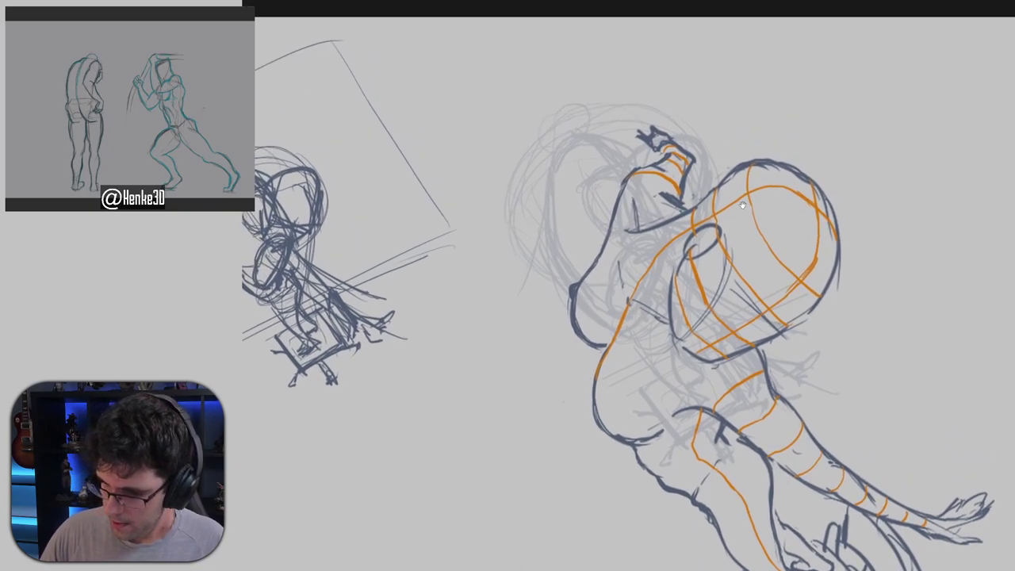
pyautogui.moveTo(742, 205); pyautogui.dragTo(711, 222)
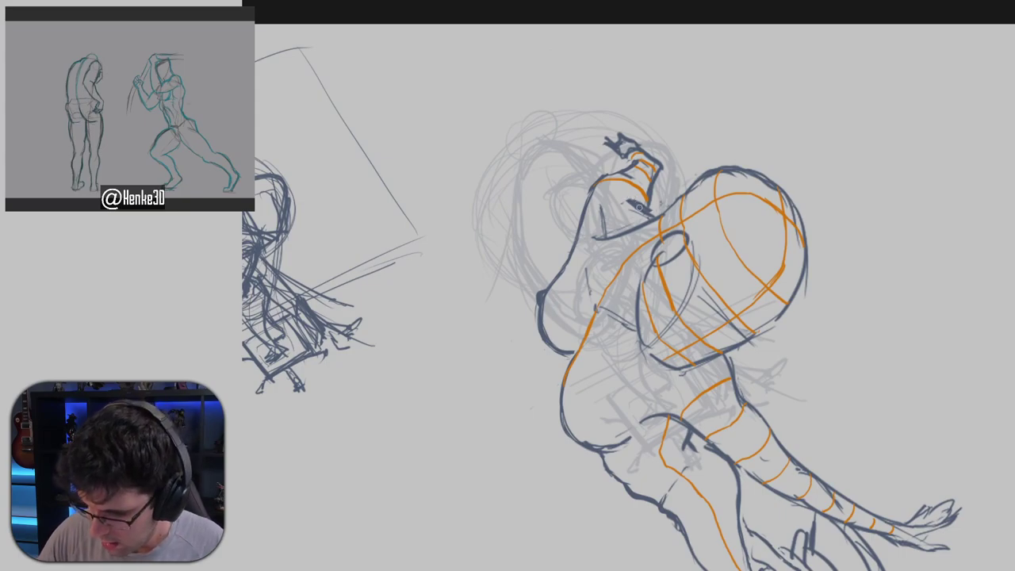
pyautogui.moveTo(646, 209); pyautogui.dragTo(610, 223)
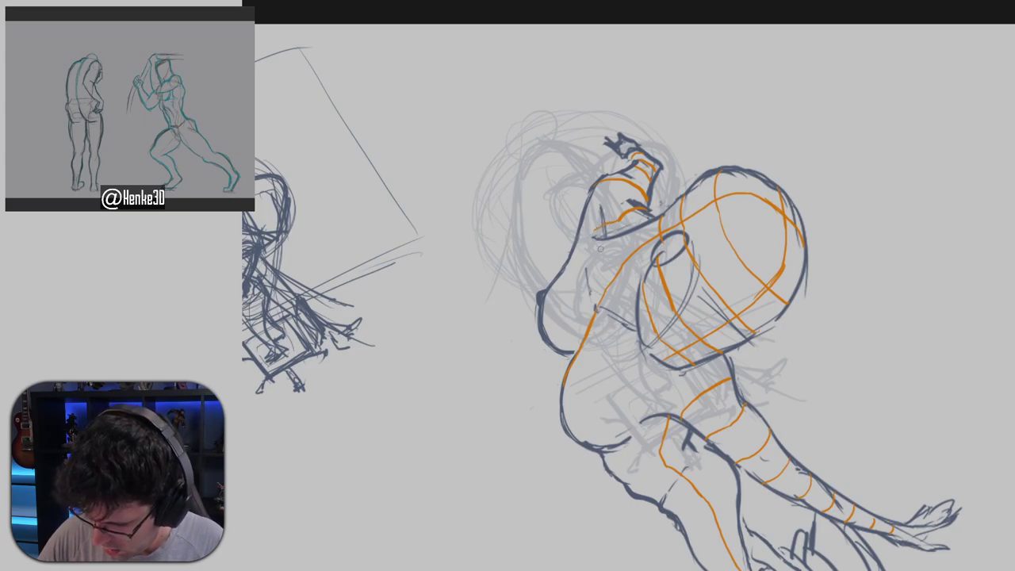
pyautogui.moveTo(596, 230)
pyautogui.mouseDown()
pyautogui.moveTo(540, 302)
pyautogui.moveTo(595, 230)
pyautogui.mouseUp()
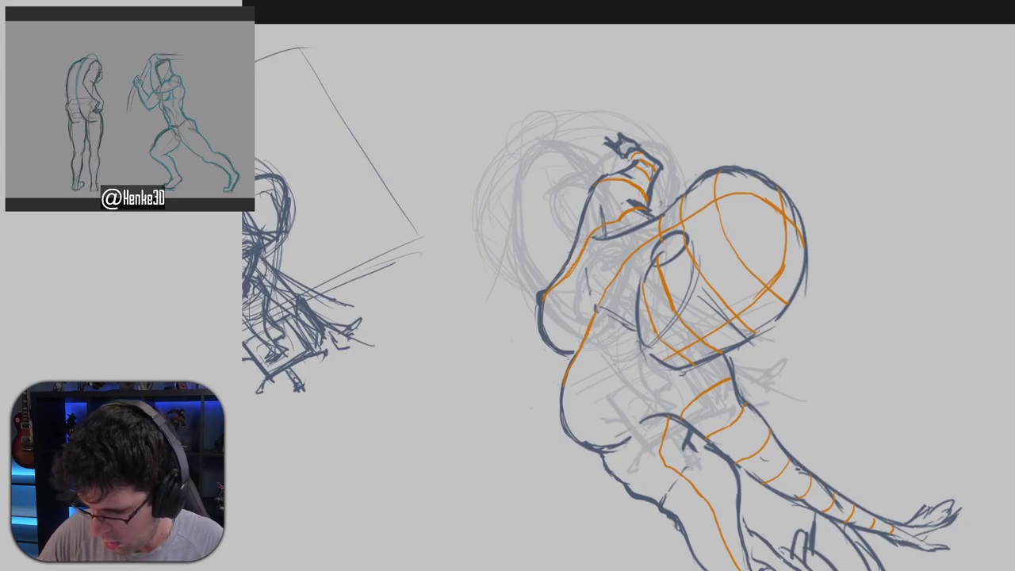
# Replace the curved line beneath the raised arm with a heavier diagonal line running along the large form's upper edge.
pyautogui.moveTo(804, 191)
pyautogui.mouseDown()
pyautogui.moveTo(799, 156)
pyautogui.moveTo(844, 104)
pyautogui.mouseUp()
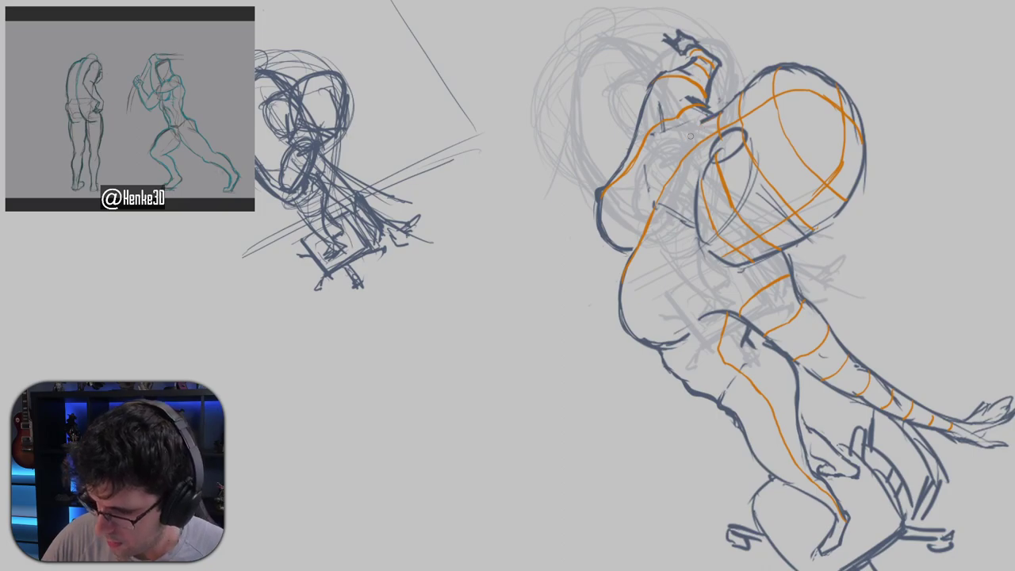
pyautogui.moveTo(681, 144)
pyautogui.mouseDown()
pyautogui.moveTo(723, 109)
pyautogui.moveTo(669, 157)
pyautogui.mouseUp()
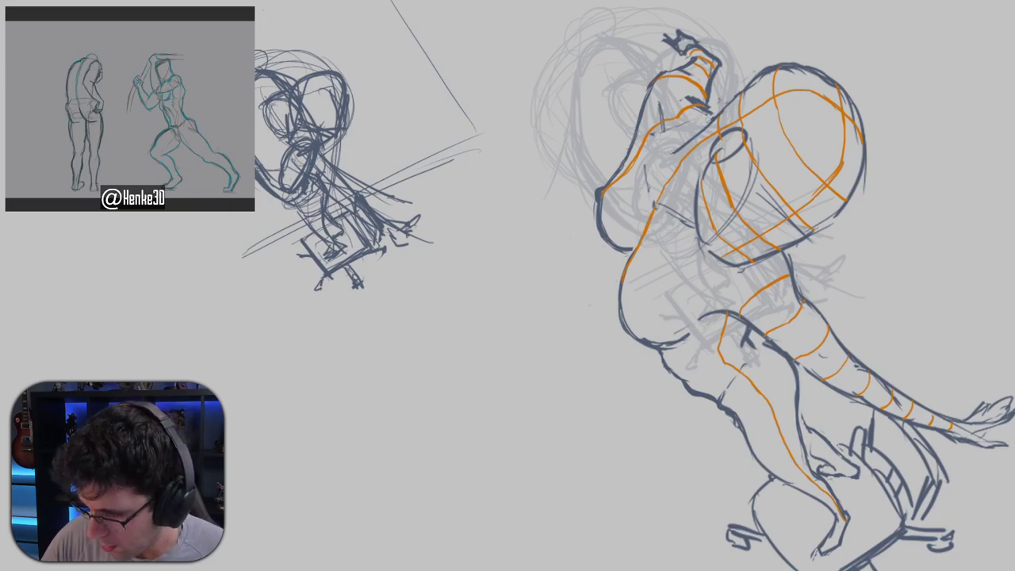
pyautogui.moveTo(719, 114); pyautogui.dragTo(672, 154)
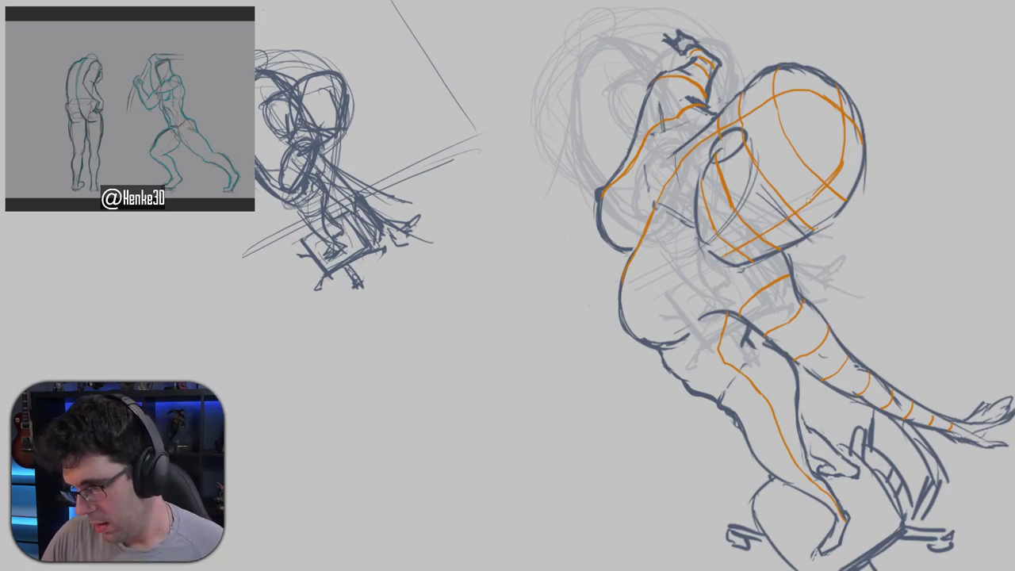
# Extend the inner torso line downward and replace the thin crossing strokes beside the large form with a short dark accent.
pyautogui.moveTo(810, 203); pyautogui.dragTo(802, 252)
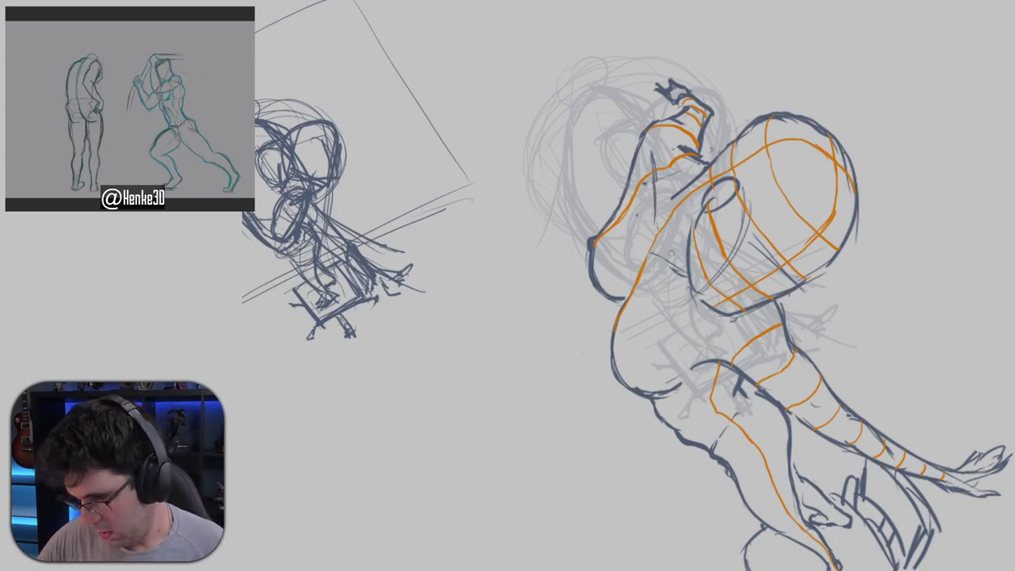
pyautogui.moveTo(654, 214); pyautogui.dragTo(658, 239)
pyautogui.moveTo(672, 253); pyautogui.dragTo(686, 273)
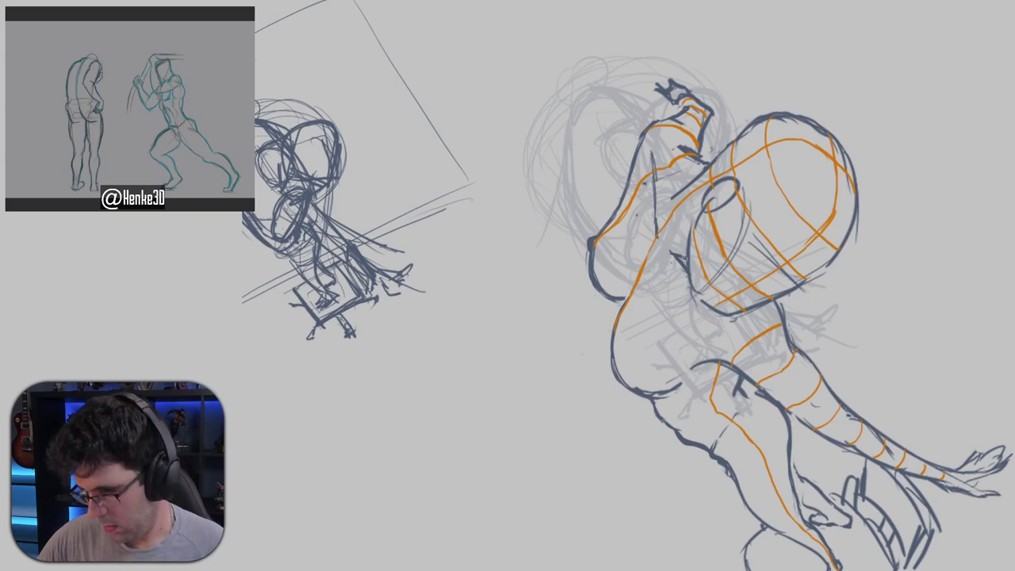
pyautogui.moveTo(781, 154); pyautogui.dragTo(774, 181)
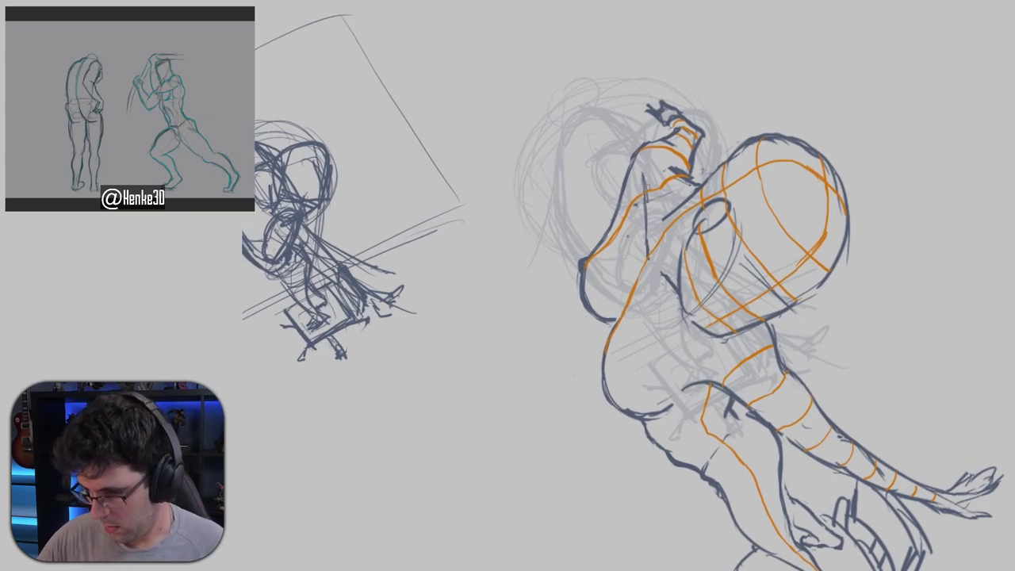
# Thin out the upper part of the dark inner line beneath the raised arm.
pyautogui.moveTo(641, 175); pyautogui.dragTo(645, 220)
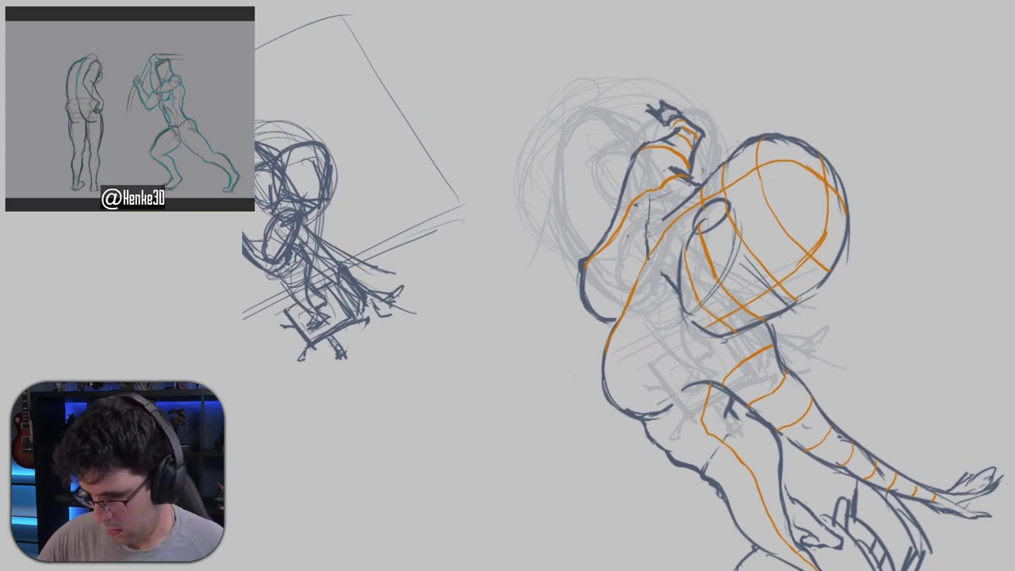
pyautogui.moveTo(750, 197); pyautogui.dragTo(747, 217)
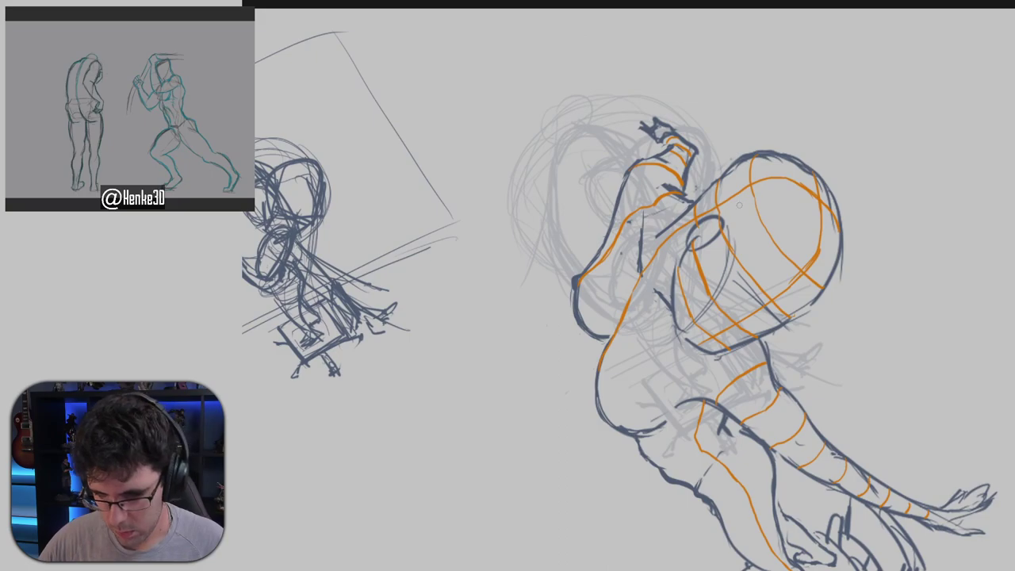
pyautogui.moveTo(739, 204); pyautogui.dragTo(664, 127)
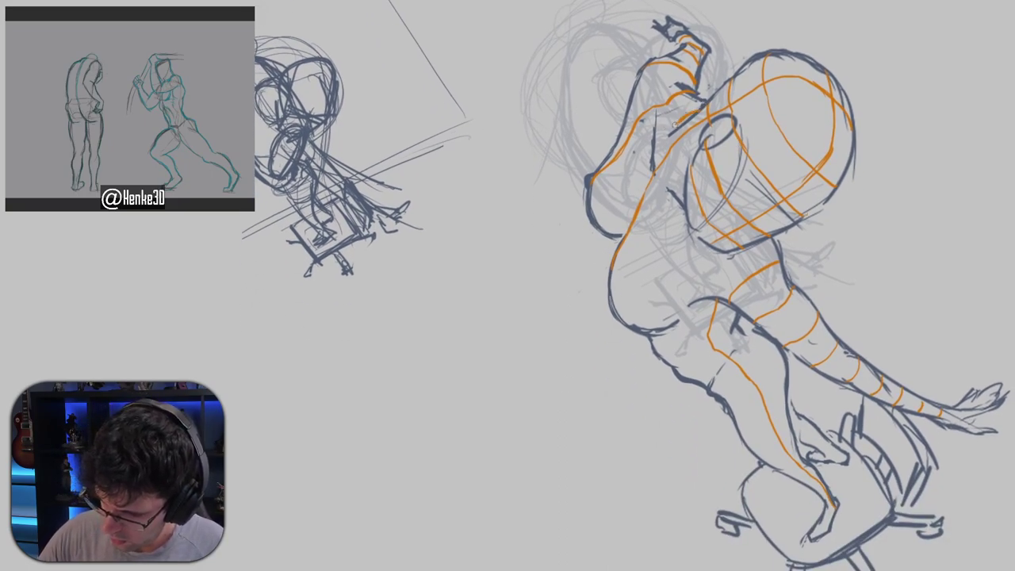
# Draw an orange guide from beneath the raised arm diagonally down across the chest to its rounded lower front.
pyautogui.moveTo(677, 122)
pyautogui.mouseDown()
pyautogui.moveTo(603, 199)
pyautogui.moveTo(596, 229)
pyautogui.mouseUp()
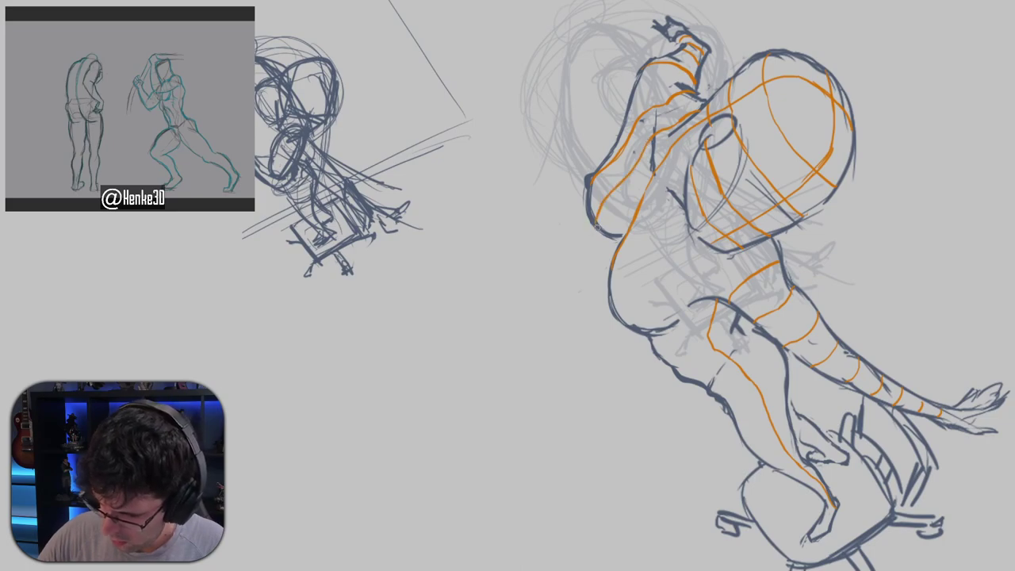
pyautogui.hotkey('ctrl', 'z')
pyautogui.moveTo(622, 182)
pyautogui.mouseDown()
pyautogui.moveTo(597, 227)
pyautogui.moveTo(650, 146)
pyautogui.mouseUp()
pyautogui.moveTo(720, 226); pyautogui.dragTo(727, 163)
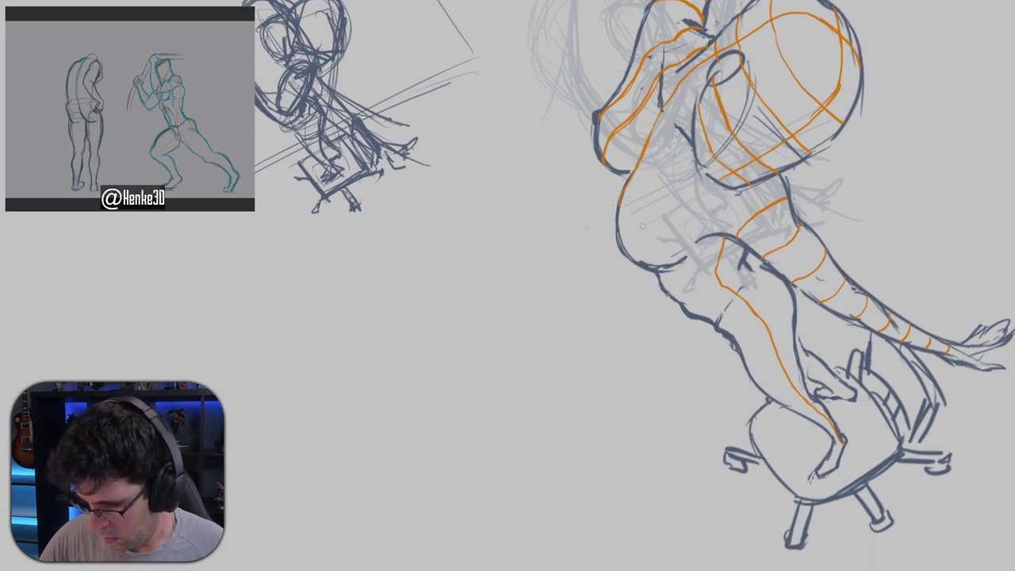
# Draw an orange contour guide across the rounded belly from its lower front up towards the large form, redoing the stroke until it fits.
pyautogui.moveTo(634, 258)
pyautogui.mouseDown()
pyautogui.moveTo(688, 166)
pyautogui.moveTo(660, 212)
pyautogui.mouseUp()
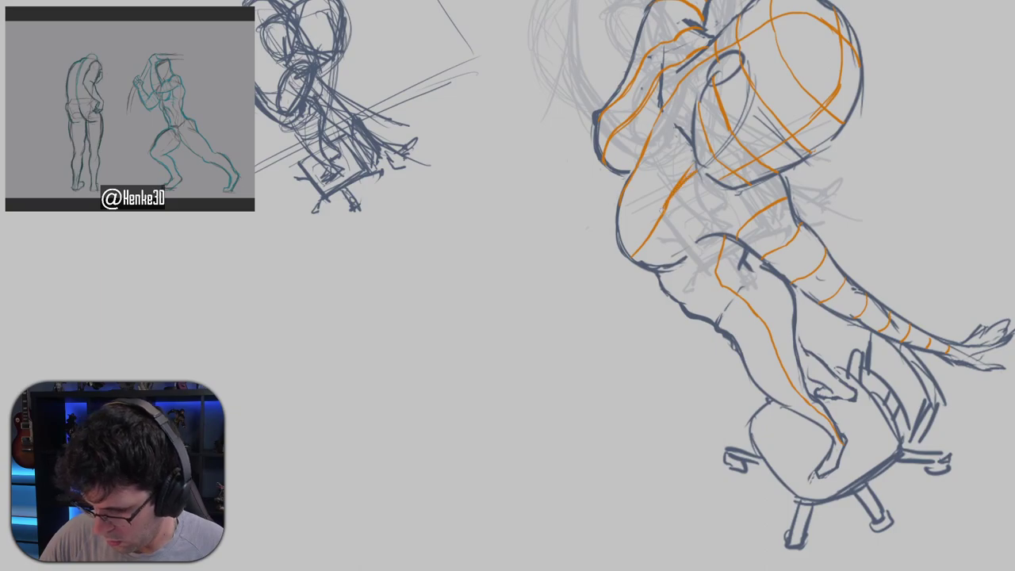
pyautogui.hotkey('ctrl', 'z')
pyautogui.hotkey('ctrl', 'z')
pyautogui.hotkey('ctrl', 'z')
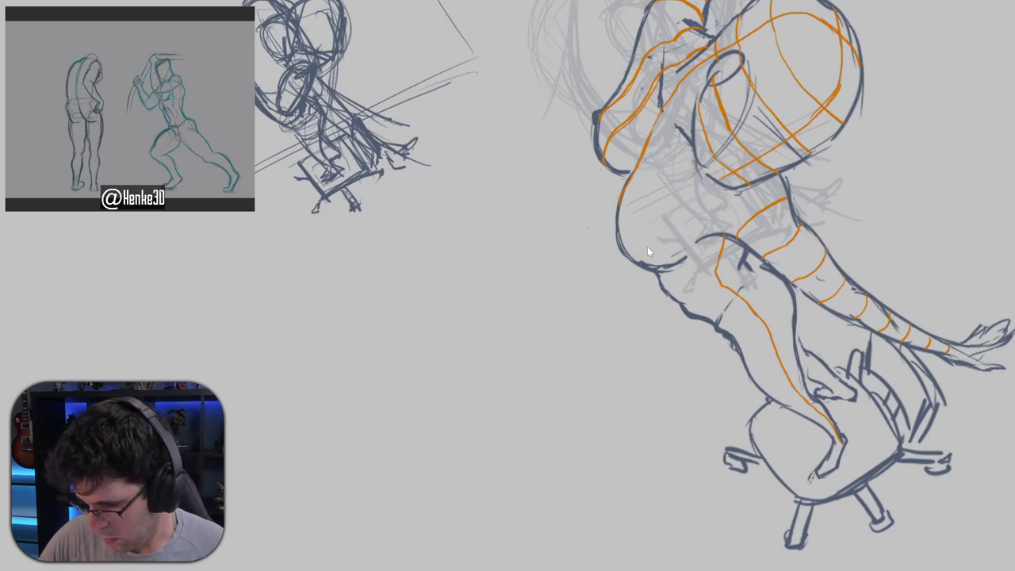
pyautogui.moveTo(624, 255)
pyautogui.mouseDown()
pyautogui.moveTo(654, 236)
pyautogui.moveTo(709, 173)
pyautogui.mouseUp()
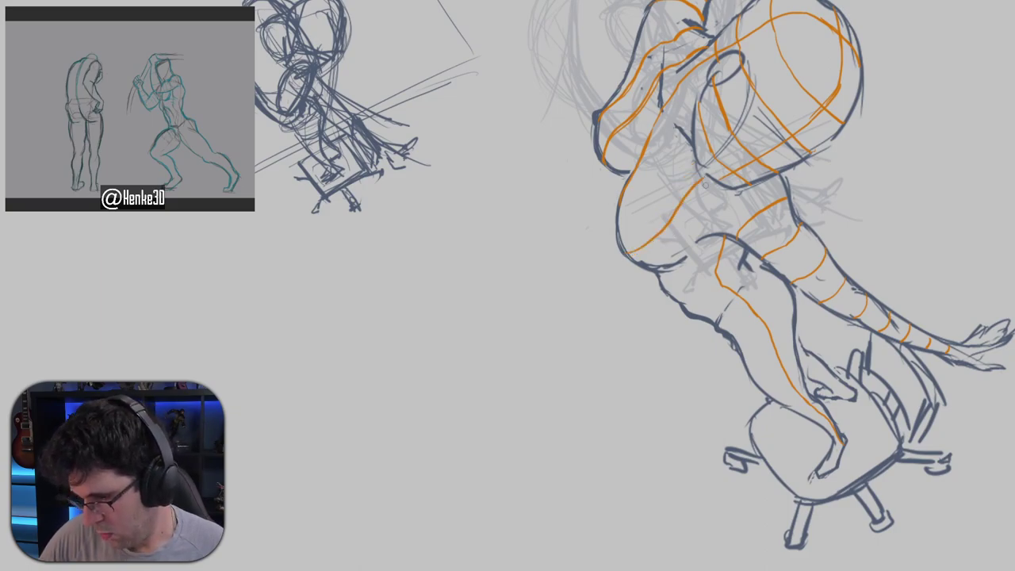
pyautogui.moveTo(668, 224); pyautogui.dragTo(630, 249)
# Add an orange guide from the base of the belly up over the hip and a long lengthwise guide down the torso's side.
pyautogui.moveTo(703, 249); pyautogui.dragTo(679, 205)
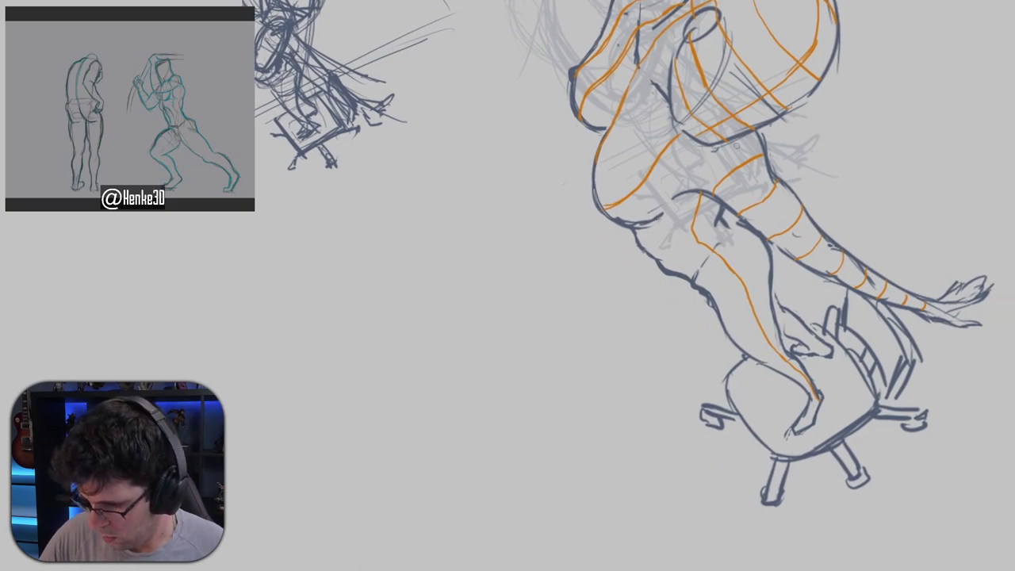
pyautogui.moveTo(714, 149); pyautogui.dragTo(650, 222)
pyautogui.moveTo(651, 221); pyautogui.dragTo(714, 150)
pyautogui.moveTo(734, 187); pyautogui.dragTo(737, 166)
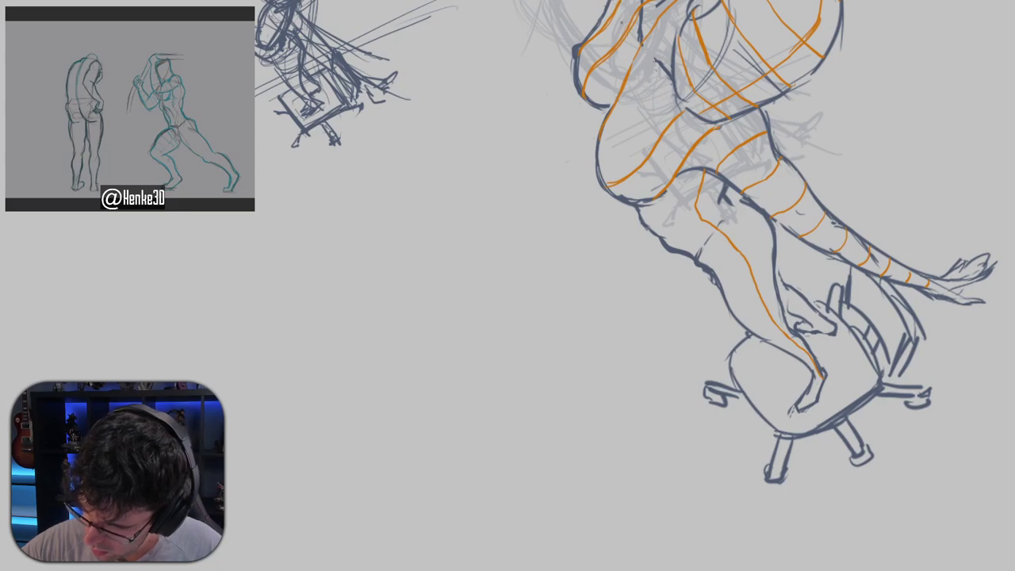
pyautogui.moveTo(609, 3); pyautogui.dragTo(629, 44)
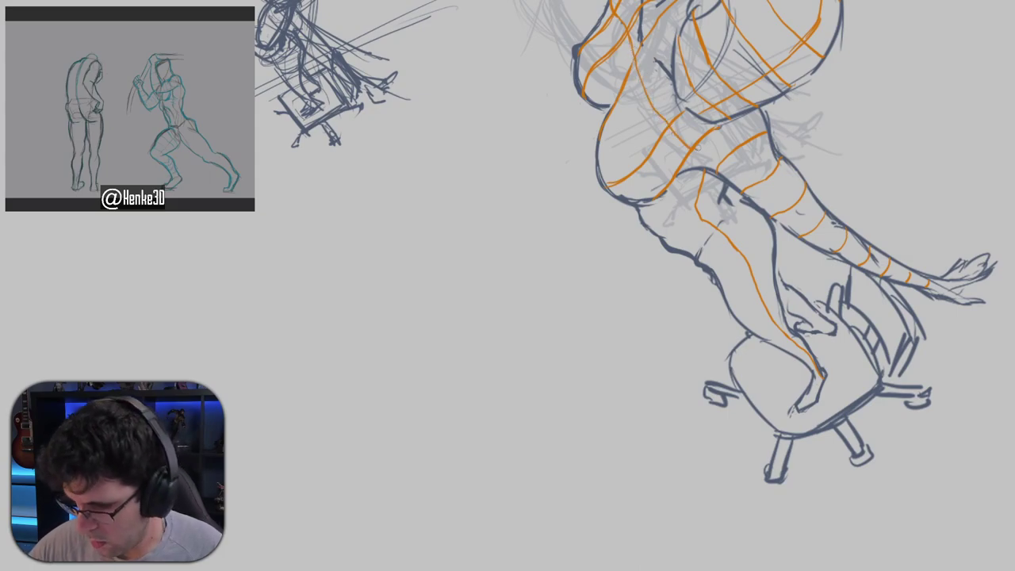
# Curve an orange guide around the hip above the extended leg and add a short lengthwise guide on the raised upper arm.
pyautogui.moveTo(730, 128)
pyautogui.mouseDown()
pyautogui.moveTo(698, 177)
pyautogui.moveTo(633, 197)
pyautogui.moveTo(575, 138)
pyautogui.mouseUp()
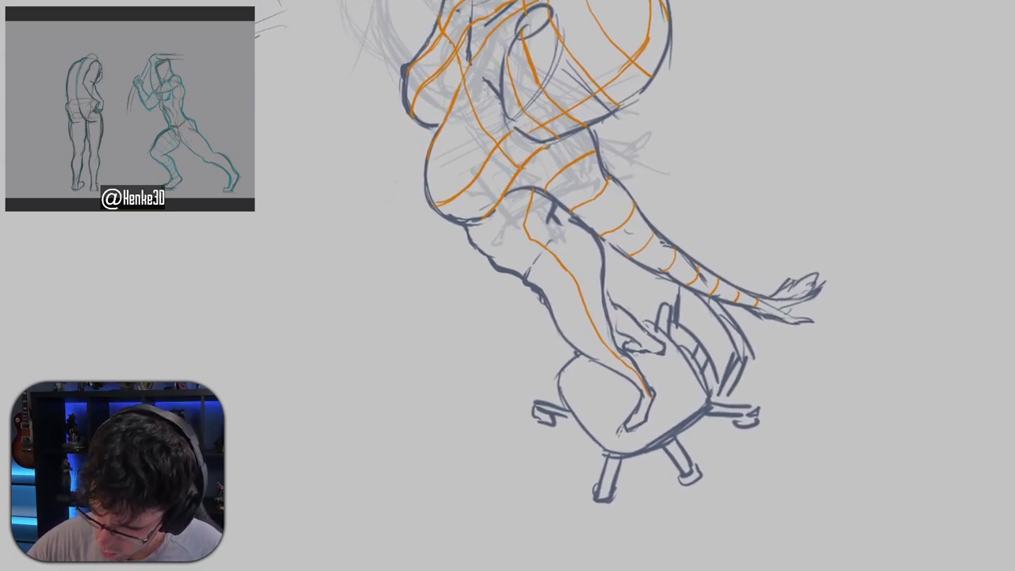
pyautogui.moveTo(520, 168); pyautogui.dragTo(541, 178)
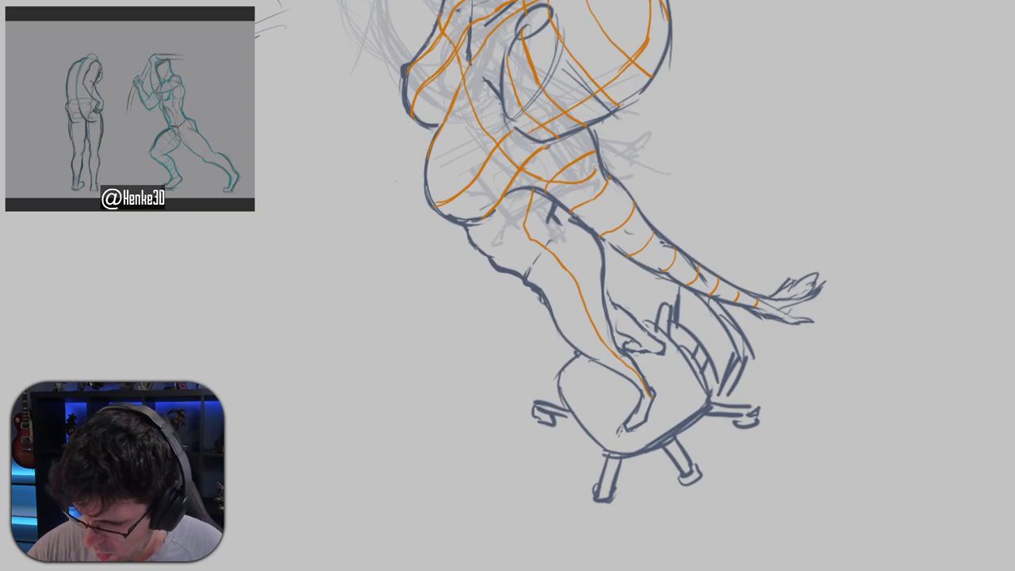
pyautogui.moveTo(583, 133); pyautogui.dragTo(638, 205)
pyautogui.moveTo(500, 106)
pyautogui.mouseDown()
pyautogui.moveTo(522, 41)
pyautogui.moveTo(568, 42)
pyautogui.moveTo(548, 33)
pyautogui.moveTo(569, 54)
pyautogui.mouseUp()
pyautogui.hotkey('ctrl', 'z')
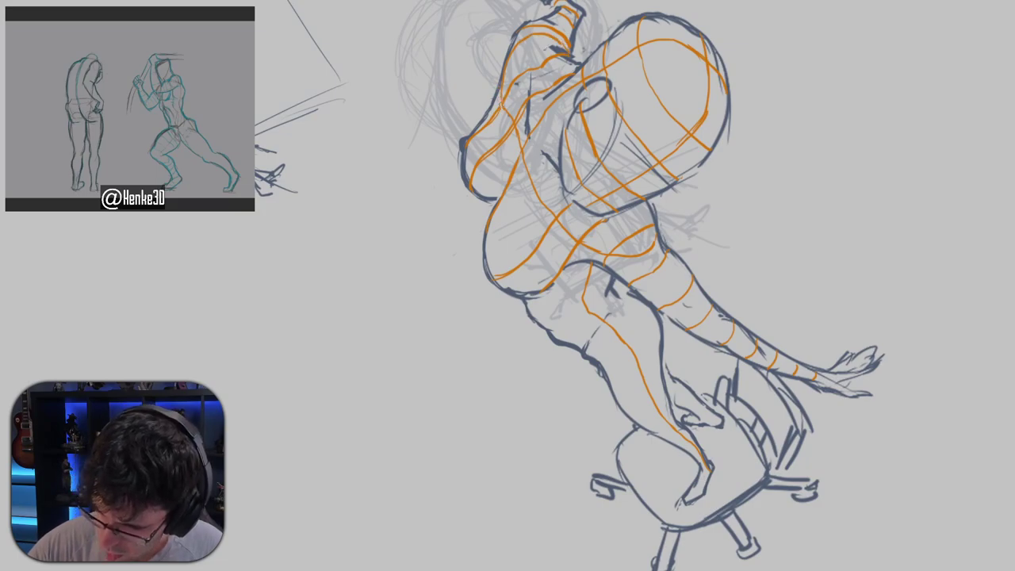
pyautogui.moveTo(504, 68); pyautogui.dragTo(505, 104)
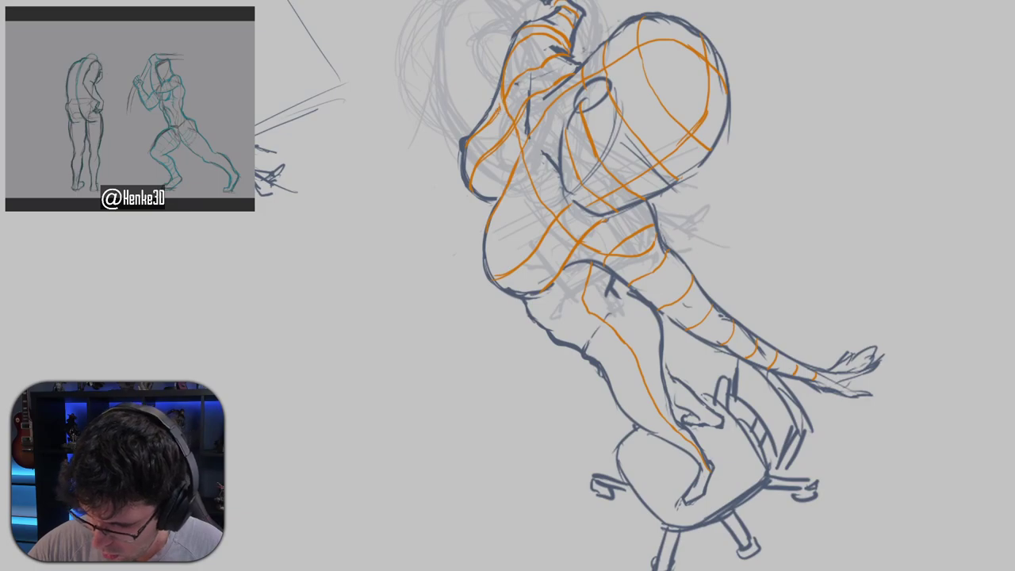
# Wrap orange cross-contour guides around the supporting leg from the ankle up to the top of the thigh.
pyautogui.moveTo(743, 199)
pyautogui.mouseDown()
pyautogui.moveTo(838, 95)
pyautogui.moveTo(807, 111)
pyautogui.mouseUp()
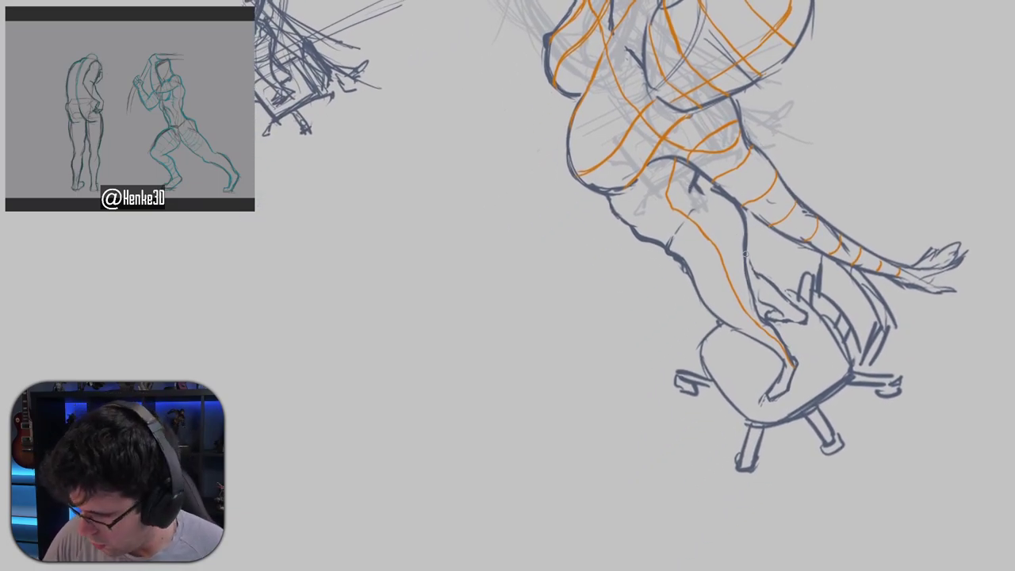
pyautogui.moveTo(745, 255)
pyautogui.mouseDown()
pyautogui.moveTo(695, 282)
pyautogui.moveTo(730, 278)
pyautogui.moveTo(745, 256)
pyautogui.moveTo(747, 299)
pyautogui.moveTo(704, 308)
pyautogui.moveTo(748, 295)
pyautogui.moveTo(737, 324)
pyautogui.moveTo(725, 309)
pyautogui.moveTo(748, 321)
pyautogui.mouseUp()
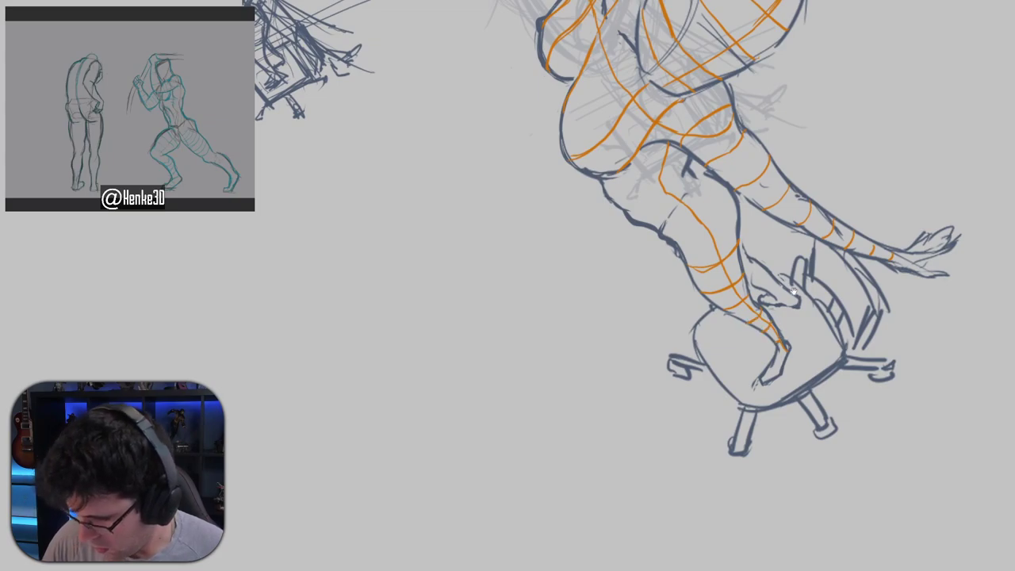
pyautogui.scroll(2, 793, 290)
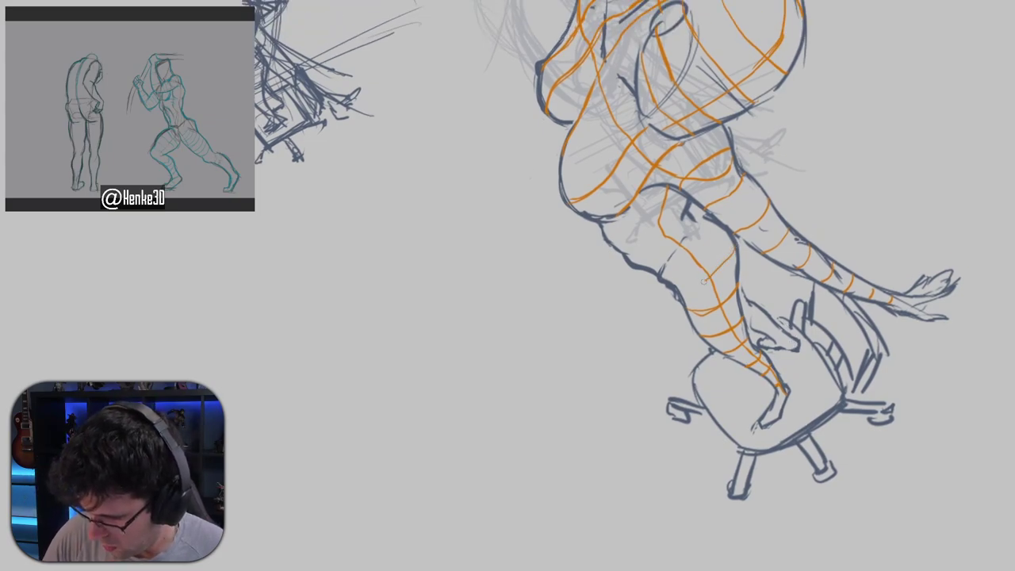
pyautogui.moveTo(675, 293)
pyautogui.mouseDown()
pyautogui.moveTo(728, 262)
pyautogui.moveTo(736, 241)
pyautogui.mouseUp()
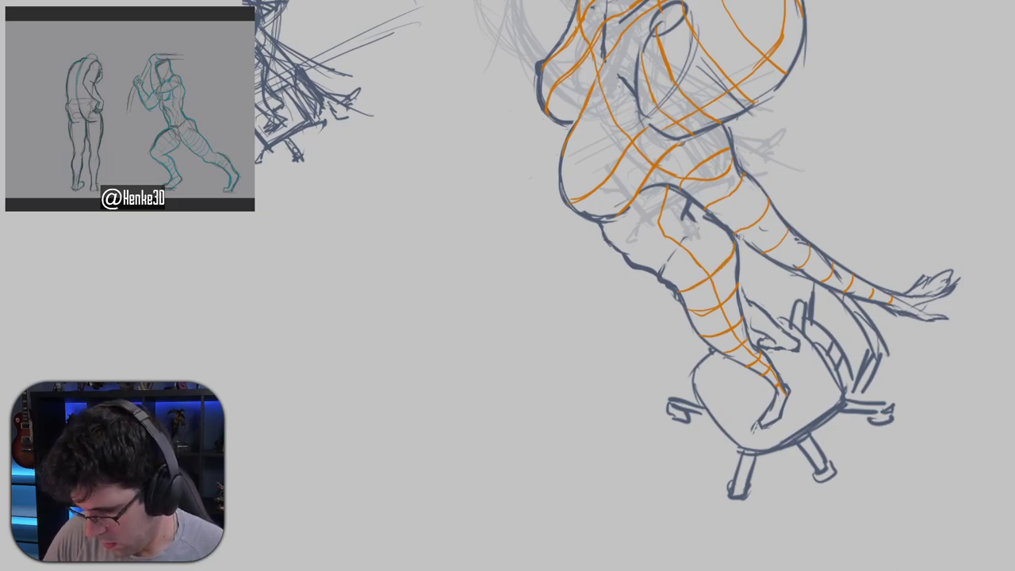
pyautogui.hotkey('ctrl', 'z')
pyautogui.moveTo(675, 293); pyautogui.dragTo(735, 241)
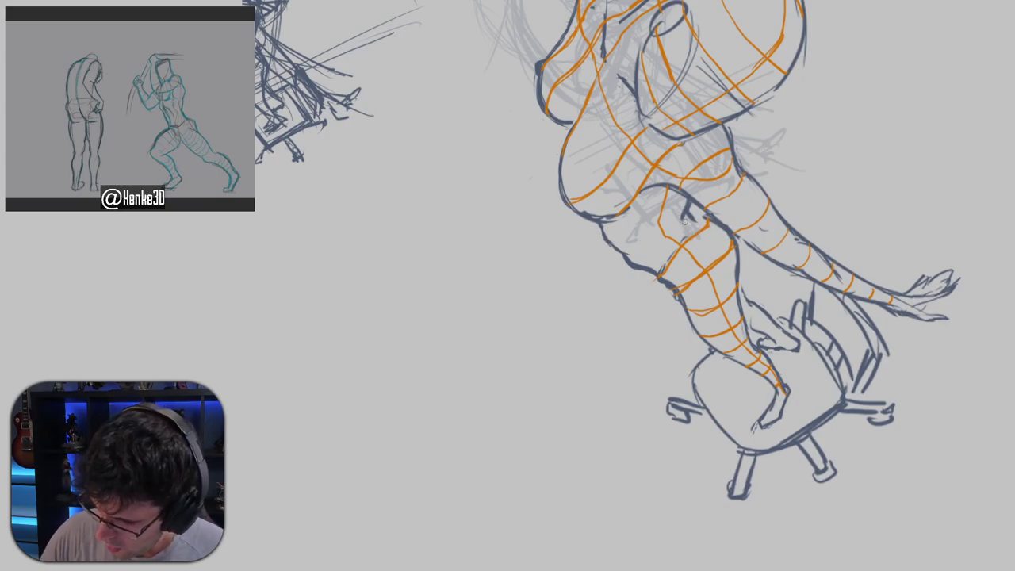
pyautogui.moveTo(688, 221); pyautogui.dragTo(640, 265)
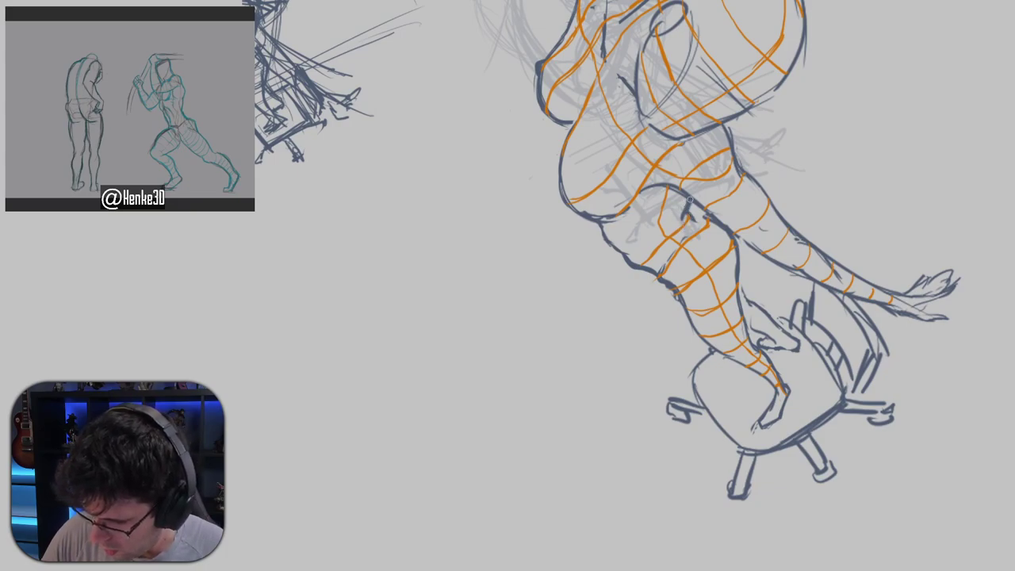
pyautogui.moveTo(688, 207); pyautogui.dragTo(614, 242)
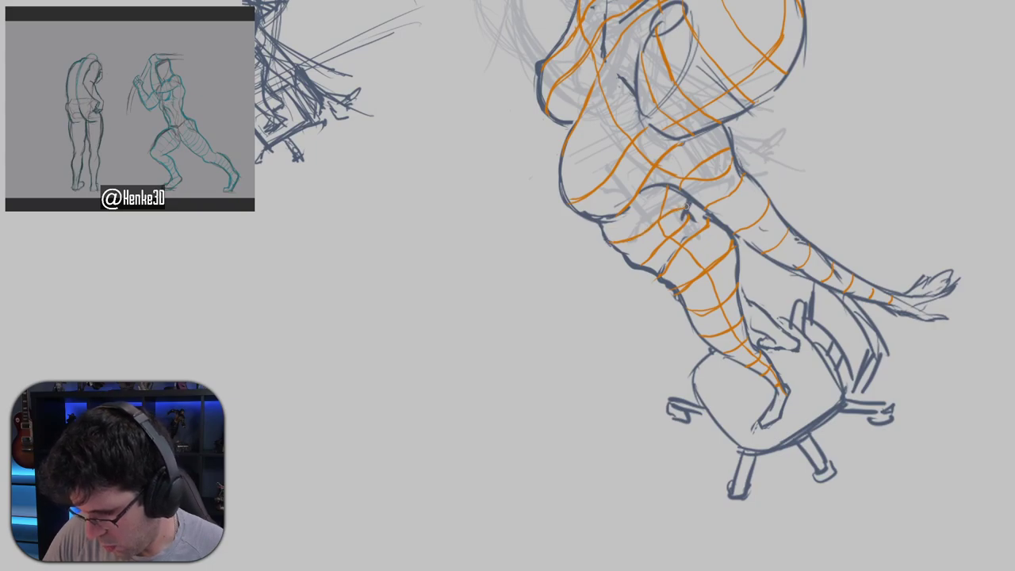
# Run an orange lengthwise guide down the middle of the extended leg, crossing its existing contour rings.
pyautogui.moveTo(880, 224); pyautogui.dragTo(661, 174)
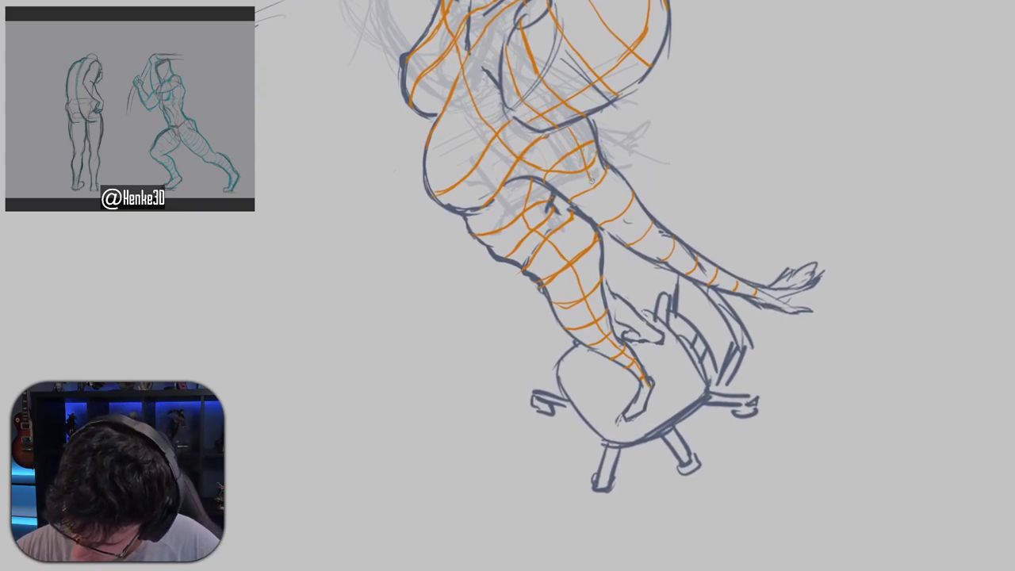
pyautogui.moveTo(611, 196)
pyautogui.mouseDown()
pyautogui.moveTo(661, 245)
pyautogui.moveTo(681, 239)
pyautogui.moveTo(686, 255)
pyautogui.moveTo(760, 285)
pyautogui.mouseUp()
pyautogui.moveTo(669, 191); pyautogui.dragTo(773, 340)
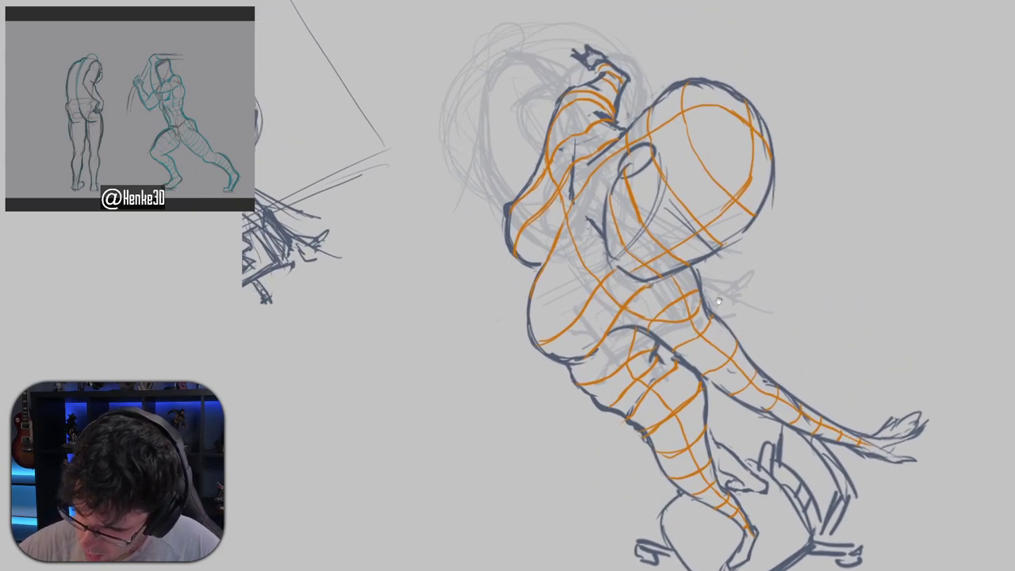
# Add orange lengthwise guides along the raised forearm and across the chest, then over the rounded belly and its lower edge.
pyautogui.moveTo(622, 73); pyautogui.dragTo(598, 103)
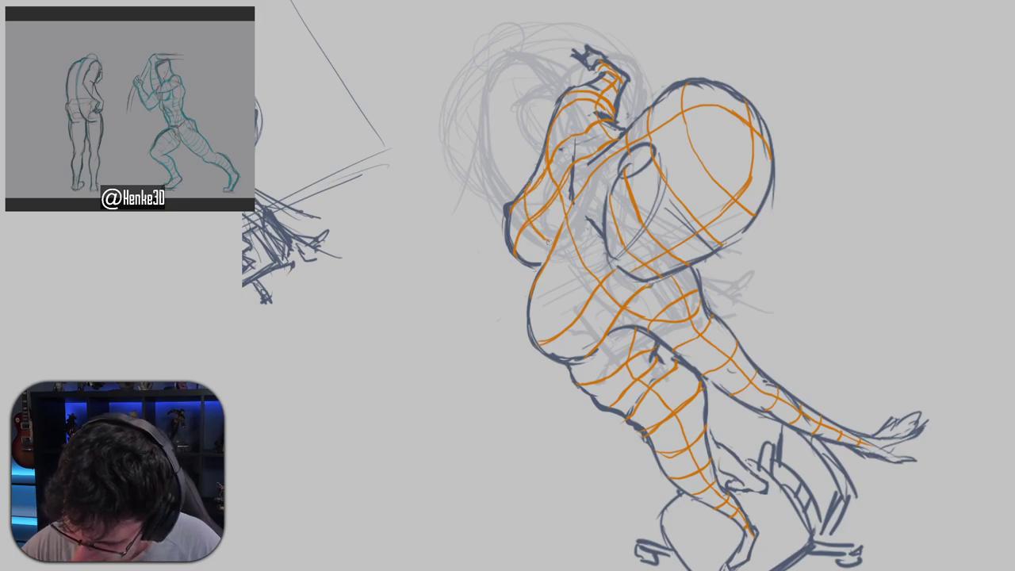
pyautogui.moveTo(545, 260)
pyautogui.mouseDown()
pyautogui.moveTo(555, 310)
pyautogui.moveTo(594, 333)
pyautogui.moveTo(607, 326)
pyautogui.mouseUp()
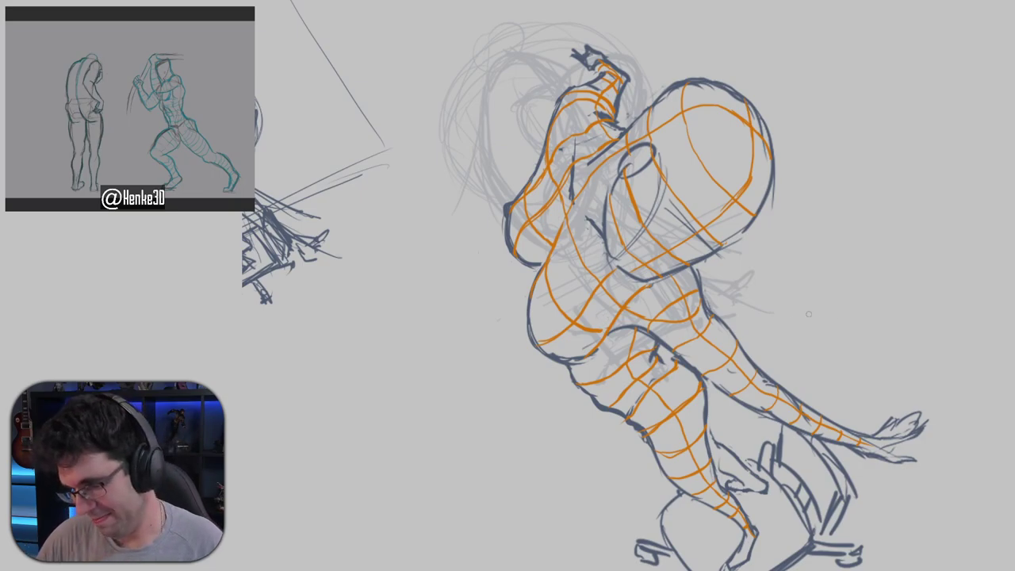
pyautogui.moveTo(530, 313); pyautogui.dragTo(578, 359)
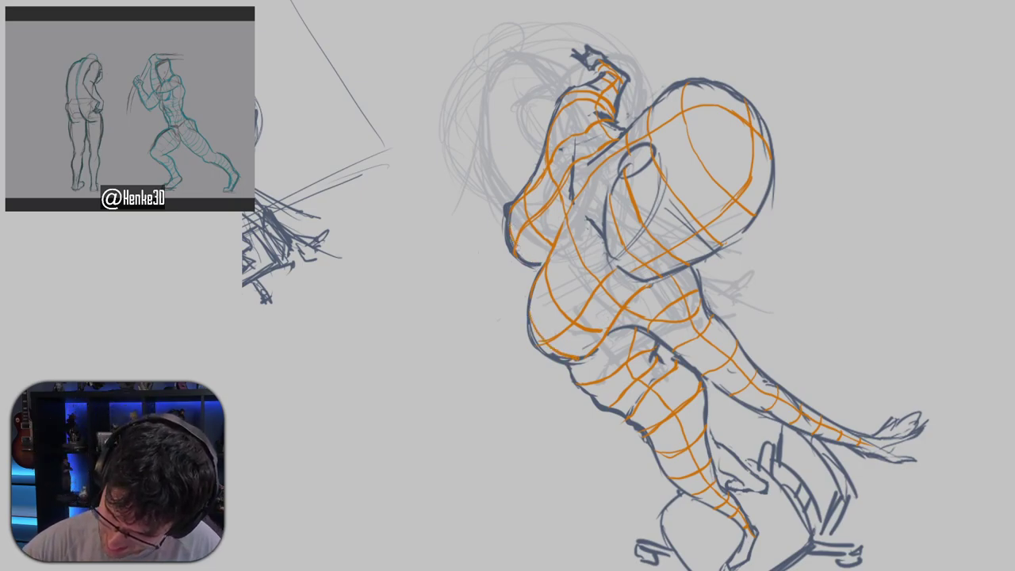
# Add orange lengthwise and cross-contour guides to the small limb behind the supporting leg, beside the chair.
pyautogui.moveTo(882, 296); pyautogui.dragTo(878, 255)
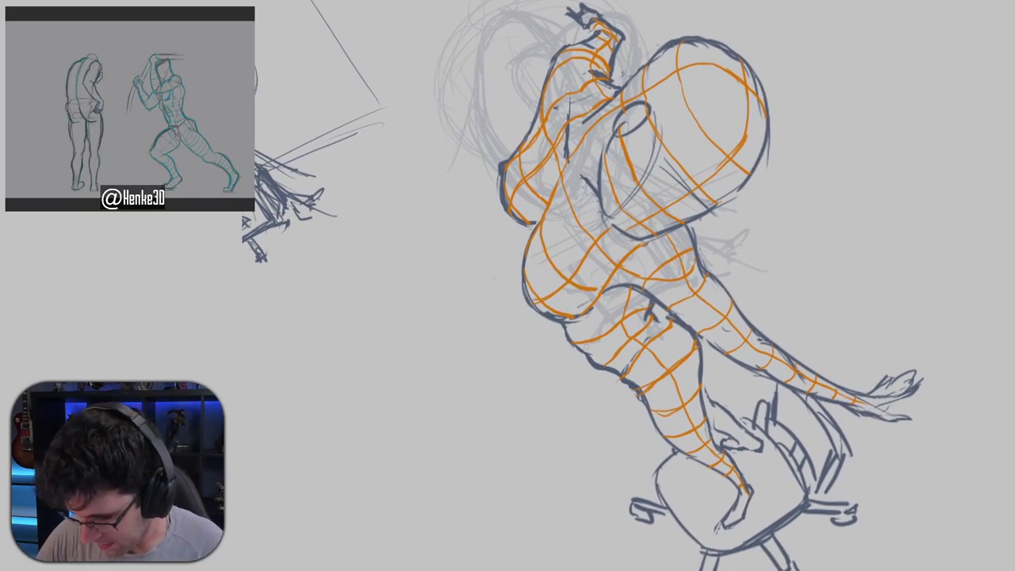
pyautogui.moveTo(579, 342); pyautogui.dragTo(603, 335)
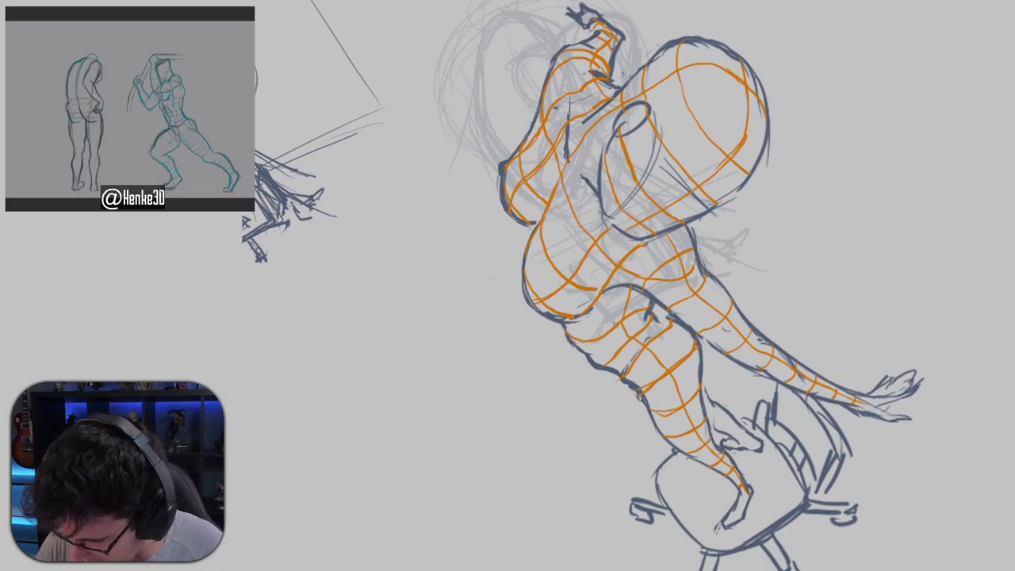
pyautogui.scroll(-5, 835, 321)
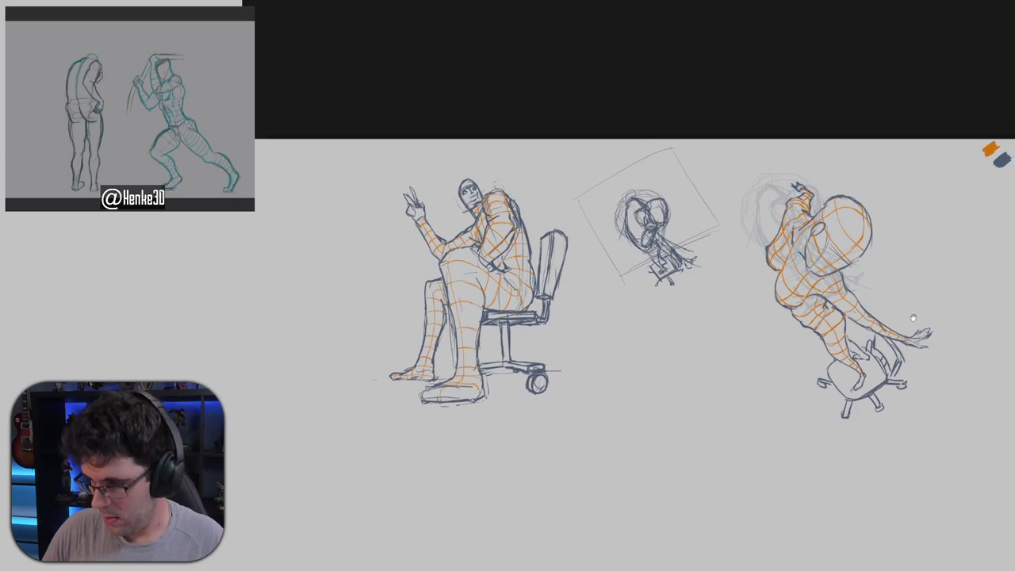
pyautogui.moveTo(913, 318)
pyautogui.mouseDown()
pyautogui.moveTo(862, 295)
pyautogui.moveTo(893, 292)
pyautogui.moveTo(908, 312)
pyautogui.moveTo(899, 319)
pyautogui.mouseUp()
pyautogui.scroll(5, 776, 346)
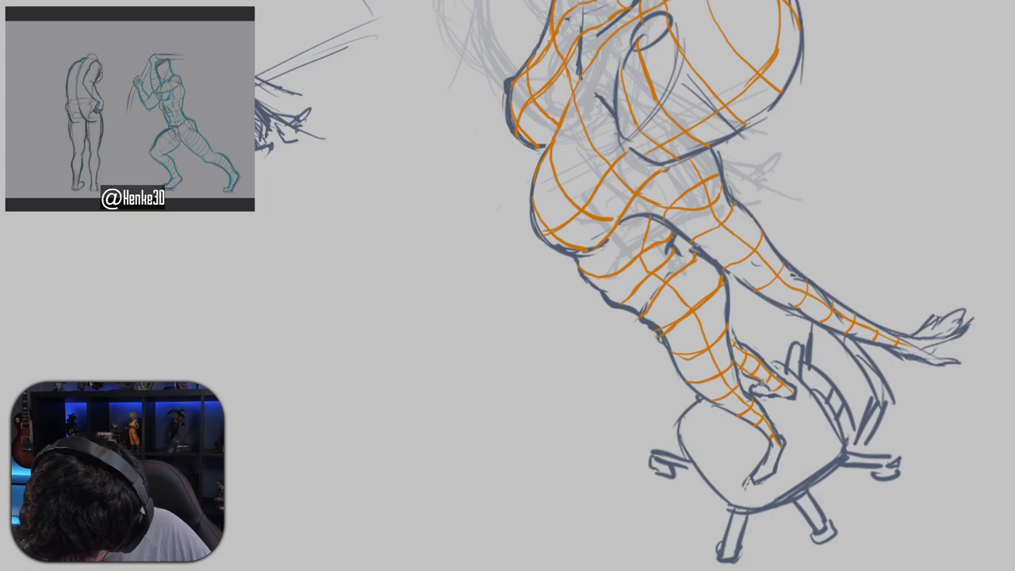
pyautogui.moveTo(788, 404); pyautogui.dragTo(817, 388)
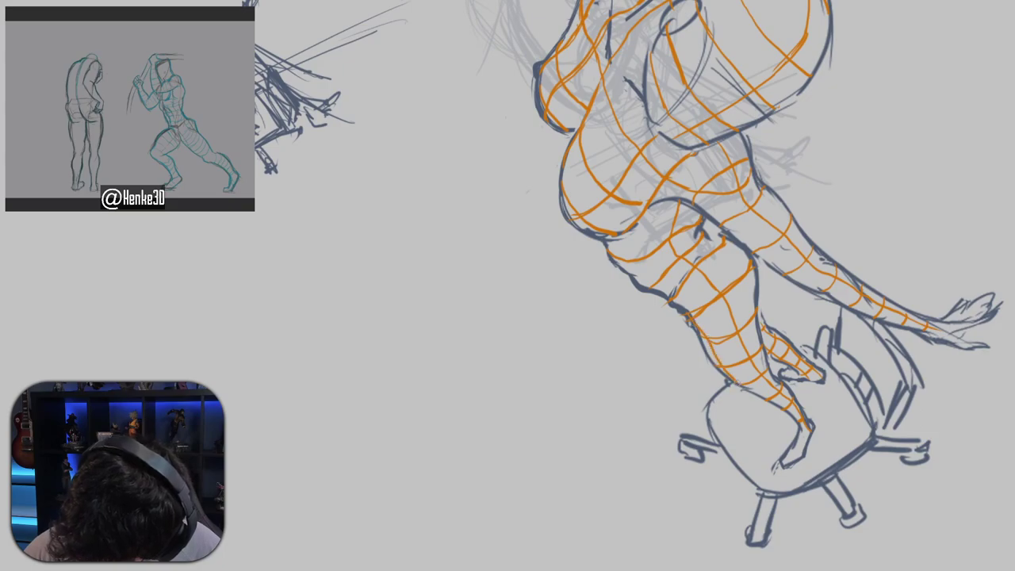
pyautogui.moveTo(834, 333); pyautogui.dragTo(844, 346)
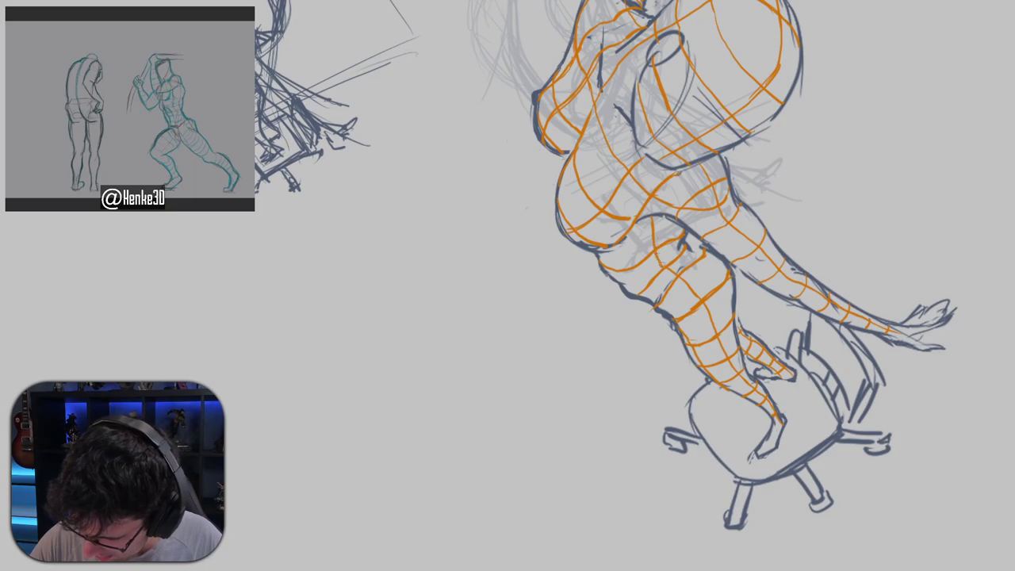
pyautogui.moveTo(735, 198); pyautogui.dragTo(726, 238)
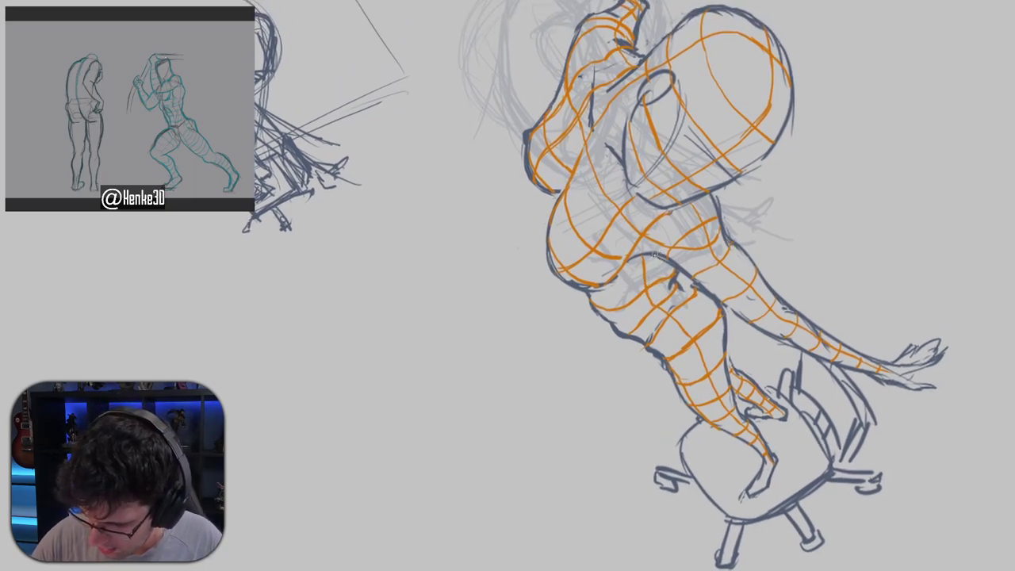
pyautogui.moveTo(664, 240); pyautogui.dragTo(672, 260)
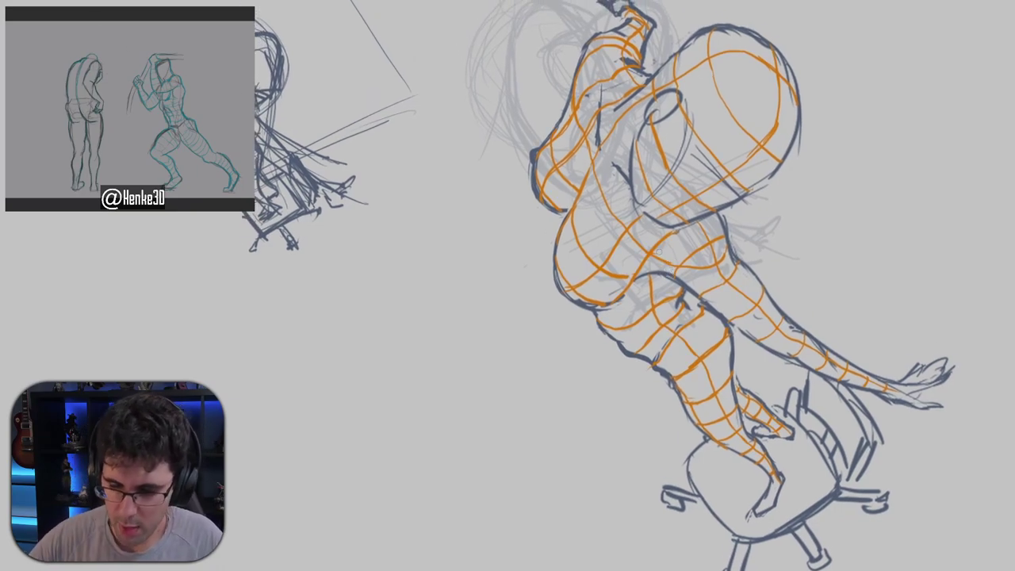
# Delete the faint grey rough underdrawing behind the enlarged figure on the wheeled chair, keeping the clean lines and orange guides.
pyautogui.moveTo(757, 240)
pyautogui.mouseDown()
pyautogui.moveTo(761, 265)
pyautogui.moveTo(795, 243)
pyautogui.moveTo(780, 197)
pyautogui.moveTo(699, 264)
pyautogui.moveTo(706, 314)
pyautogui.moveTo(687, 295)
pyautogui.moveTo(708, 292)
pyautogui.moveTo(745, 260)
pyautogui.mouseUp()
pyautogui.scroll(-5, 745, 261)
pyautogui.scroll(5, 761, 252)
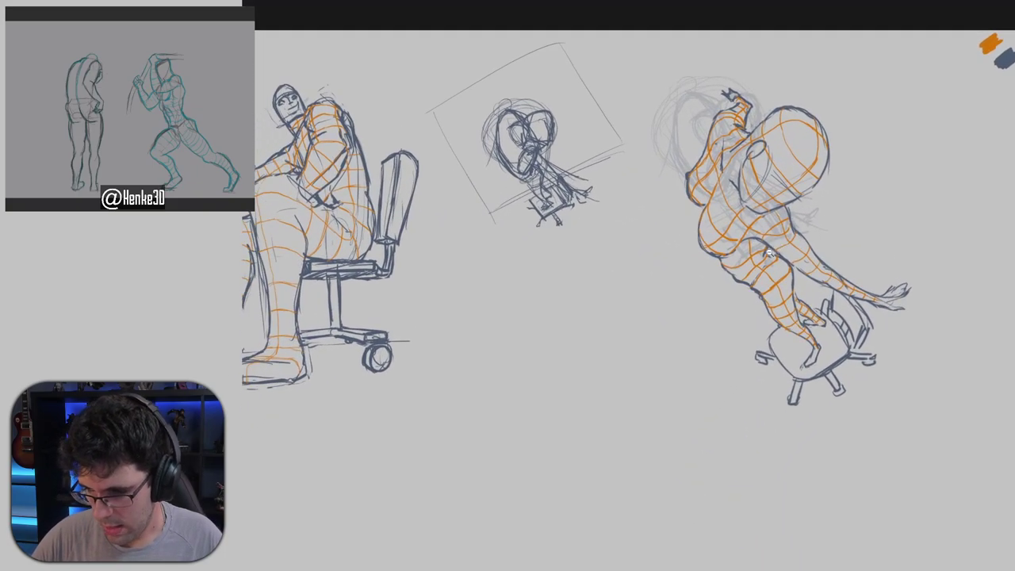
pyautogui.scroll(-4, 780, 245)
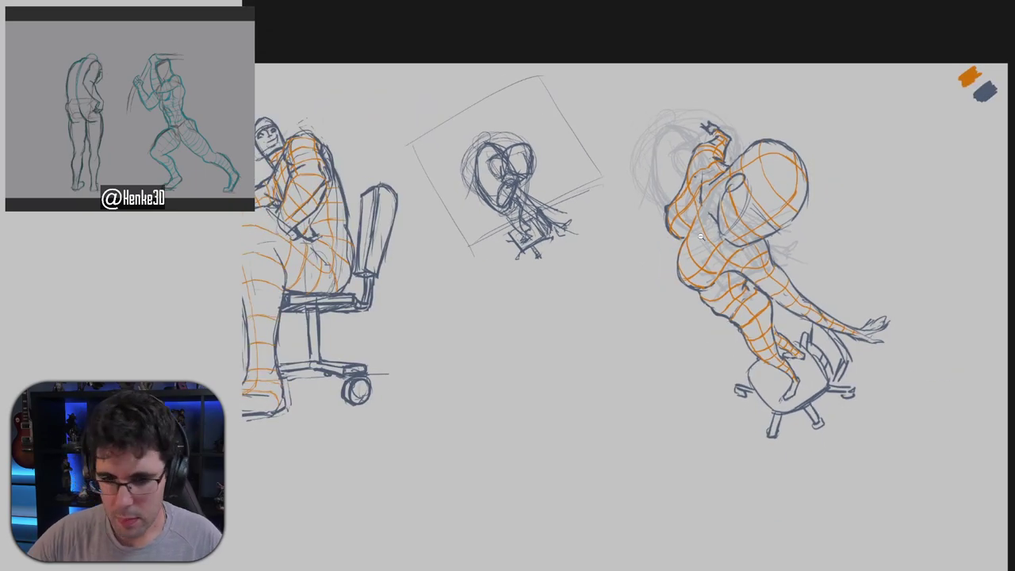
pyautogui.press('Delete')
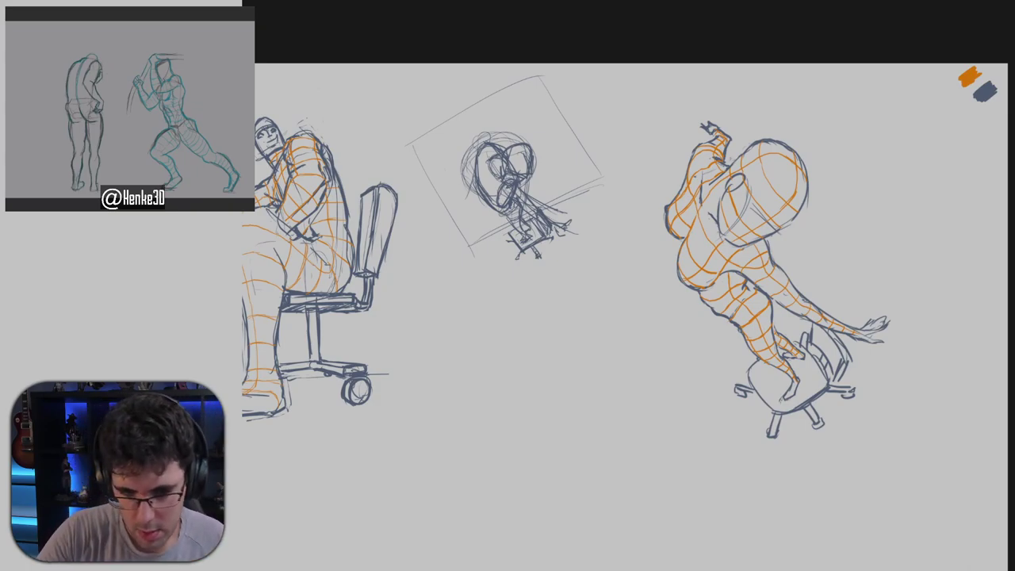
pyautogui.hotkey('ctrl', 'z')
pyautogui.hotkey('ctrl', 'shift', 'z')
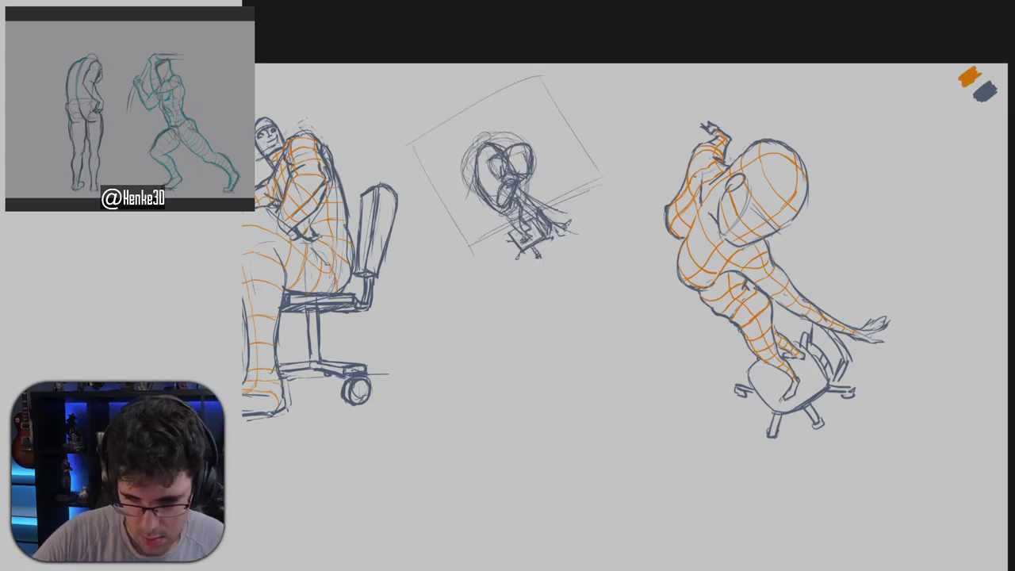
# Move the small framed thumbnail sketch up and to the right, close beside the enlarged figure.
pyautogui.moveTo(568, 173); pyautogui.dragTo(622, 185)
pyautogui.hotkey('ctrl', 't')
pyautogui.moveTo(653, 272)
pyautogui.mouseDown()
pyautogui.moveTo(693, 233)
pyautogui.moveTo(665, 208)
pyautogui.moveTo(665, 217)
pyautogui.mouseUp()
pyautogui.press('Return')
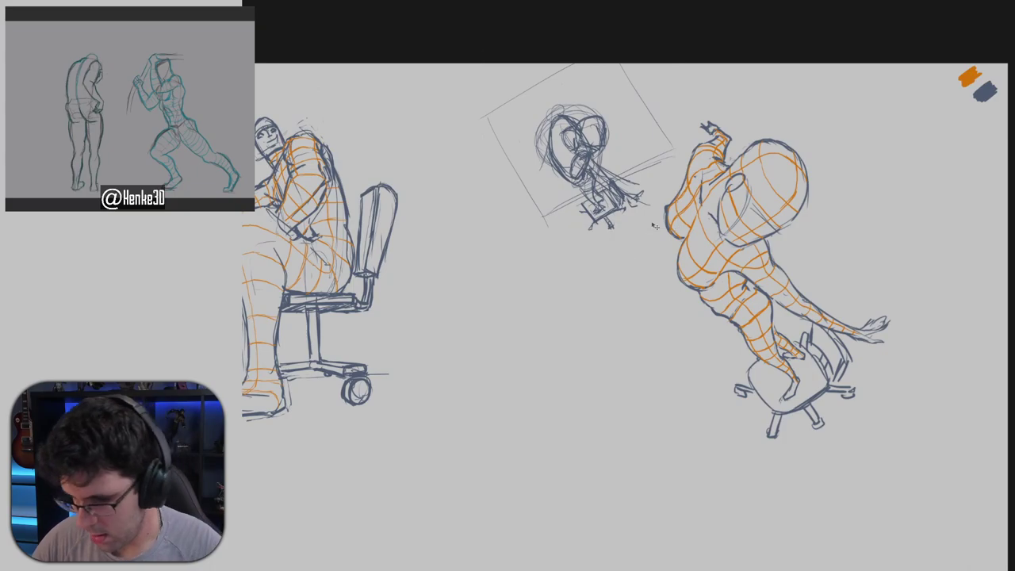
# Select the seated figure with its orange guides and office chair and shift them together to the right, toward the thumbnail sketch.
pyautogui.moveTo(748, 254)
pyautogui.mouseDown()
pyautogui.moveTo(805, 239)
pyautogui.moveTo(784, 261)
pyautogui.moveTo(686, 271)
pyautogui.mouseUp()
pyautogui.scroll(-2, 805, 240)
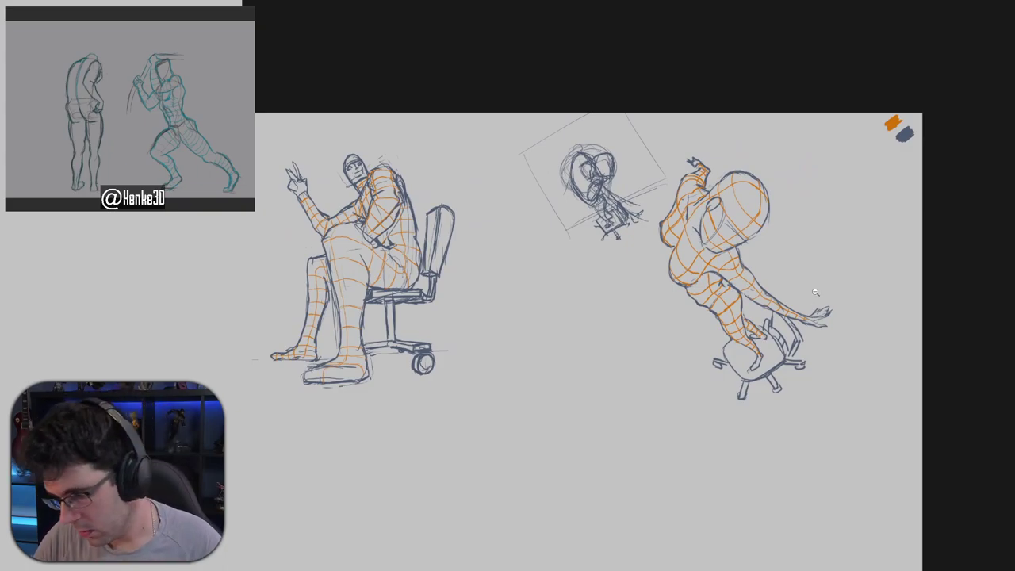
pyautogui.moveTo(814, 304); pyautogui.dragTo(775, 267)
pyautogui.moveTo(838, 307)
pyautogui.mouseDown()
pyautogui.moveTo(827, 283)
pyautogui.moveTo(845, 282)
pyautogui.moveTo(860, 320)
pyautogui.moveTo(834, 305)
pyautogui.moveTo(833, 335)
pyautogui.mouseUp()
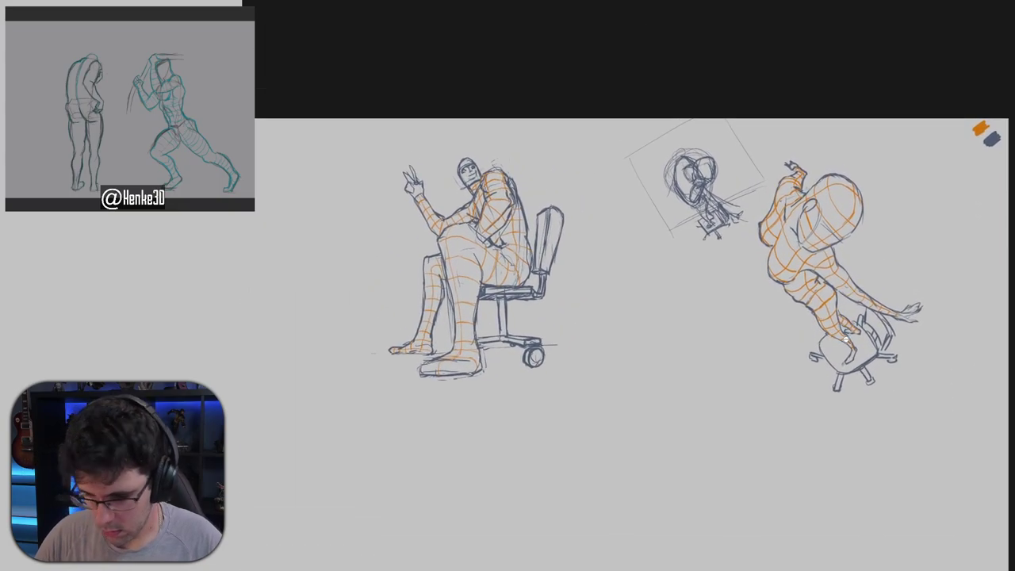
pyautogui.moveTo(417, 161)
pyautogui.mouseDown()
pyautogui.moveTo(357, 346)
pyautogui.moveTo(611, 301)
pyautogui.moveTo(440, 114)
pyautogui.moveTo(427, 119)
pyautogui.mouseUp()
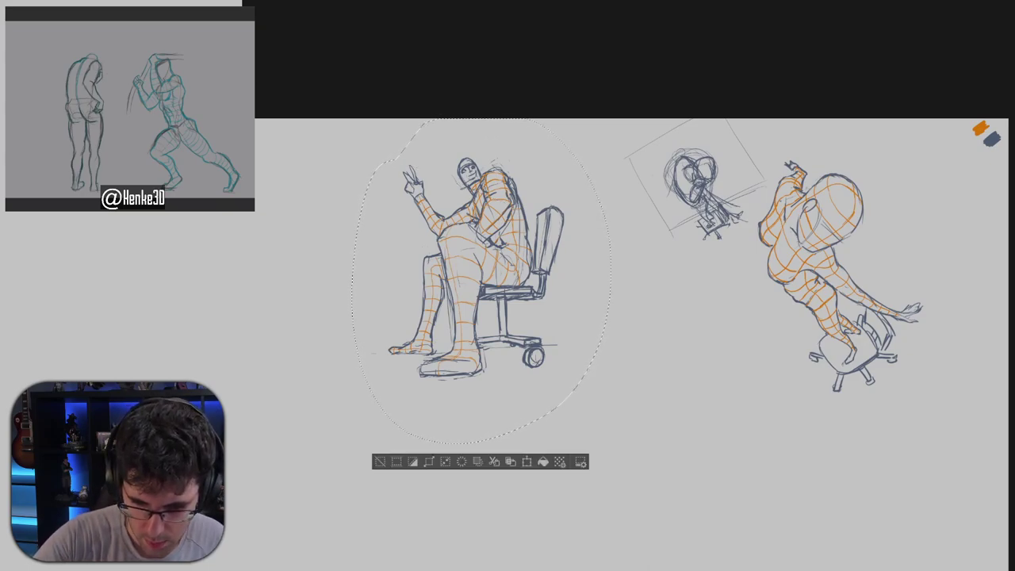
pyautogui.moveTo(545, 256); pyautogui.dragTo(566, 240)
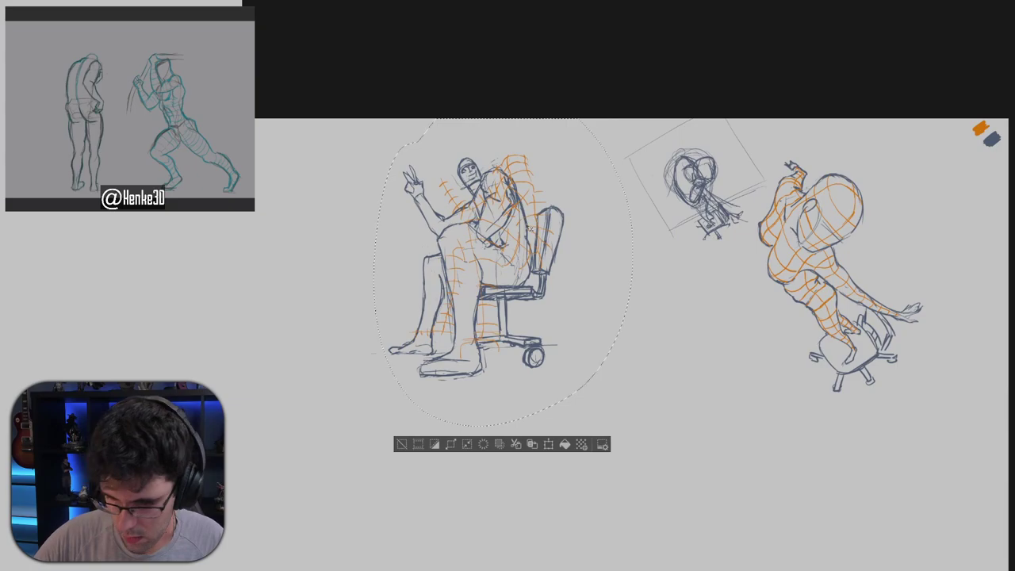
pyautogui.hotkey('ctrl', 'z')
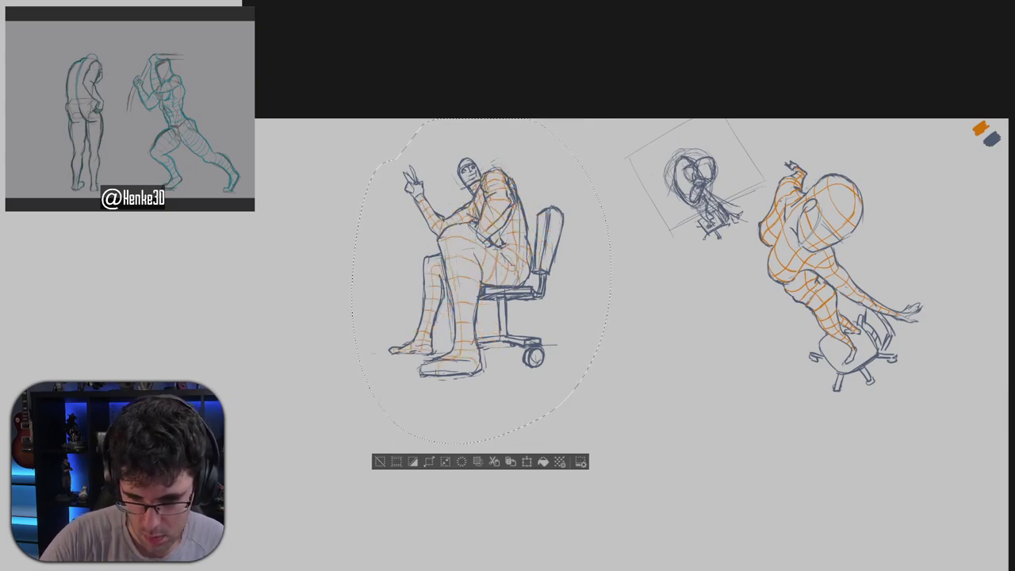
pyautogui.moveTo(444, 251); pyautogui.dragTo(466, 287)
pyautogui.hotkey('ctrl', 'z')
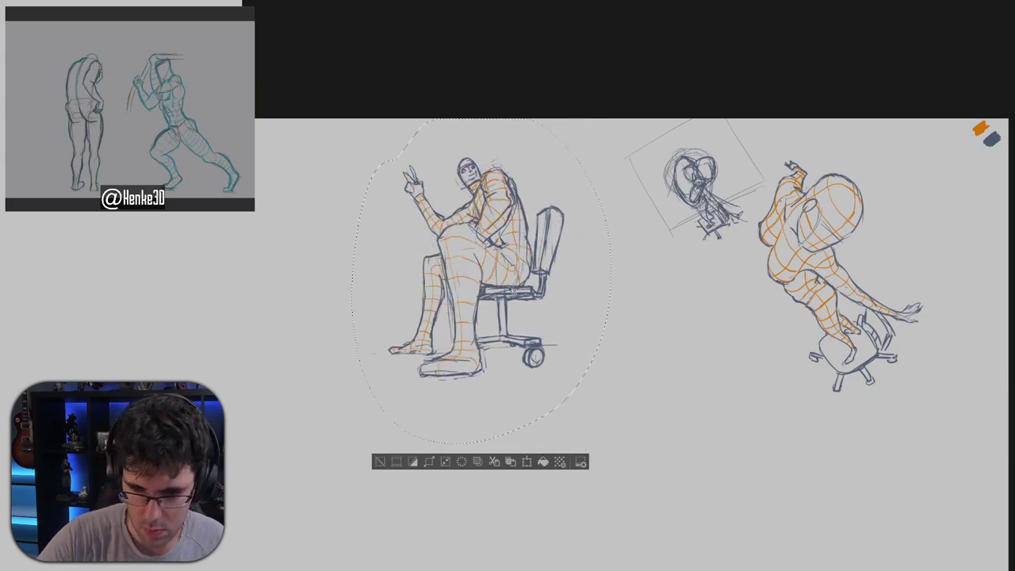
pyautogui.moveTo(524, 309)
pyautogui.mouseDown()
pyautogui.moveTo(591, 296)
pyautogui.moveTo(591, 313)
pyautogui.mouseUp()
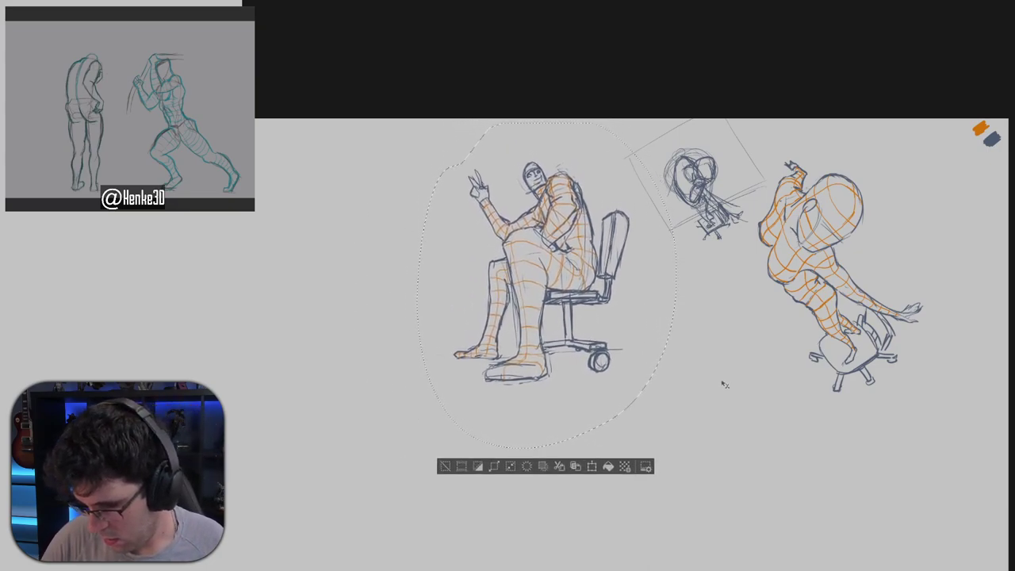
pyautogui.moveTo(723, 385); pyautogui.dragTo(726, 389)
pyautogui.moveTo(784, 366); pyautogui.dragTo(741, 348)
pyautogui.hotkey('ctrl', 'd')
pyautogui.scroll(-2, 842, 285)
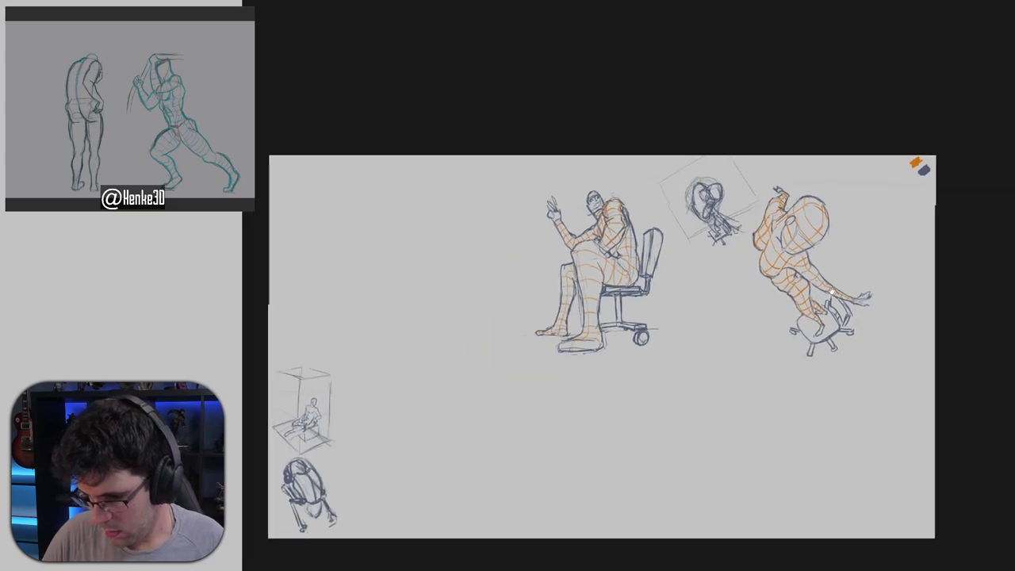
pyautogui.moveTo(830, 292); pyautogui.dragTo(834, 284)
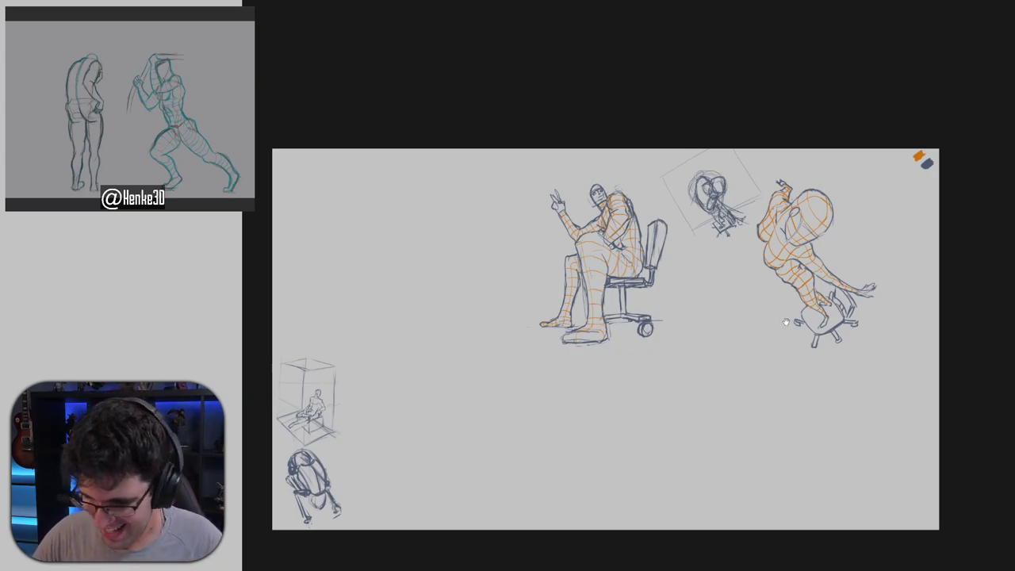
pyautogui.moveTo(785, 322)
pyautogui.mouseDown()
pyautogui.moveTo(795, 304)
pyautogui.moveTo(774, 317)
pyautogui.moveTo(801, 313)
pyautogui.mouseUp()
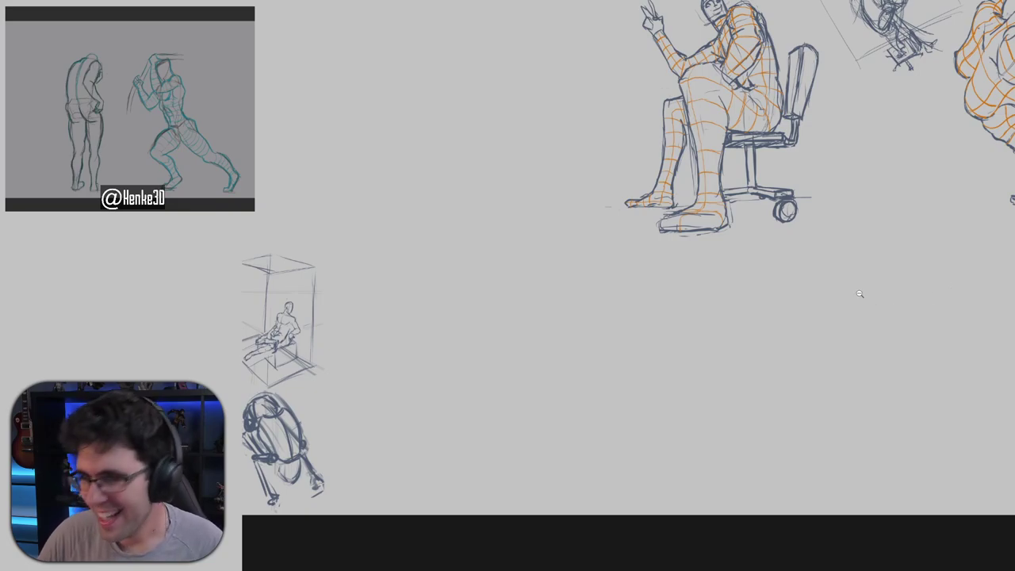
pyautogui.moveTo(954, 292); pyautogui.dragTo(988, 288)
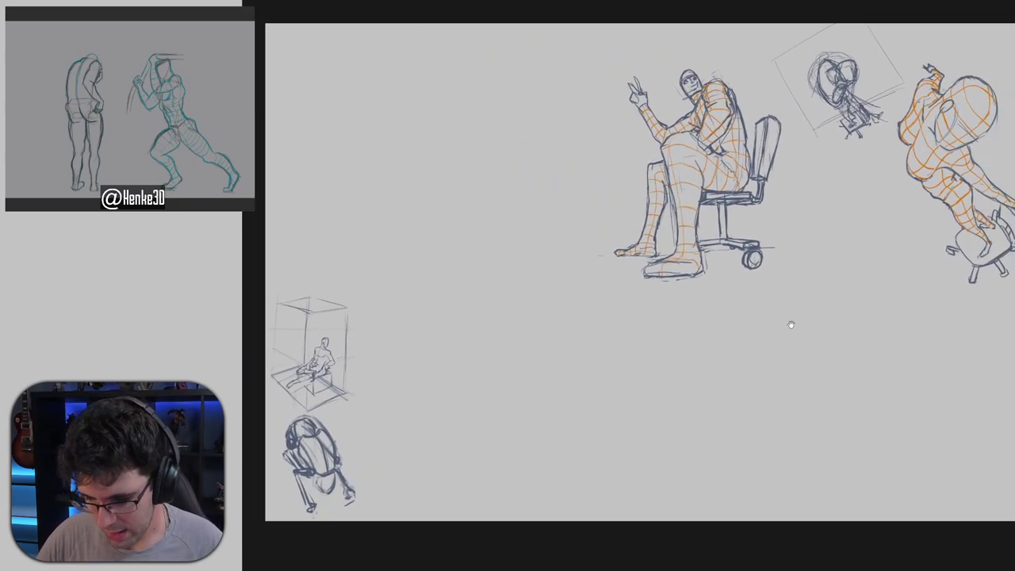
pyautogui.moveTo(791, 324); pyautogui.dragTo(770, 320)
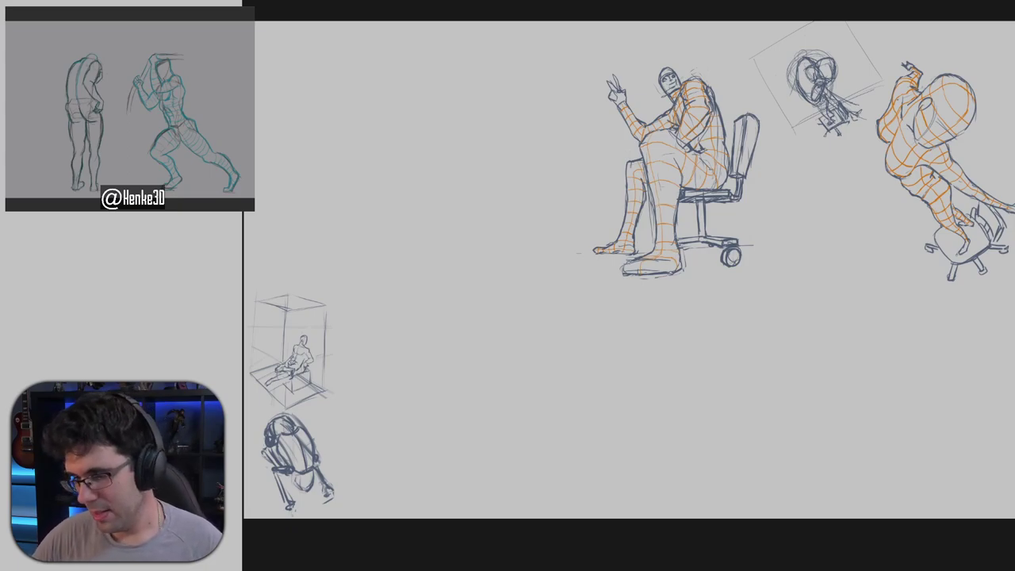
pyautogui.scroll(1, 685, 313)
pyautogui.moveTo(705, 324); pyautogui.dragTo(850, 439)
pyautogui.moveTo(820, 390); pyautogui.dragTo(830, 435)
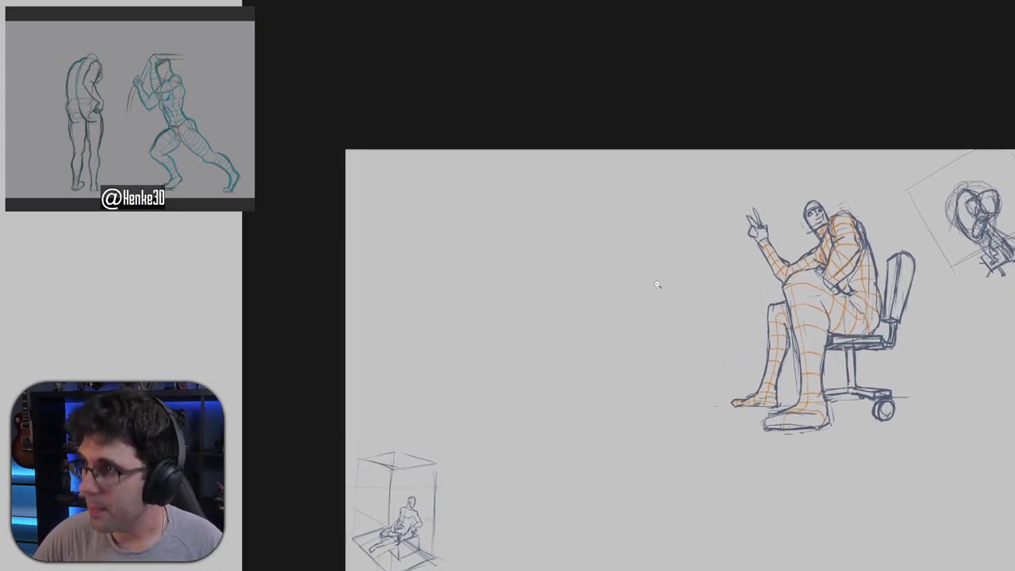
pyautogui.moveTo(600, 266); pyautogui.dragTo(618, 269)
pyautogui.scroll(-3, 618, 269)
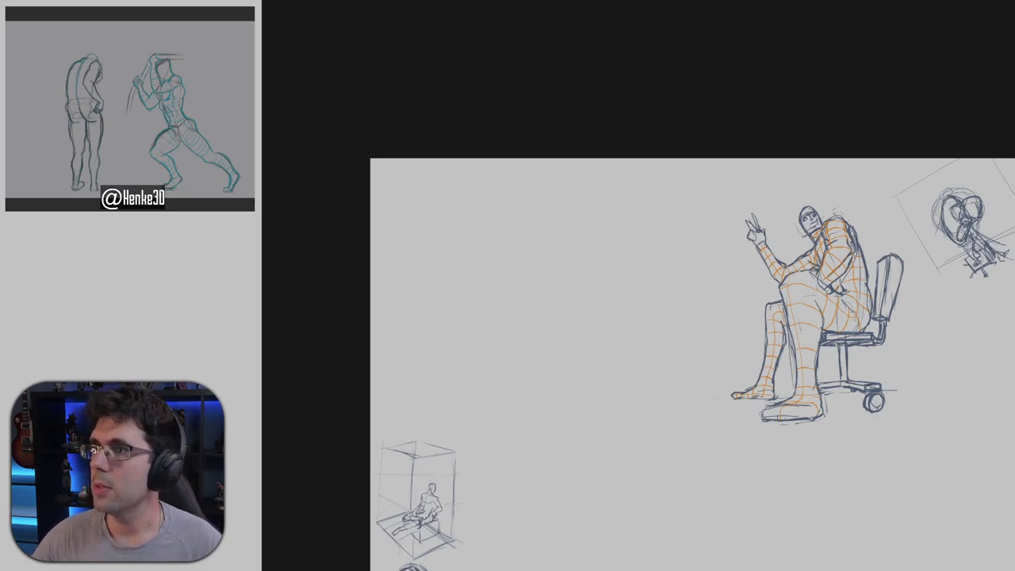
pyautogui.moveTo(806, 324); pyautogui.dragTo(595, 208)
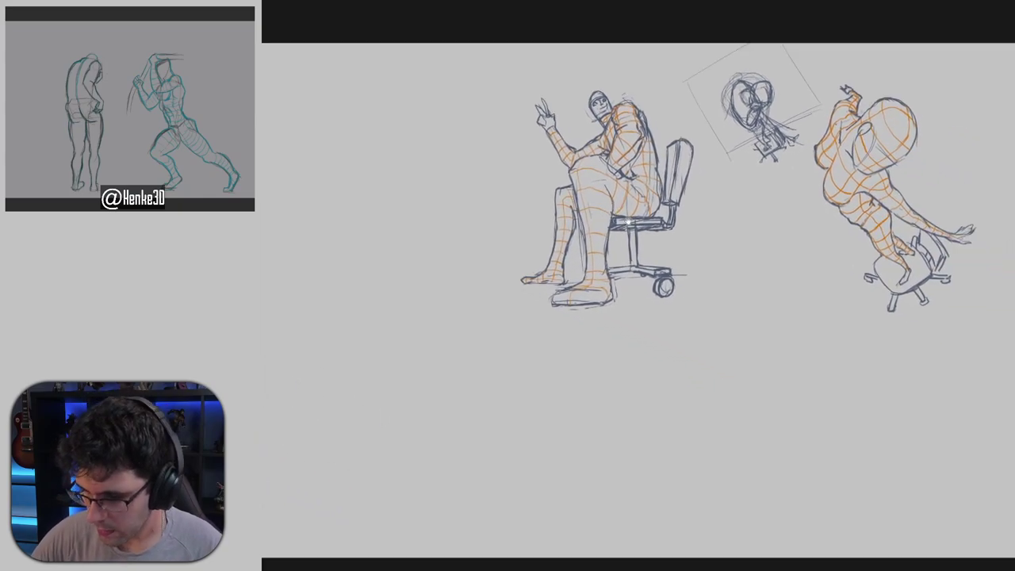
pyautogui.moveTo(725, 283); pyautogui.dragTo(784, 268)
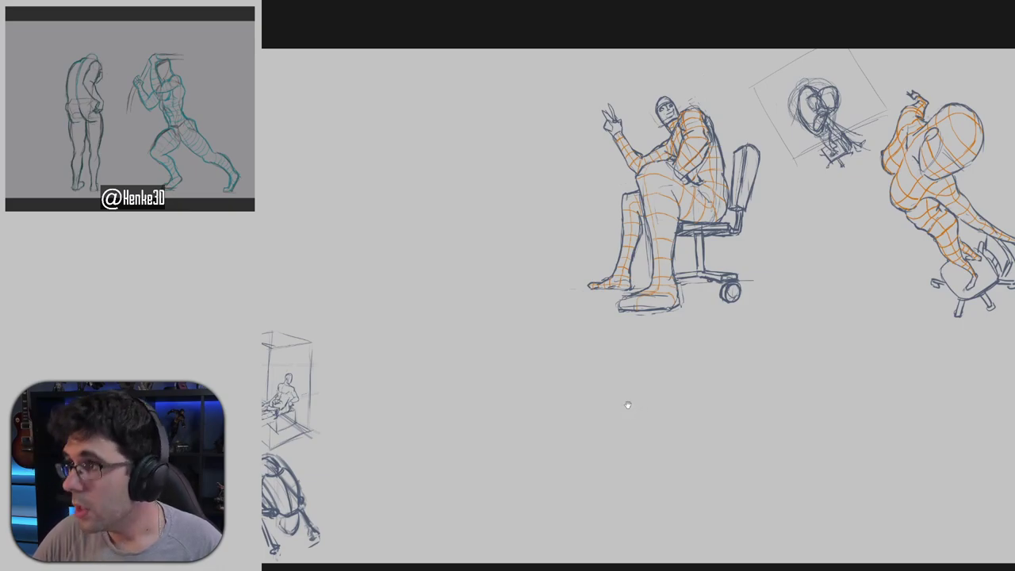
# Try small construction circles for a new form in the empty area to the left of the seated figure.
pyautogui.moveTo(673, 340); pyautogui.dragTo(617, 345)
pyautogui.moveTo(692, 321); pyautogui.dragTo(838, 362)
pyautogui.click(595, 179)
pyautogui.moveTo(612, 185); pyautogui.dragTo(637, 208)
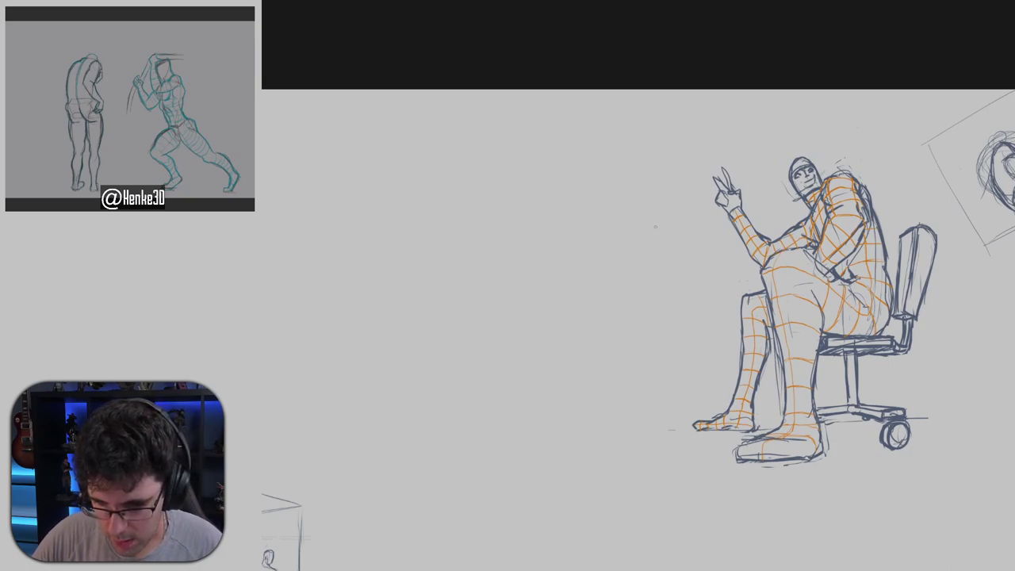
pyautogui.moveTo(654, 225); pyautogui.dragTo(634, 225)
pyautogui.moveTo(559, 194)
pyautogui.mouseDown()
pyautogui.moveTo(598, 216)
pyautogui.moveTo(574, 217)
pyautogui.moveTo(560, 196)
pyautogui.mouseUp()
pyautogui.moveTo(606, 228); pyautogui.dragTo(691, 242)
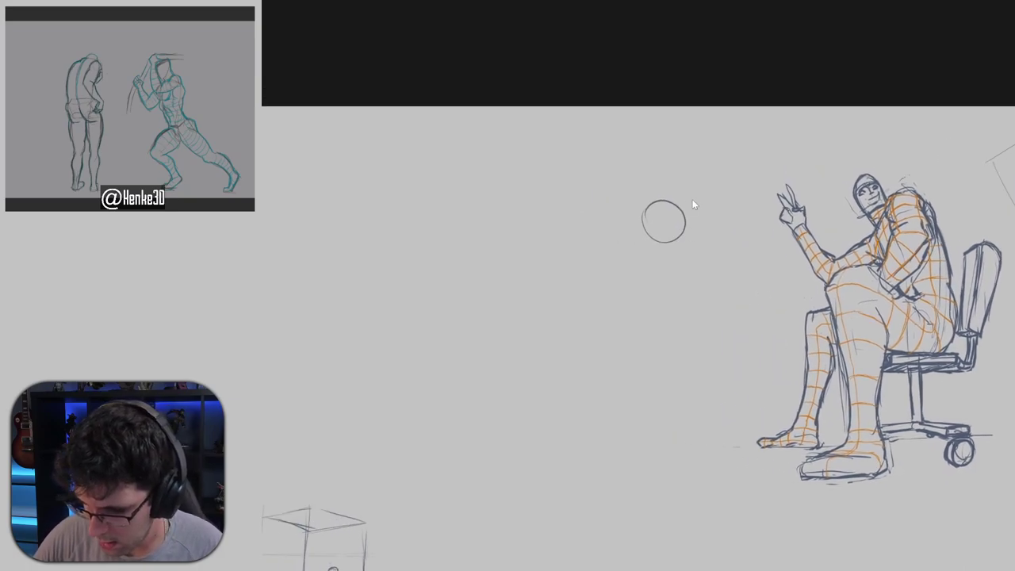
pyautogui.hotkey('ctrl', 'z')
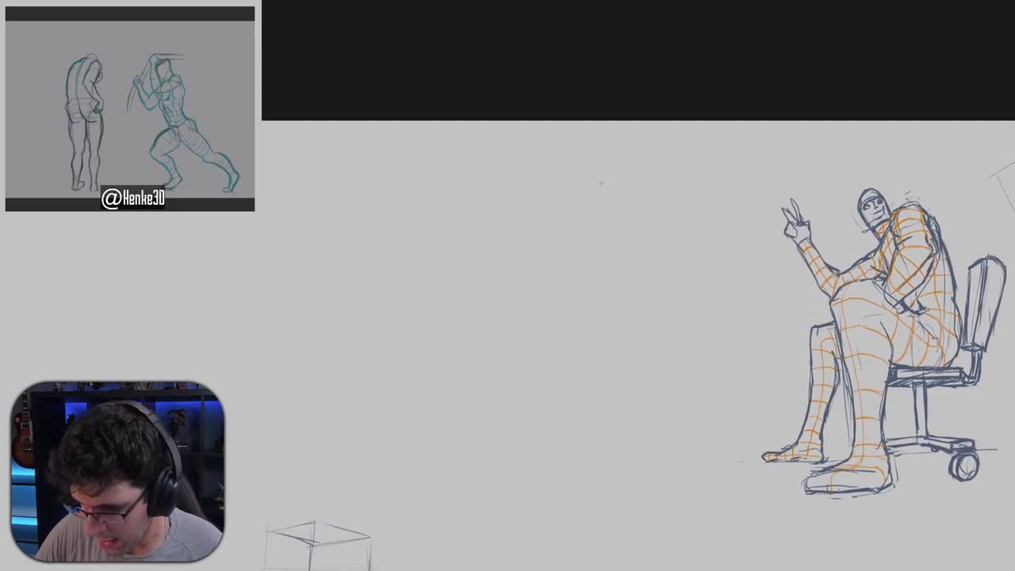
pyautogui.moveTo(592, 183)
pyautogui.mouseDown()
pyautogui.moveTo(635, 204)
pyautogui.moveTo(595, 173)
pyautogui.moveTo(639, 170)
pyautogui.mouseUp()
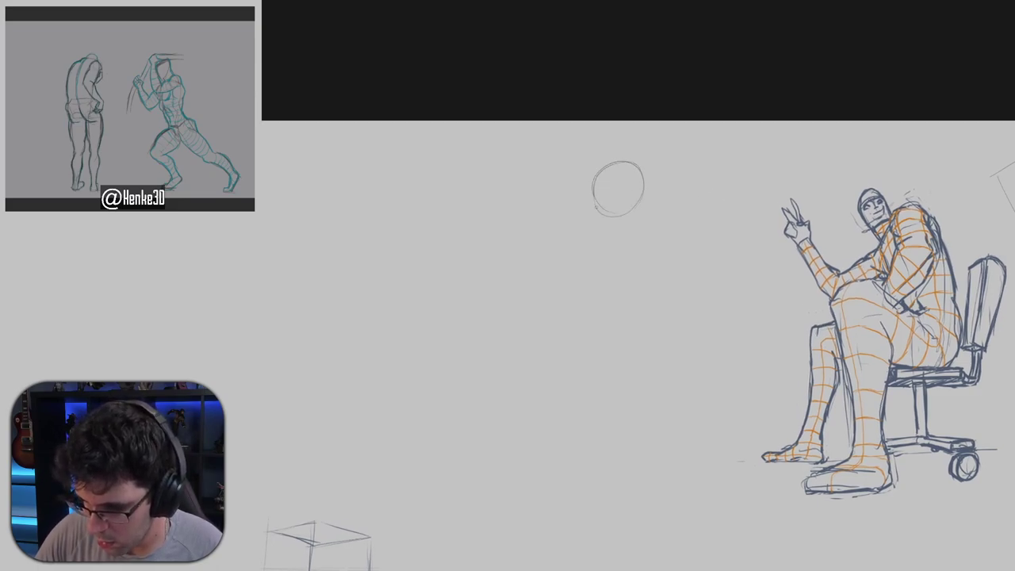
pyautogui.hotkey('ctrl', 'z')
# Sketch a larger circle left of the seated figure and extend curved left and right sides downward from it.
pyautogui.moveTo(582, 184)
pyautogui.mouseDown()
pyautogui.moveTo(651, 167)
pyautogui.moveTo(603, 224)
pyautogui.mouseUp()
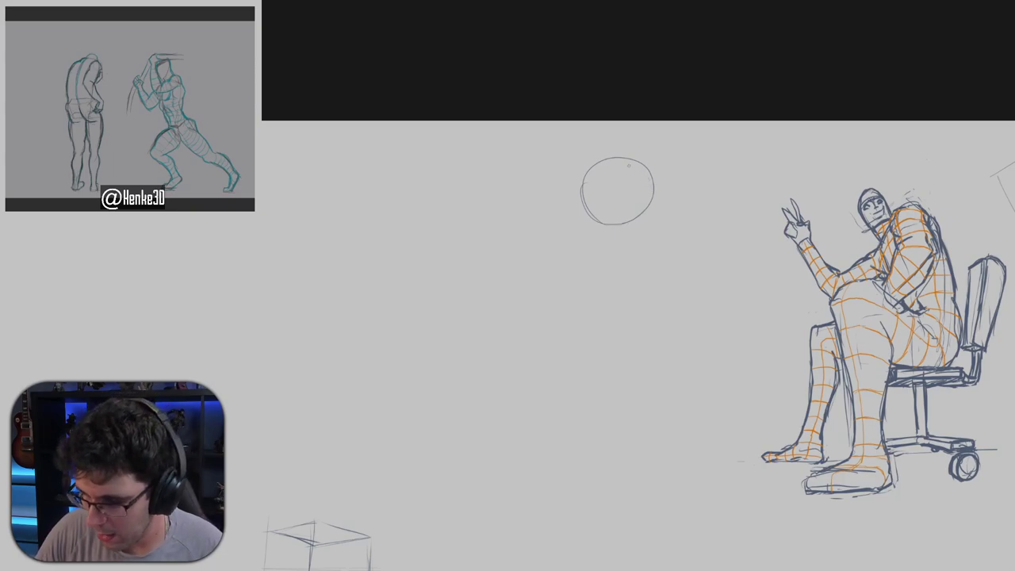
pyautogui.moveTo(609, 158)
pyautogui.mouseDown()
pyautogui.moveTo(577, 179)
pyautogui.moveTo(557, 215)
pyautogui.moveTo(553, 272)
pyautogui.mouseUp()
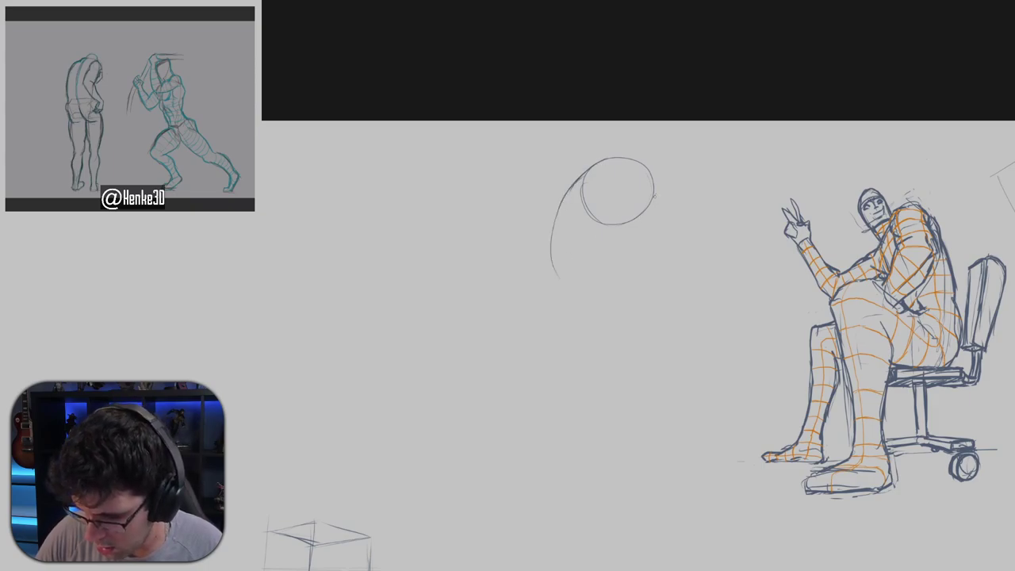
pyautogui.moveTo(654, 195); pyautogui.dragTo(624, 260)
pyautogui.moveTo(644, 215); pyautogui.dragTo(626, 285)
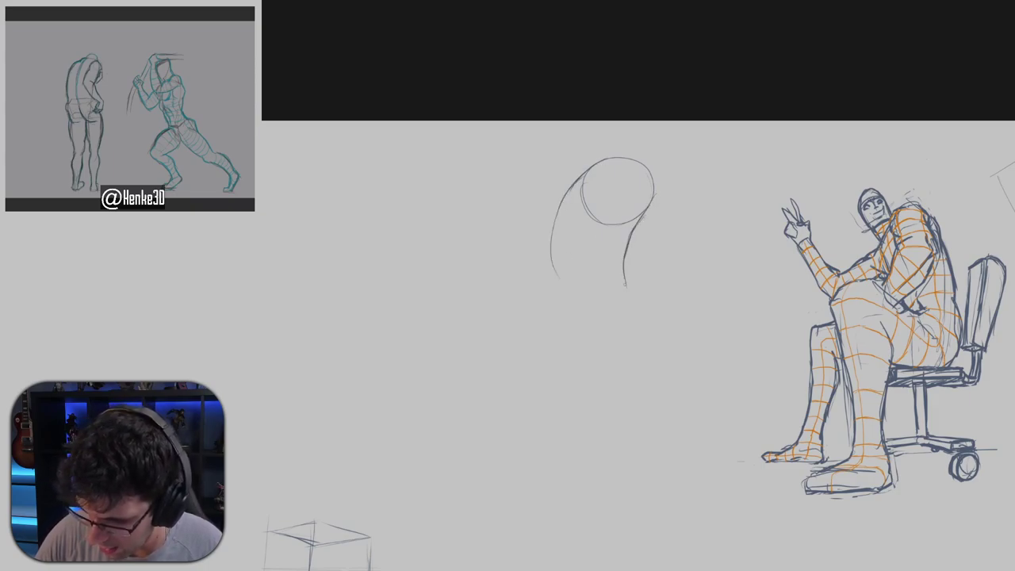
pyautogui.moveTo(558, 210); pyautogui.dragTo(556, 284)
pyautogui.hotkey('ctrl', 'z')
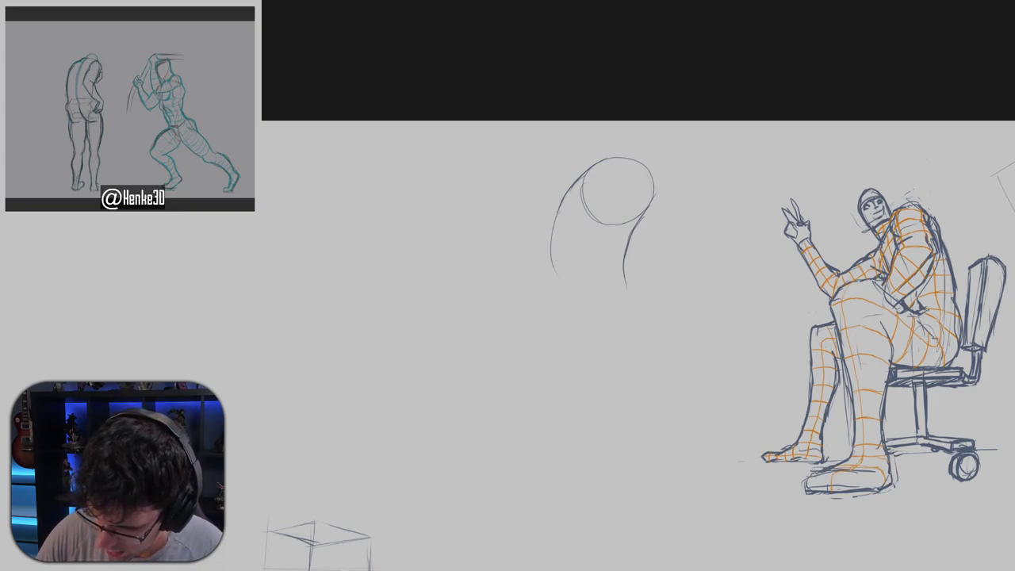
pyautogui.moveTo(559, 207); pyautogui.dragTo(568, 291)
pyautogui.hotkey('ctrl', 'z')
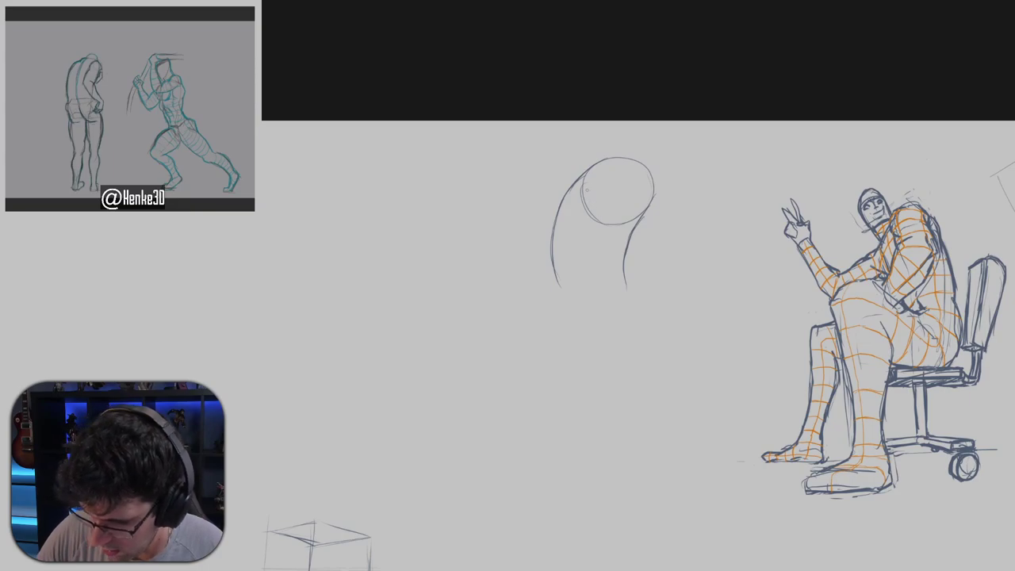
# Erase the circle's inner lower arc and restate the upper right edge so the outline forms one rounded, bent shape.
pyautogui.moveTo(587, 184)
pyautogui.mouseDown()
pyautogui.moveTo(592, 228)
pyautogui.moveTo(638, 204)
pyautogui.moveTo(628, 223)
pyautogui.moveTo(644, 207)
pyautogui.moveTo(582, 191)
pyautogui.mouseUp()
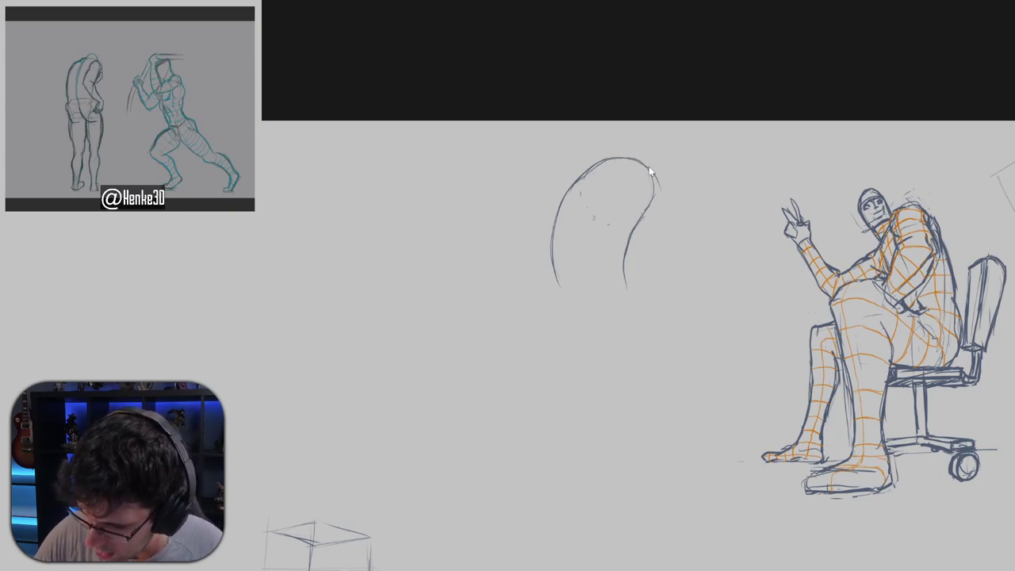
pyautogui.moveTo(640, 162); pyautogui.dragTo(654, 193)
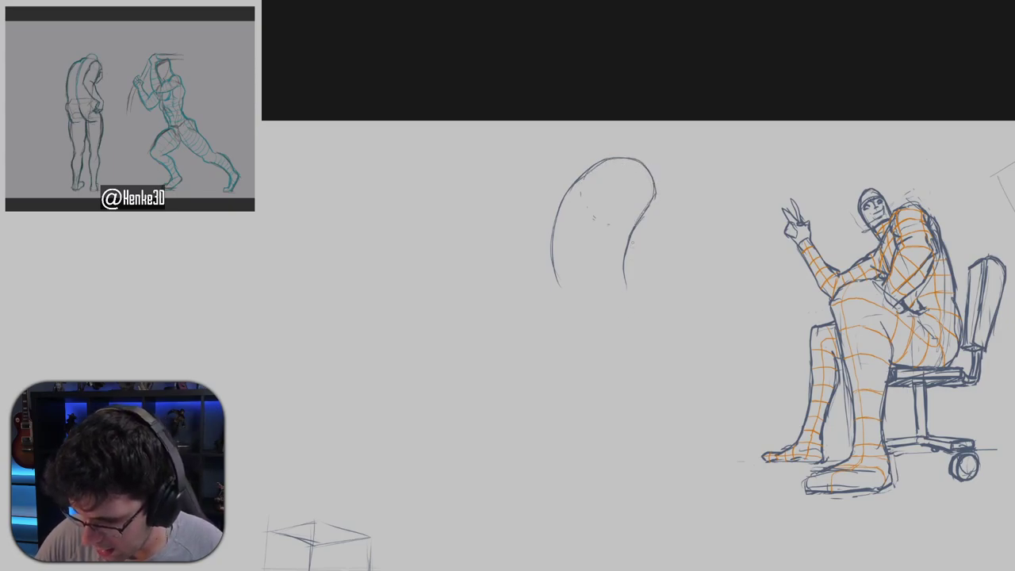
# Draw a curved line down the inside of the bent shape and sweep it out below toward the seated figure.
pyautogui.moveTo(638, 165); pyautogui.dragTo(602, 214)
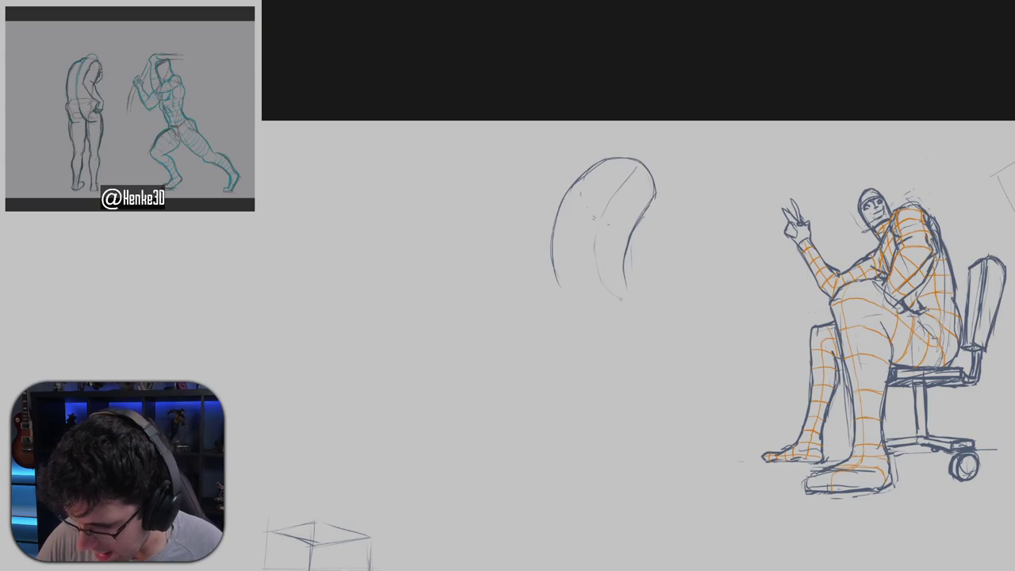
pyautogui.moveTo(621, 299); pyautogui.dragTo(703, 314)
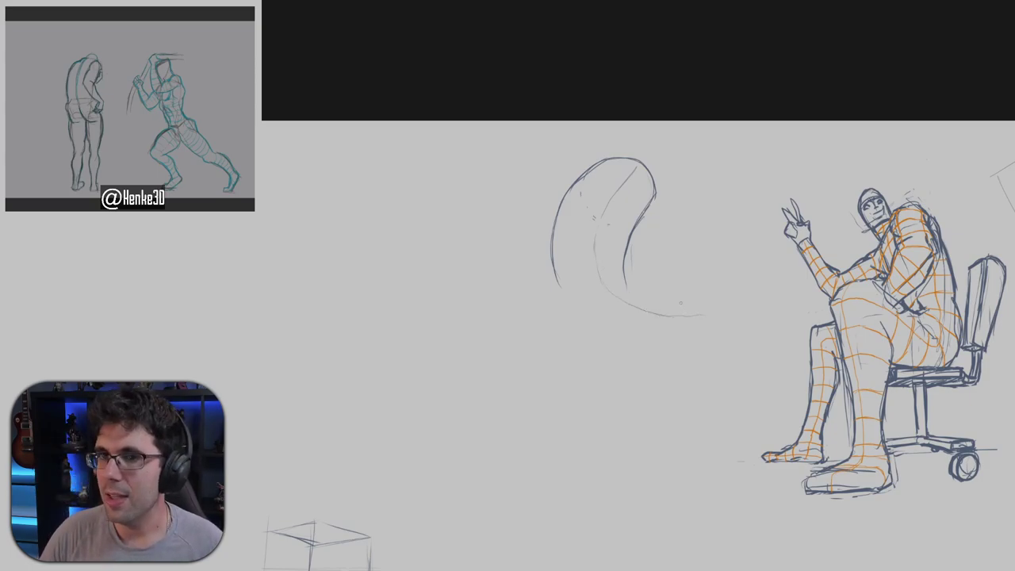
pyautogui.moveTo(633, 168)
pyautogui.mouseDown()
pyautogui.moveTo(588, 231)
pyautogui.moveTo(608, 290)
pyautogui.mouseUp()
pyautogui.hotkey('ctrl', 'z')
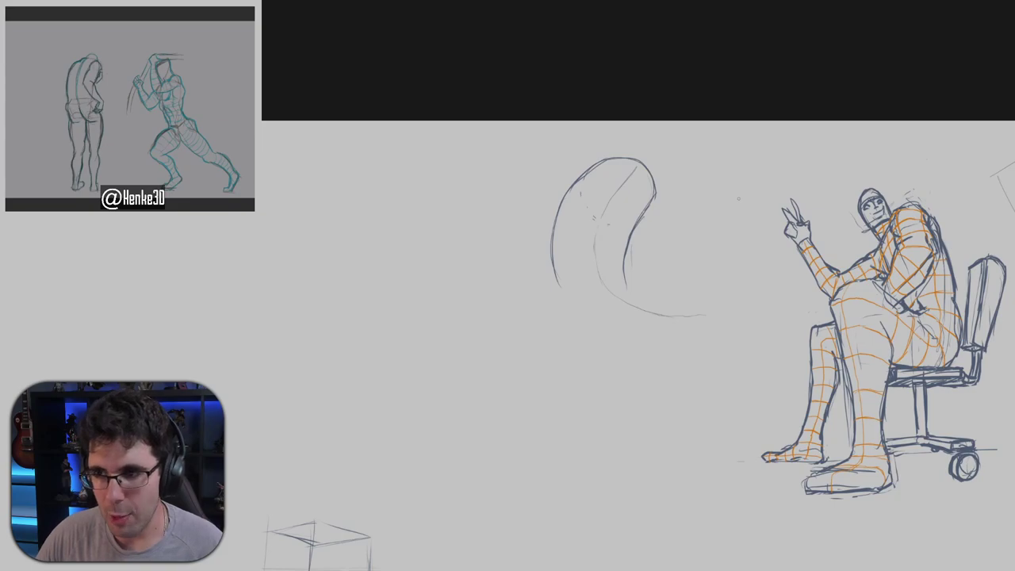
# Try three curved cross-contour lines wrapping around the bent shape from its rounded end downward.
pyautogui.moveTo(585, 174); pyautogui.dragTo(647, 224)
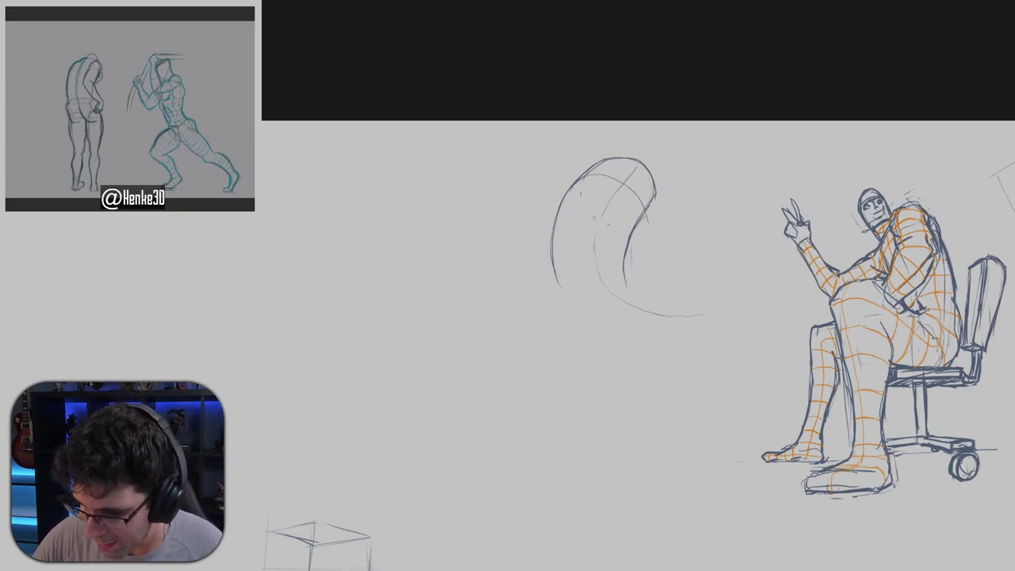
pyautogui.moveTo(558, 232); pyautogui.dragTo(624, 220)
pyautogui.moveTo(628, 262)
pyautogui.mouseDown()
pyautogui.moveTo(604, 264)
pyautogui.moveTo(573, 300)
pyautogui.mouseUp()
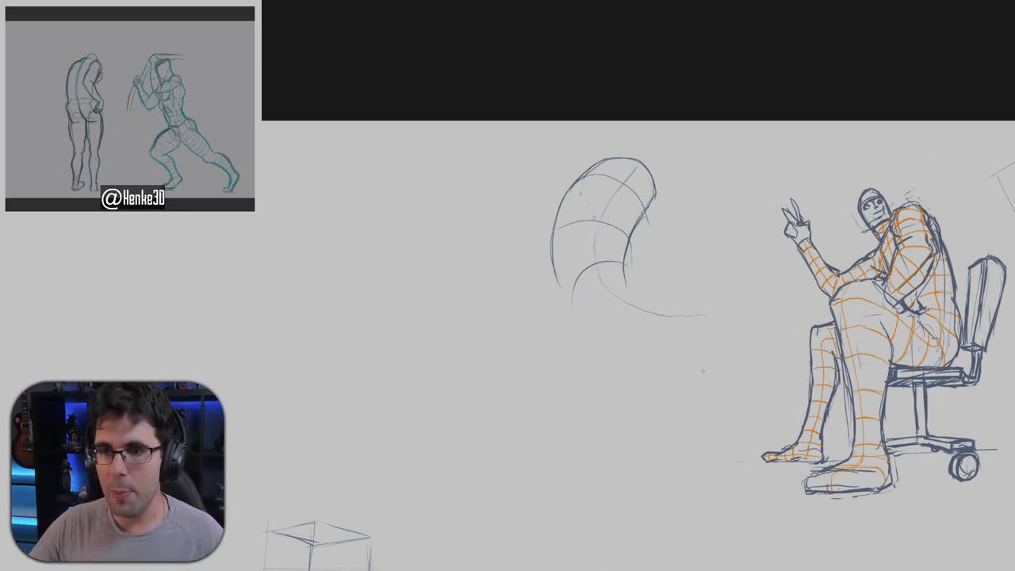
pyautogui.hotkey('ctrl', 'z')
pyautogui.hotkey('ctrl', 'z')
pyautogui.hotkey('ctrl', 'z')
pyautogui.hotkey('ctrl', 'z')
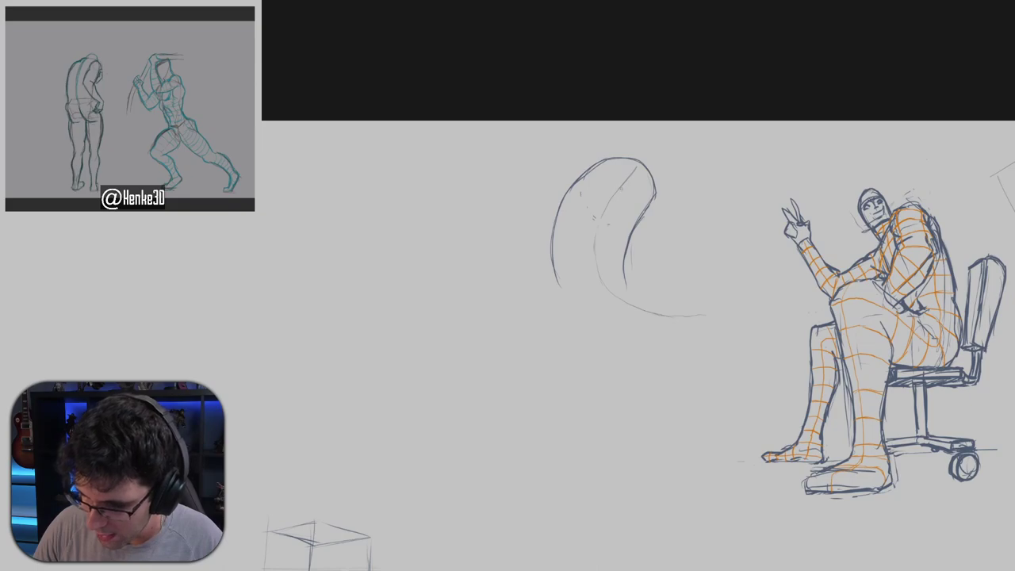
# Restate the upper centre line of the bent shape and keep one curved cross-contour around its rounded upper end.
pyautogui.moveTo(618, 192)
pyautogui.mouseDown()
pyautogui.moveTo(596, 263)
pyautogui.moveTo(606, 282)
pyautogui.mouseUp()
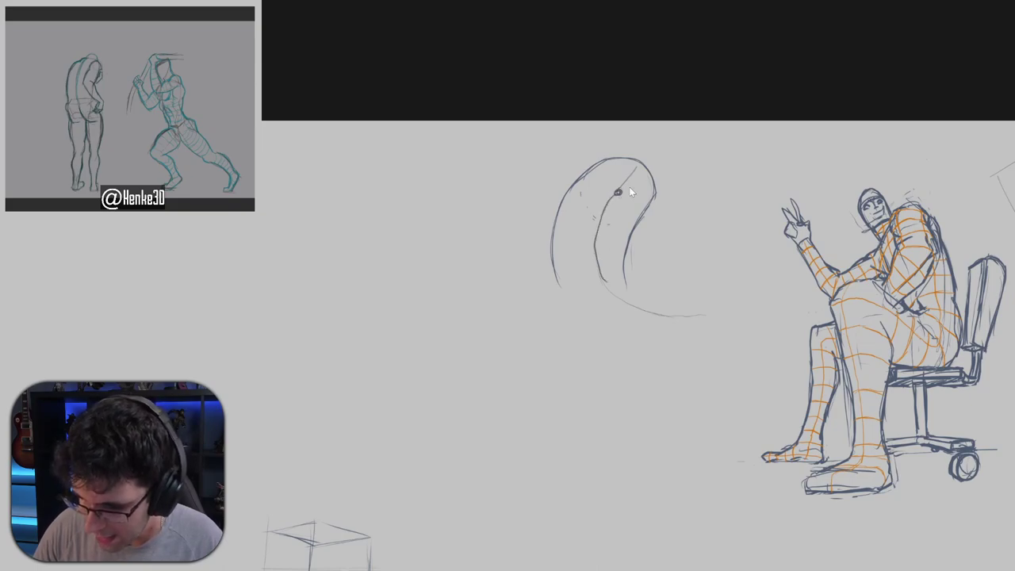
pyautogui.hotkey('ctrl', 'z')
pyautogui.hotkey('ctrl', 'z')
pyautogui.moveTo(634, 167)
pyautogui.mouseDown()
pyautogui.moveTo(610, 203)
pyautogui.moveTo(600, 269)
pyautogui.mouseUp()
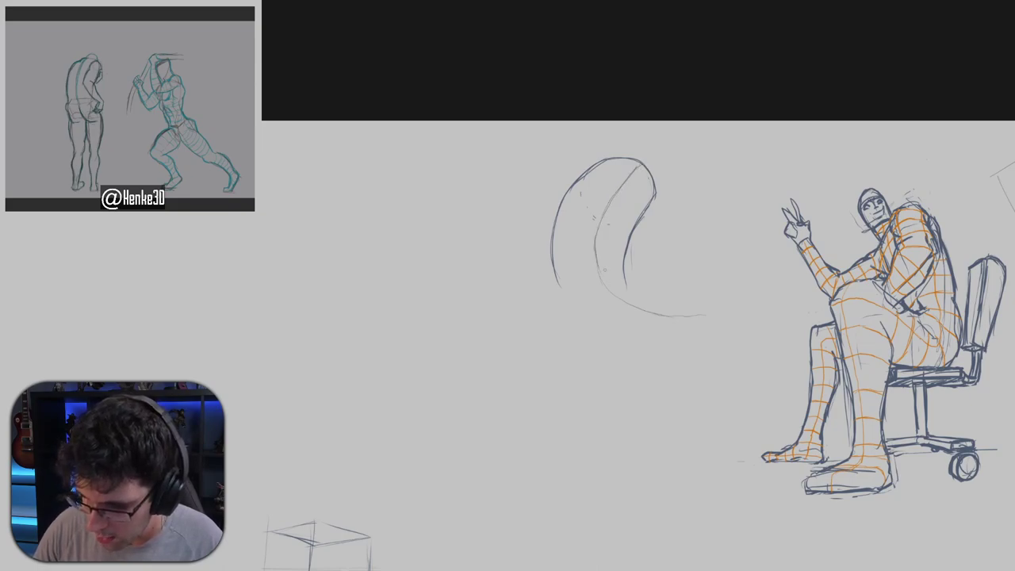
pyautogui.moveTo(585, 177)
pyautogui.mouseDown()
pyautogui.moveTo(641, 212)
pyautogui.moveTo(553, 240)
pyautogui.mouseUp()
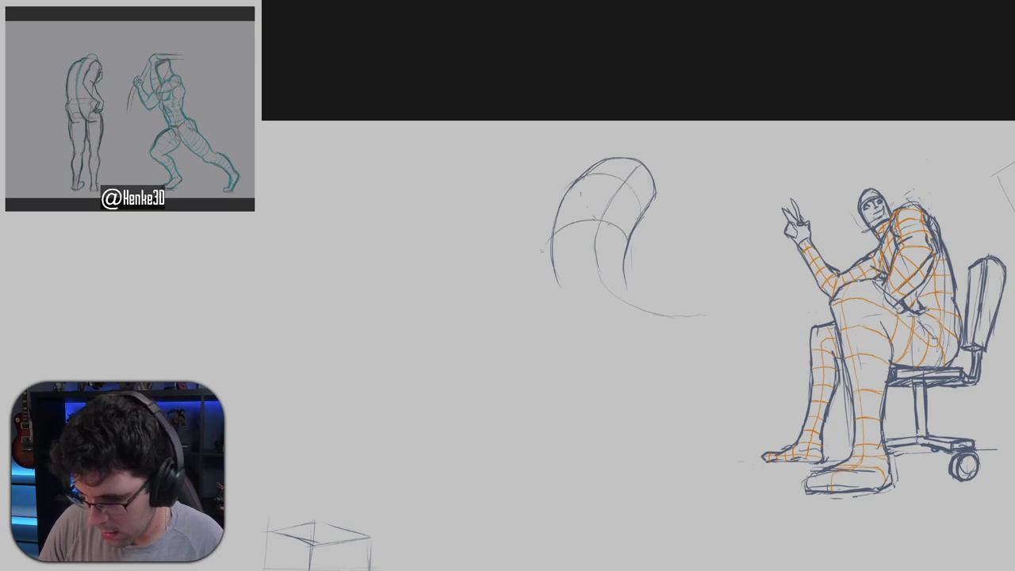
pyautogui.moveTo(623, 270)
pyautogui.mouseDown()
pyautogui.moveTo(576, 285)
pyautogui.moveTo(570, 303)
pyautogui.mouseUp()
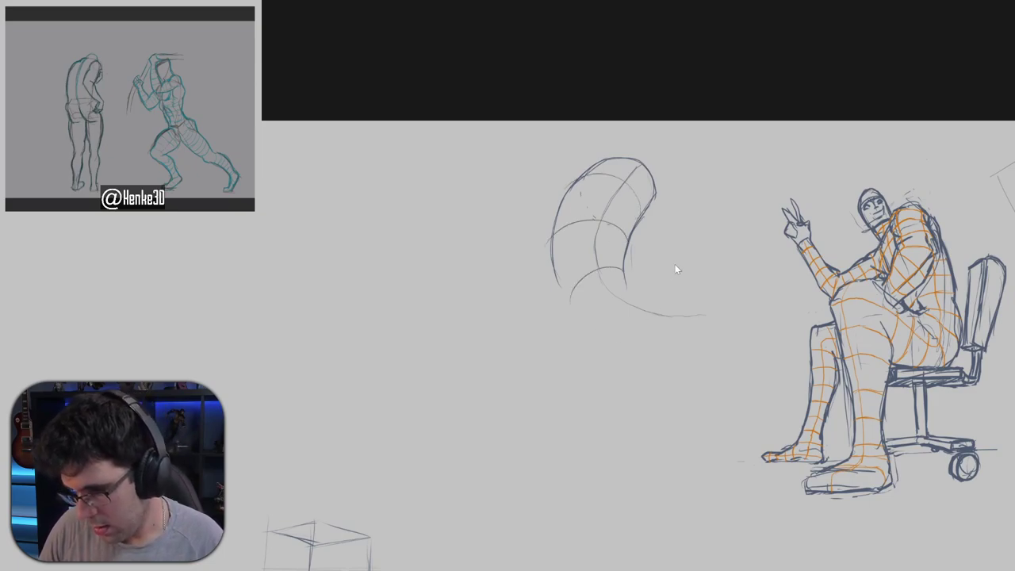
pyautogui.hotkey('ctrl', 'z')
pyautogui.hotkey('ctrl', 'z')
# Sweep the outer edge down and around beneath the bent shape, and end the inner edge in a short crease hook.
pyautogui.moveTo(633, 239)
pyautogui.mouseDown()
pyautogui.moveTo(632, 275)
pyautogui.moveTo(643, 279)
pyautogui.mouseUp()
pyautogui.hotkey('ctrl', 'z')
pyautogui.moveTo(555, 213)
pyautogui.mouseDown()
pyautogui.moveTo(552, 260)
pyautogui.moveTo(573, 313)
pyautogui.mouseUp()
pyautogui.hotkey('ctrl', 'z')
pyautogui.moveTo(552, 260)
pyautogui.mouseDown()
pyautogui.moveTo(612, 334)
pyautogui.moveTo(663, 329)
pyautogui.mouseUp()
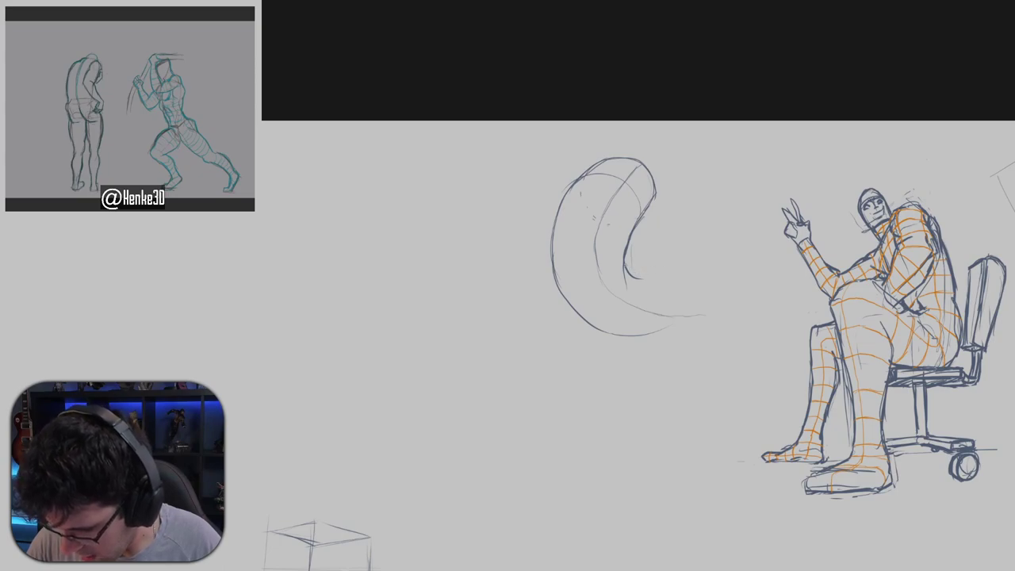
pyautogui.moveTo(624, 264)
pyautogui.mouseDown()
pyautogui.moveTo(645, 273)
pyautogui.moveTo(626, 270)
pyautogui.mouseUp()
pyautogui.hotkey('ctrl', 'z')
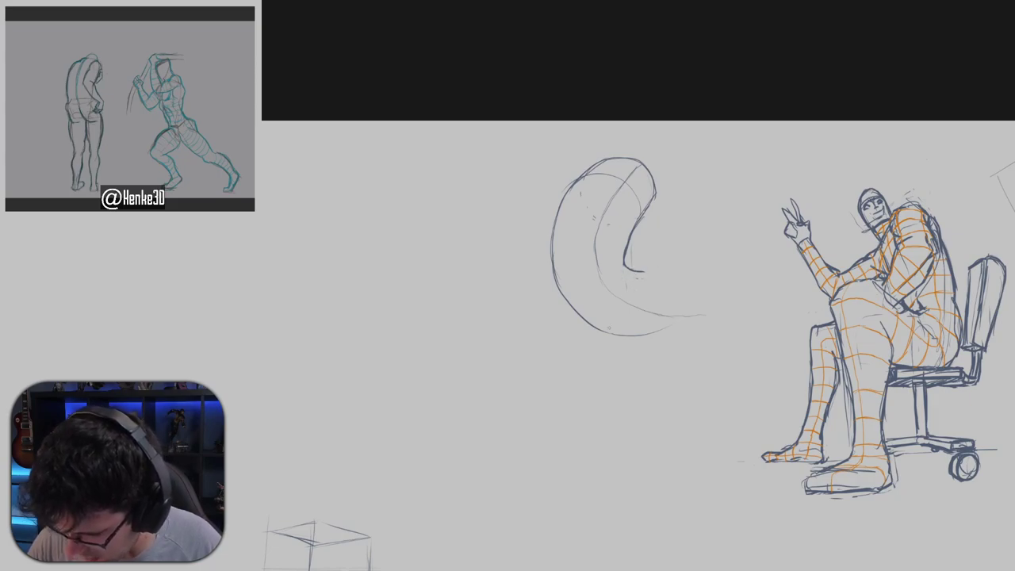
# Close the lower end of the bent shape with a rounded bulb running from the inner crease around to the underside.
pyautogui.moveTo(593, 333)
pyautogui.mouseDown()
pyautogui.moveTo(674, 329)
pyautogui.moveTo(706, 301)
pyautogui.mouseUp()
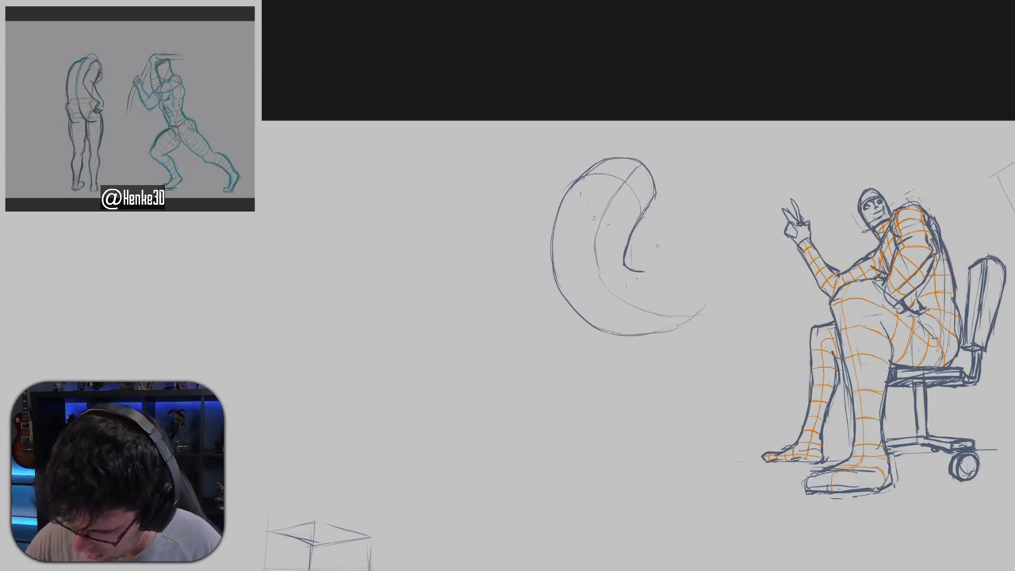
pyautogui.moveTo(626, 268)
pyautogui.mouseDown()
pyautogui.moveTo(642, 250)
pyautogui.moveTo(694, 263)
pyautogui.moveTo(707, 309)
pyautogui.mouseUp()
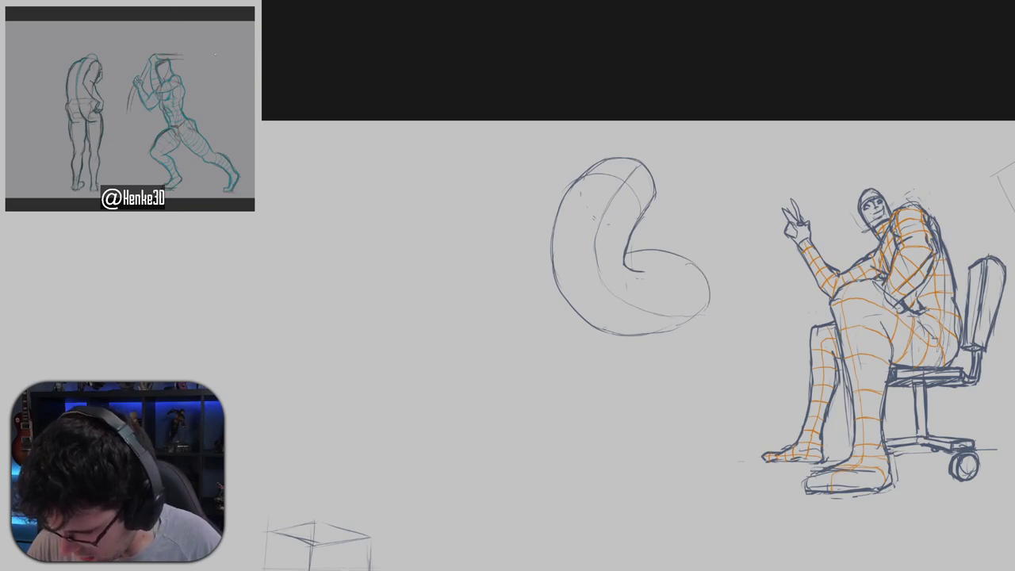
pyautogui.moveTo(603, 328); pyautogui.dragTo(701, 319)
pyautogui.hotkey('ctrl', 'z')
pyautogui.moveTo(594, 325)
pyautogui.mouseDown()
pyautogui.moveTo(656, 336)
pyautogui.moveTo(710, 282)
pyautogui.moveTo(669, 252)
pyautogui.moveTo(634, 251)
pyautogui.mouseUp()
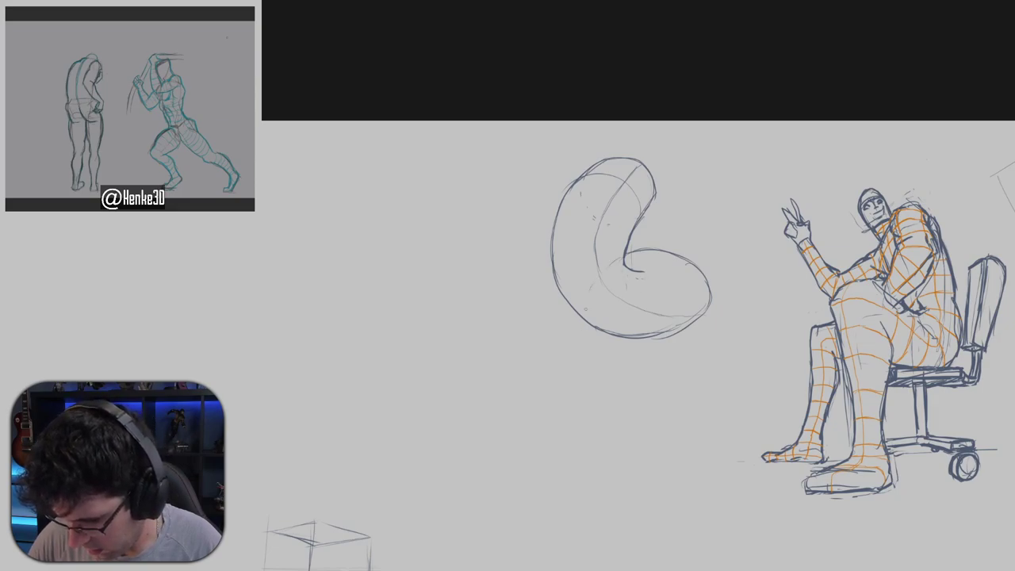
# Try a curved tail line descending from the lower left edge of the bean-shaped form.
pyautogui.moveTo(583, 326); pyautogui.dragTo(632, 422)
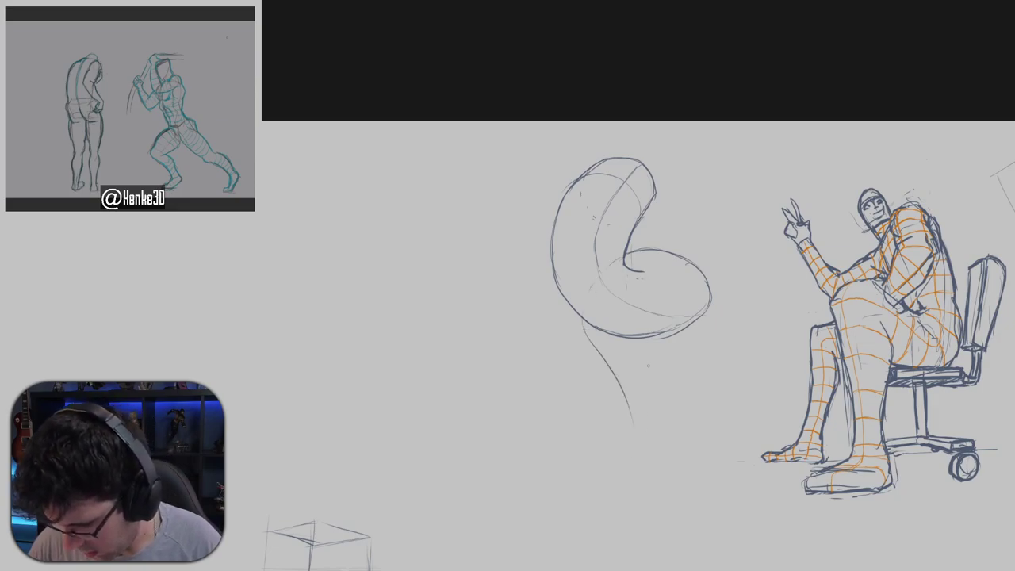
pyautogui.hotkey('ctrl', 'z')
pyautogui.moveTo(581, 320); pyautogui.dragTo(616, 368)
pyautogui.hotkey('ctrl', 'z')
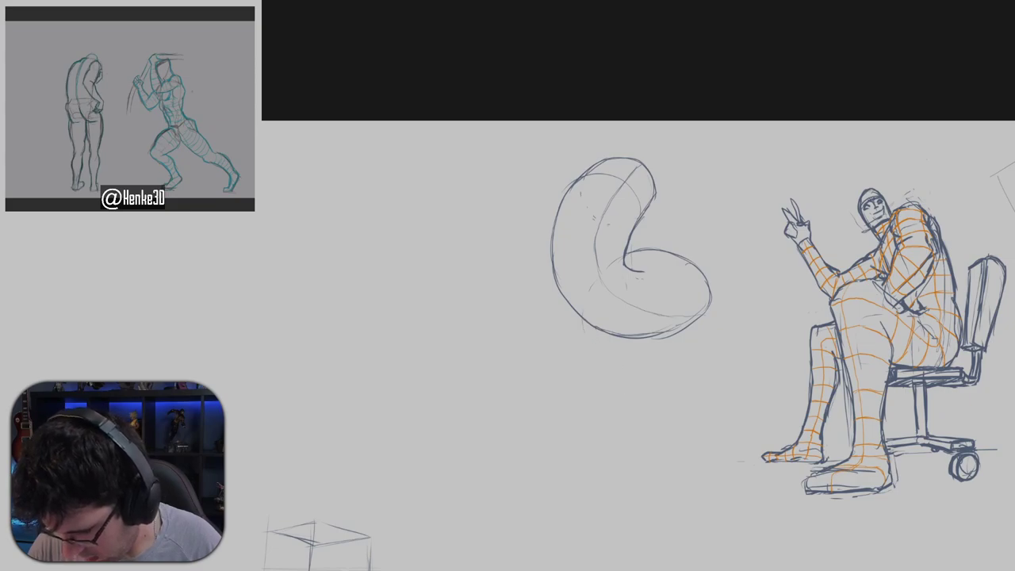
pyautogui.moveTo(581, 319); pyautogui.dragTo(620, 386)
pyautogui.hotkey('ctrl', 'z')
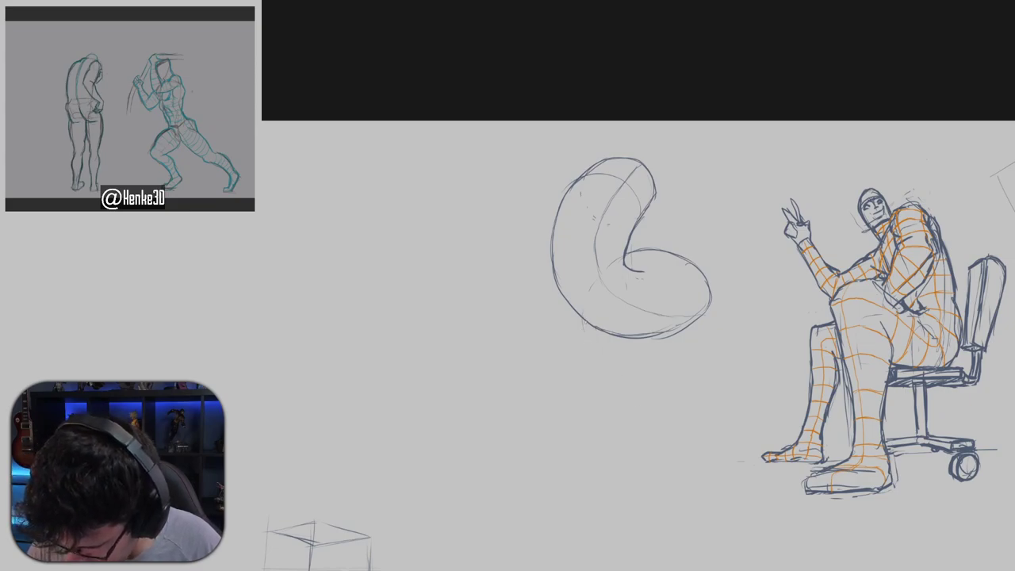
pyautogui.moveTo(583, 319); pyautogui.dragTo(626, 382)
pyautogui.hotkey('ctrl', 'z')
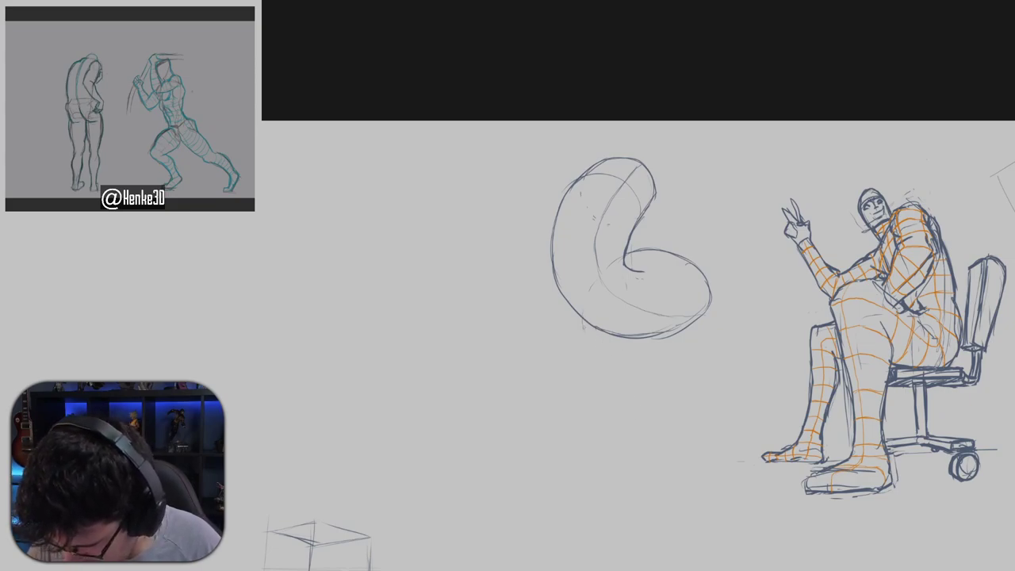
# Draw a thin, wavy tail under the bean-shaped form, finishing it with a spiral curl and a small pointed tip.
pyautogui.moveTo(583, 318)
pyautogui.mouseDown()
pyautogui.moveTo(587, 336)
pyautogui.moveTo(658, 376)
pyautogui.mouseUp()
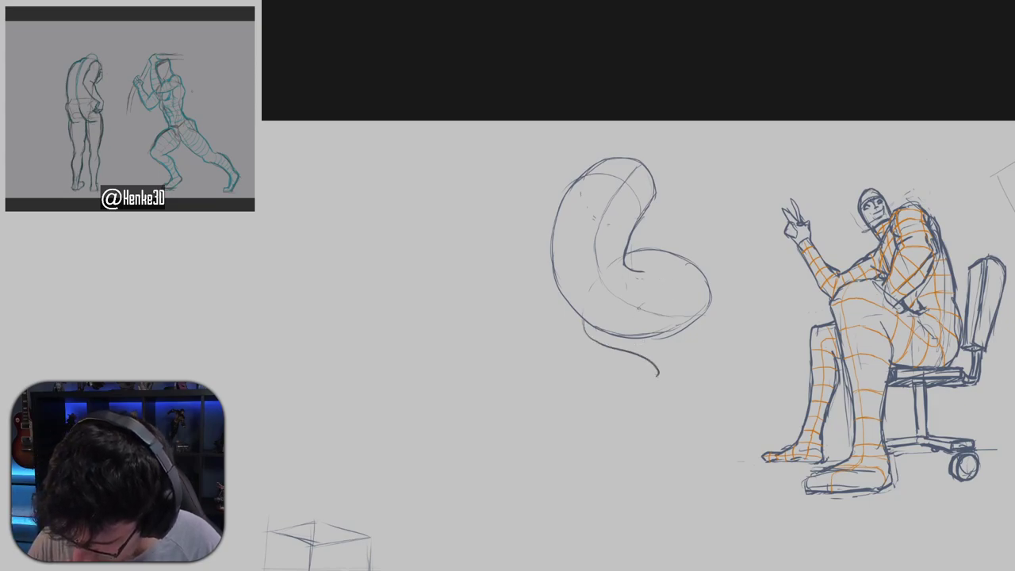
pyautogui.moveTo(636, 340)
pyautogui.mouseDown()
pyautogui.moveTo(664, 351)
pyautogui.moveTo(665, 368)
pyautogui.mouseUp()
pyautogui.hotkey('ctrl', 'z')
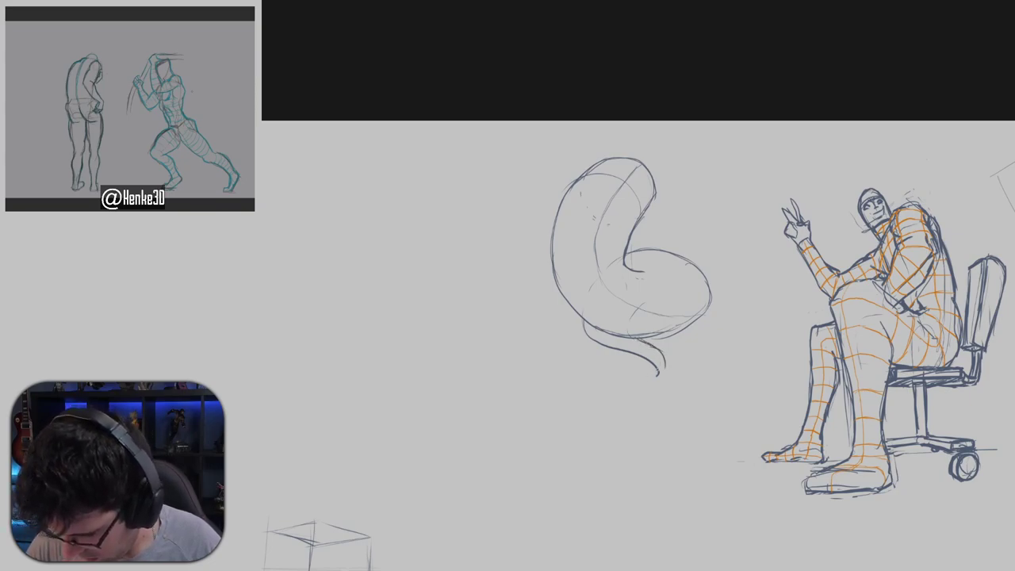
pyautogui.moveTo(640, 363)
pyautogui.mouseDown()
pyautogui.moveTo(645, 379)
pyautogui.moveTo(672, 369)
pyautogui.moveTo(672, 391)
pyautogui.mouseUp()
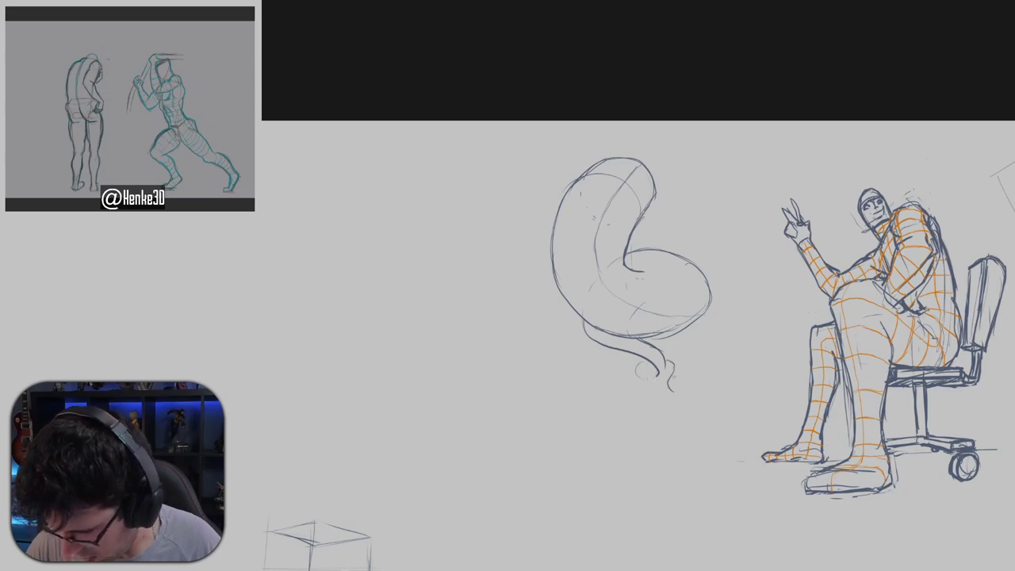
pyautogui.hotkey('ctrl', 'z')
pyautogui.moveTo(645, 359)
pyautogui.mouseDown()
pyautogui.moveTo(637, 366)
pyautogui.moveTo(654, 377)
pyautogui.moveTo(646, 378)
pyautogui.moveTo(674, 365)
pyautogui.moveTo(671, 386)
pyautogui.mouseUp()
pyautogui.hotkey('ctrl', 'z')
pyautogui.hotkey('ctrl', 'z')
pyautogui.hotkey('ctrl', 'z')
pyautogui.hotkey('ctrl', 'z')
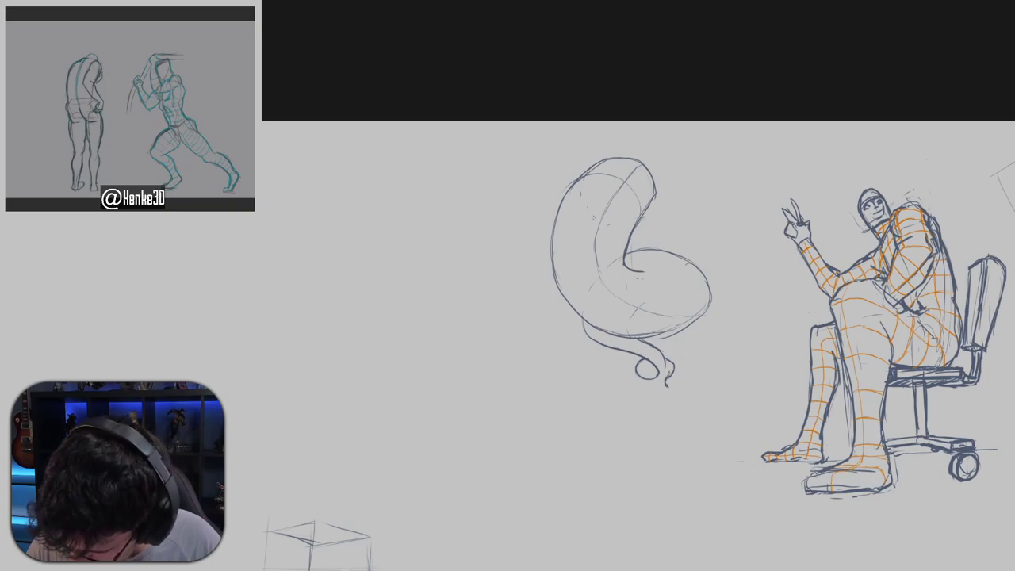
pyautogui.moveTo(671, 370)
pyautogui.mouseDown()
pyautogui.moveTo(666, 381)
pyautogui.moveTo(654, 374)
pyautogui.mouseUp()
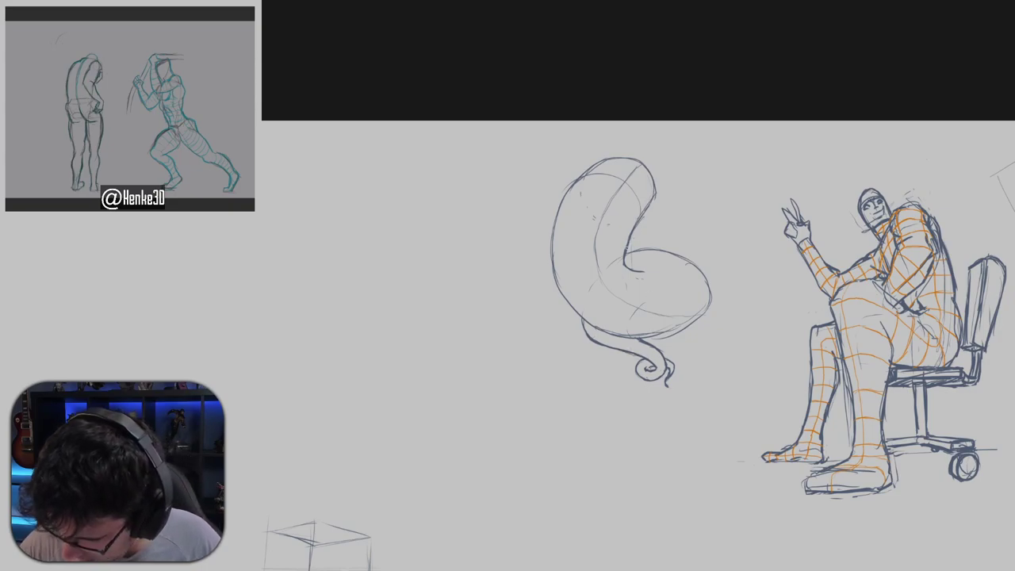
# Darken the bean form's outline along its outer back edge and reinforce the inner crease.
pyautogui.moveTo(606, 160)
pyautogui.mouseDown()
pyautogui.moveTo(641, 172)
pyautogui.moveTo(654, 194)
pyautogui.moveTo(645, 166)
pyautogui.moveTo(559, 210)
pyautogui.mouseUp()
pyautogui.hotkey('ctrl', 'z')
pyautogui.moveTo(576, 187); pyautogui.dragTo(551, 253)
pyautogui.moveTo(553, 217); pyautogui.dragTo(564, 298)
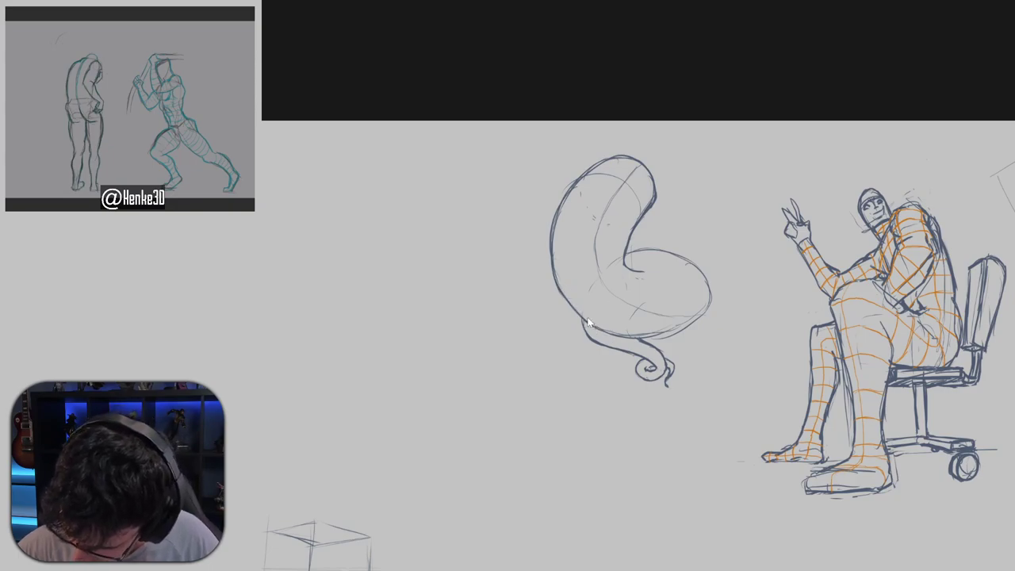
pyautogui.moveTo(587, 322); pyautogui.dragTo(617, 336)
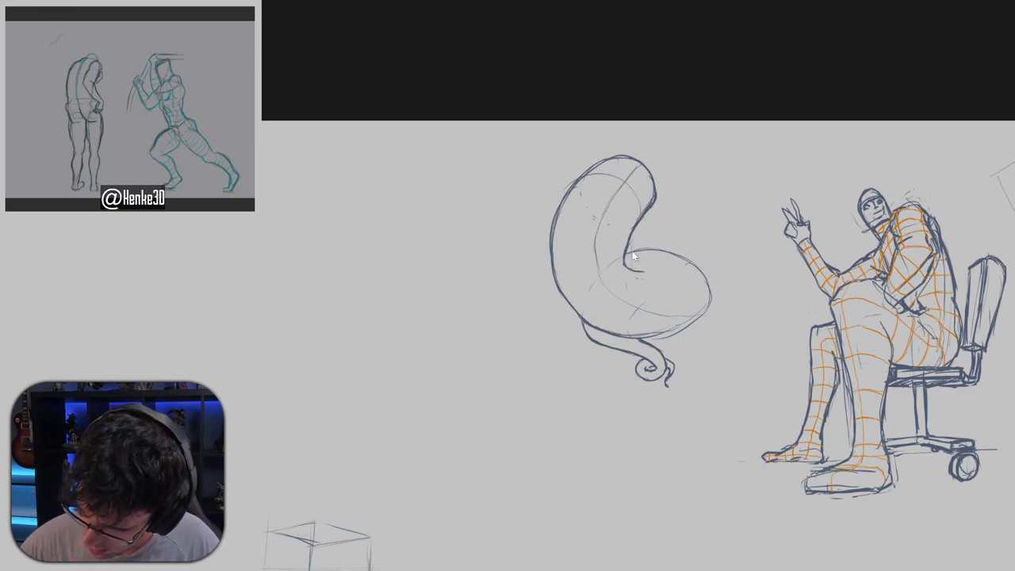
pyautogui.moveTo(637, 229)
pyautogui.mouseDown()
pyautogui.moveTo(644, 271)
pyautogui.moveTo(634, 268)
pyautogui.moveTo(646, 267)
pyautogui.mouseUp()
pyautogui.hotkey('ctrl', 'z')
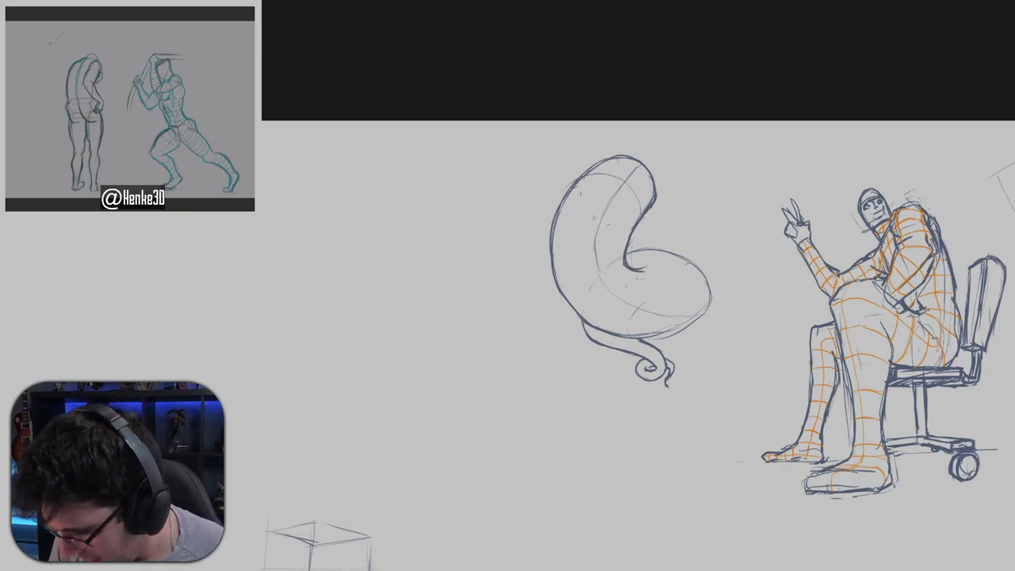
# Thicken the outline around the bean form's lower bulb, along its underside, tip and upper edge.
pyautogui.moveTo(615, 338)
pyautogui.mouseDown()
pyautogui.moveTo(664, 335)
pyautogui.moveTo(705, 311)
pyautogui.moveTo(704, 298)
pyautogui.mouseUp()
pyautogui.moveTo(626, 253)
pyautogui.mouseDown()
pyautogui.moveTo(661, 249)
pyautogui.moveTo(695, 262)
pyautogui.moveTo(710, 297)
pyautogui.mouseUp()
pyautogui.hotkey('ctrl', 'z')
pyautogui.hotkey('ctrl', 'z')
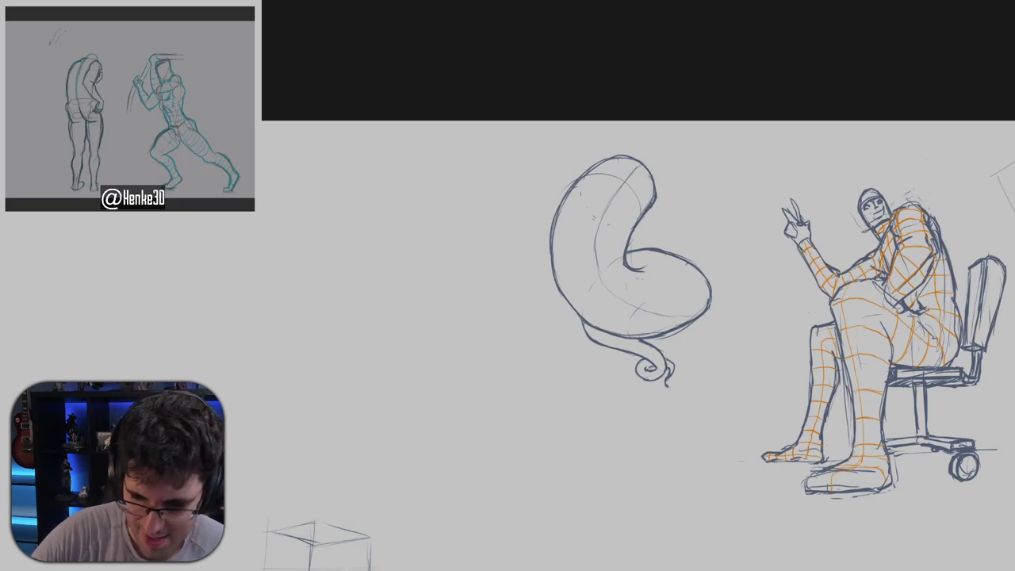
pyautogui.moveTo(696, 302); pyautogui.dragTo(675, 324)
pyautogui.moveTo(696, 317)
pyautogui.mouseDown()
pyautogui.moveTo(684, 353)
pyautogui.moveTo(683, 321)
pyautogui.mouseUp()
pyautogui.hotkey('ctrl', 'z')
pyautogui.hotkey('ctrl', 'z')
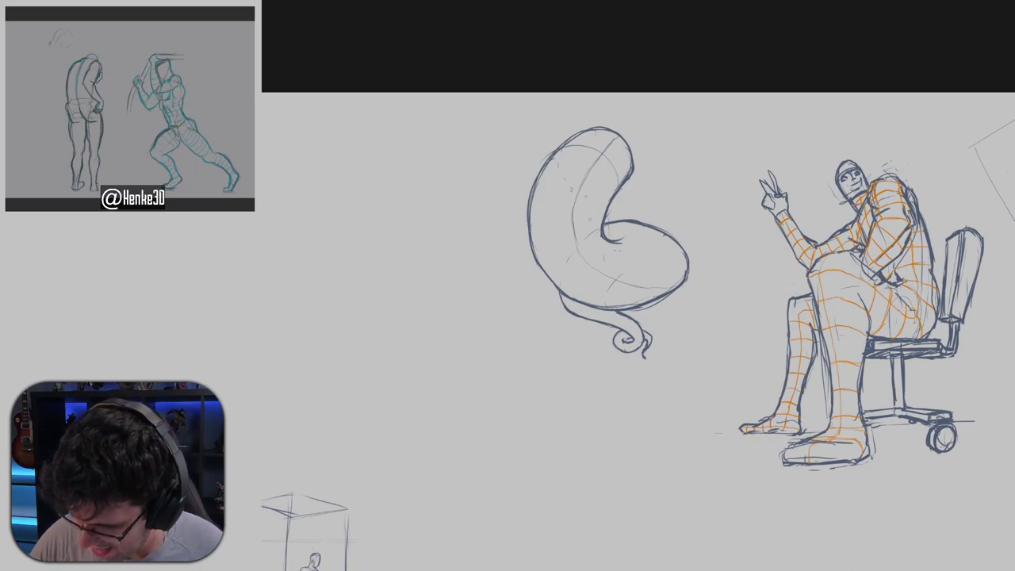
# Draw an orange centre line down the bean form and loop it around the lower bulb back to the inner crease.
pyautogui.moveTo(615, 140); pyautogui.dragTo(581, 190)
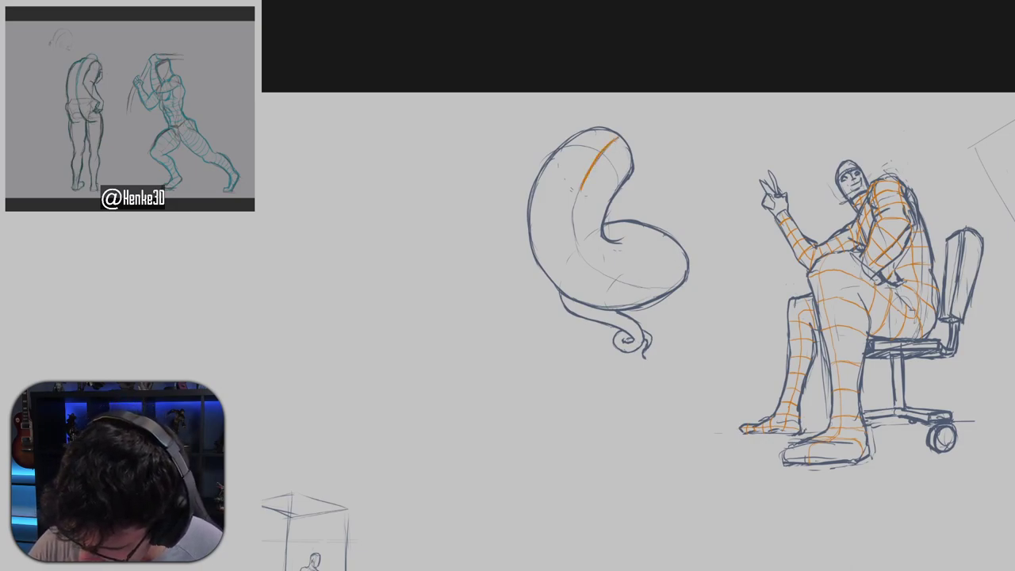
pyautogui.moveTo(615, 141)
pyautogui.mouseDown()
pyautogui.moveTo(578, 202)
pyautogui.moveTo(573, 240)
pyautogui.moveTo(586, 268)
pyautogui.mouseUp()
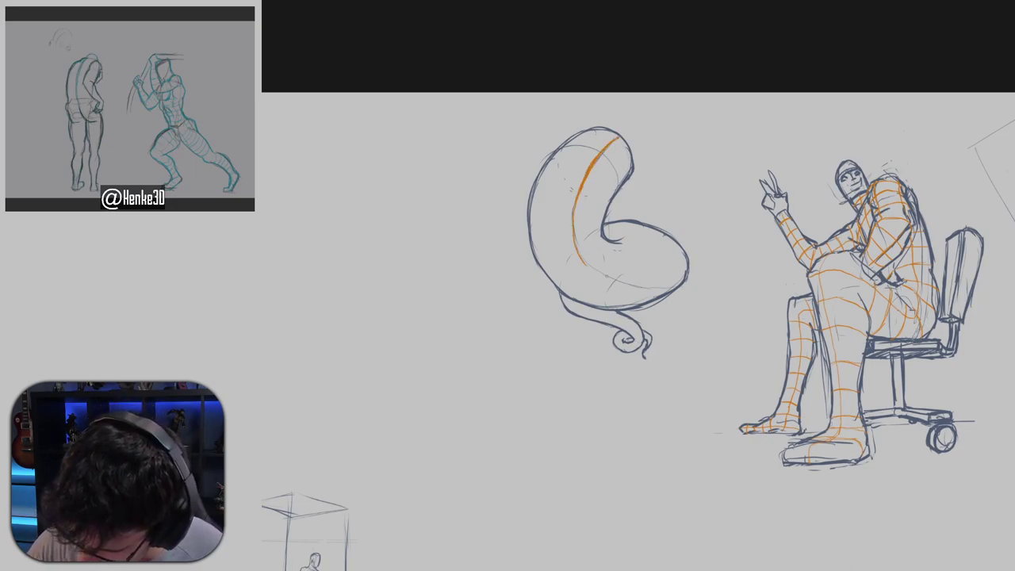
pyautogui.hotkey('ctrl', 'z')
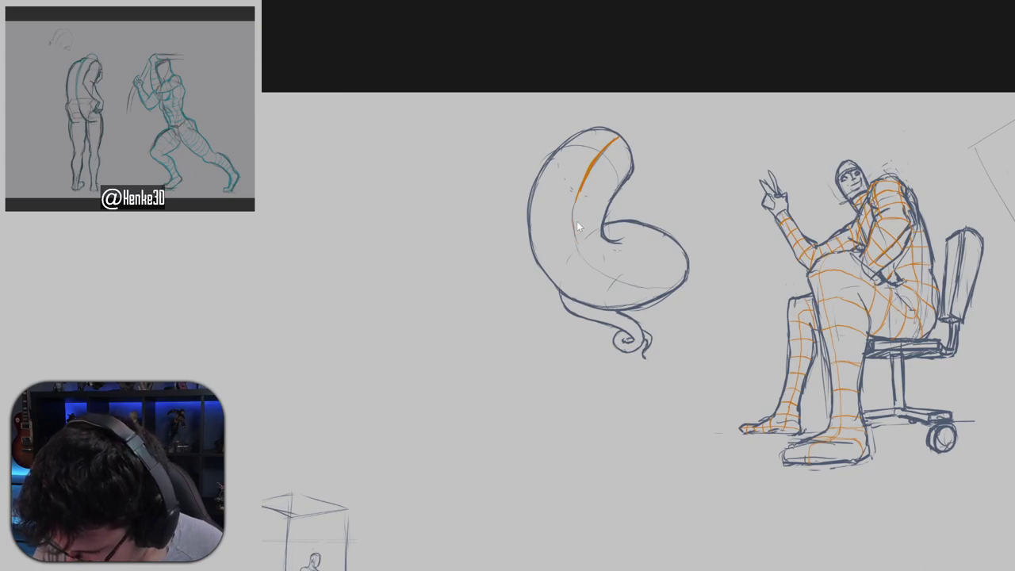
pyautogui.moveTo(573, 215); pyautogui.dragTo(587, 258)
pyautogui.moveTo(580, 190)
pyautogui.mouseDown()
pyautogui.moveTo(579, 256)
pyautogui.moveTo(630, 265)
pyautogui.mouseUp()
pyautogui.hotkey('ctrl', 'z')
pyautogui.moveTo(579, 245)
pyautogui.mouseDown()
pyautogui.moveTo(630, 264)
pyautogui.moveTo(648, 251)
pyautogui.moveTo(642, 238)
pyautogui.moveTo(608, 241)
pyautogui.mouseUp()
pyautogui.hotkey('ctrl', 'z')
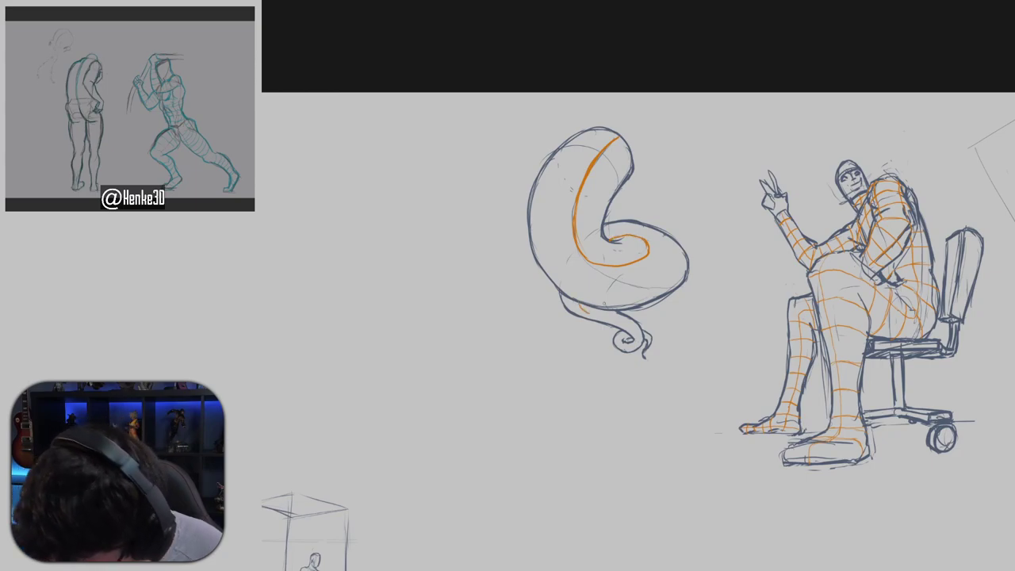
# Add an orange contour line along the tail, through its spiral curl and onto the small pointed tip.
pyautogui.moveTo(580, 305); pyautogui.dragTo(635, 334)
pyautogui.hotkey('ctrl', 'z')
pyautogui.hotkey('ctrl', 'z')
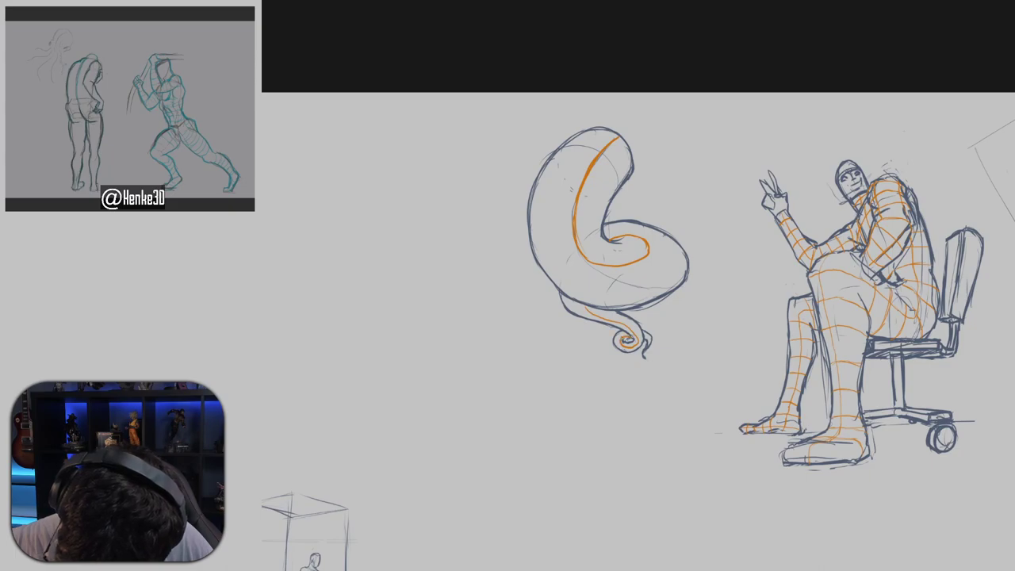
pyautogui.hotkey('ctrl', 'z')
pyautogui.moveTo(624, 336); pyautogui.dragTo(623, 347)
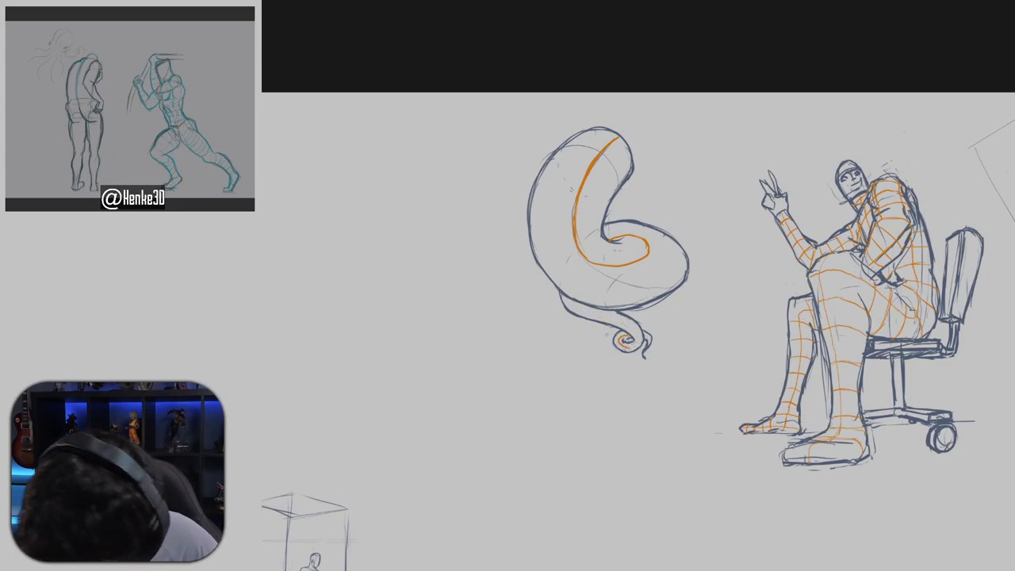
pyautogui.hotkey('ctrl', 'z')
pyautogui.hotkey('ctrl', 'shift', 'z')
pyautogui.hotkey('ctrl', 'z')
pyautogui.hotkey('ctrl', 'shift', 'z')
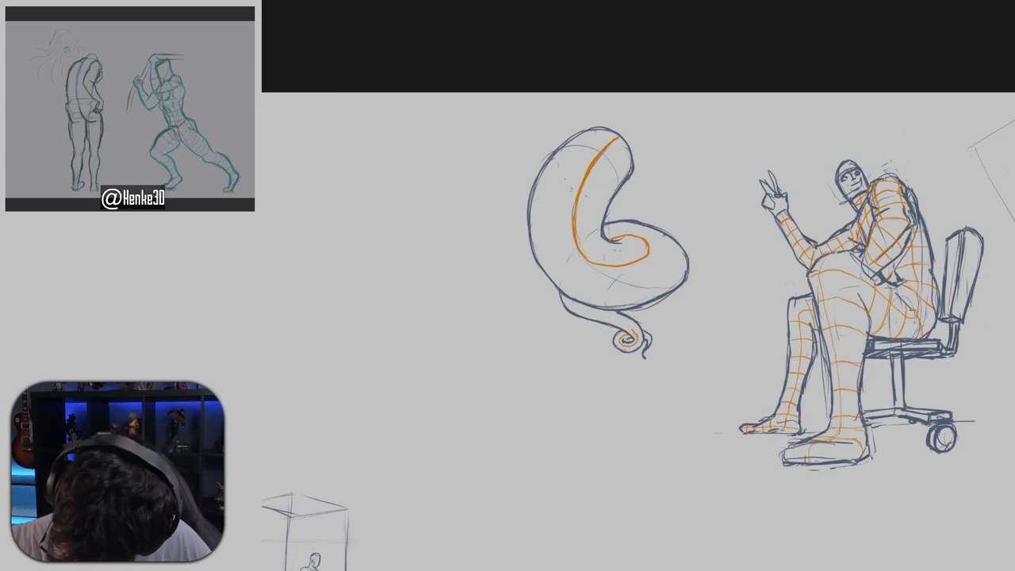
pyautogui.moveTo(623, 325); pyautogui.dragTo(581, 306)
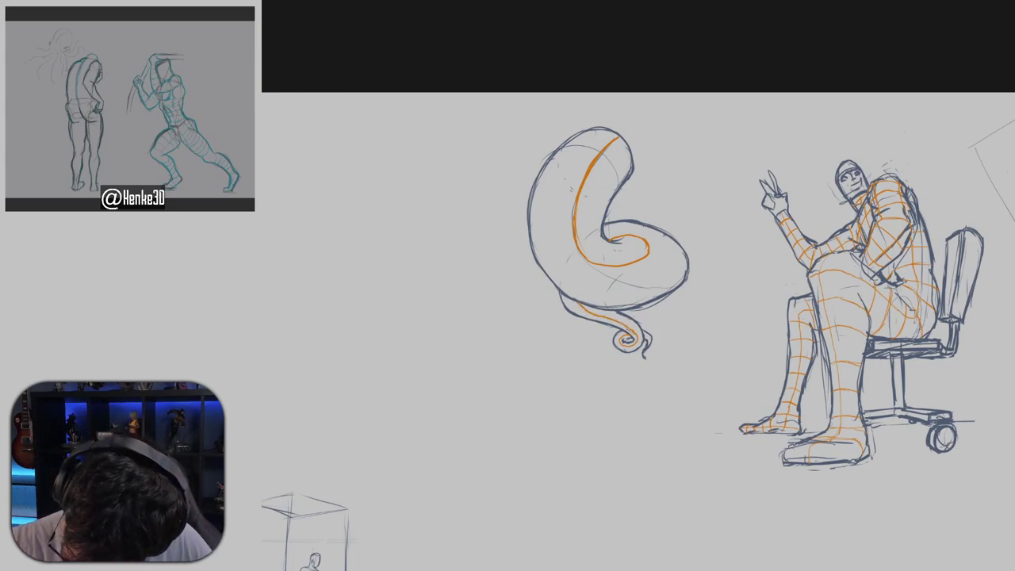
pyautogui.moveTo(645, 335); pyautogui.dragTo(643, 347)
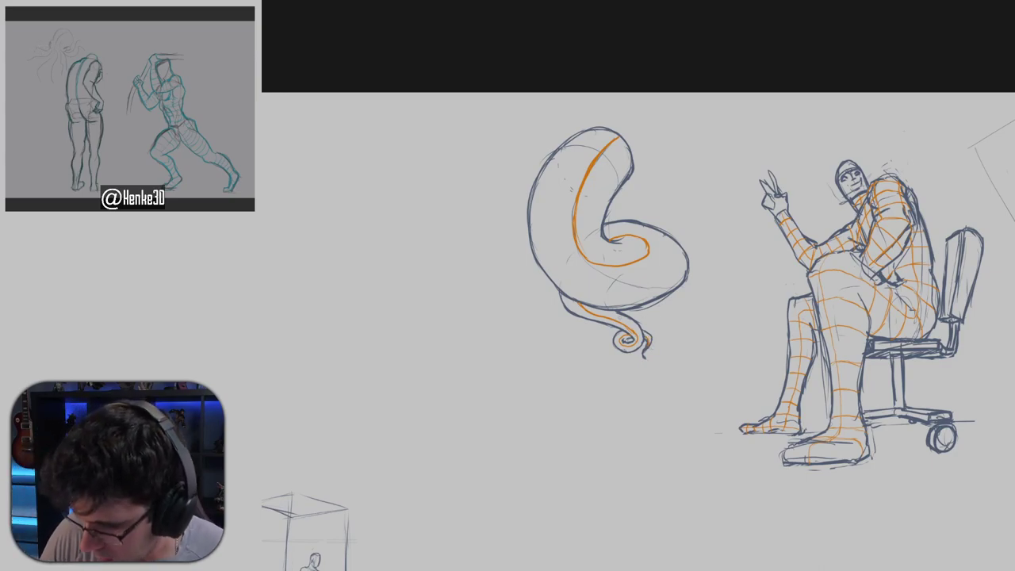
# Wrap orange cross contours across the bean form's upper body and around its bend, ending with one through the lower bulb.
pyautogui.moveTo(569, 148)
pyautogui.mouseDown()
pyautogui.moveTo(598, 144)
pyautogui.moveTo(620, 173)
pyautogui.mouseUp()
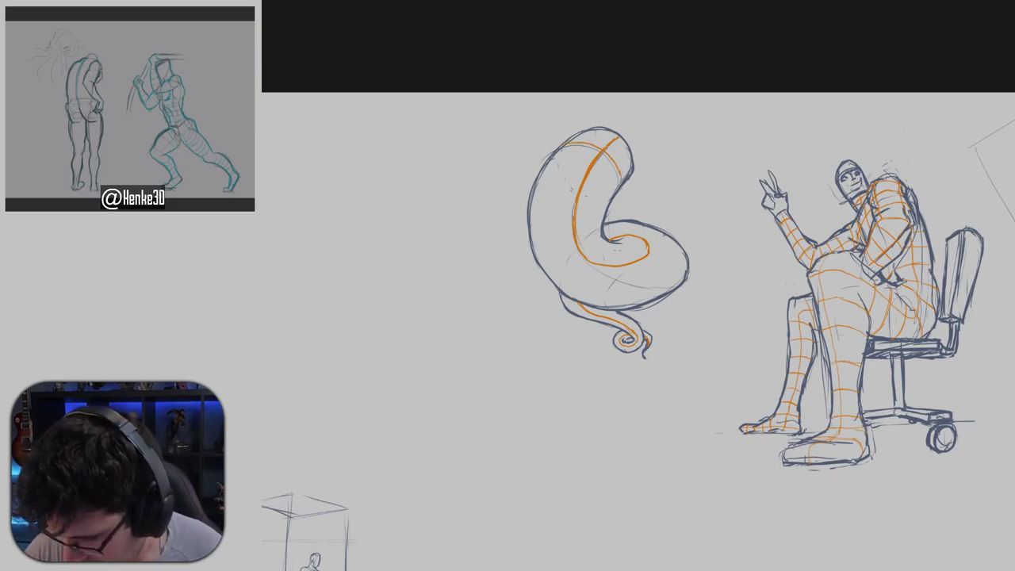
pyautogui.moveTo(545, 168)
pyautogui.mouseDown()
pyautogui.moveTo(615, 198)
pyautogui.moveTo(529, 228)
pyautogui.moveTo(603, 230)
pyautogui.moveTo(528, 220)
pyautogui.mouseUp()
pyautogui.hotkey('ctrl', 'z')
pyautogui.hotkey('ctrl', 'z')
pyautogui.moveTo(596, 226)
pyautogui.mouseDown()
pyautogui.moveTo(584, 225)
pyautogui.moveTo(597, 248)
pyautogui.moveTo(550, 278)
pyautogui.moveTo(603, 238)
pyautogui.moveTo(568, 270)
pyautogui.mouseUp()
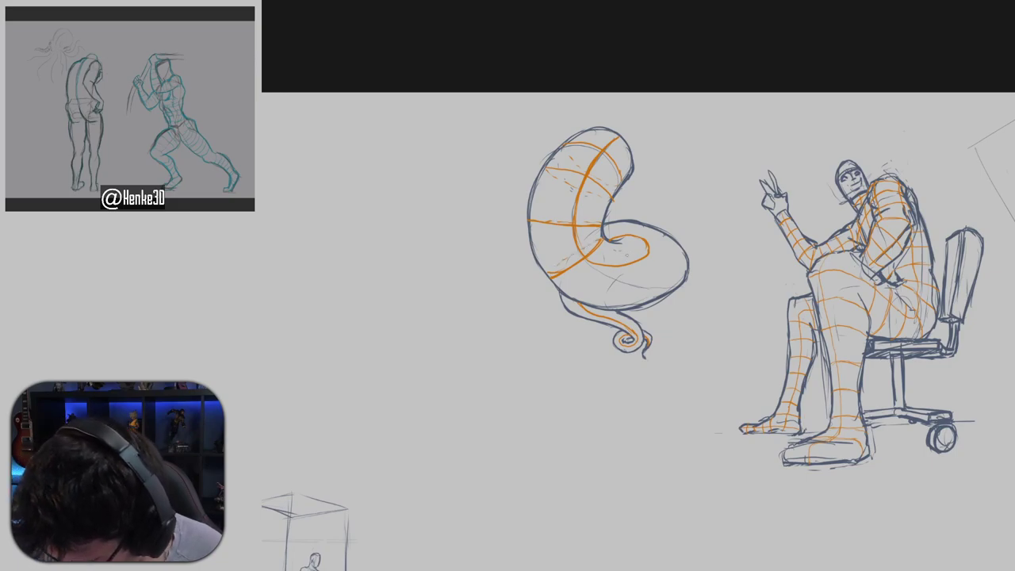
pyautogui.moveTo(615, 241); pyautogui.dragTo(625, 308)
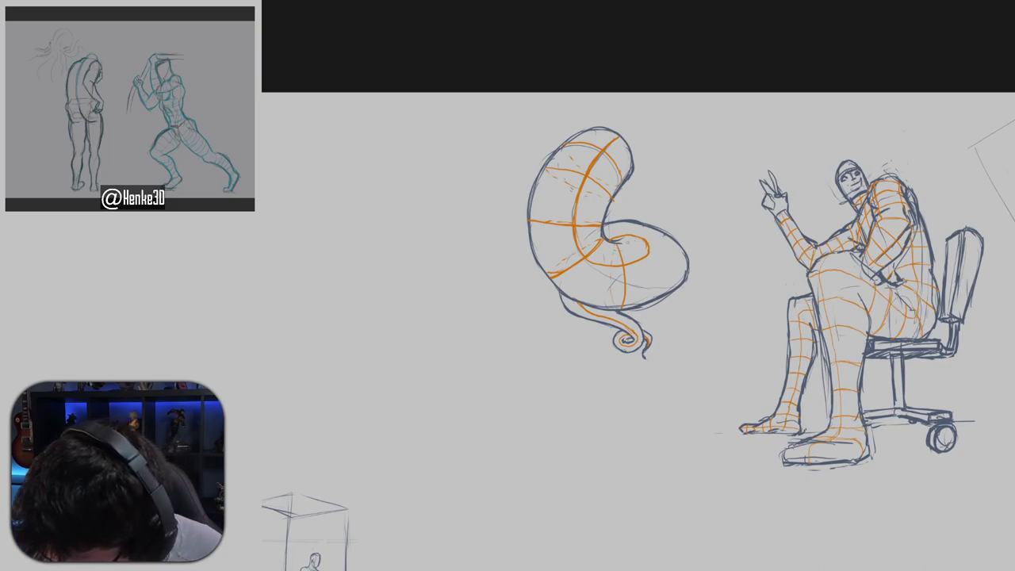
pyautogui.moveTo(631, 241); pyautogui.dragTo(675, 285)
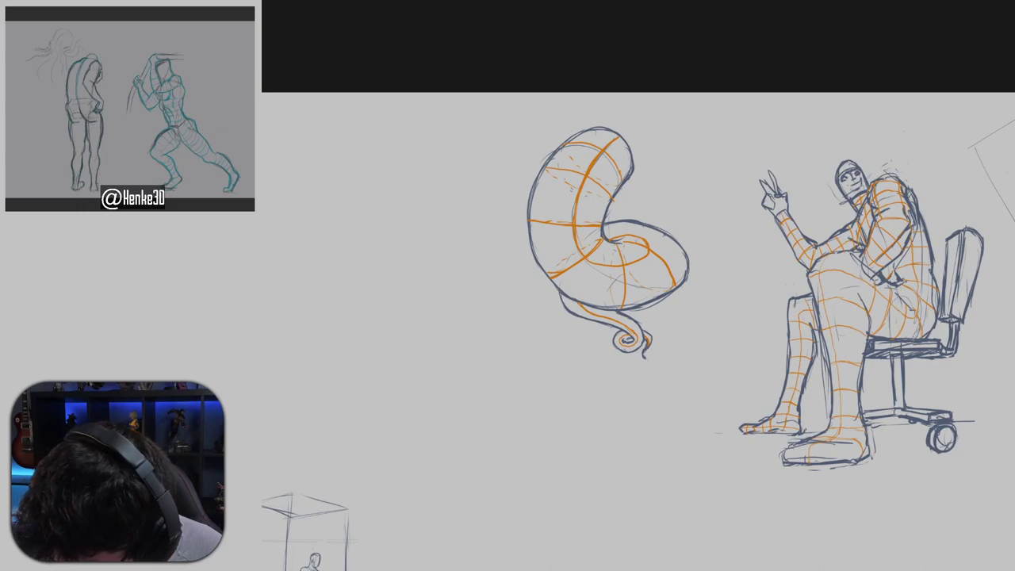
pyautogui.hotkey('ctrl', 'z')
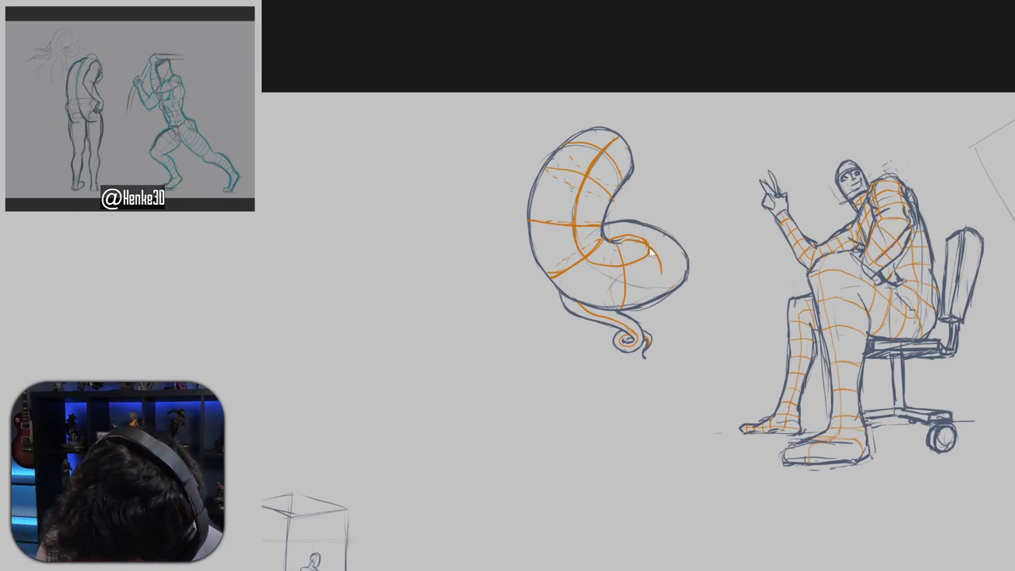
pyautogui.moveTo(634, 243); pyautogui.dragTo(675, 289)
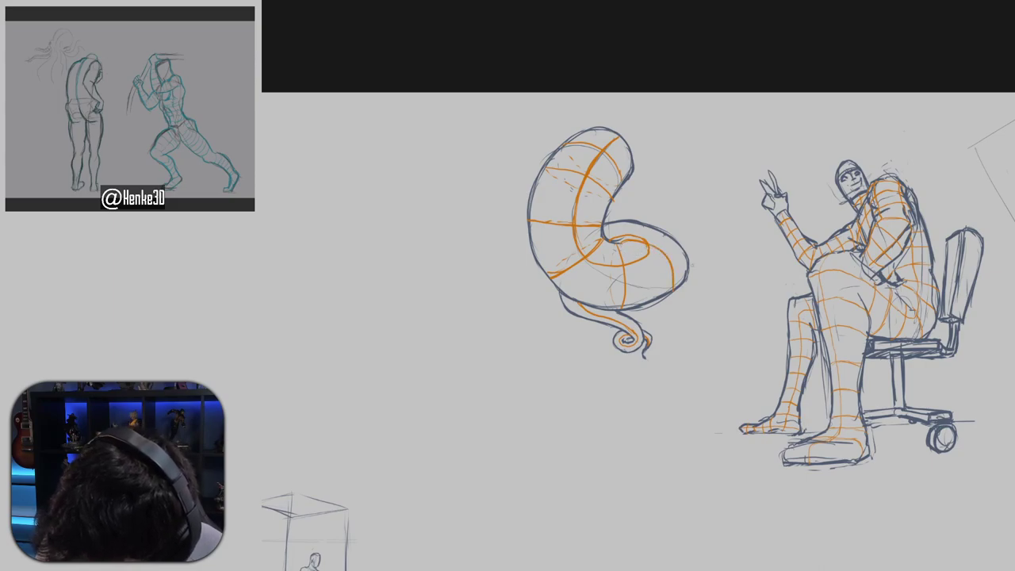
pyautogui.hotkey('ctrl', 'z')
pyautogui.moveTo(645, 241); pyautogui.dragTo(666, 285)
pyautogui.hotkey('ctrl', 'z')
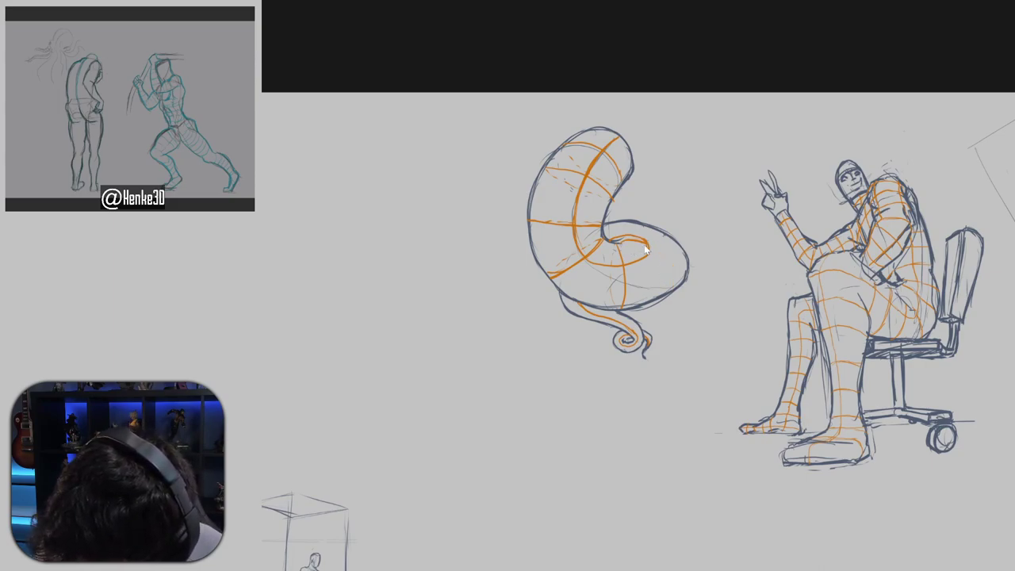
pyautogui.moveTo(648, 241); pyautogui.dragTo(675, 289)
pyautogui.hotkey('ctrl', 'z')
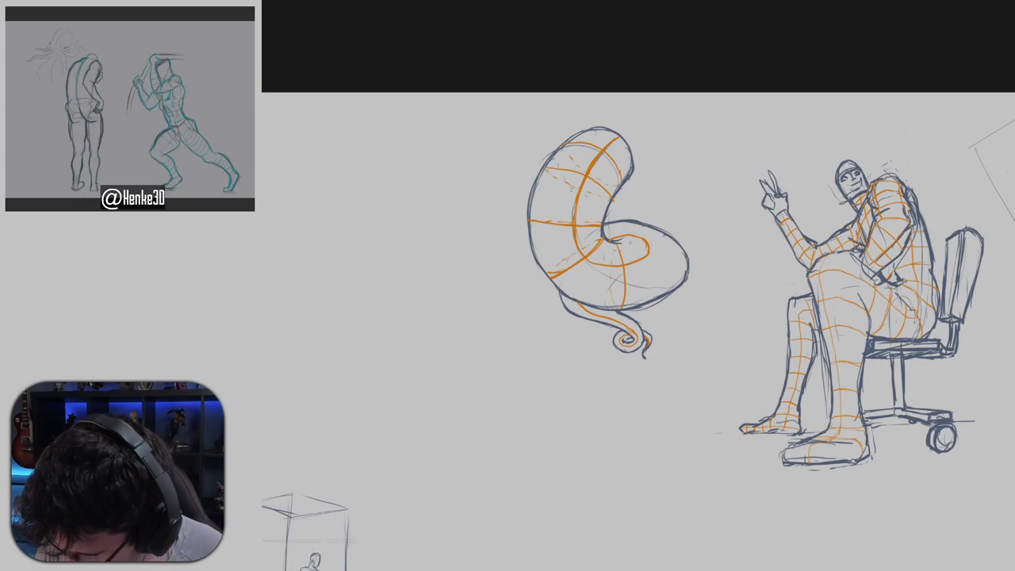
# Curve an orange cross contour around the lower bulb's end, then sketch a light line towards its tip and a short stroke above the crease.
pyautogui.moveTo(627, 239); pyautogui.dragTo(670, 293)
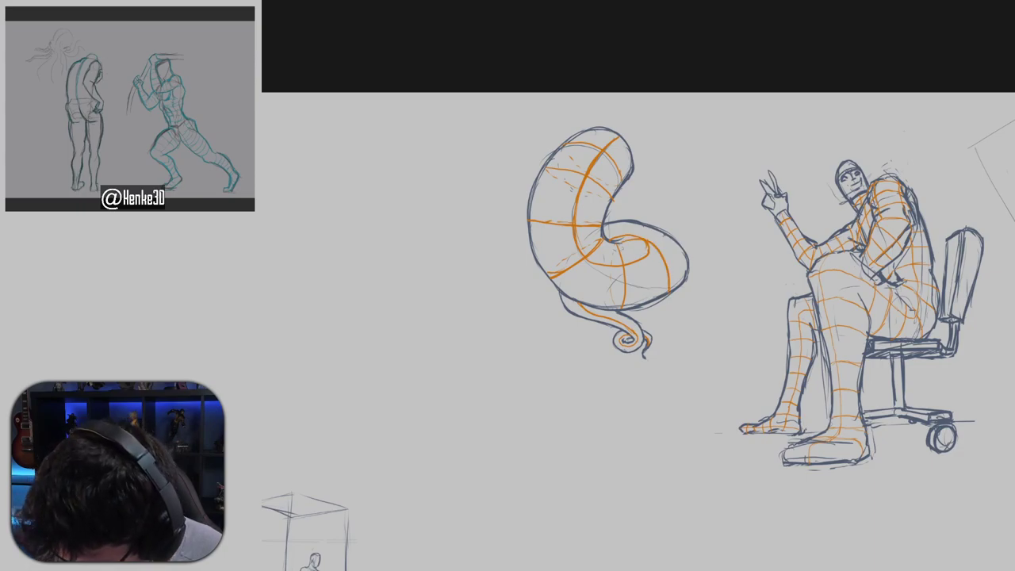
pyautogui.moveTo(626, 268)
pyautogui.mouseDown()
pyautogui.moveTo(647, 295)
pyautogui.moveTo(661, 295)
pyautogui.mouseUp()
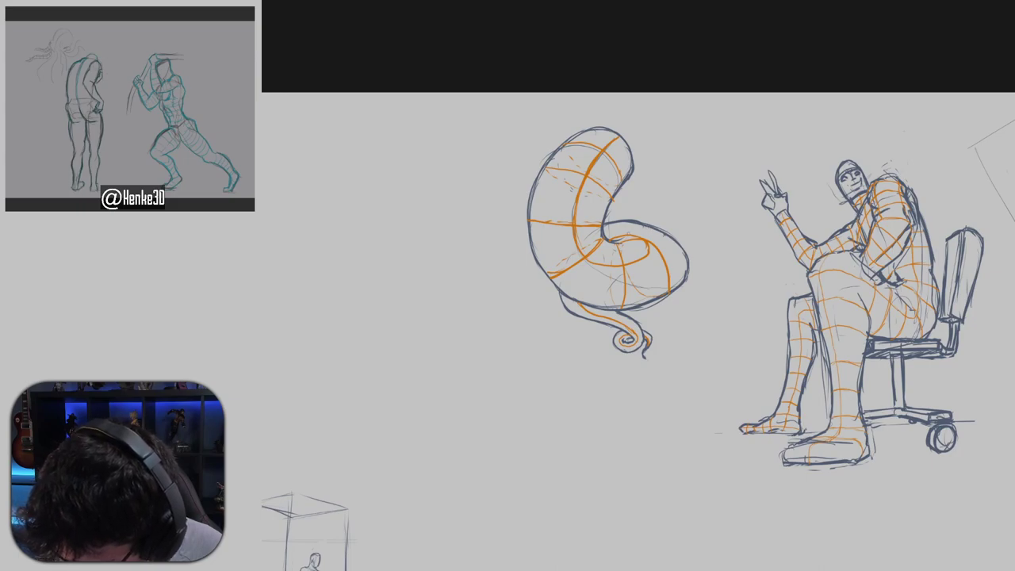
pyautogui.moveTo(623, 232); pyautogui.dragTo(644, 224)
pyautogui.hotkey('ctrl', 'z')
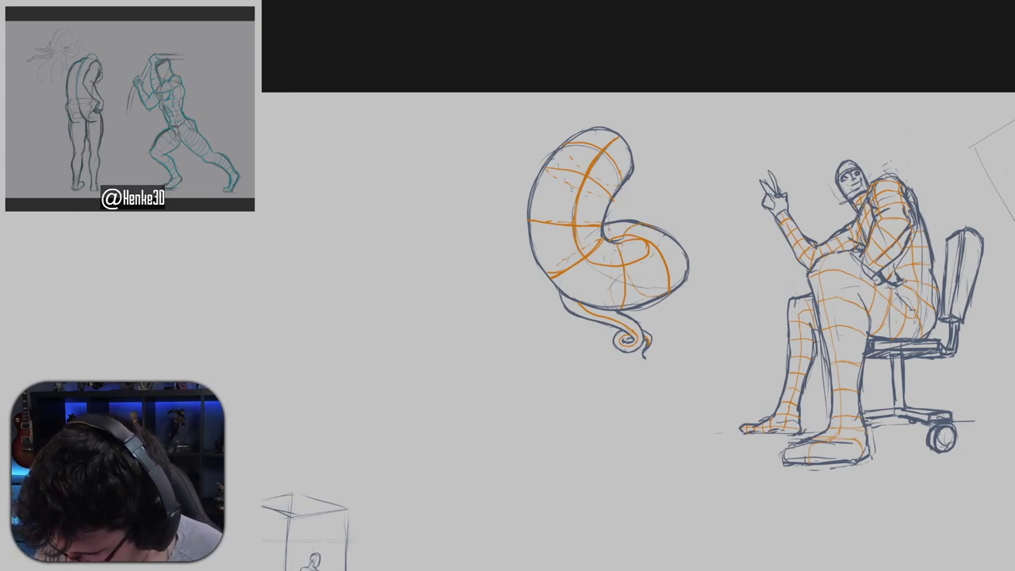
pyautogui.moveTo(643, 272); pyautogui.dragTo(600, 257)
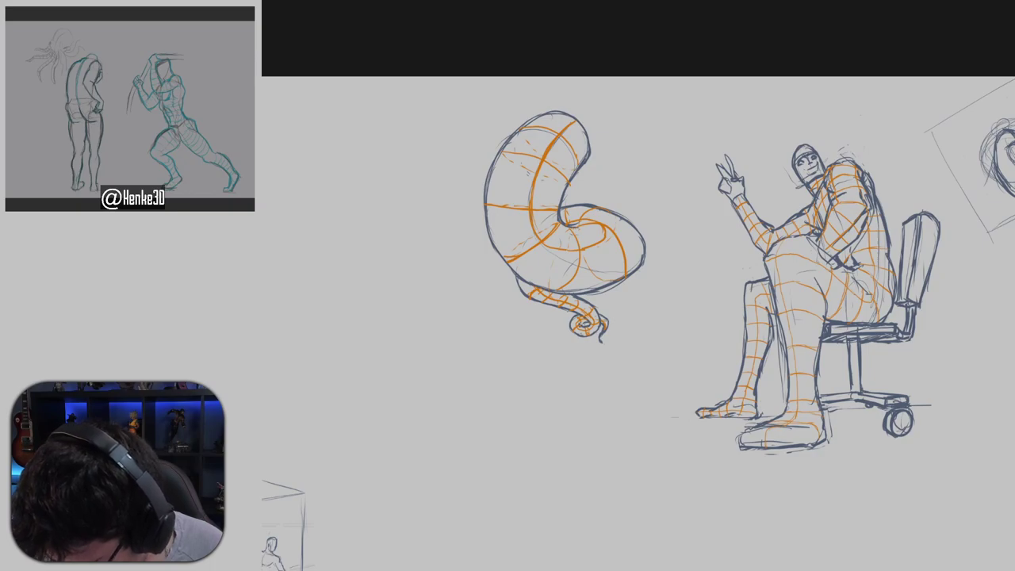
# Redraw the orange contour that curves from the inner crease over the lower bulb's end and down to its underside.
pyautogui.moveTo(701, 260); pyautogui.dragTo(679, 297)
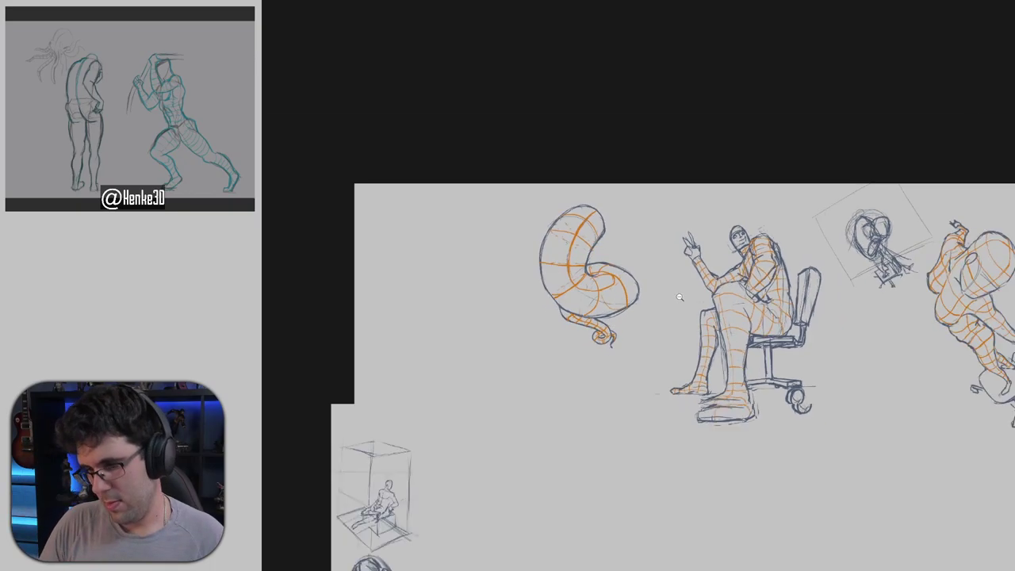
pyautogui.moveTo(616, 276)
pyautogui.mouseDown()
pyautogui.moveTo(631, 276)
pyautogui.moveTo(637, 320)
pyautogui.mouseUp()
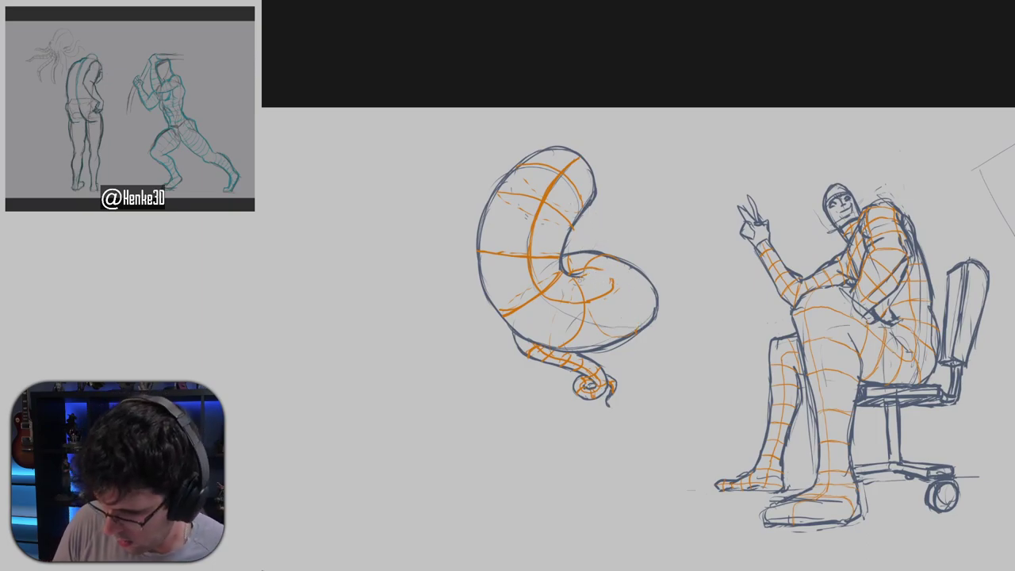
pyautogui.moveTo(584, 276); pyautogui.dragTo(638, 321)
pyautogui.hotkey('ctrl', 'z')
pyautogui.moveTo(624, 280); pyautogui.dragTo(637, 329)
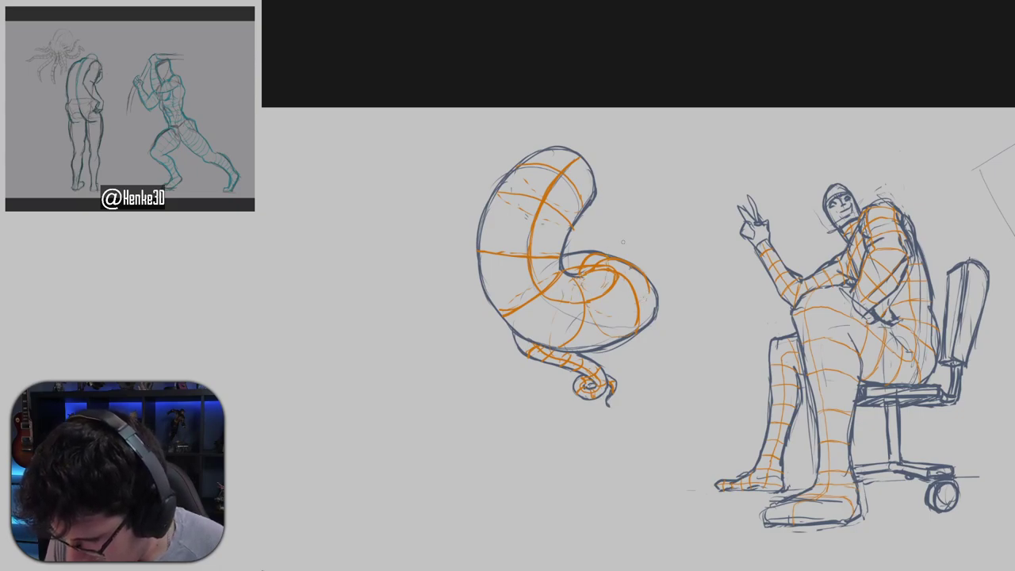
pyautogui.moveTo(683, 349); pyautogui.dragTo(592, 333)
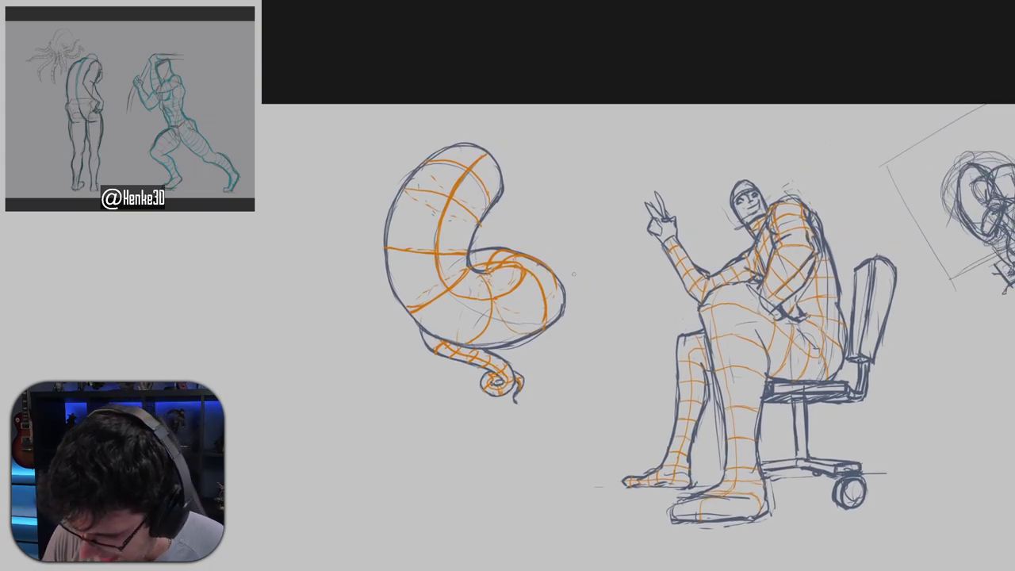
pyautogui.moveTo(626, 290); pyautogui.dragTo(660, 308)
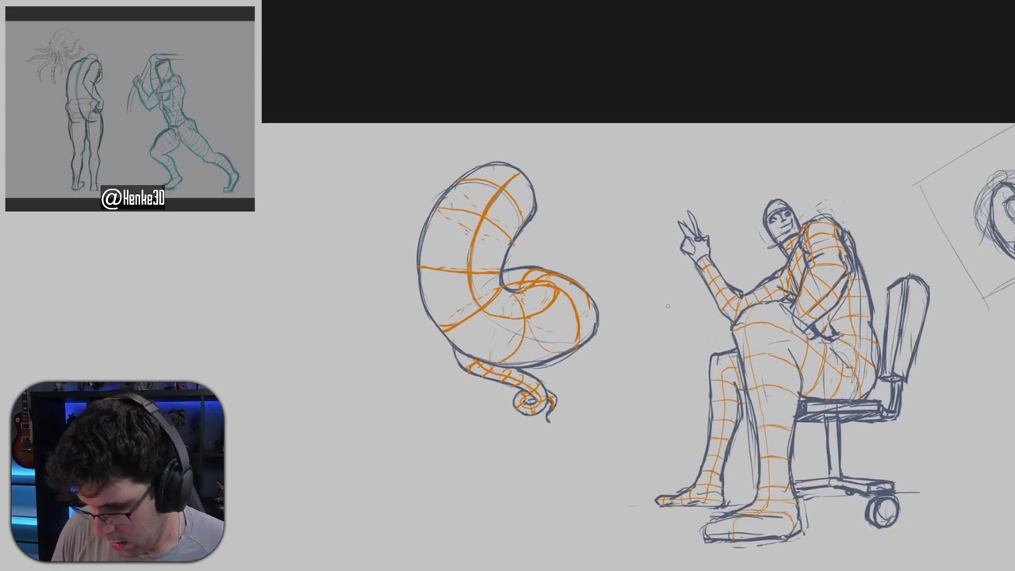
pyautogui.moveTo(777, 373)
pyautogui.mouseDown()
pyautogui.moveTo(741, 321)
pyautogui.moveTo(693, 283)
pyautogui.mouseUp()
pyautogui.moveTo(677, 318); pyautogui.dragTo(697, 318)
pyautogui.moveTo(540, 217); pyautogui.dragTo(657, 331)
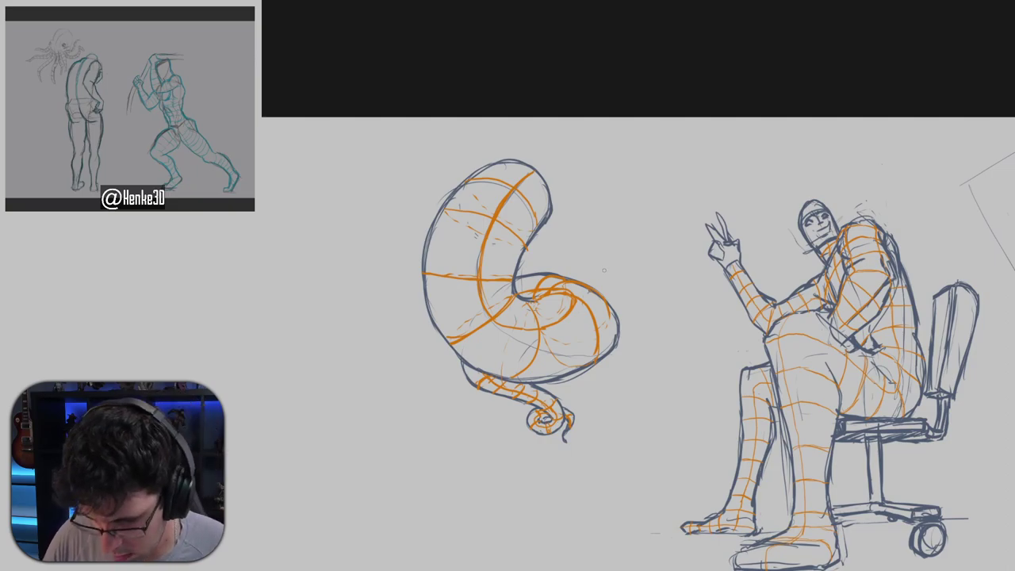
# Redraw the lower bulb's upper outline as a fuller, smoother arc and add an orange contour just inside it.
pyautogui.moveTo(677, 274)
pyautogui.mouseDown()
pyautogui.moveTo(460, 238)
pyautogui.moveTo(682, 346)
pyautogui.moveTo(723, 349)
pyautogui.mouseUp()
pyautogui.moveTo(683, 284); pyautogui.dragTo(666, 270)
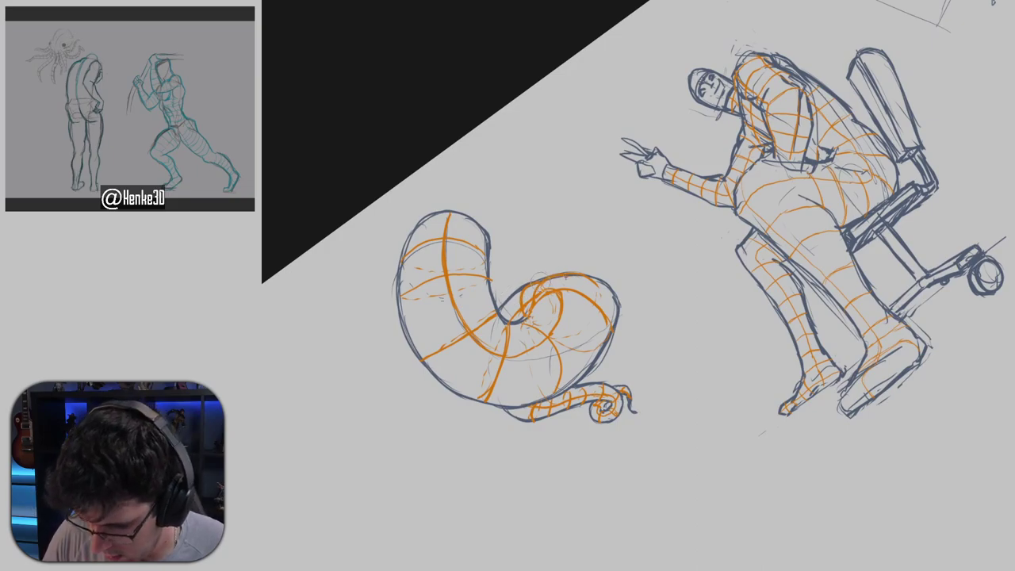
pyautogui.moveTo(505, 300)
pyautogui.mouseDown()
pyautogui.moveTo(555, 270)
pyautogui.moveTo(602, 271)
pyautogui.mouseUp()
pyautogui.hotkey('ctrl', 'z')
pyautogui.moveTo(535, 278)
pyautogui.mouseDown()
pyautogui.moveTo(609, 276)
pyautogui.moveTo(541, 275)
pyautogui.moveTo(608, 277)
pyautogui.moveTo(616, 316)
pyautogui.mouseUp()
pyautogui.hotkey('ctrl', 'z')
pyautogui.moveTo(599, 272); pyautogui.dragTo(617, 301)
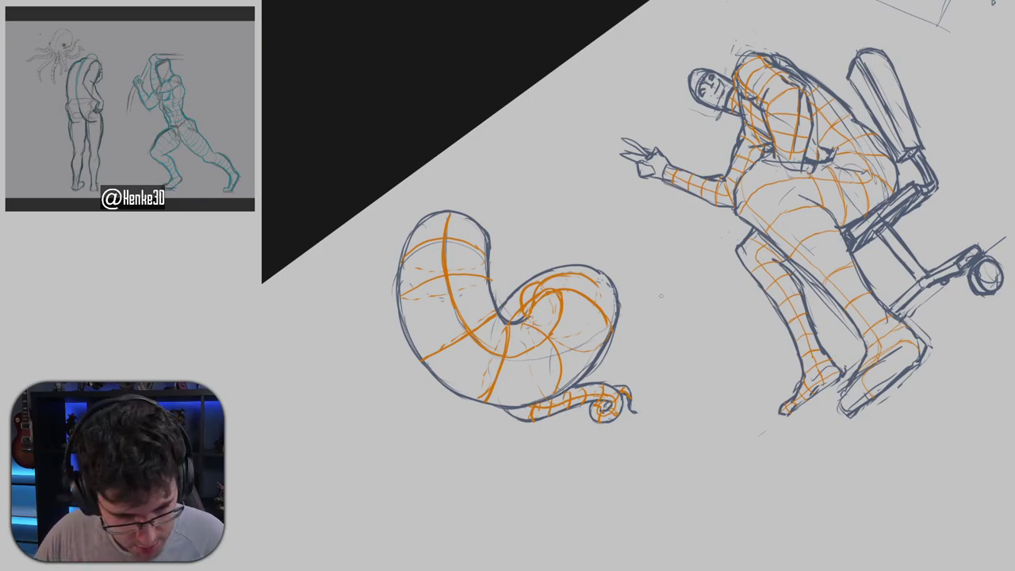
pyautogui.moveTo(661, 296)
pyautogui.mouseDown()
pyautogui.moveTo(672, 294)
pyautogui.moveTo(645, 270)
pyautogui.moveTo(652, 261)
pyautogui.mouseUp()
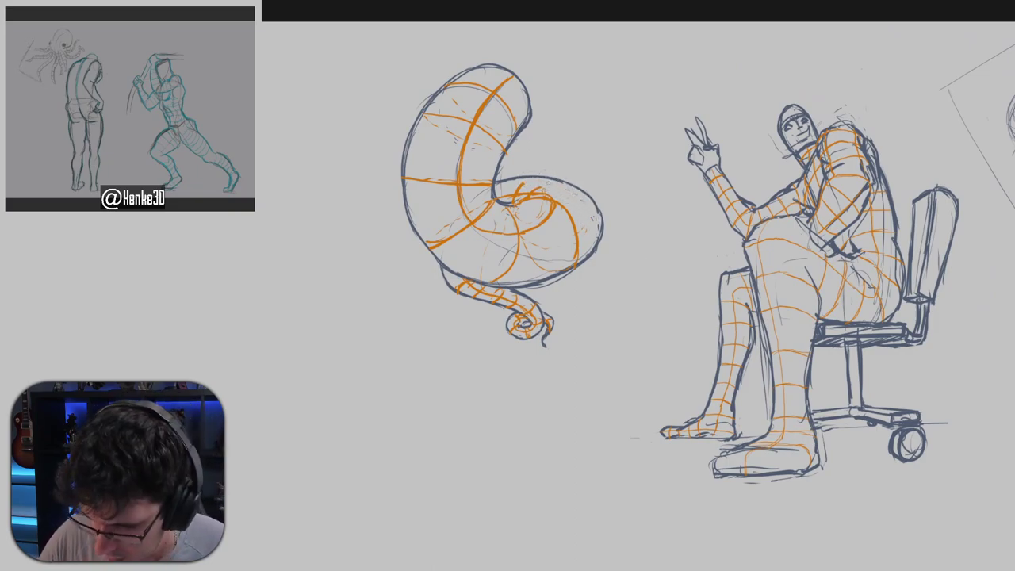
pyautogui.moveTo(520, 182); pyautogui.dragTo(580, 189)
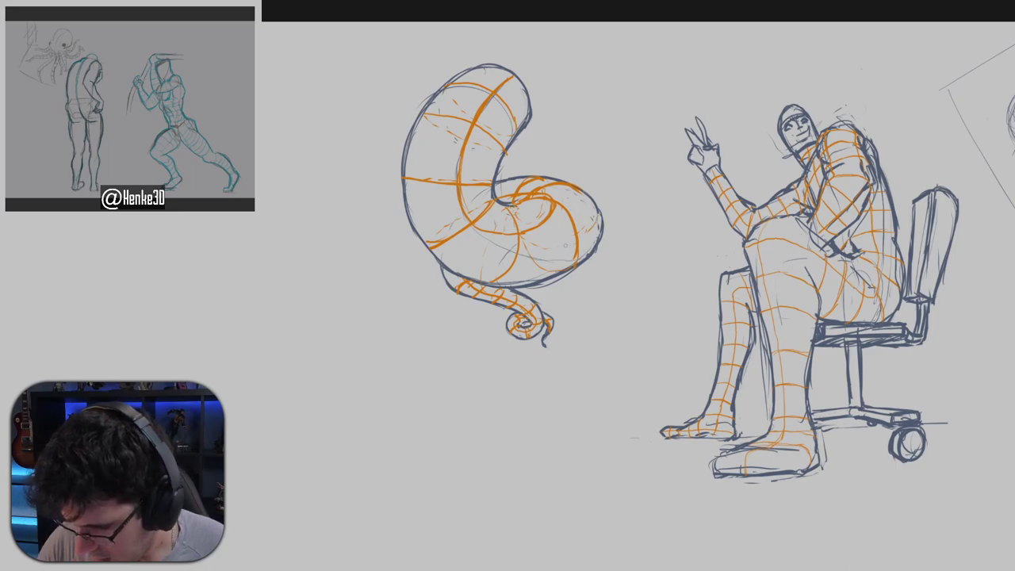
# Review the finished bean form alongside the other figure sketches and inspect the empty space beneath them.
pyautogui.moveTo(682, 231); pyautogui.dragTo(623, 244)
pyautogui.scroll(-3, 623, 290)
pyautogui.moveTo(627, 315)
pyautogui.mouseDown()
pyautogui.moveTo(592, 290)
pyautogui.moveTo(547, 290)
pyautogui.mouseUp()
pyautogui.scroll(-1, 610, 333)
pyautogui.moveTo(618, 339)
pyautogui.mouseDown()
pyautogui.moveTo(591, 317)
pyautogui.moveTo(613, 347)
pyautogui.mouseUp()
pyautogui.scroll(2, 615, 332)
pyautogui.scroll(-2, 612, 346)
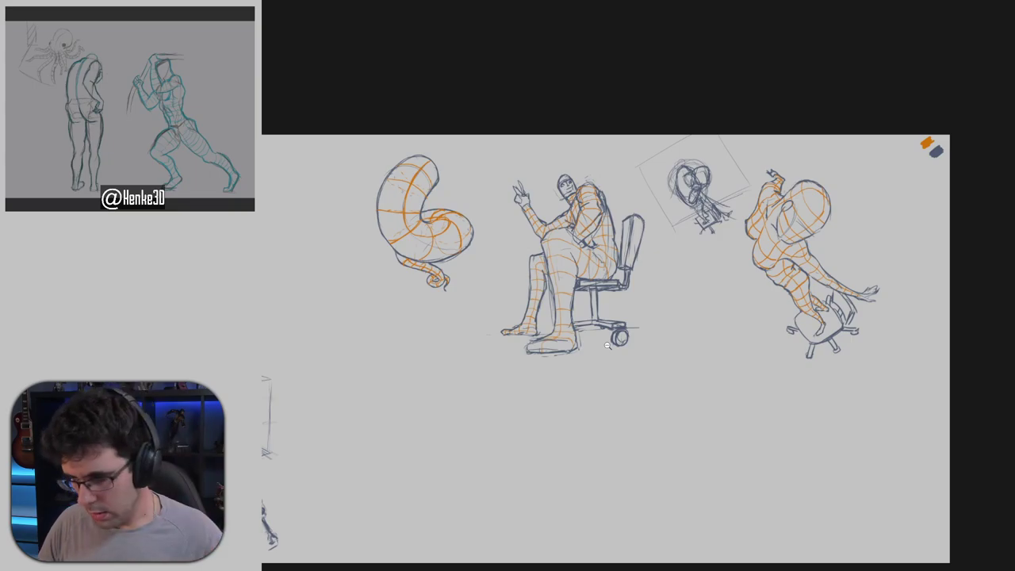
pyautogui.moveTo(702, 364); pyautogui.dragTo(848, 319)
pyautogui.scroll(3, 733, 341)
pyautogui.scroll(1, 845, 304)
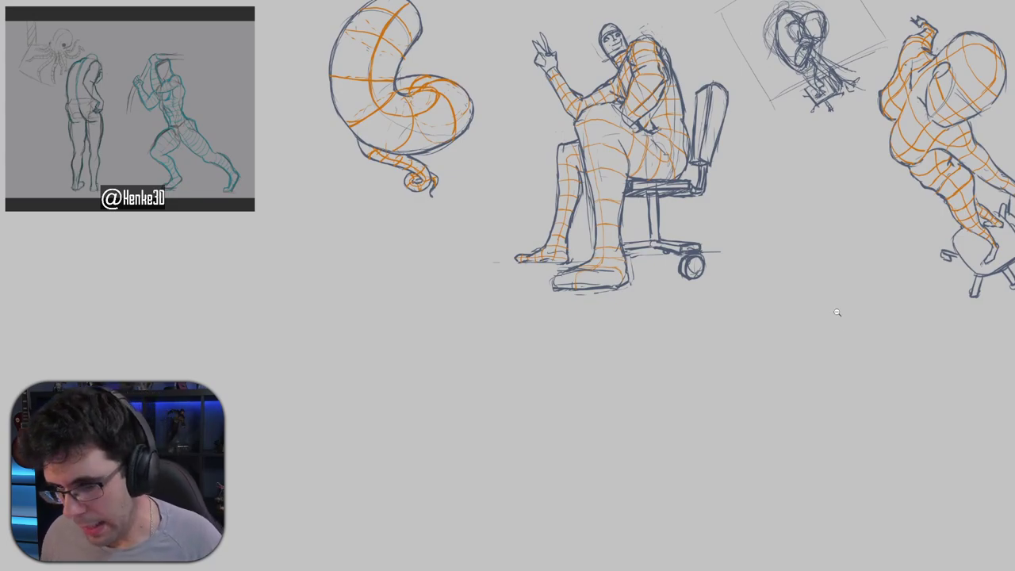